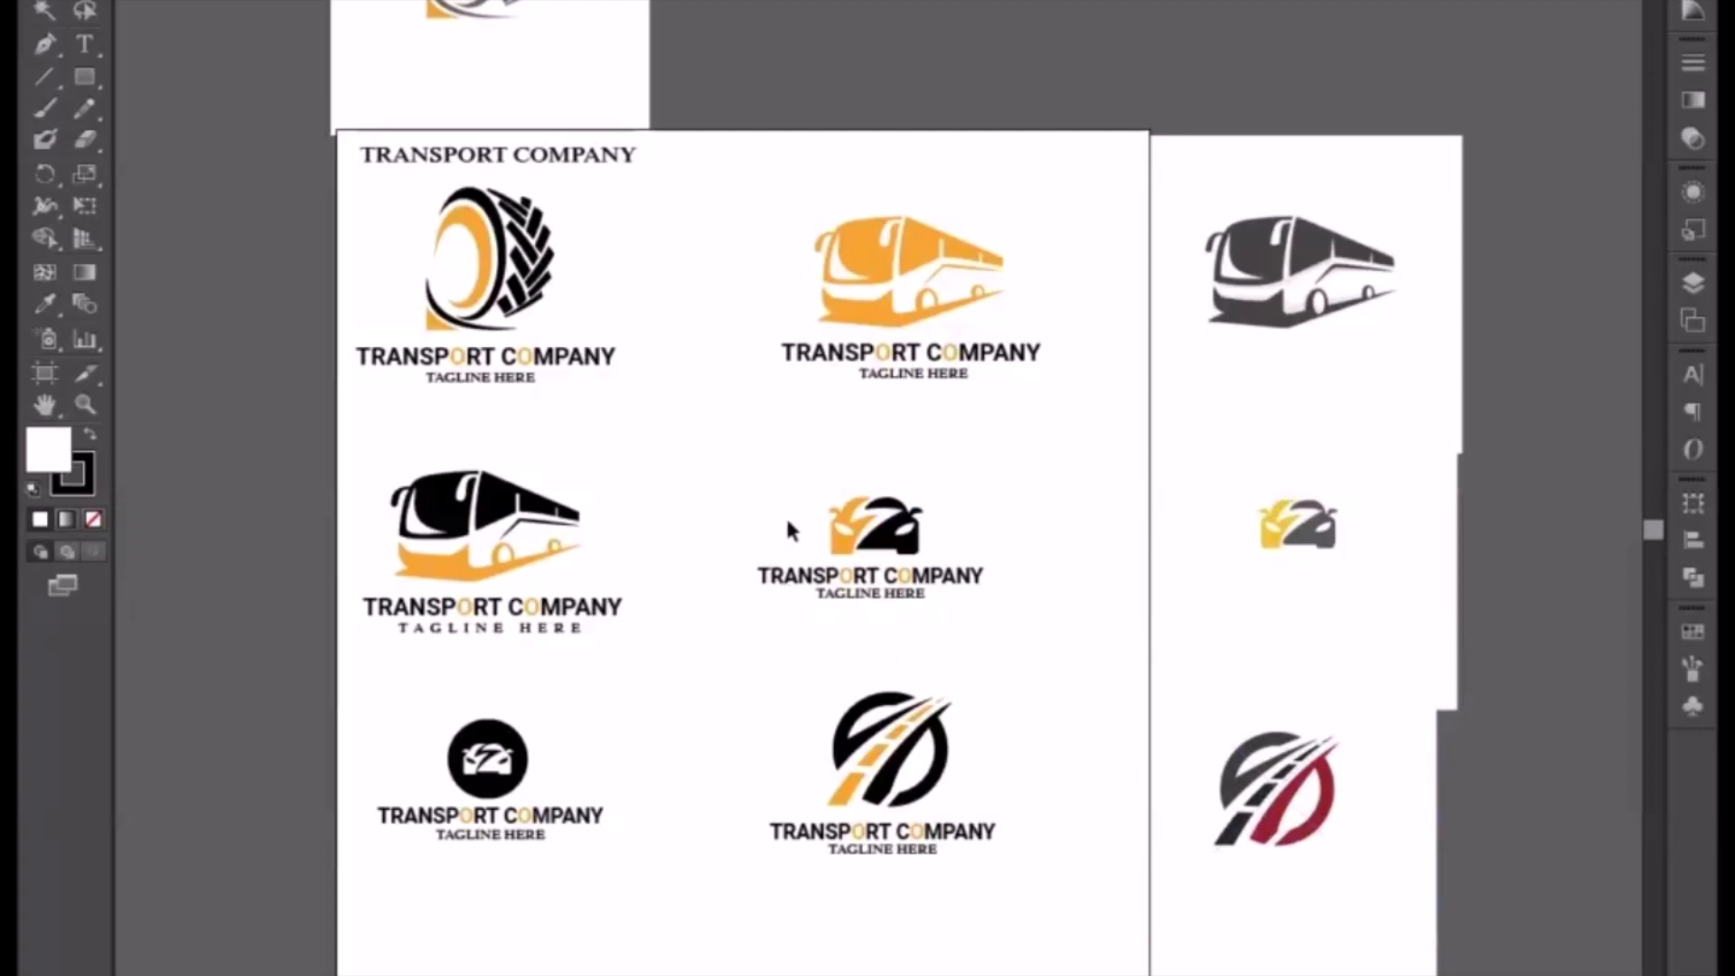
Step: Move the car logo from the transport logos document into the real estate flyer document
{"action": "left_click_drag", "start_coordinate": [767, 465], "coordinate": [937, 620]}
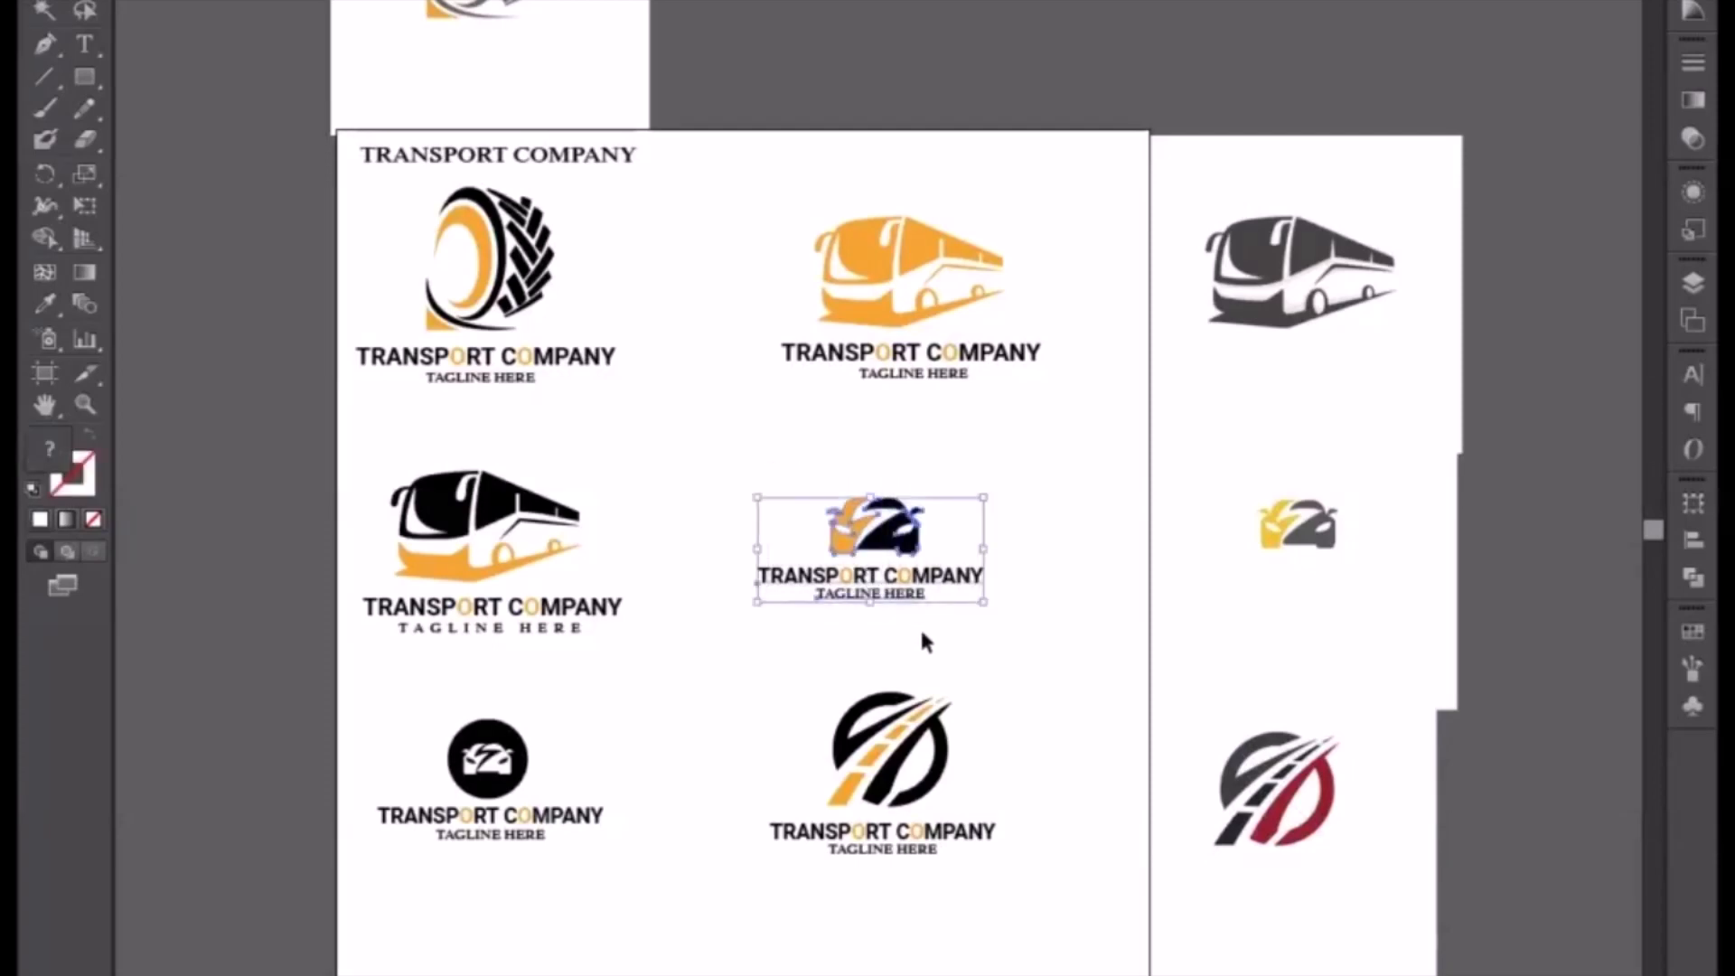
{"action": "left_click_drag", "start_coordinate": [885, 549], "coordinate": [402, 0]}
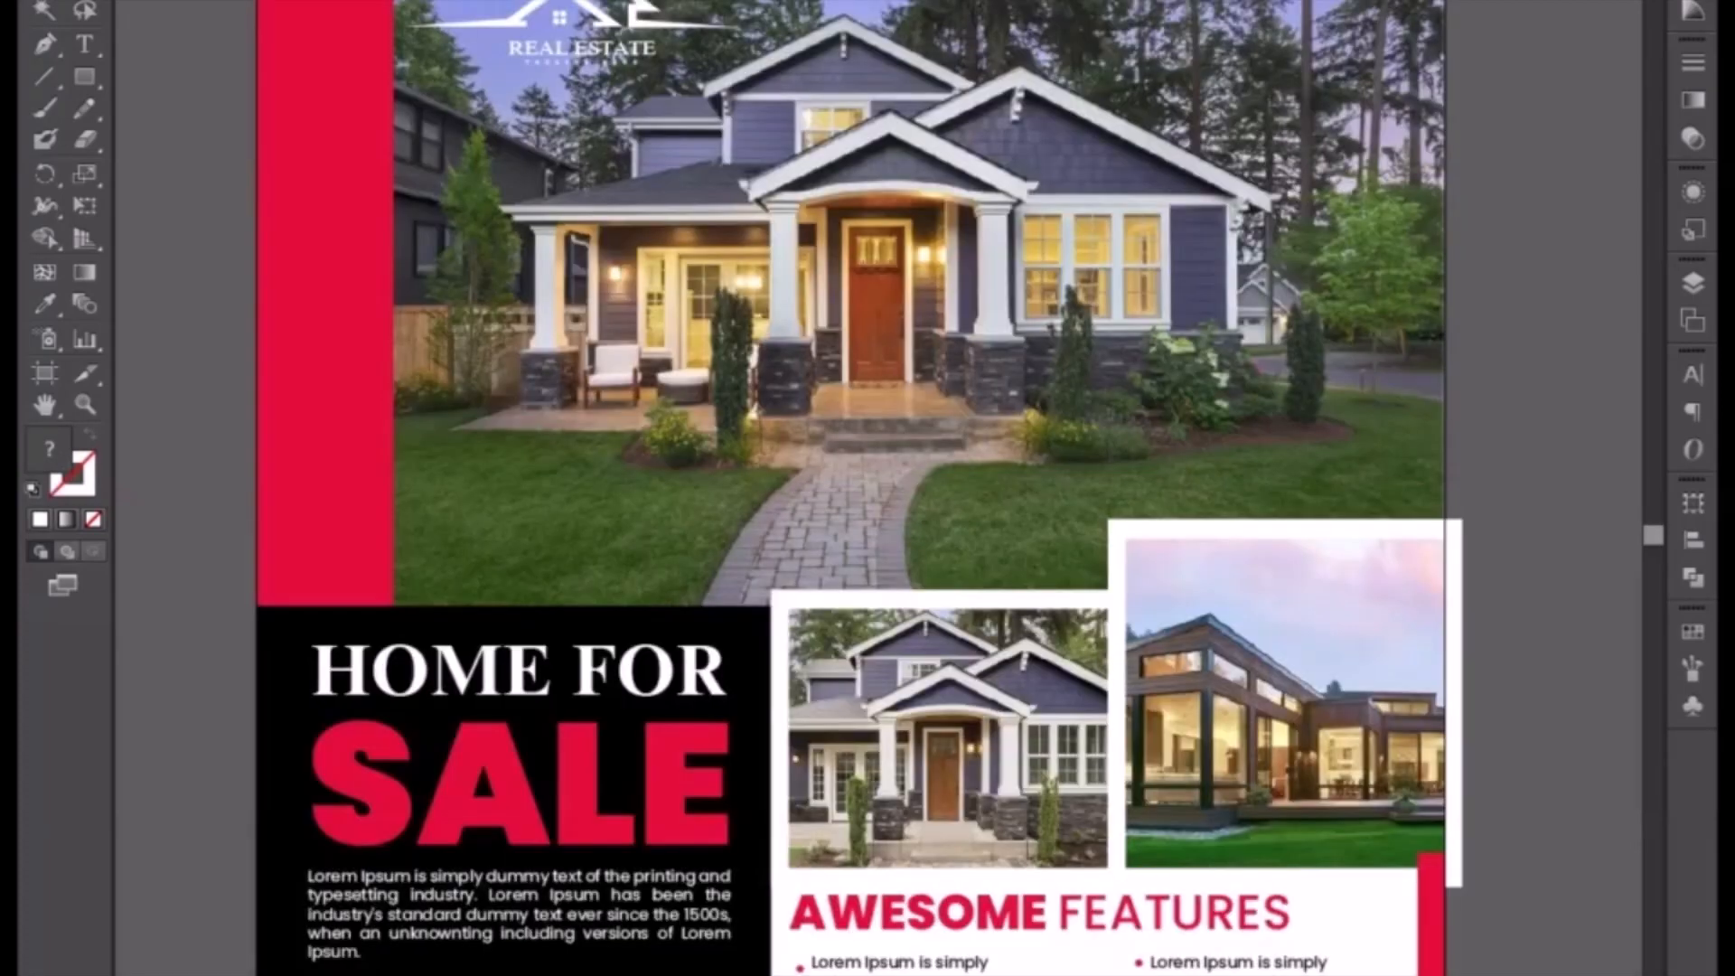
{"action": "left_click_drag", "start_coordinate": [1521, 262], "coordinate": [1503, 507]}
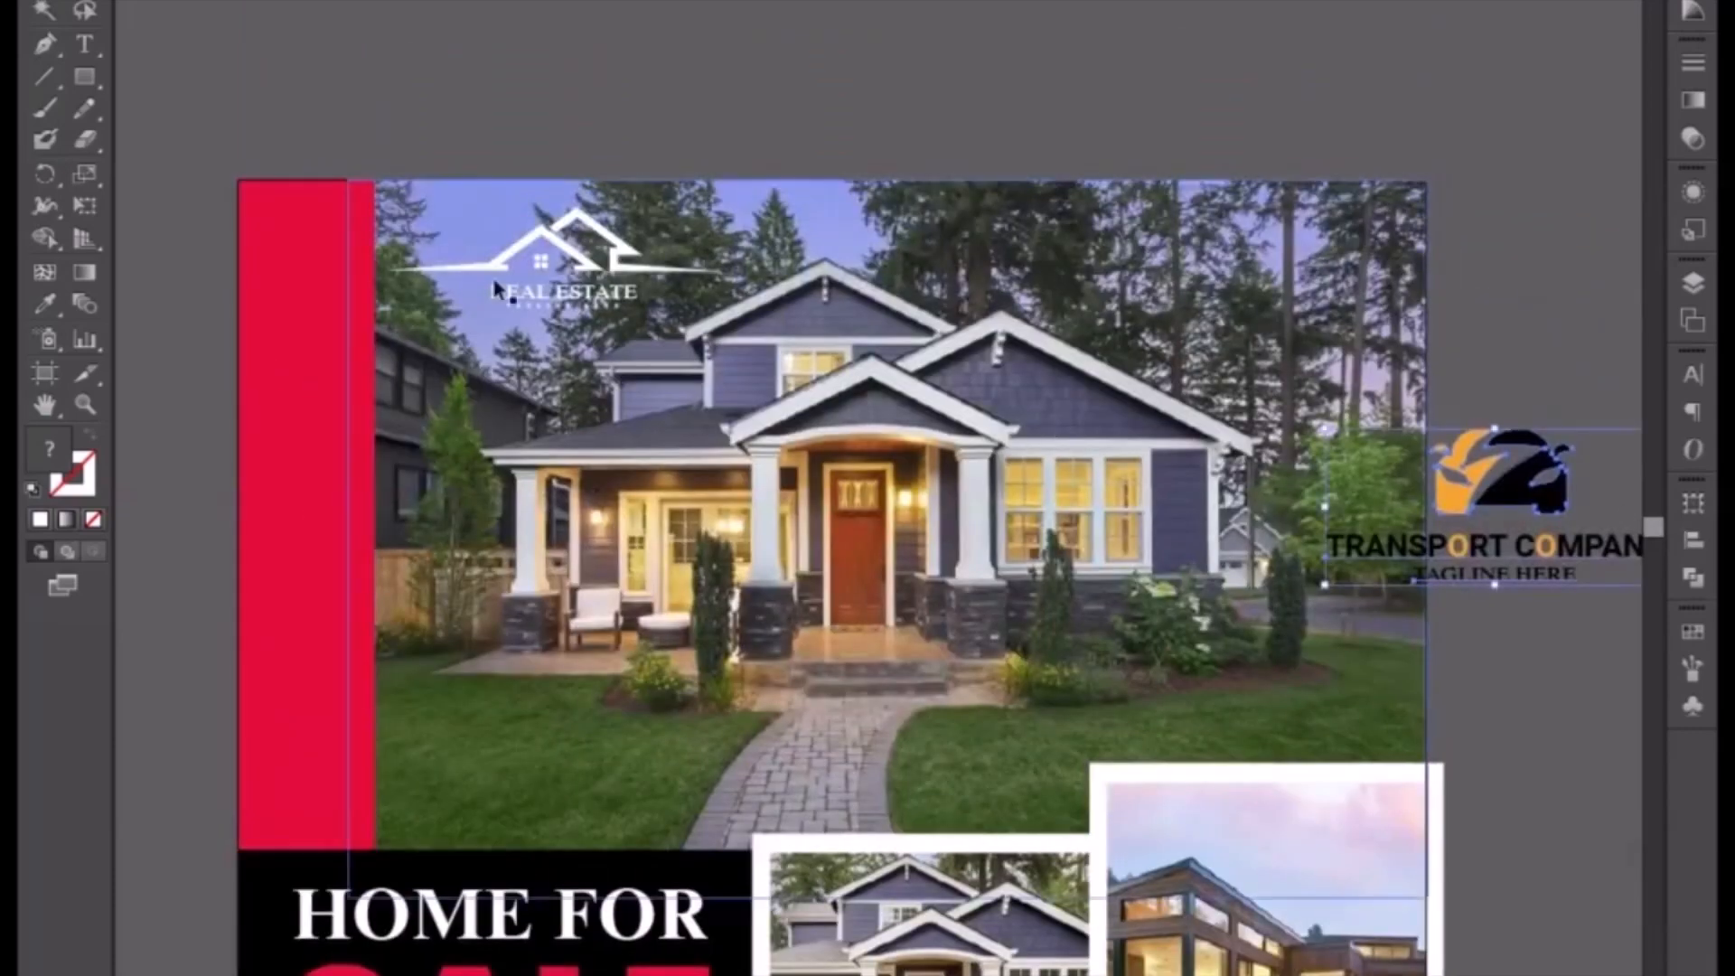
Step: Delete the real estate logo at the top of the flyer photo
{"action": "left_click", "coordinate": [578, 262]}
{"action": "key", "text": "Delete"}
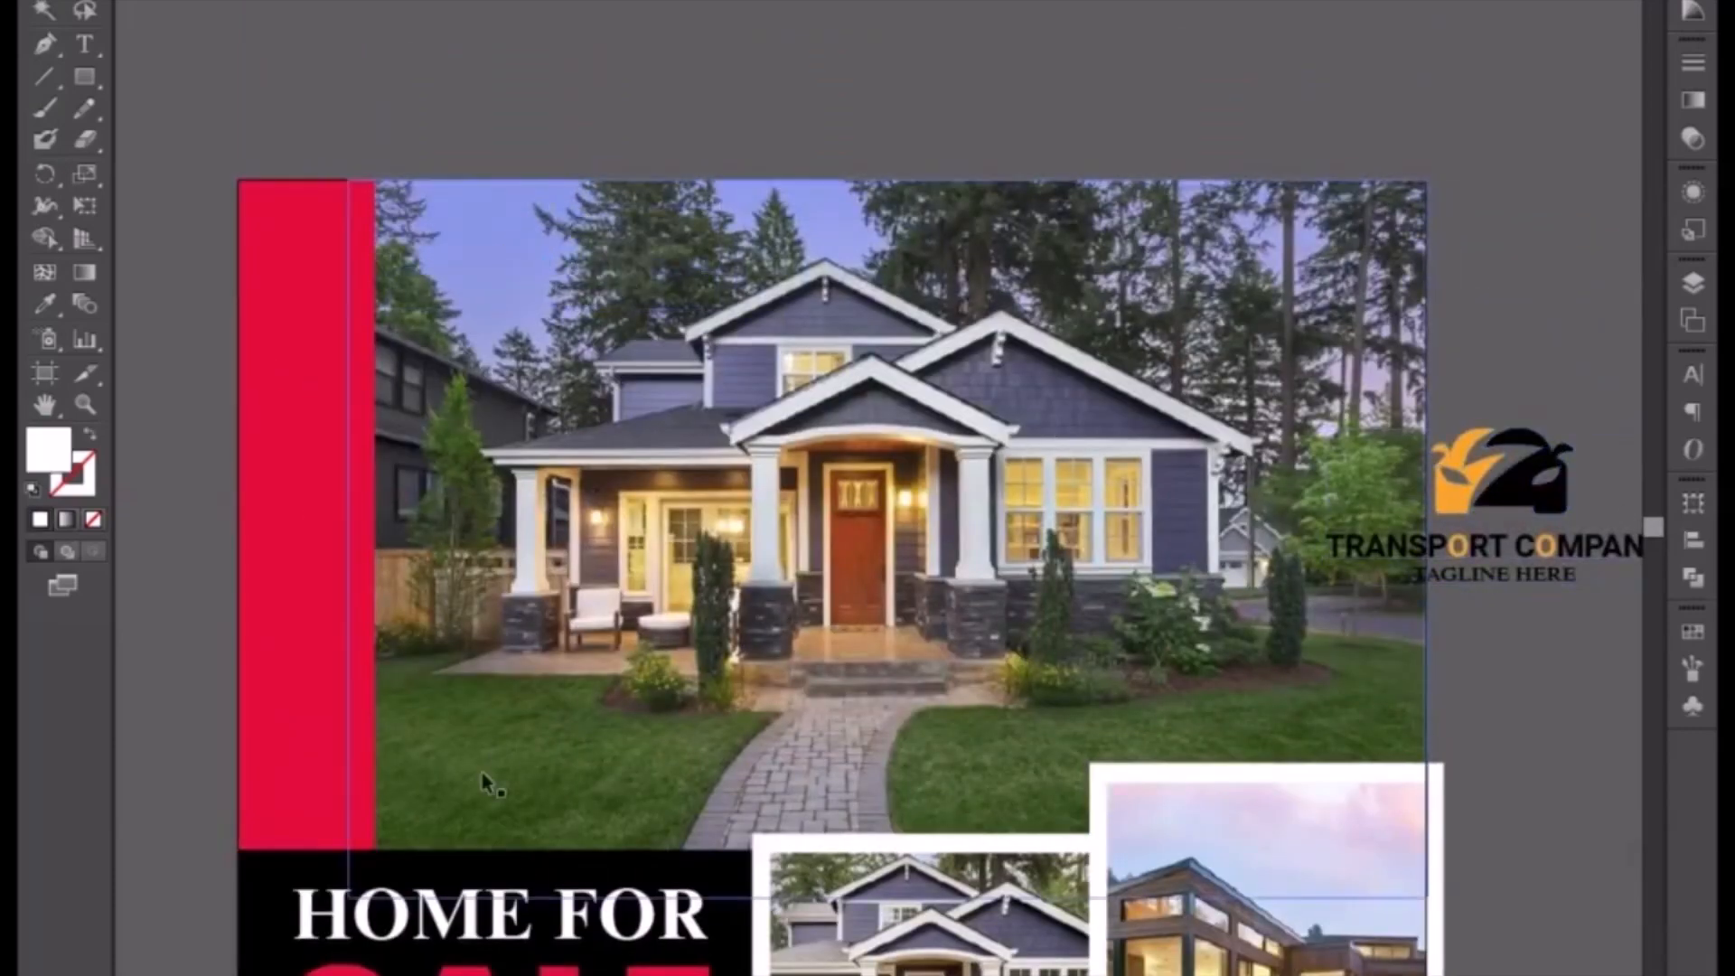
Step: Move the Home for Sale heading, description and price text off the artboard onto the pasteboard
{"action": "left_click_drag", "start_coordinate": [372, 926], "coordinate": [721, 407]}
{"action": "left_click", "coordinate": [759, 409]}
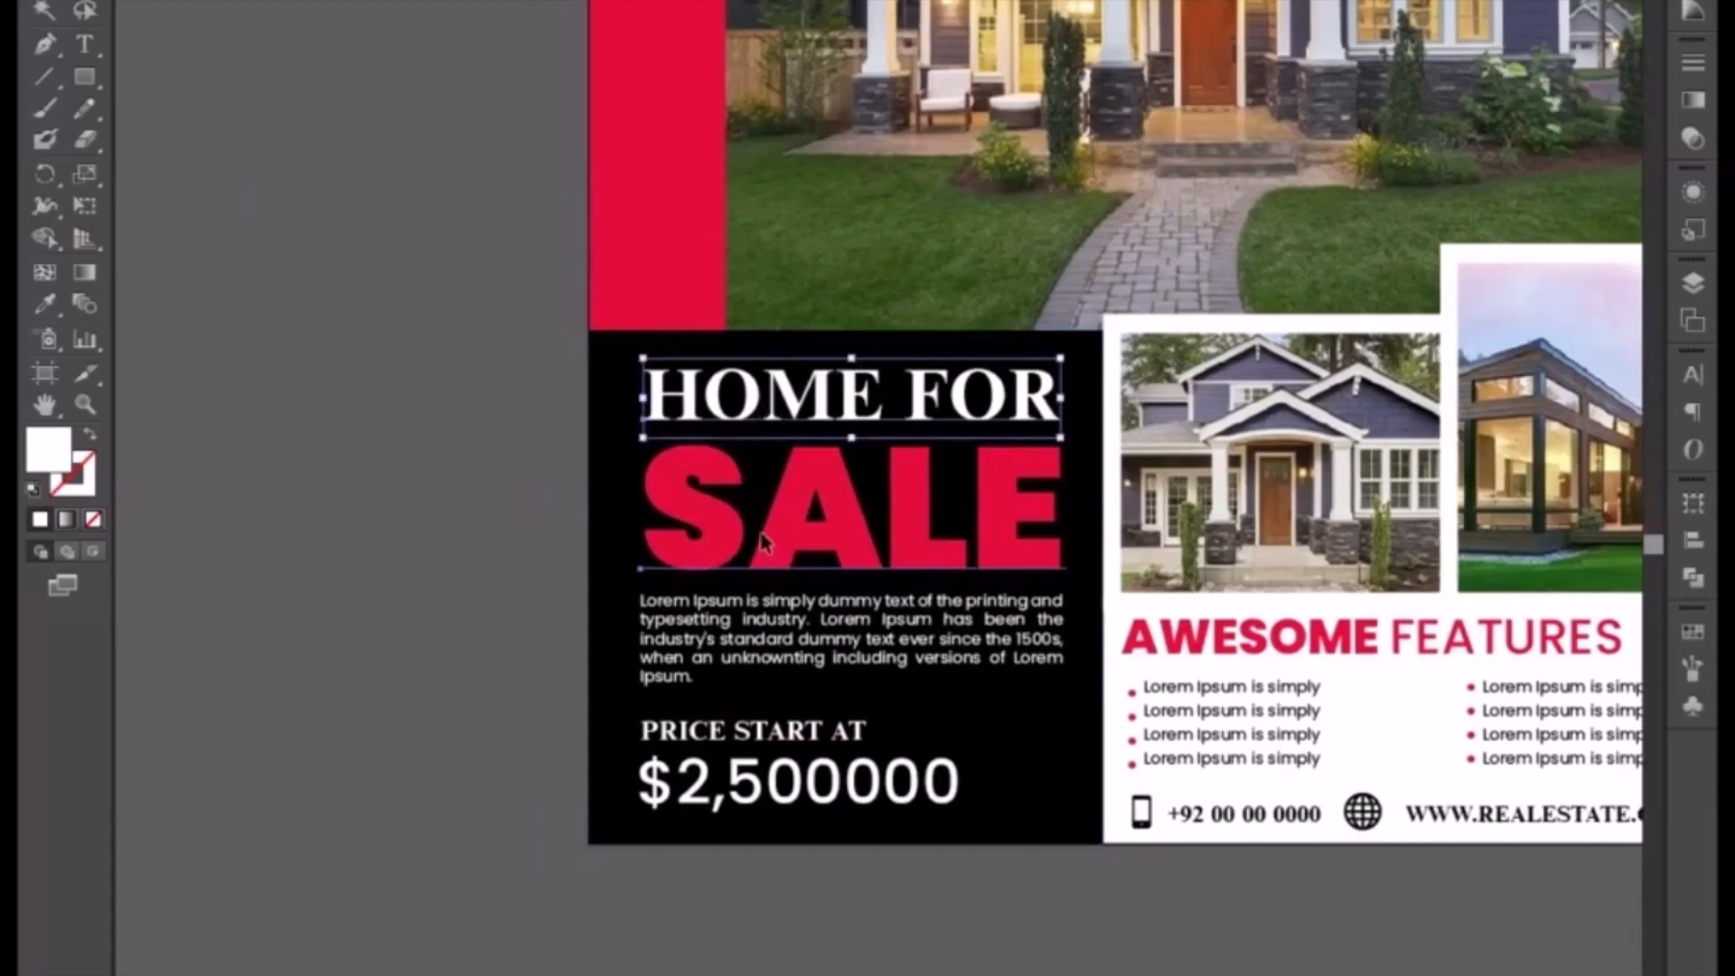
{"action": "left_click", "coordinate": [758, 632], "text": "shift"}
{"action": "left_click", "coordinate": [752, 741], "text": "shift"}
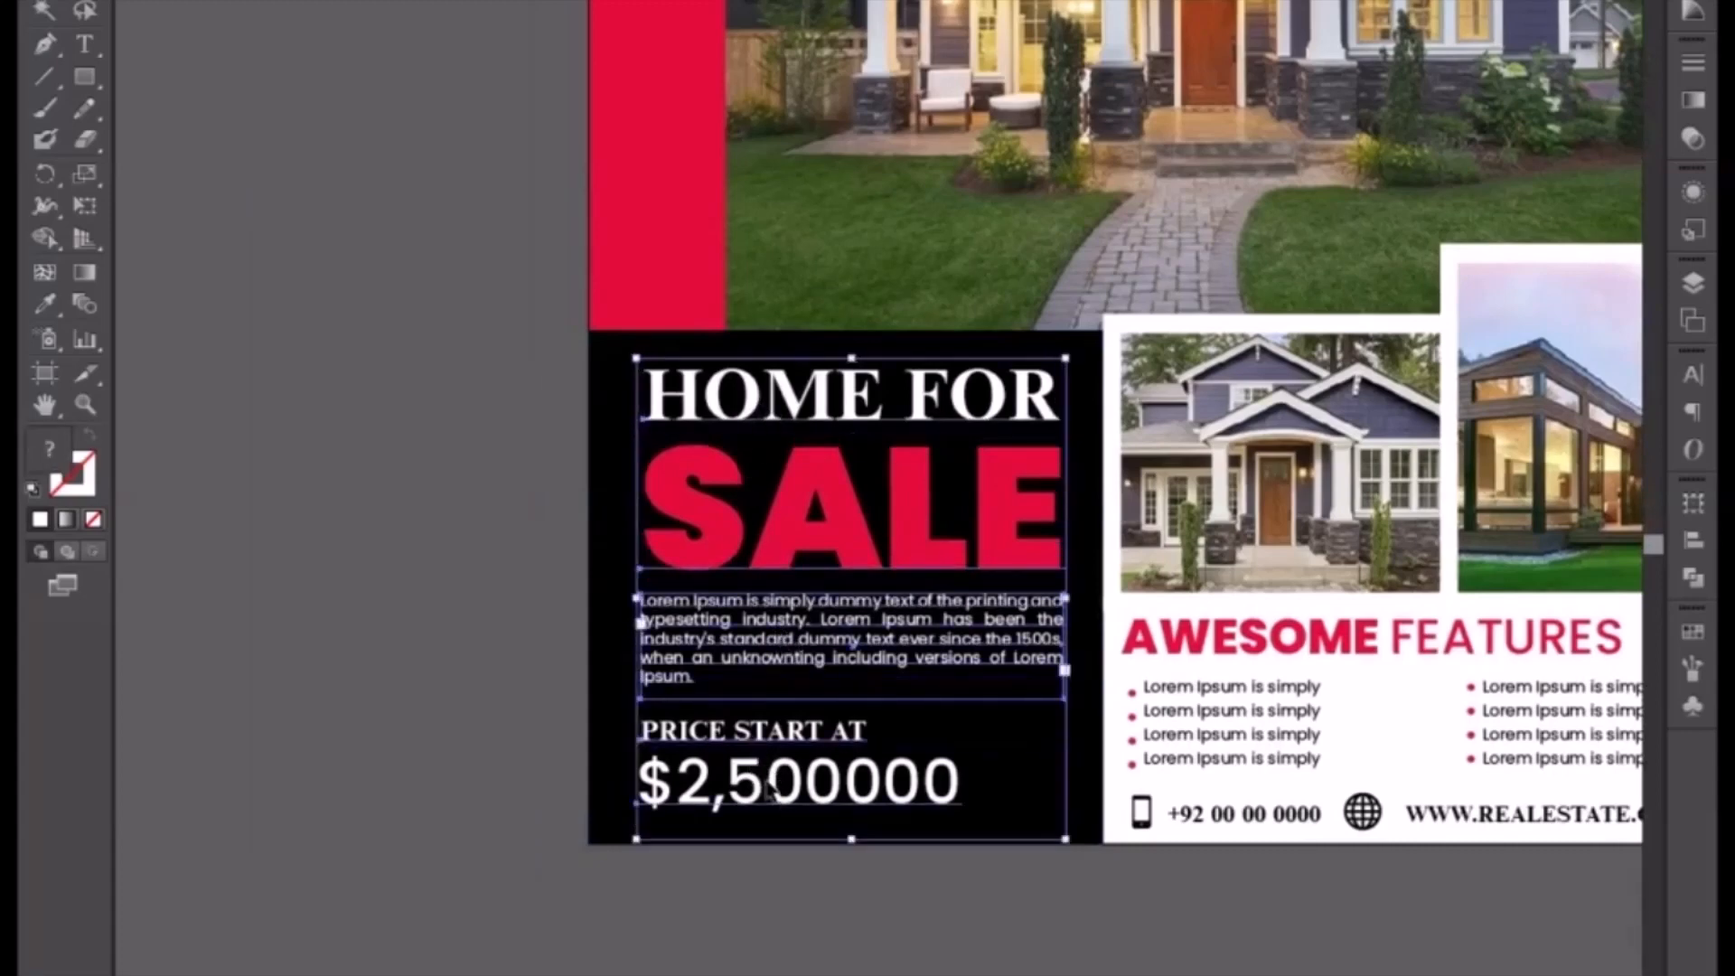
{"action": "left_click_drag", "start_coordinate": [860, 544], "coordinate": [245, 465]}
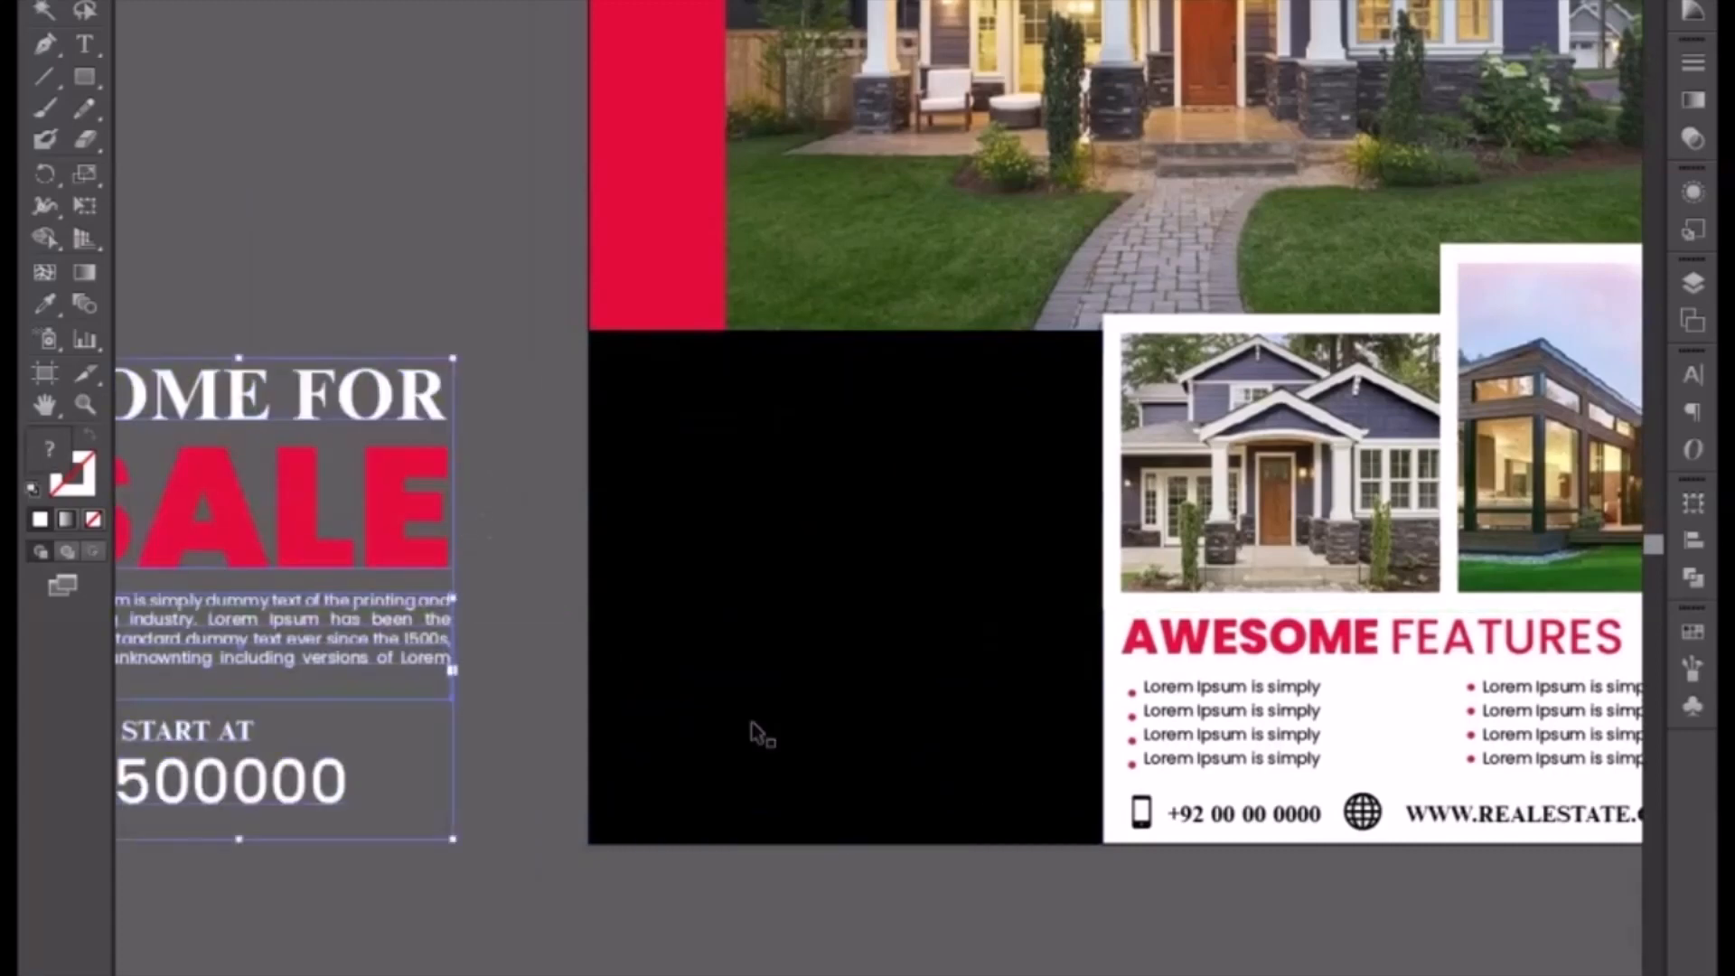
Step: Delete the black panel that sat behind the heading text
{"action": "left_click", "coordinate": [922, 650]}
{"action": "key", "text": "Delete"}
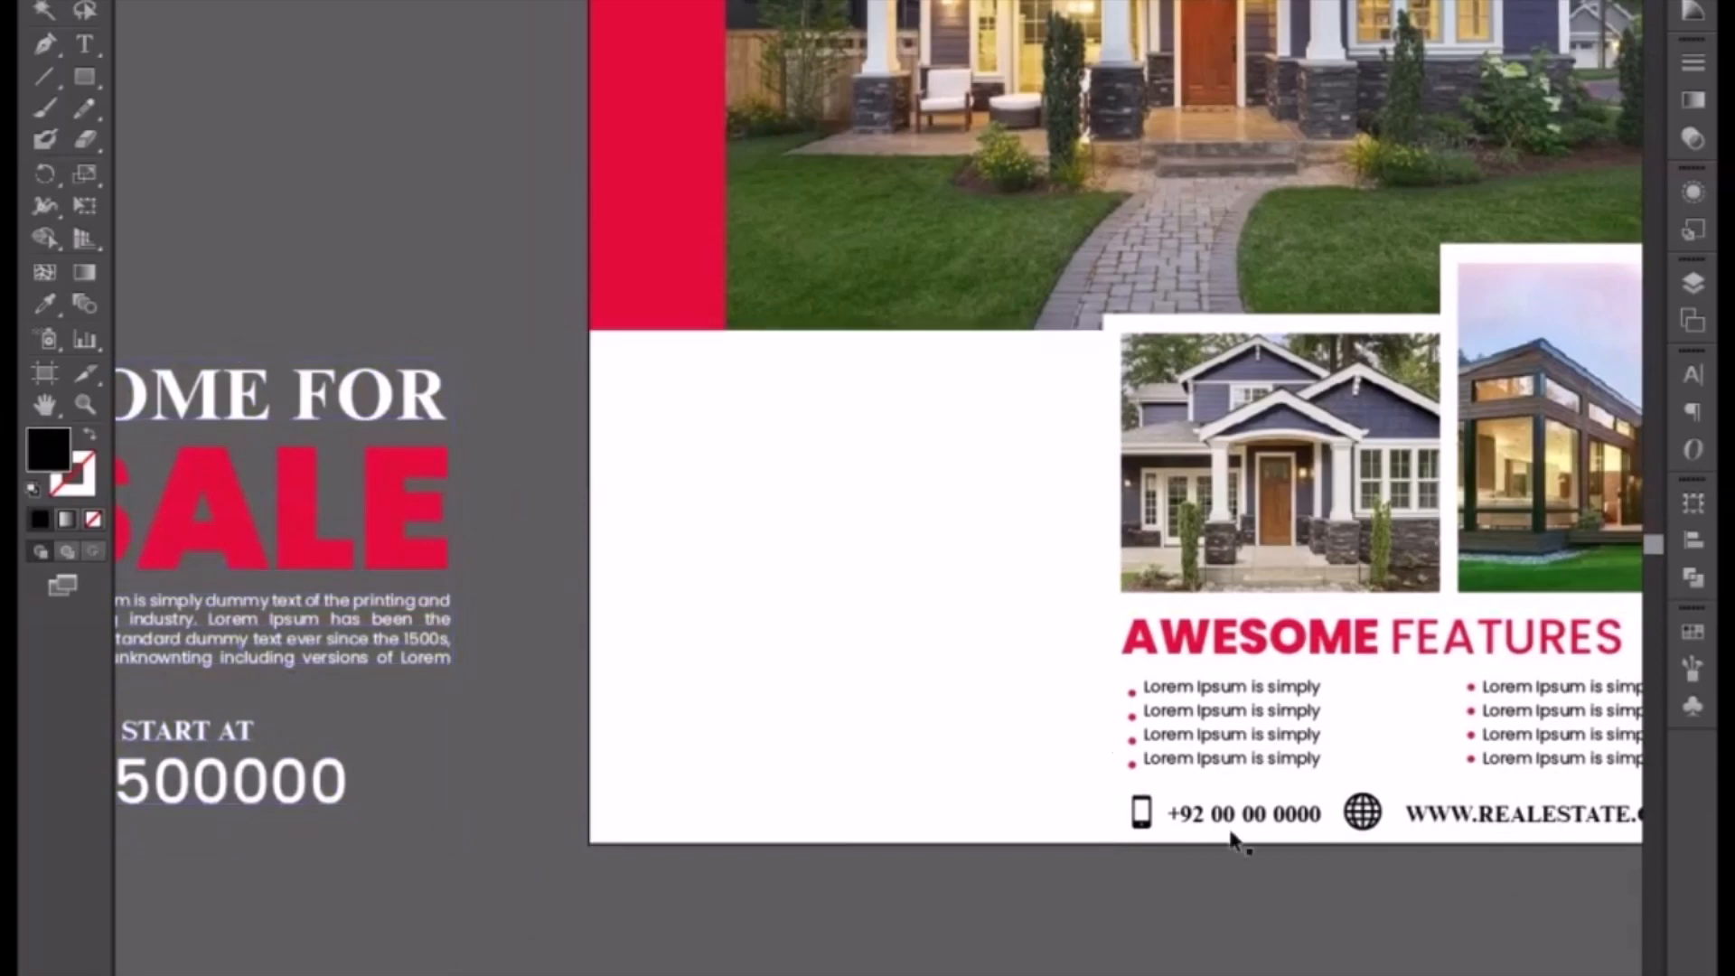
Step: Remove the contact line, the two small photos and the Awesome Features section from the flyer
{"action": "left_click_drag", "start_coordinate": [1084, 799], "coordinate": [1464, 894]}
{"action": "left_click_drag", "start_coordinate": [1460, 804], "coordinate": [1442, 975]}
{"action": "left_click_drag", "start_coordinate": [1285, 878], "coordinate": [968, 912]}
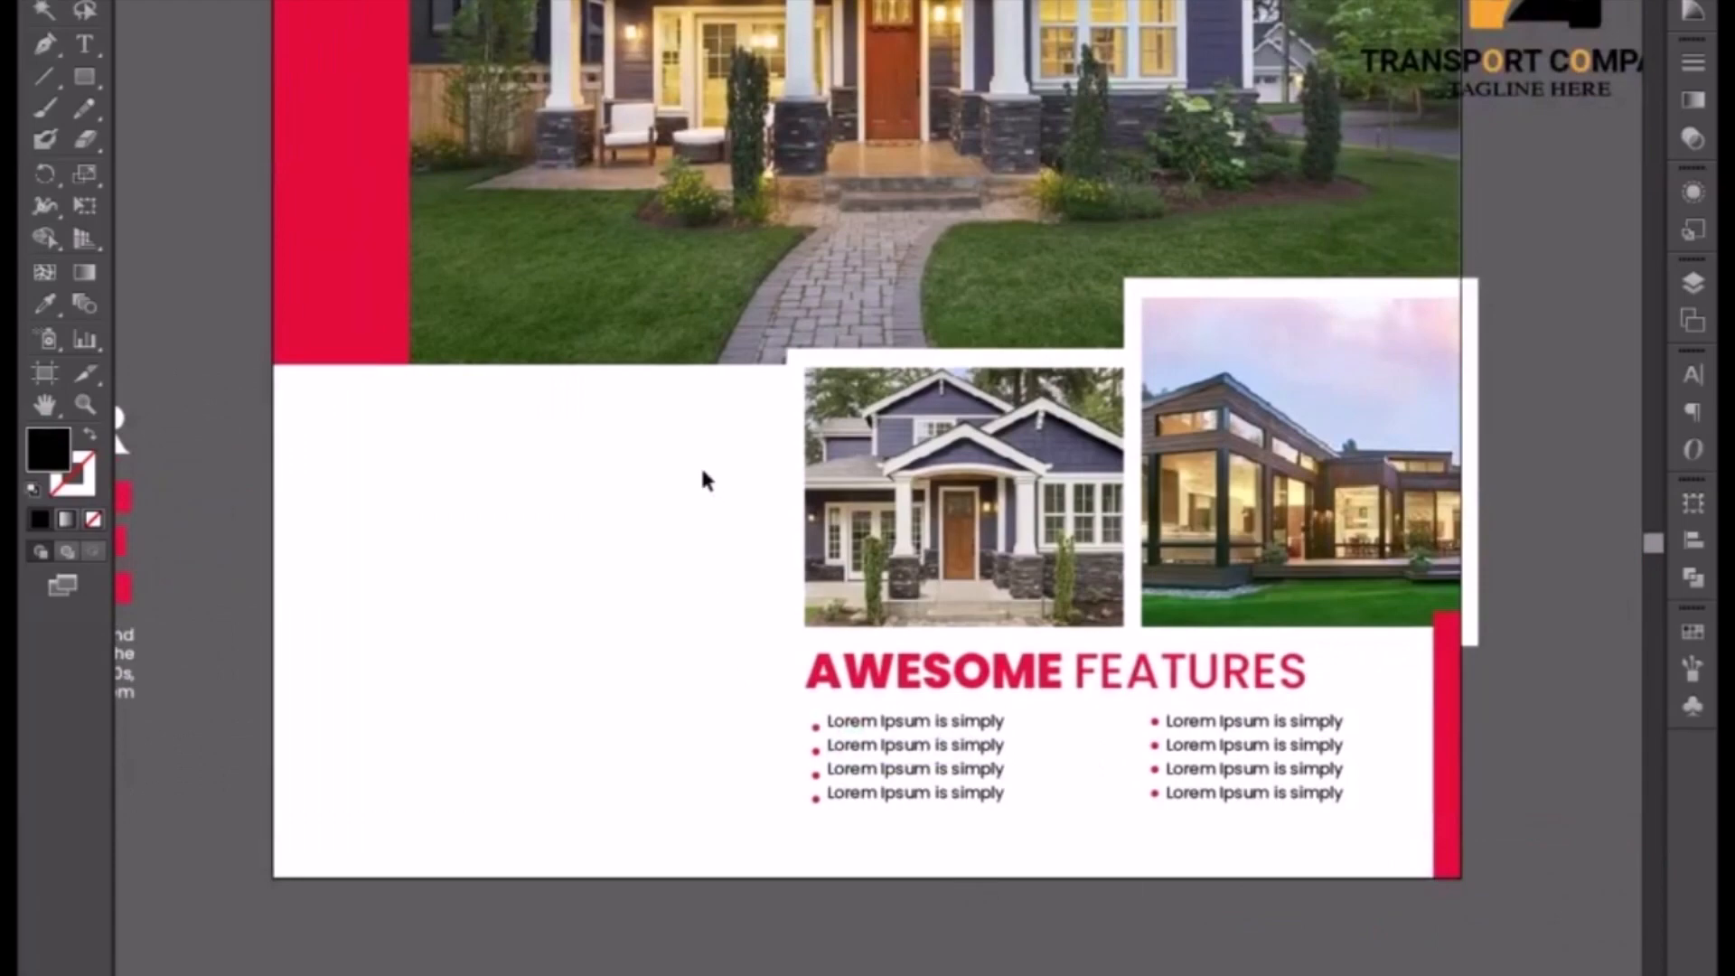
{"action": "left_click_drag", "start_coordinate": [701, 465], "coordinate": [1515, 883]}
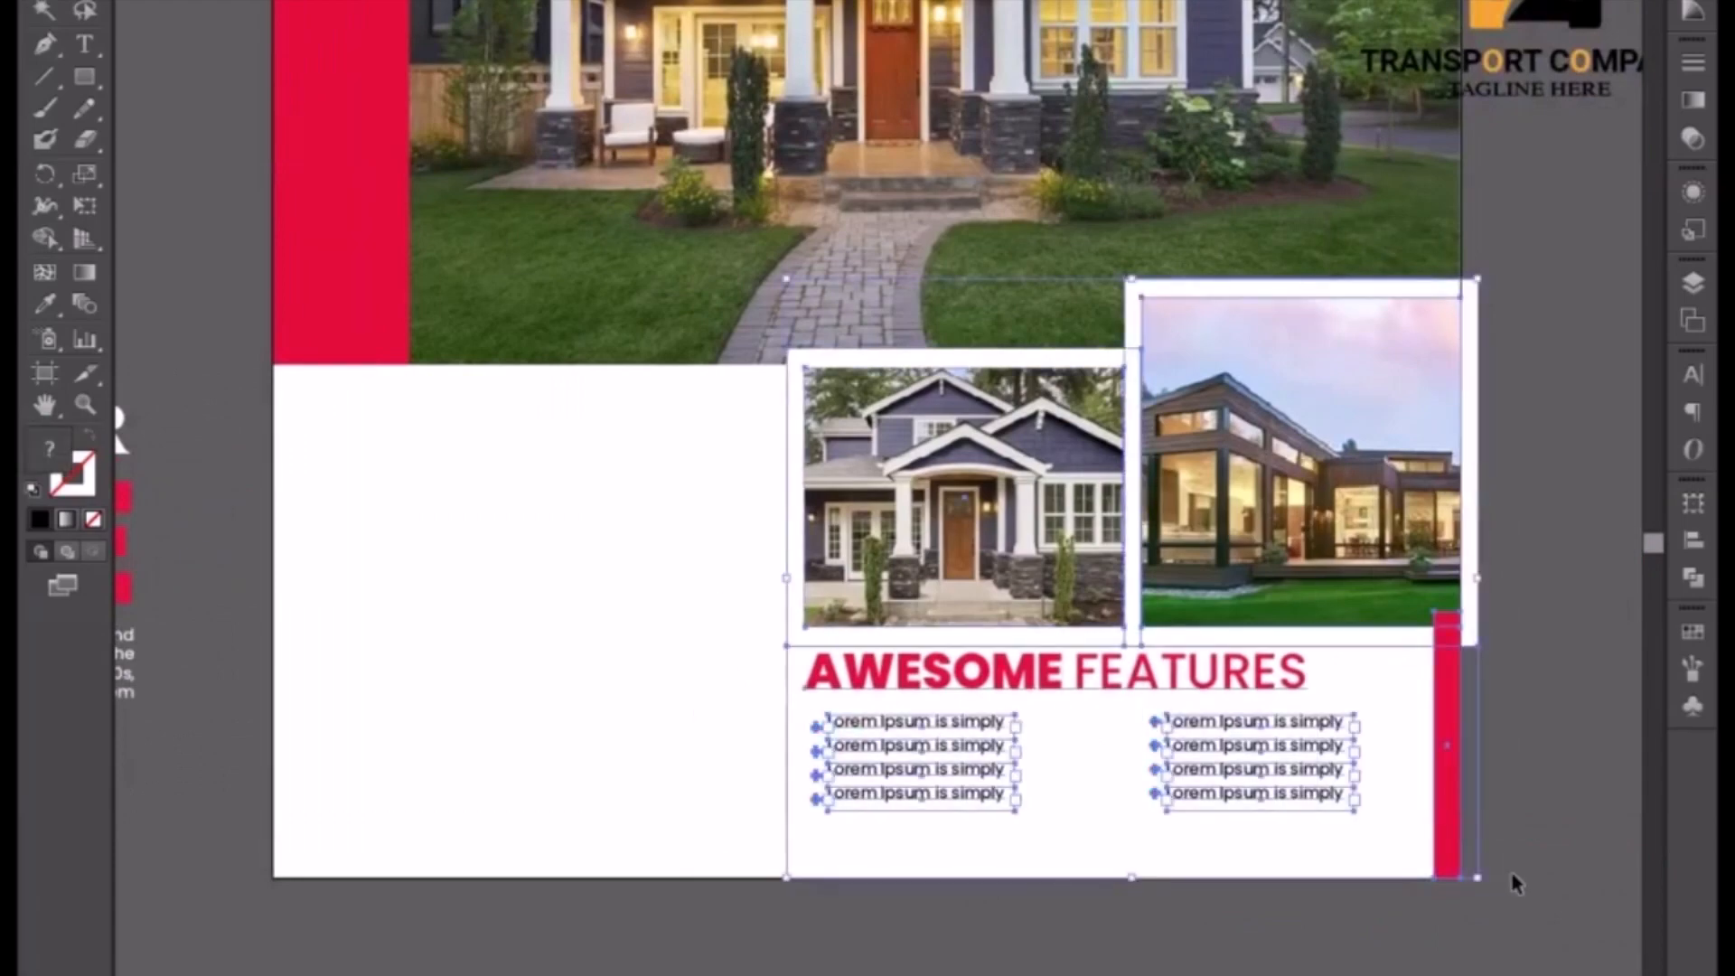
{"action": "key", "text": "Delete"}
Step: Delete the large house photo together with the red vertical strip
{"action": "left_click_drag", "start_coordinate": [670, 535], "coordinate": [815, 932]}
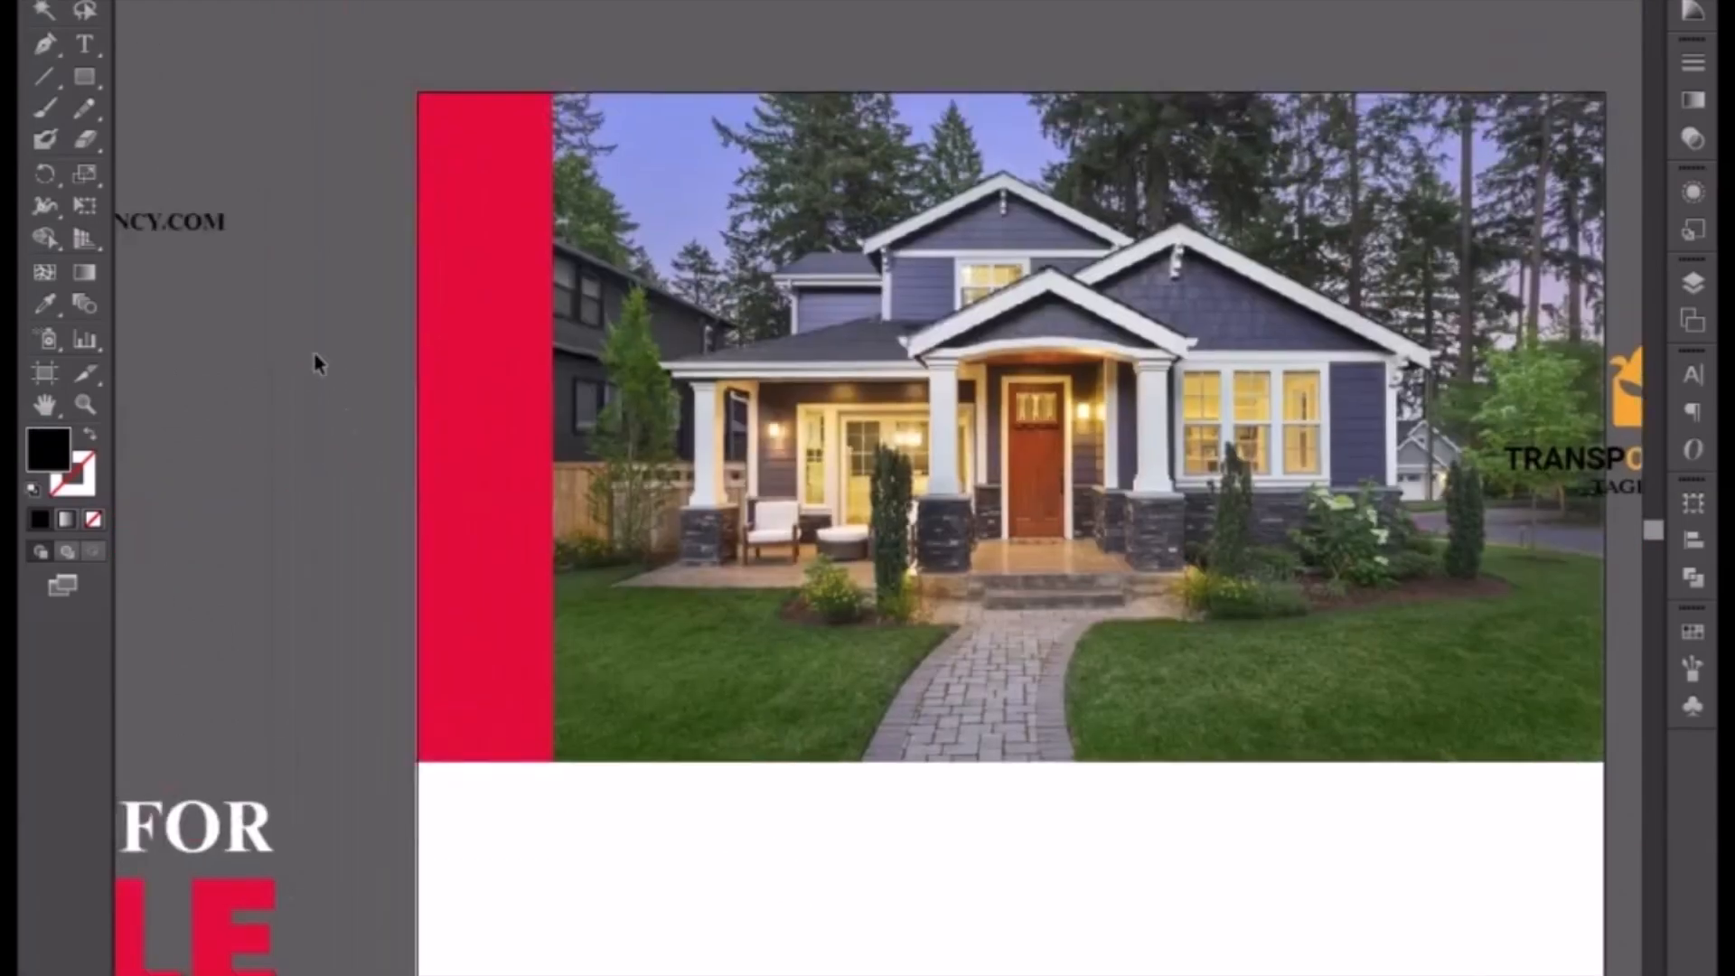
{"action": "left_click", "coordinate": [915, 723]}
{"action": "key", "text": "Delete"}
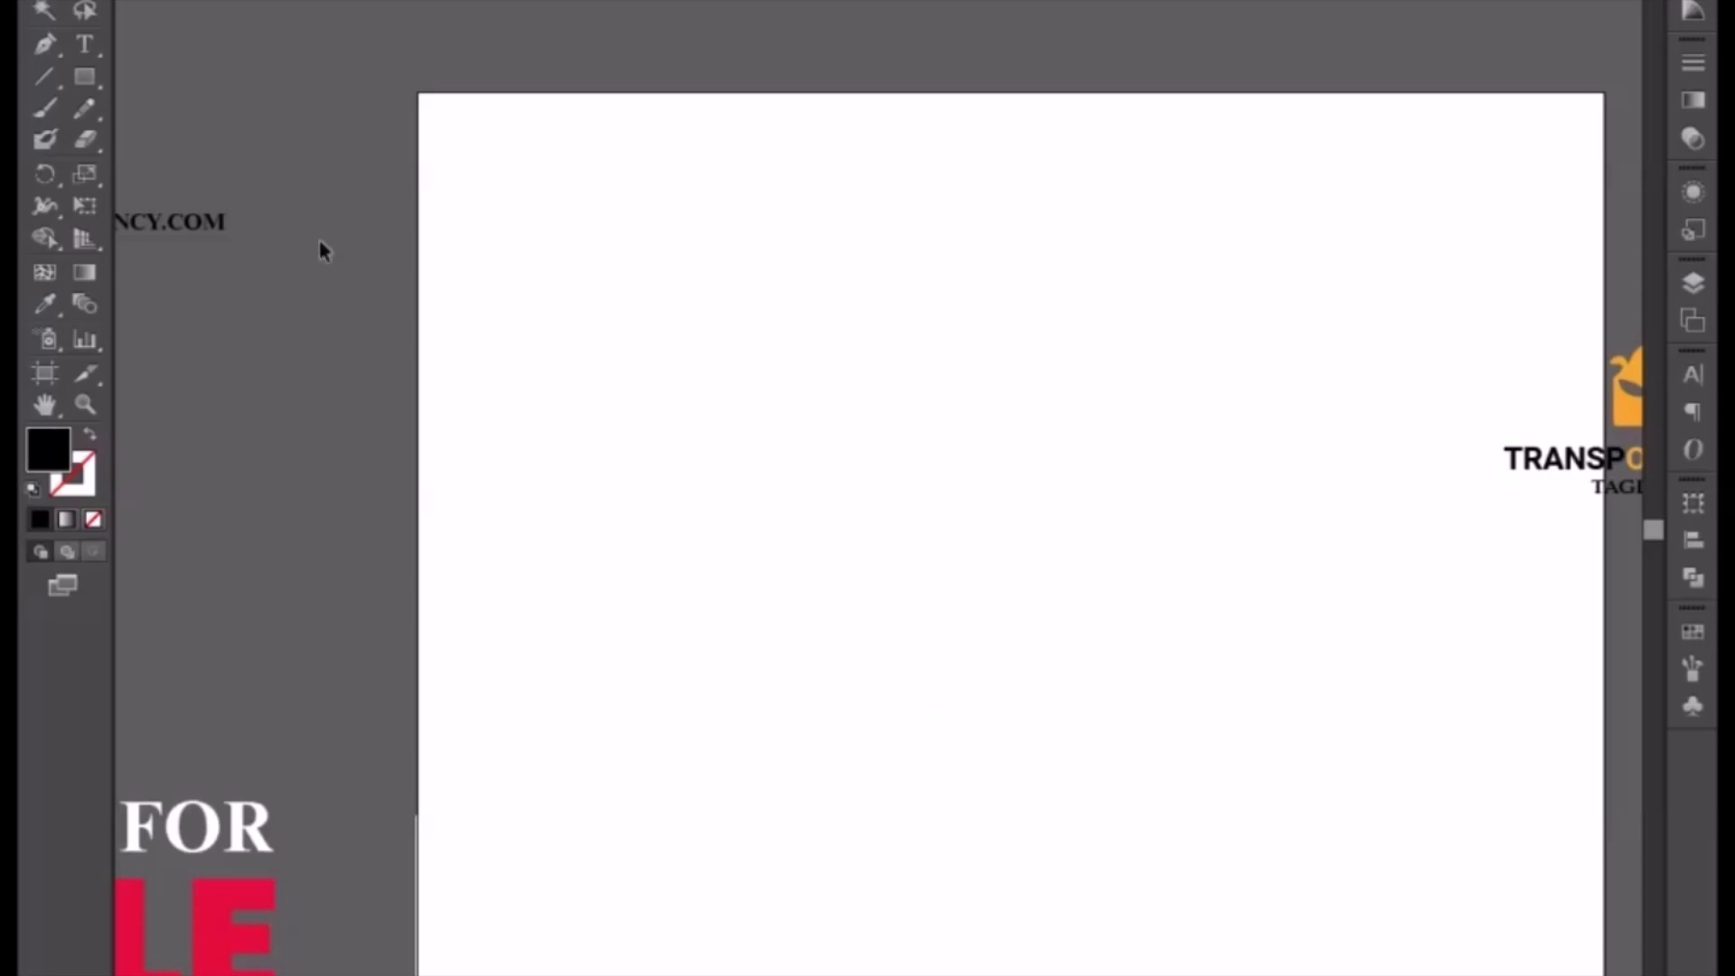
Step: Draw a large black square at the top centre and a narrow vertical bar along the left edge
{"action": "left_click", "coordinate": [84, 77]}
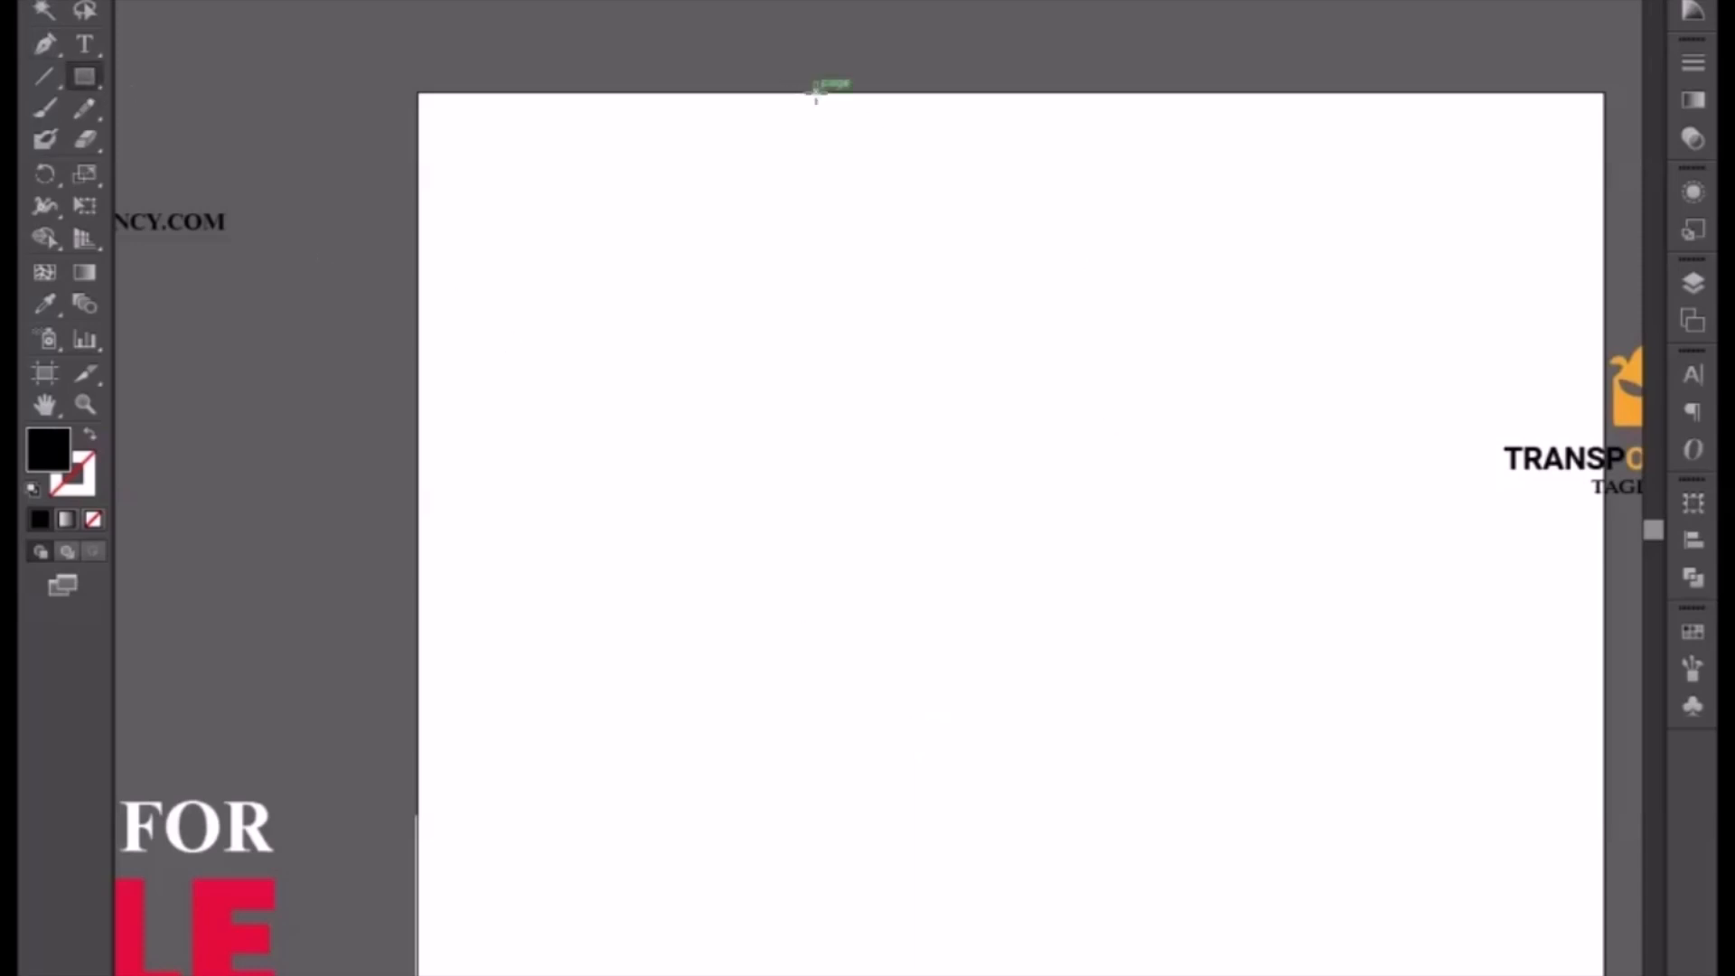
{"action": "left_click_drag", "start_coordinate": [821, 93], "coordinate": [1261, 562]}
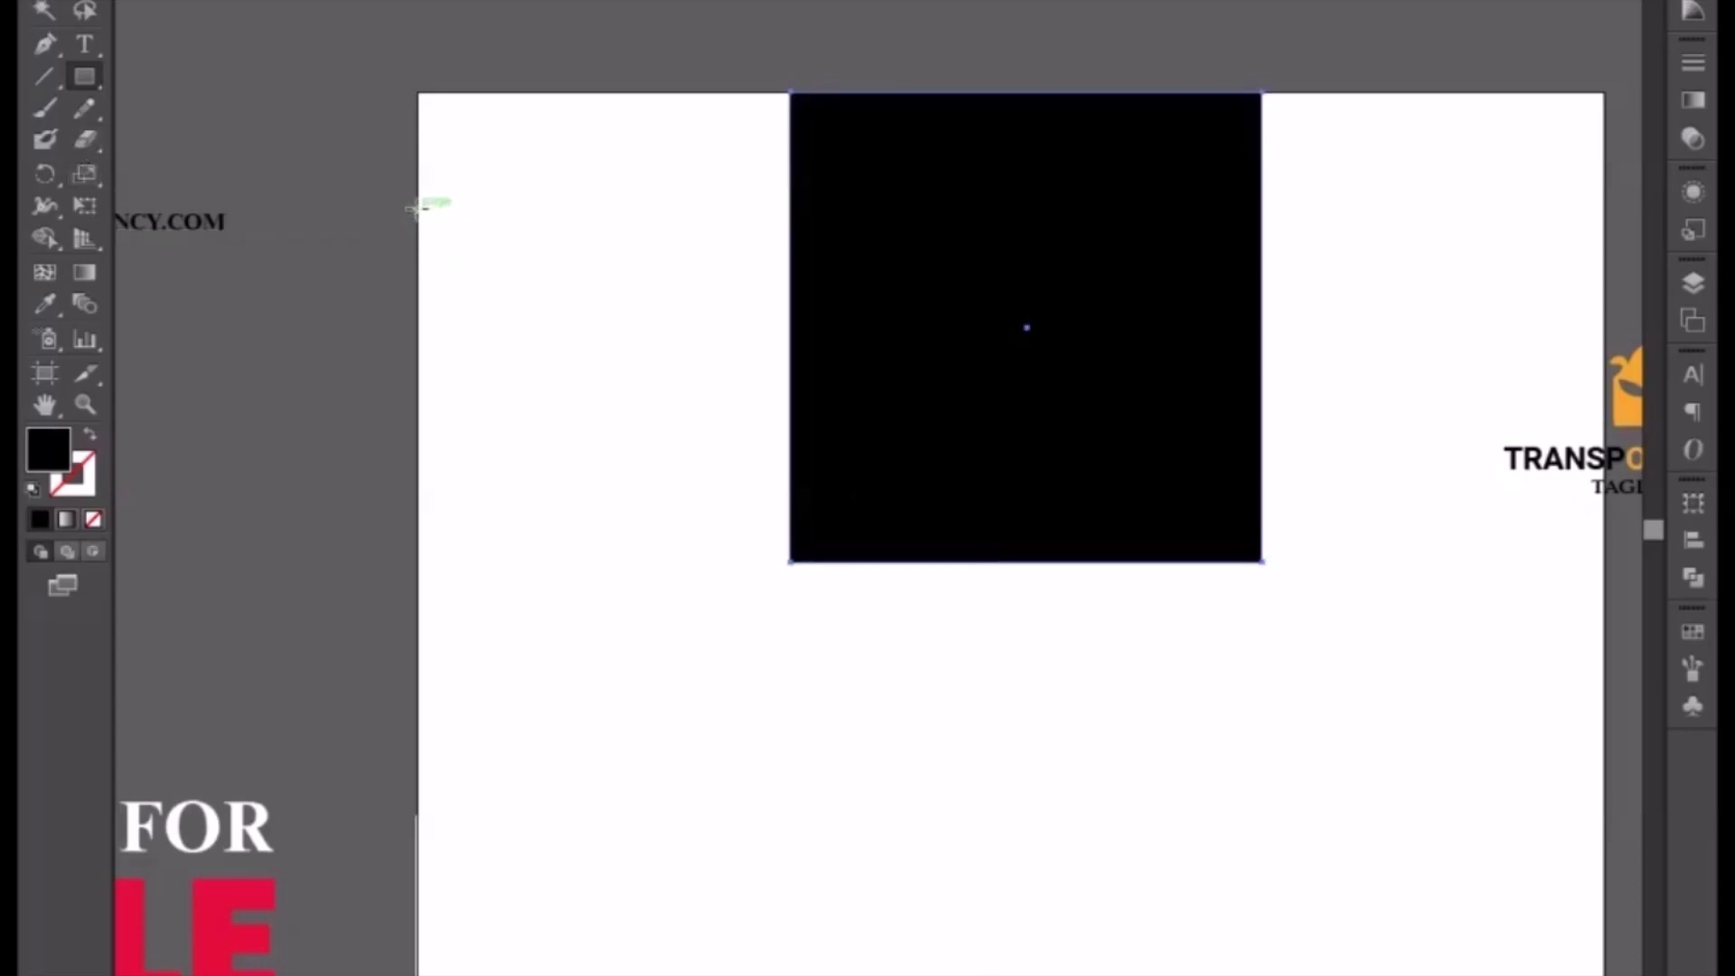
{"action": "left_click_drag", "start_coordinate": [418, 207], "coordinate": [459, 714]}
Step: Draw a short diagonal line across the top of the bar with the Pen tool and give it a green stroke
{"action": "key", "text": "p"}
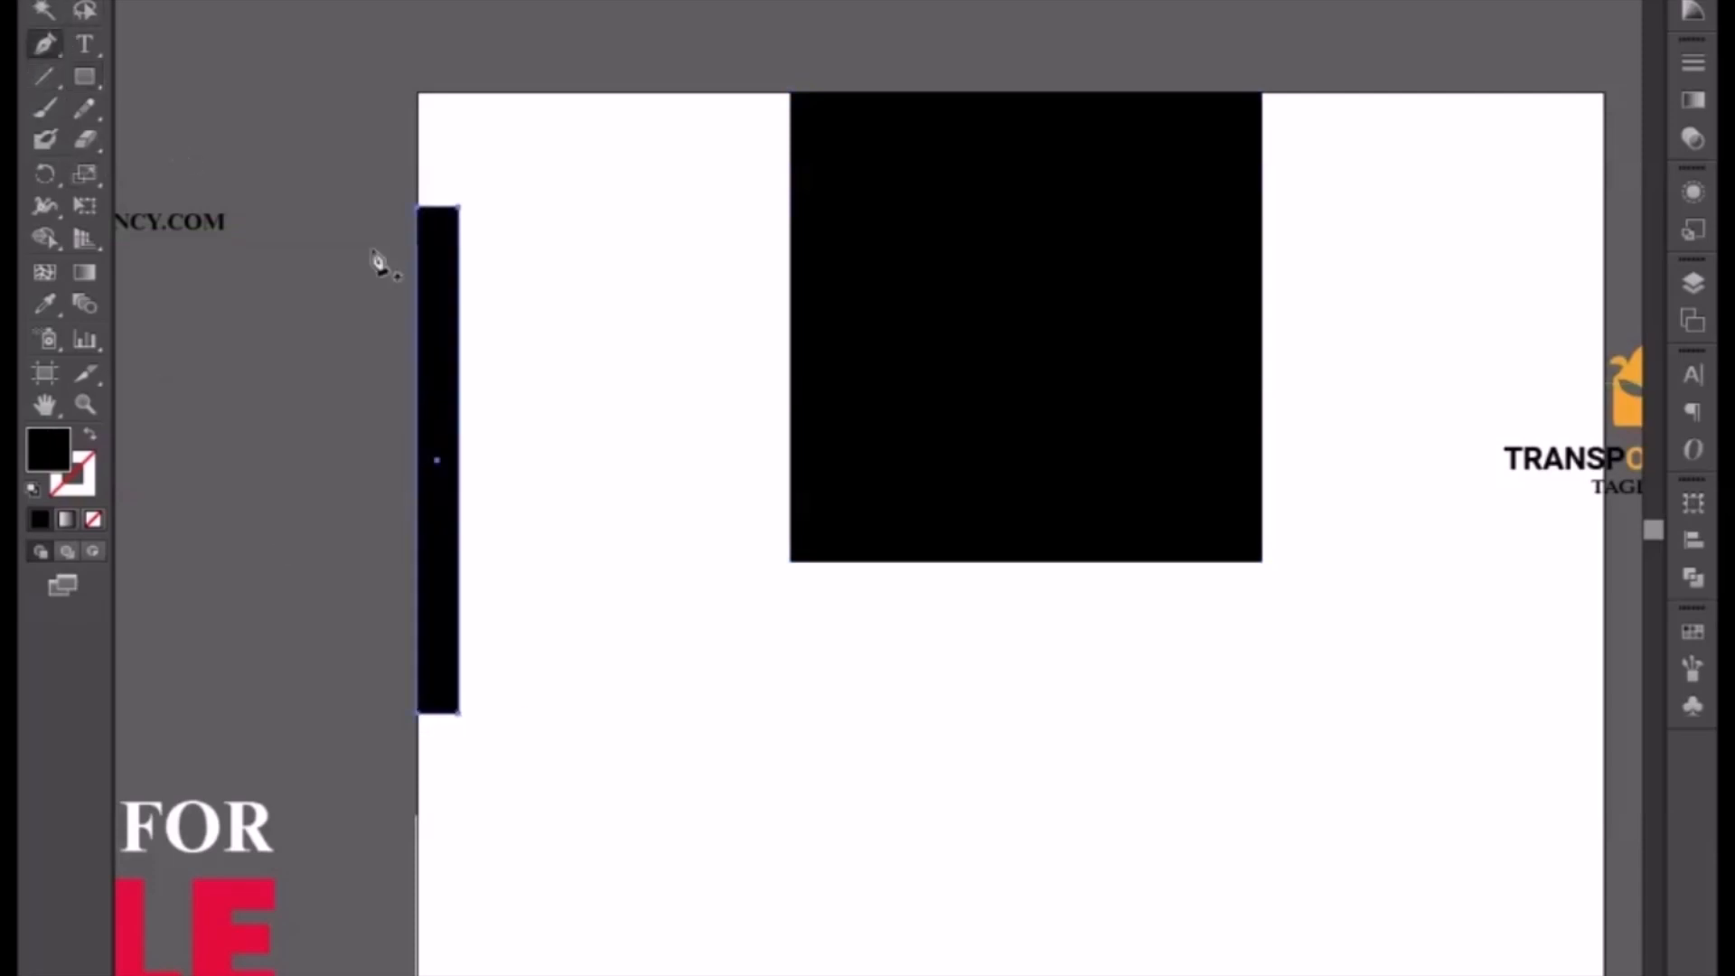
{"action": "left_click_drag", "start_coordinate": [483, 232], "coordinate": [156, 401]}
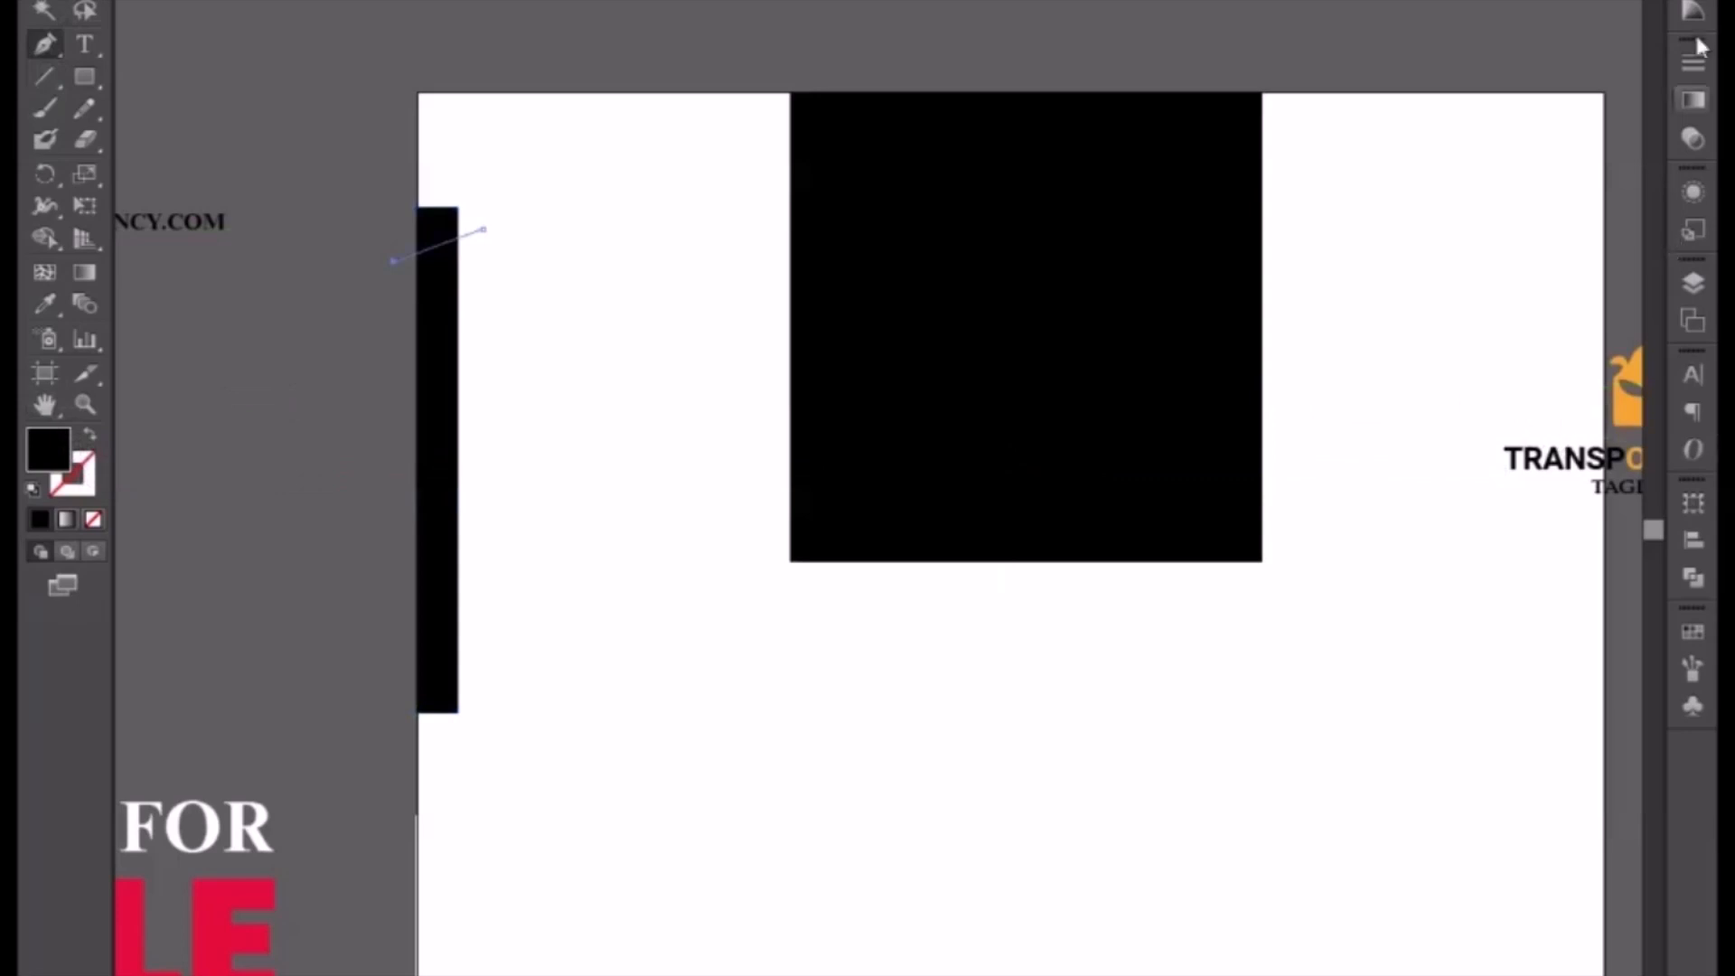
{"action": "left_click", "coordinate": [1494, 22]}
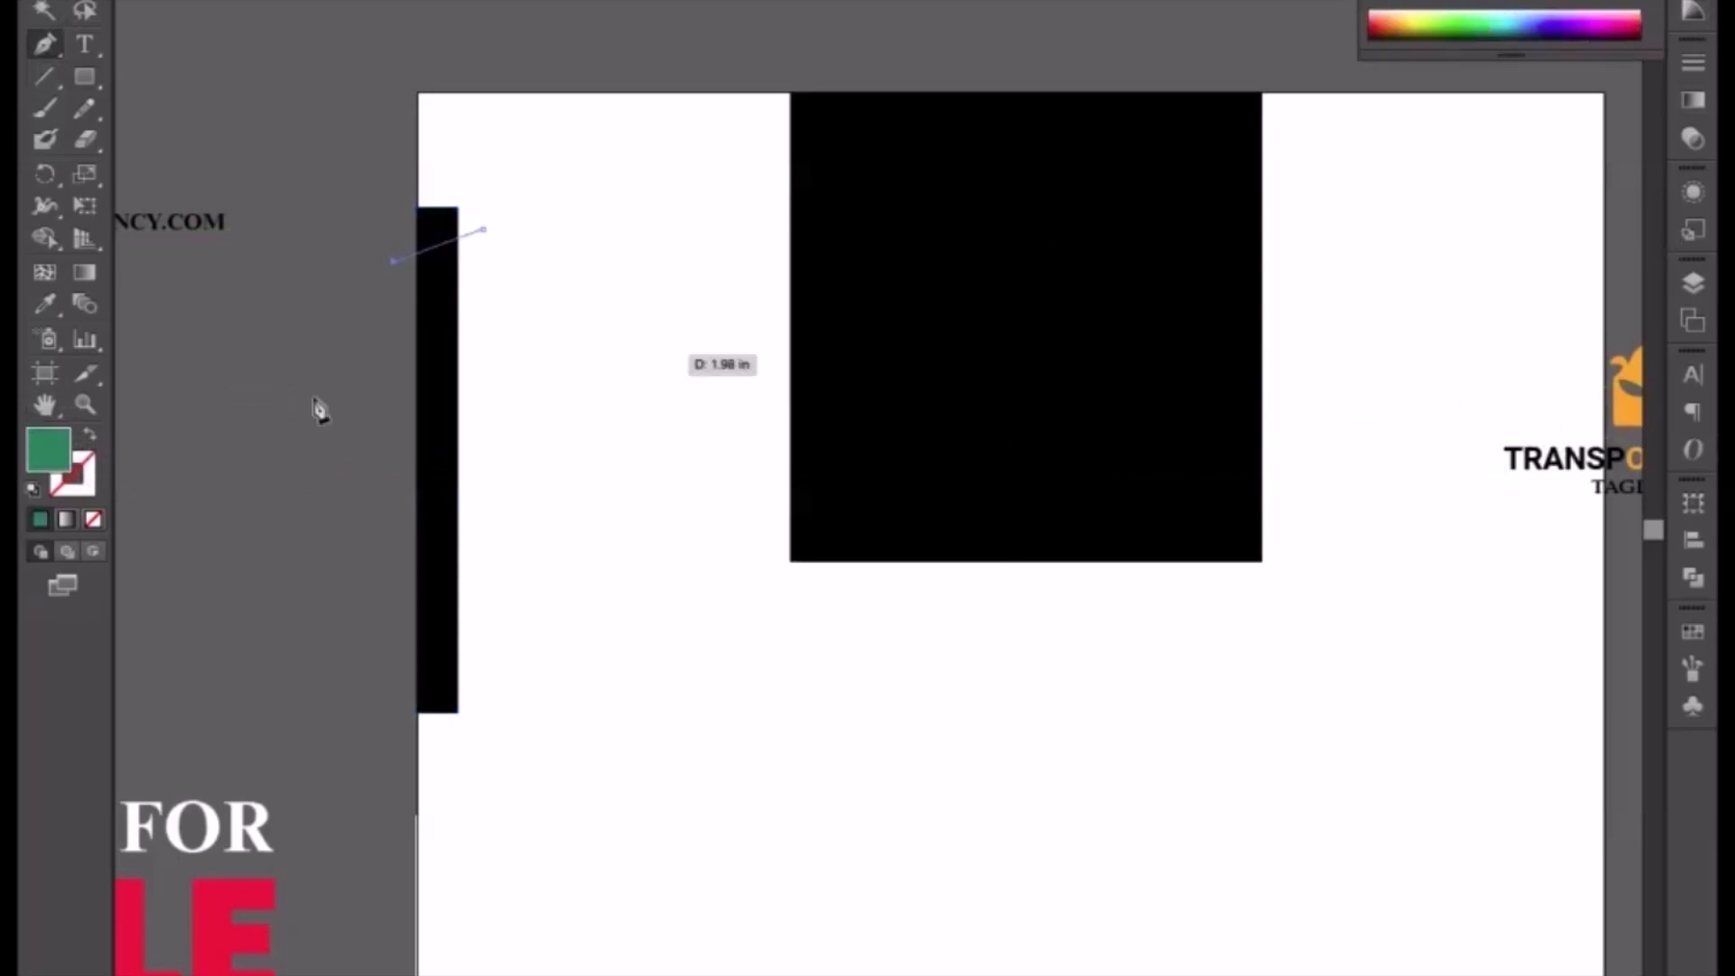
{"action": "left_click", "coordinate": [88, 437]}
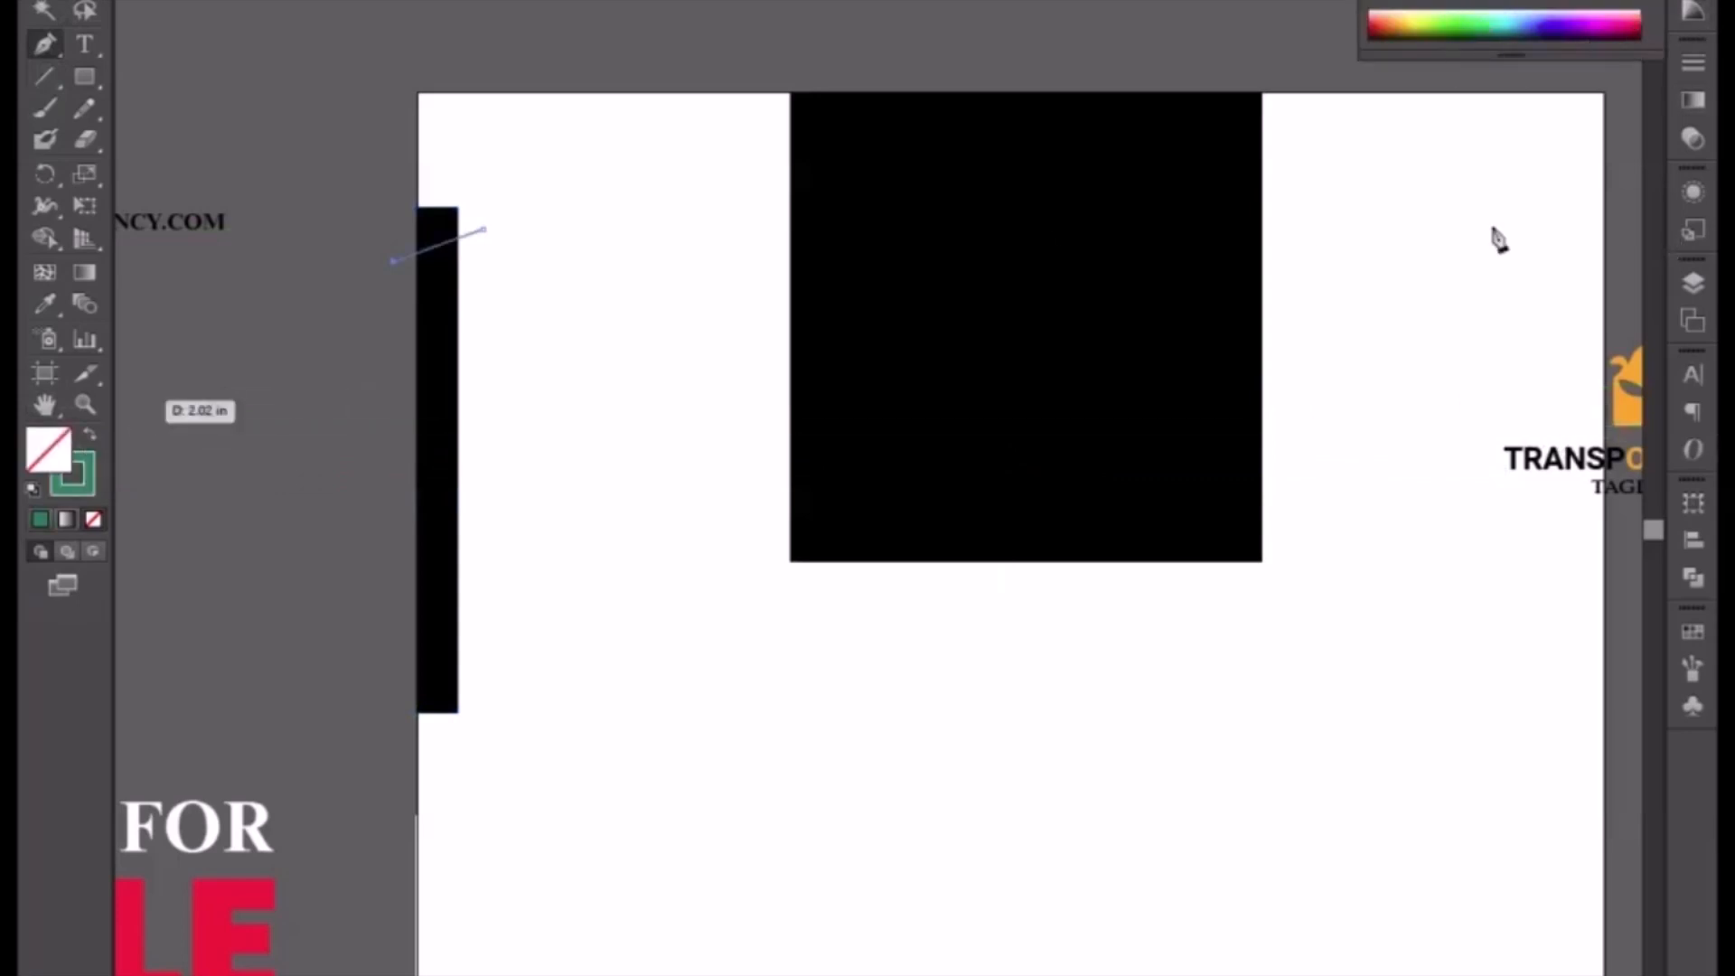
Step: Set the diagonal line's stroke weight to 8 pt
{"action": "left_click", "coordinate": [1693, 62]}
{"action": "left_click", "coordinate": [1500, 79]}
{"action": "type", "text": "3"}
{"action": "key", "text": "Return"}
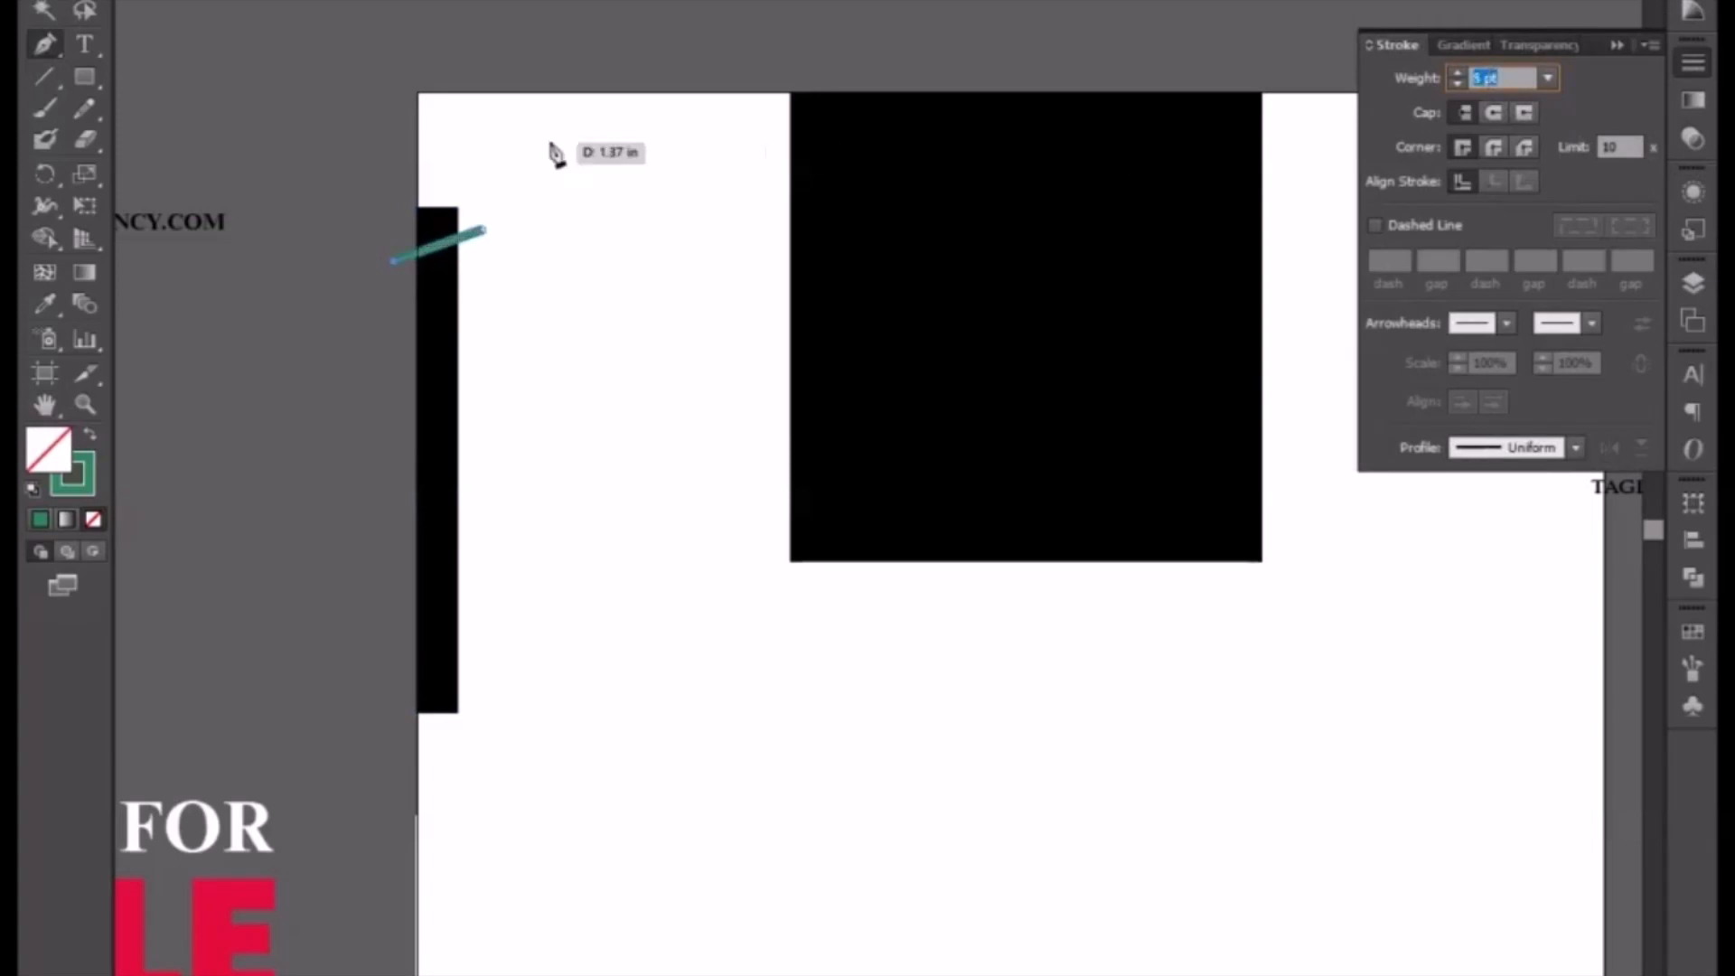
{"action": "left_click", "coordinate": [42, 11]}
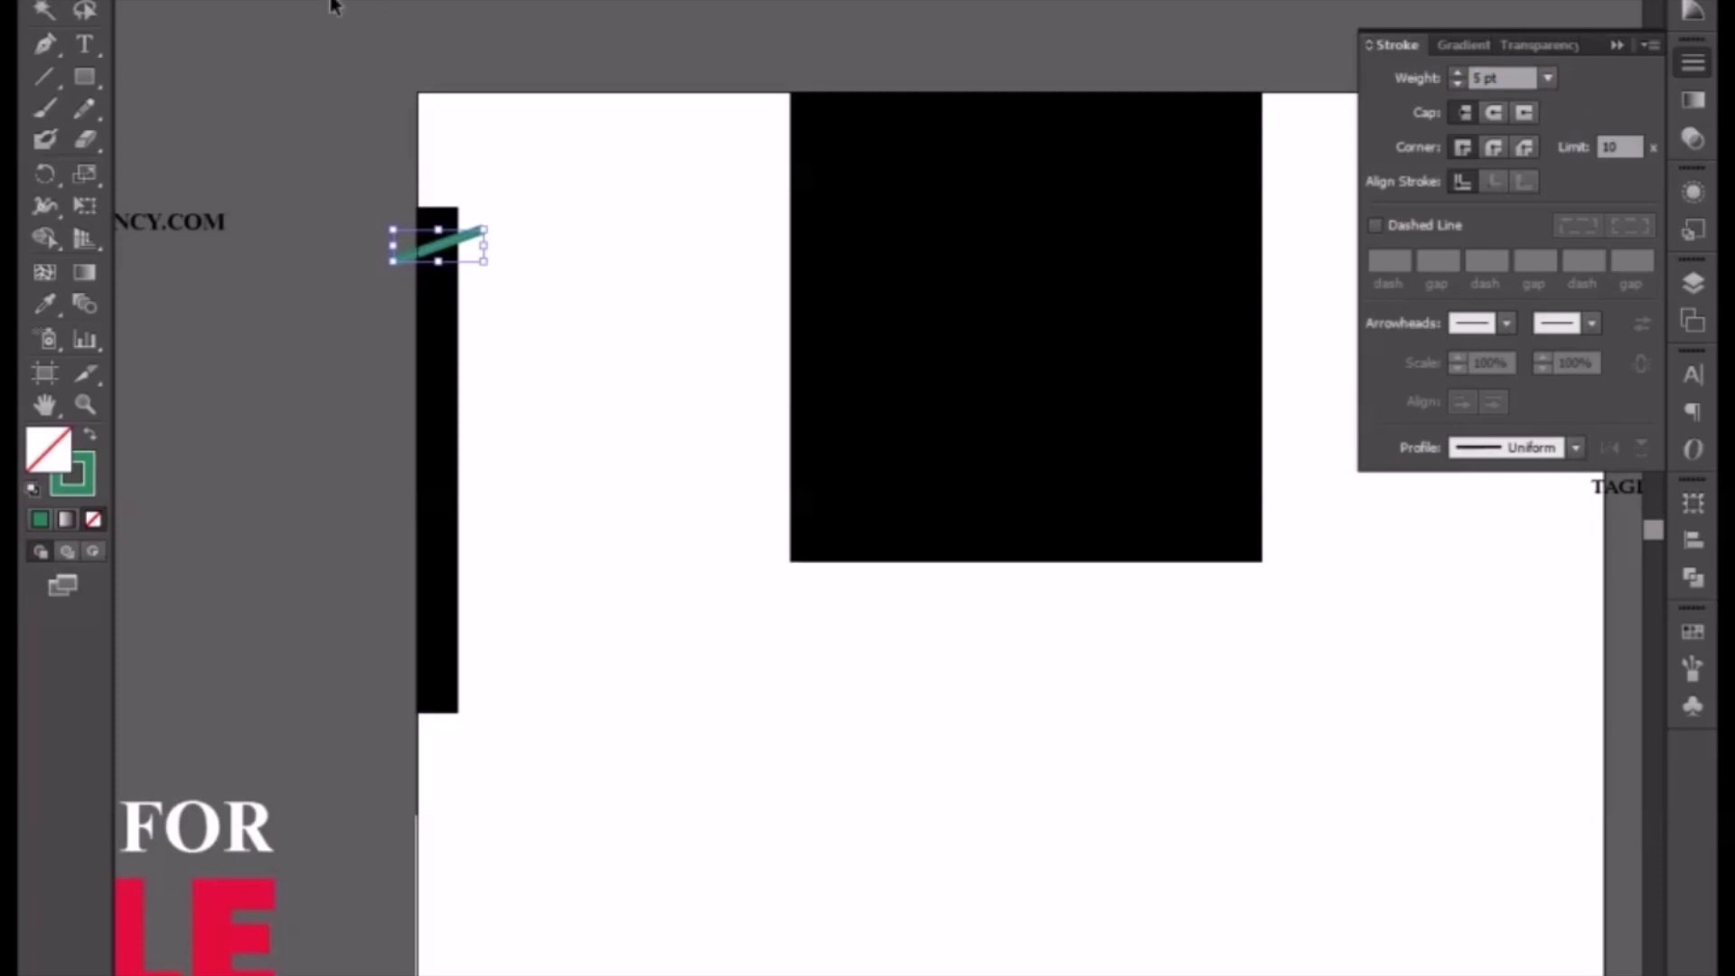
{"action": "left_click", "coordinate": [1474, 78]}
{"action": "key", "text": "Up"}
{"action": "key", "text": "Up"}
{"action": "key", "text": "Up"}
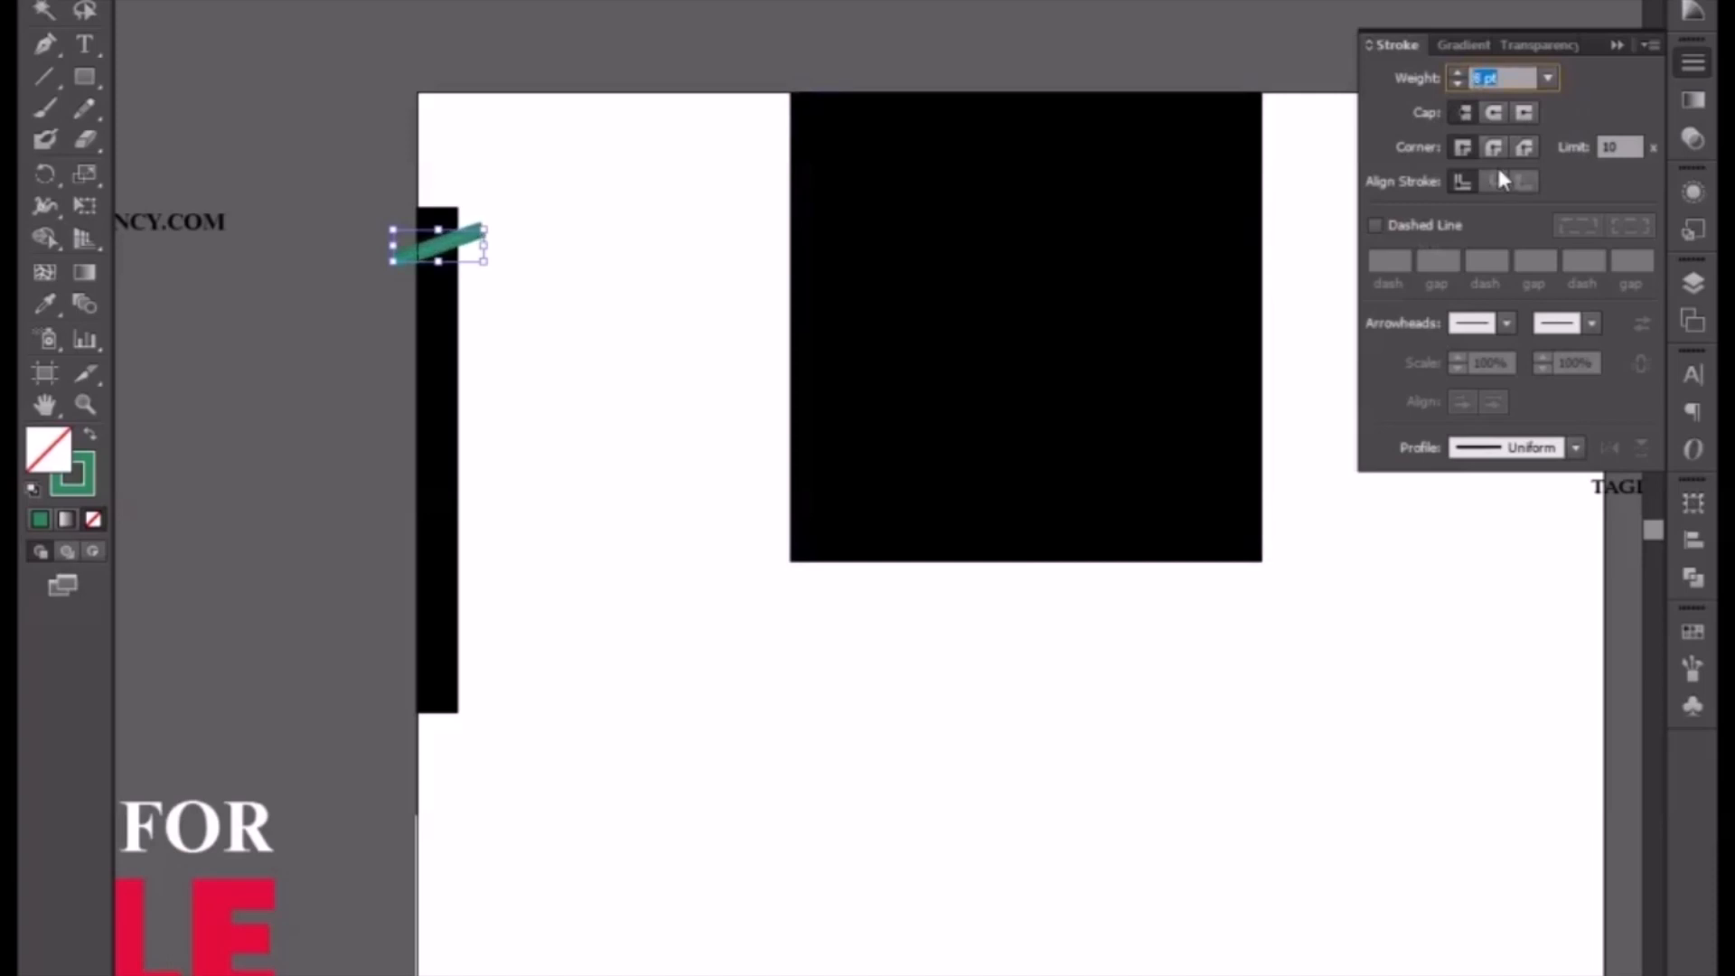
{"action": "left_click", "coordinate": [535, 313]}
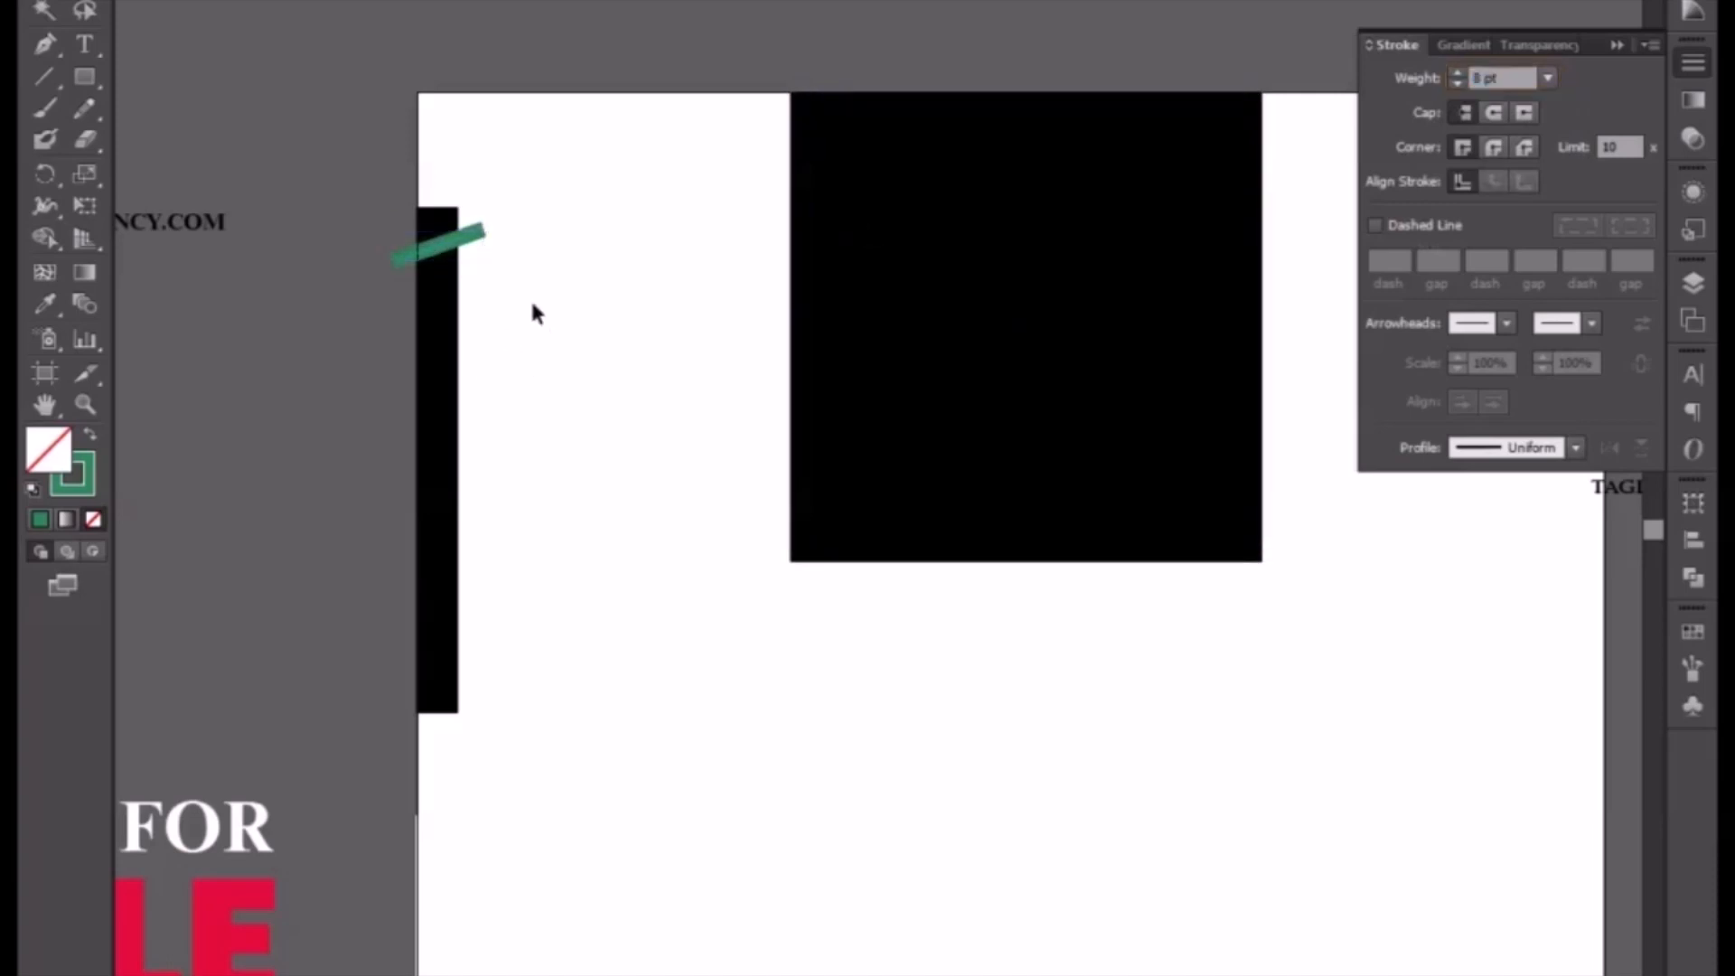
Step: Duplicate the green diagonal line repeatedly down the length of the bar and select all the copies
{"action": "left_click", "coordinate": [478, 246]}
{"action": "left_click_drag", "start_coordinate": [477, 244], "coordinate": [479, 588]}
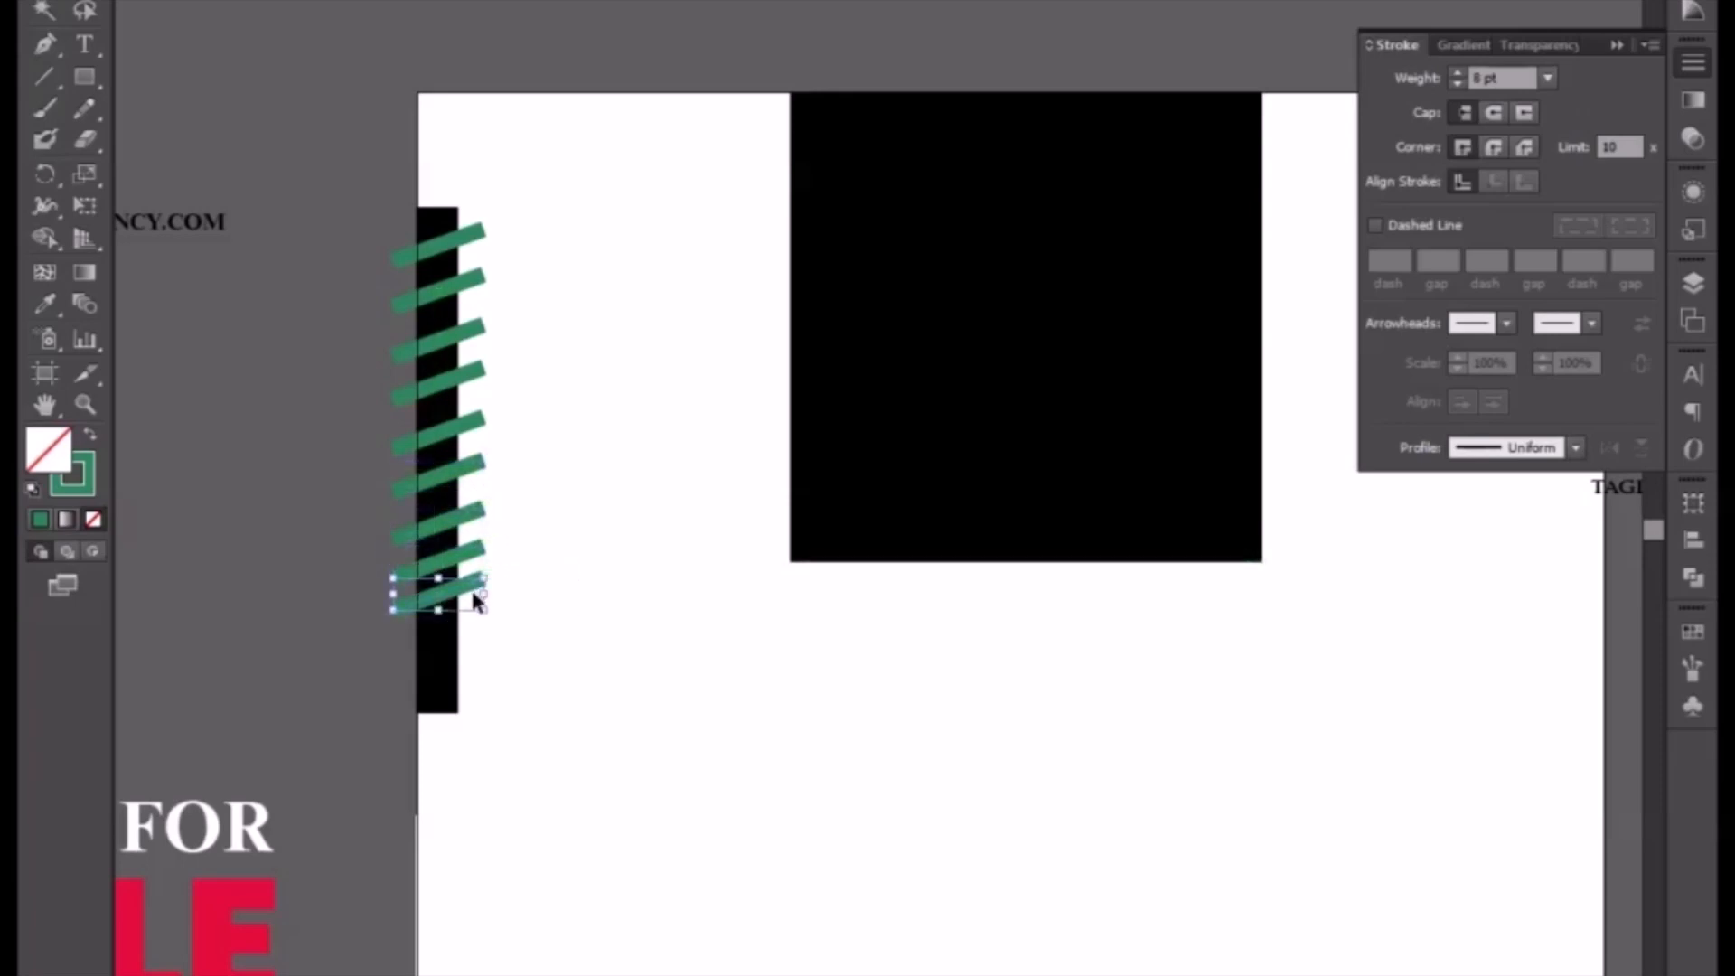
{"action": "key", "text": "Down"}
{"action": "key", "text": "Down"}
{"action": "key", "text": "Down"}
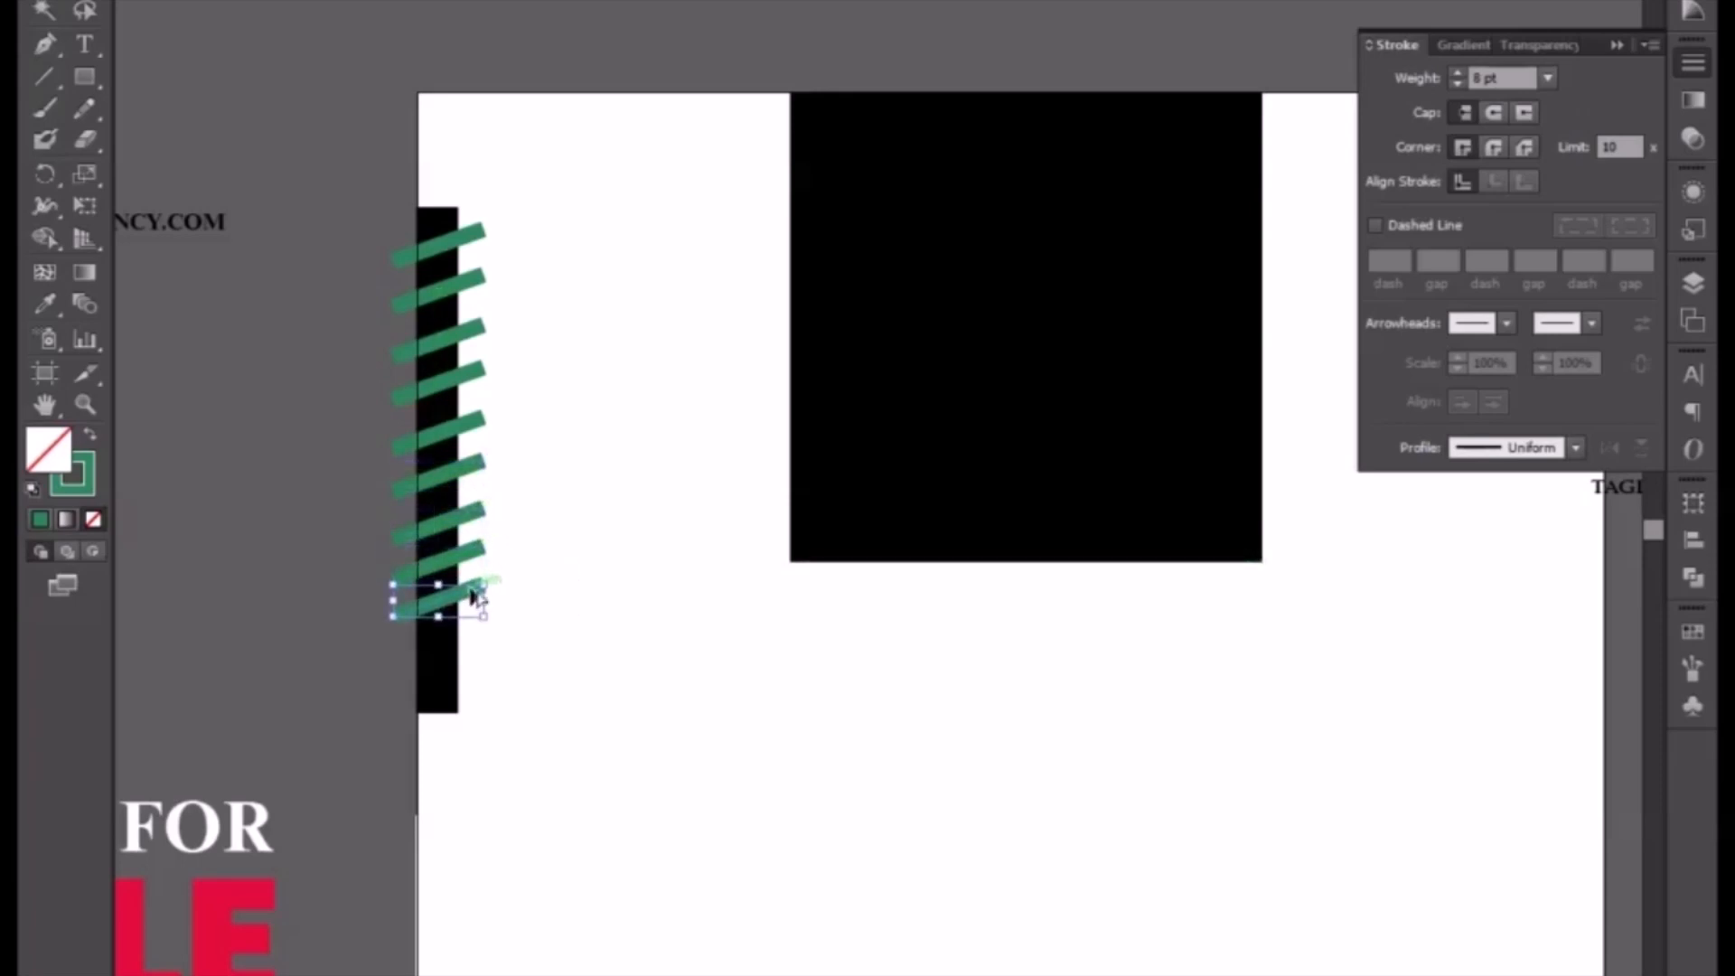
{"action": "left_click_drag", "start_coordinate": [472, 589], "coordinate": [474, 676]}
{"action": "left_click_drag", "start_coordinate": [508, 222], "coordinate": [473, 745]}
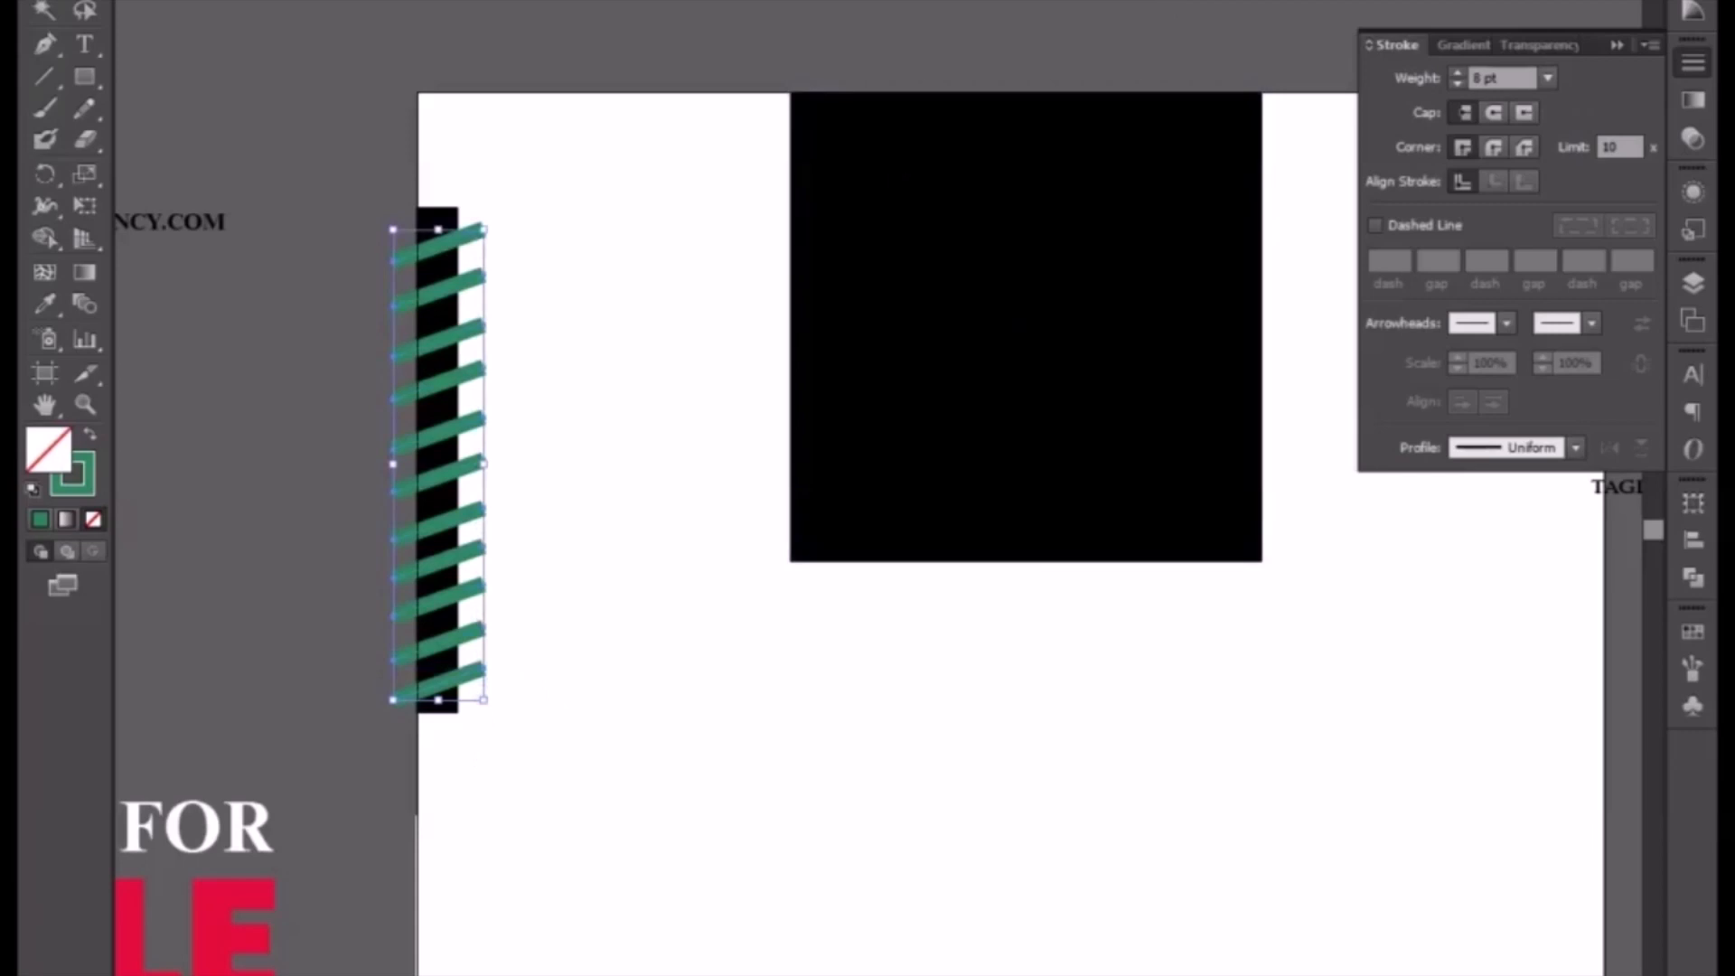
{"action": "left_click", "coordinate": [1052, 2]}
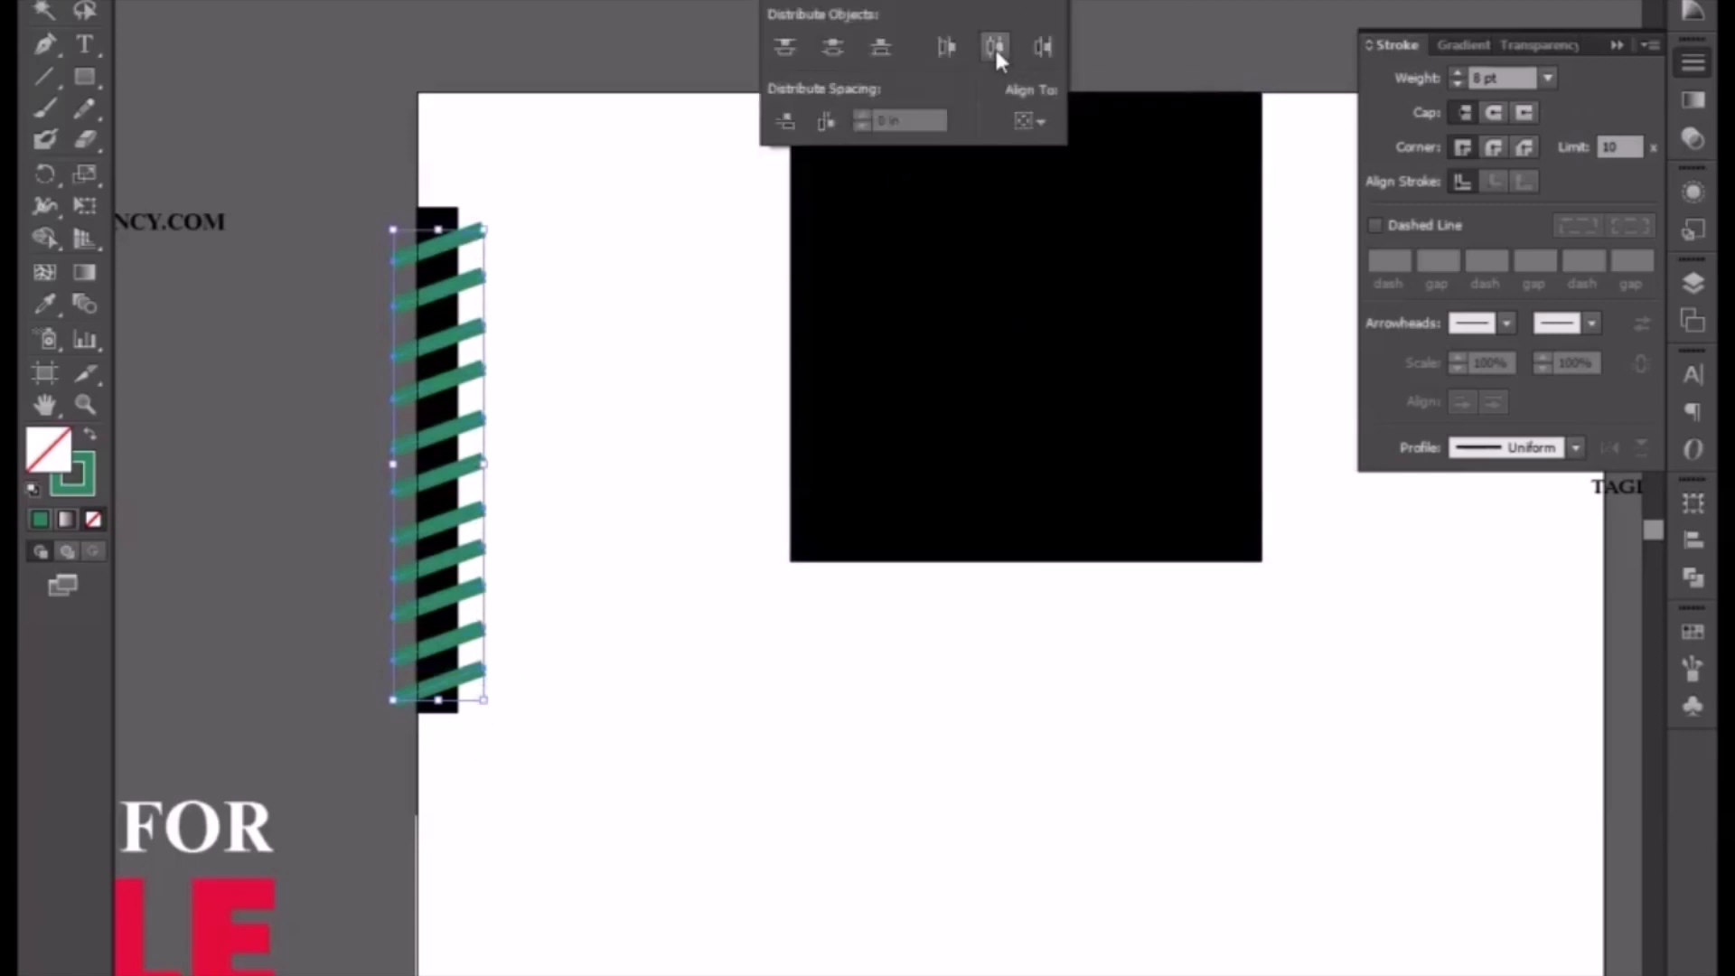
{"action": "left_click", "coordinate": [994, 2]}
{"action": "key", "text": "ctrl+z"}
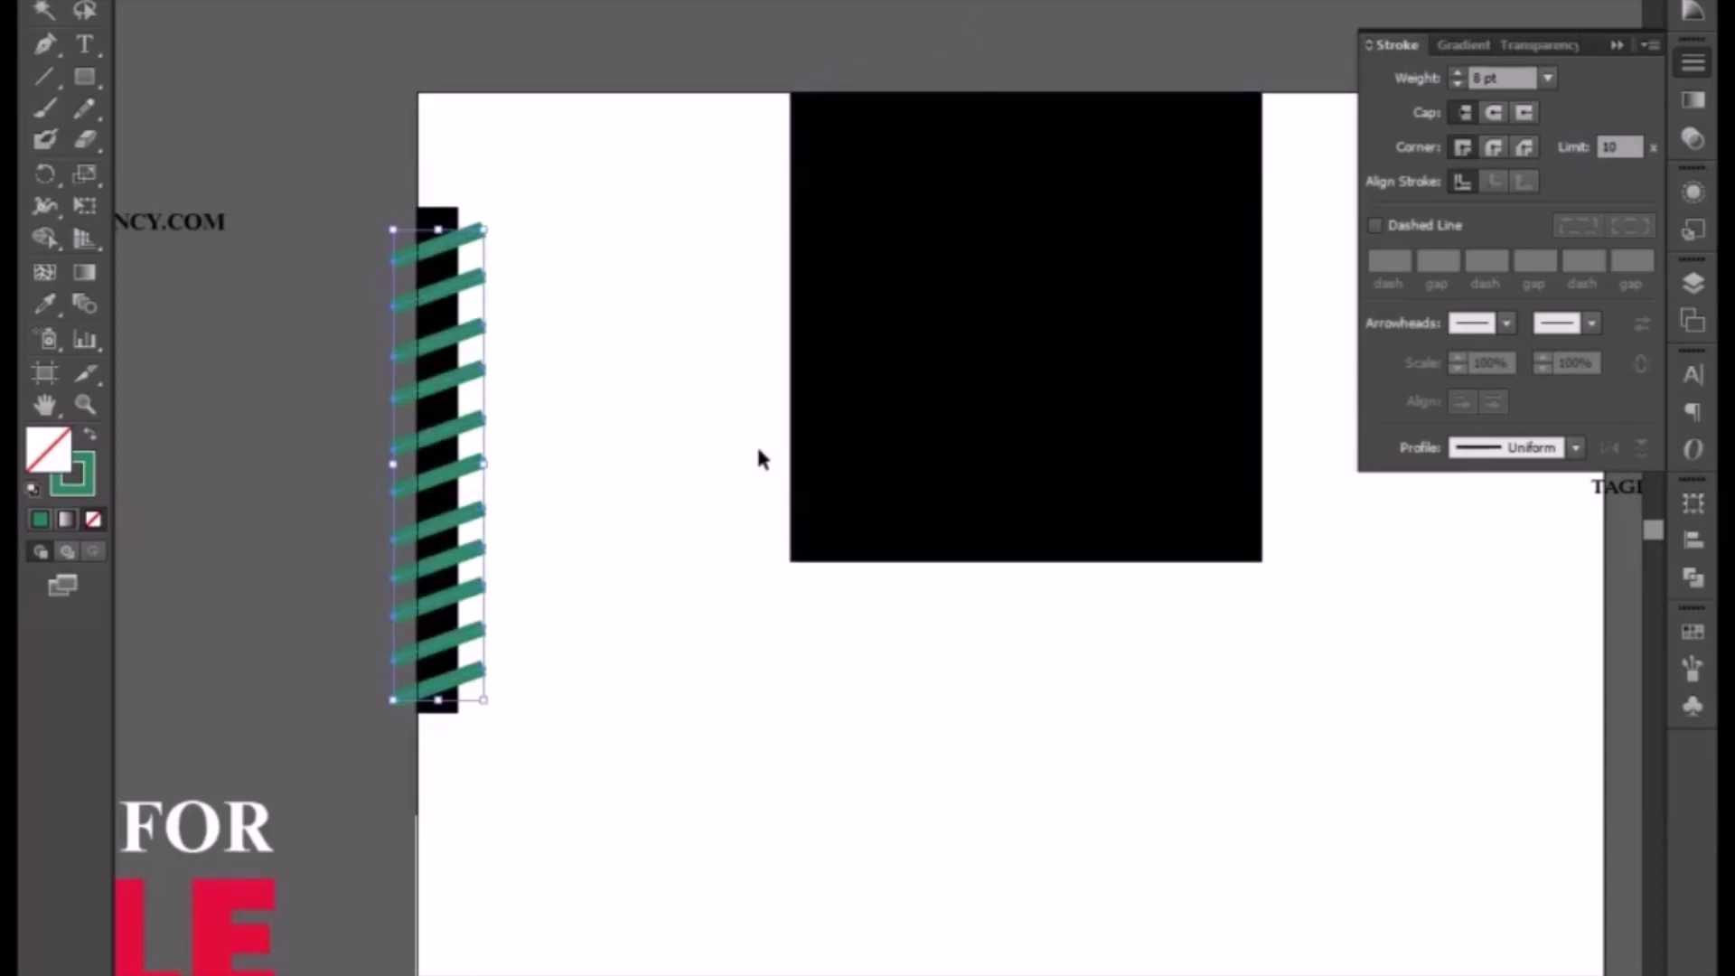
{"action": "left_click", "coordinate": [696, 465]}
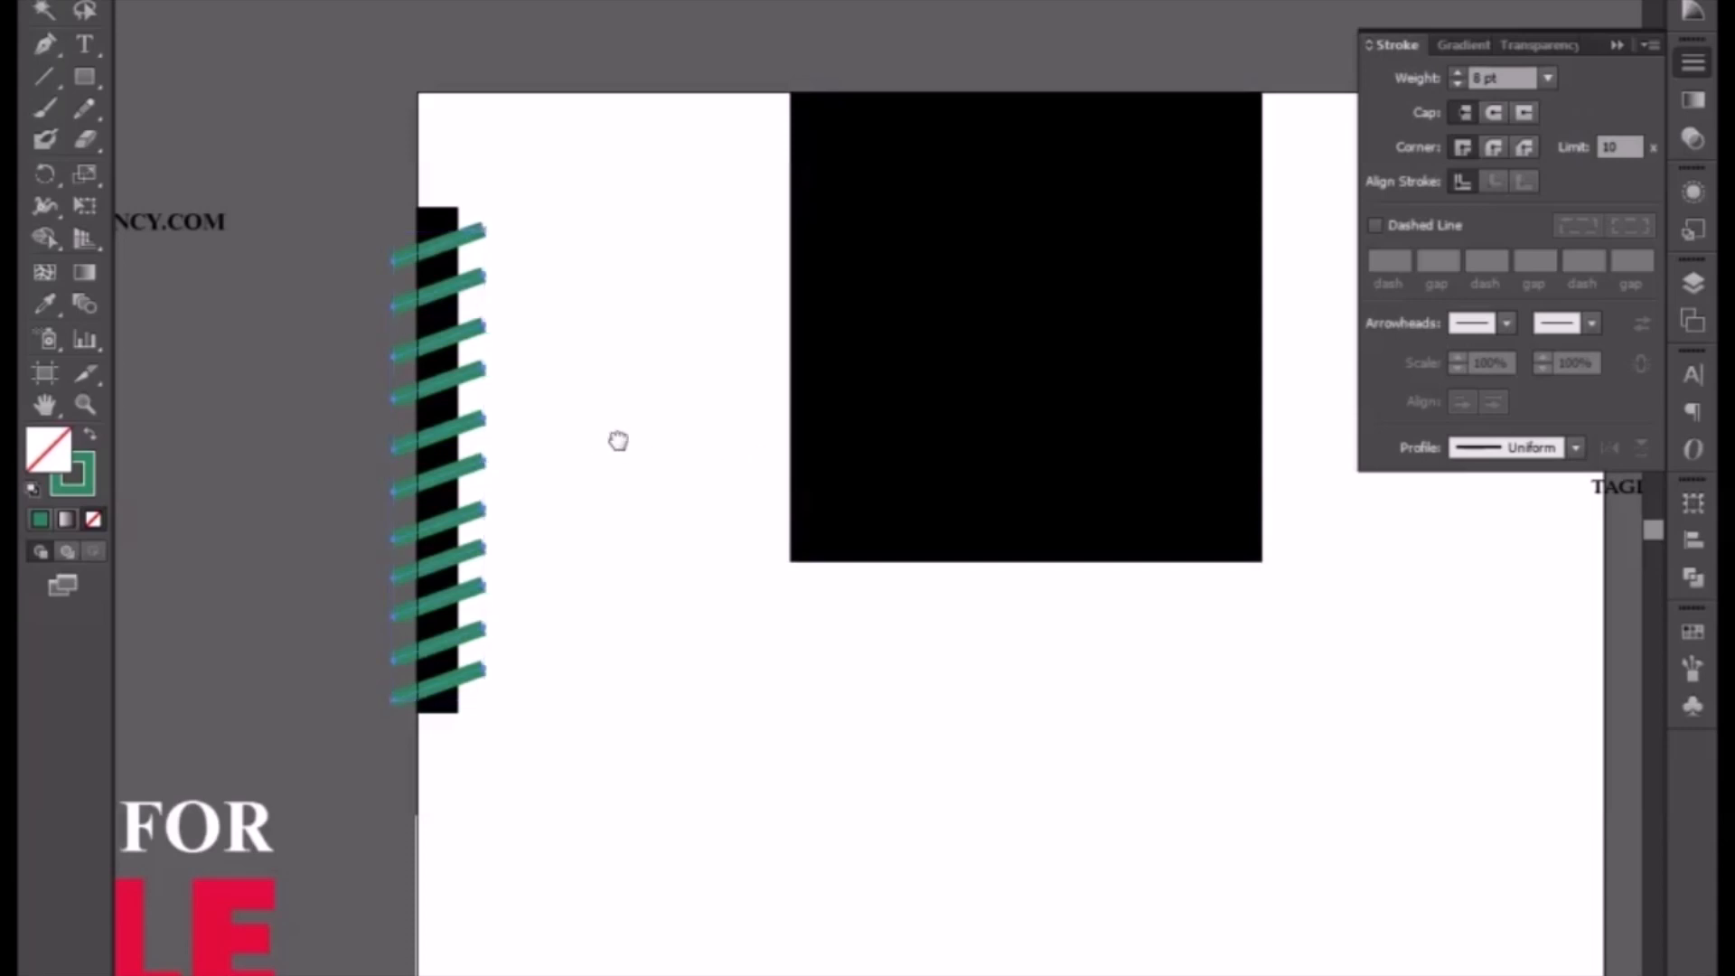
{"action": "left_click_drag", "start_coordinate": [619, 439], "coordinate": [707, 457]}
{"action": "left_click", "coordinate": [1039, 2]}
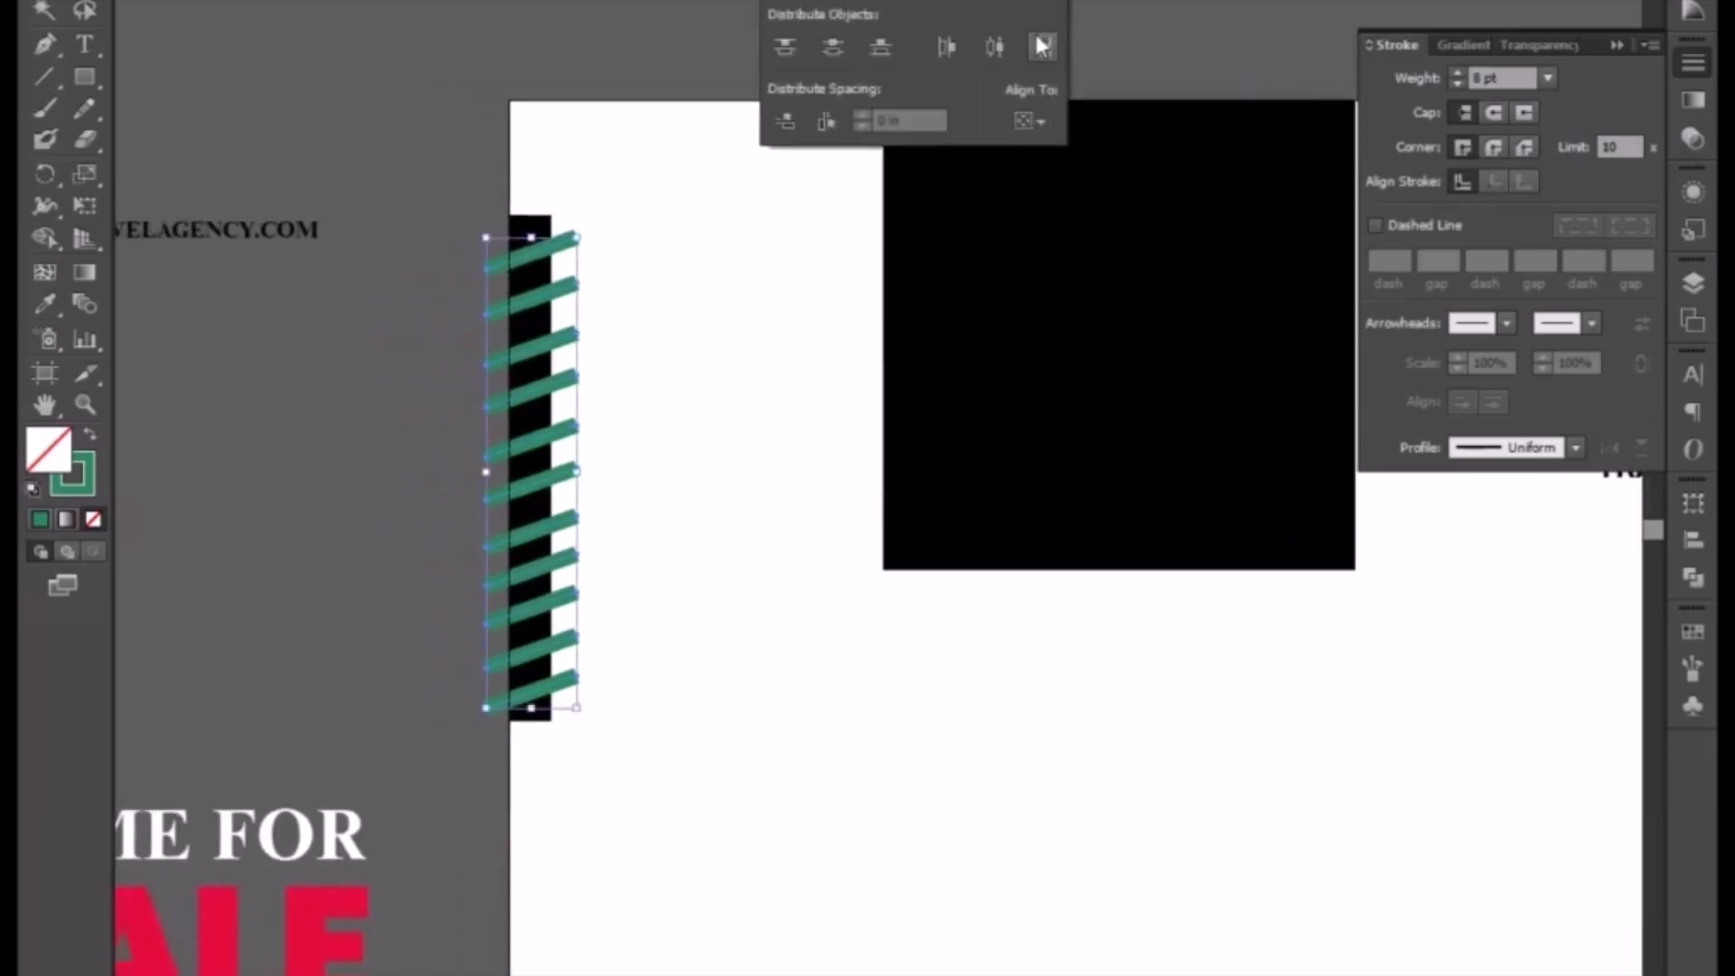
{"action": "left_click", "coordinate": [553, 245]}
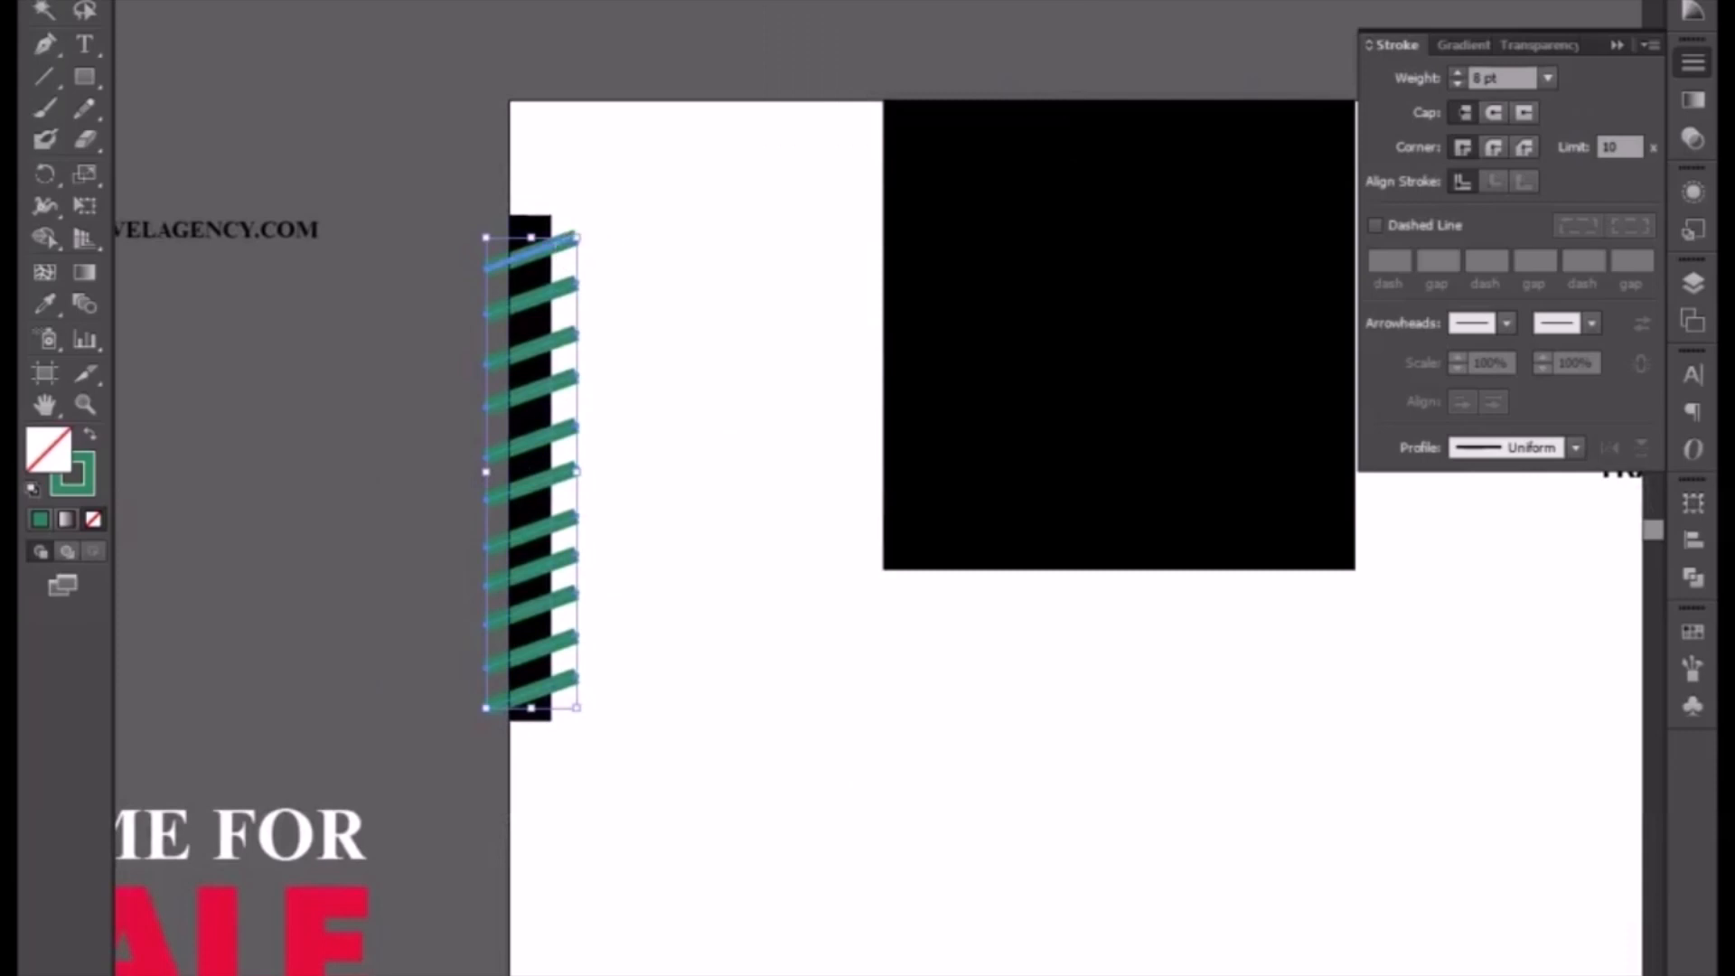
{"action": "left_click", "coordinate": [1039, 3]}
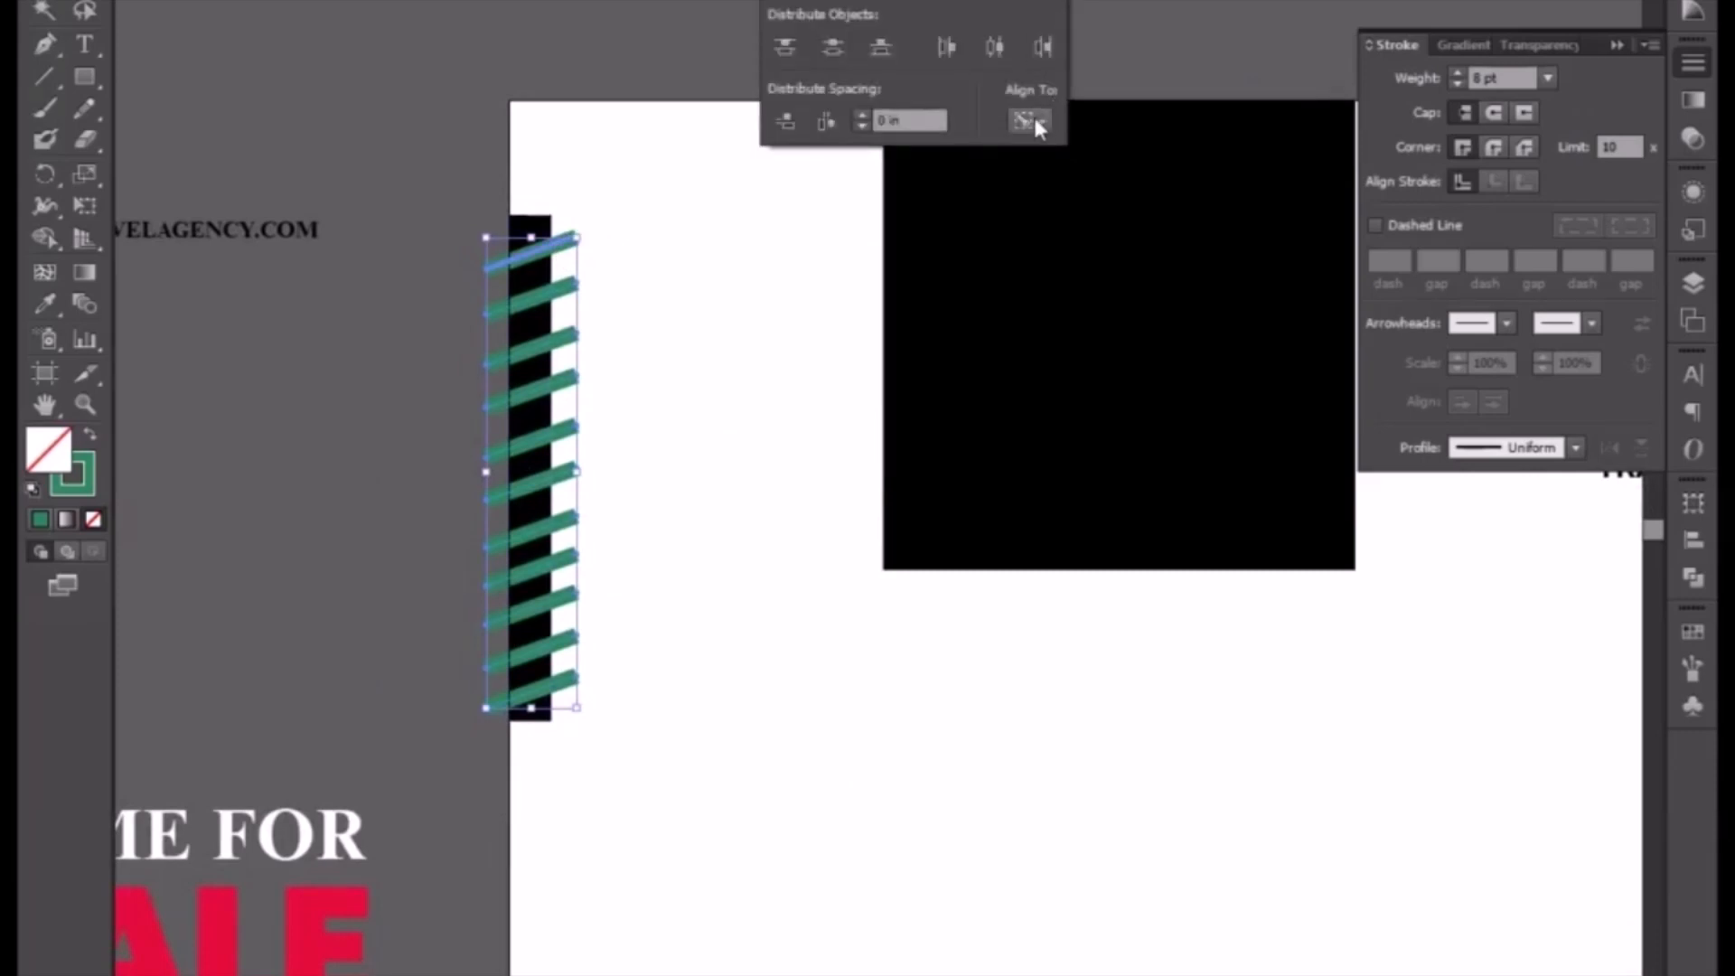
{"action": "left_click", "coordinate": [829, 125]}
{"action": "key", "text": "ctrl+z"}
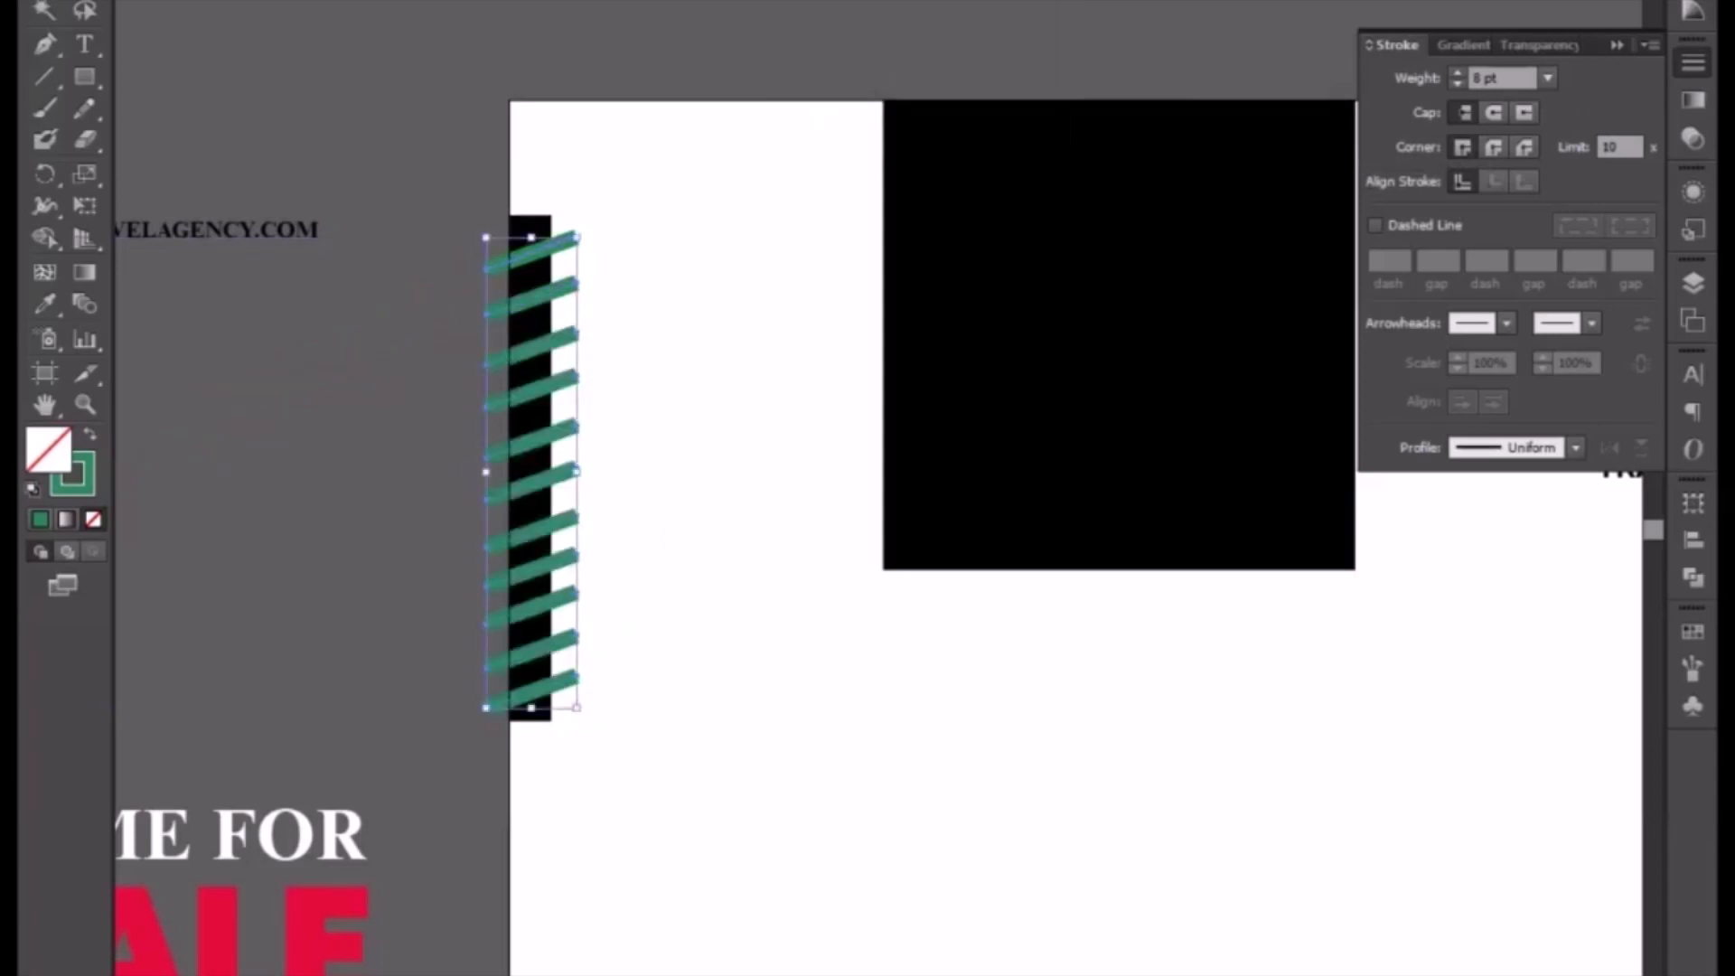
Step: Distribute the green lines with equal vertical spacing
{"action": "left_click", "coordinate": [1039, 2]}
{"action": "left_click", "coordinate": [784, 122]}
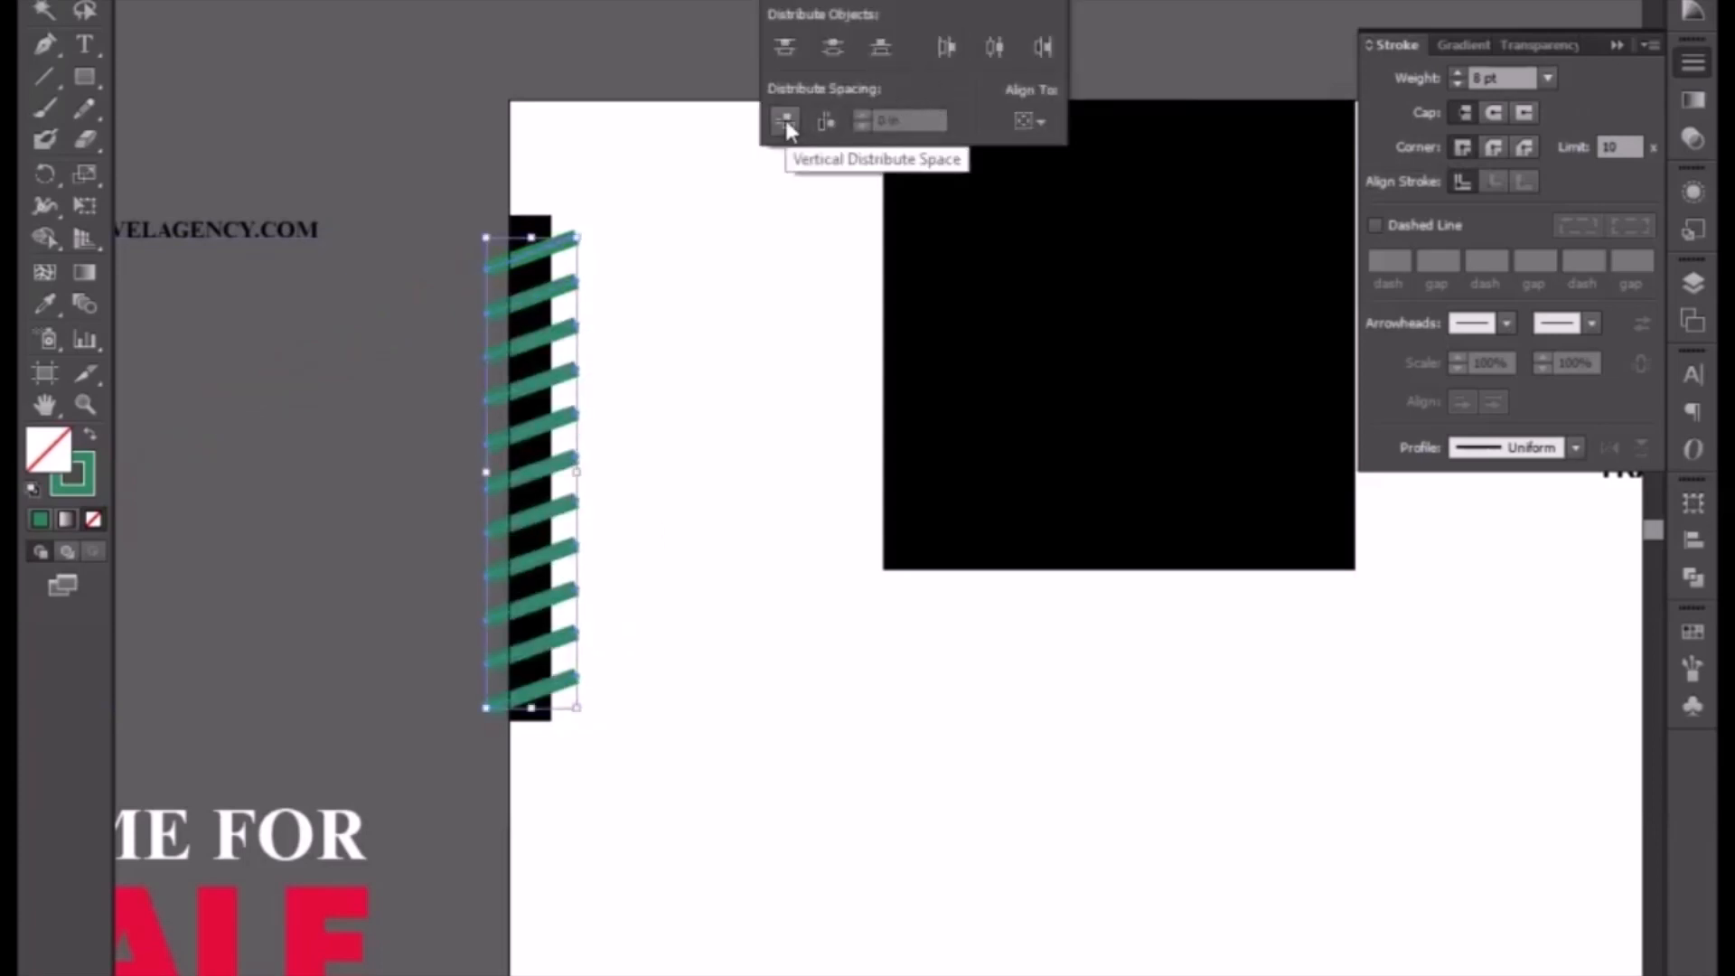
{"action": "left_click", "coordinate": [704, 393]}
{"action": "left_click", "coordinate": [695, 330]}
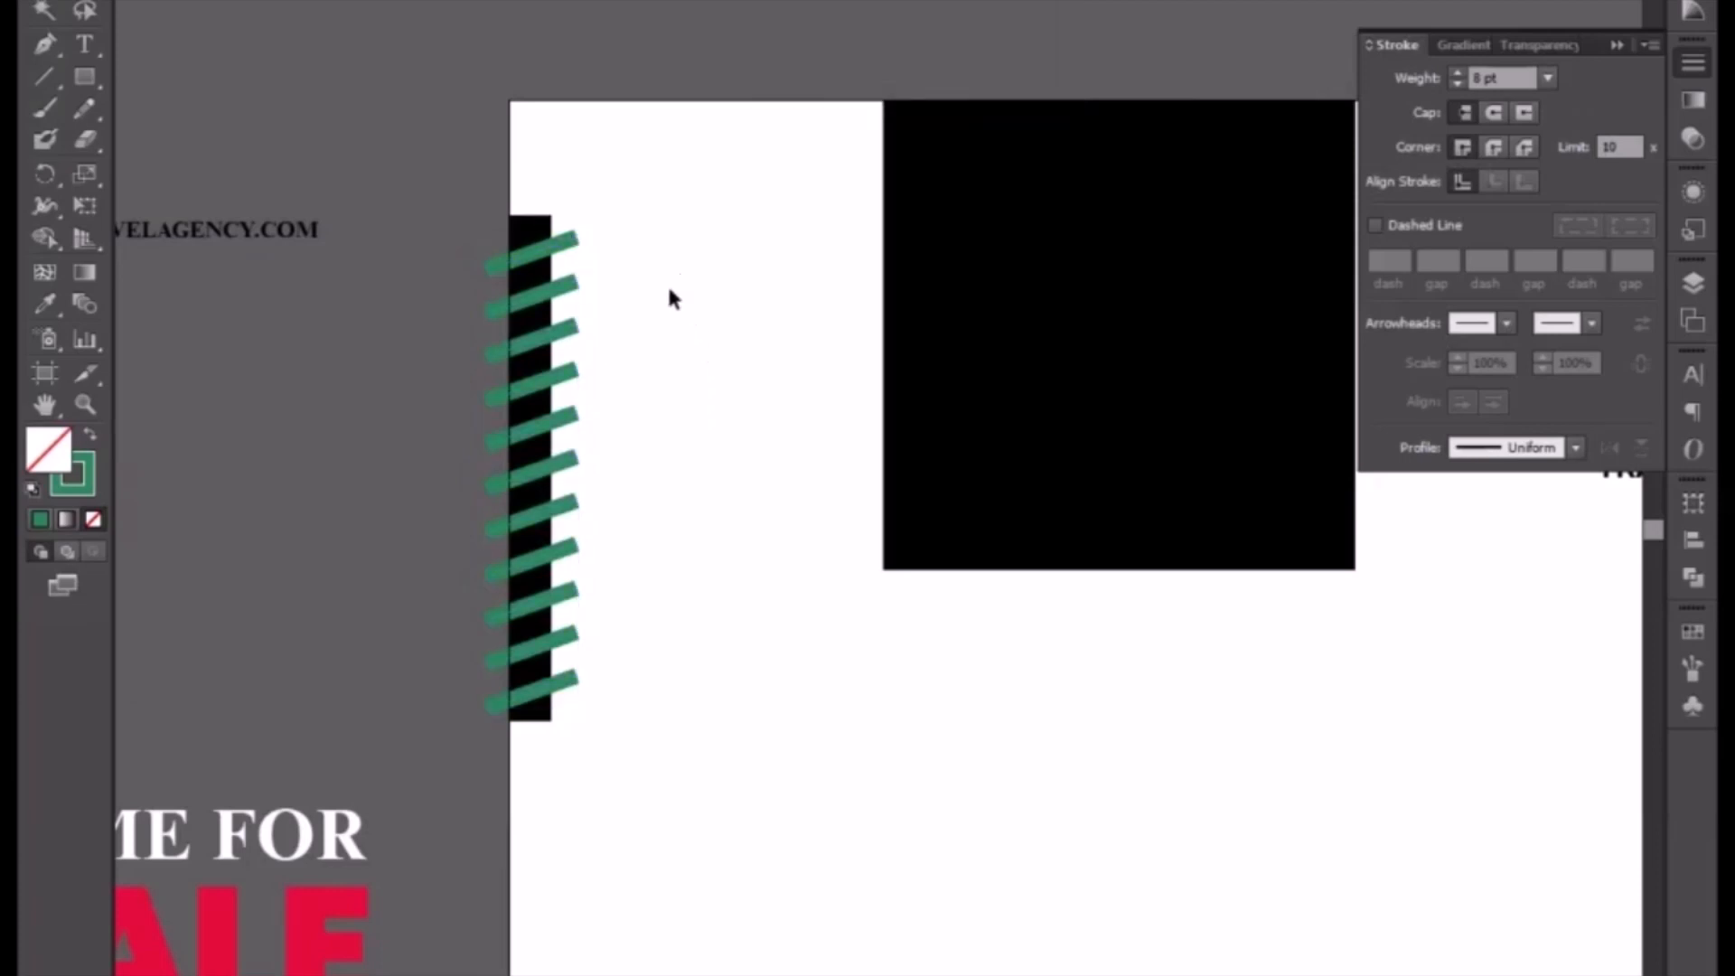
{"action": "left_click_drag", "start_coordinate": [657, 361], "coordinate": [774, 372]}
{"action": "key", "text": "ctrl+plus"}
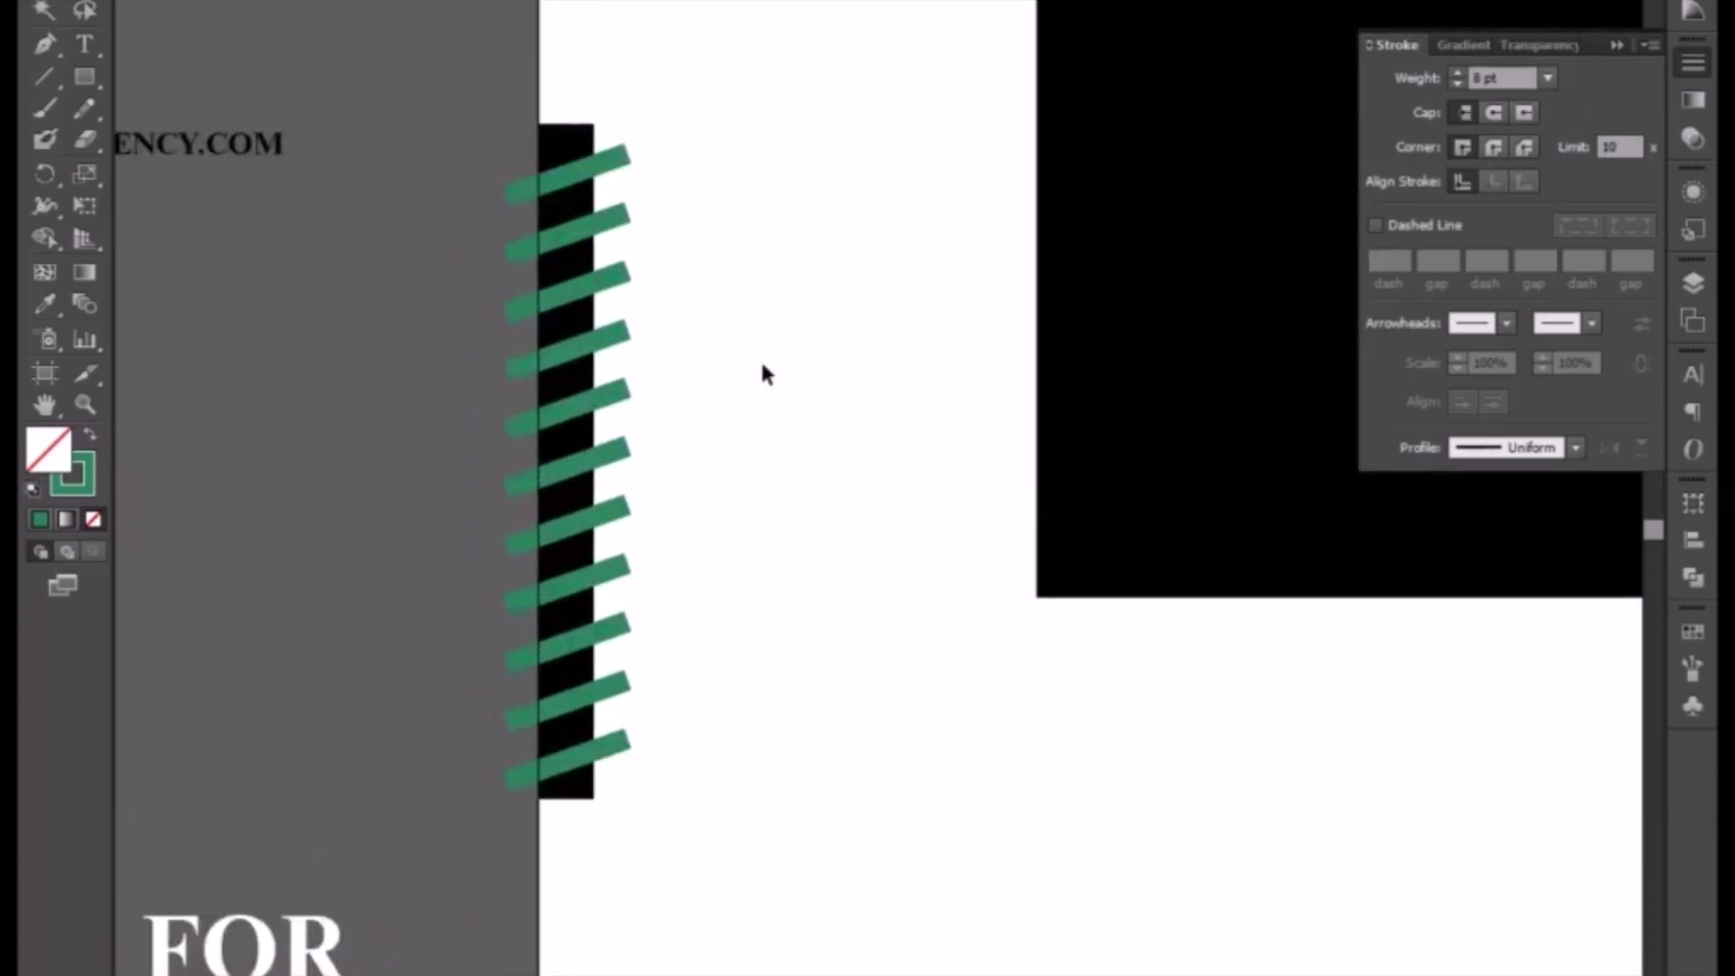
Step: Select all the green diagonal lines and raise their stroke weight to 10 pt
{"action": "mouse_move", "coordinate": [660, 127]}
{"action": "left_mouse_down"}
{"action": "mouse_move", "coordinate": [630, 300]}
{"action": "mouse_move", "coordinate": [613, 784]}
{"action": "left_mouse_up"}
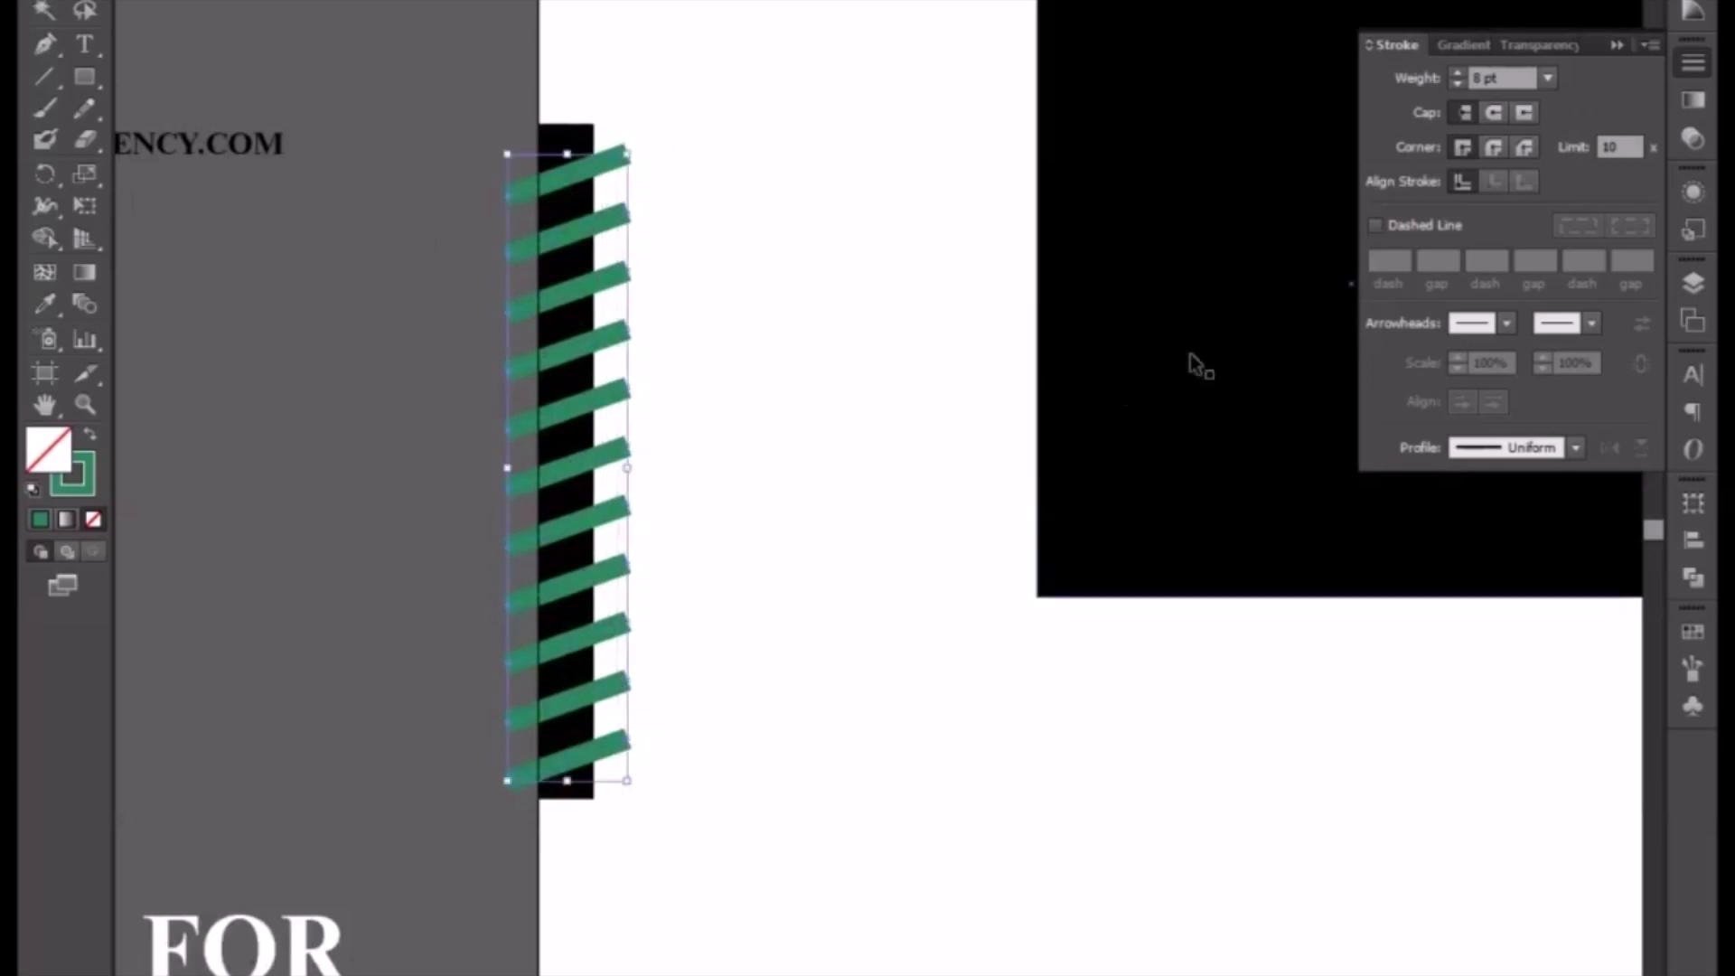
{"action": "key", "text": "Up"}
{"action": "key", "text": "Up"}
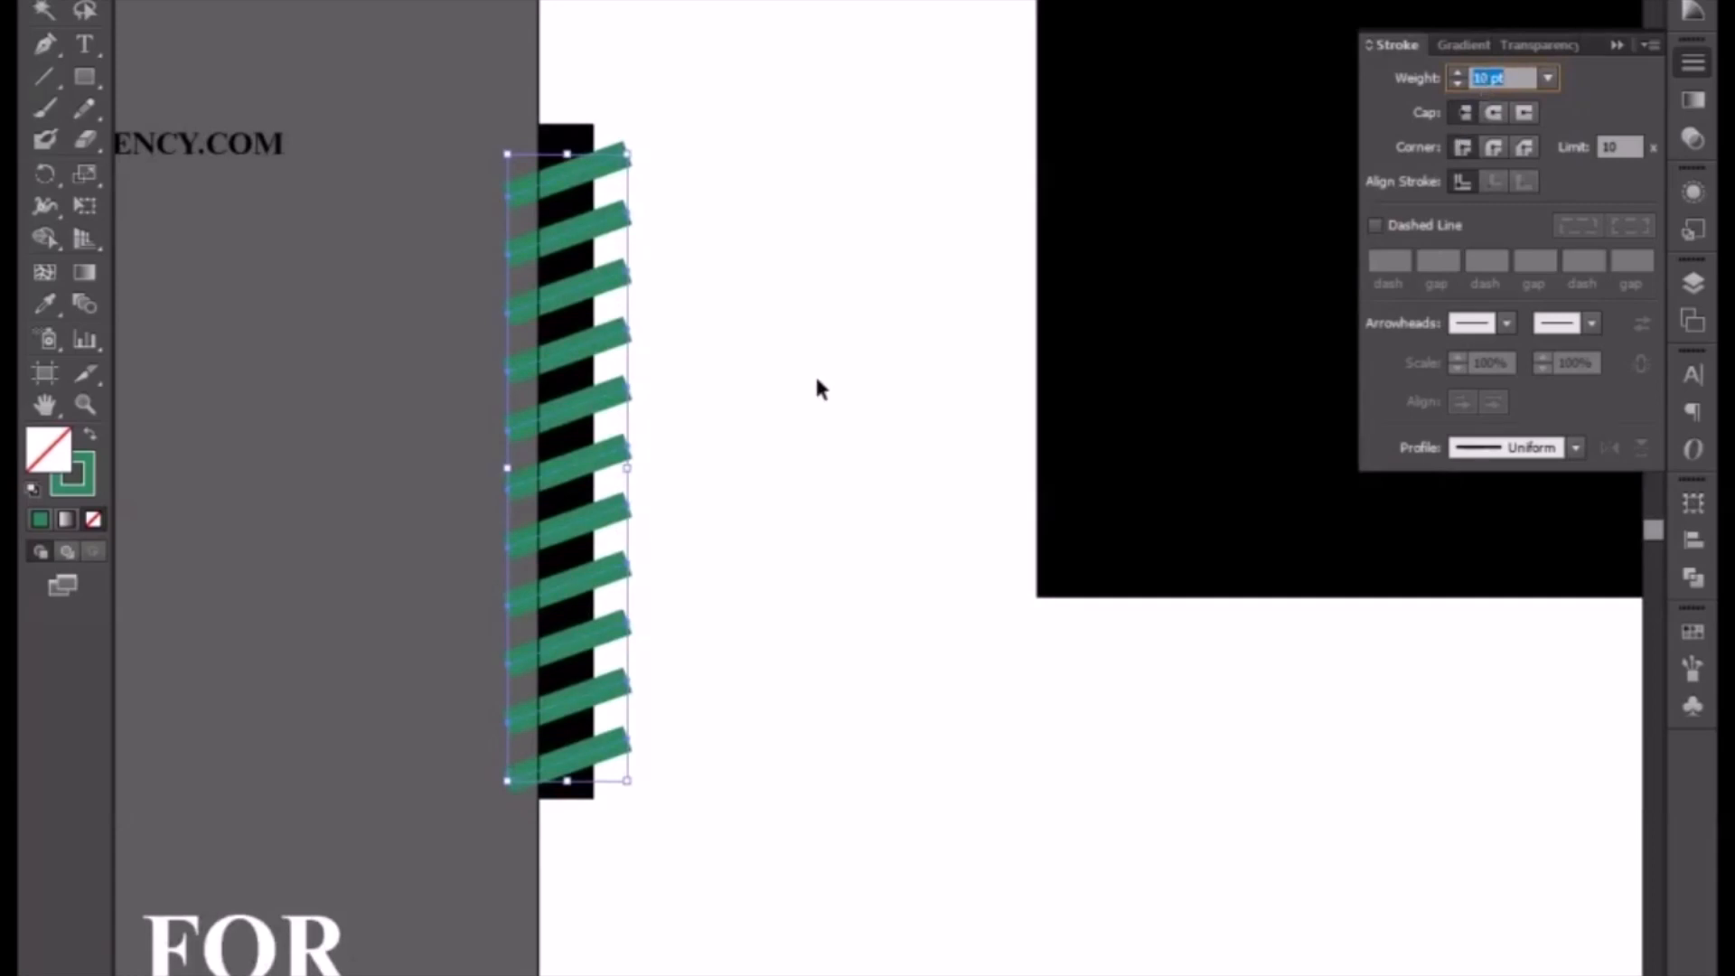
Step: Expand the green lines' fills and strokes into shapes and group them
{"action": "key", "text": "alt+o"}
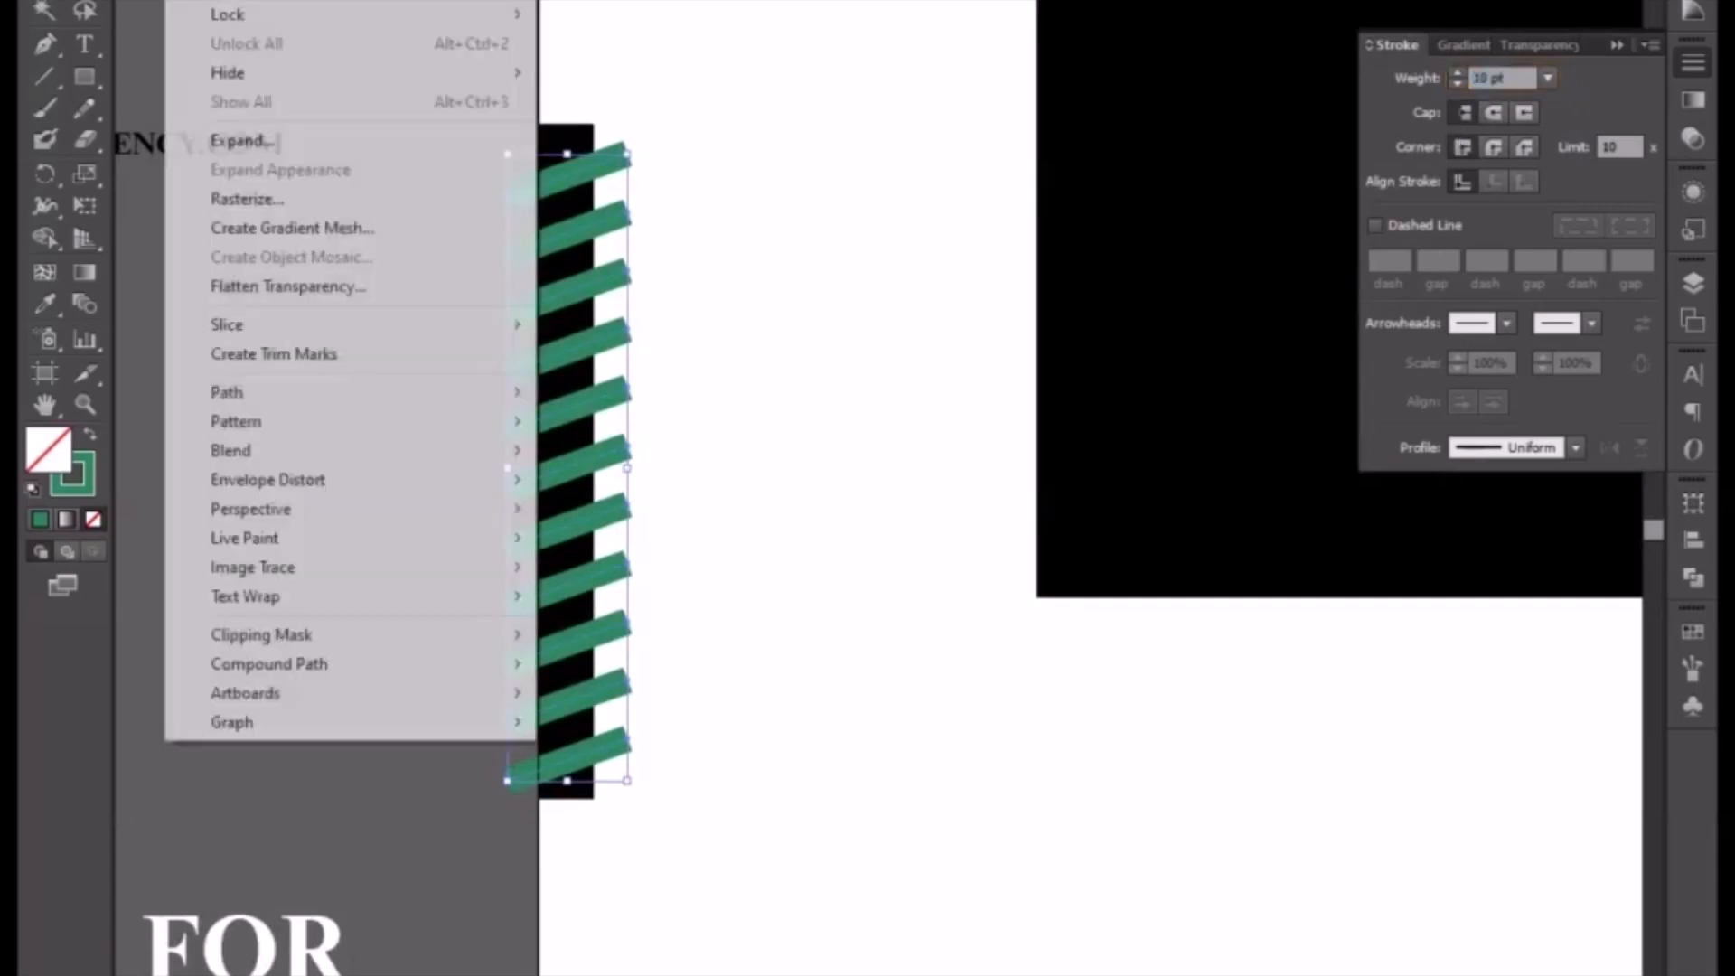
{"action": "left_click", "coordinate": [256, 140]}
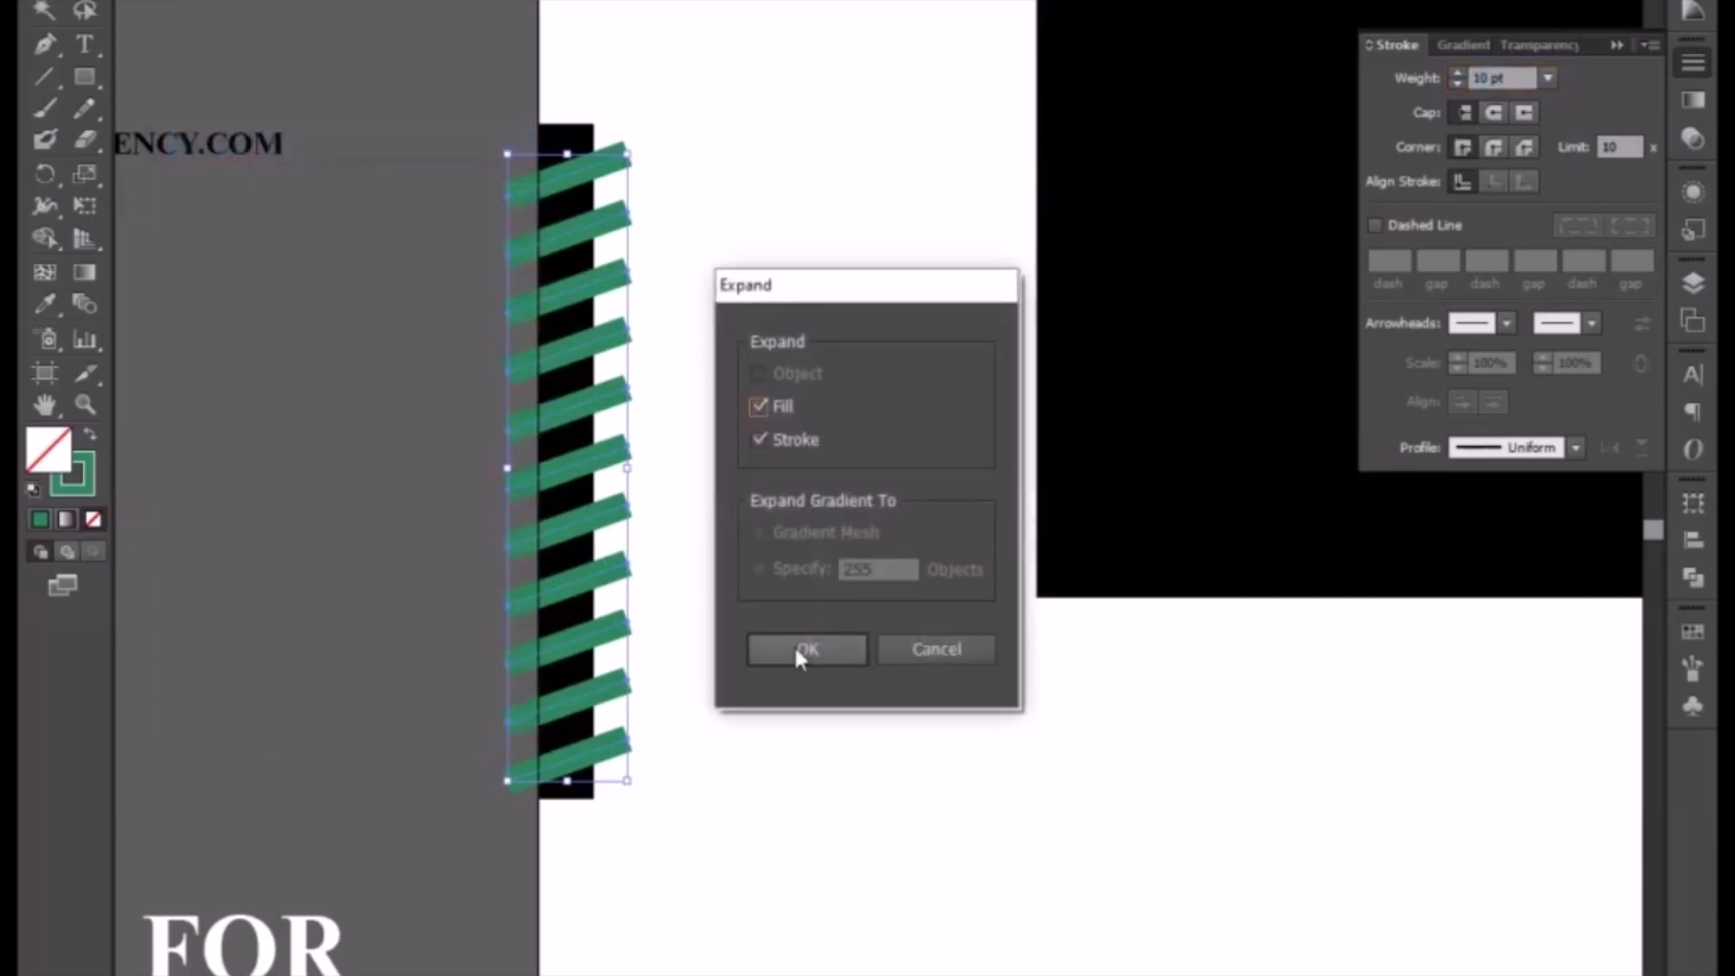
{"action": "left_click", "coordinate": [795, 643]}
{"action": "key", "text": "ctrl+g"}
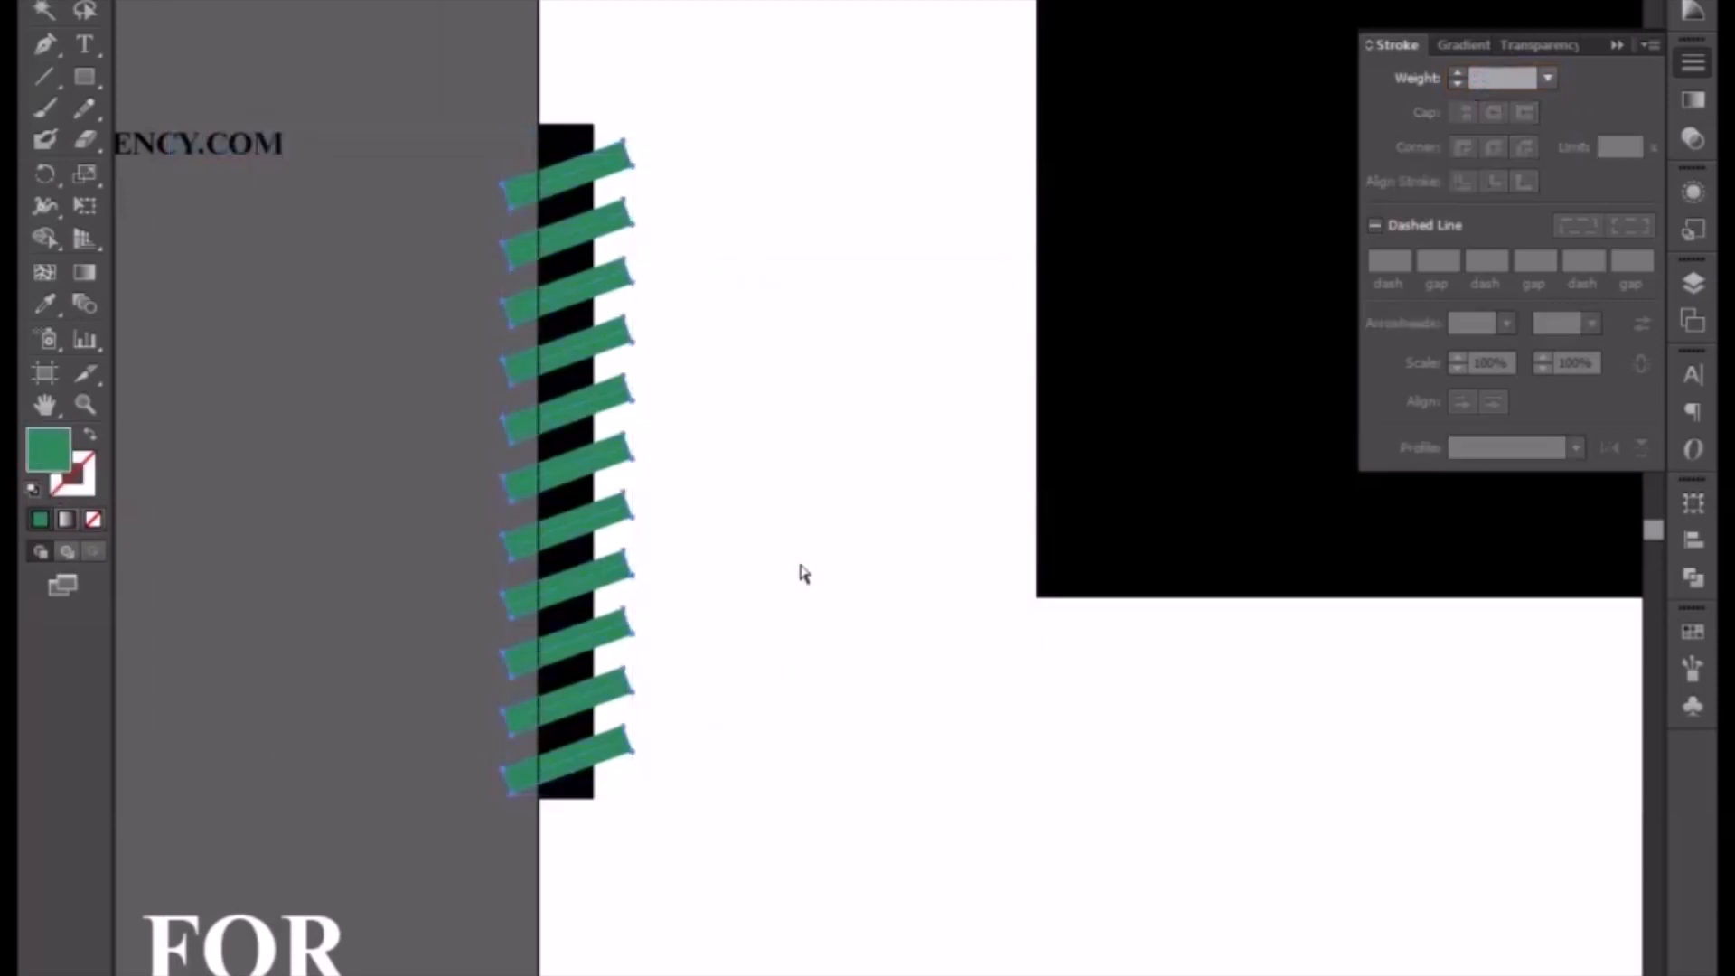
Step: Divide the green stripes together with the black bar using Pathfinder, then ungroup the resulting pieces
{"action": "left_click", "coordinate": [589, 137], "text": "shift"}
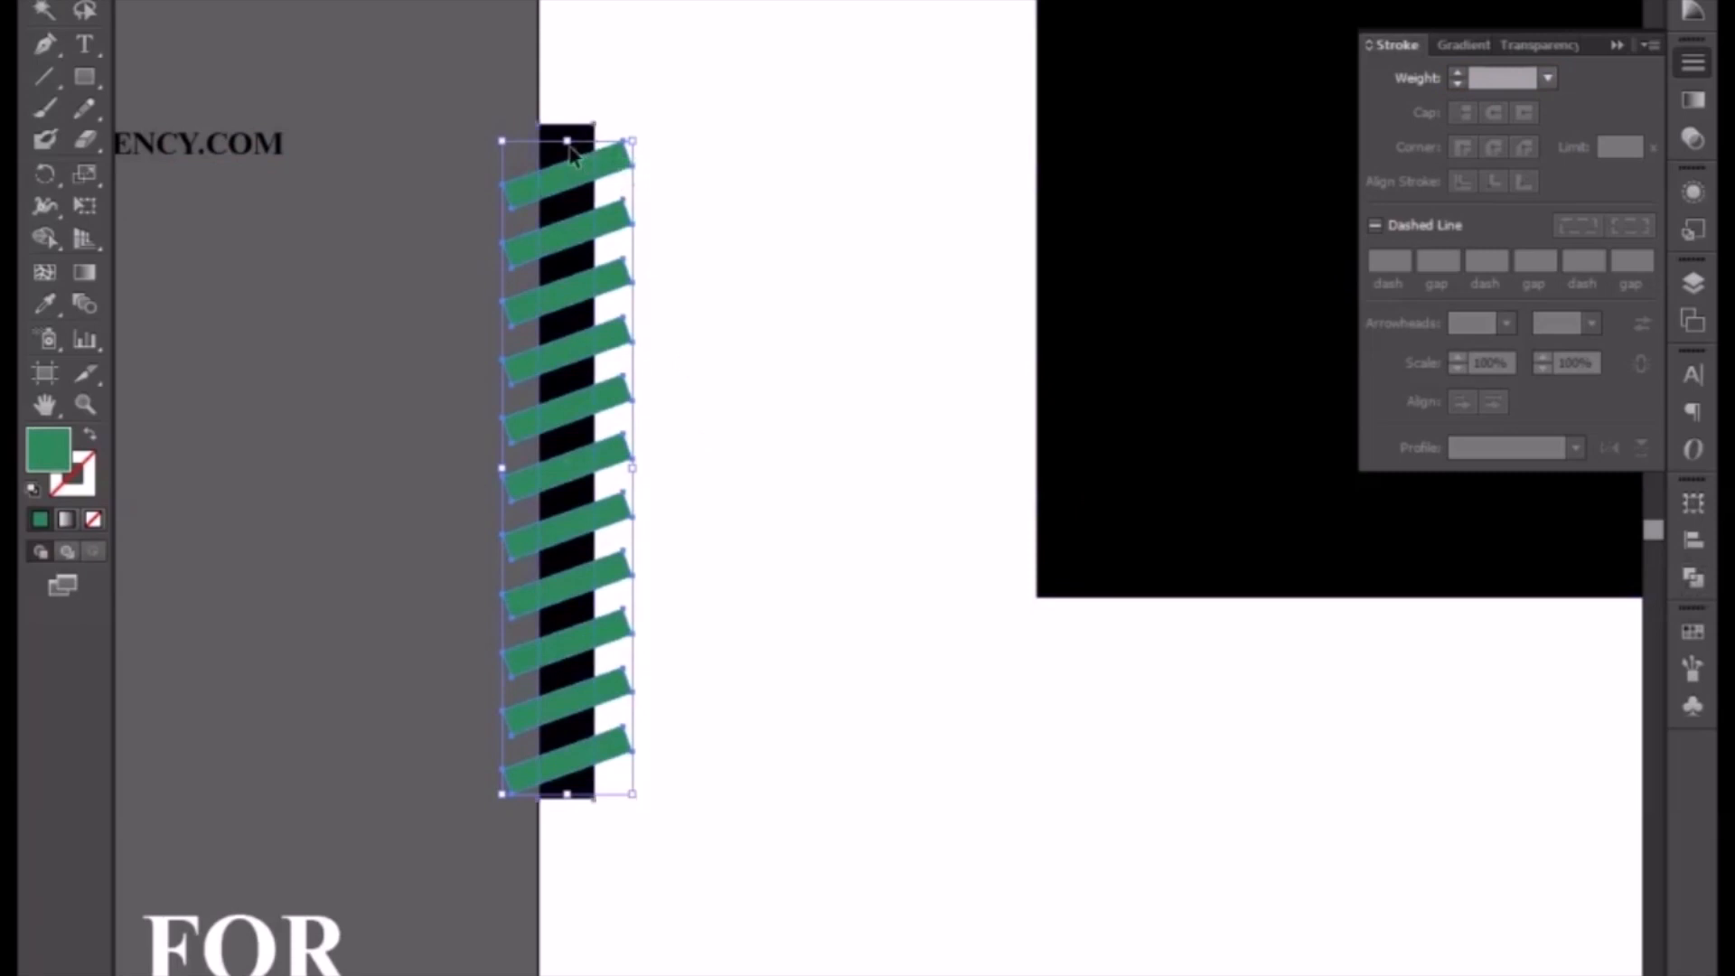
{"action": "left_click", "coordinate": [1691, 577]}
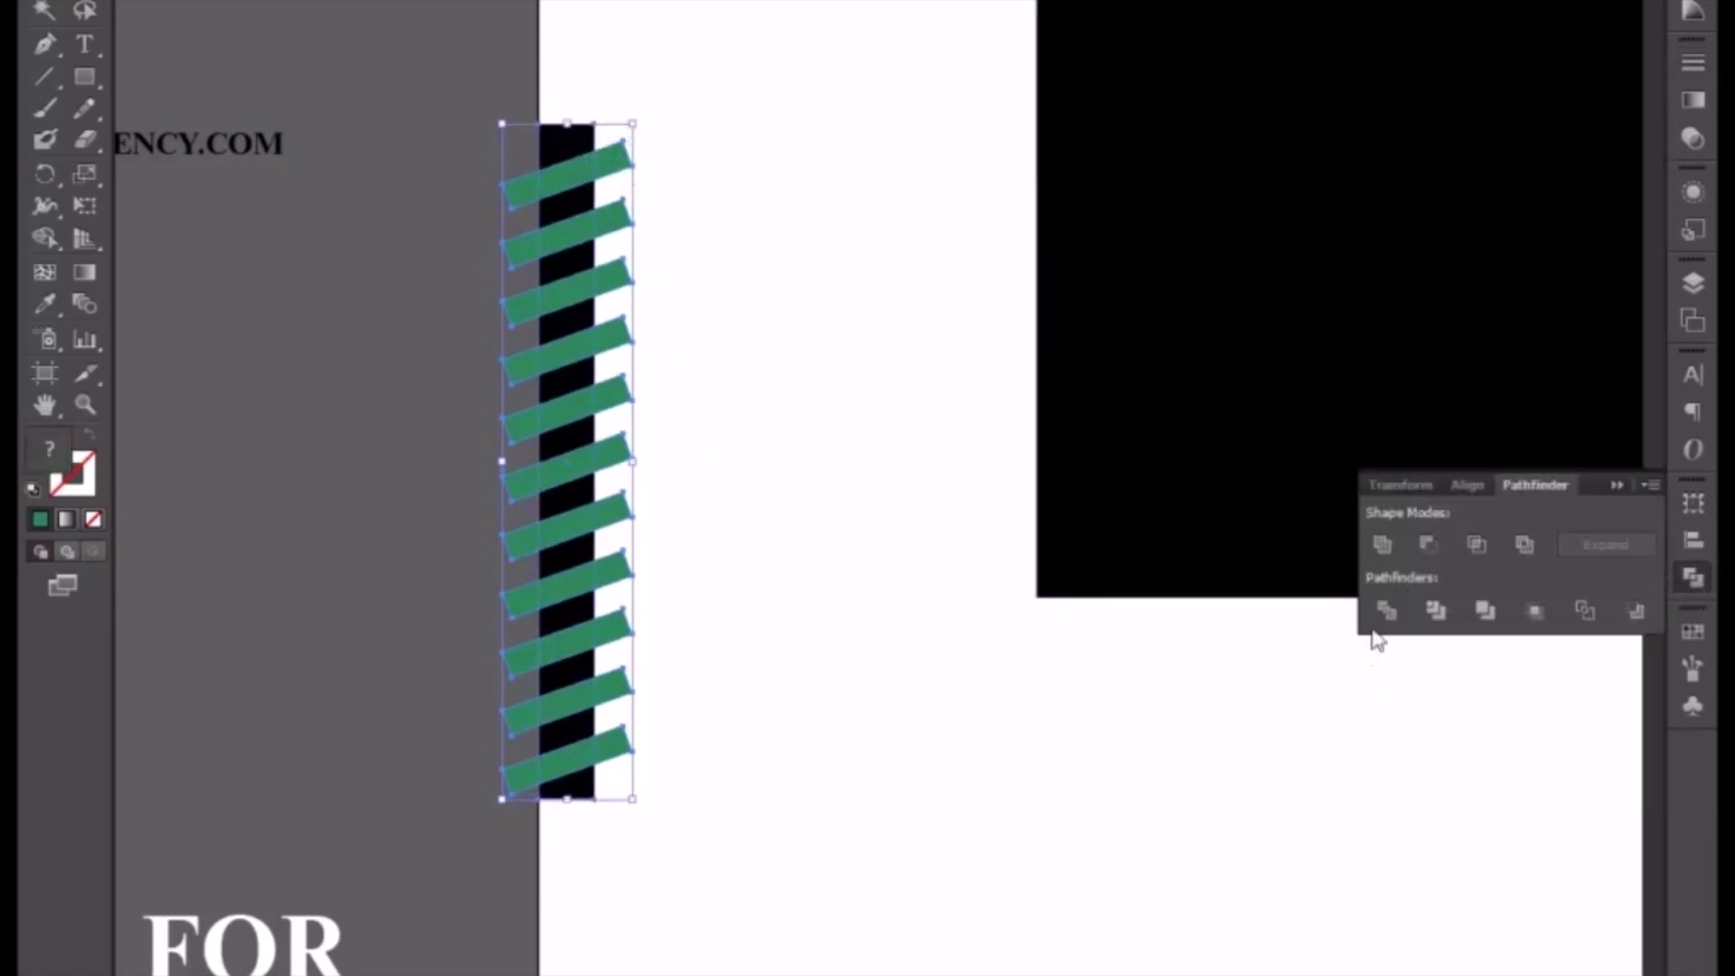
{"action": "right_click", "coordinate": [562, 444]}
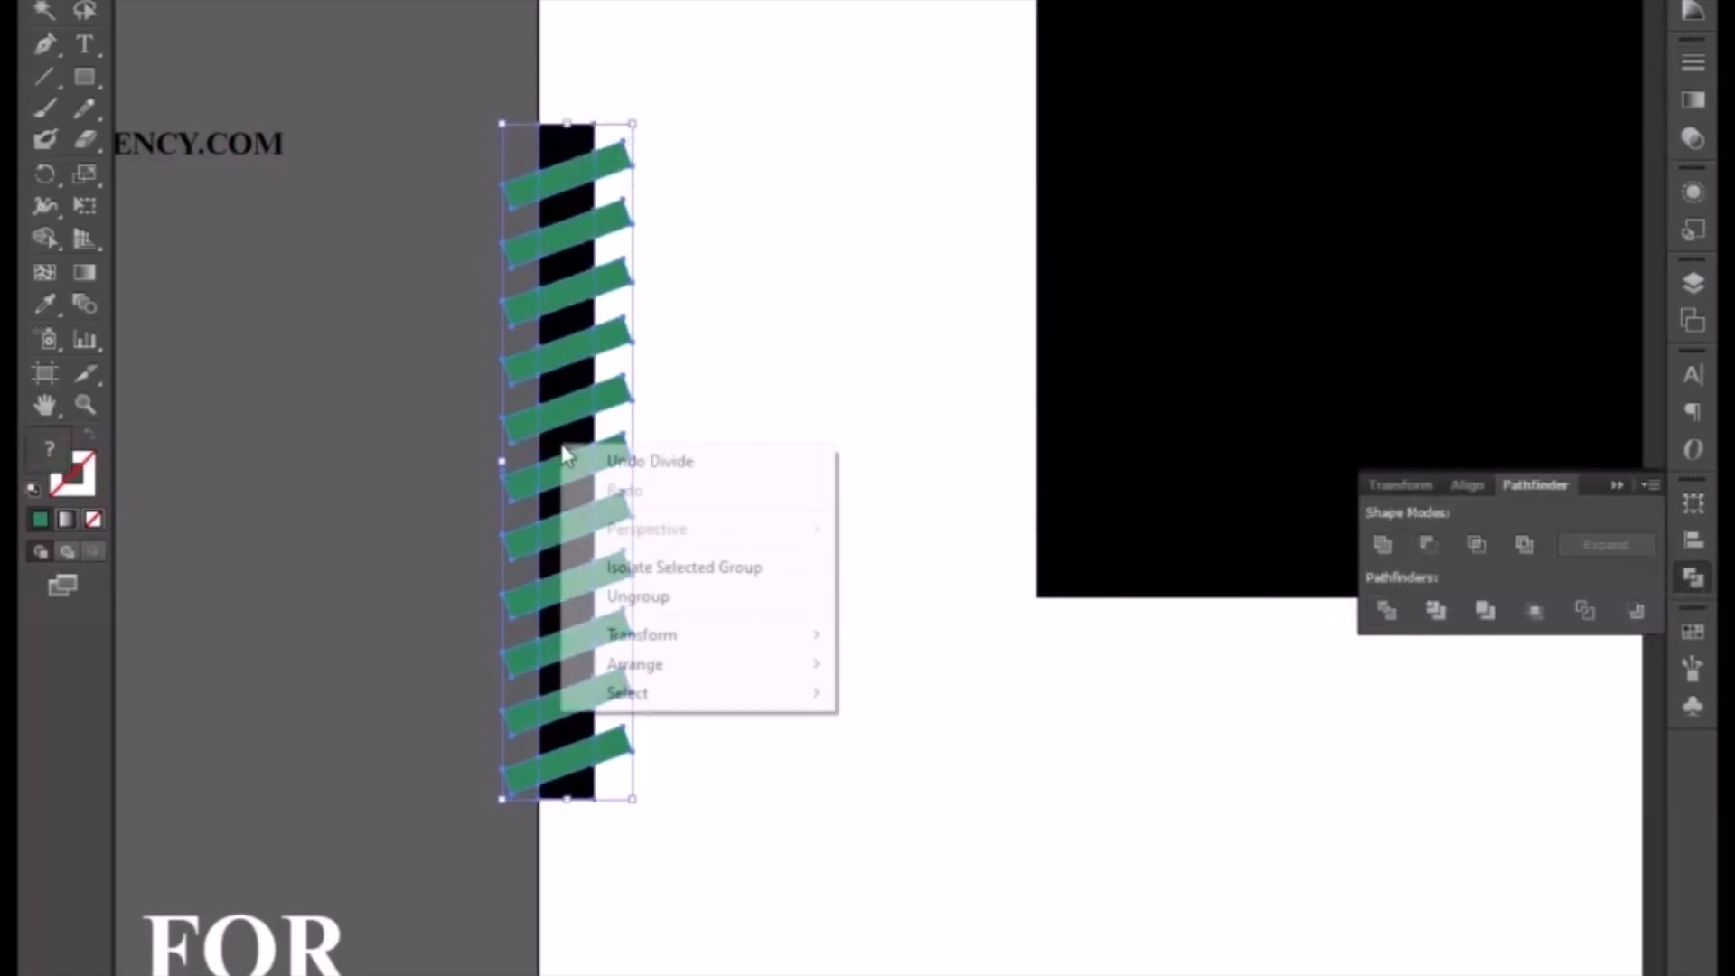
{"action": "left_click", "coordinate": [663, 599]}
{"action": "left_click", "coordinate": [745, 604]}
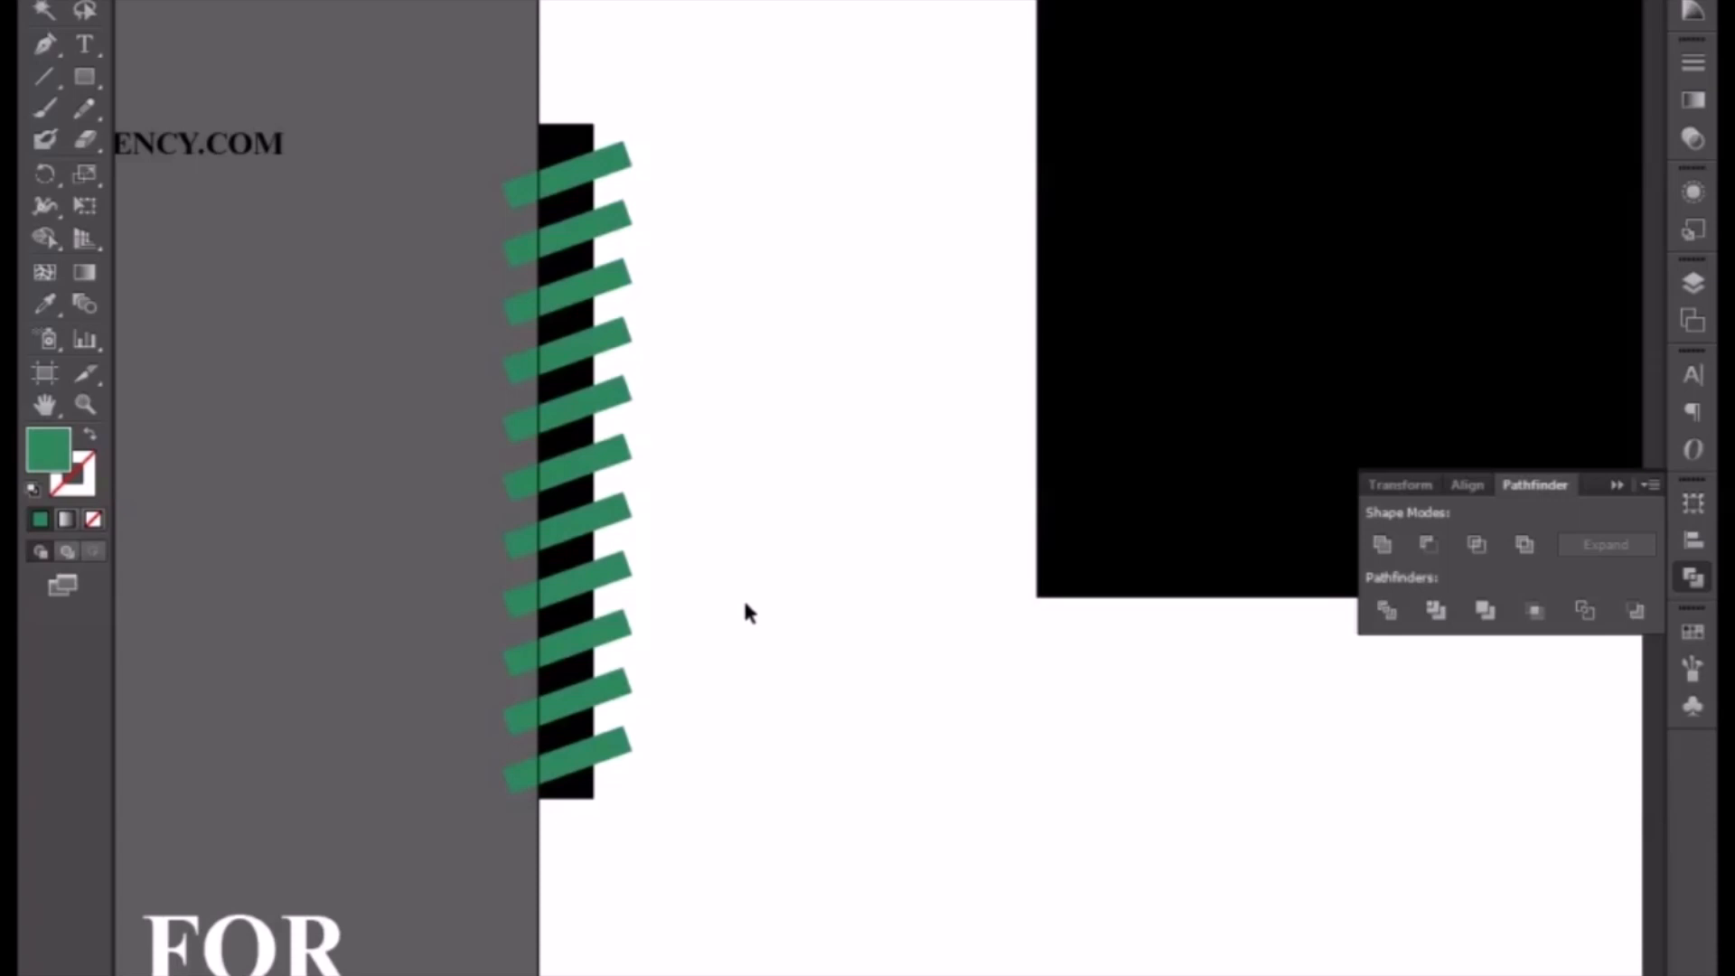
Step: Delete the green fragments sticking out on both sides of the black bar
{"action": "left_click", "coordinate": [611, 748]}
{"action": "key", "text": "Delete"}
{"action": "left_click", "coordinate": [521, 781]}
{"action": "key", "text": "Delete"}
{"action": "left_click", "coordinate": [578, 790]}
{"action": "key", "text": "Delete"}
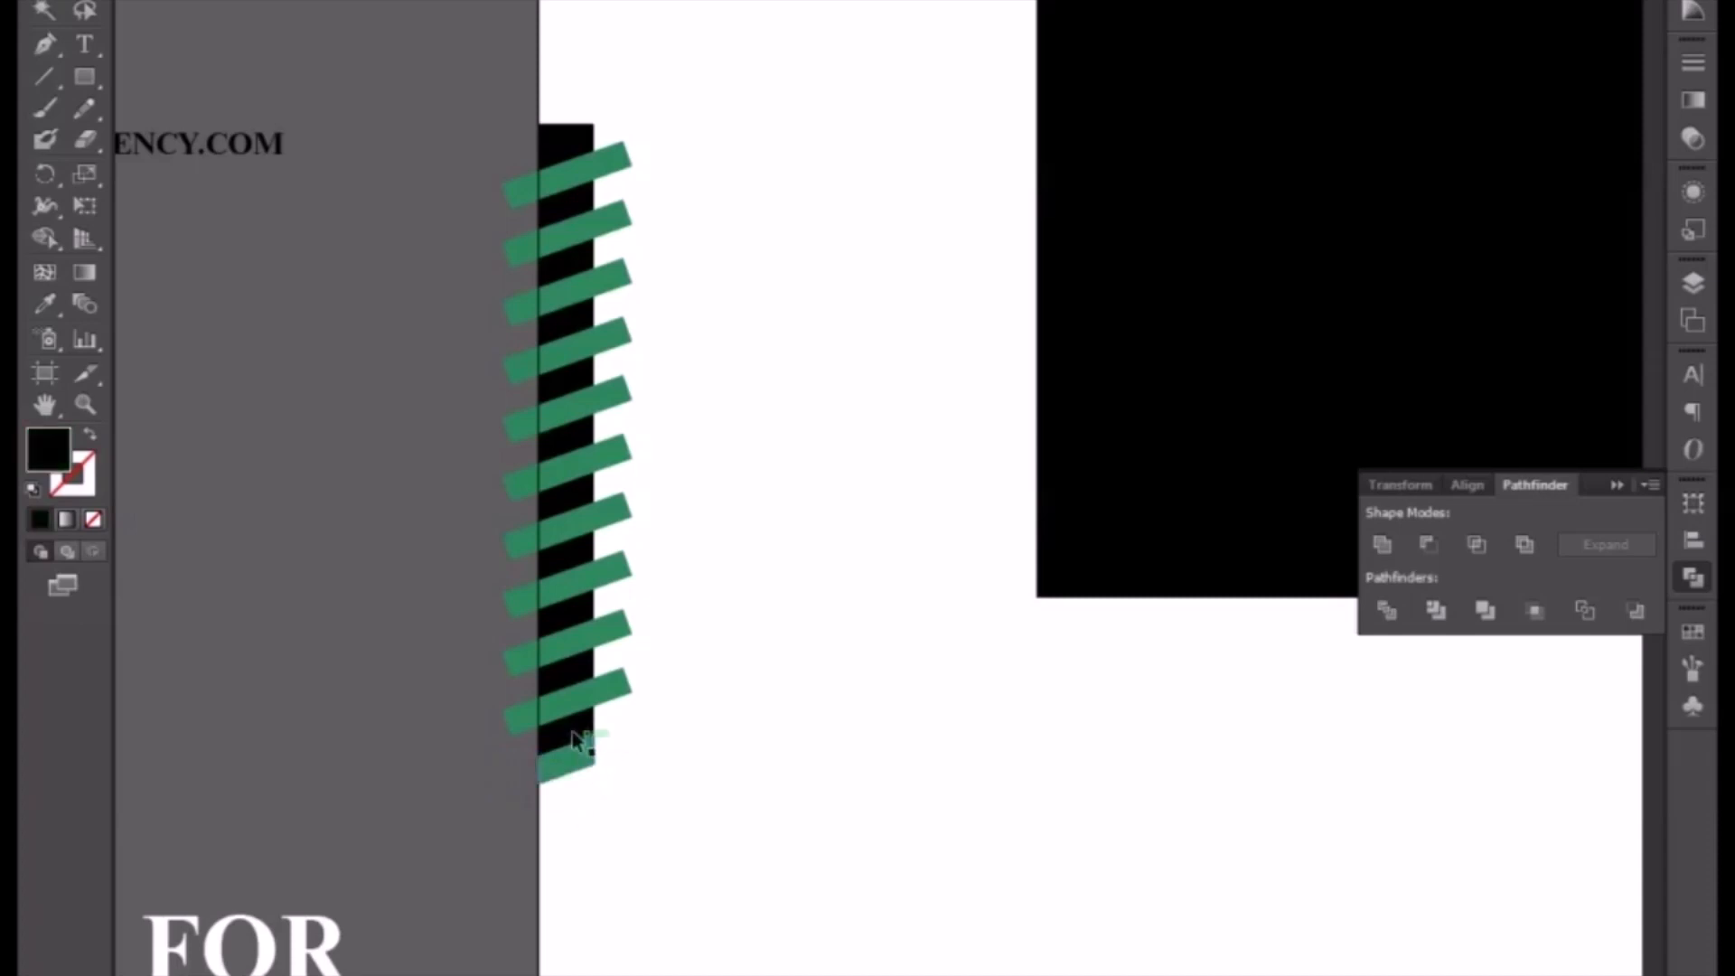
{"action": "left_click", "coordinate": [612, 691]}
{"action": "key", "text": "Delete"}
{"action": "key", "text": "Delete"}
{"action": "left_click", "coordinate": [523, 713]}
{"action": "key", "text": "Delete"}
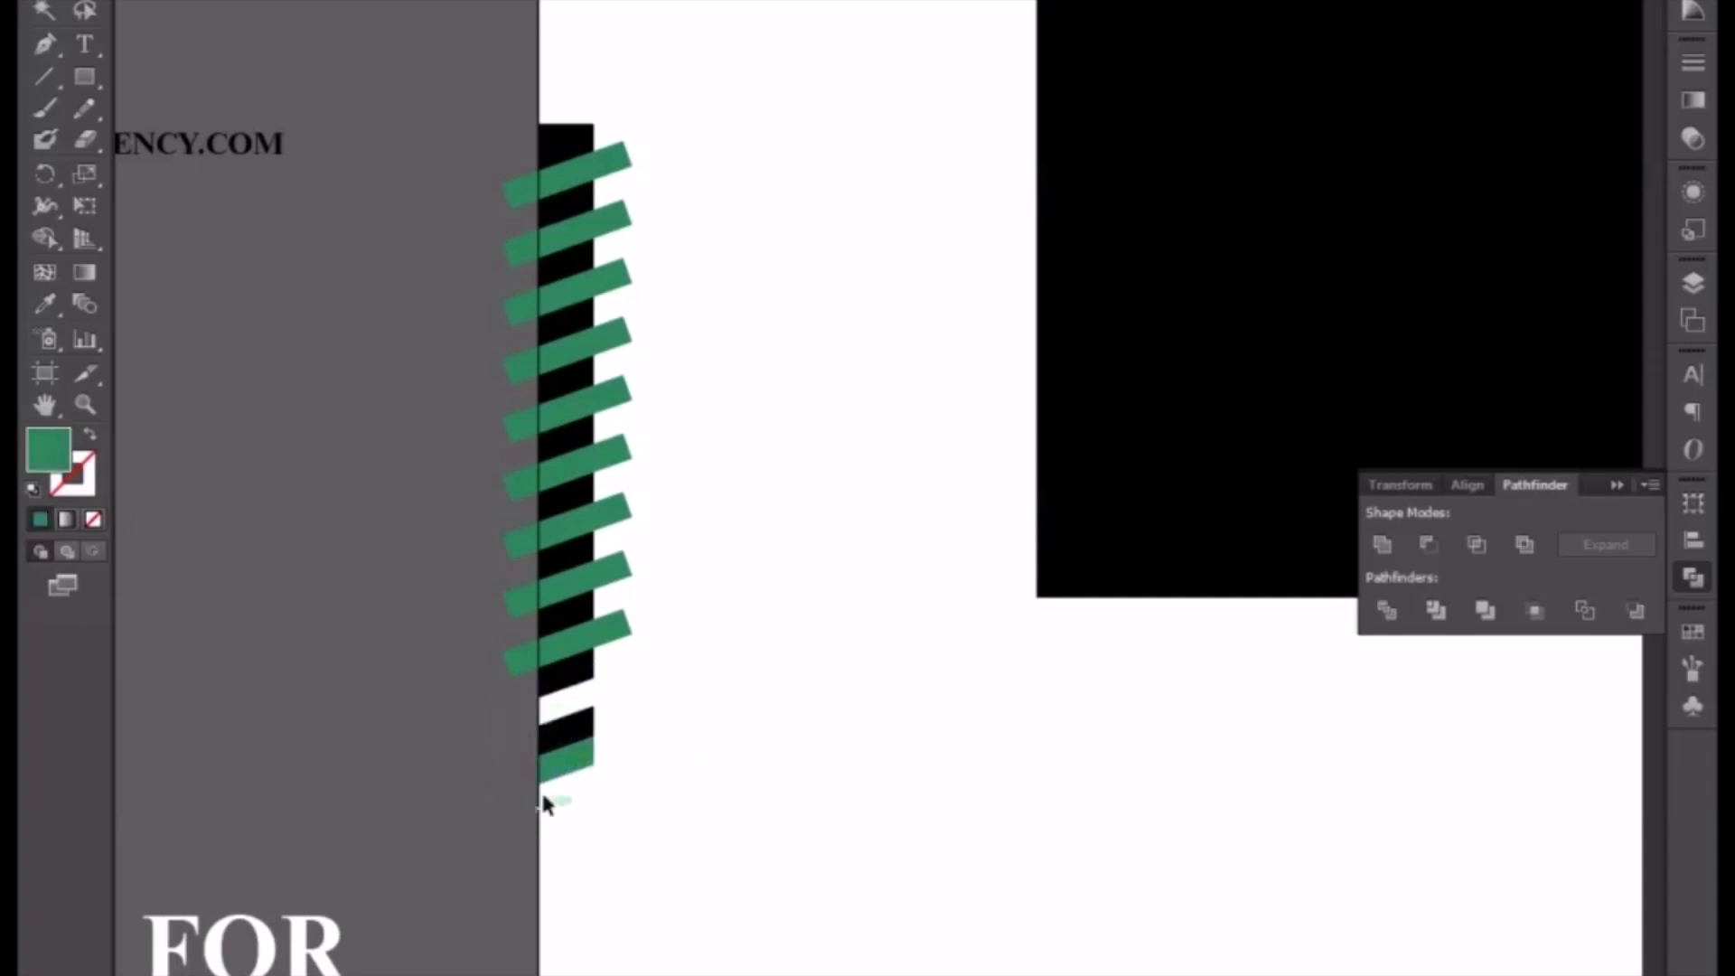
{"action": "left_click", "coordinate": [624, 628]}
{"action": "key", "text": "Delete"}
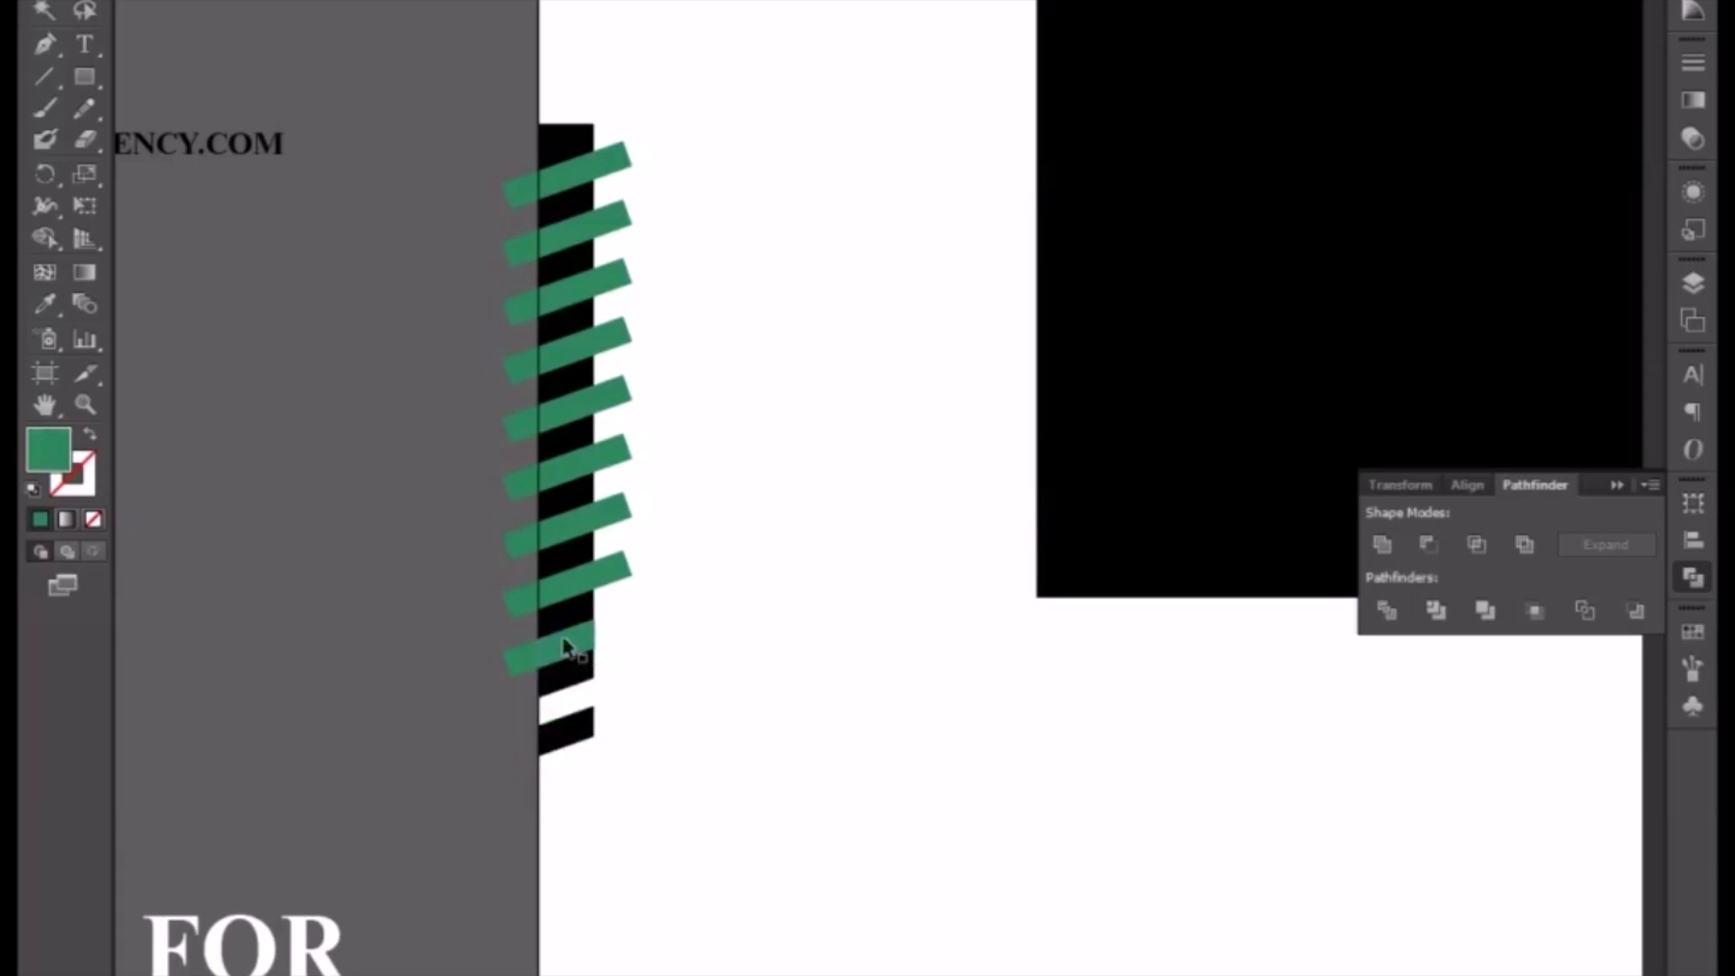
{"action": "left_click", "coordinate": [575, 646]}
{"action": "key", "text": "Delete"}
{"action": "left_click", "coordinate": [513, 658]}
{"action": "key", "text": "Delete"}
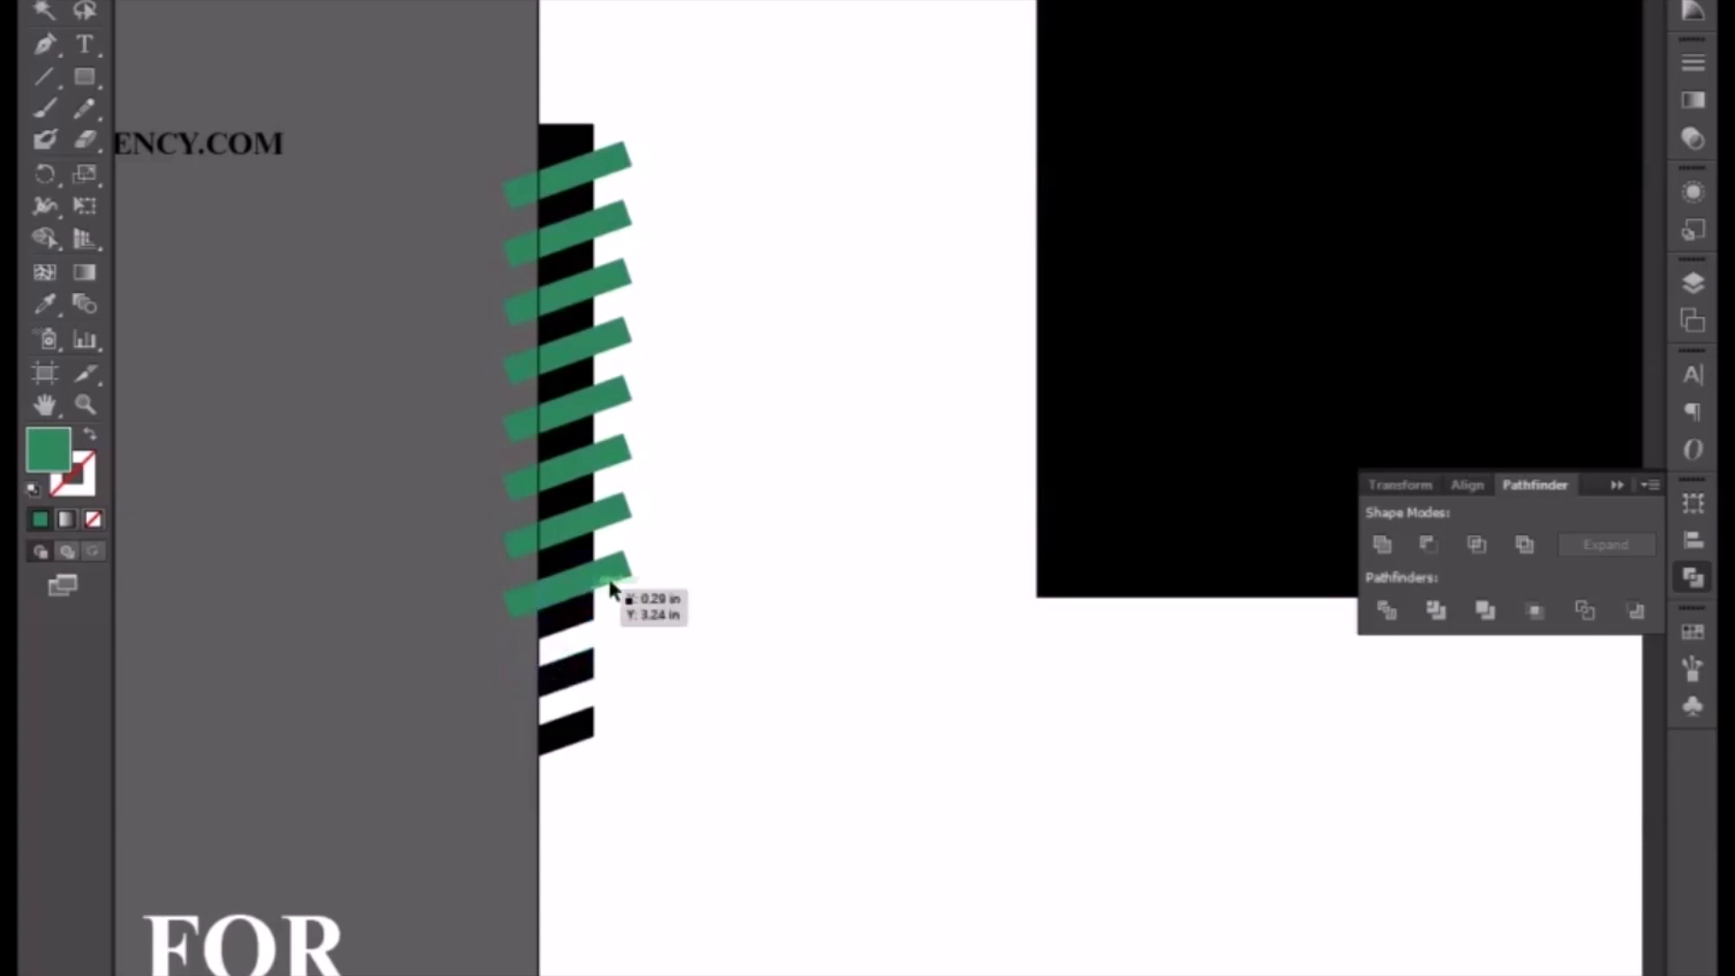
{"action": "left_click", "coordinate": [622, 578]}
{"action": "key", "text": "Delete"}
{"action": "left_click", "coordinate": [561, 592]}
{"action": "key", "text": "Delete"}
{"action": "left_click", "coordinate": [519, 600]}
{"action": "key", "text": "Delete"}
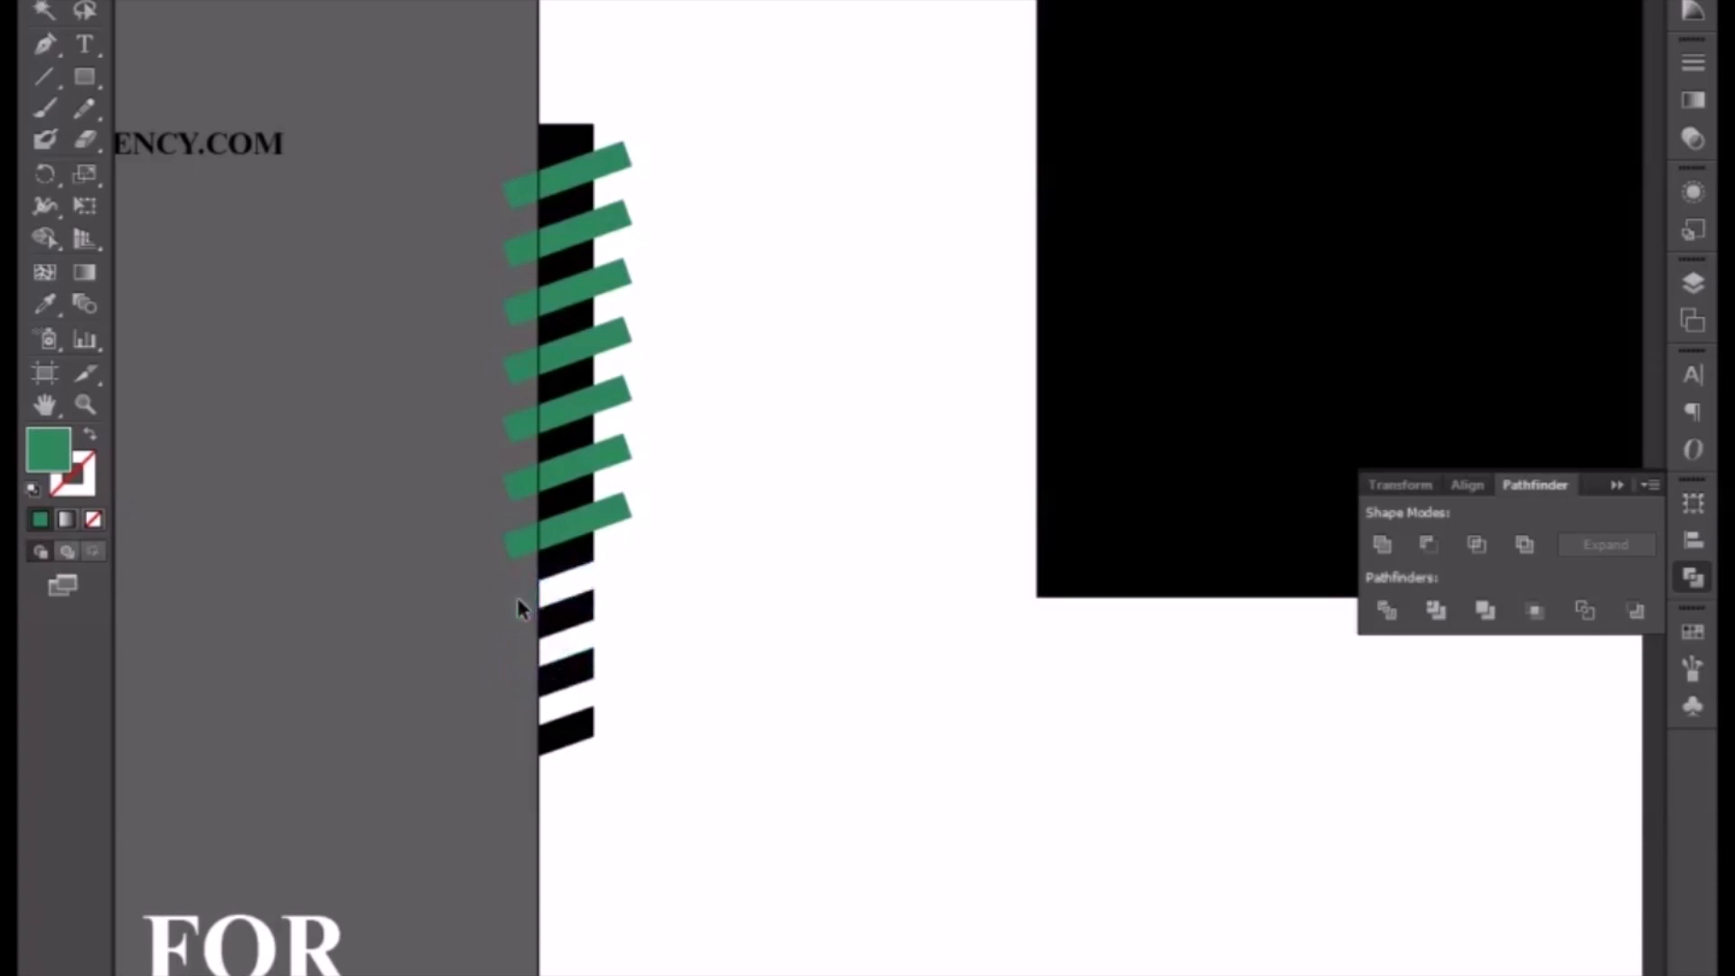
{"action": "left_click", "coordinate": [508, 544]}
{"action": "key", "text": "Delete"}
{"action": "left_click_drag", "start_coordinate": [495, 170], "coordinate": [490, 488]}
{"action": "left_click_drag", "start_coordinate": [515, 605], "coordinate": [515, 603]}
{"action": "key", "text": "Delete"}
{"action": "left_click_drag", "start_coordinate": [651, 133], "coordinate": [612, 553]}
{"action": "key", "text": "Delete"}
Step: Delete the green stripe pieces inside the bar, leaving diagonal gaps in the black bar
{"action": "left_click", "coordinate": [574, 531]}
{"action": "key", "text": "Delete"}
{"action": "left_click", "coordinate": [571, 474]}
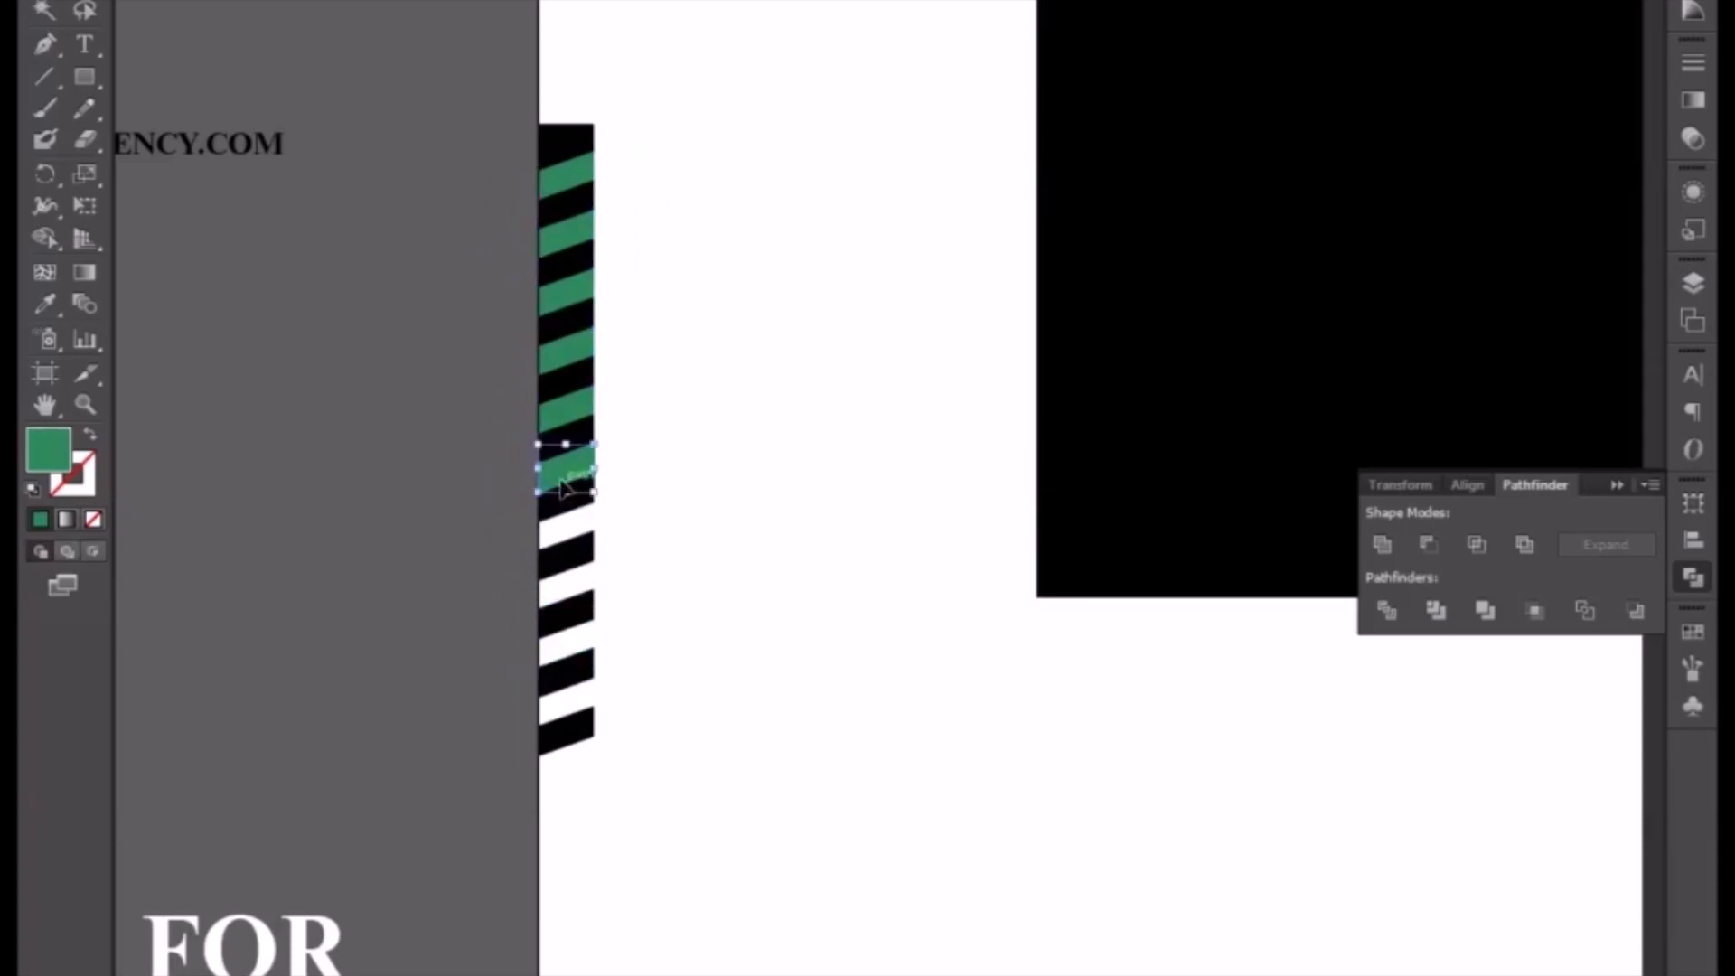
{"action": "key", "text": "Delete"}
{"action": "left_click", "coordinate": [553, 421]}
{"action": "key", "text": "Delete"}
{"action": "left_click", "coordinate": [575, 357]}
{"action": "key", "text": "Delete"}
{"action": "left_click", "coordinate": [572, 288]}
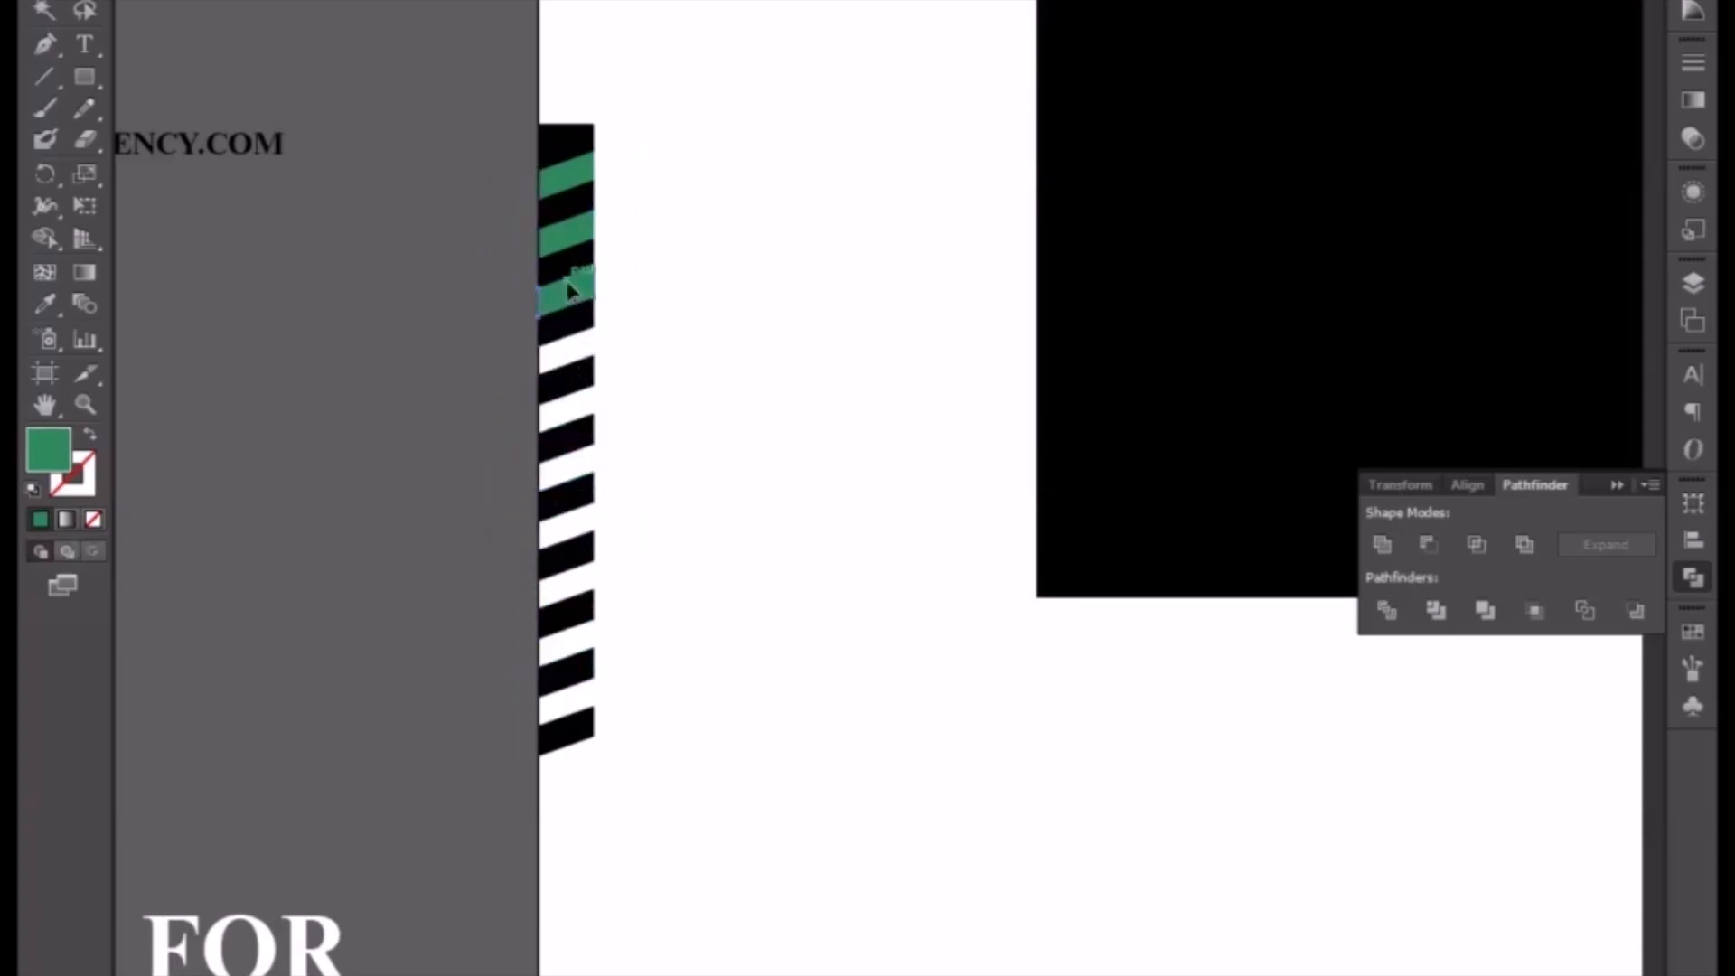
{"action": "key", "text": "Delete"}
{"action": "left_click", "coordinate": [573, 239]}
{"action": "key", "text": "Delete"}
{"action": "left_click", "coordinate": [573, 176]}
{"action": "key", "text": "Delete"}
{"action": "left_click", "coordinate": [573, 149]}
{"action": "key", "text": "Delete"}
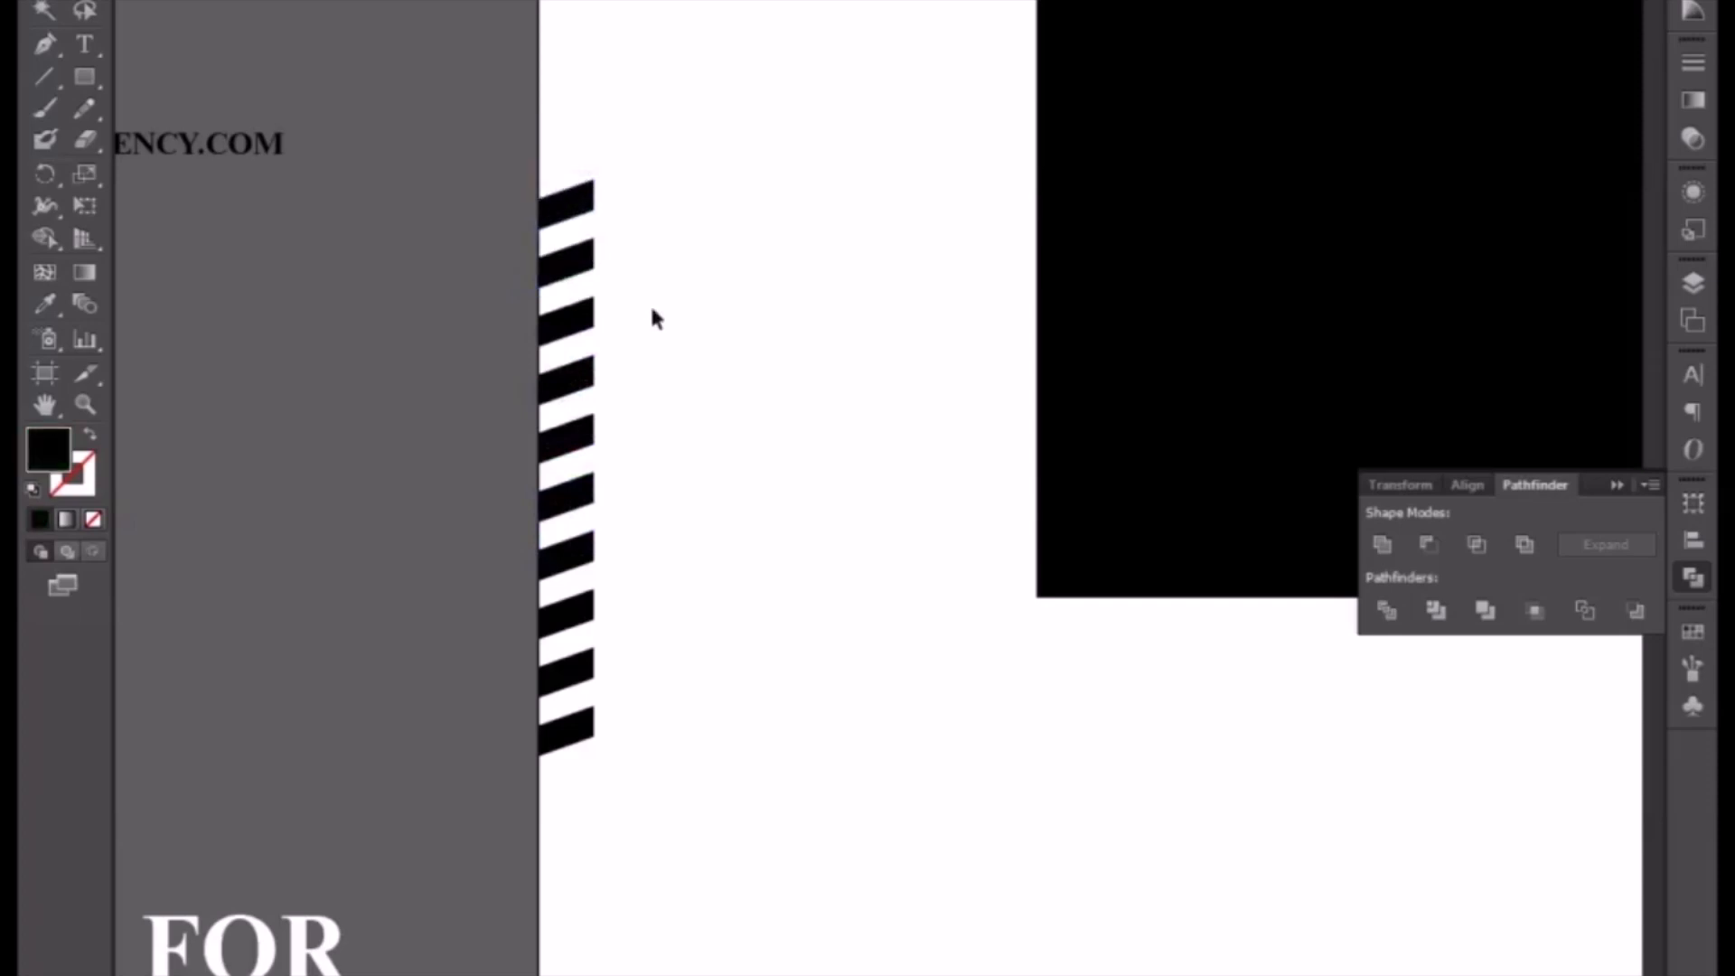
Step: Select all the striped bar pieces and nudge them upward
{"action": "left_click_drag", "start_coordinate": [627, 154], "coordinate": [540, 813]}
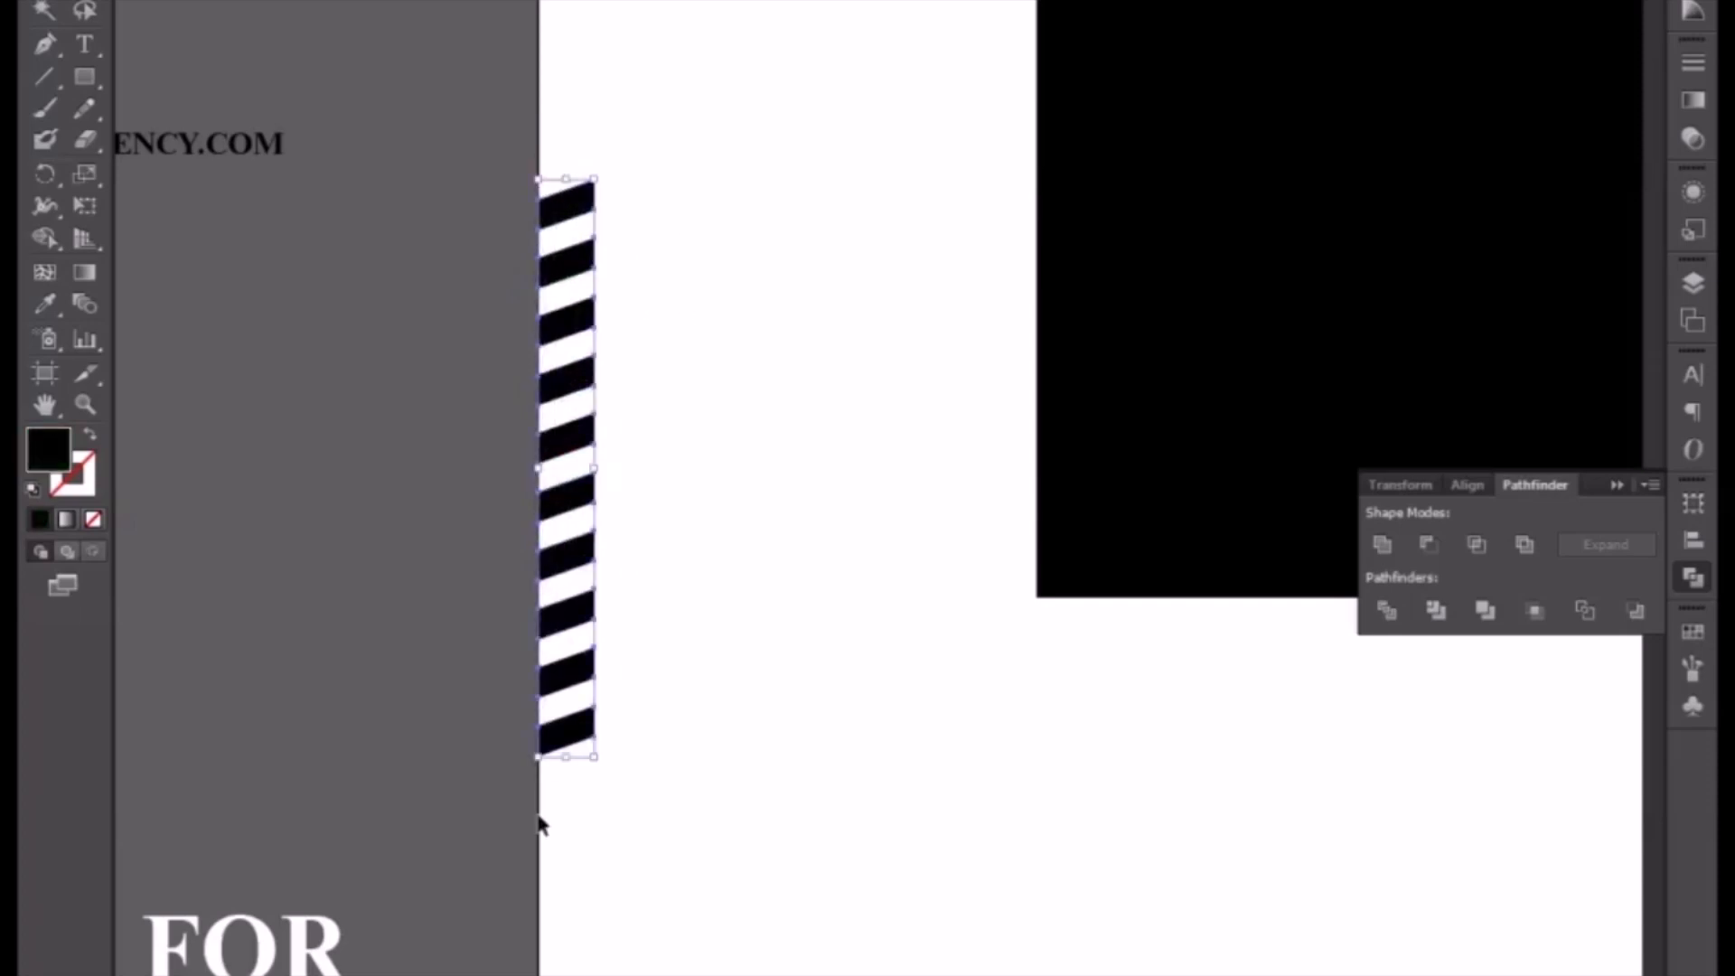
{"action": "key", "text": "shift+Up"}
{"action": "key", "text": "shift+Up"}
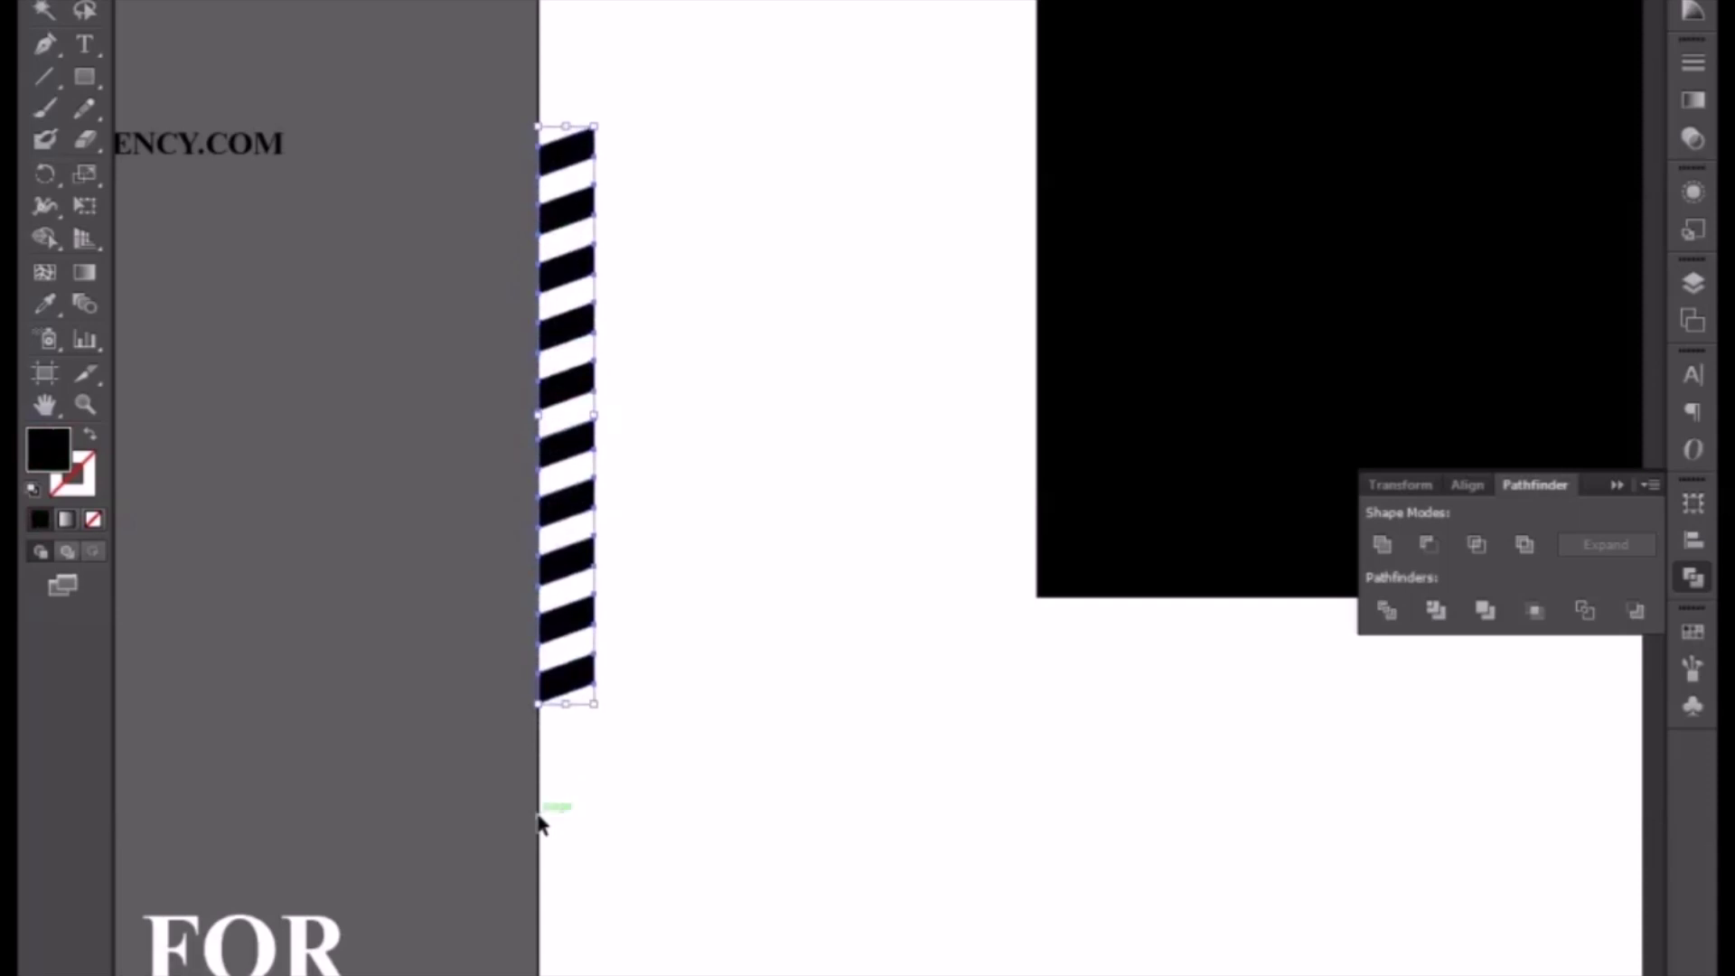
Step: Draw a closed shape with the Pen tool spanning the flyer's bottom, with a curved top edge
{"action": "left_click", "coordinate": [1616, 485]}
{"action": "left_click", "coordinate": [969, 815]}
{"action": "key", "text": "ctrl+minus"}
{"action": "left_click_drag", "start_coordinate": [950, 852], "coordinate": [726, 712]}
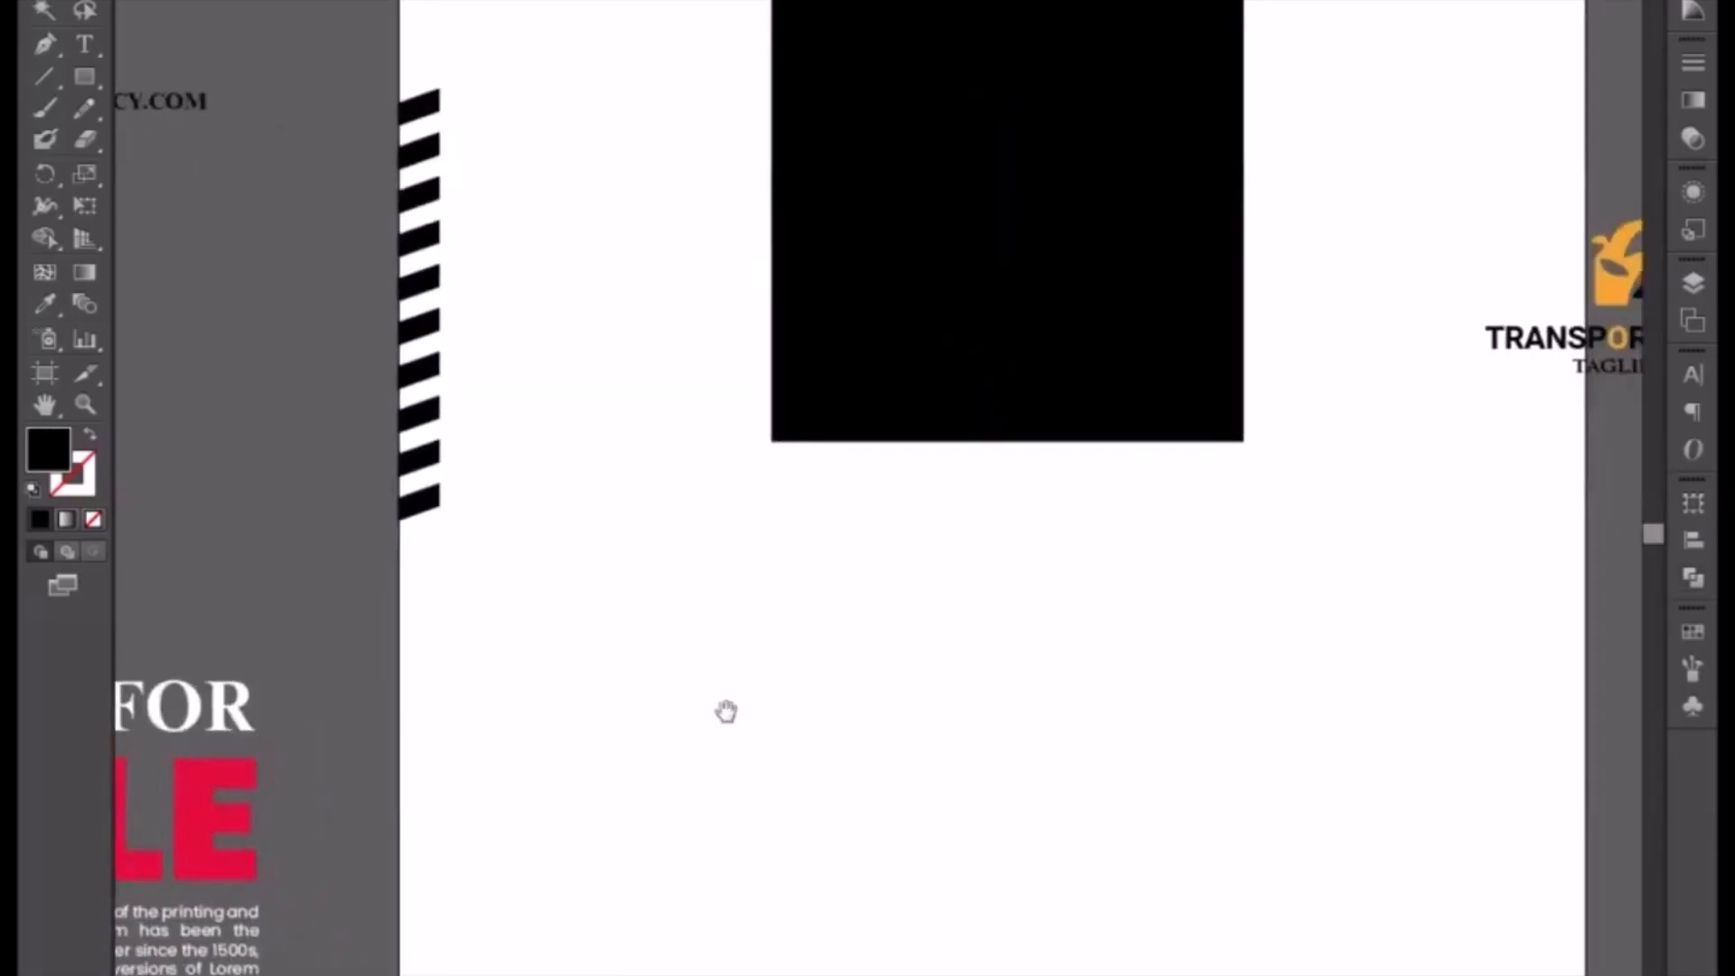
{"action": "left_click_drag", "start_coordinate": [1065, 815], "coordinate": [929, 775]}
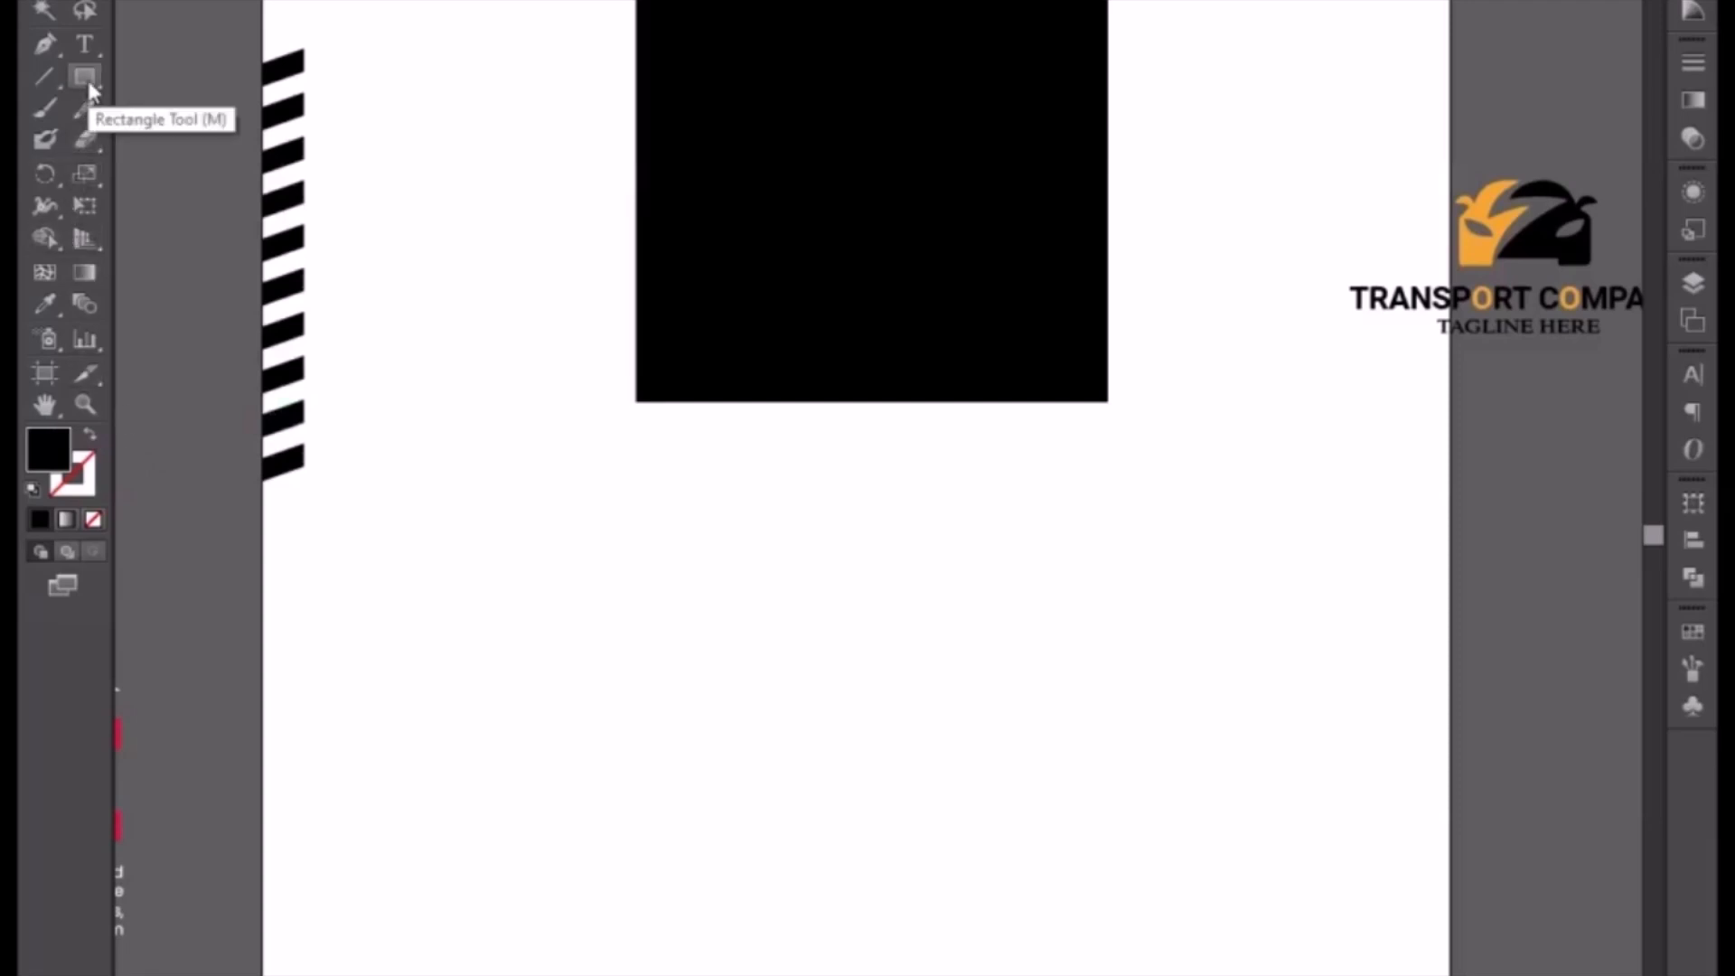
{"action": "left_click", "coordinate": [42, 45]}
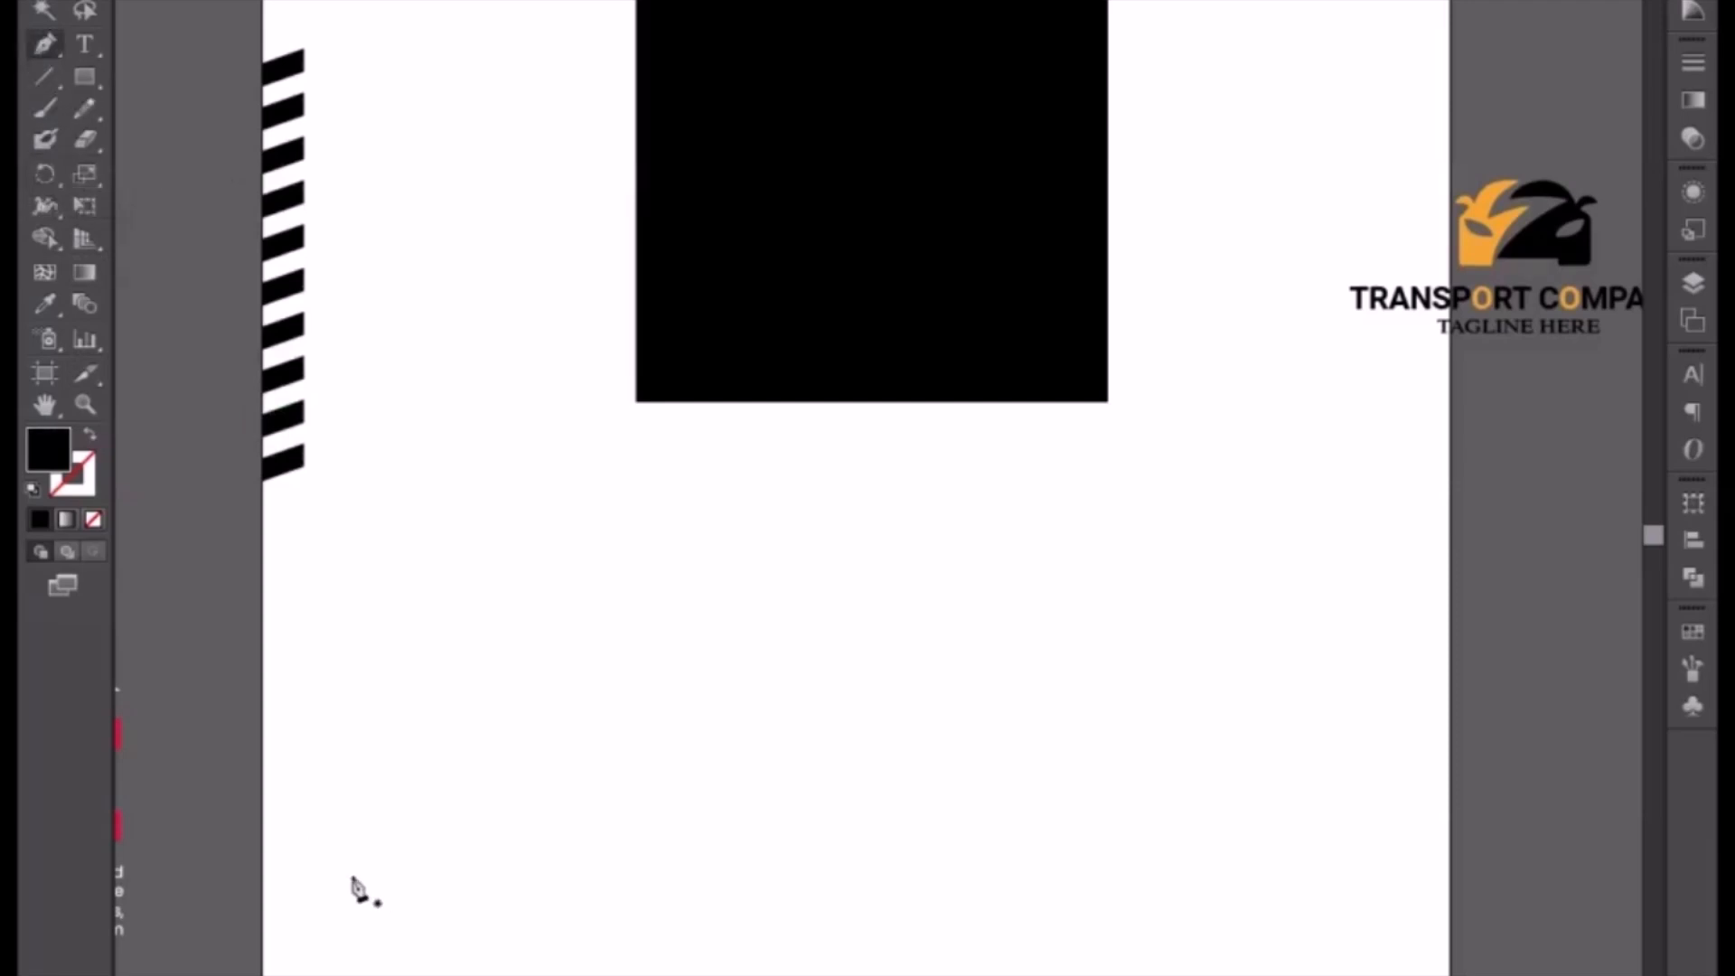
{"action": "left_click_drag", "start_coordinate": [352, 888], "coordinate": [315, 742]}
{"action": "left_click_drag", "start_coordinate": [214, 640], "coordinate": [240, 679]}
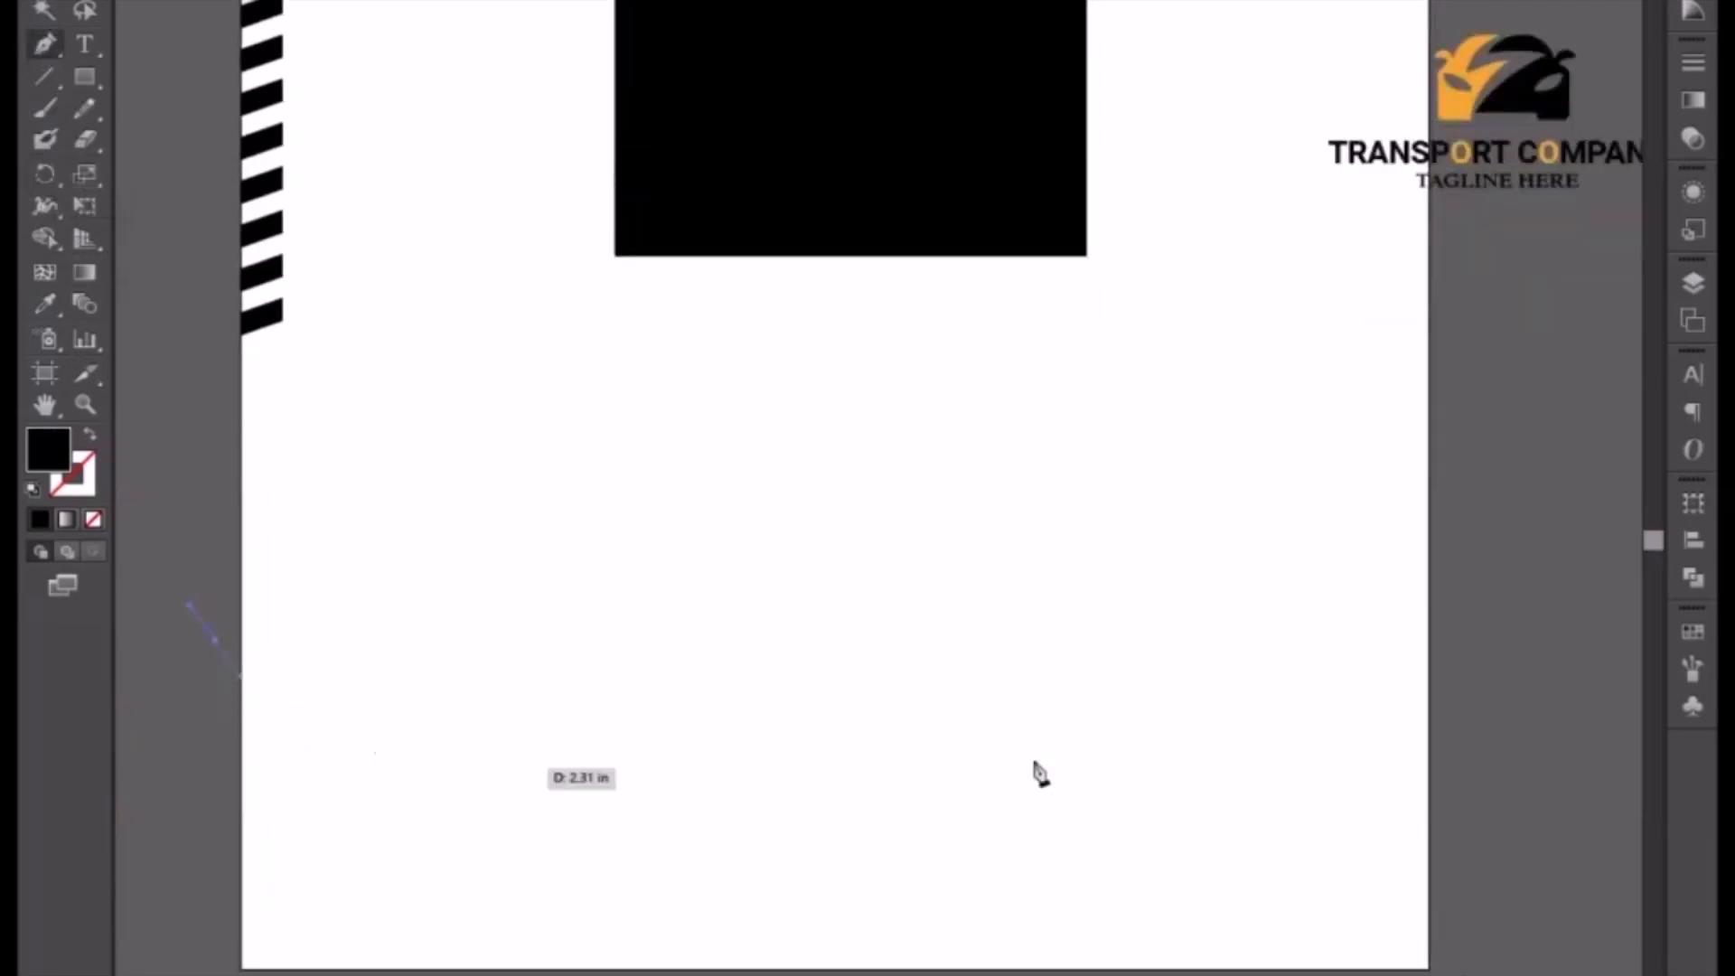
{"action": "left_click_drag", "start_coordinate": [1473, 614], "coordinate": [1419, 479]}
{"action": "left_click_drag", "start_coordinate": [855, 817], "coordinate": [1046, 762]}
{"action": "key", "text": "ctrl+minus"}
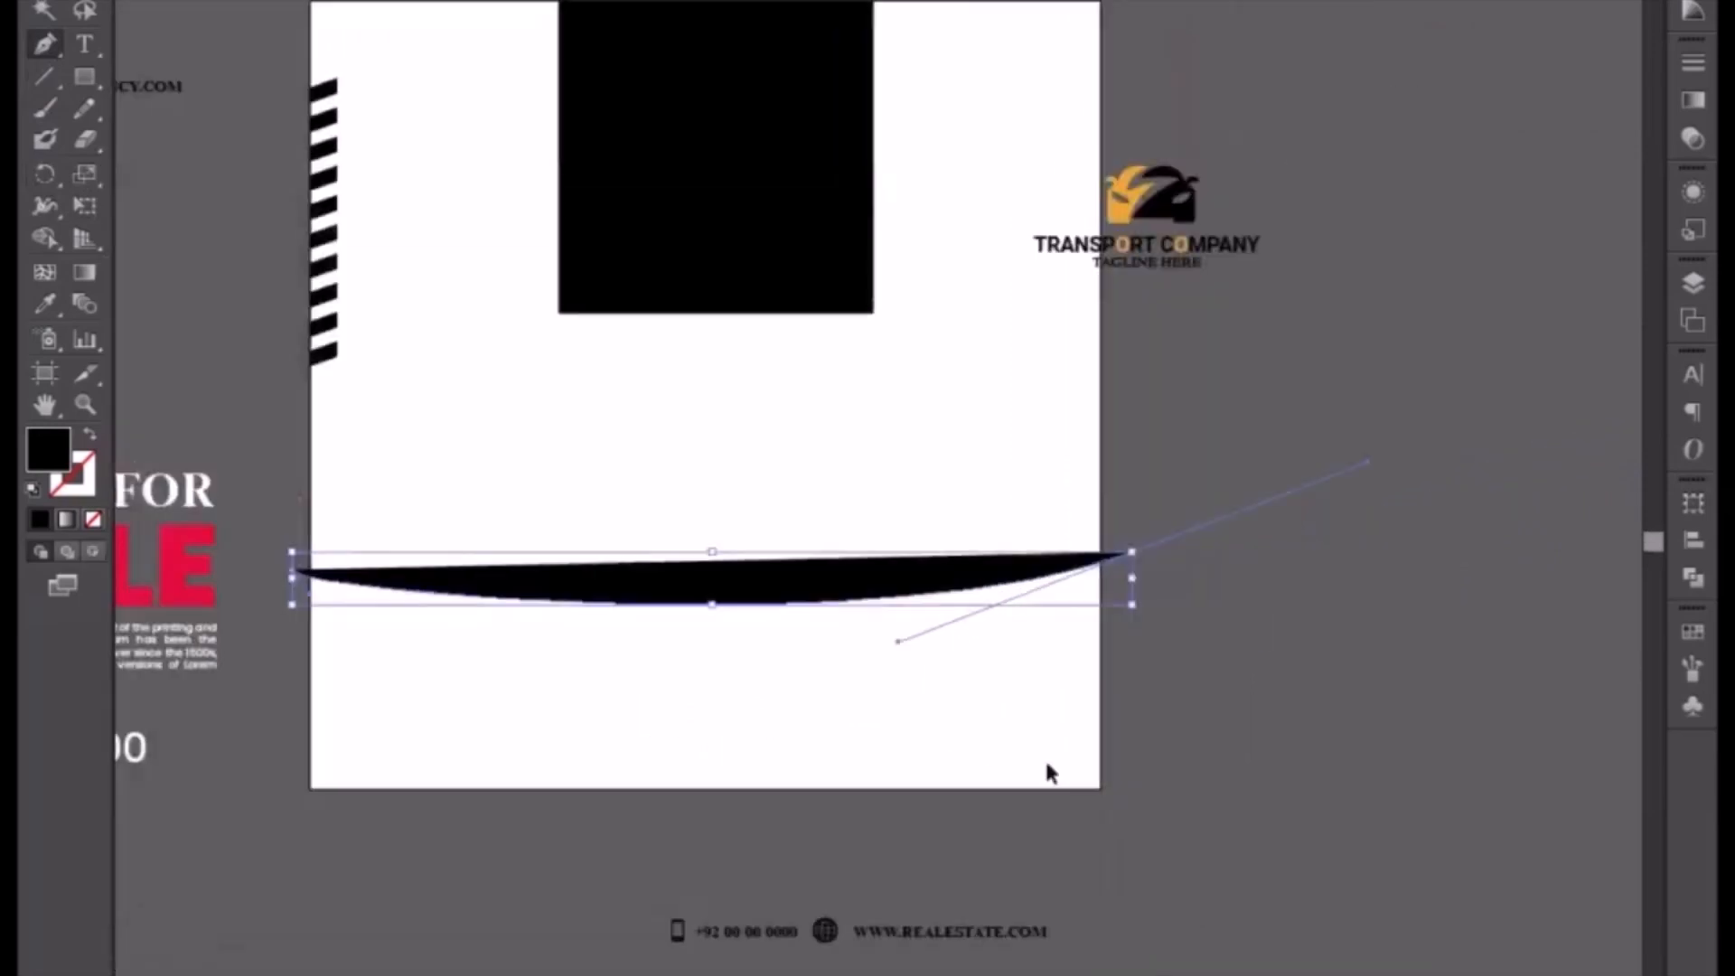
{"action": "left_click", "coordinate": [1130, 553]}
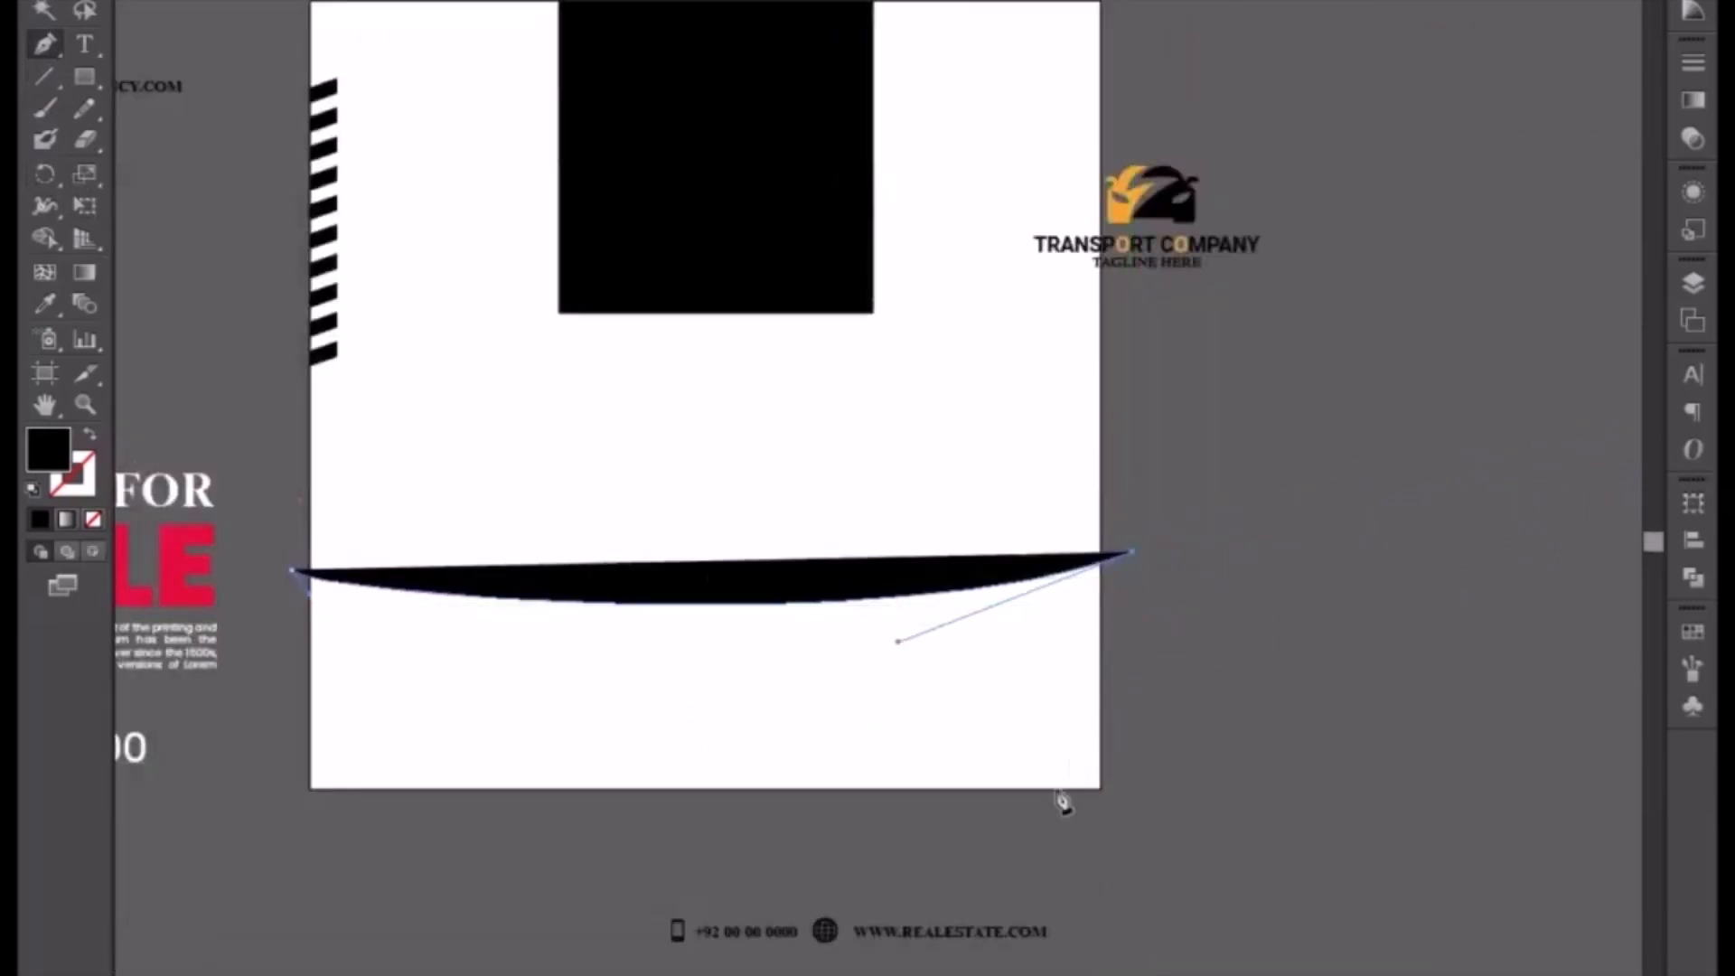
{"action": "left_click", "coordinate": [1132, 812]}
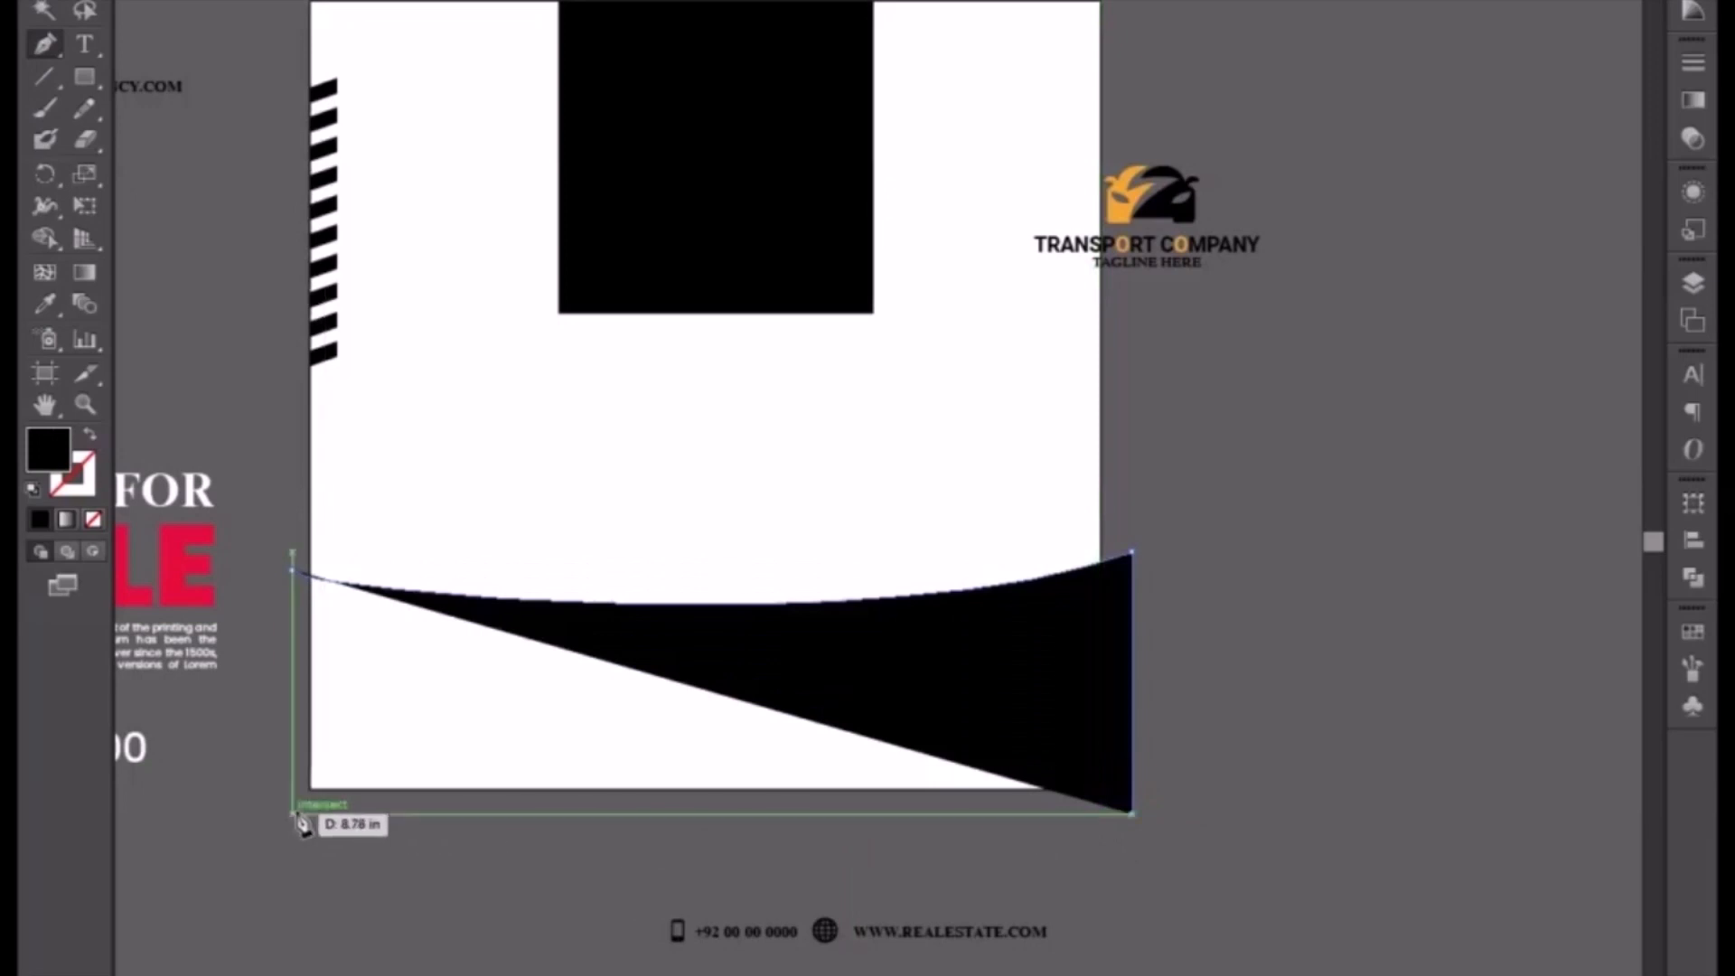
{"action": "left_click", "coordinate": [296, 811]}
{"action": "left_click", "coordinate": [294, 574]}
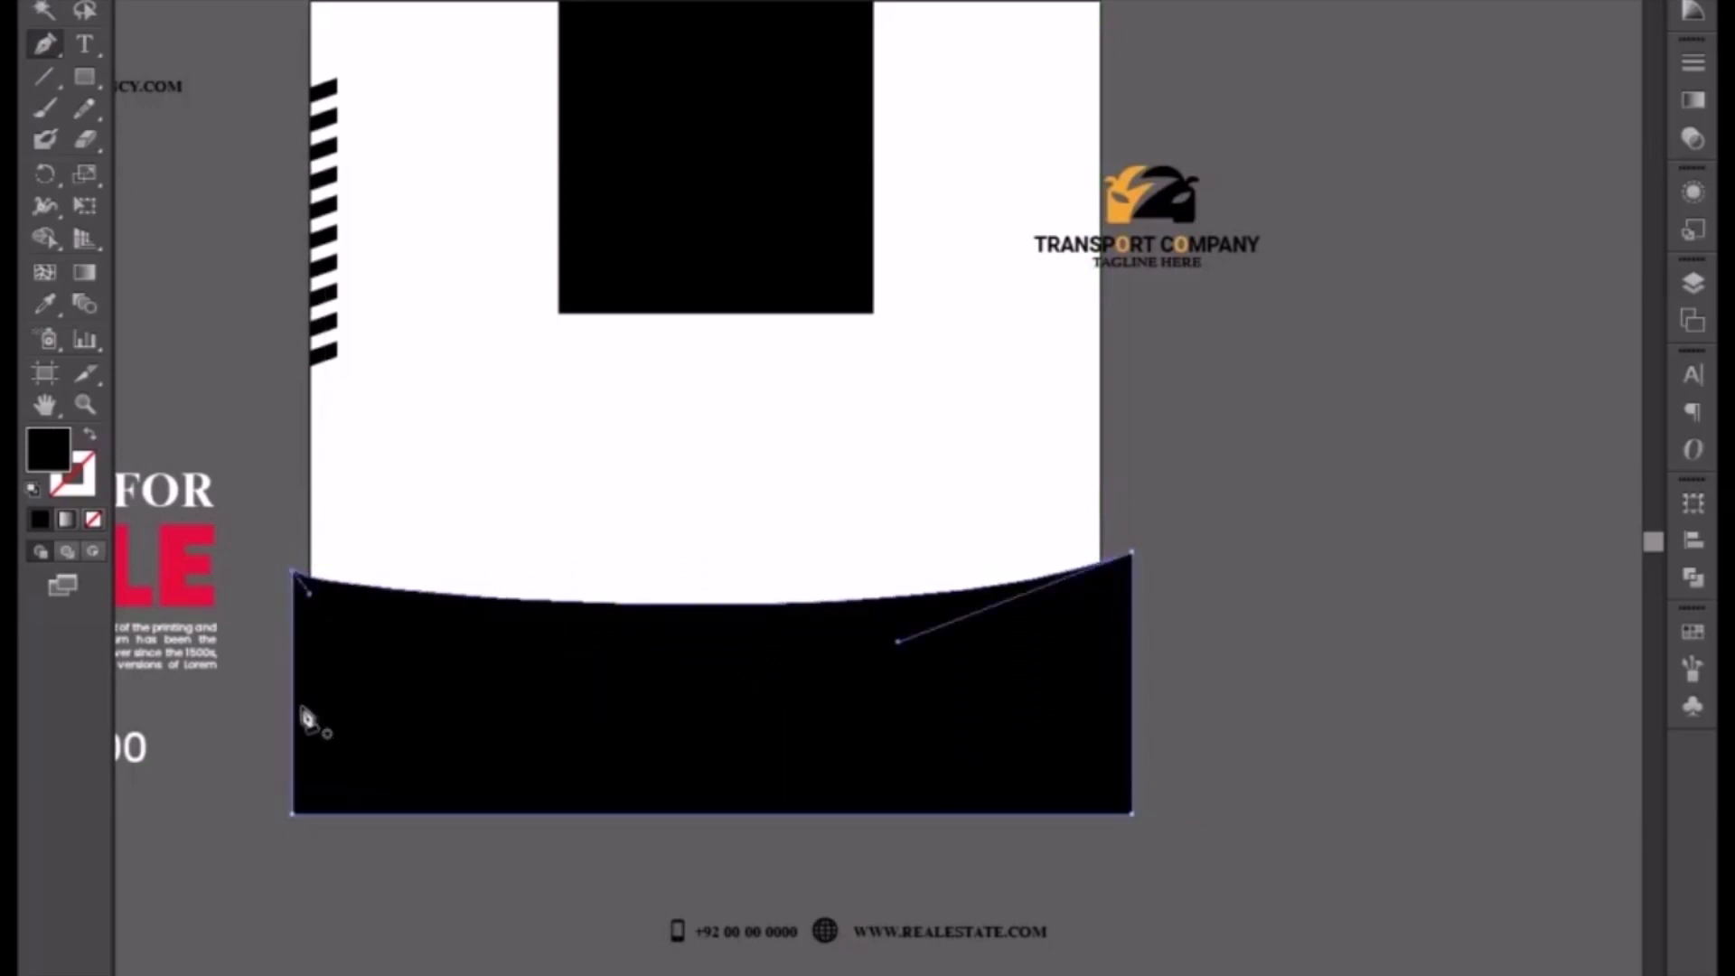
Step: Adjust the curve handles so the shape's top edge dips symmetrically in the middle
{"action": "left_click_drag", "start_coordinate": [298, 613], "coordinate": [468, 643]}
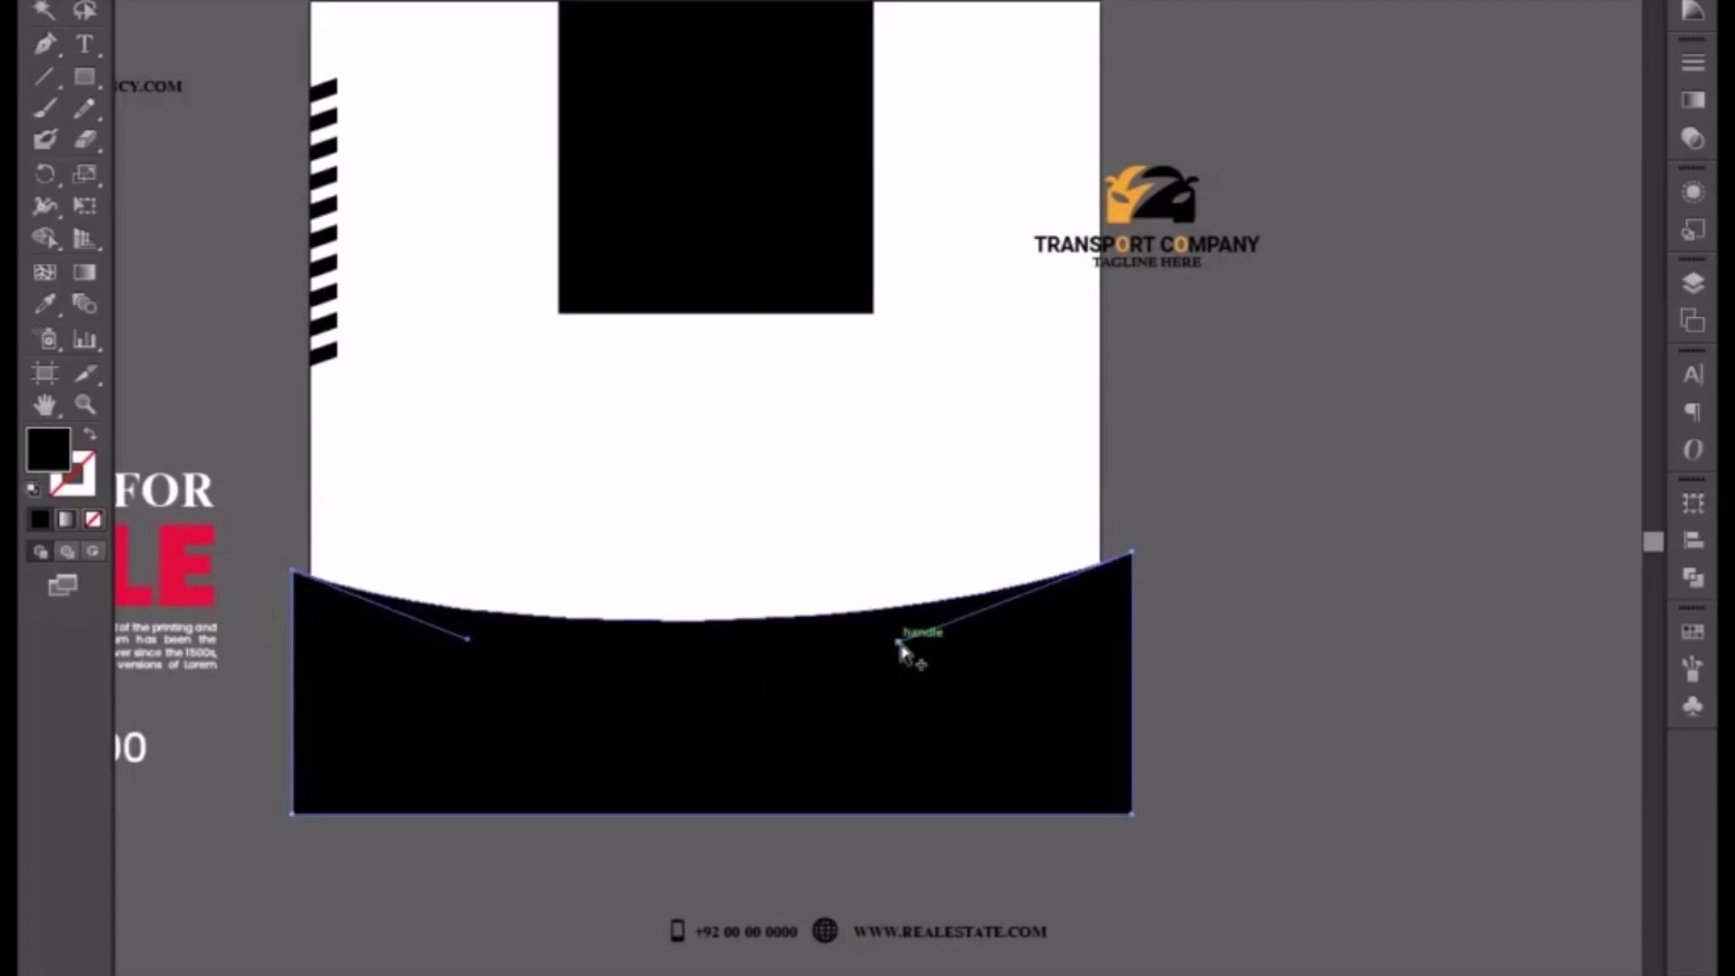
{"action": "left_click_drag", "start_coordinate": [896, 642], "coordinate": [919, 657]}
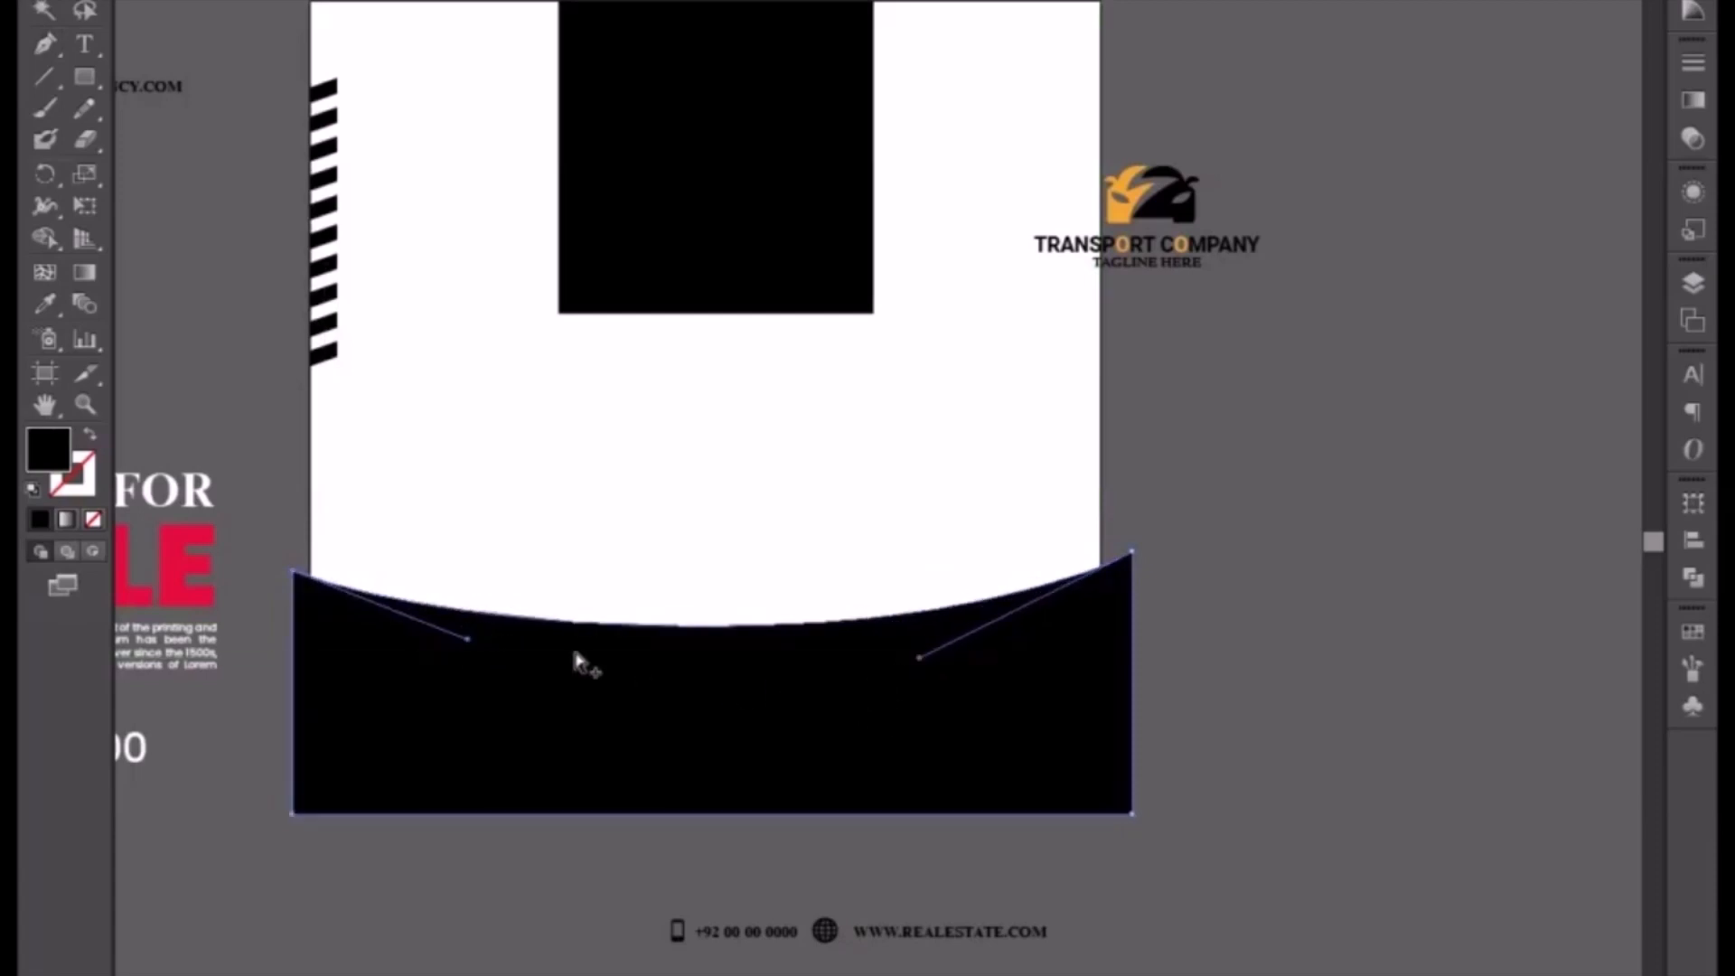
{"action": "left_click", "coordinate": [679, 759]}
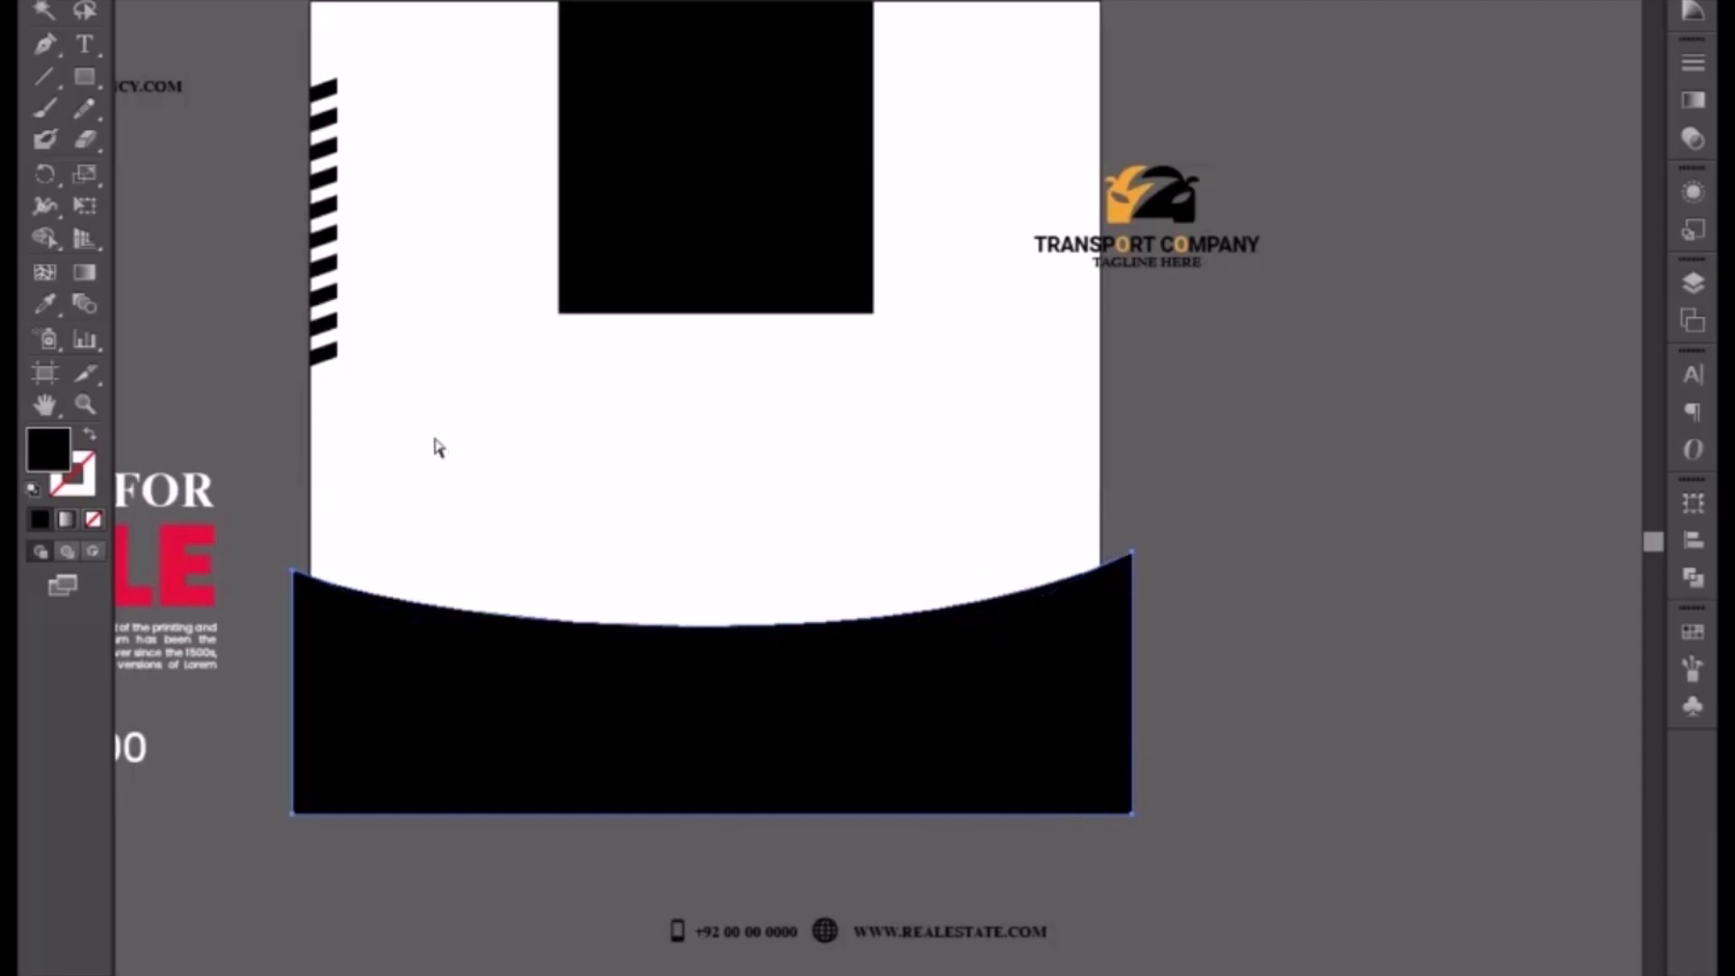
Step: Fill the curved bottom shape with the logo's orange using the Eyedropper
{"action": "left_click", "coordinate": [45, 305]}
{"action": "left_click", "coordinate": [1120, 181]}
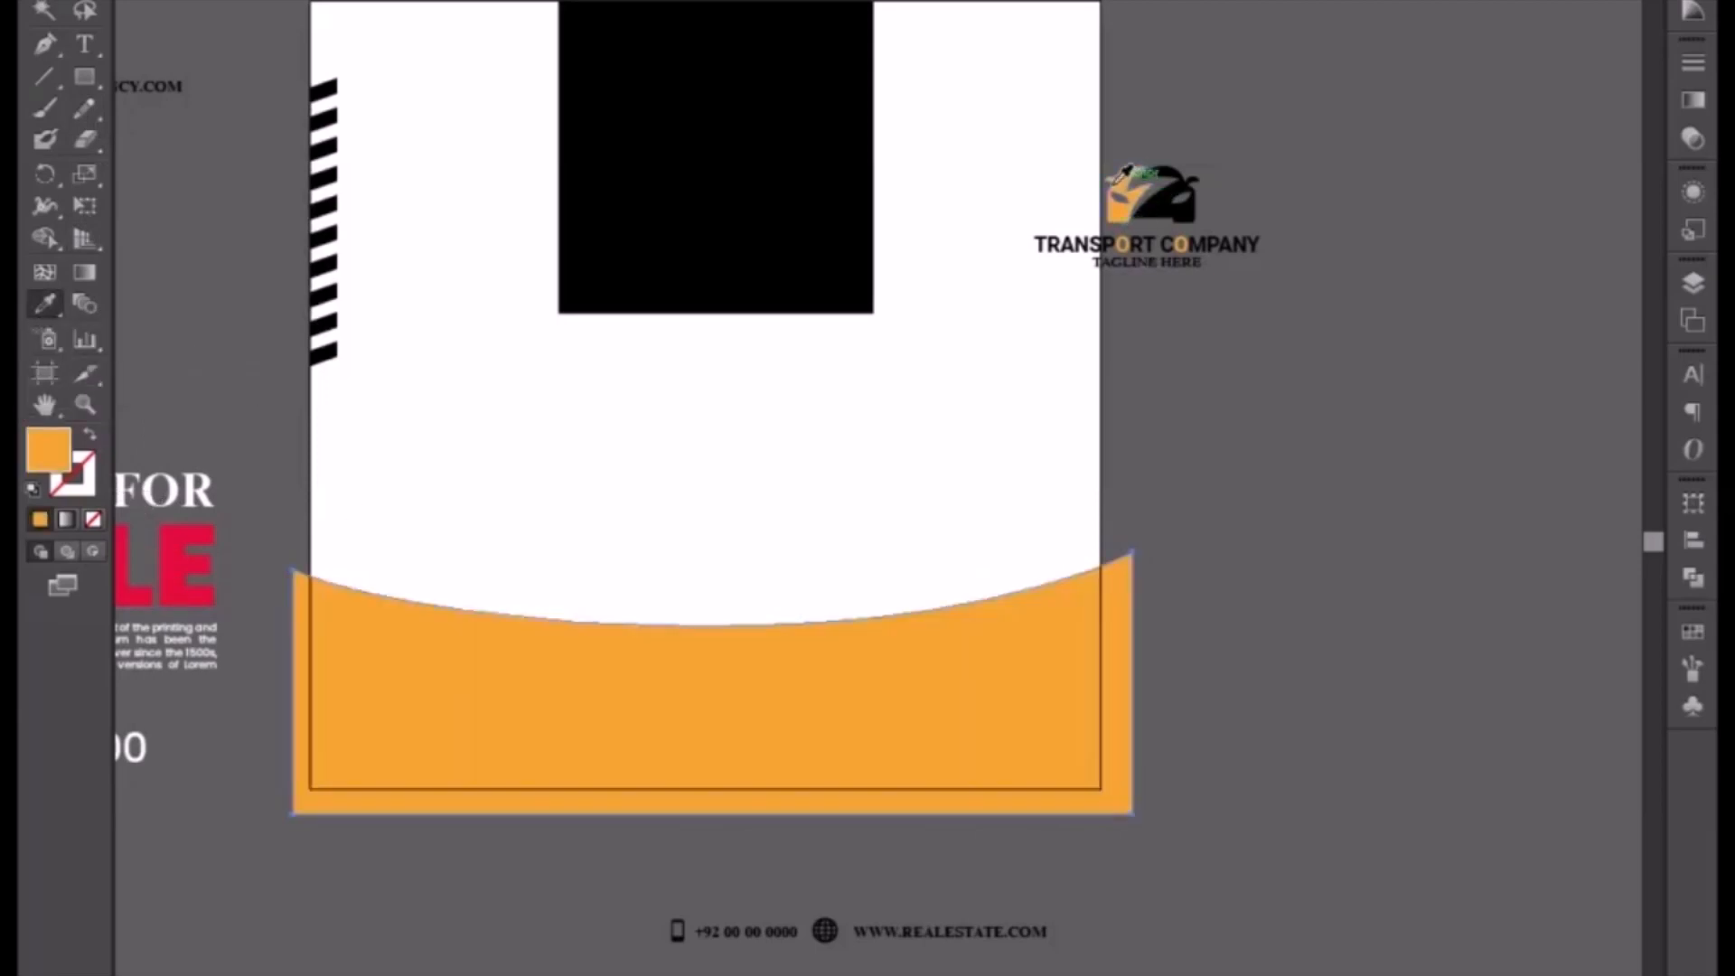
{"action": "key", "text": "v"}
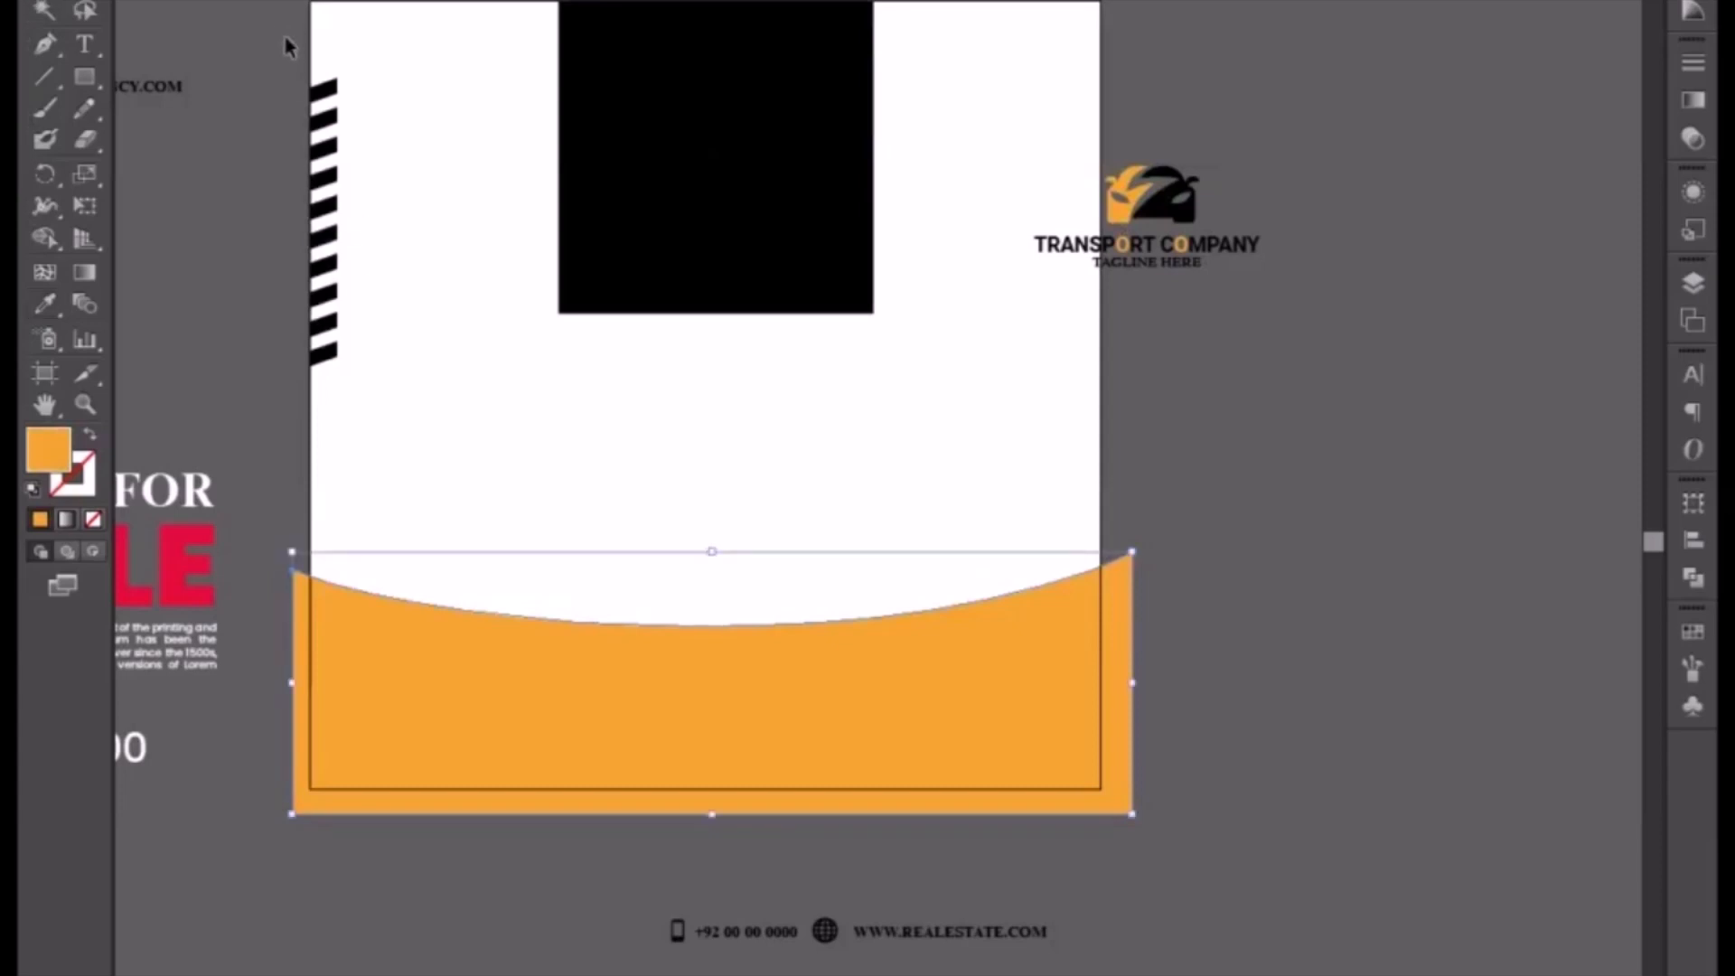
Step: Select the striped bar and give it the same orange fill with the Eyedropper
{"action": "left_click_drag", "start_coordinate": [286, 41], "coordinate": [357, 386]}
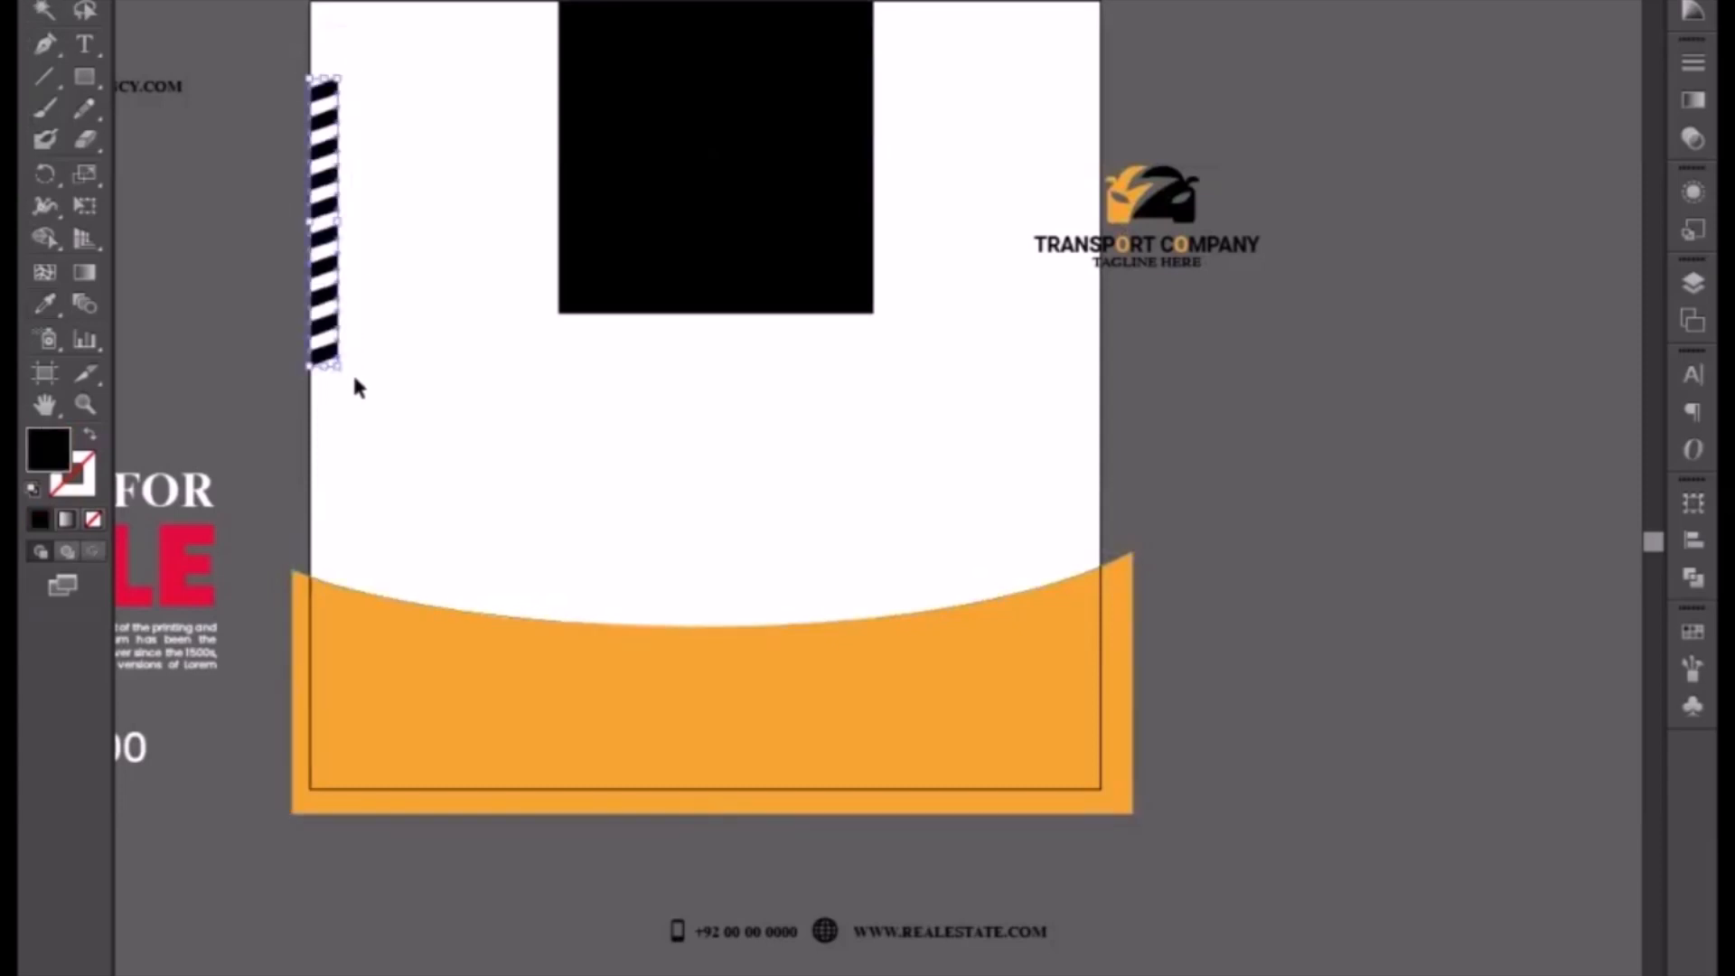
{"action": "left_click", "coordinate": [46, 304]}
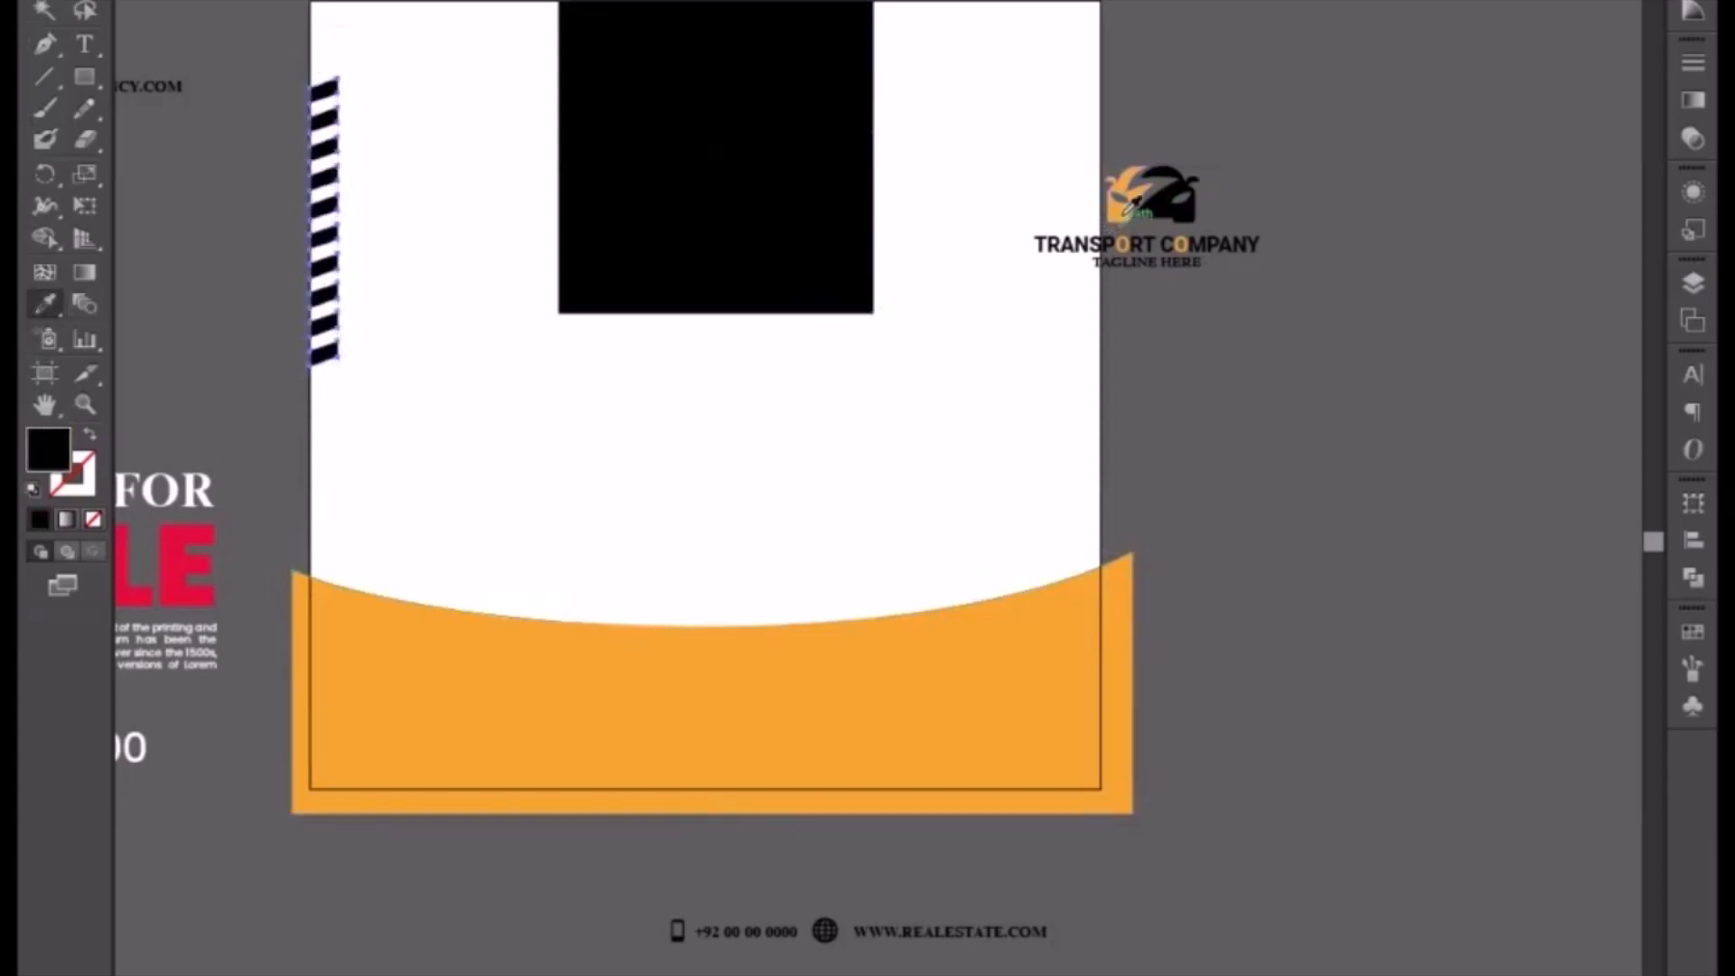
{"action": "left_click", "coordinate": [790, 697]}
{"action": "left_click", "coordinate": [47, 8]}
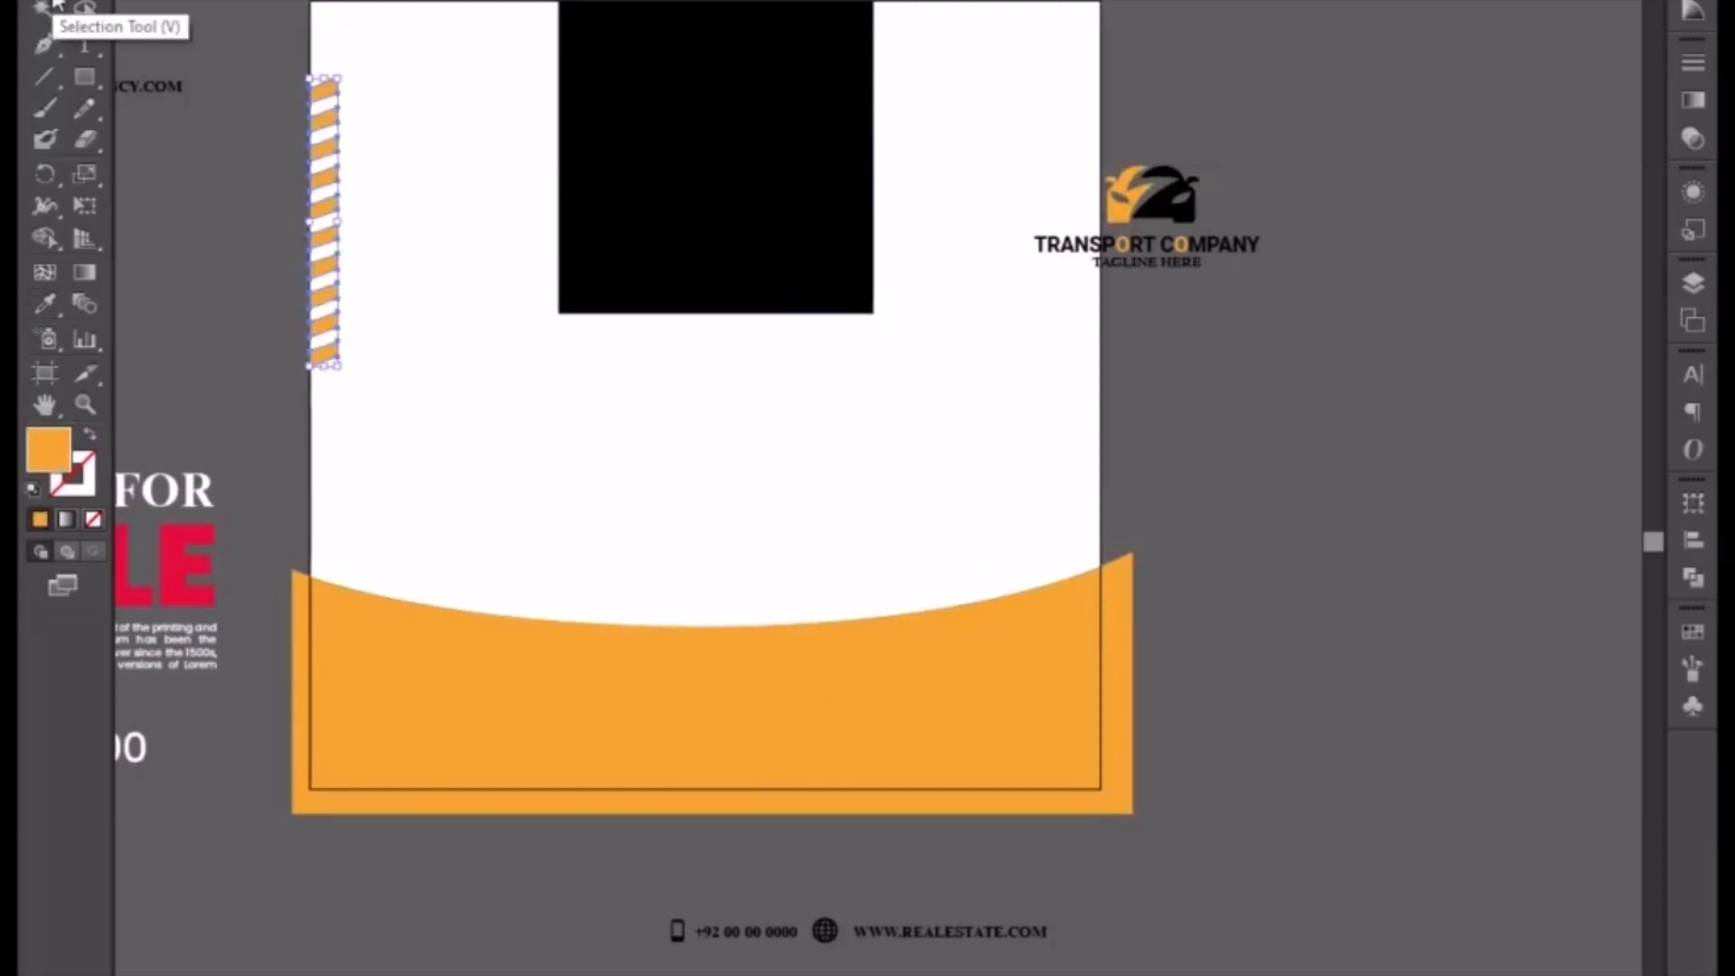
Step: Move the transport company logo into the flyer's top-right corner and nudge it into place
{"action": "left_click", "coordinate": [1143, 247]}
{"action": "left_click_drag", "start_coordinate": [1184, 219], "coordinate": [992, 50]}
{"action": "left_click_drag", "start_coordinate": [854, 114], "coordinate": [885, 99]}
{"action": "left_click_drag", "start_coordinate": [992, 56], "coordinate": [994, 82]}
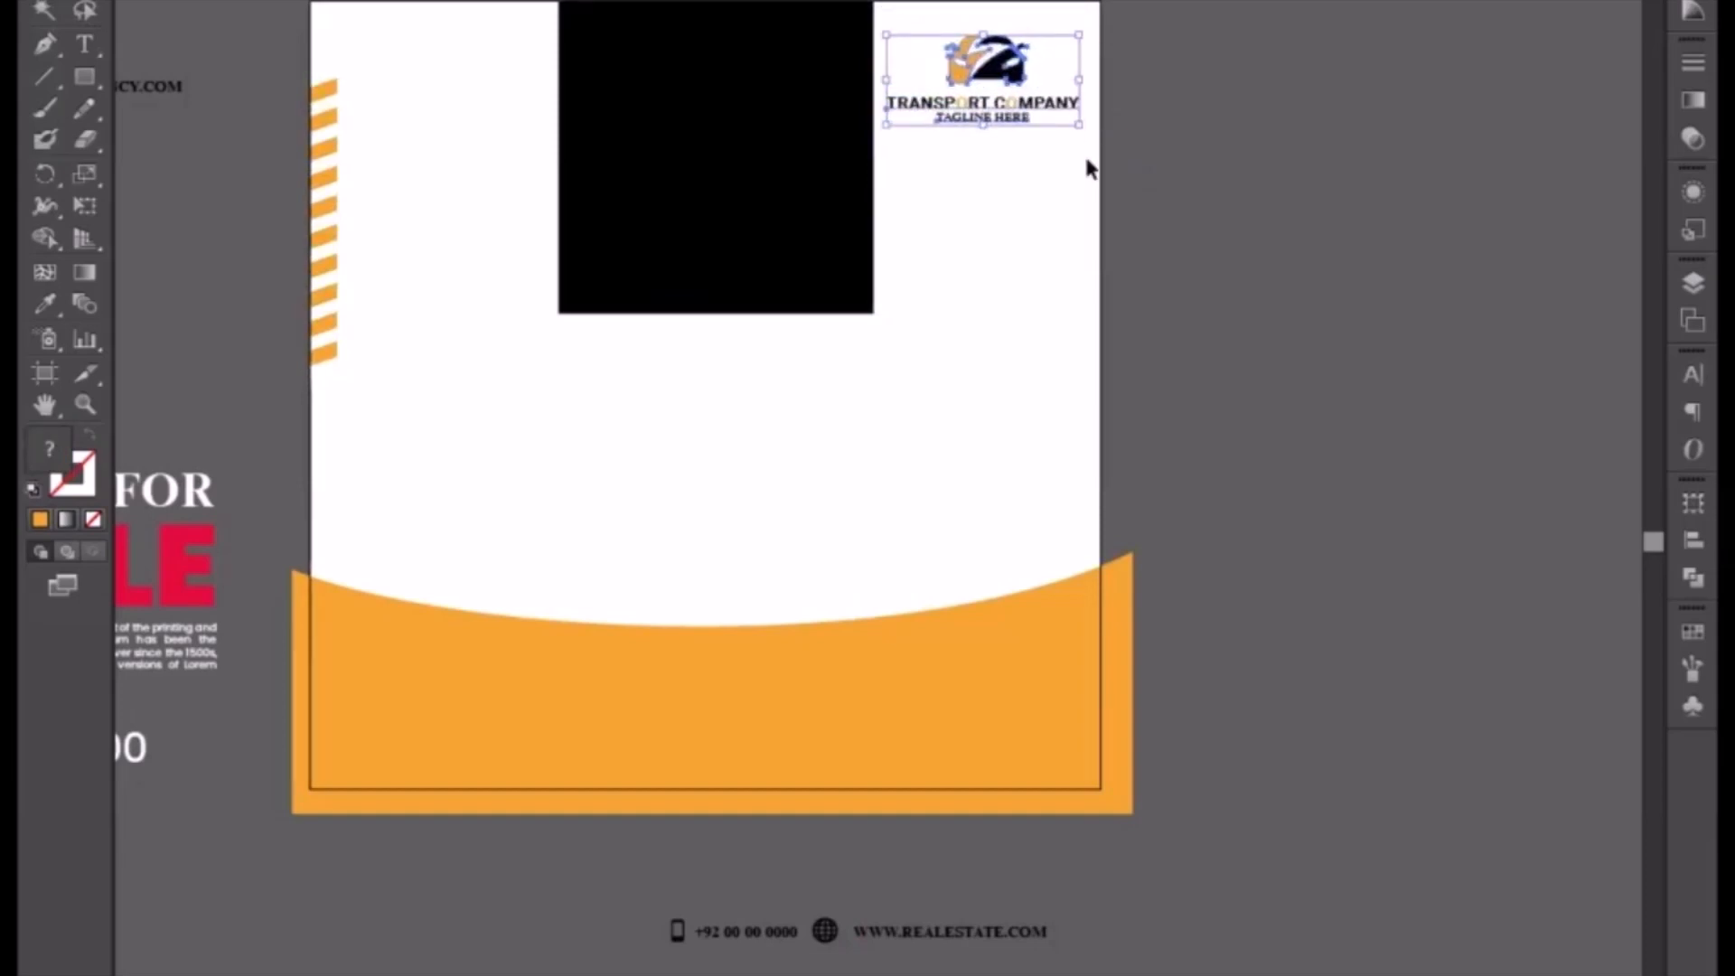
{"action": "key", "text": "Left"}
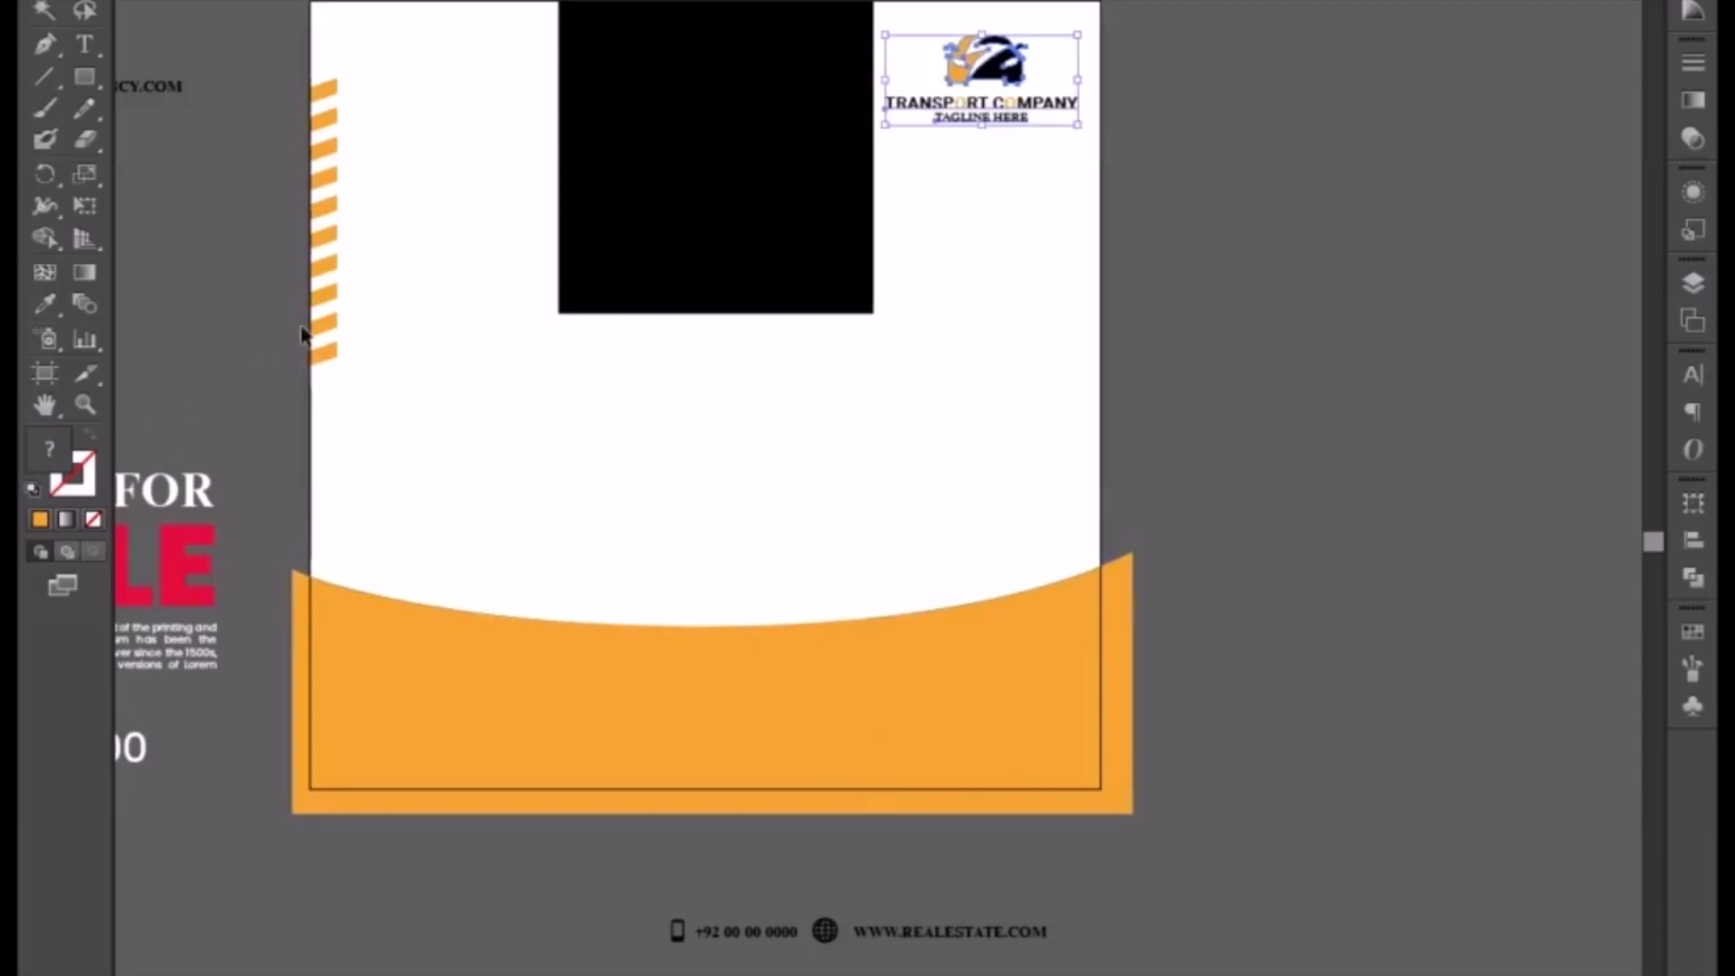
Step: Duplicate the striped bar as a horizontal copy and fill it black using the Eyedropper on the black rectangle
{"action": "left_click", "coordinate": [332, 355]}
{"action": "left_click_drag", "start_coordinate": [321, 337], "coordinate": [723, 383]}
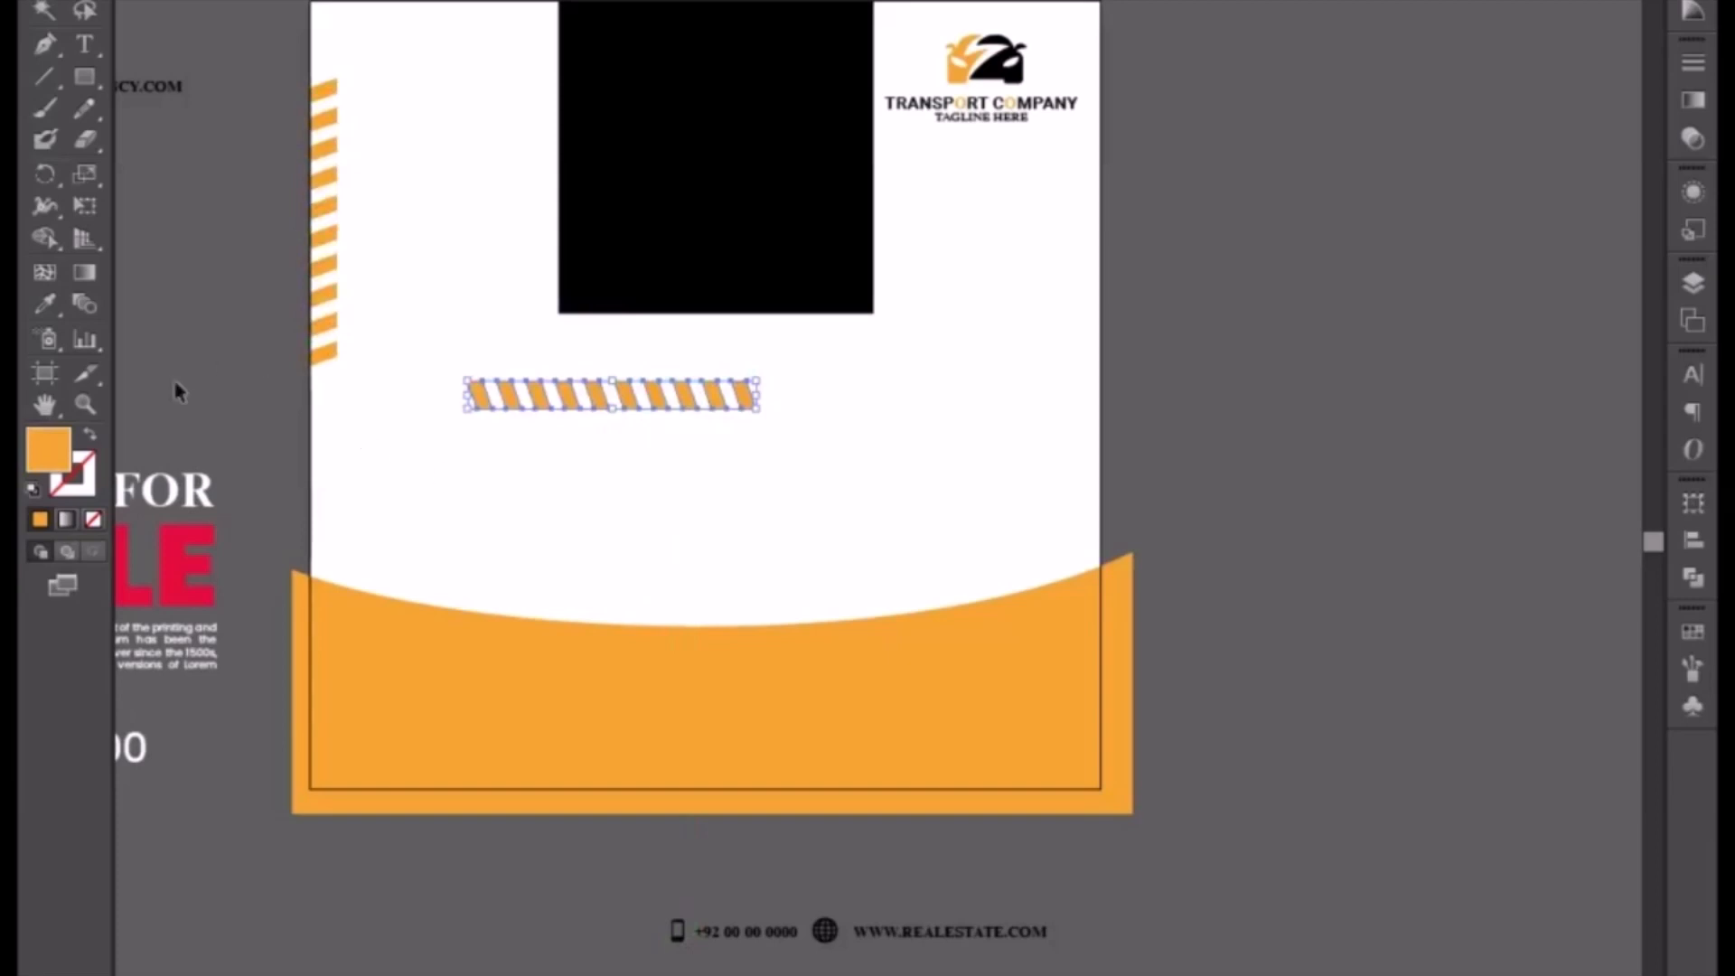
{"action": "key", "text": "i"}
{"action": "left_click", "coordinate": [710, 221]}
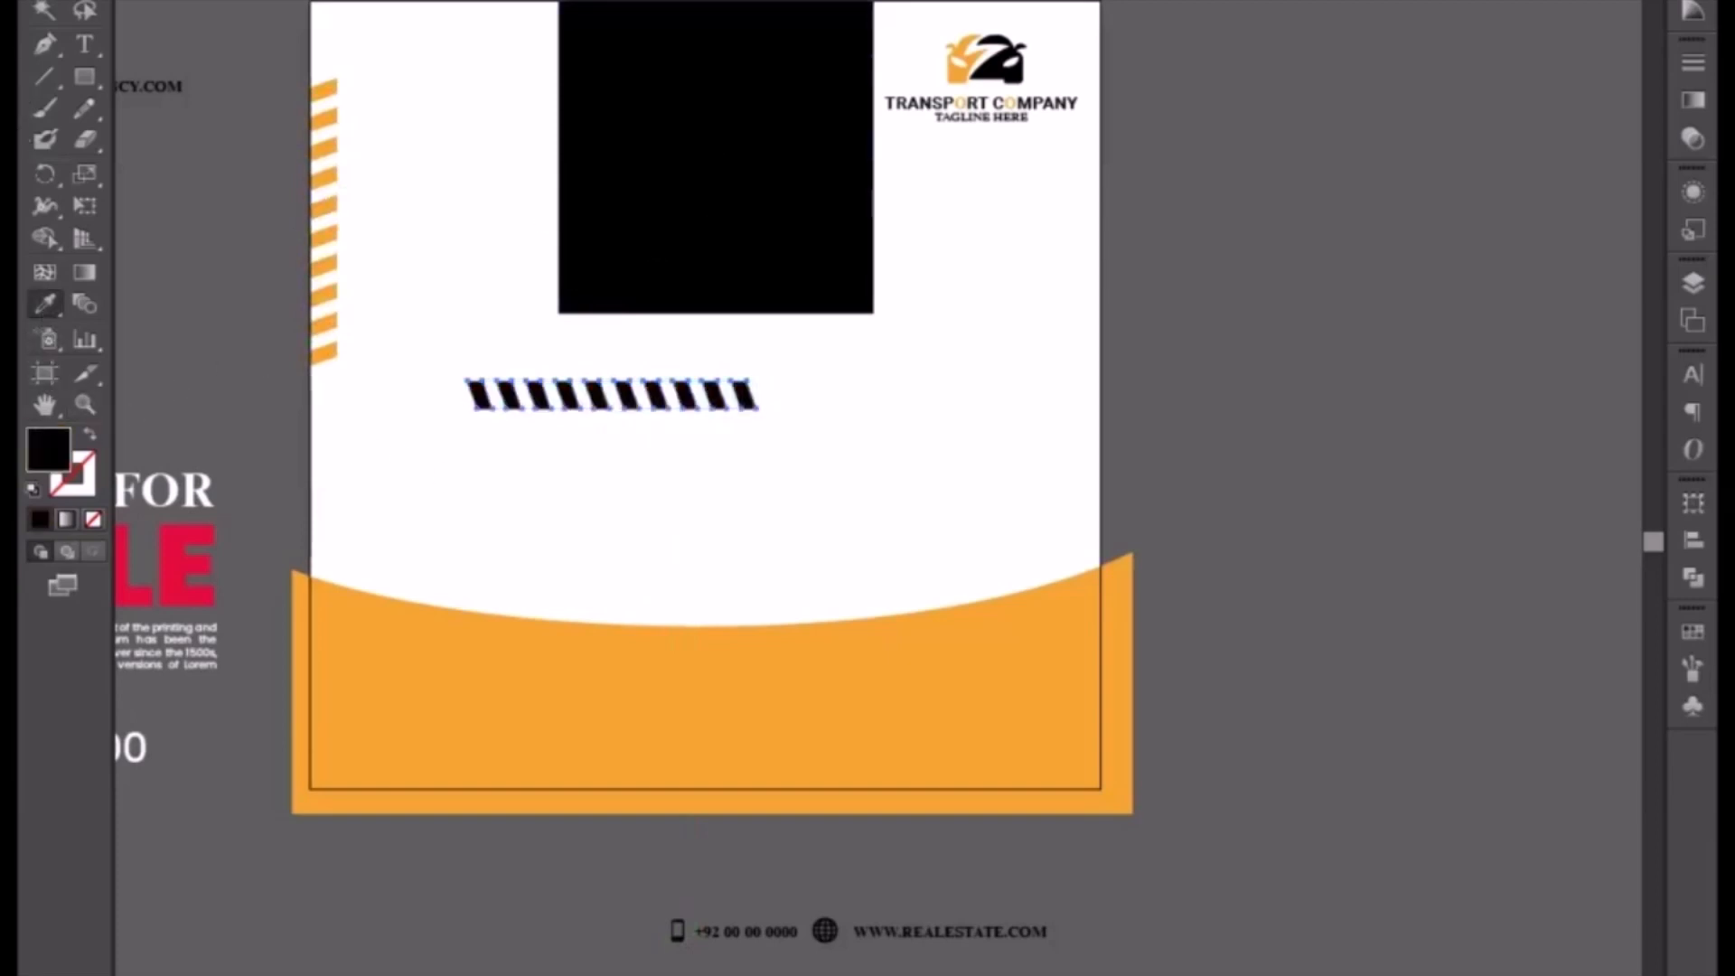
Step: Move the black striped bar to the footer's bottom-right corner and bring it to the front
{"action": "left_click_drag", "start_coordinate": [630, 417], "coordinate": [925, 779]}
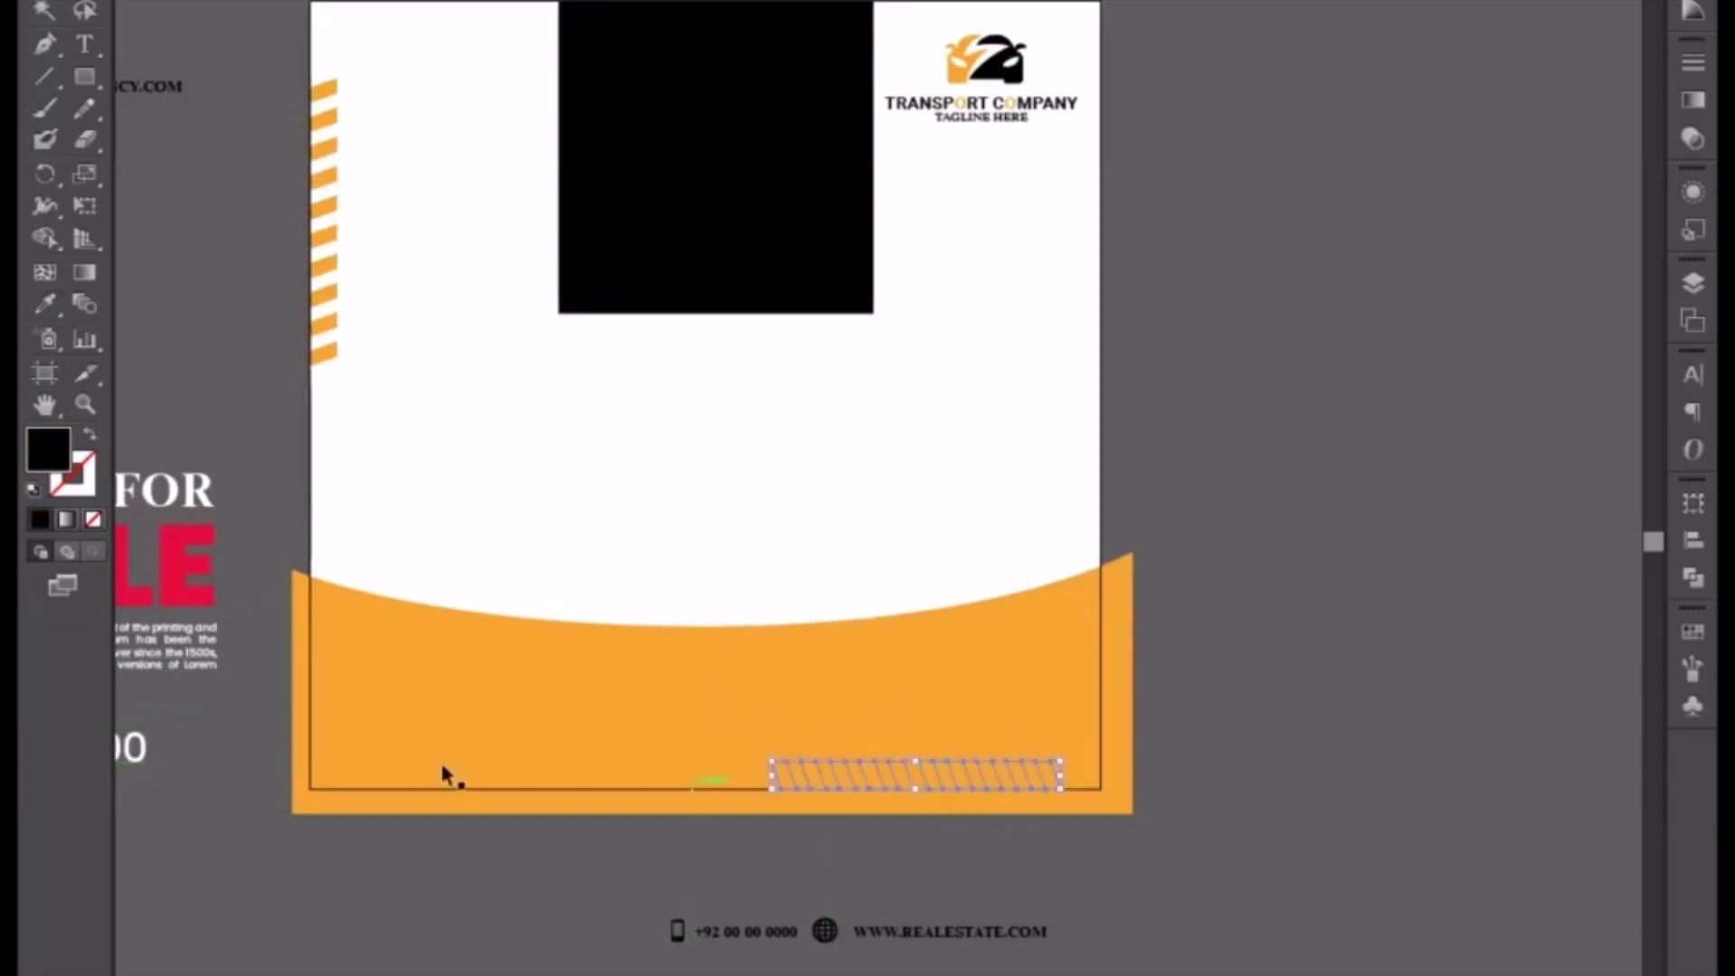
{"action": "right_click", "coordinate": [858, 802]}
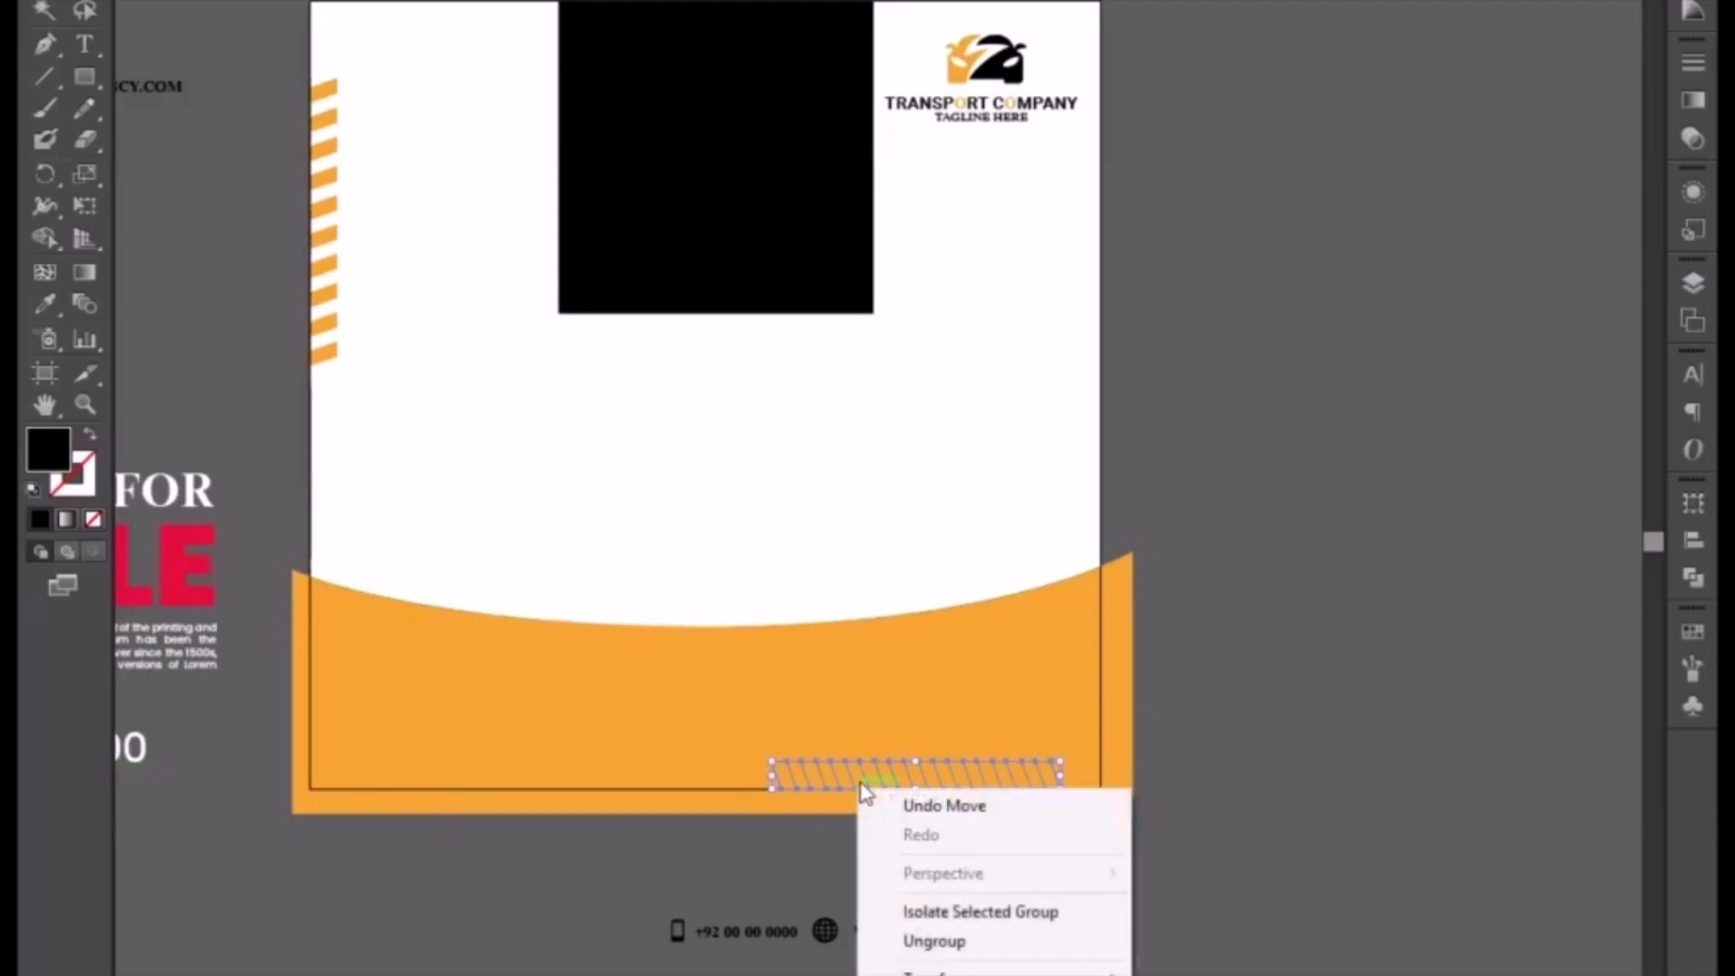
{"action": "left_click", "coordinate": [1202, 975]}
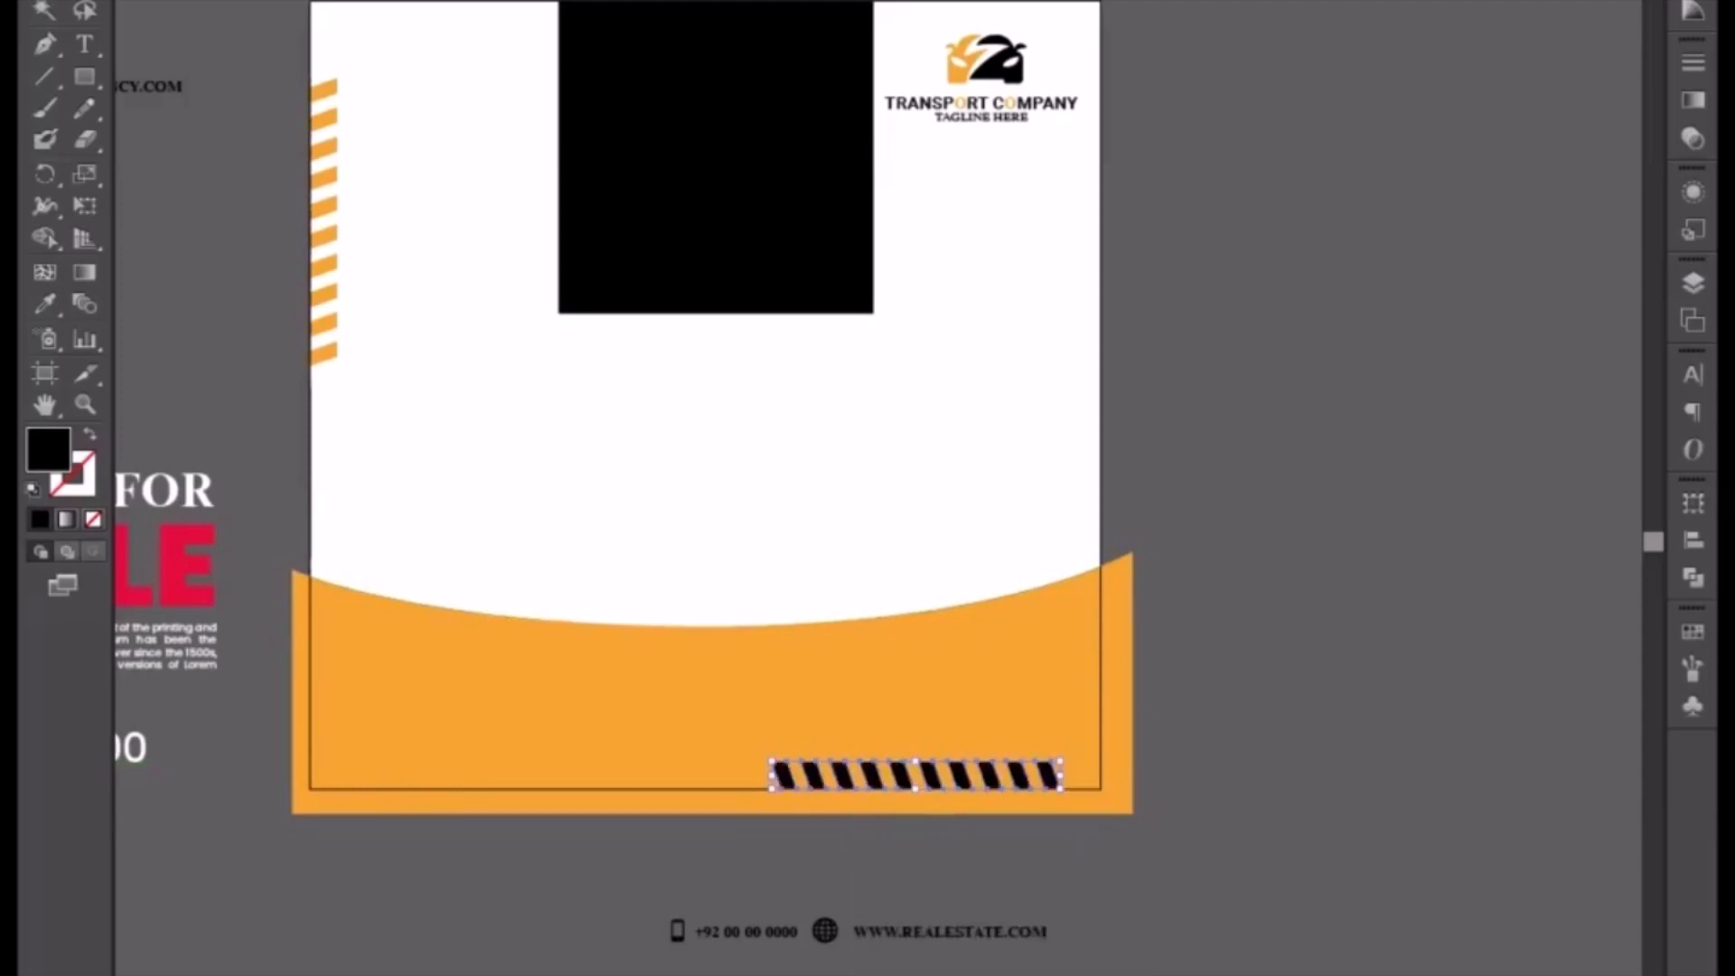
{"action": "left_click", "coordinate": [857, 840]}
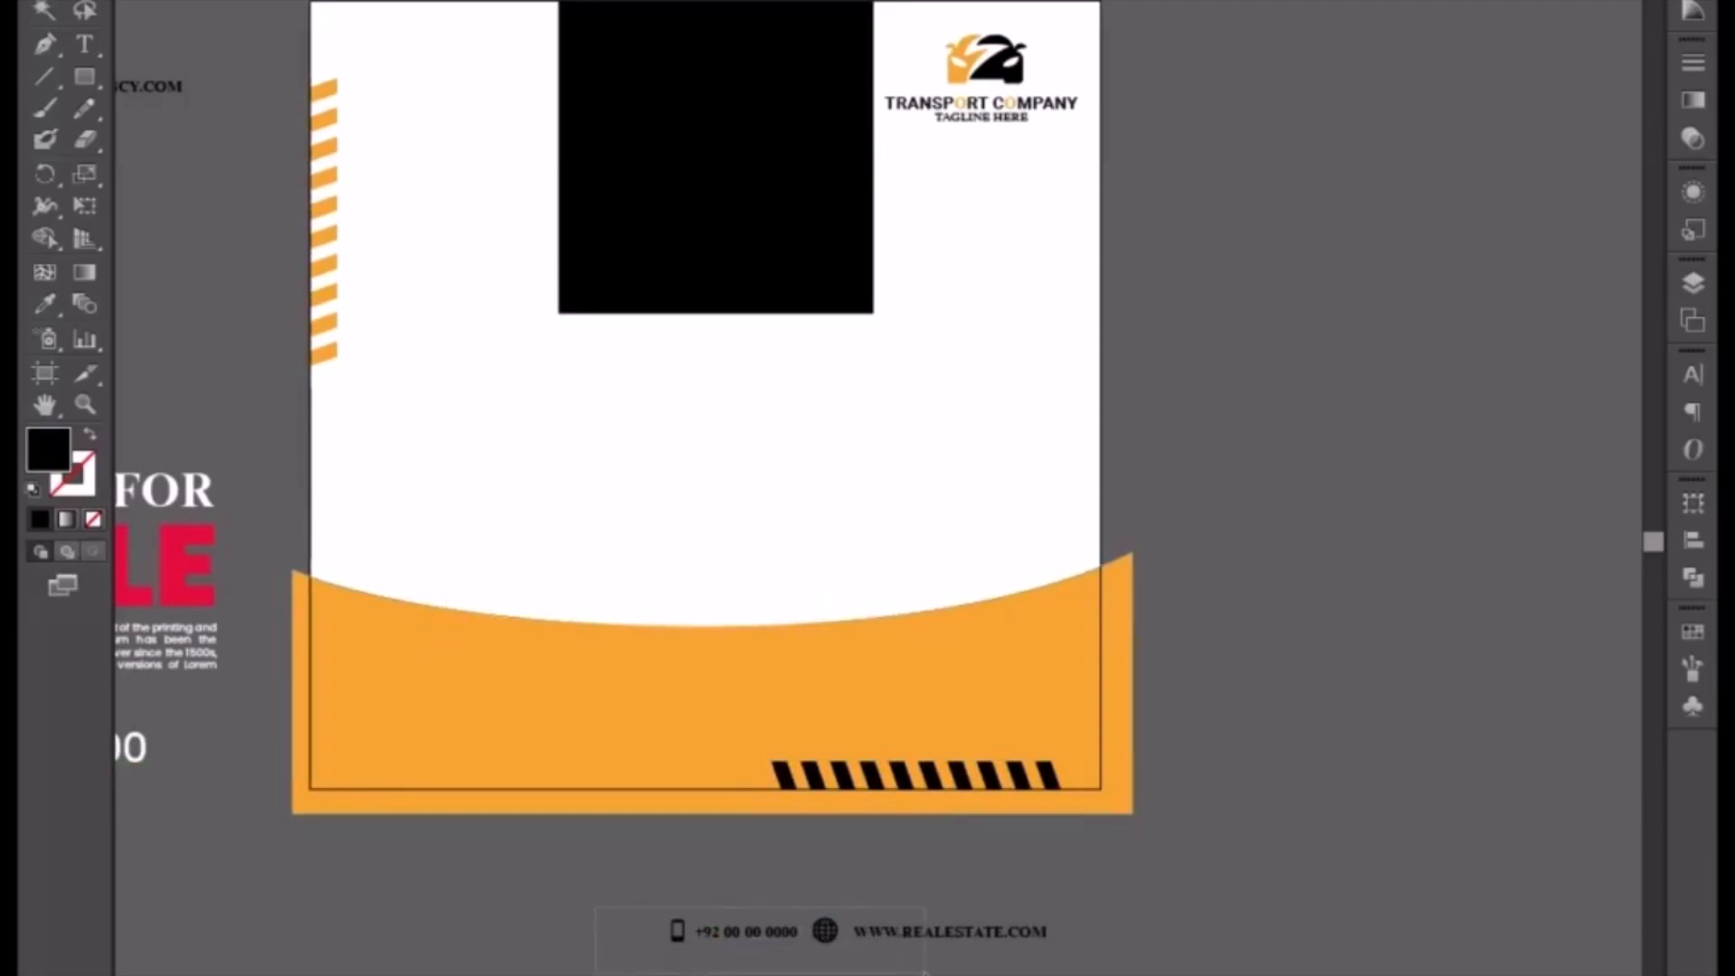
Step: Move the phone number and website contact line into the footer's bottom-left and nudge it into position
{"action": "left_click_drag", "start_coordinate": [926, 973], "coordinate": [927, 974]}
{"action": "left_click_drag", "start_coordinate": [600, 948], "coordinate": [784, 880]}
{"action": "key", "text": "ctrl+plus"}
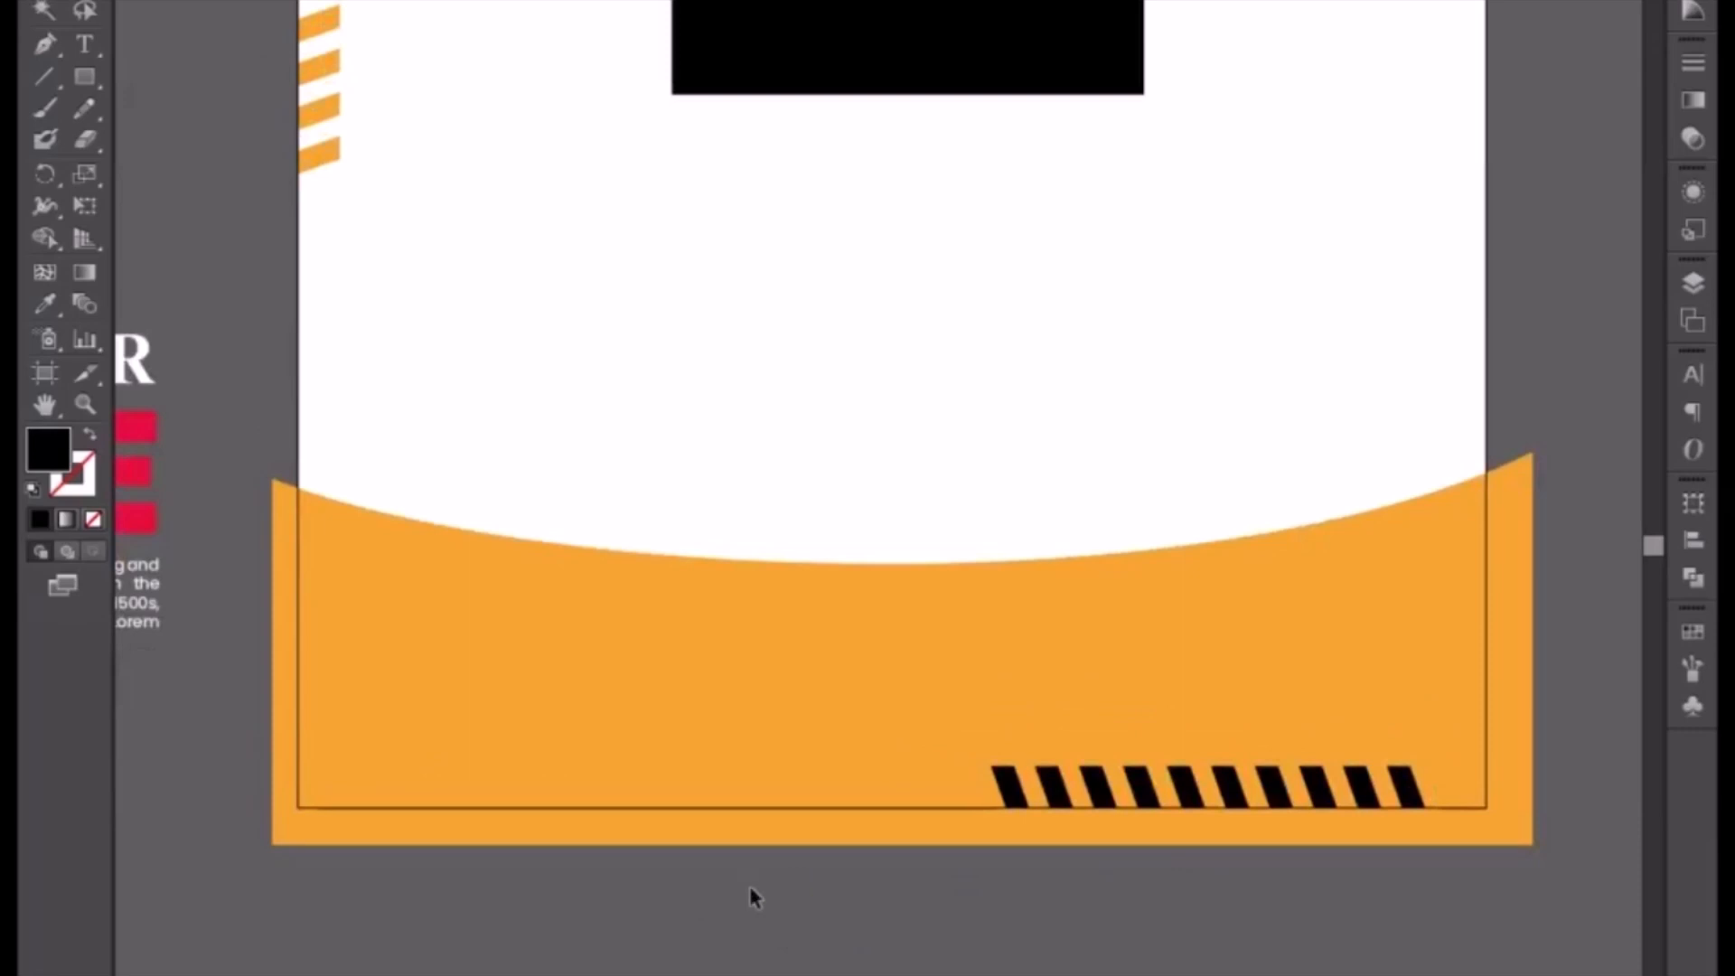
{"action": "left_click_drag", "start_coordinate": [912, 974], "coordinate": [562, 774]}
{"action": "right_click", "coordinate": [561, 775]}
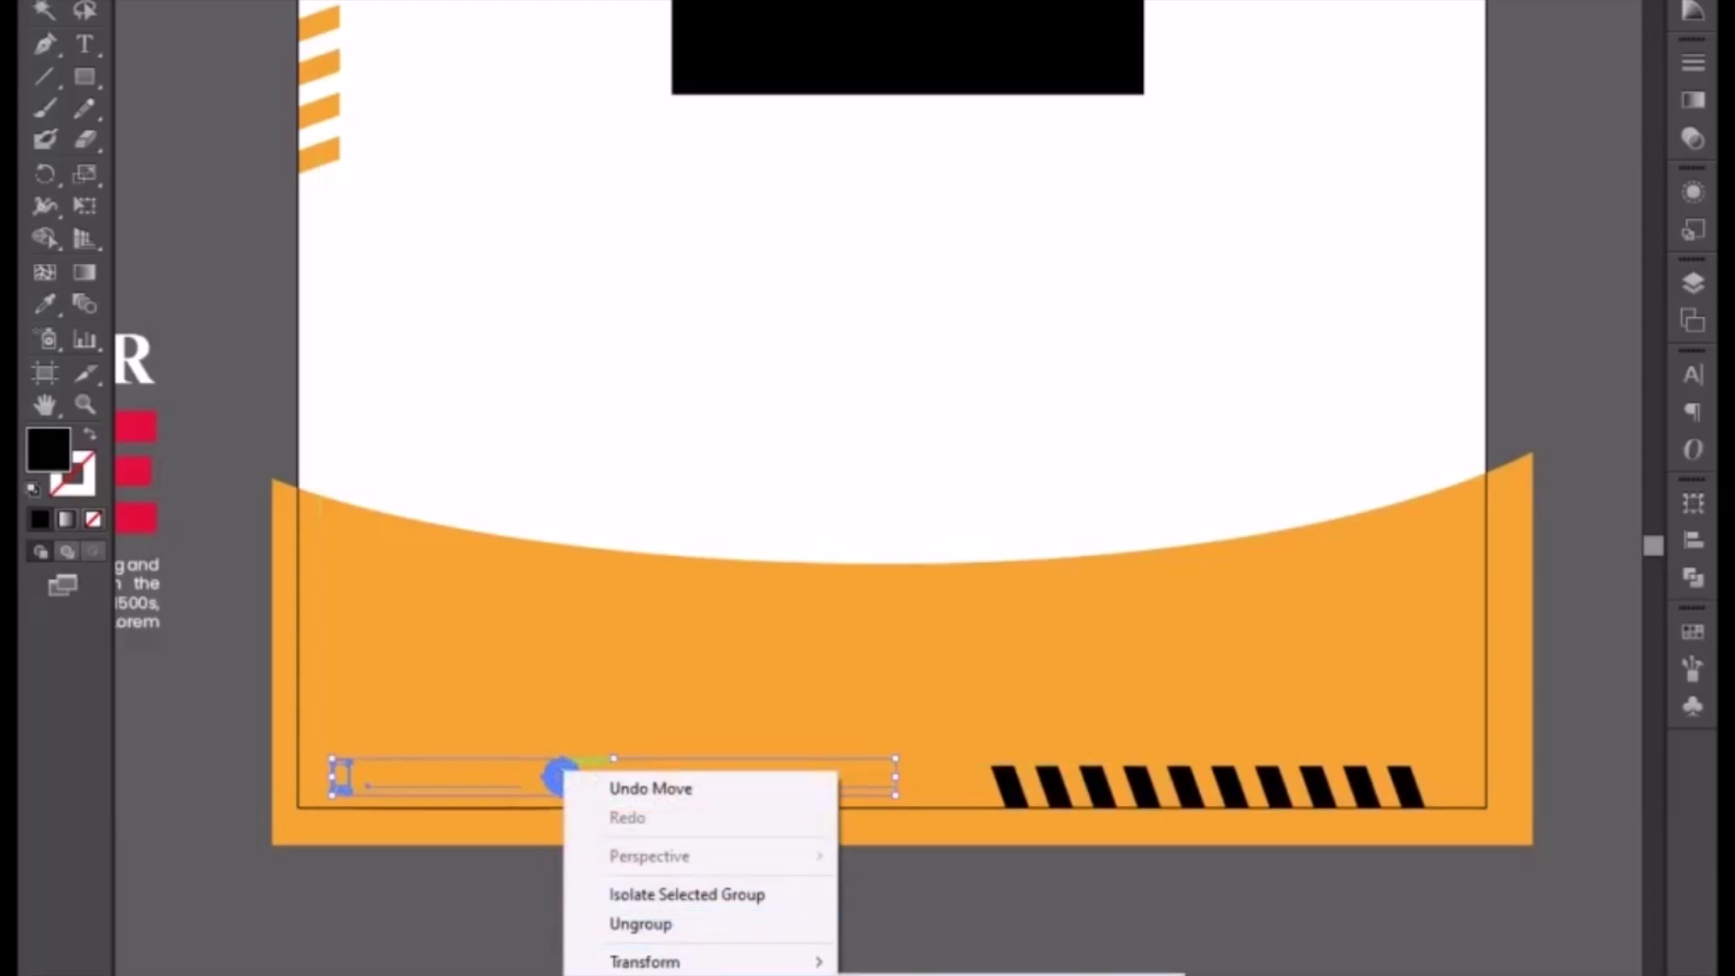
{"action": "key", "text": "Escape"}
{"action": "key", "text": "Up"}
{"action": "key", "text": "Up"}
{"action": "key", "text": "Up"}
{"action": "key", "text": "Up"}
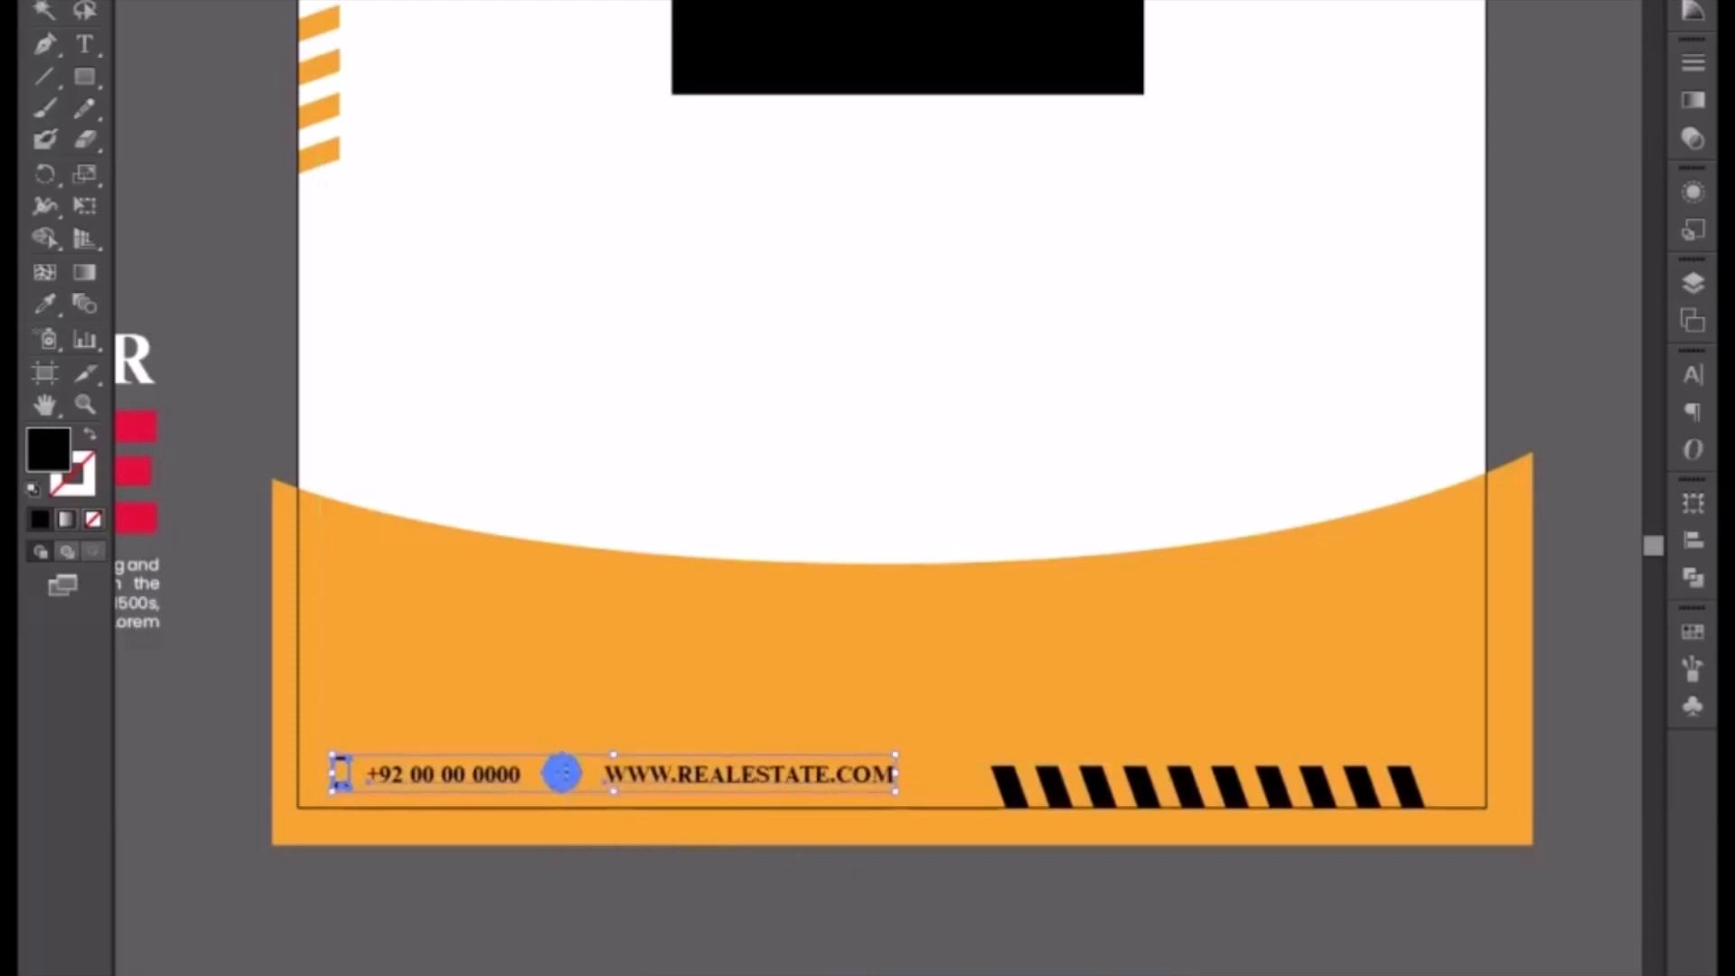
{"action": "key", "text": "Right"}
{"action": "key", "text": "Right"}
{"action": "key", "text": "Right"}
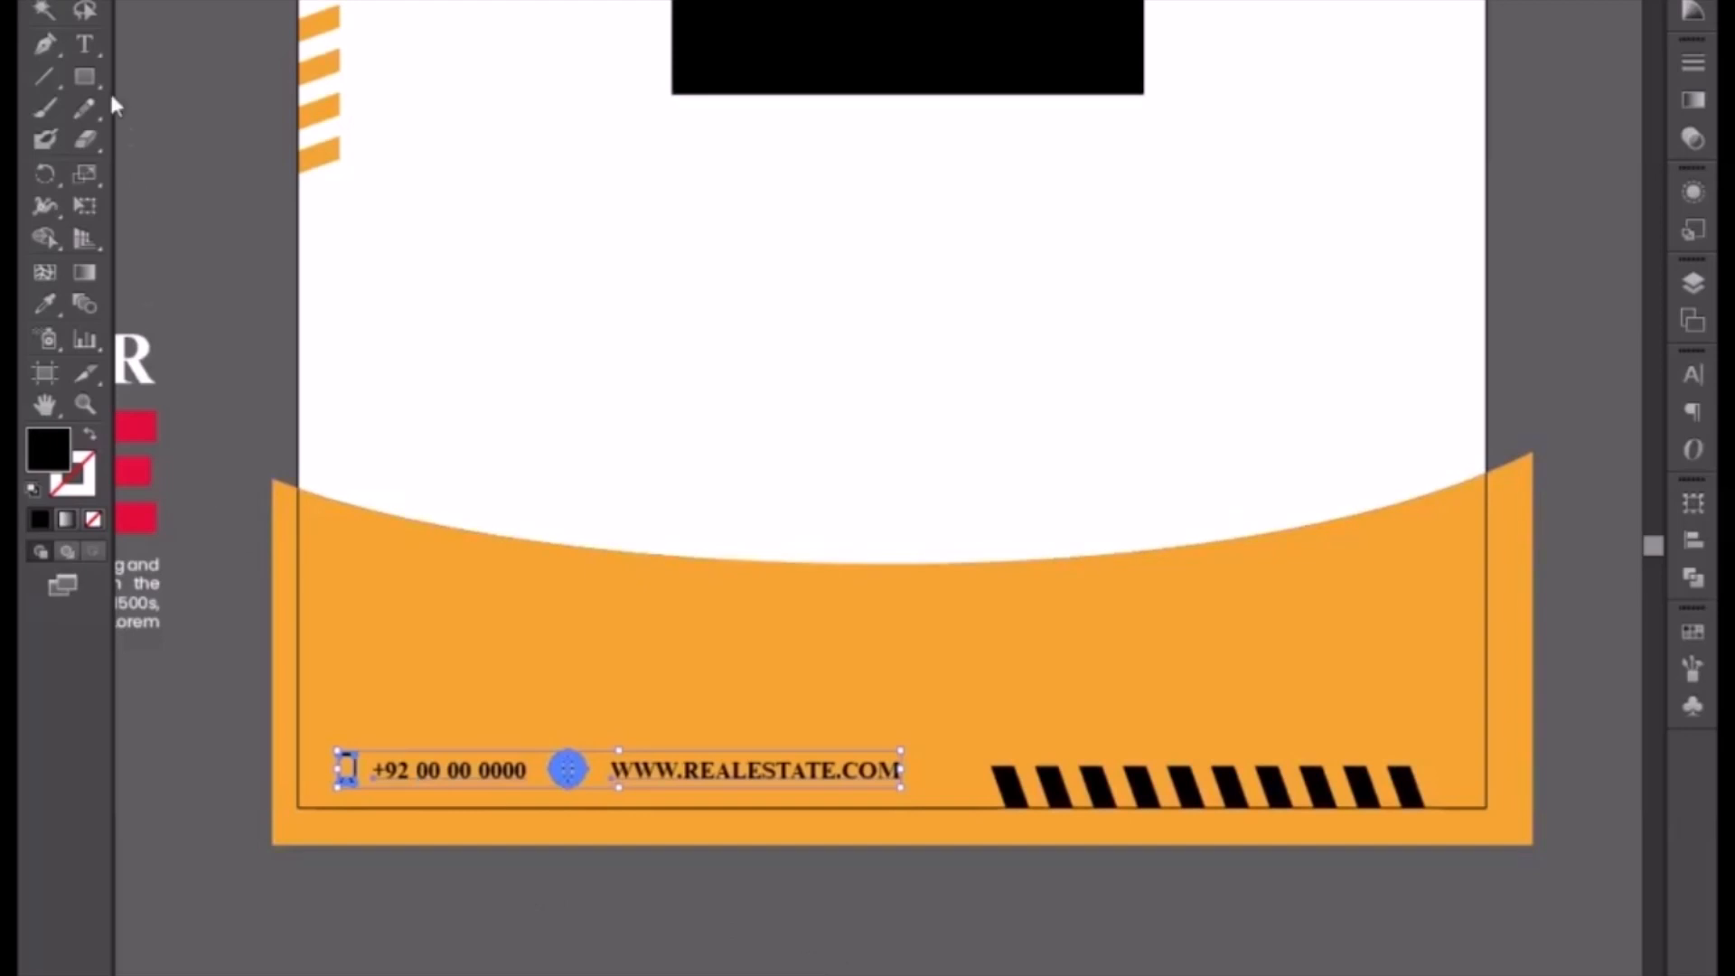
{"action": "left_click_drag", "start_coordinate": [90, 77], "coordinate": [187, 145]}
{"action": "left_click", "coordinate": [316, 562]}
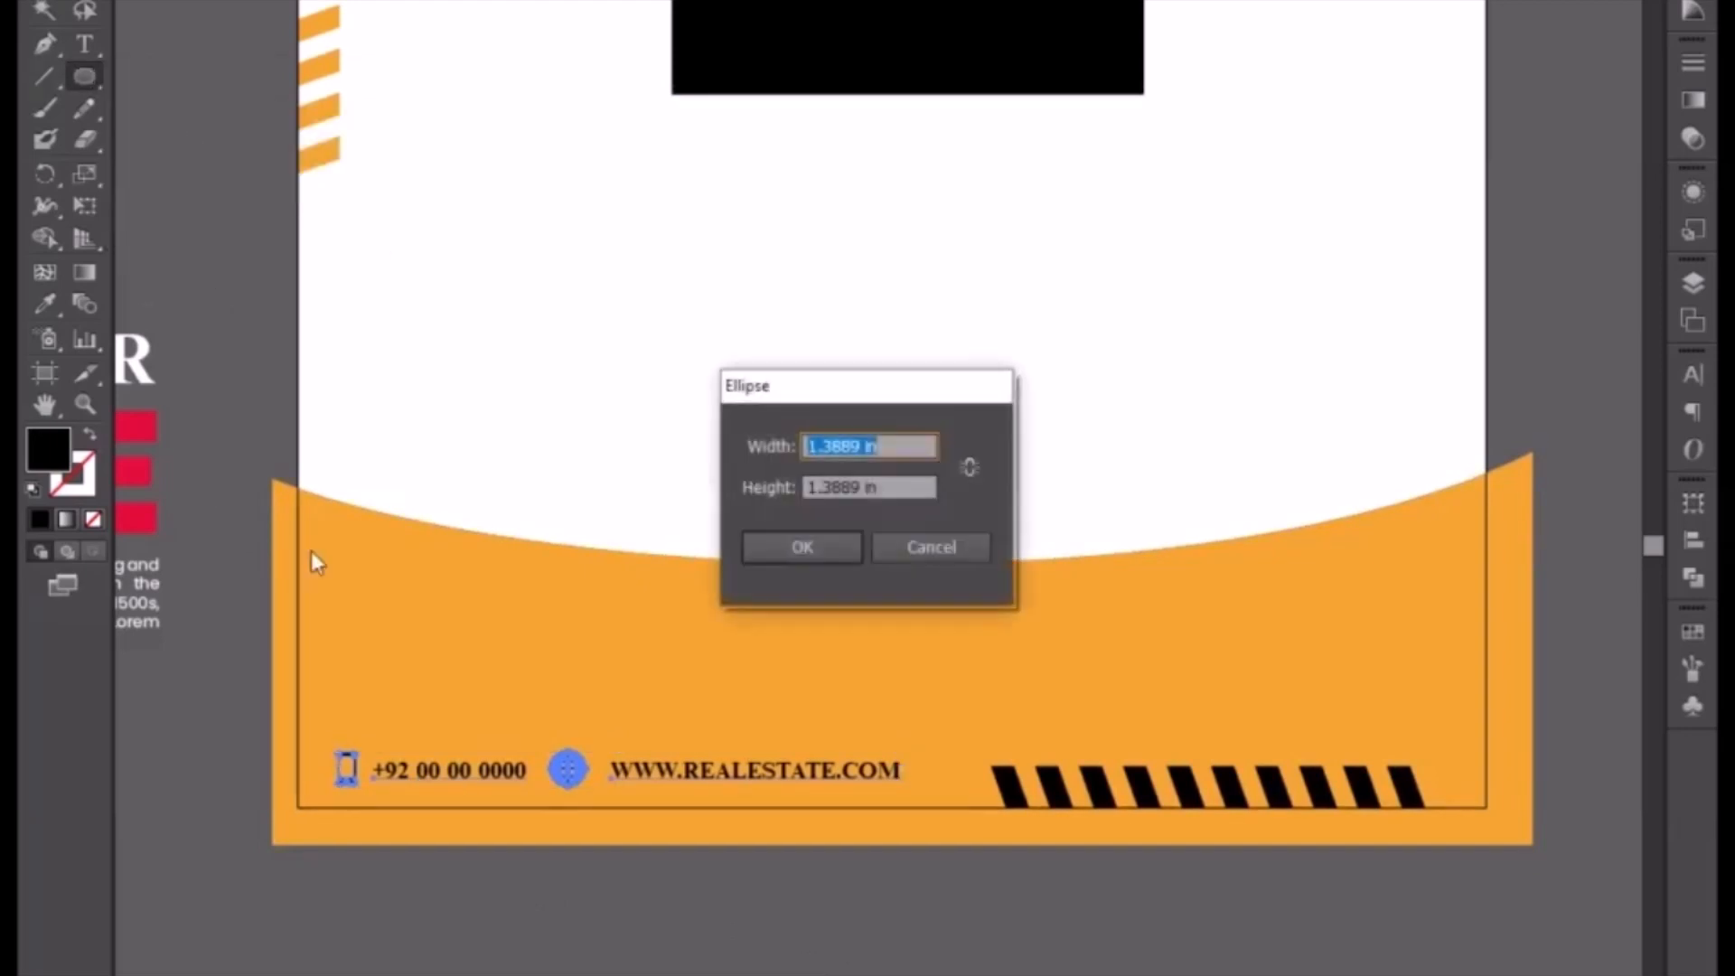
{"action": "left_click", "coordinate": [930, 548]}
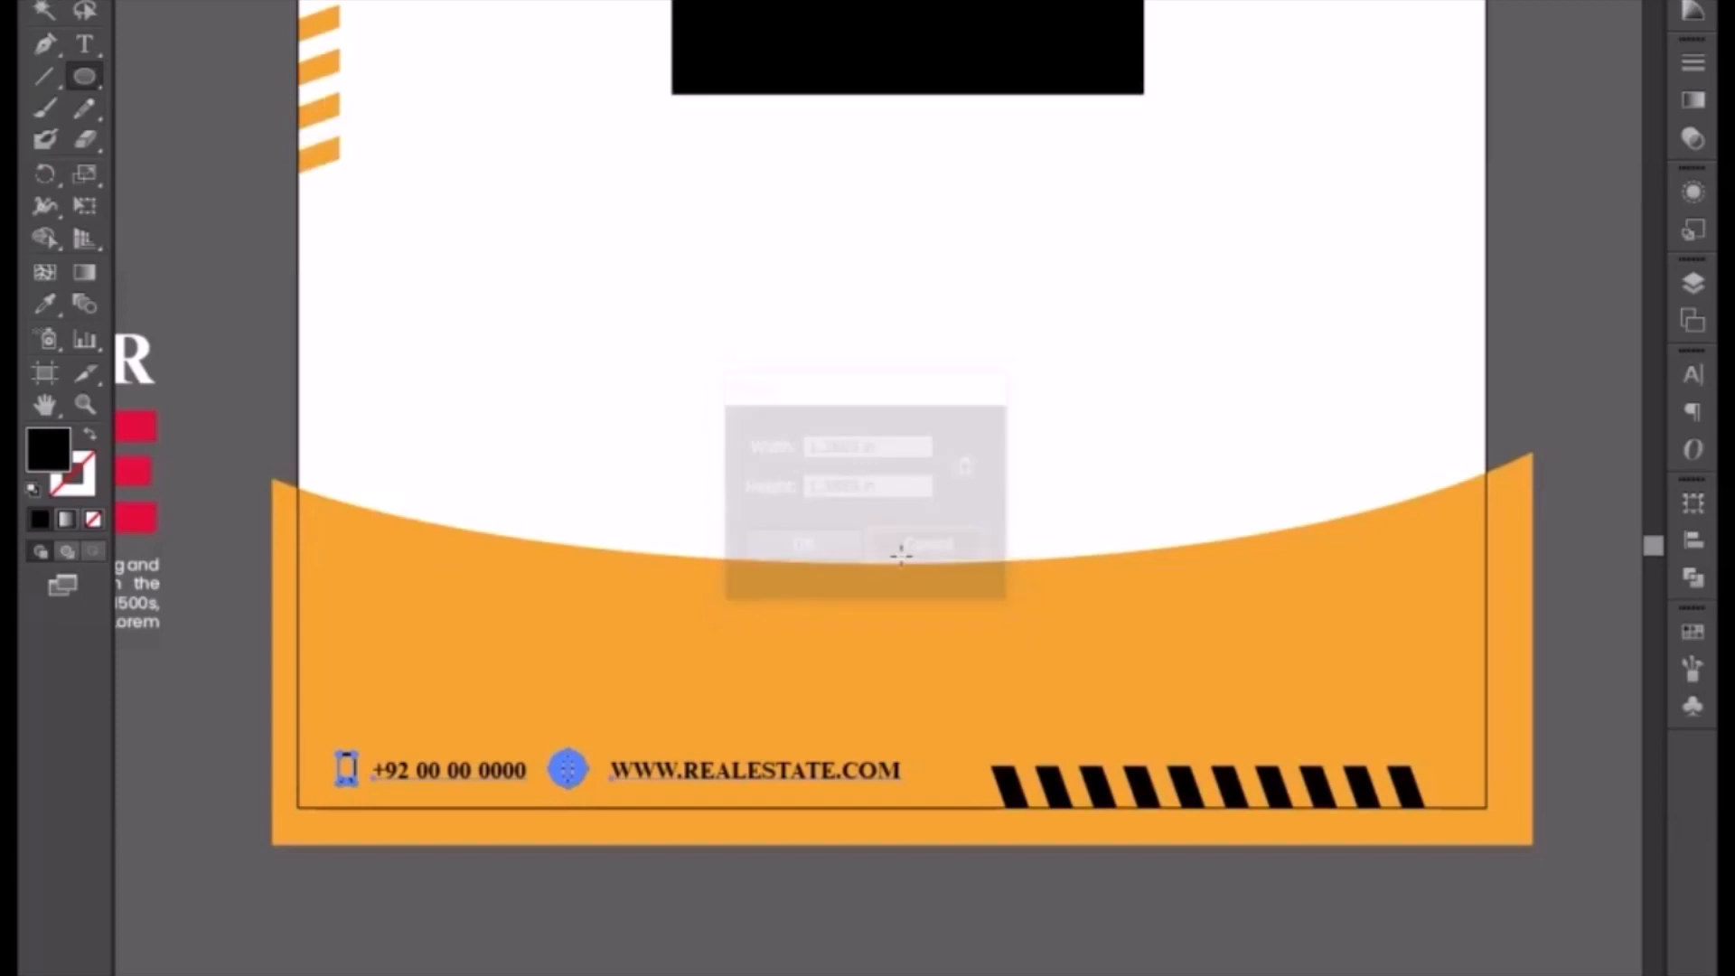
Step: Draw a short horizontal line with the Pen tool above the contact line and swap fill to stroke
{"action": "left_click", "coordinate": [33, 56]}
{"action": "left_click", "coordinate": [343, 679]}
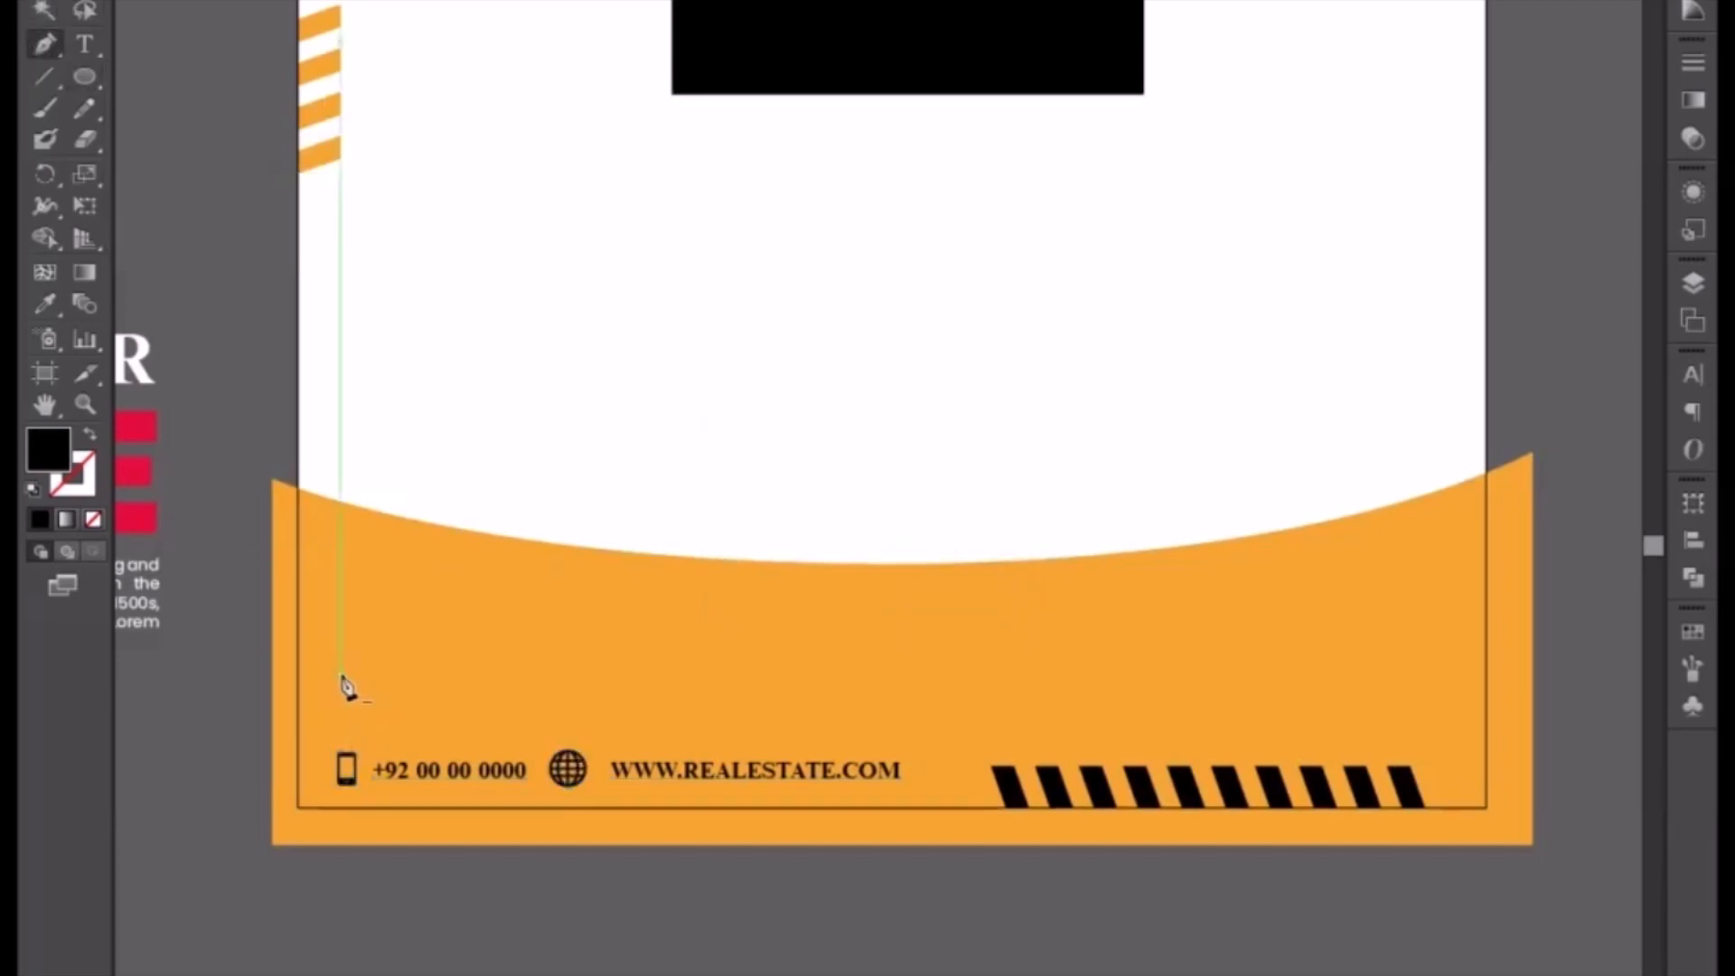
{"action": "left_click", "coordinate": [571, 673]}
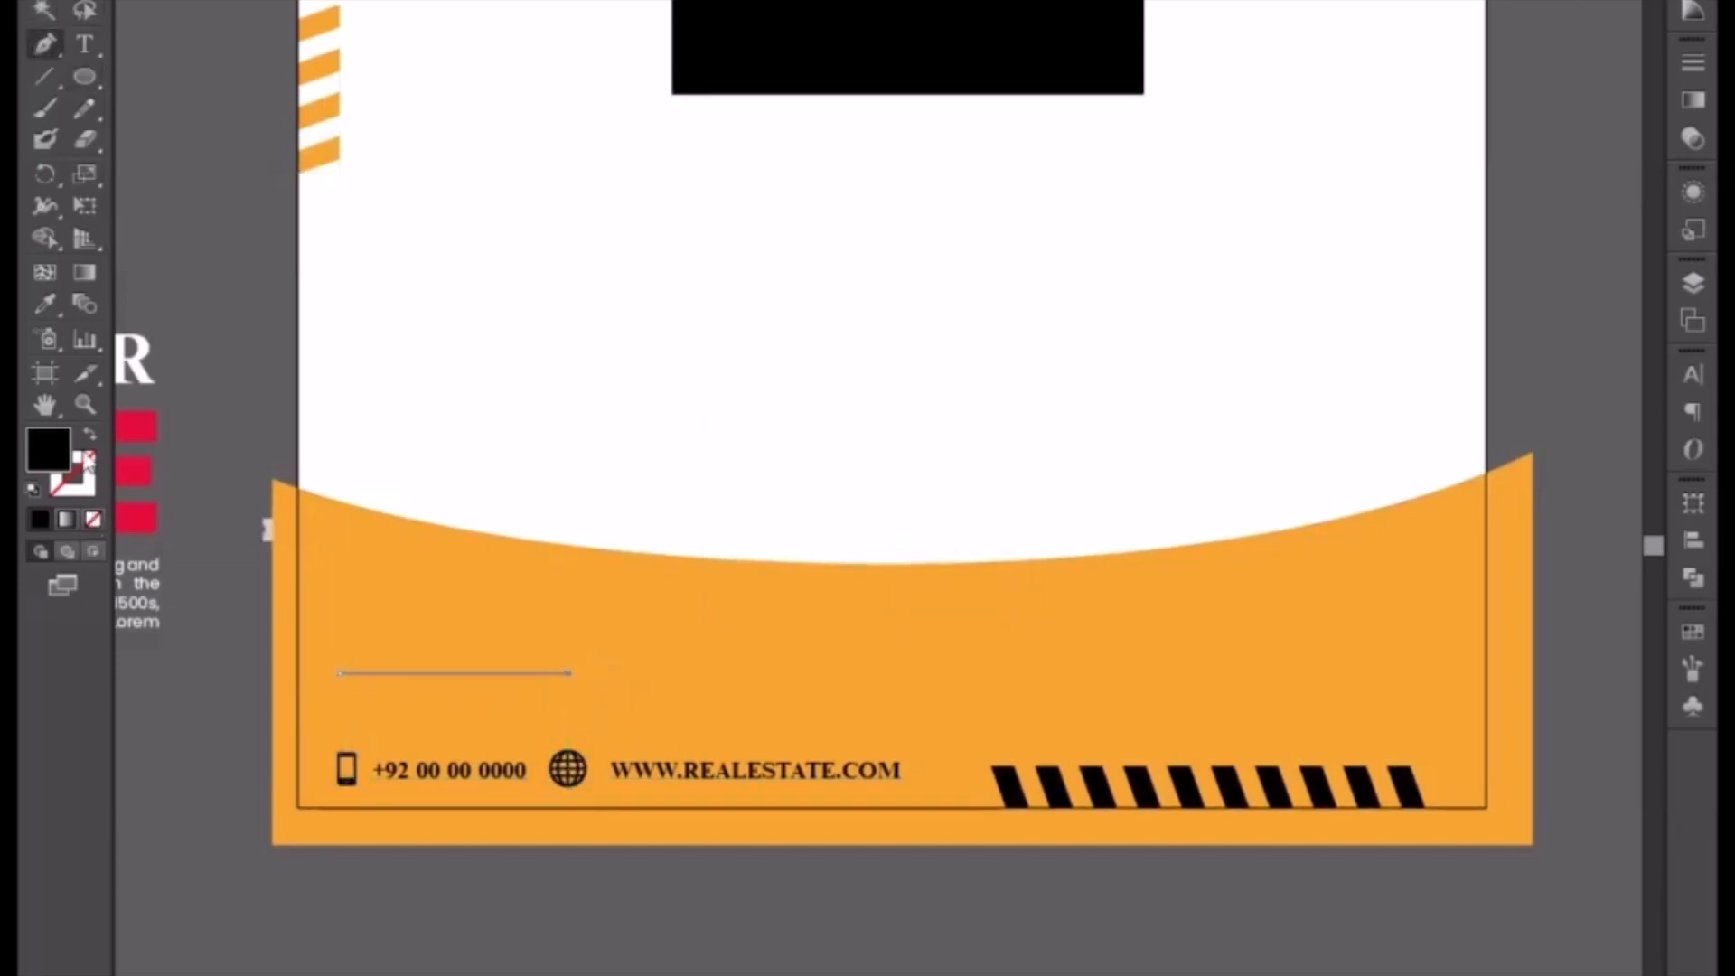
{"action": "key", "text": "shift+x"}
{"action": "key", "text": "v"}
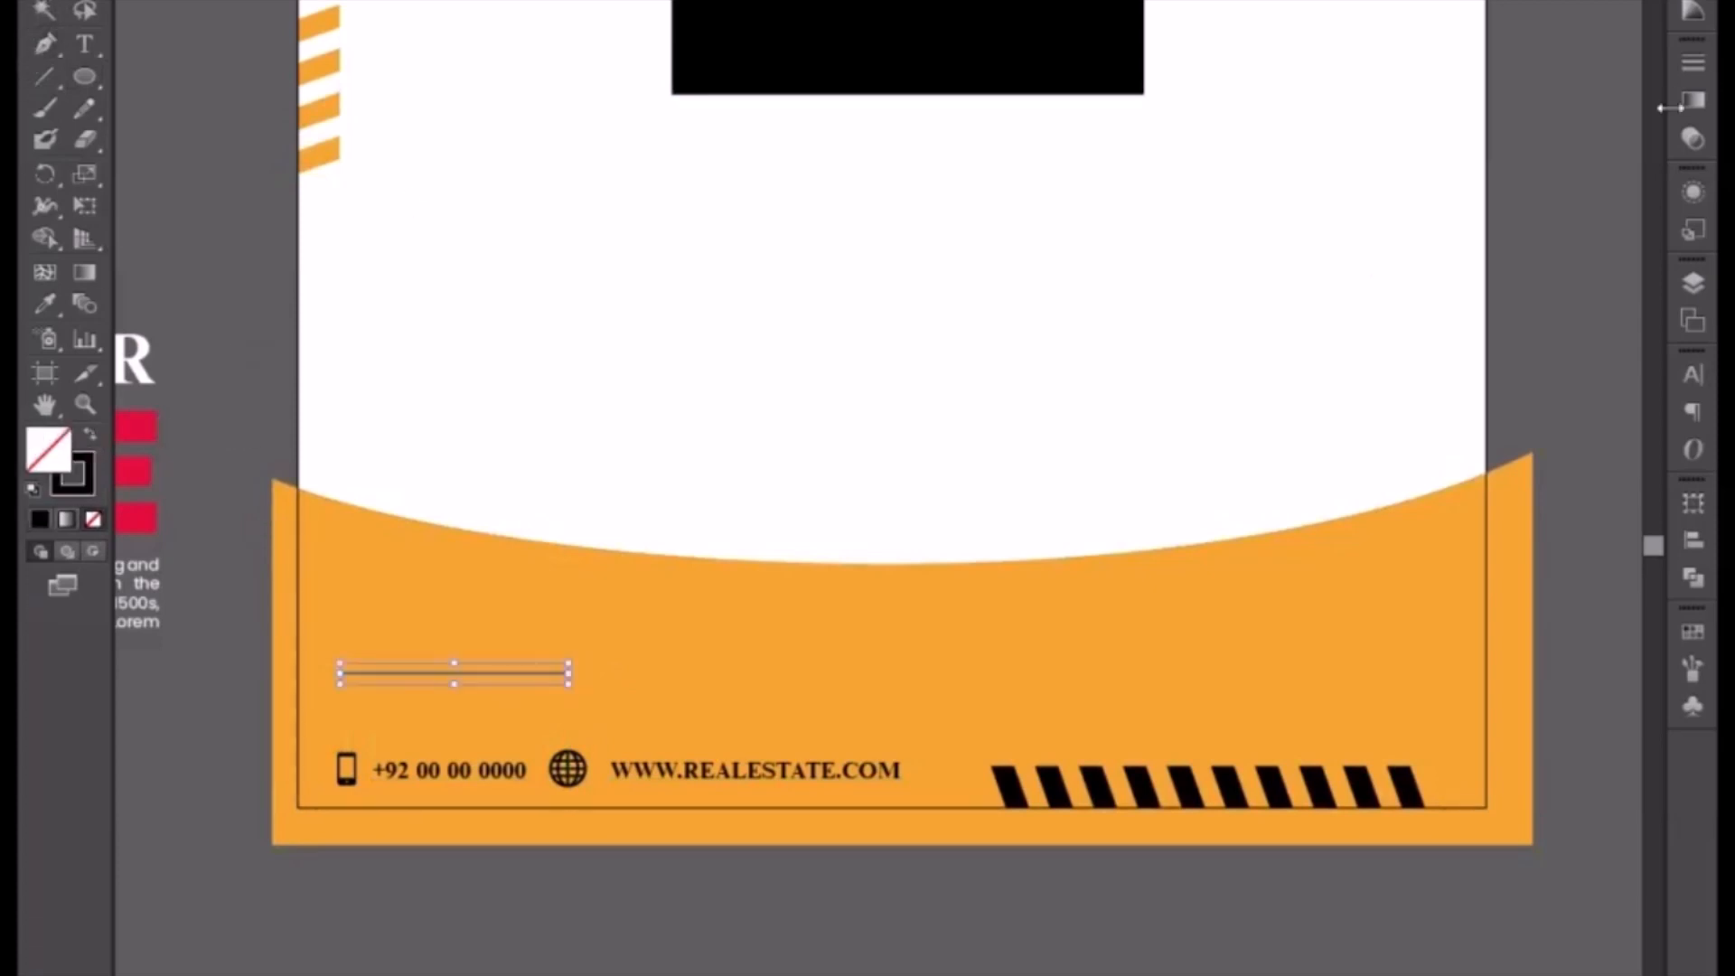
Step: Set the line's stroke weight to 28 pt with round caps
{"action": "left_click", "coordinate": [1695, 60]}
{"action": "left_click", "coordinate": [1481, 80]}
{"action": "scroll", "coordinate": [1481, 81], "scroll_direction": "up", "scroll_amount": 7}
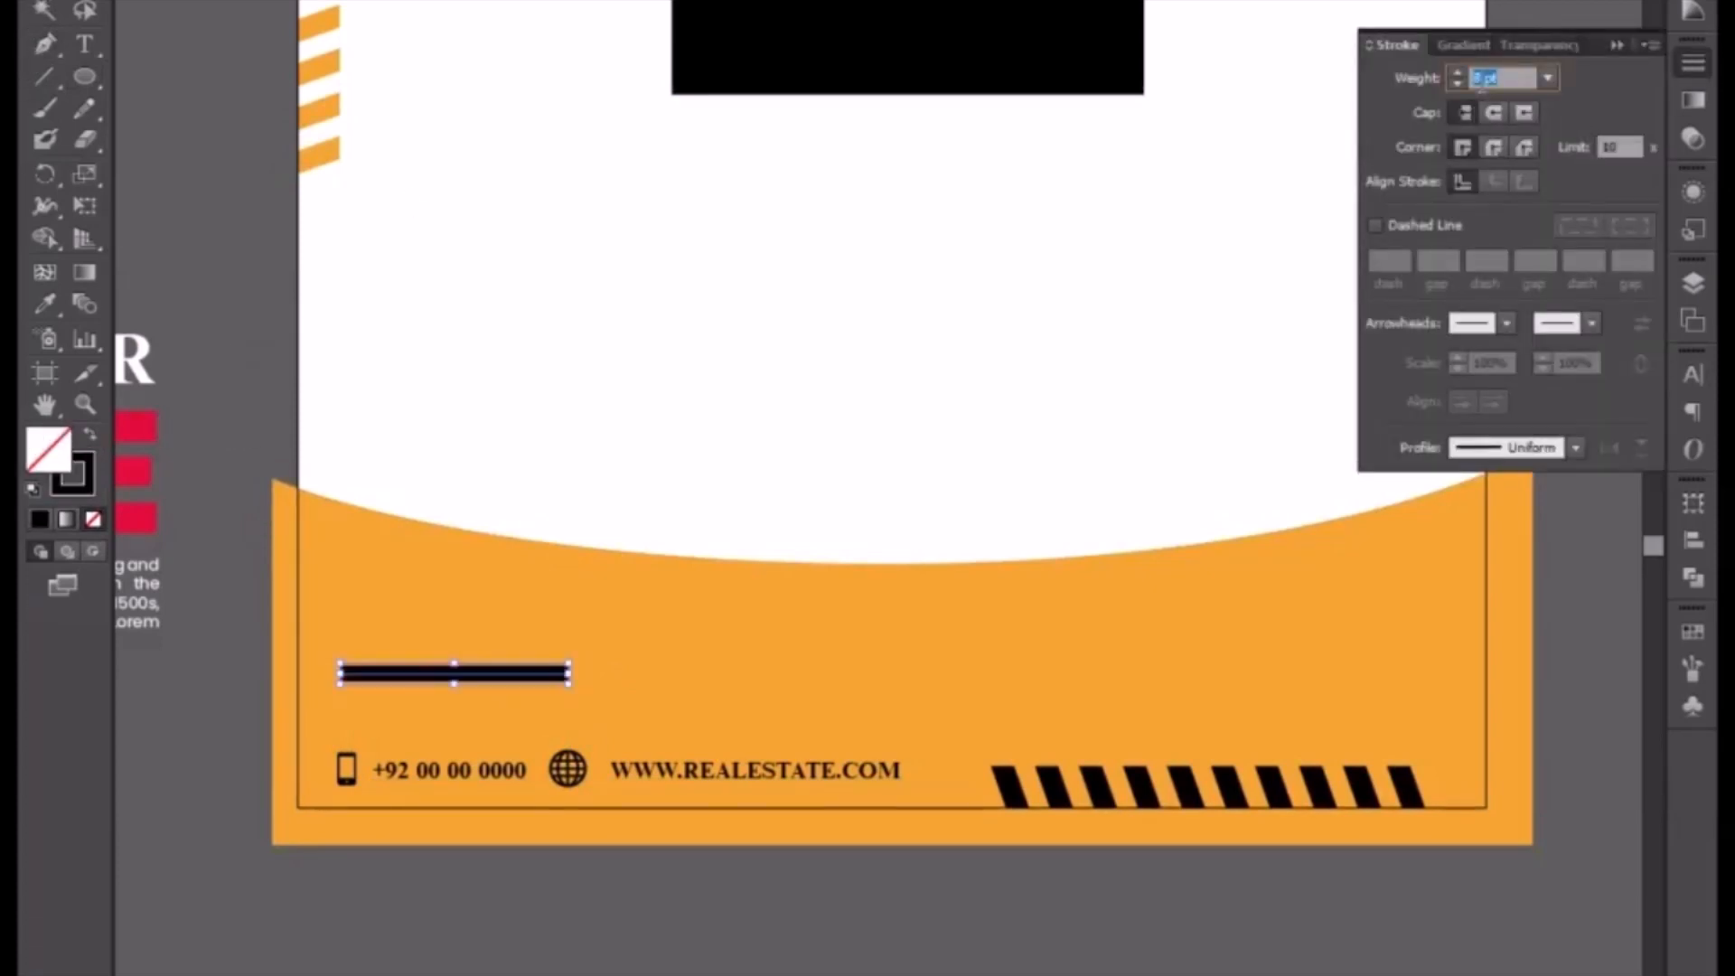
{"action": "scroll", "coordinate": [1480, 82], "scroll_direction": "up", "scroll_amount": 15}
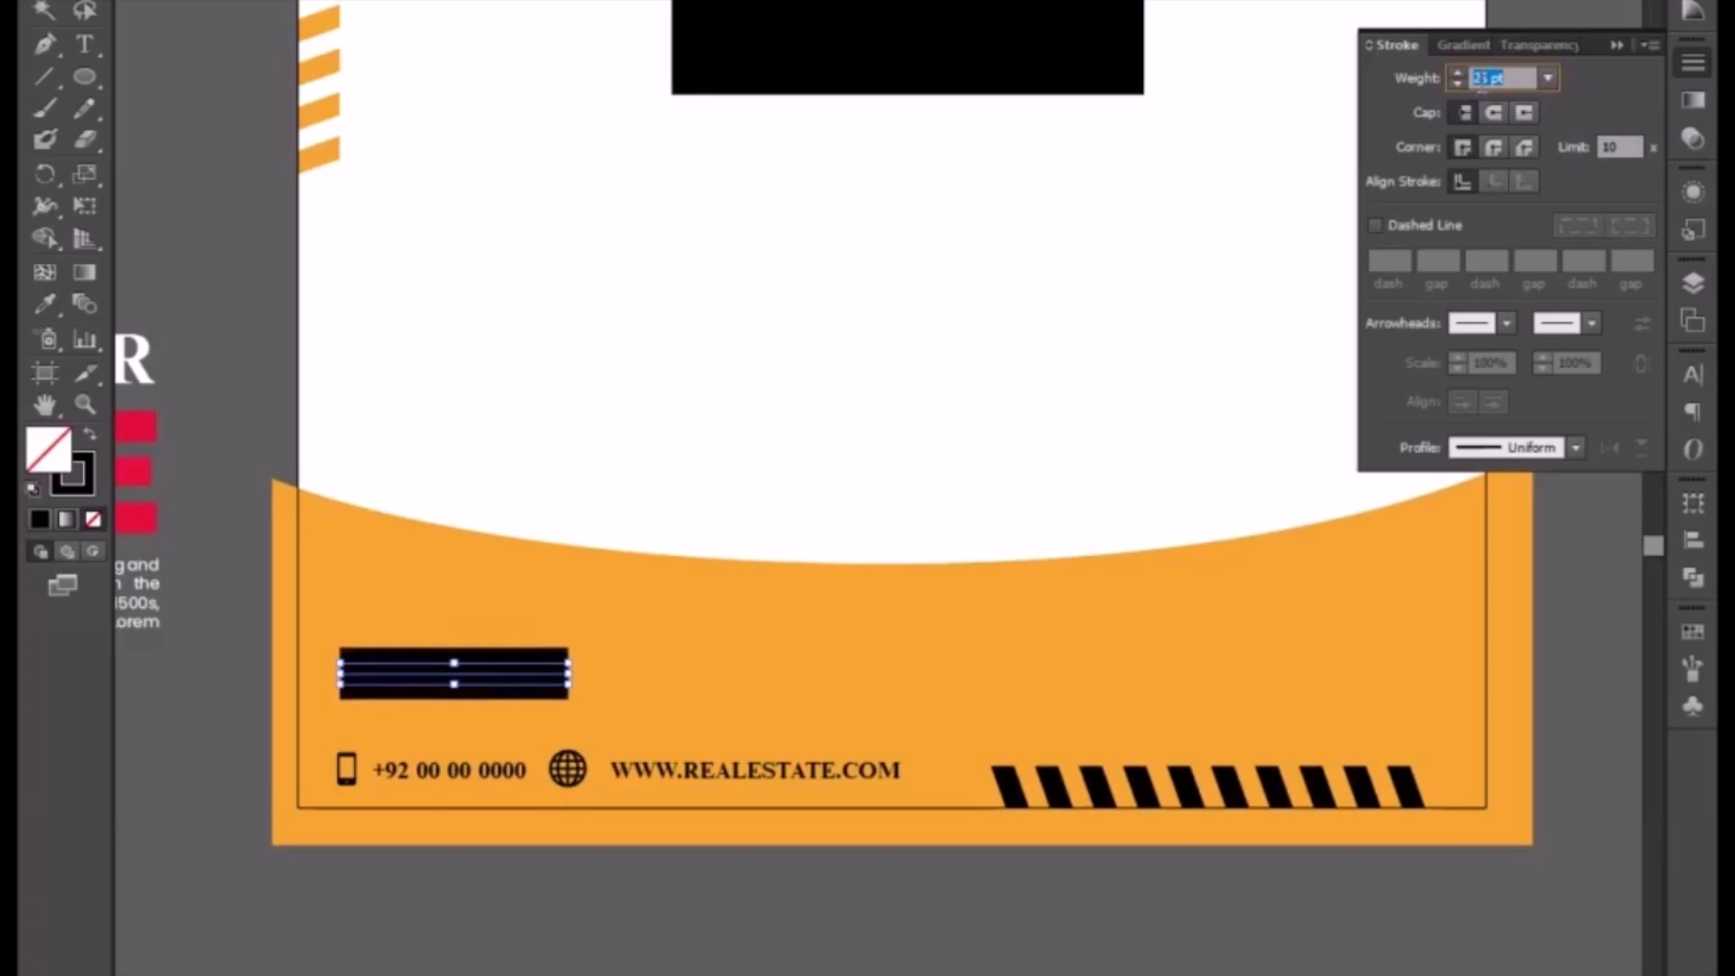
{"action": "scroll", "coordinate": [1480, 81], "scroll_direction": "up", "scroll_amount": 5}
{"action": "left_click", "coordinate": [1496, 111]}
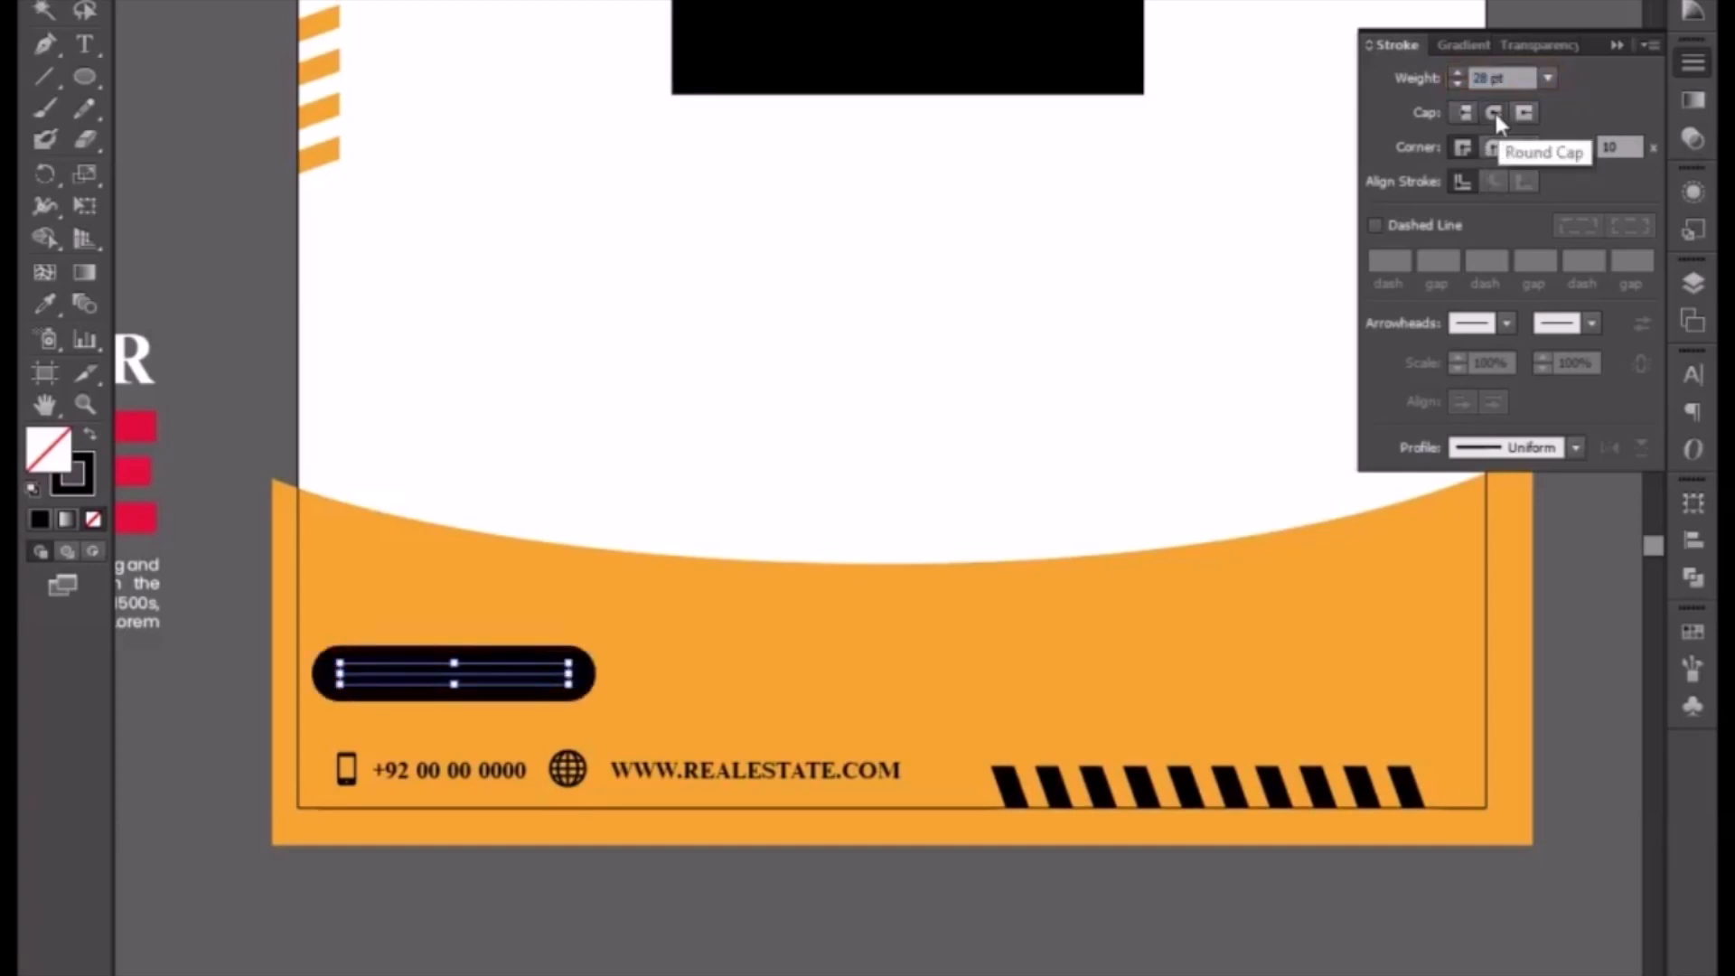
Step: Reselect the rounded line and nudge it slightly down and to the right
{"action": "left_click", "coordinate": [268, 721]}
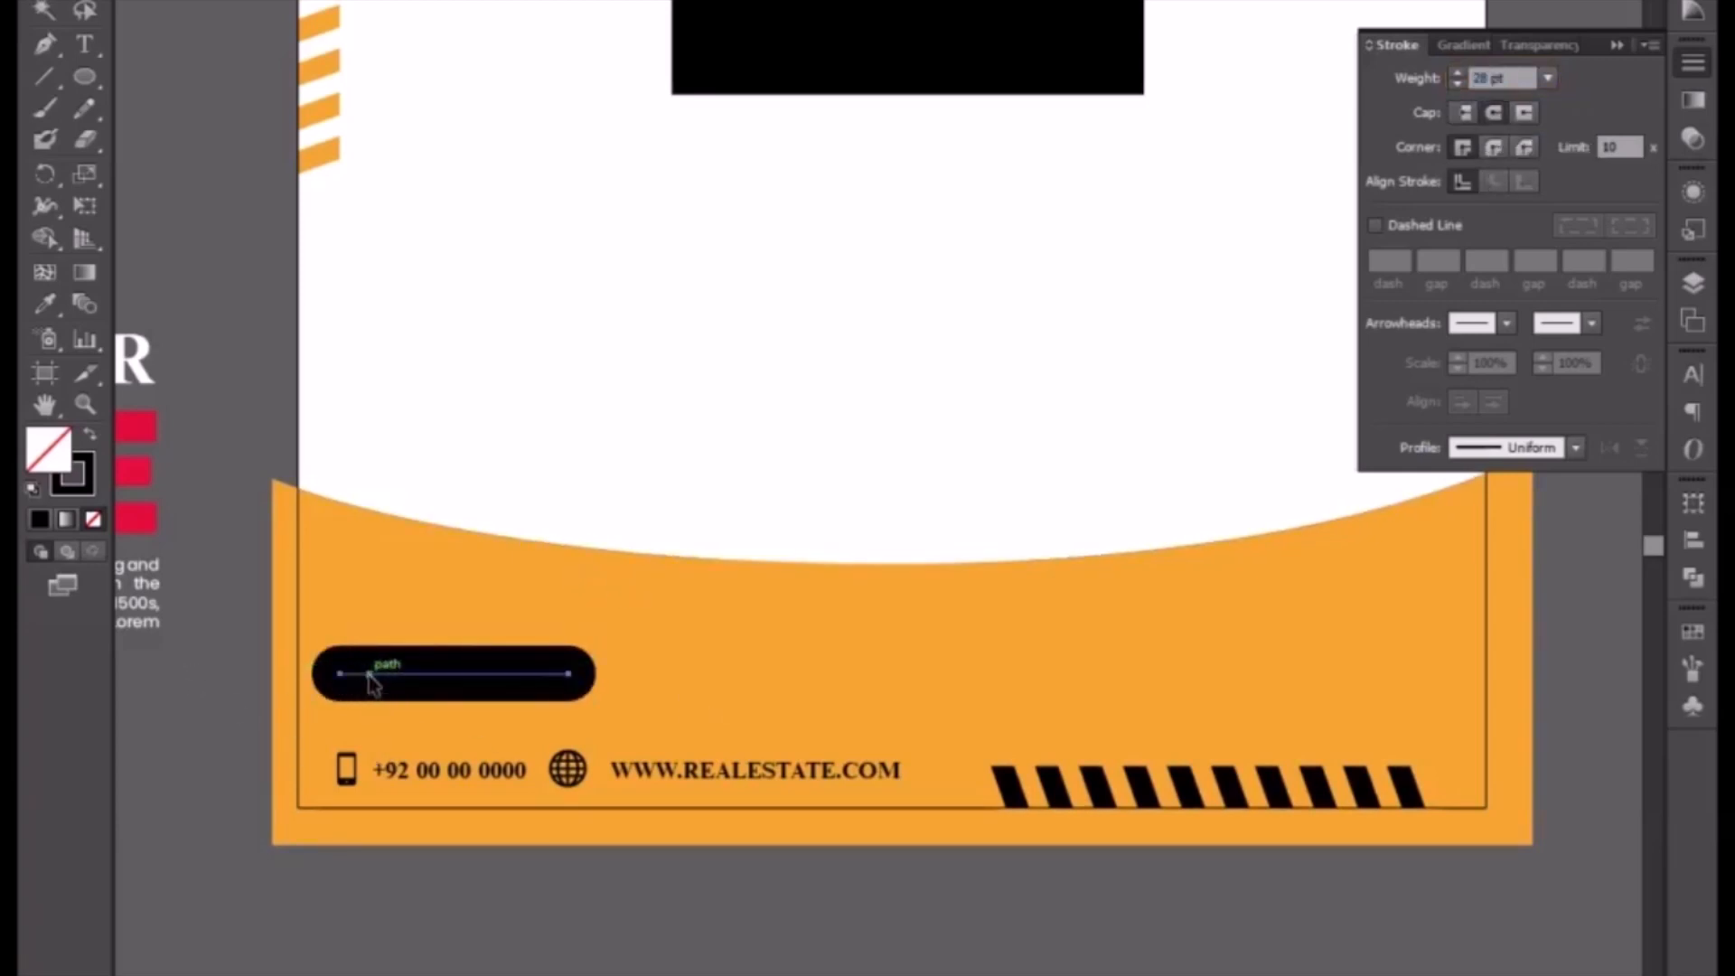
{"action": "left_click", "coordinate": [369, 677]}
{"action": "left_click_drag", "start_coordinate": [369, 676], "coordinate": [377, 680]}
{"action": "key", "text": "Down"}
{"action": "key", "text": "Down"}
{"action": "key", "text": "Down"}
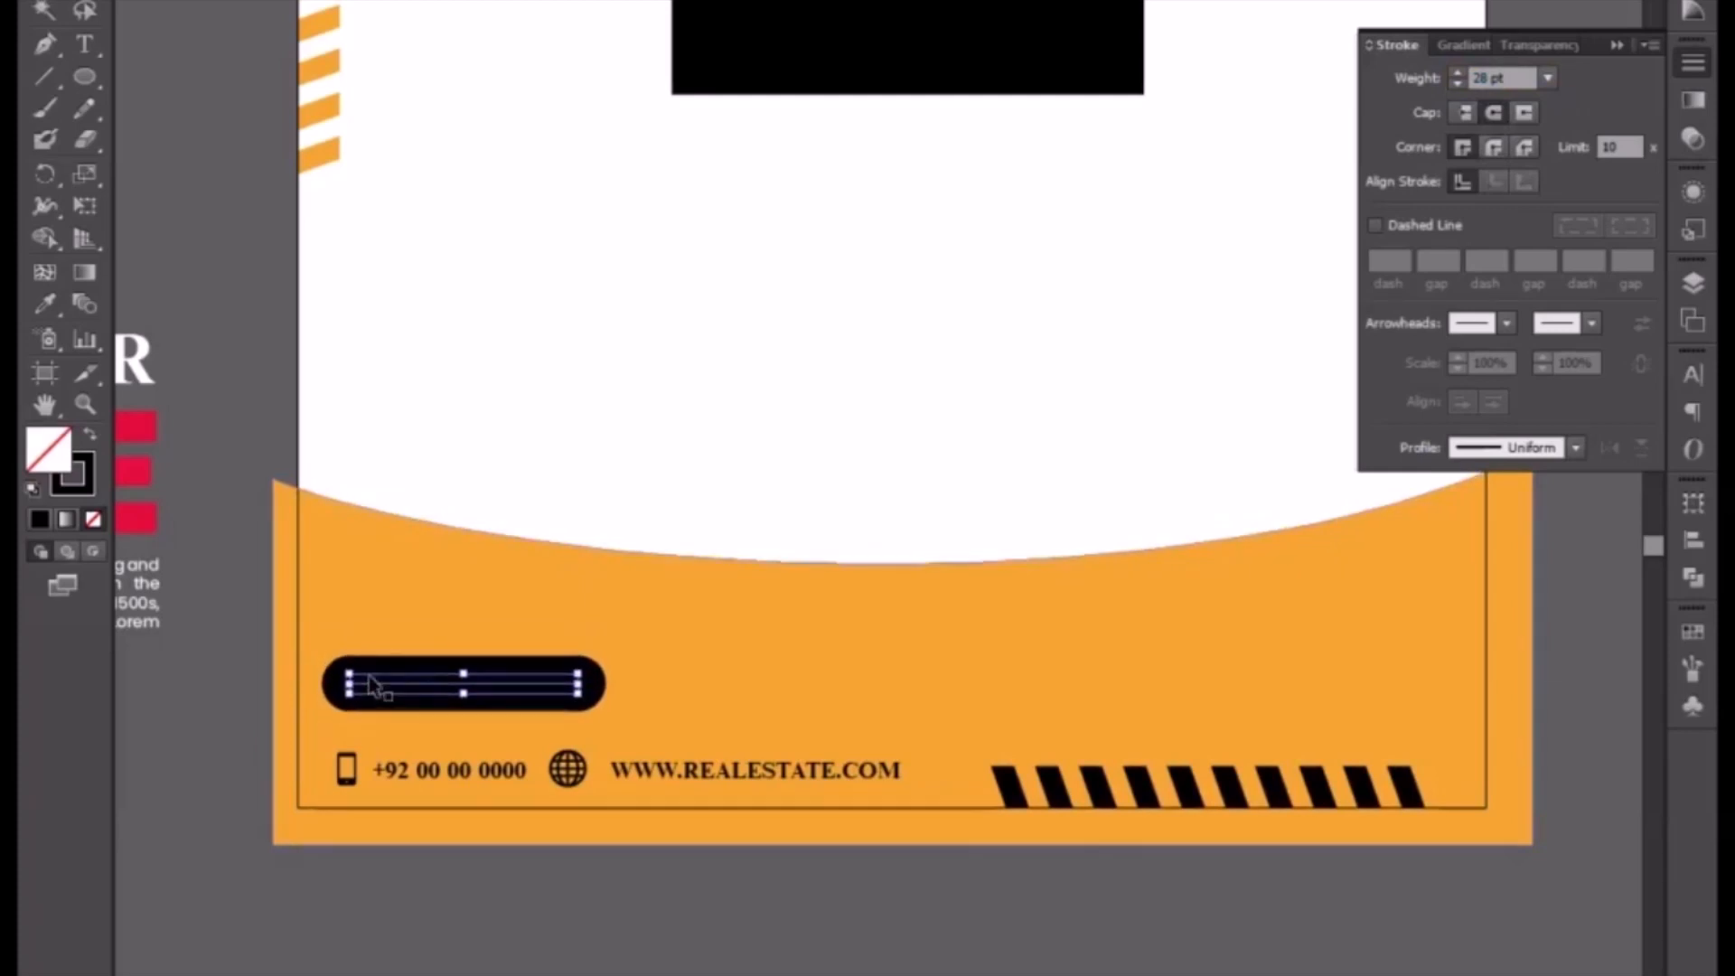
{"action": "key", "text": "Right"}
{"action": "key", "text": "Right"}
{"action": "key", "text": "Right"}
{"action": "key", "text": "Right"}
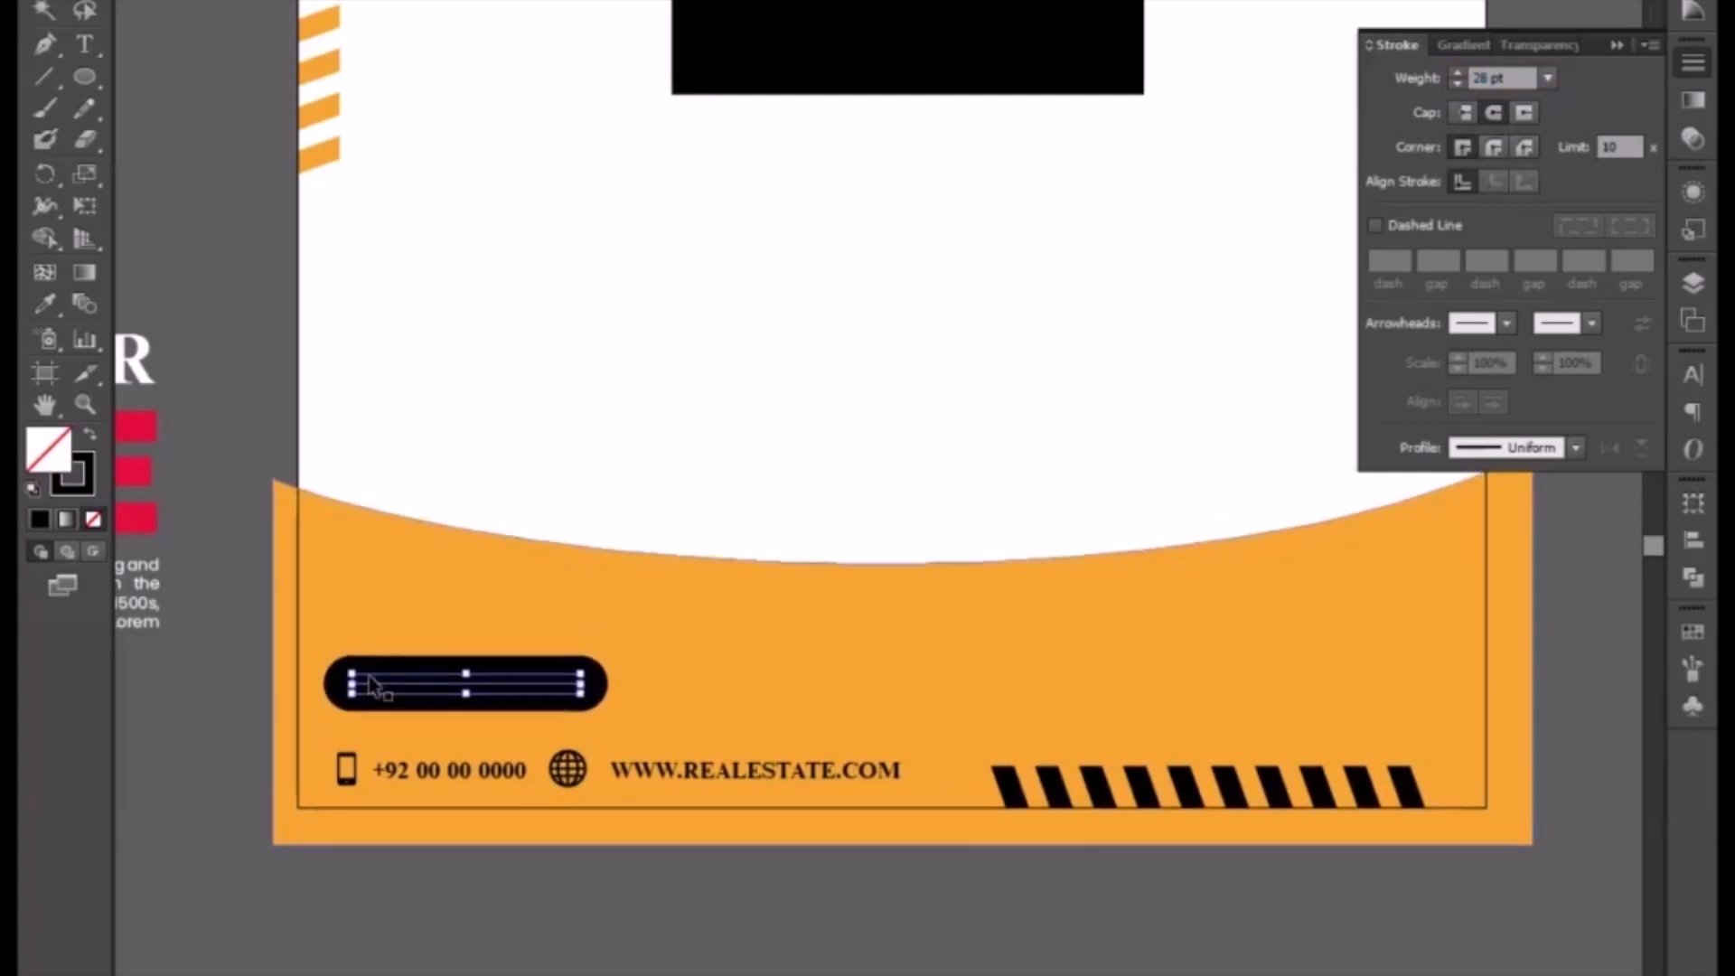
{"action": "key", "text": "Left"}
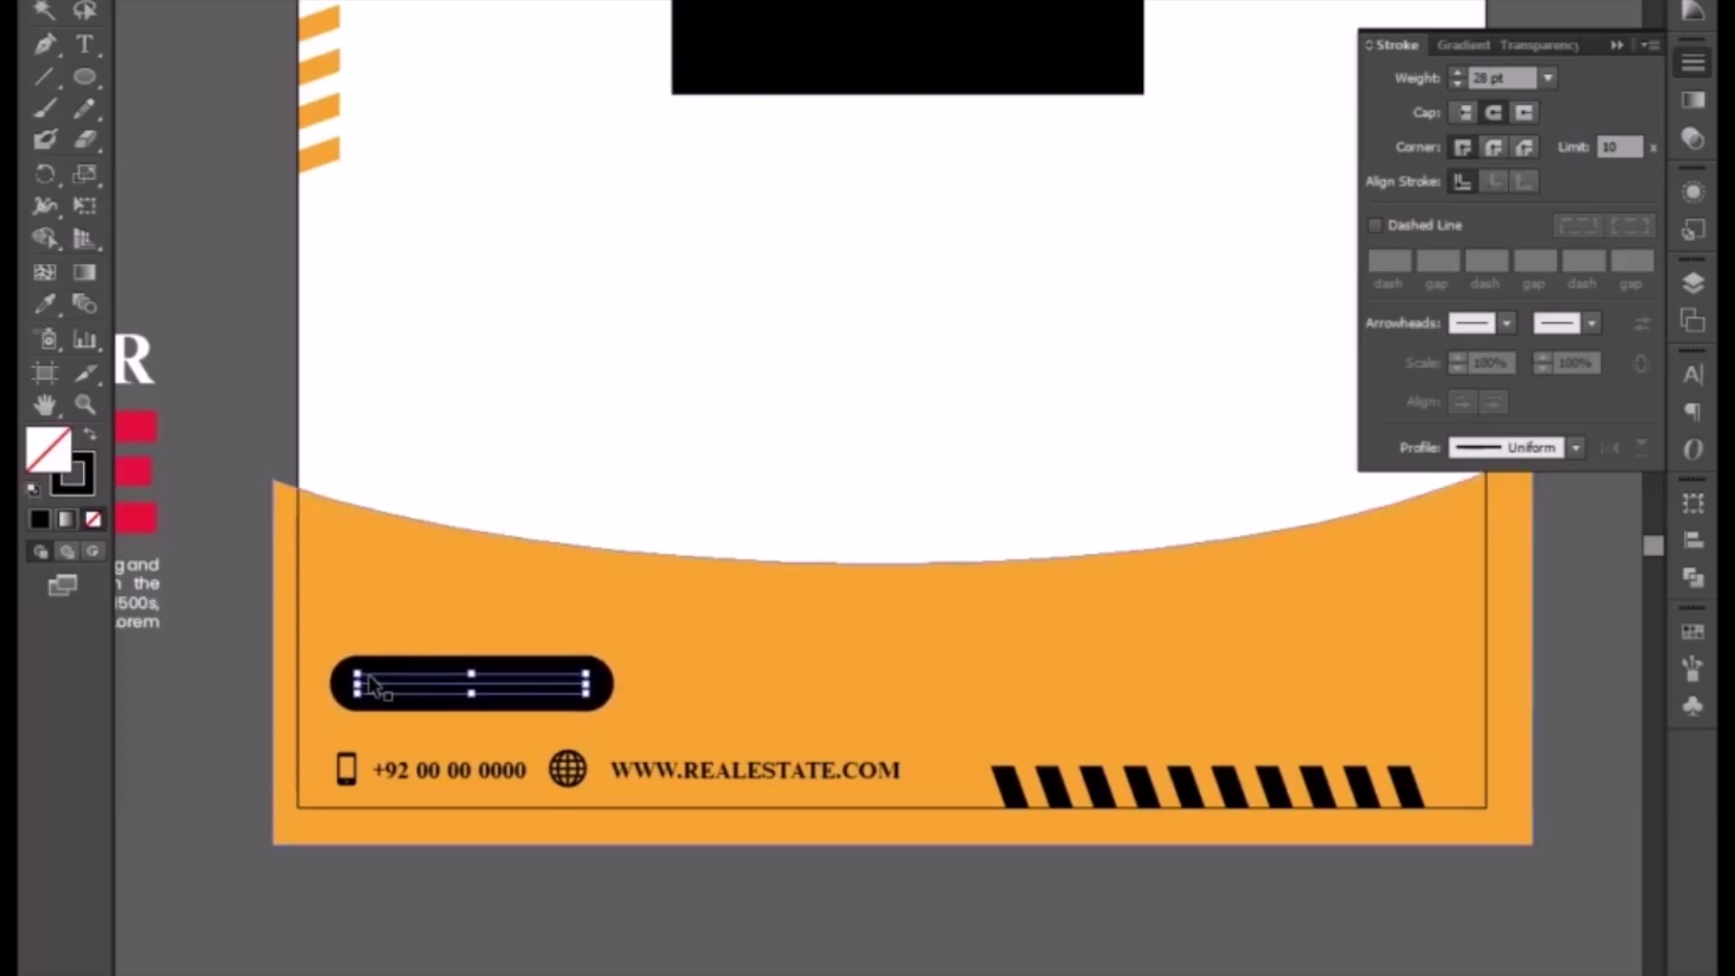
Step: Expand the rounded line's stroke into a filled shape
{"action": "left_click", "coordinate": [253, 0]}
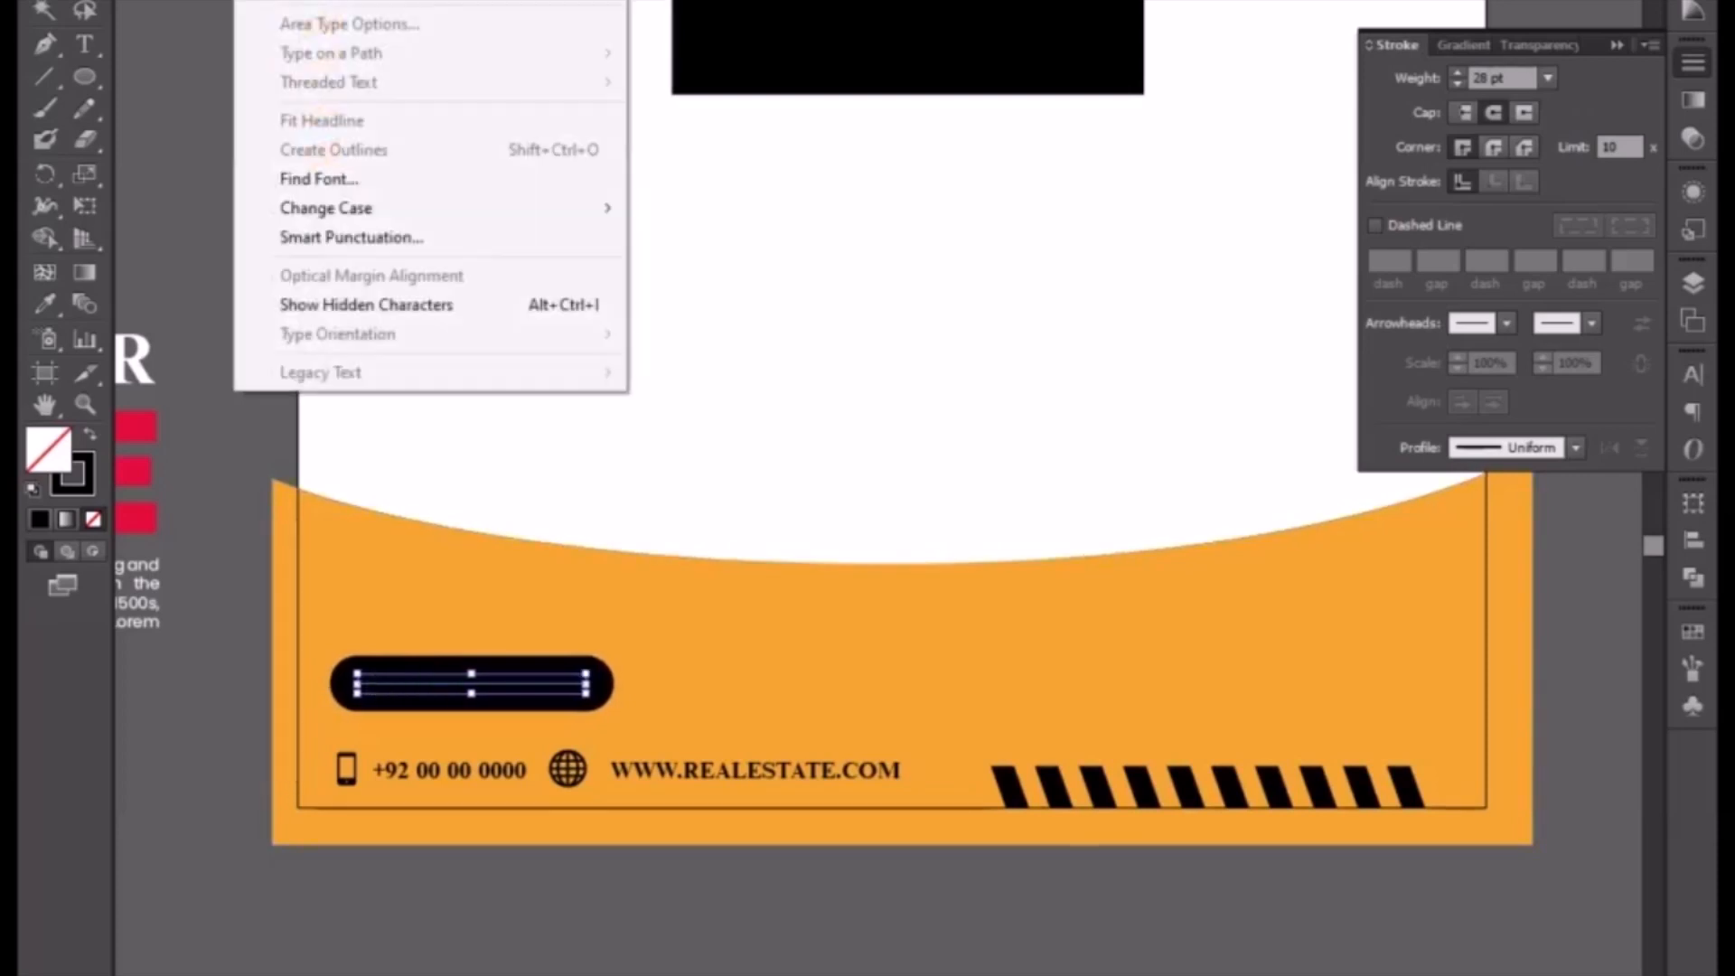
{"action": "mouse_move", "coordinate": [191, 0]}
{"action": "left_click", "coordinate": [238, 143]}
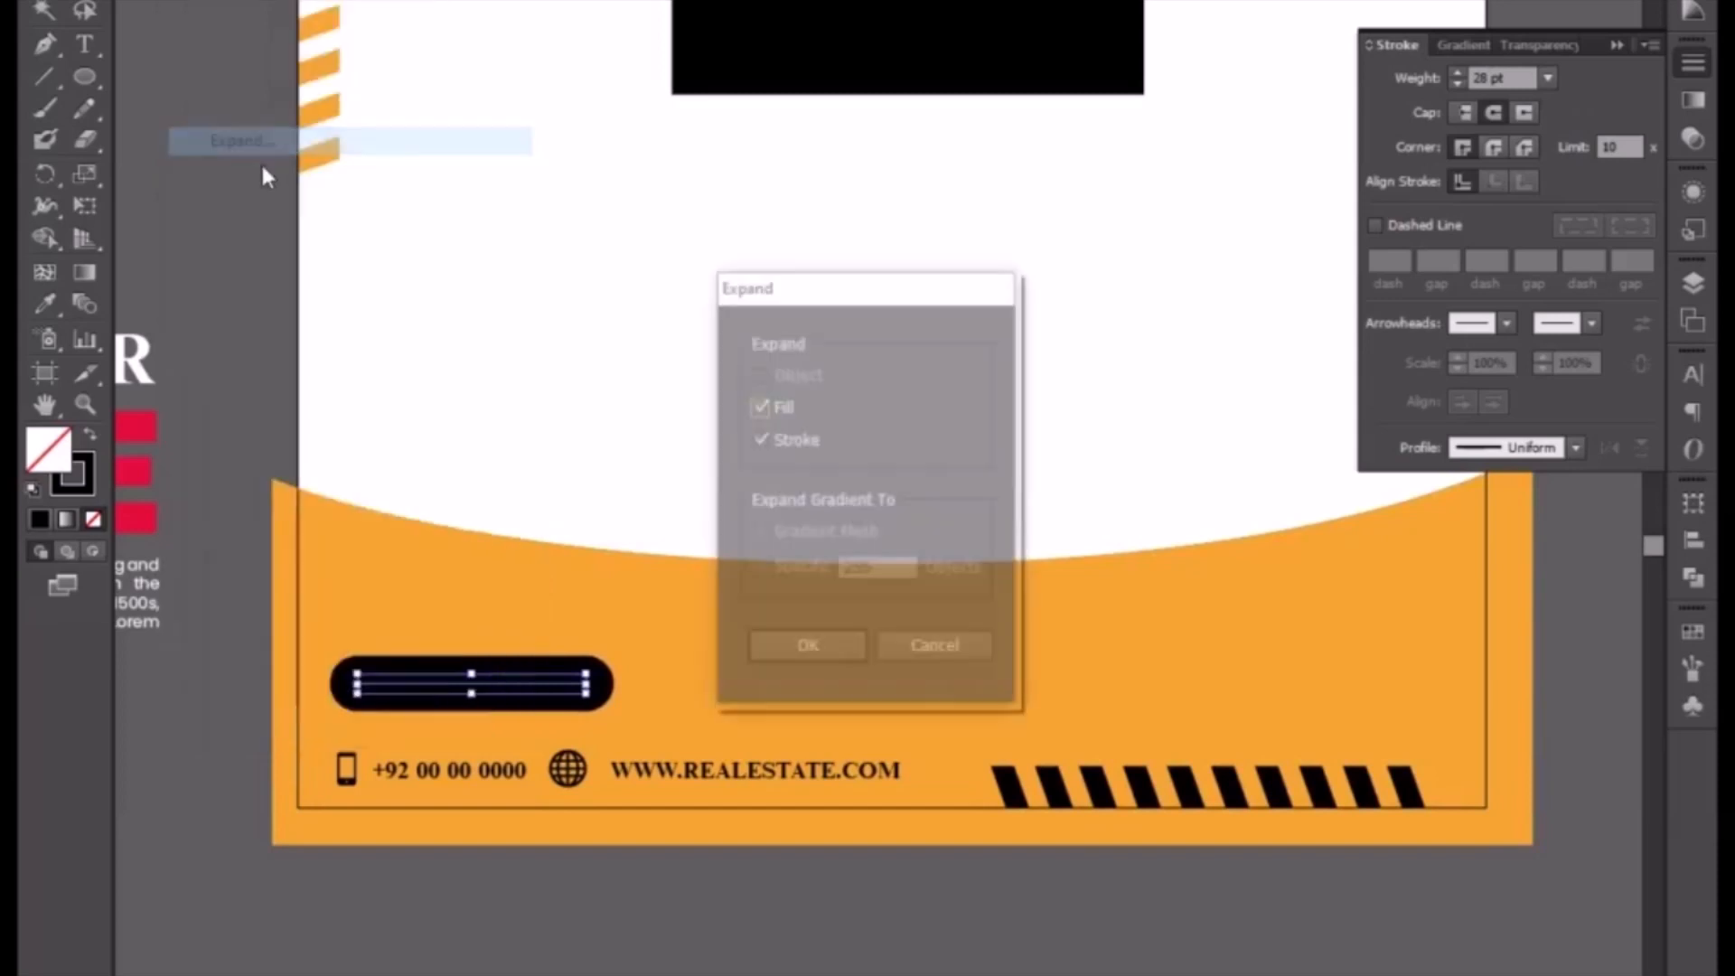
{"action": "left_click", "coordinate": [808, 649]}
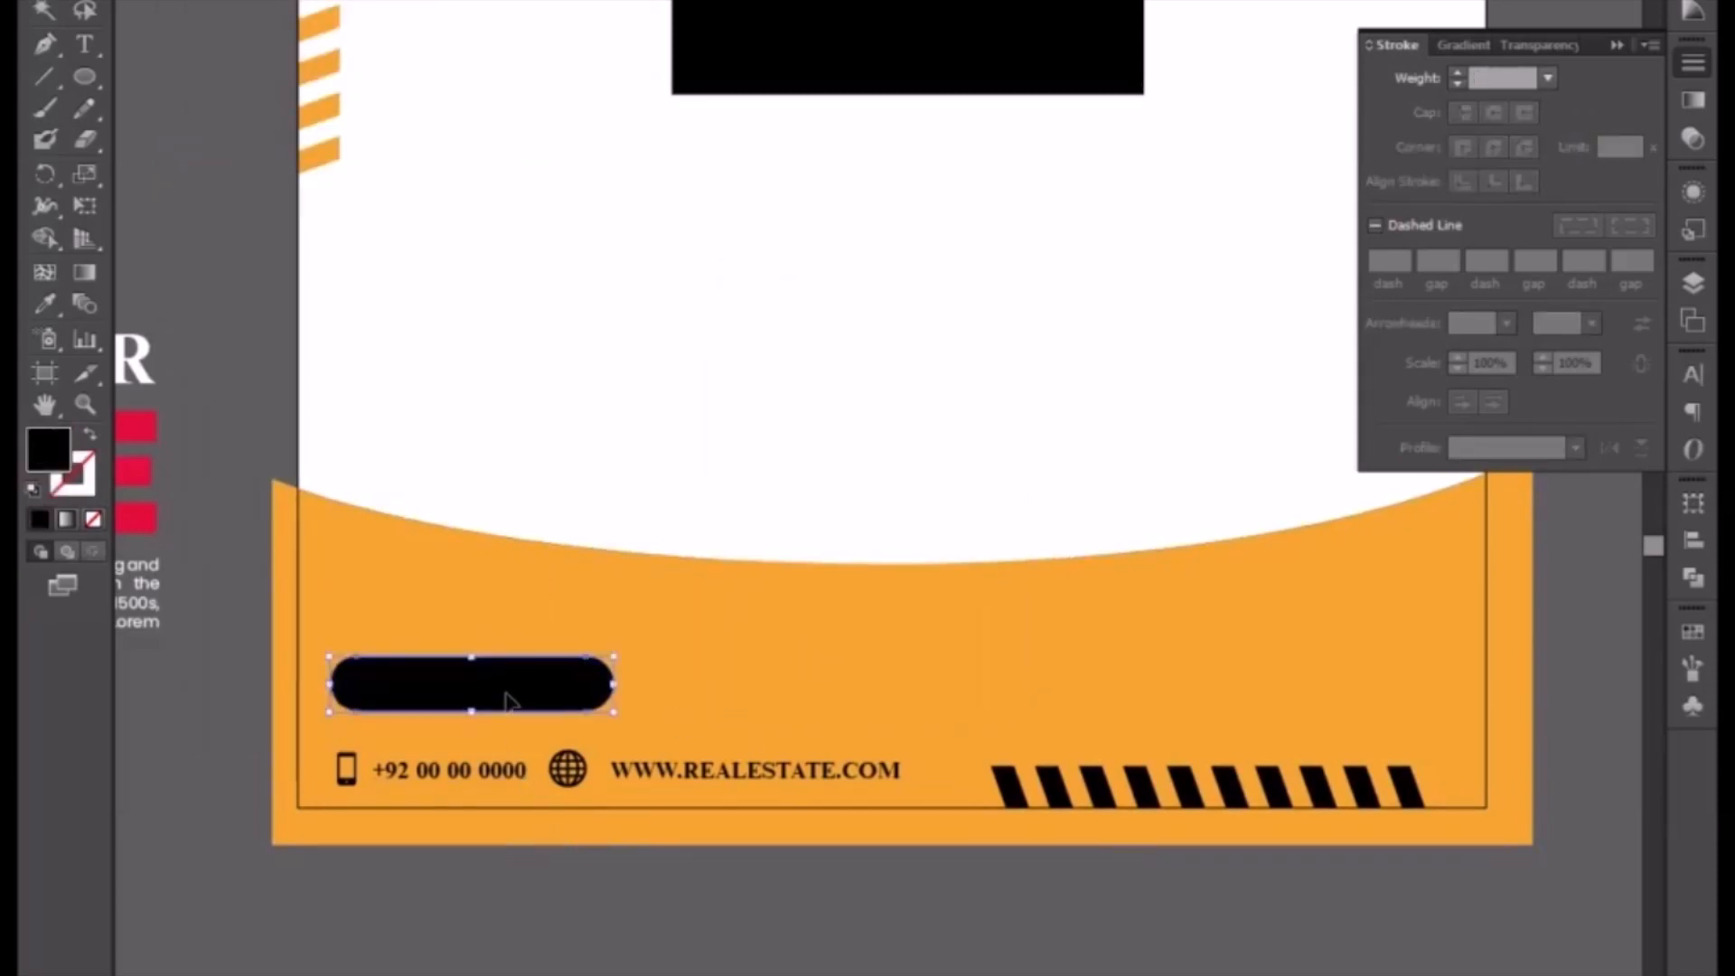
Step: Fill the pill-shaped button white
{"action": "left_click", "coordinate": [1693, 12]}
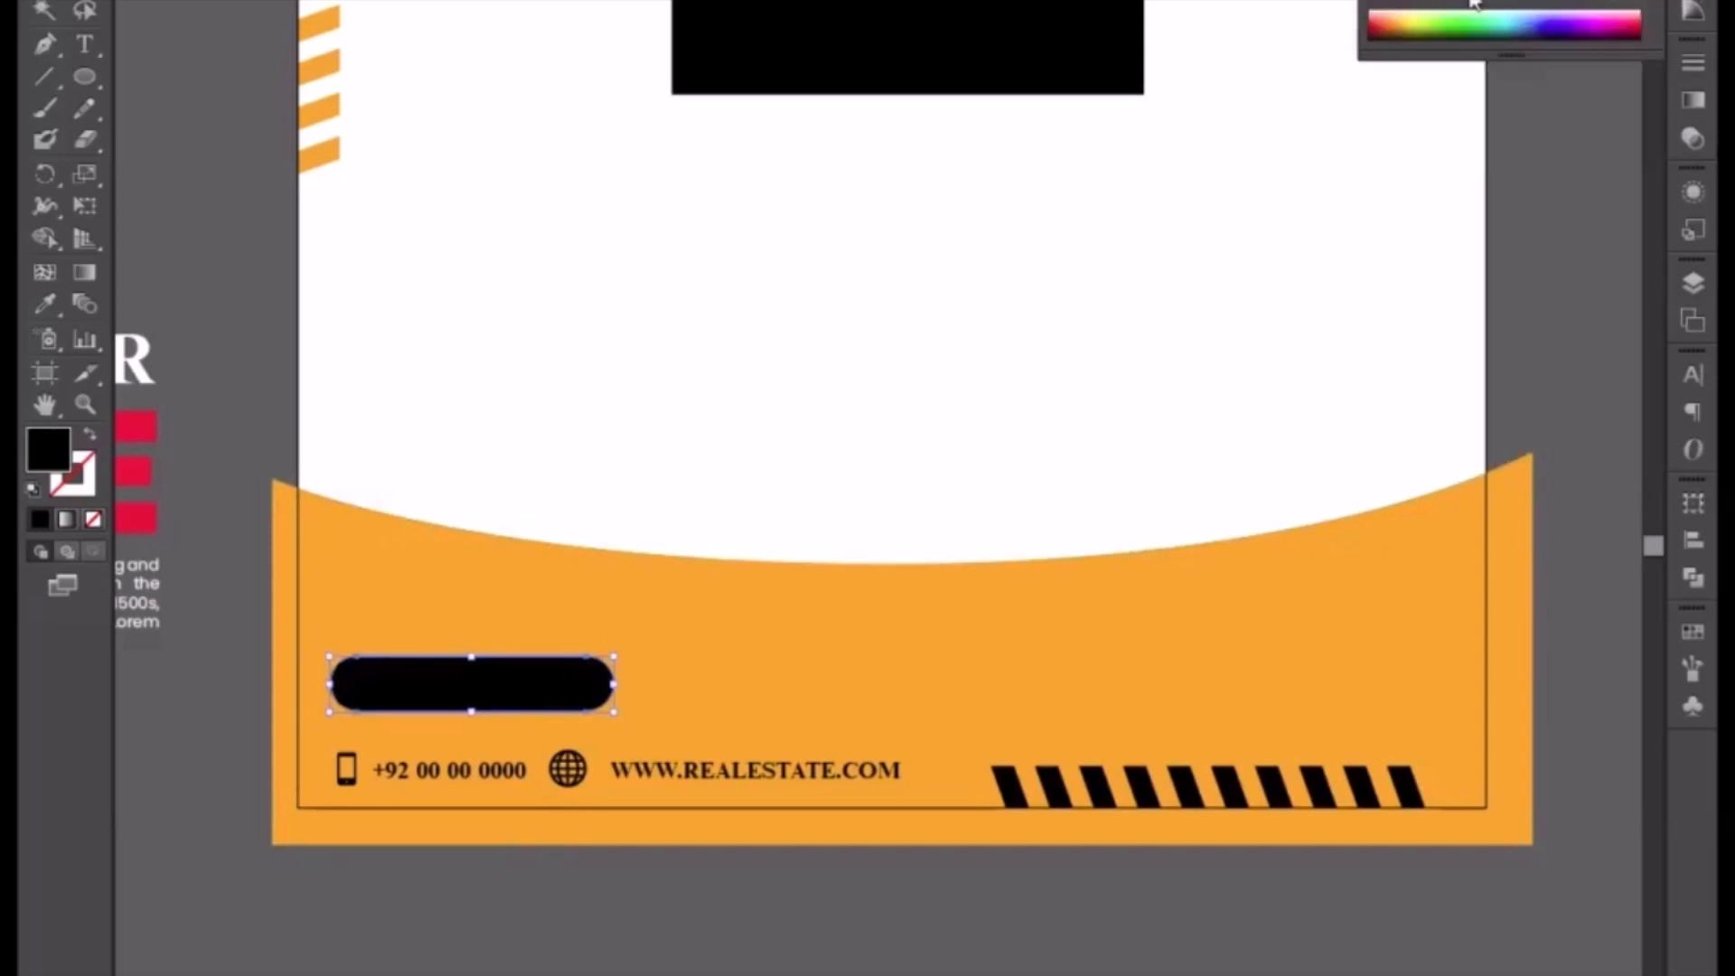
{"action": "left_click", "coordinate": [1409, 0]}
{"action": "left_click_drag", "start_coordinate": [157, 459], "coordinate": [535, 555]}
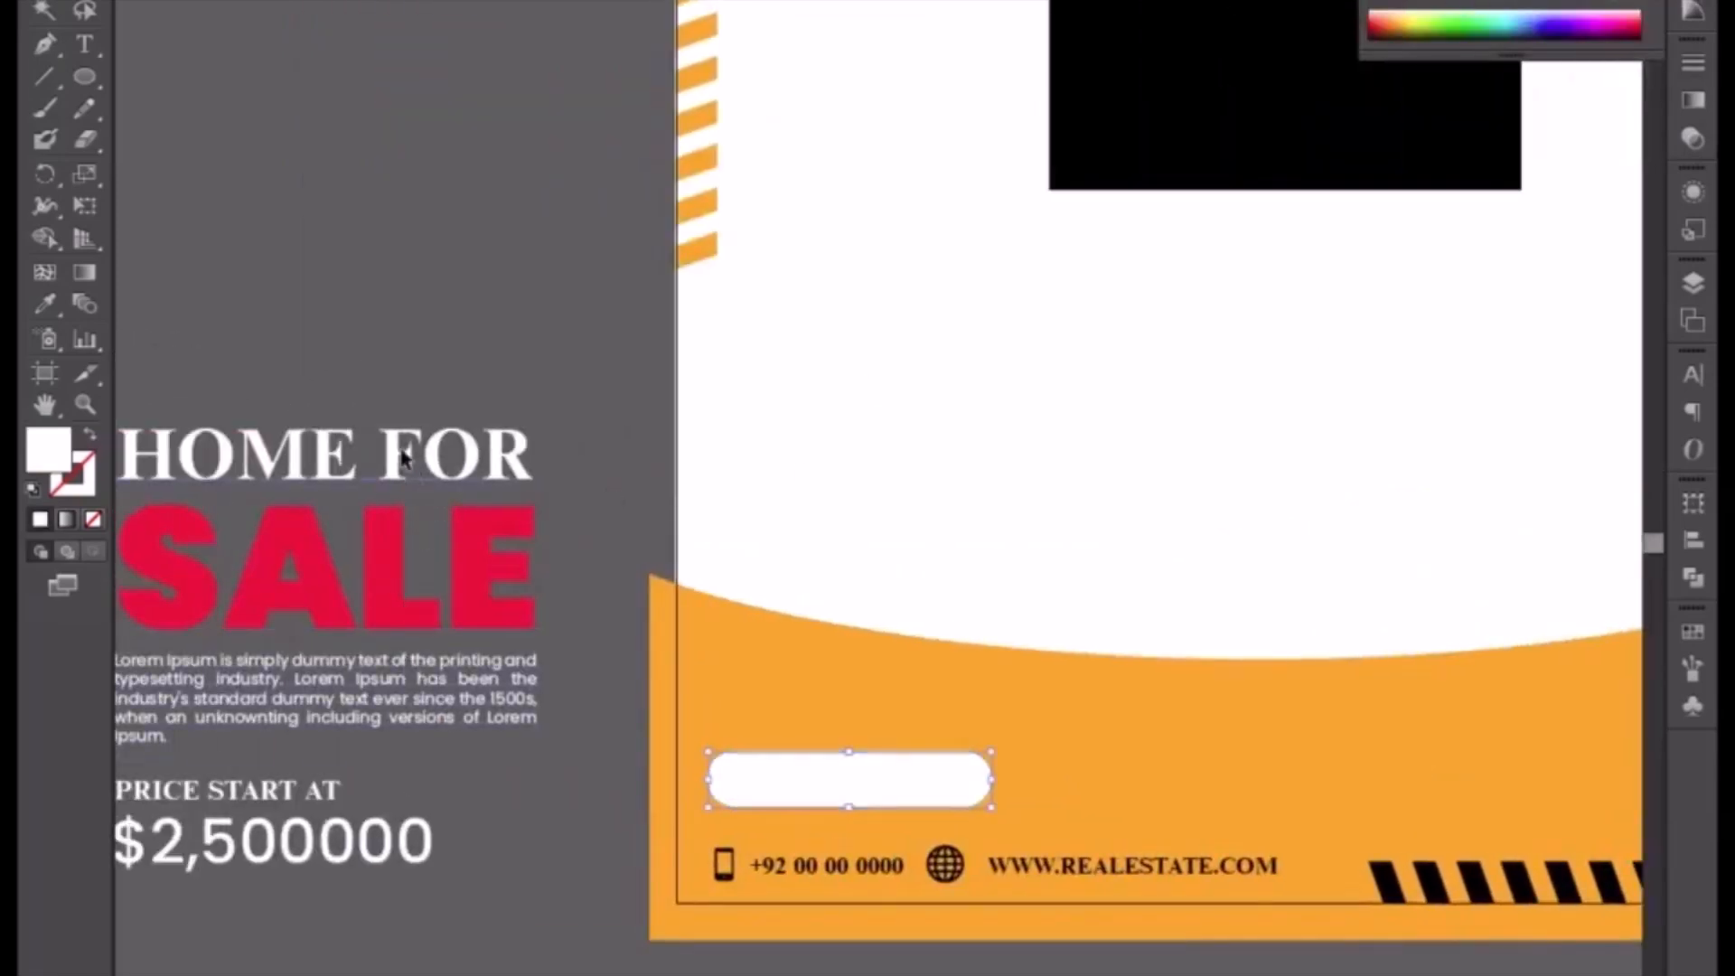
Step: Duplicate the HOME FOR headline above itself and fill the copy black with the Eyedropper
{"action": "left_click", "coordinate": [366, 486]}
{"action": "left_click_drag", "start_coordinate": [366, 486], "coordinate": [439, 312]}
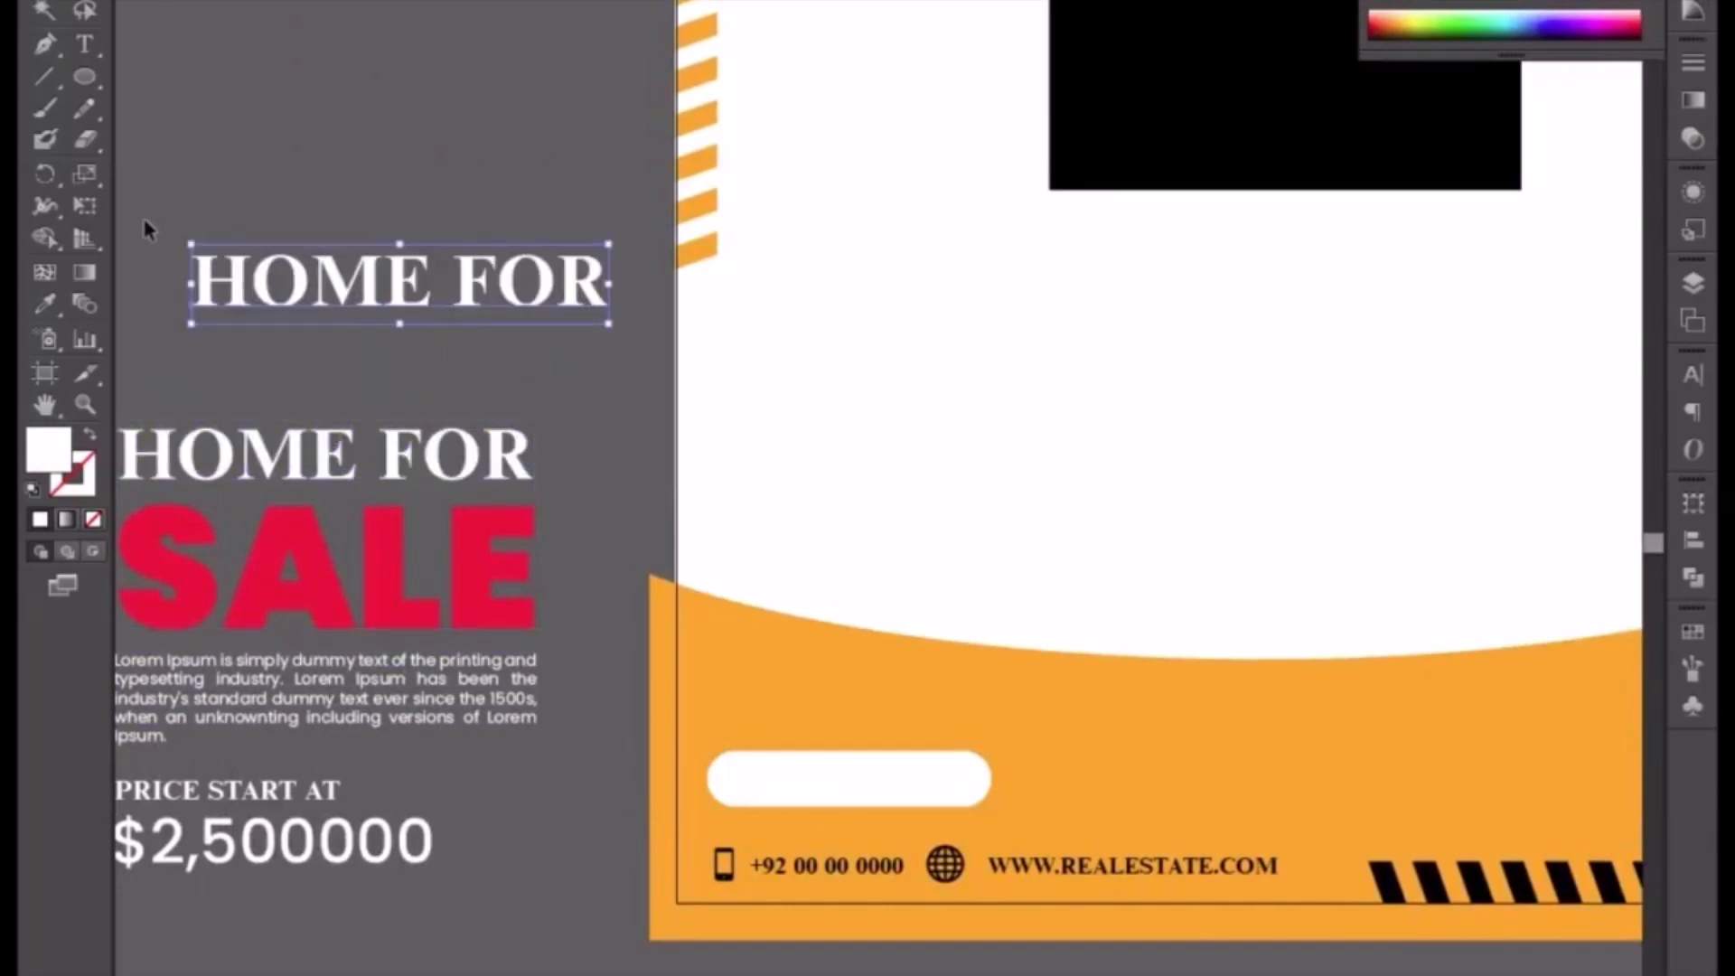
{"action": "left_click", "coordinate": [46, 305]}
{"action": "left_click", "coordinate": [1120, 128]}
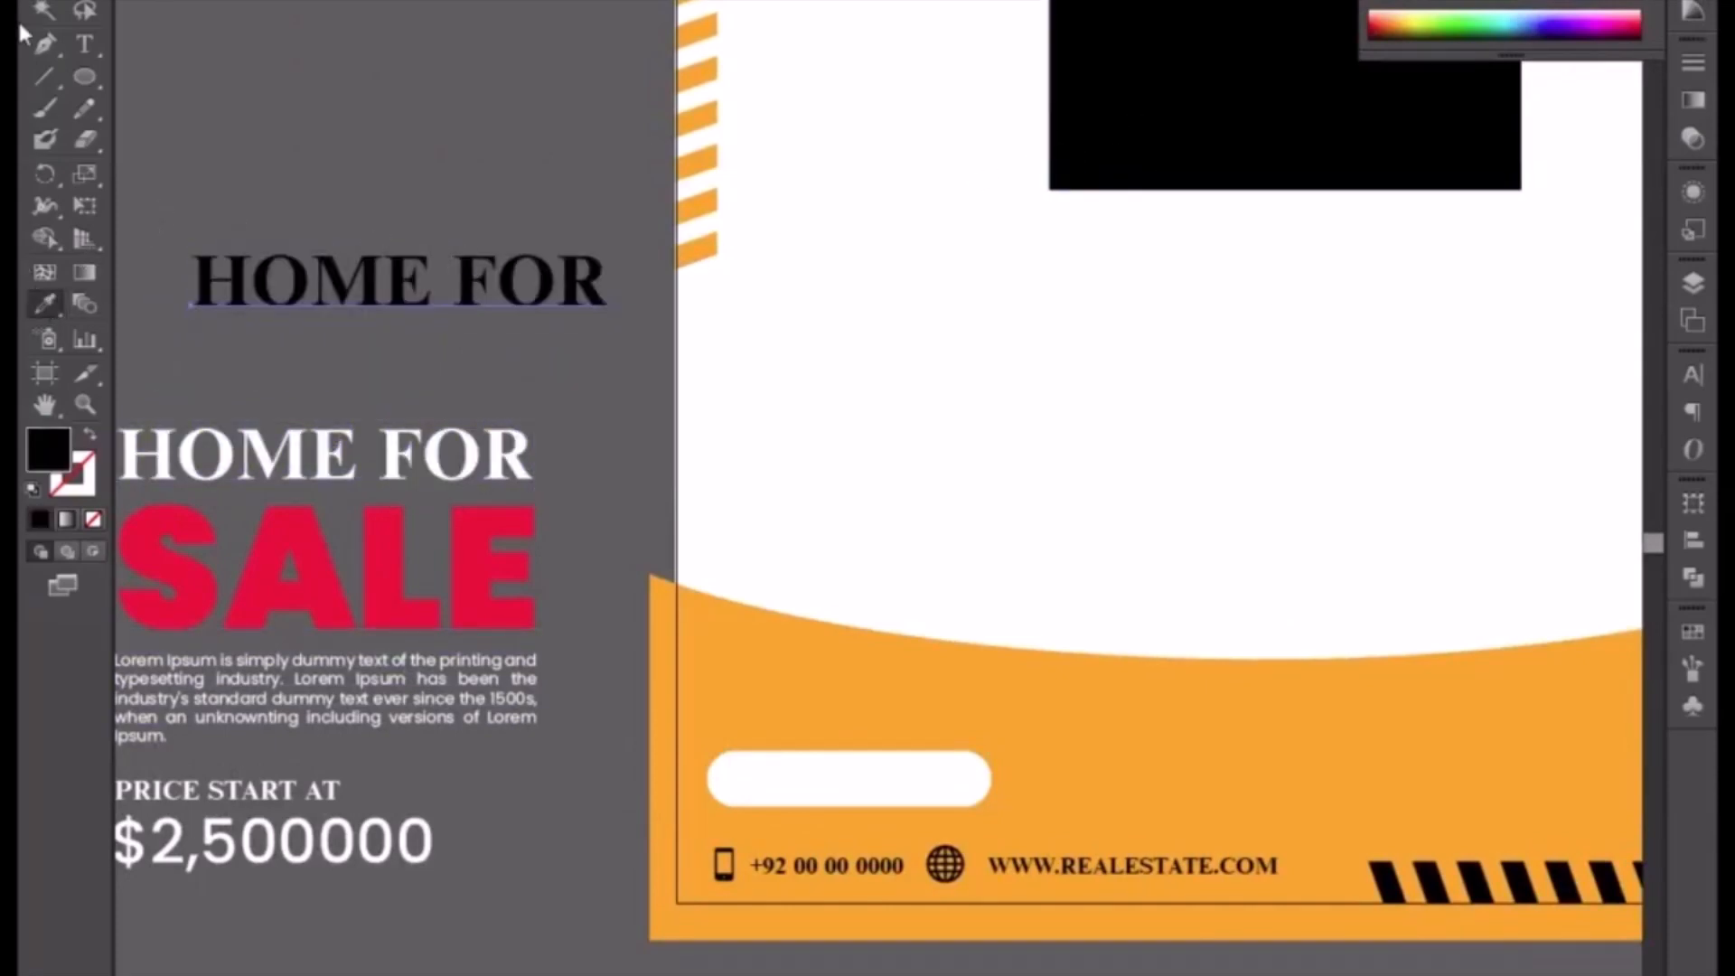
Step: Replace the copied headline's text with BOOK NOW
{"action": "triple_click", "coordinate": [365, 287]}
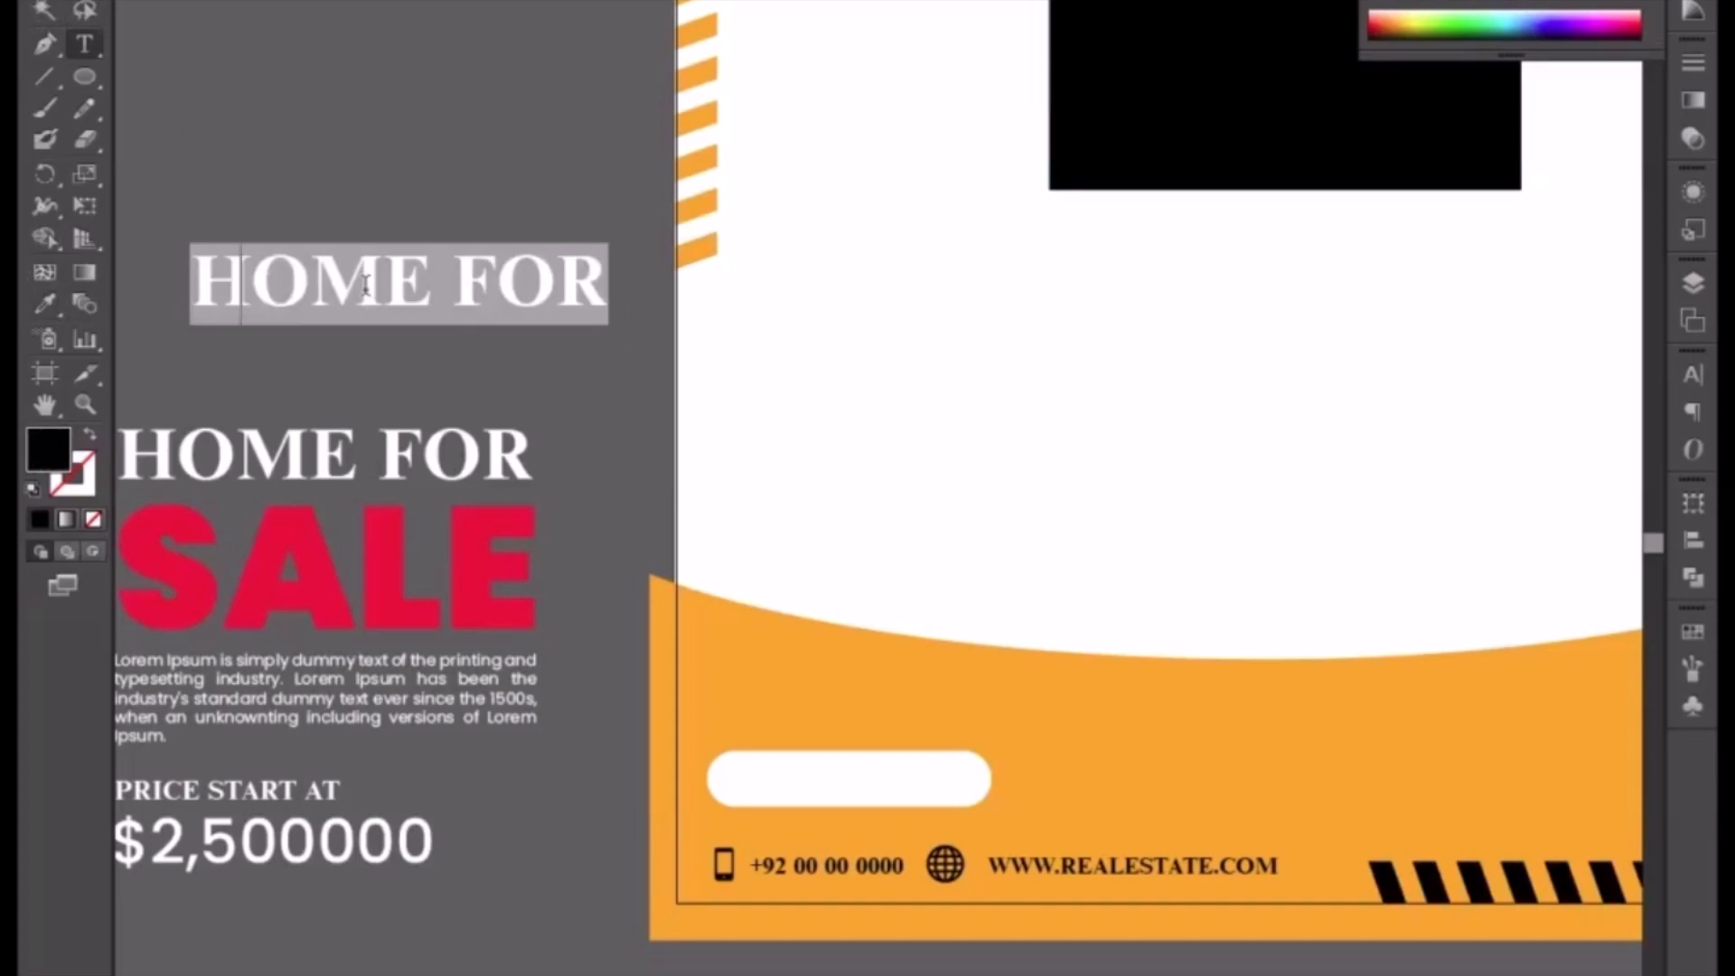
{"action": "type", "text": "BOOK"}
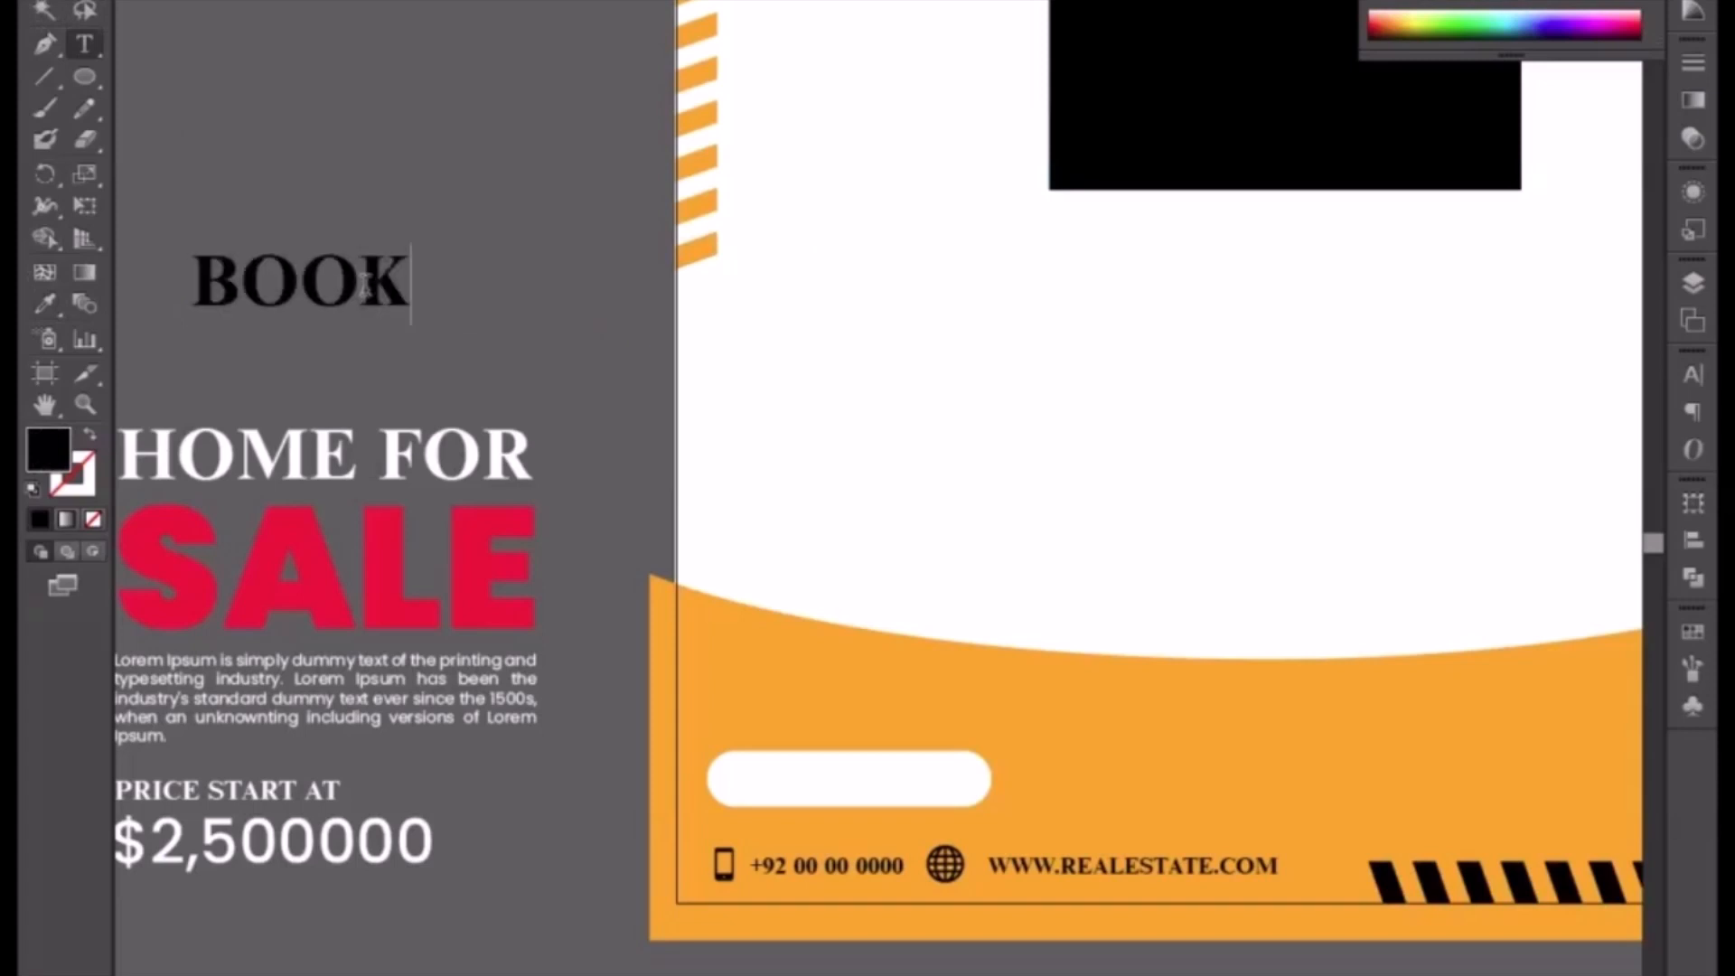
{"action": "type", "text": " NOW"}
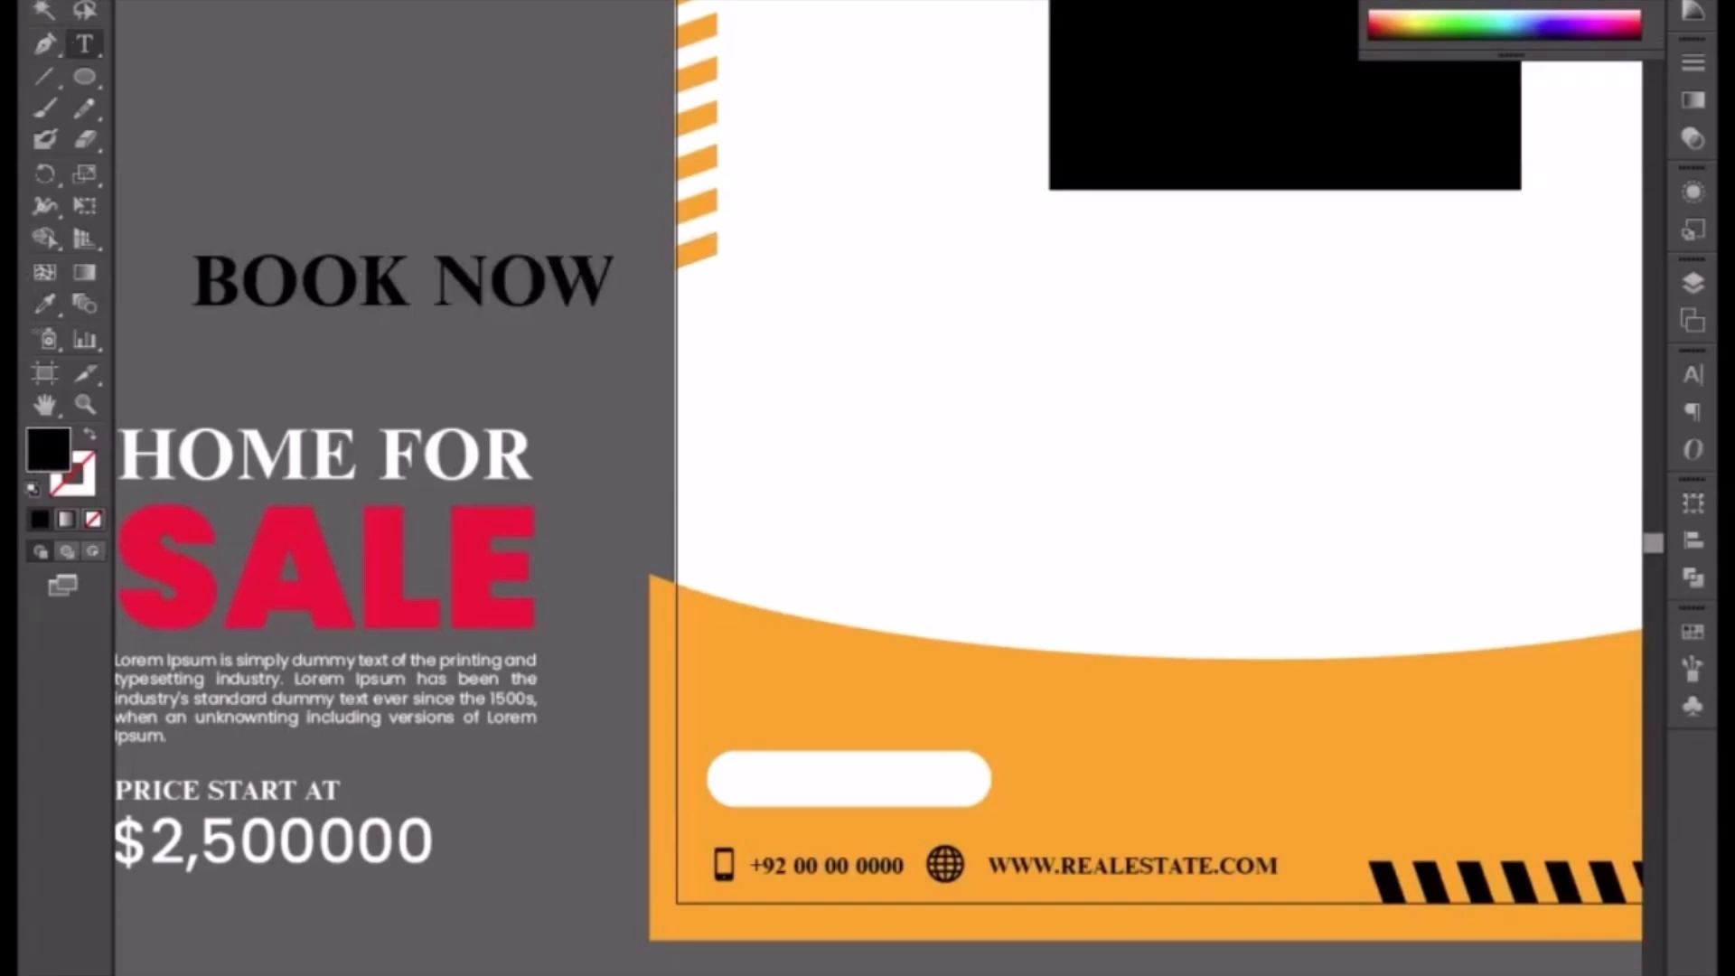
{"action": "left_click", "coordinate": [45, 2]}
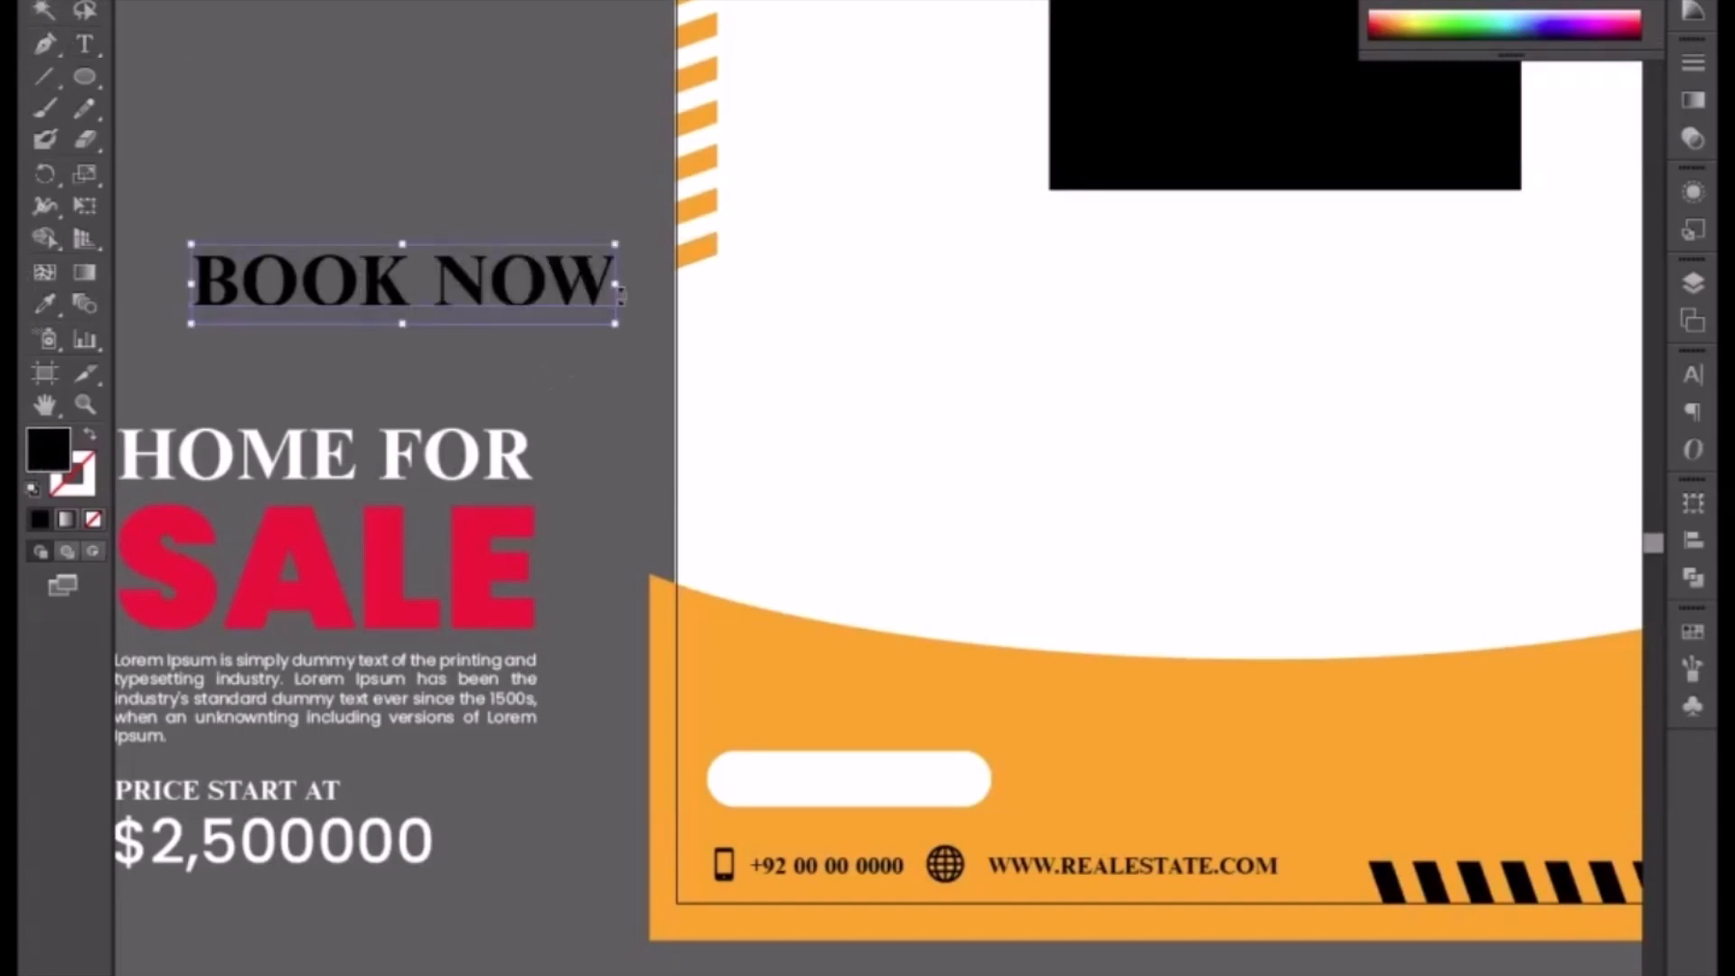
Step: Scale down the BOOK NOW text, bring it in front and centre it on the white pill button
{"action": "left_click_drag", "start_coordinate": [616, 243], "coordinate": [542, 276]}
{"action": "left_click_drag", "start_coordinate": [375, 303], "coordinate": [895, 795]}
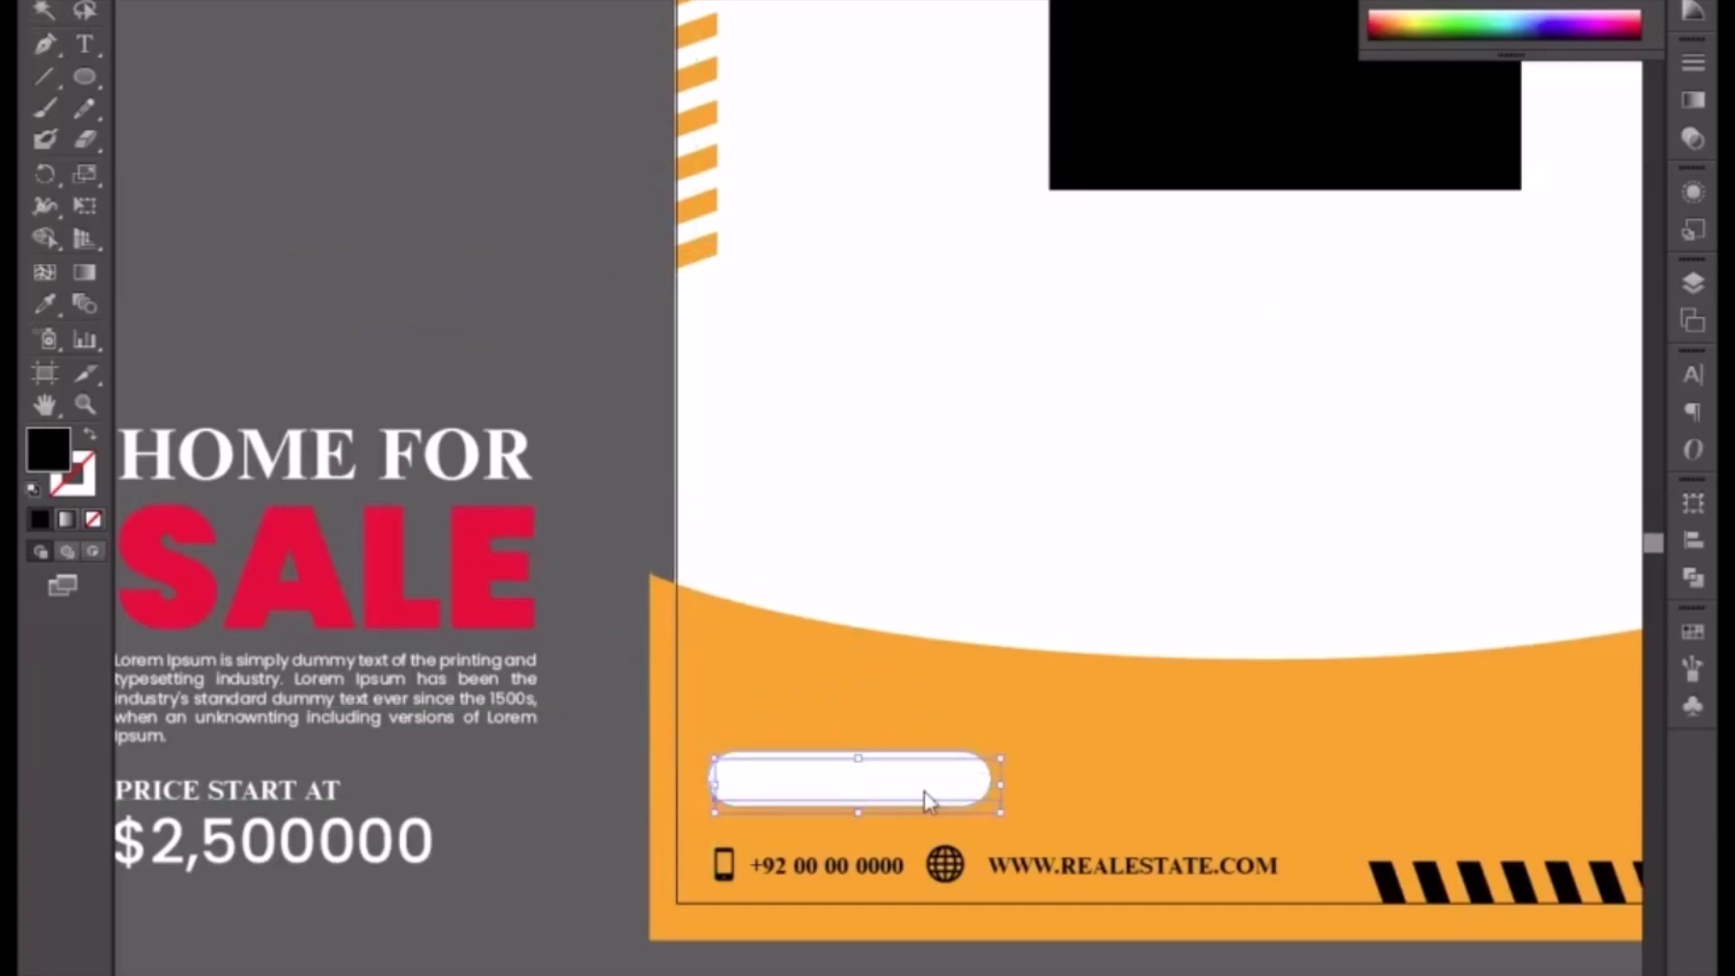
{"action": "right_click", "coordinate": [925, 791]}
{"action": "left_click", "coordinate": [1193, 975]}
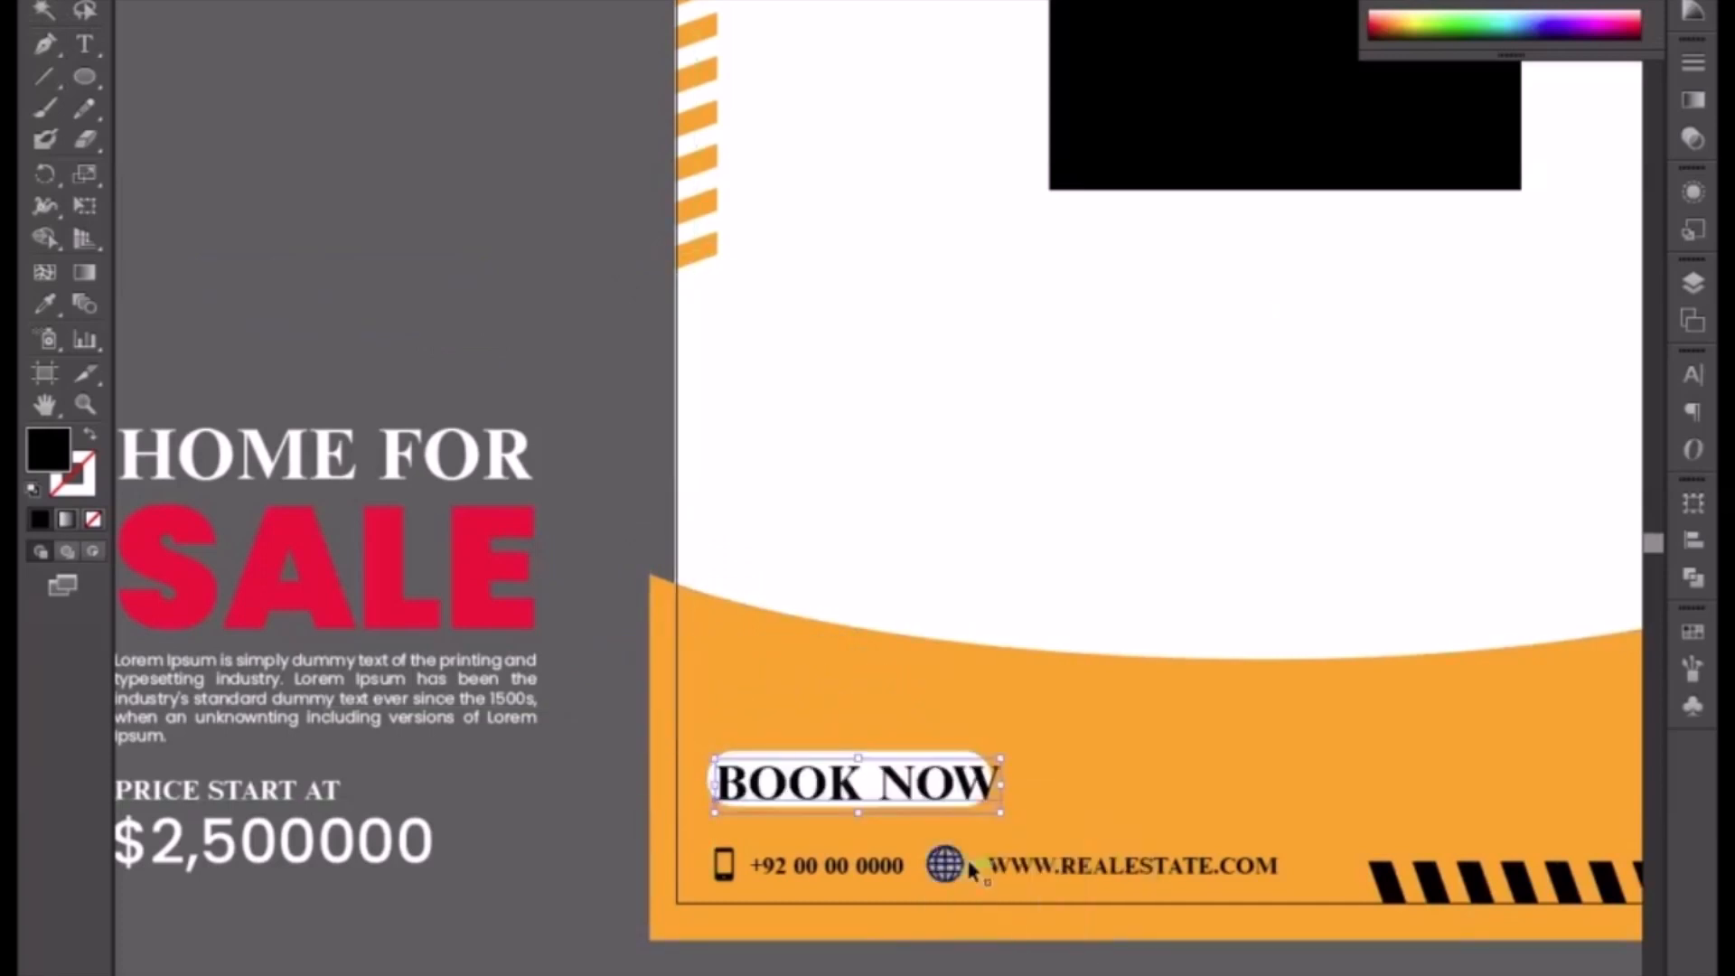
{"action": "left_click_drag", "start_coordinate": [1000, 812], "coordinate": [987, 812]}
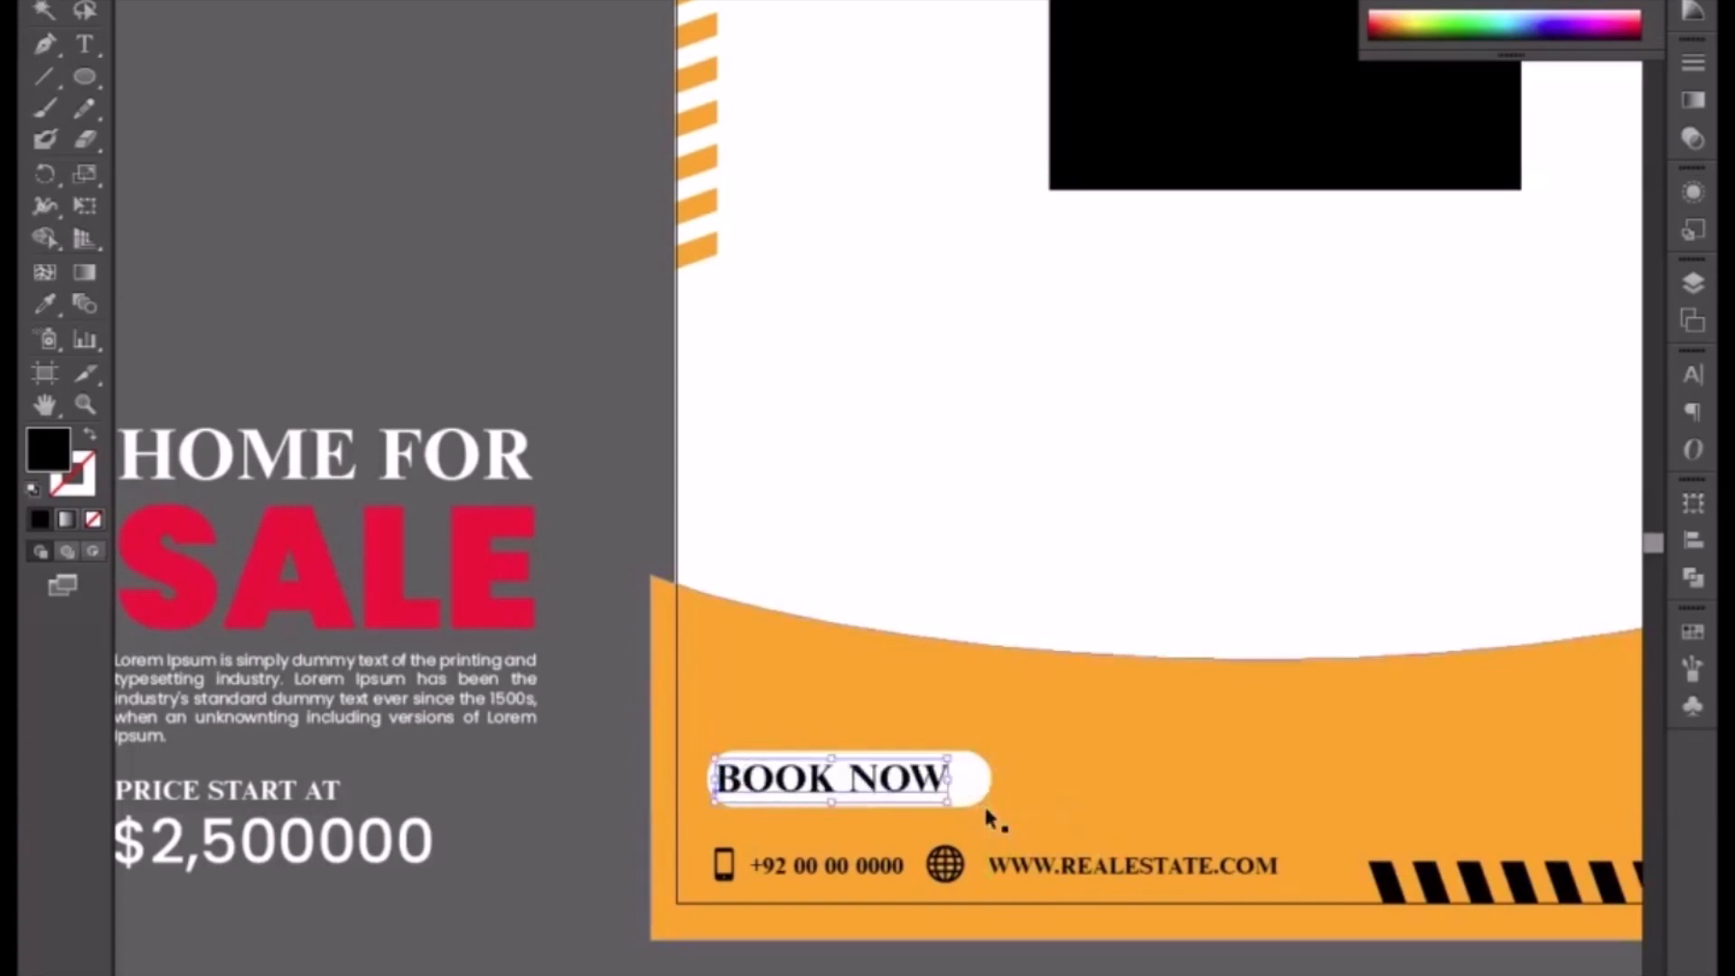
{"action": "key", "text": "Right"}
{"action": "key", "text": "Right"}
{"action": "key", "text": "Right"}
{"action": "key", "text": "Right"}
{"action": "key", "text": "Right"}
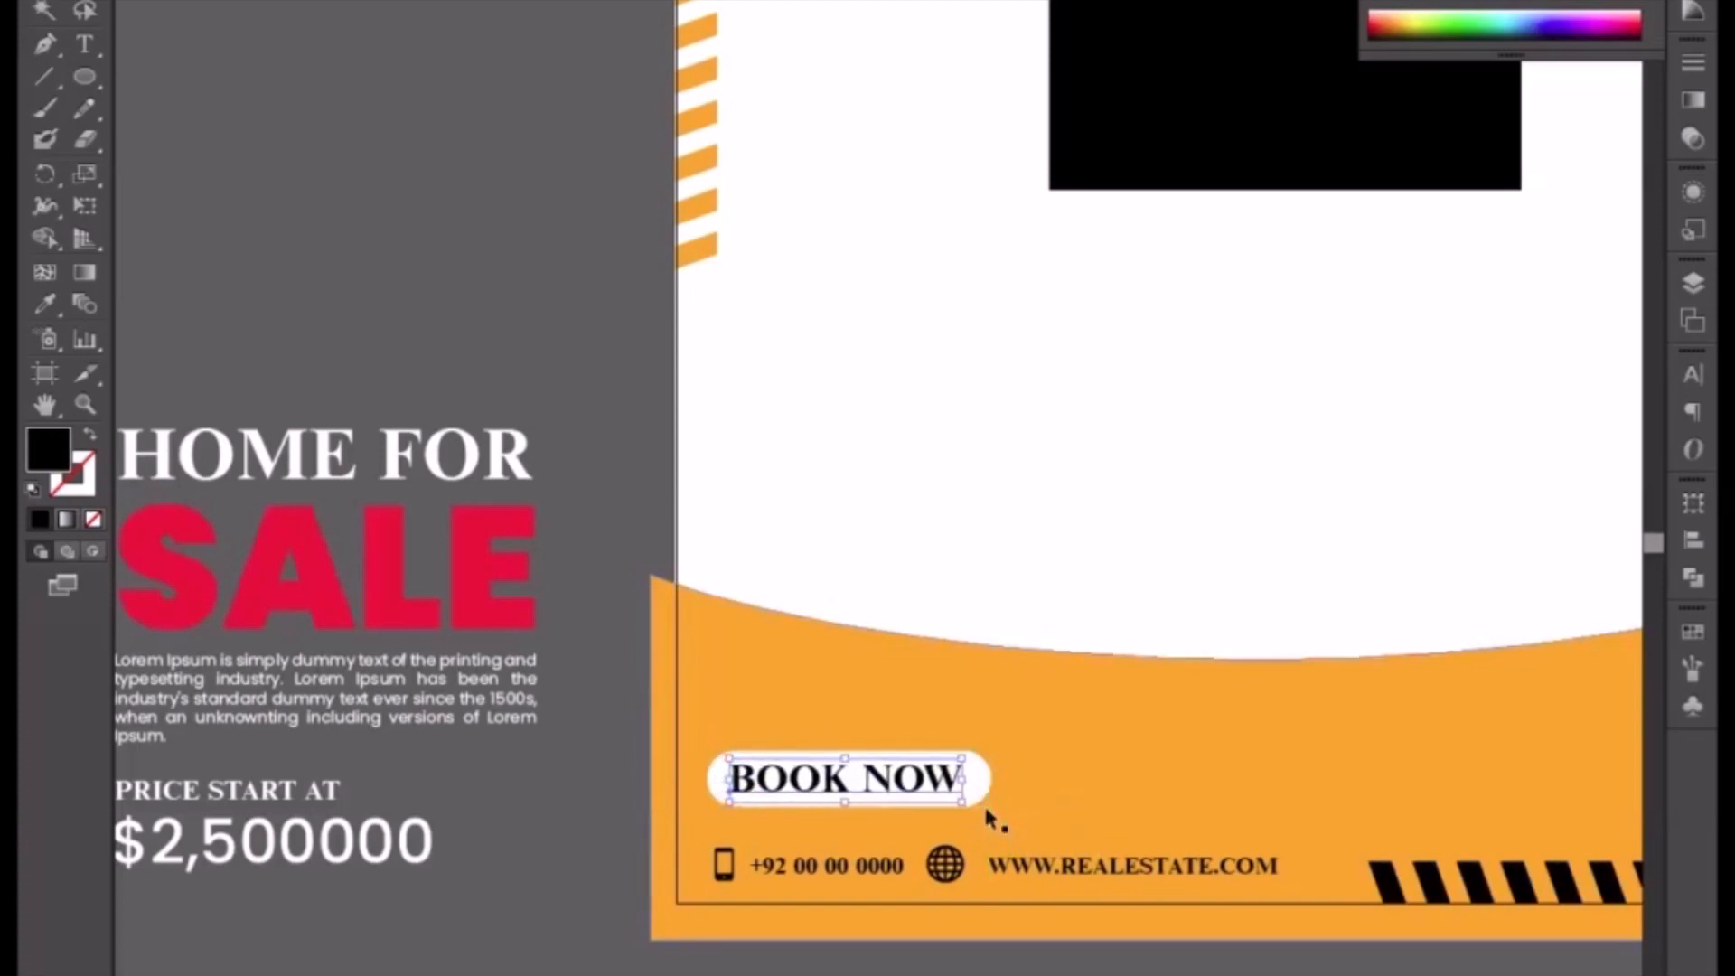
{"action": "left_click", "coordinate": [520, 793]}
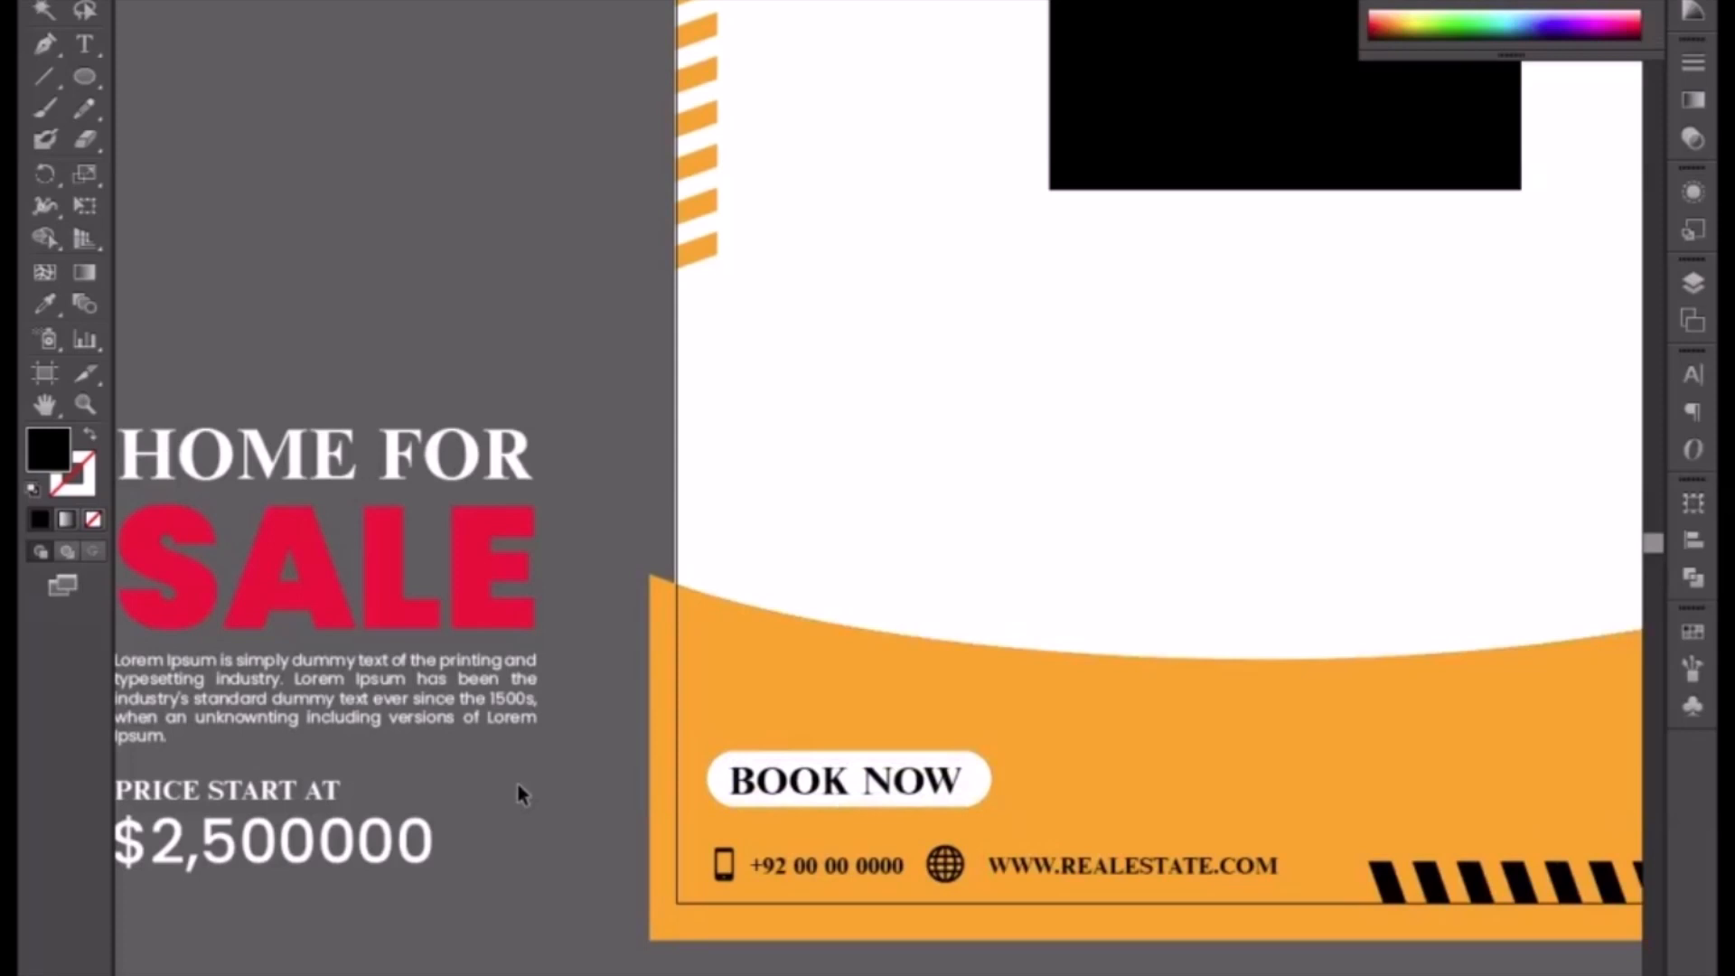
Step: Try filling the contact details row white, then return it to black
{"action": "left_click", "coordinate": [967, 874]}
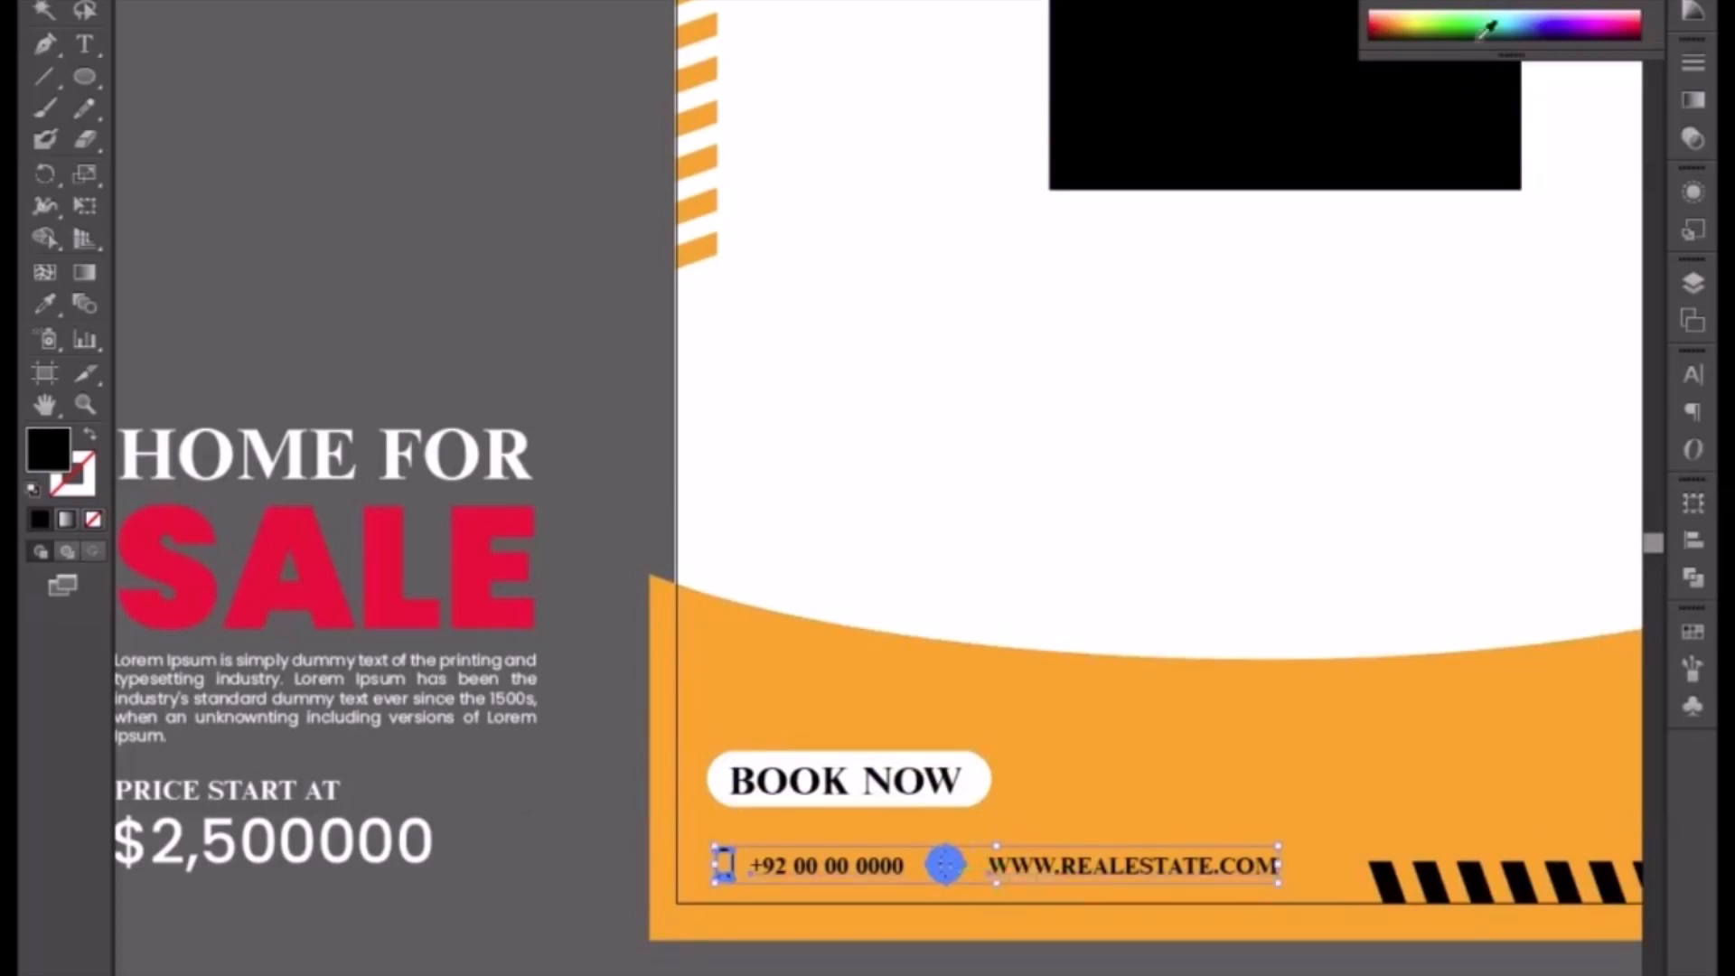
{"action": "left_click", "coordinate": [1411, 5]}
{"action": "key", "text": "ctrl+shift+a"}
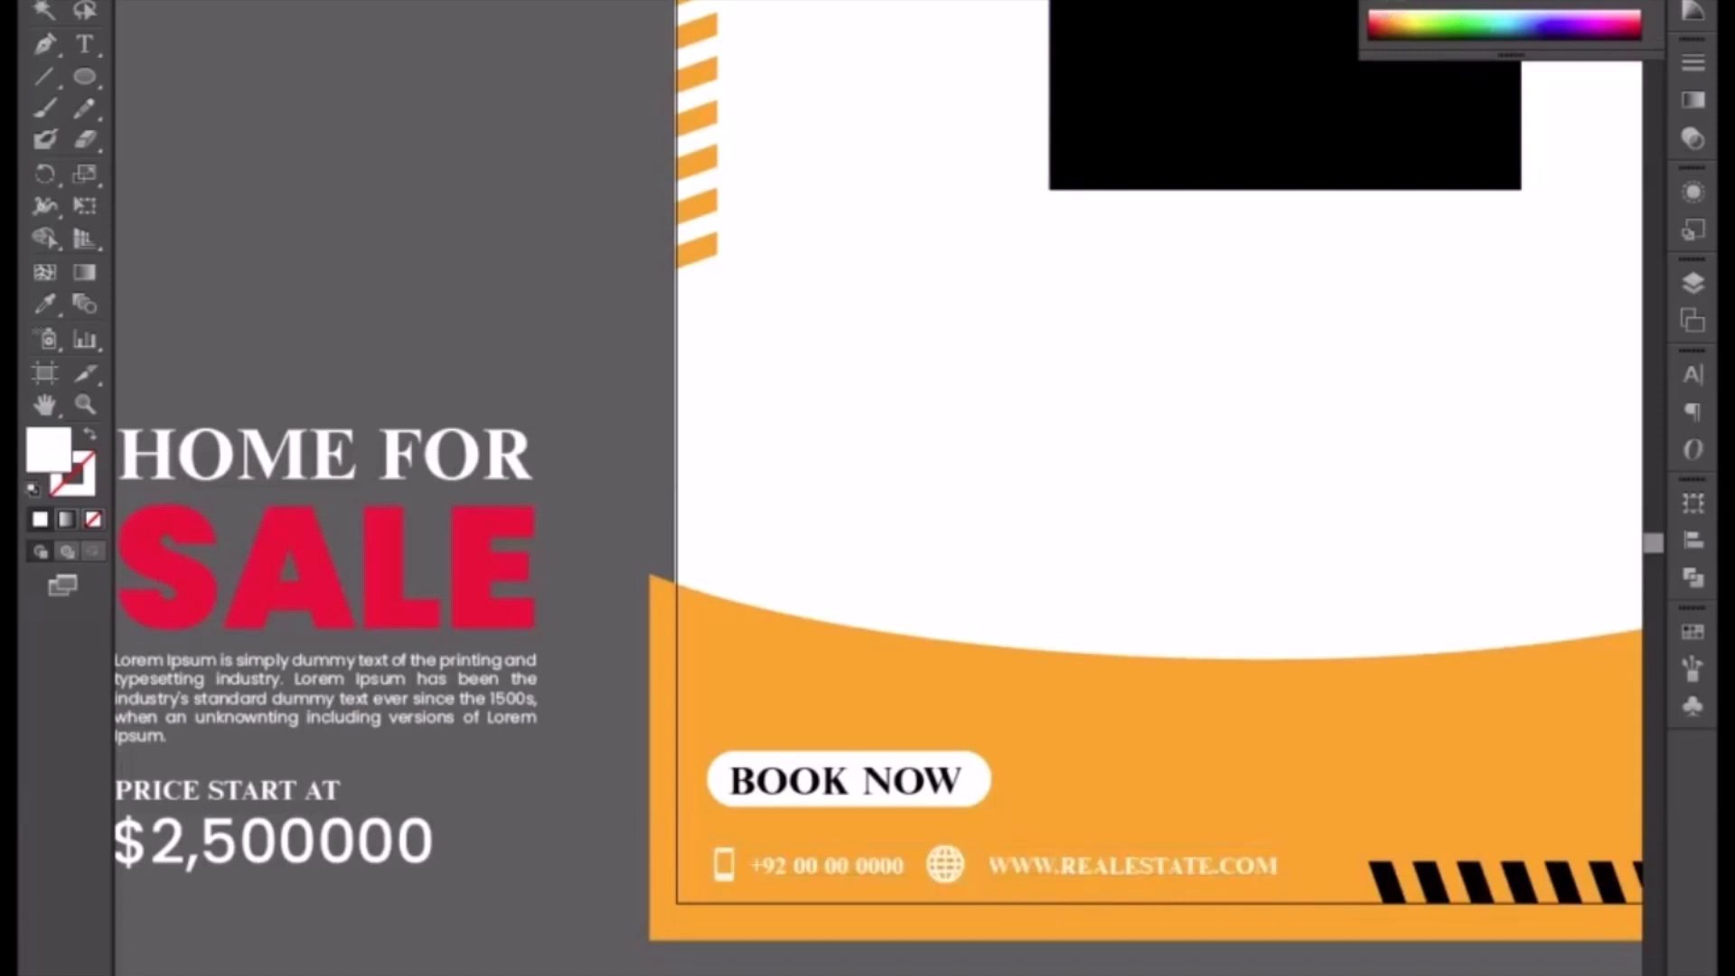
{"action": "left_click", "coordinate": [1120, 865]}
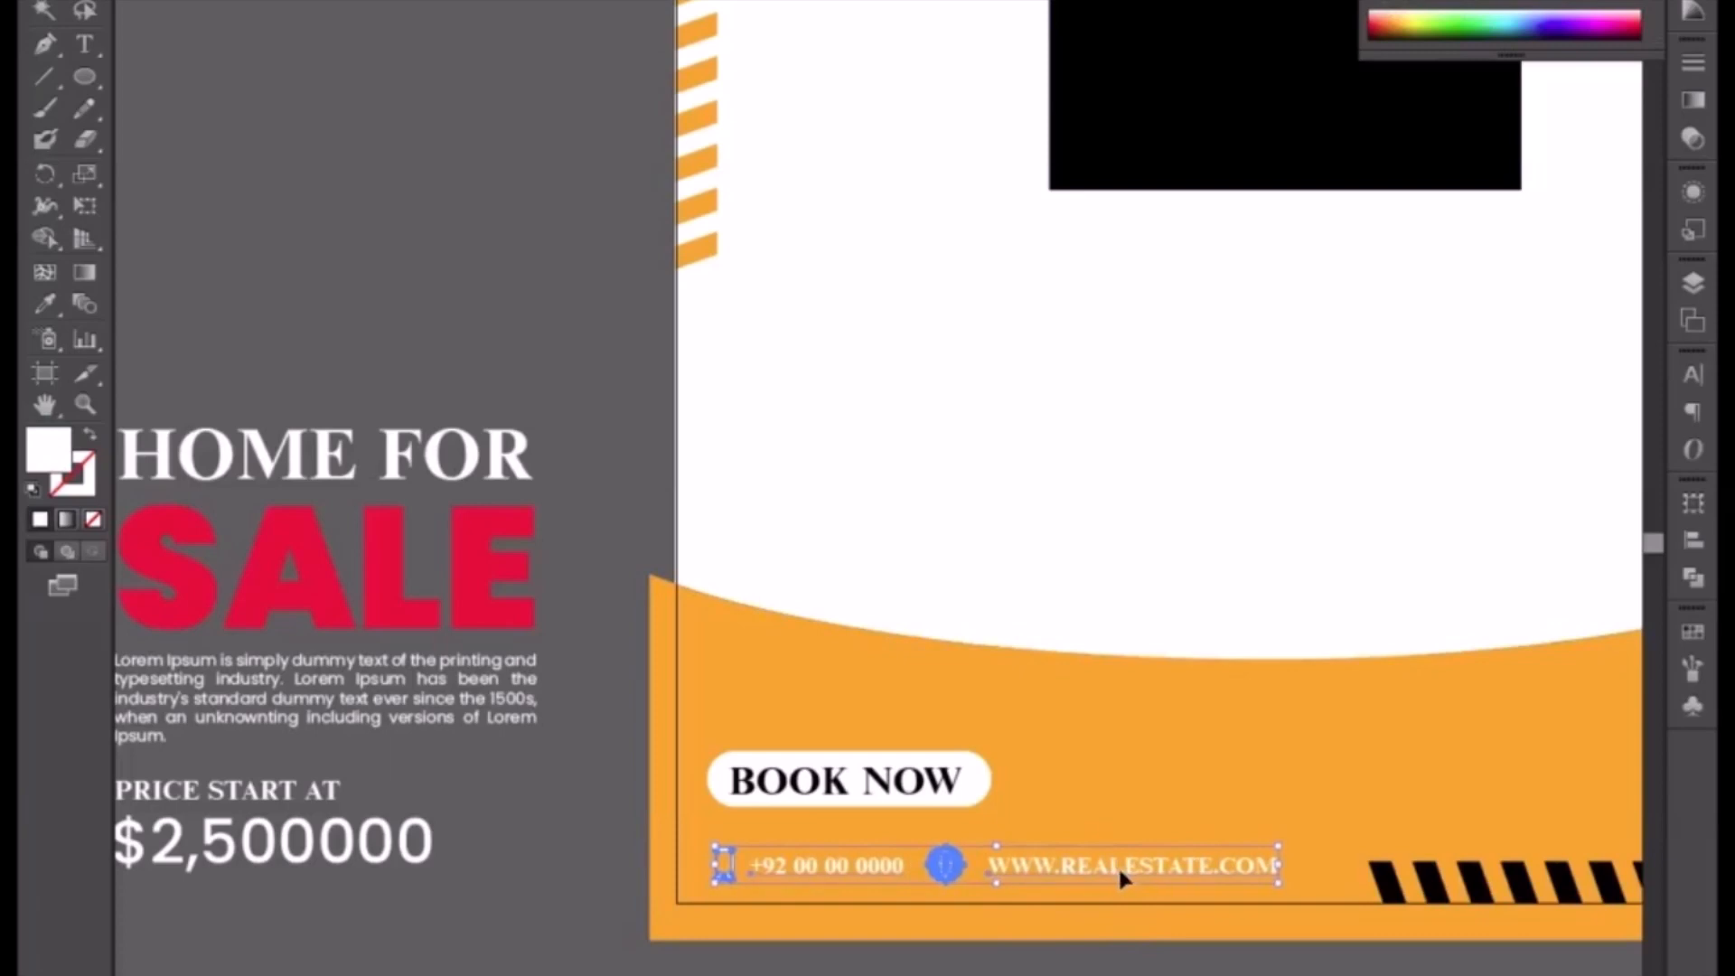
{"action": "left_click", "coordinate": [1387, 4]}
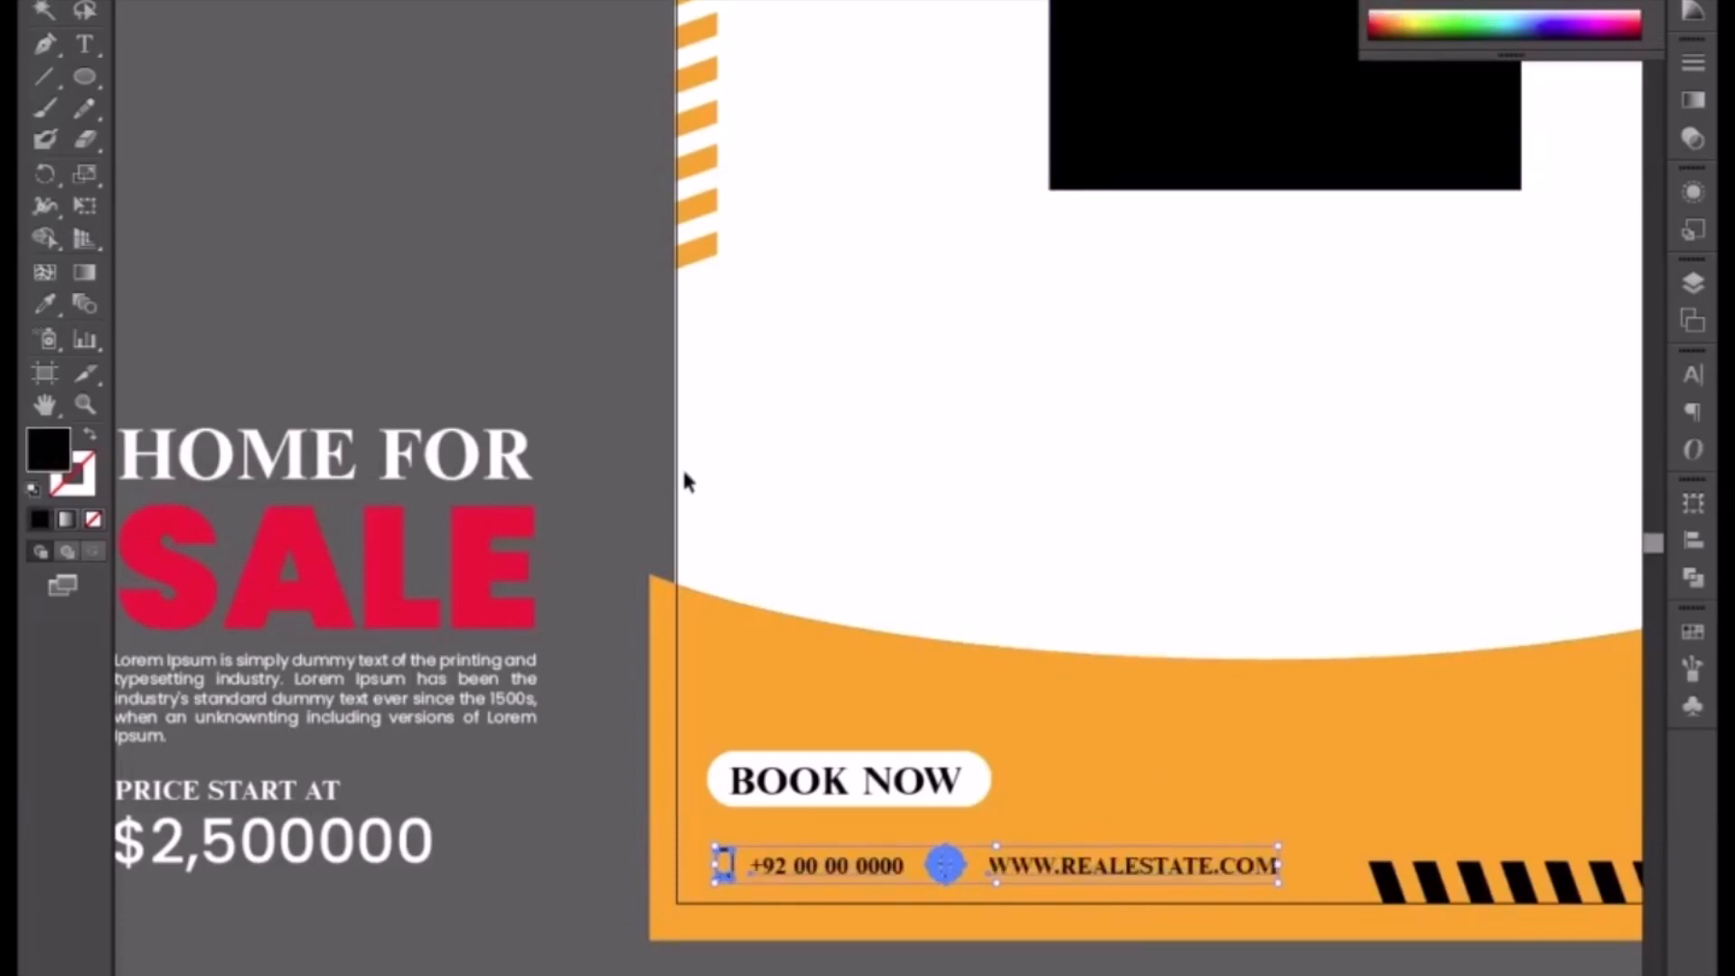
Step: Fill the black image placeholder rectangle orange with the Eyedropper sampling the footer
{"action": "left_click", "coordinate": [614, 433]}
{"action": "scroll", "coordinate": [1165, 720], "scroll_direction": "right", "scroll_amount": 5}
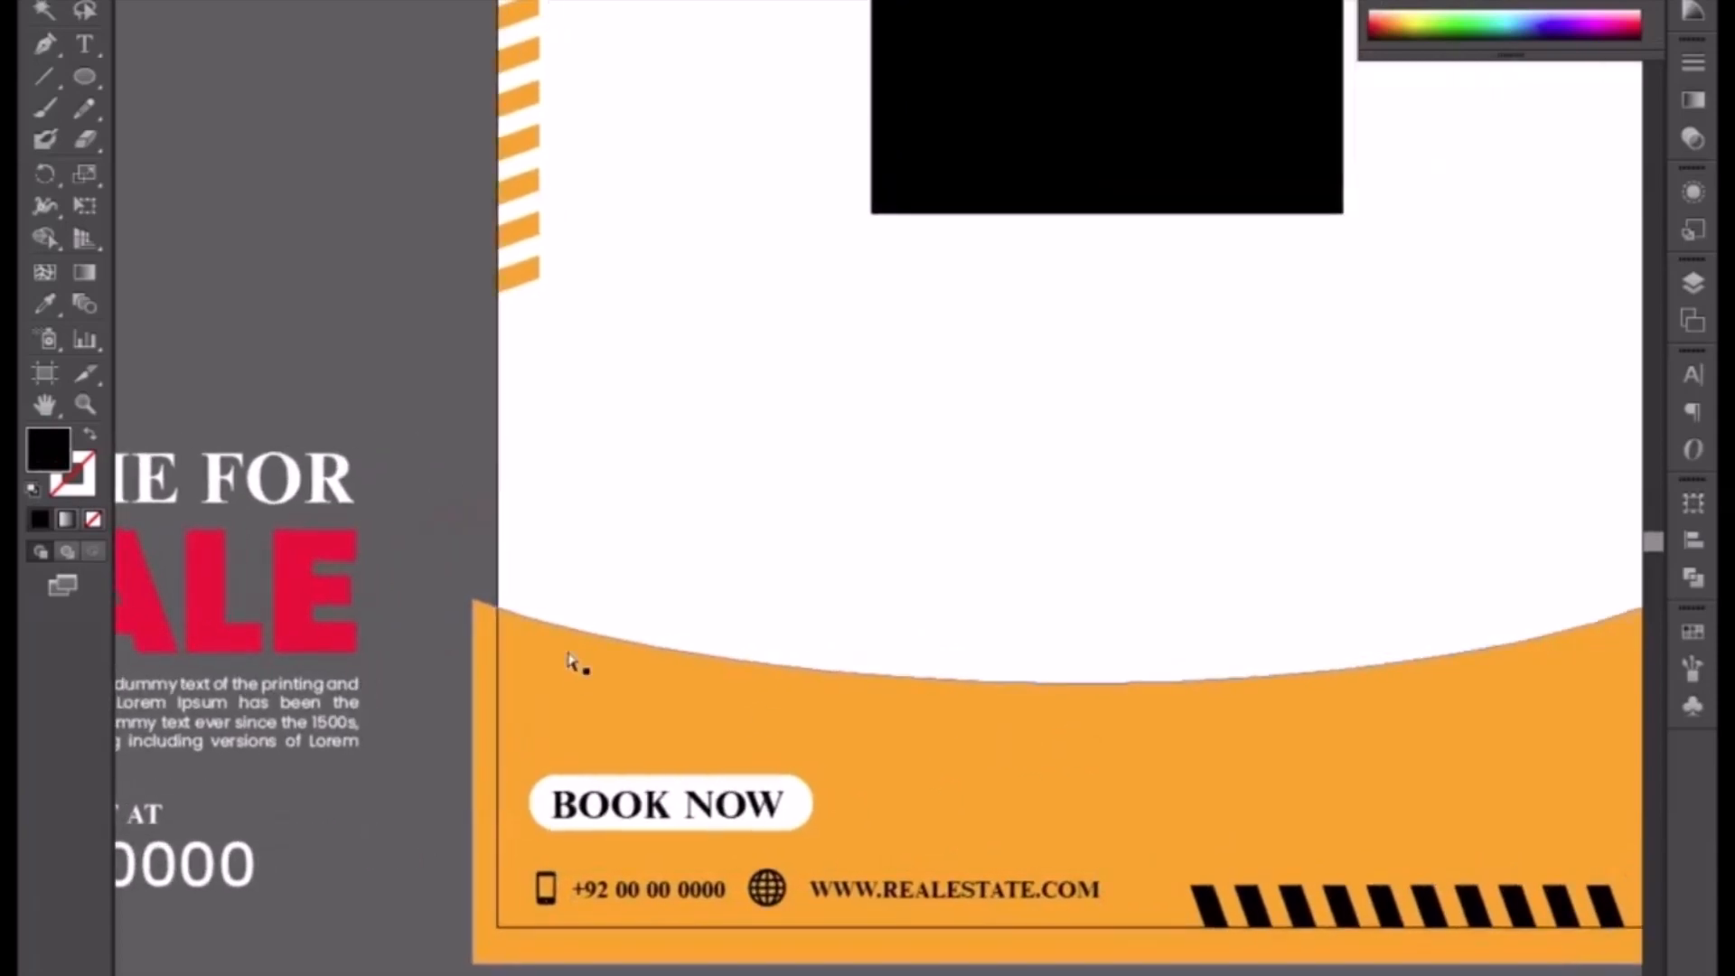
{"action": "scroll", "coordinate": [884, 531], "scroll_direction": "down", "scroll_amount": 1}
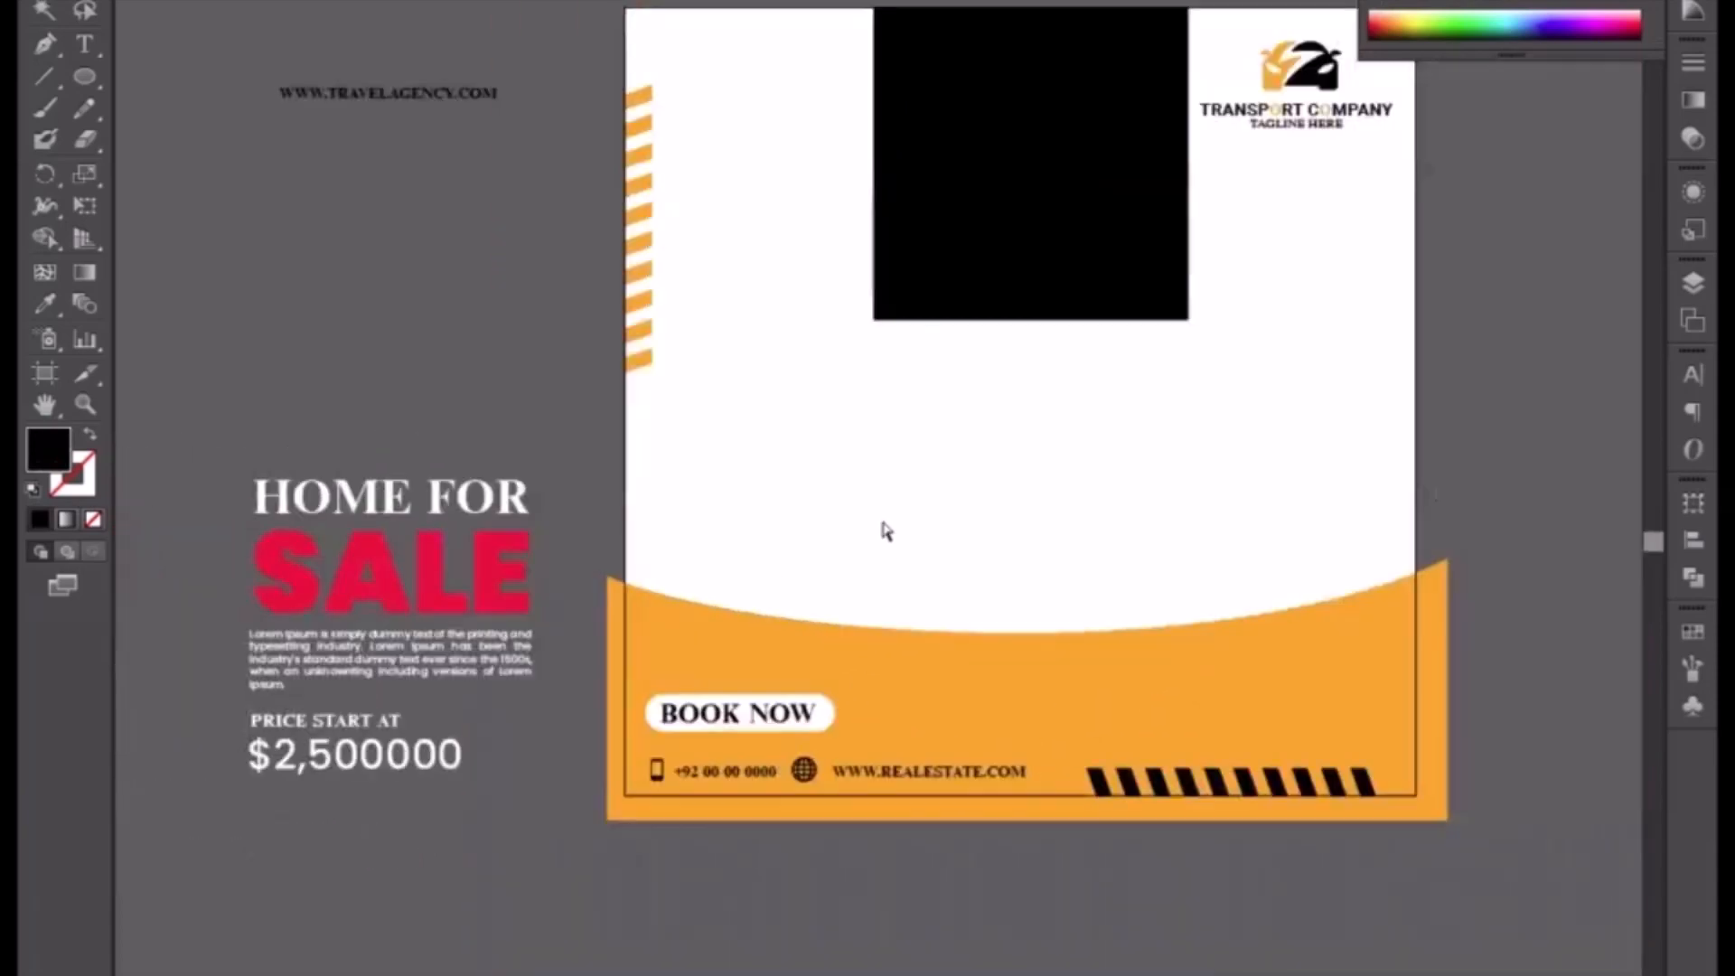
{"action": "left_click", "coordinate": [1046, 278]}
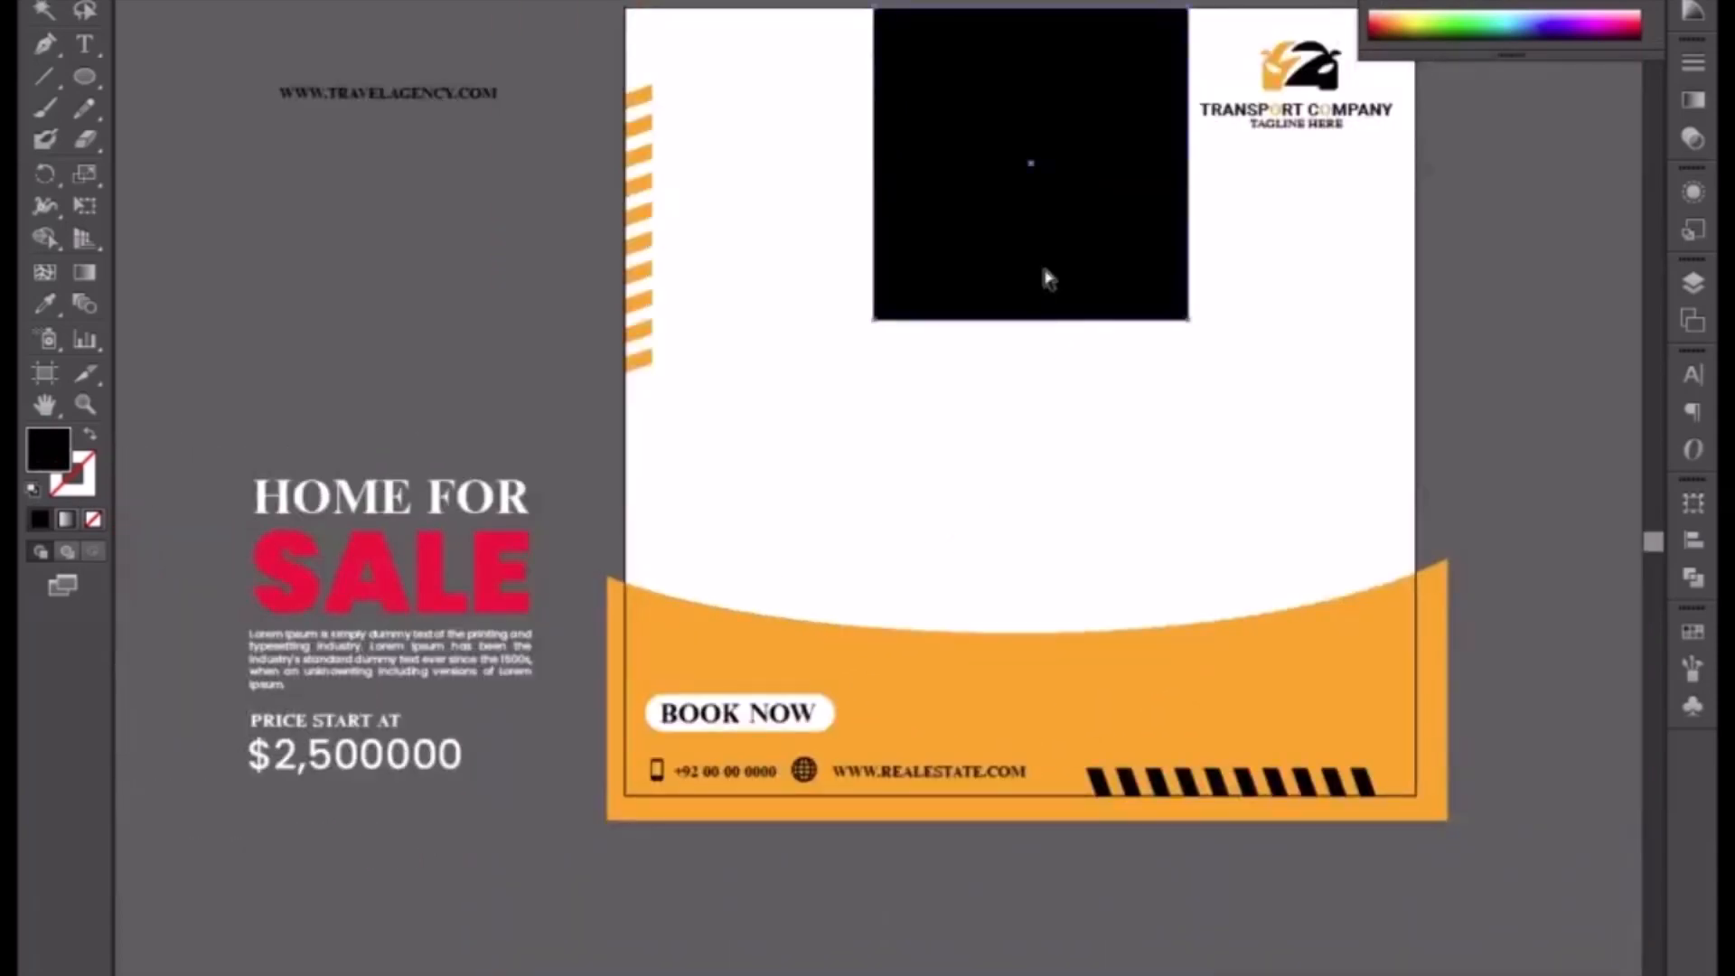
{"action": "left_click", "coordinate": [45, 304]}
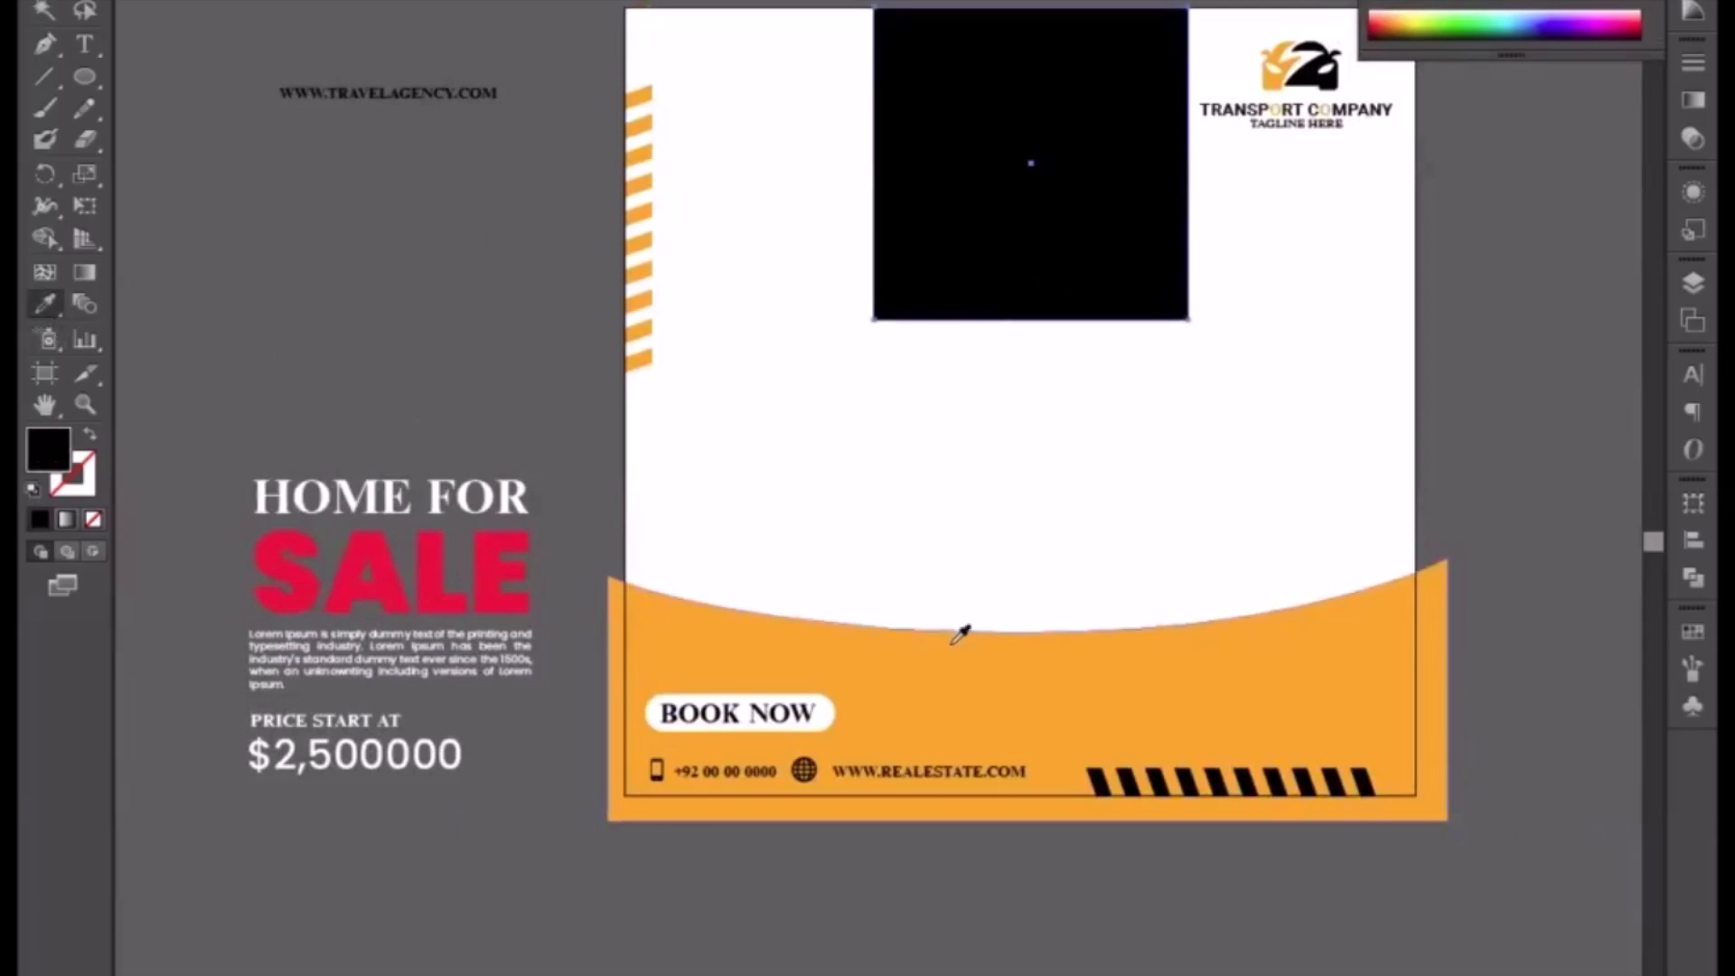
{"action": "left_click", "coordinate": [956, 647]}
{"action": "key", "text": "v"}
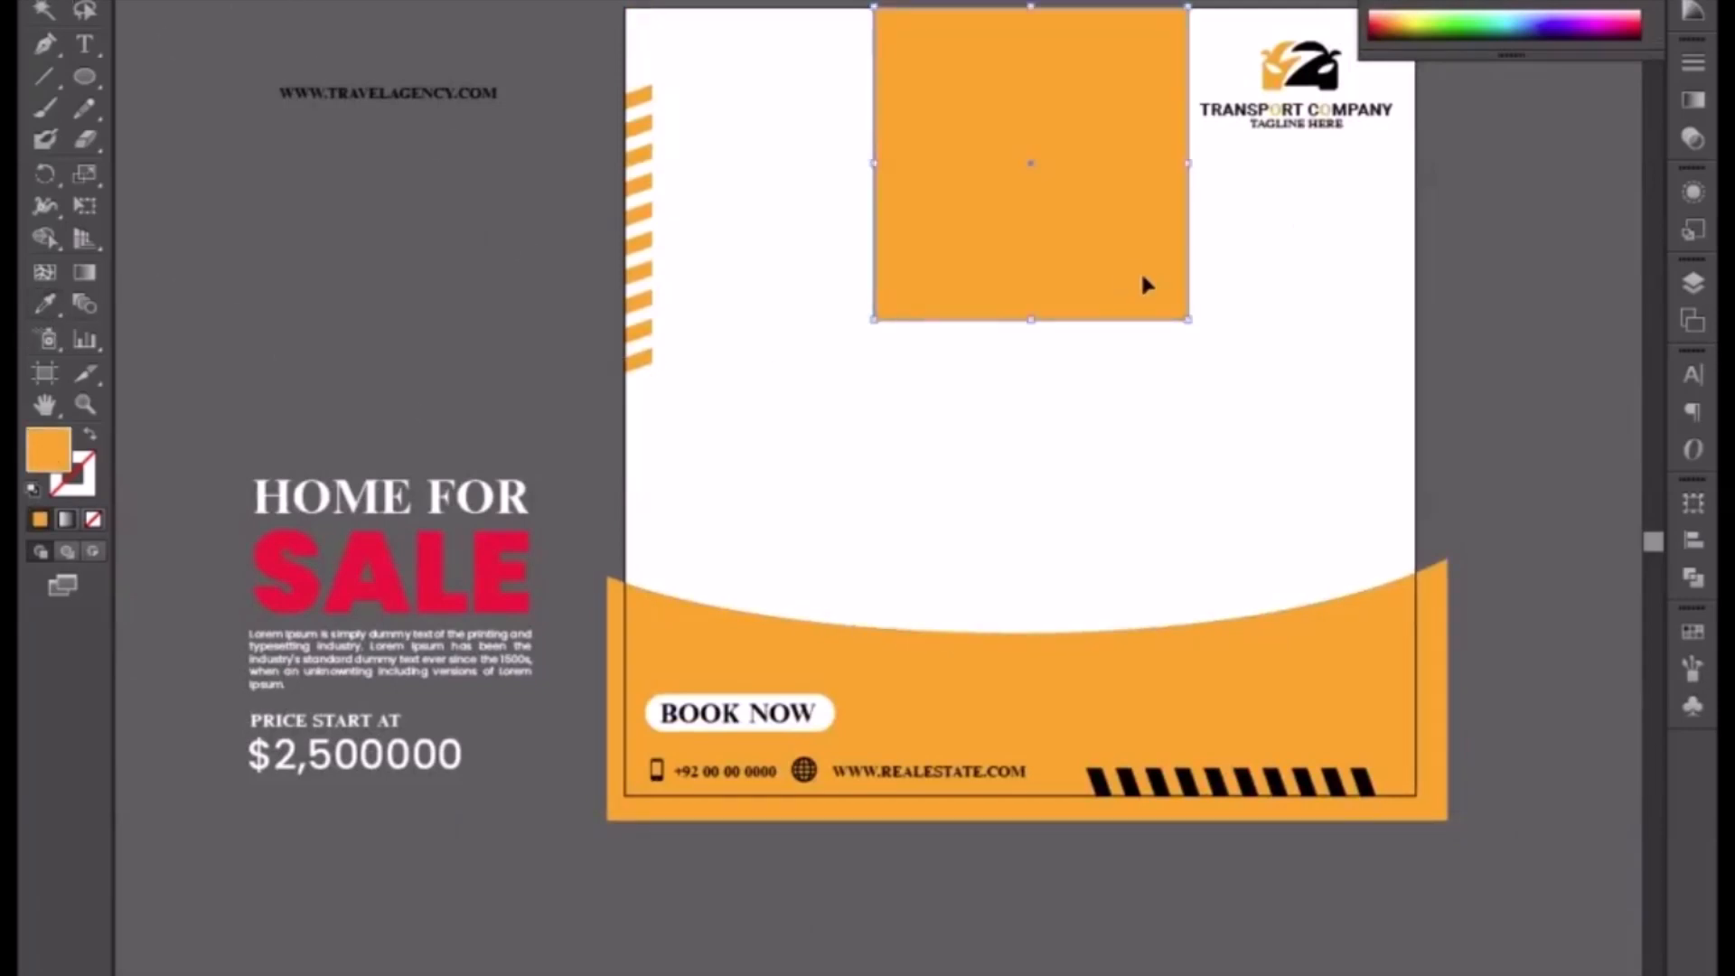
Step: Recolour the company logo in the top corner white
{"action": "left_click", "coordinate": [1314, 87]}
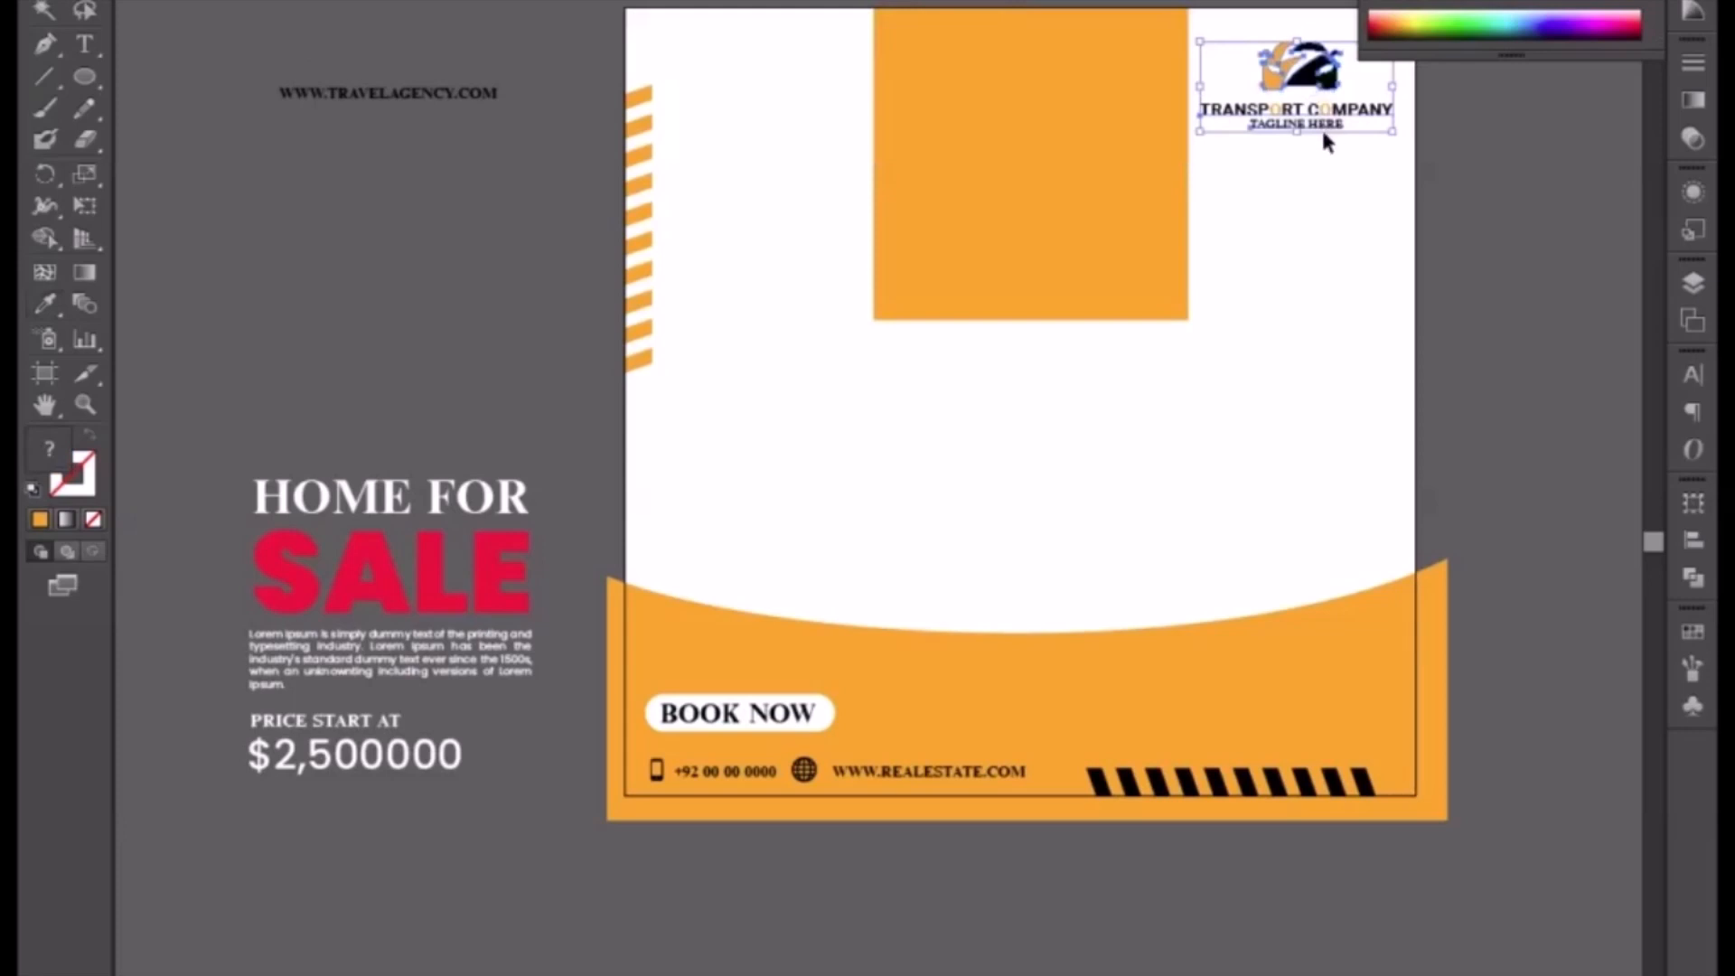
{"action": "key", "text": "Delete"}
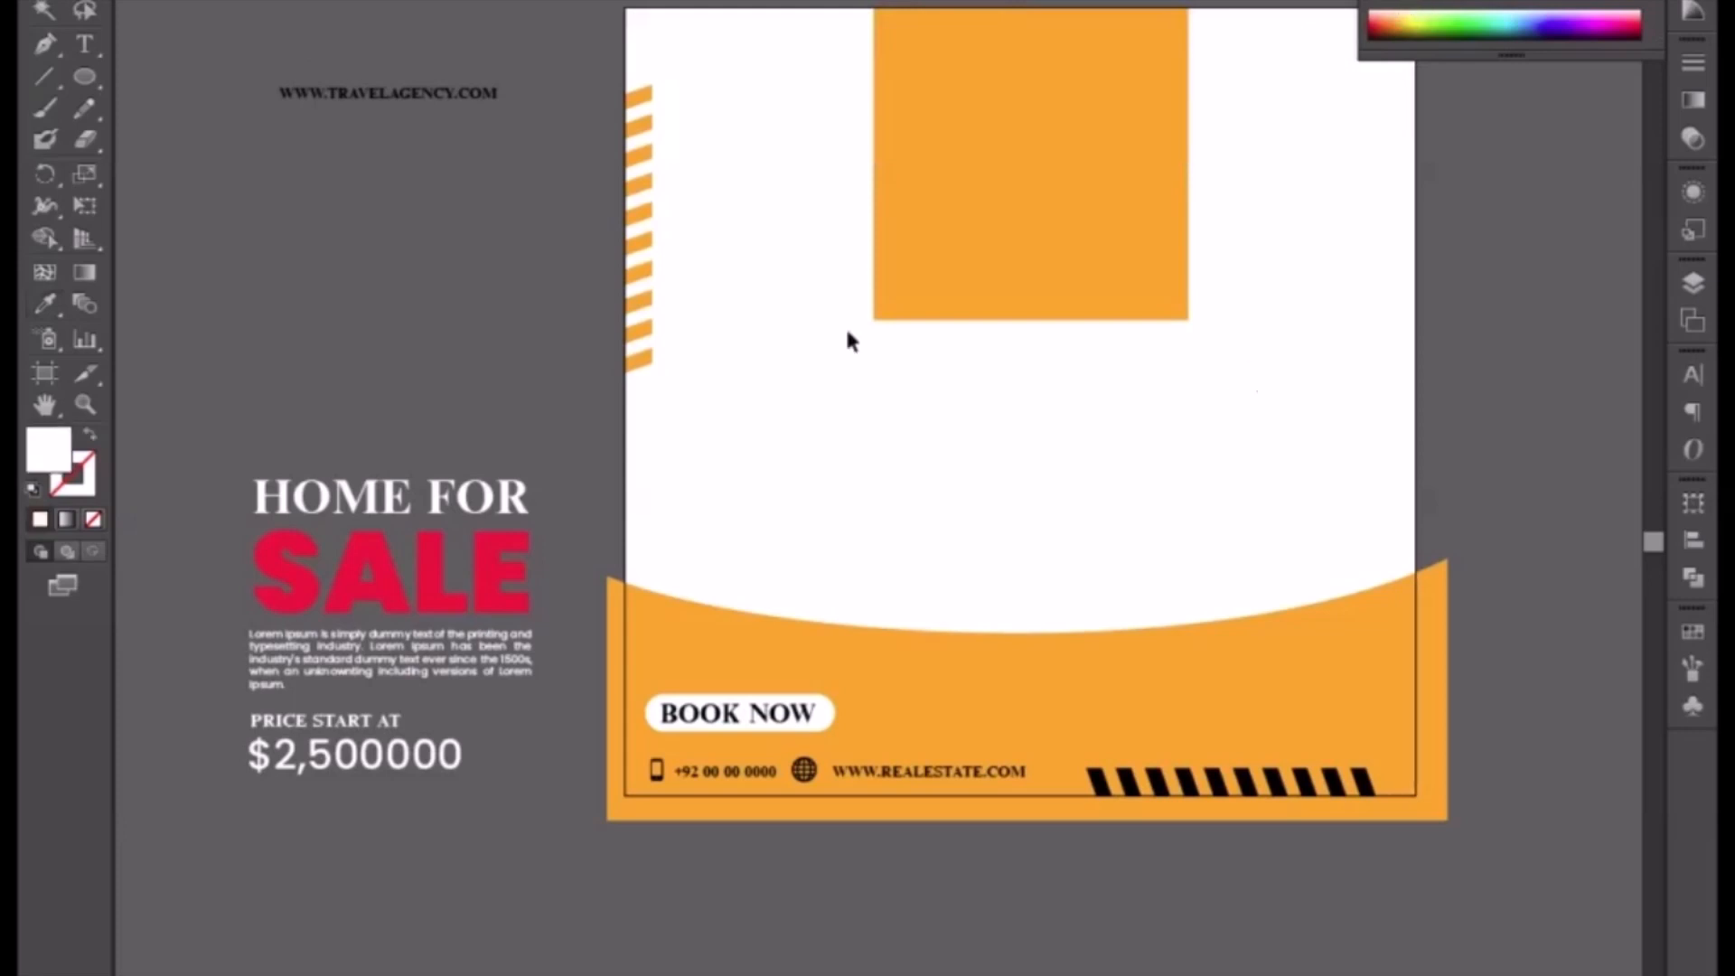
Step: Draw a white rectangle covering the whole artboard with the Rectangle tool
{"action": "left_click_drag", "start_coordinate": [82, 80], "coordinate": [171, 79]}
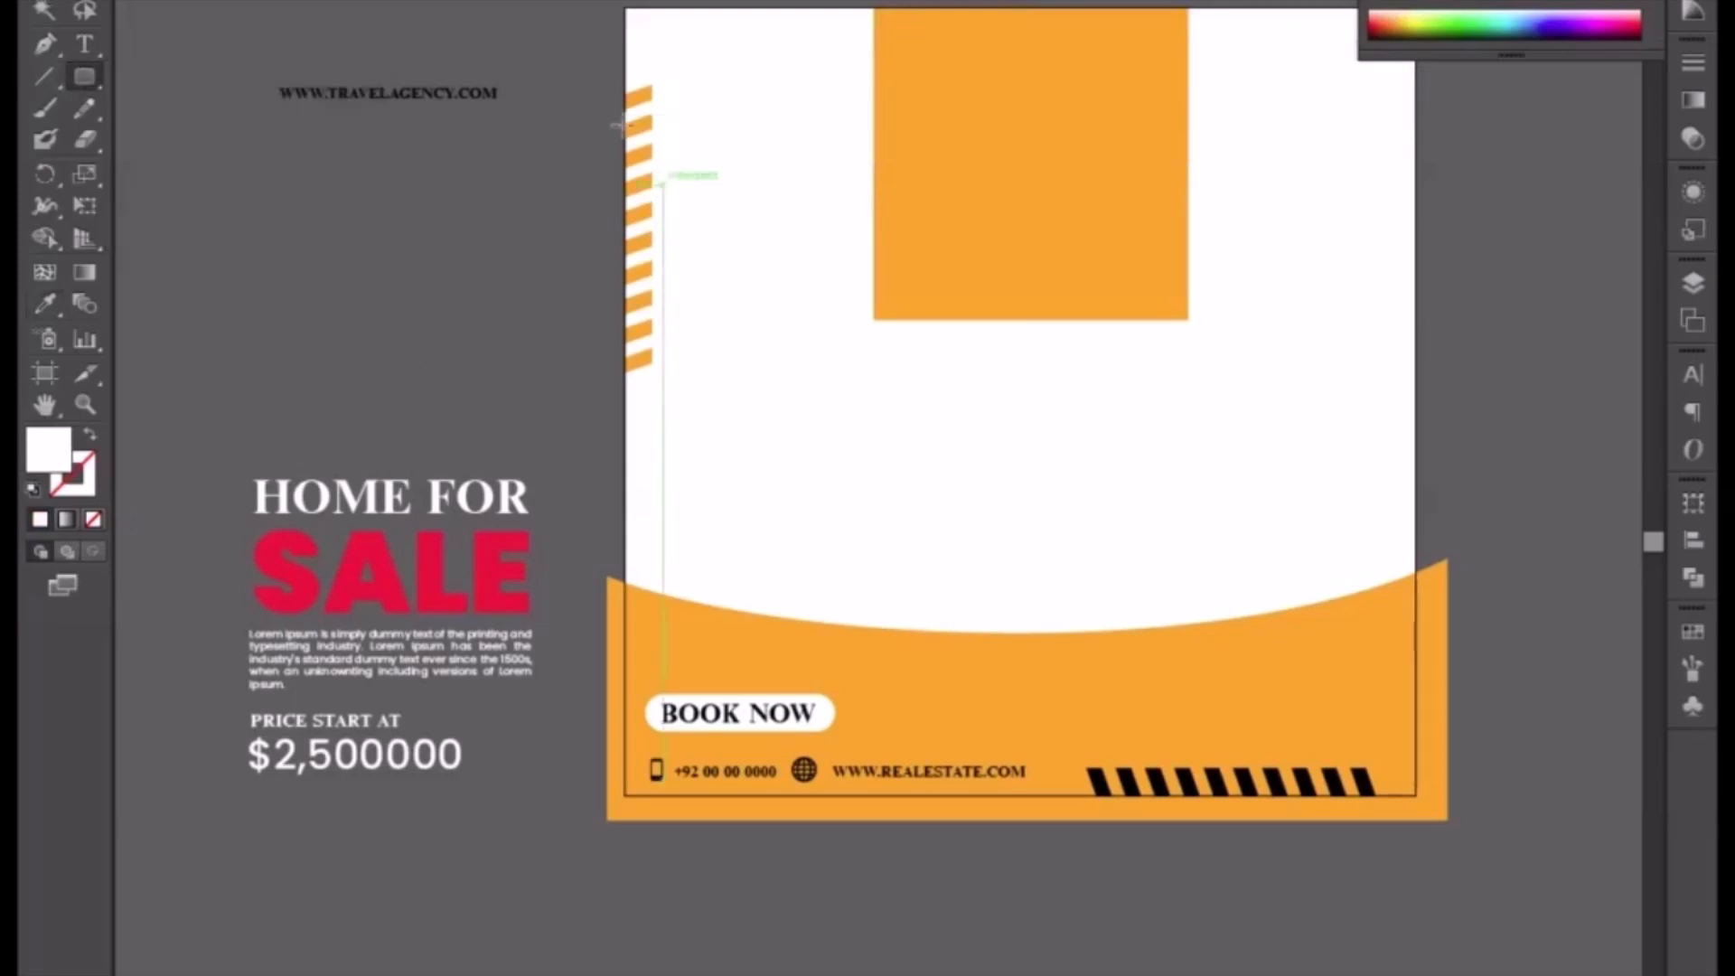
{"action": "left_click", "coordinate": [627, 9]}
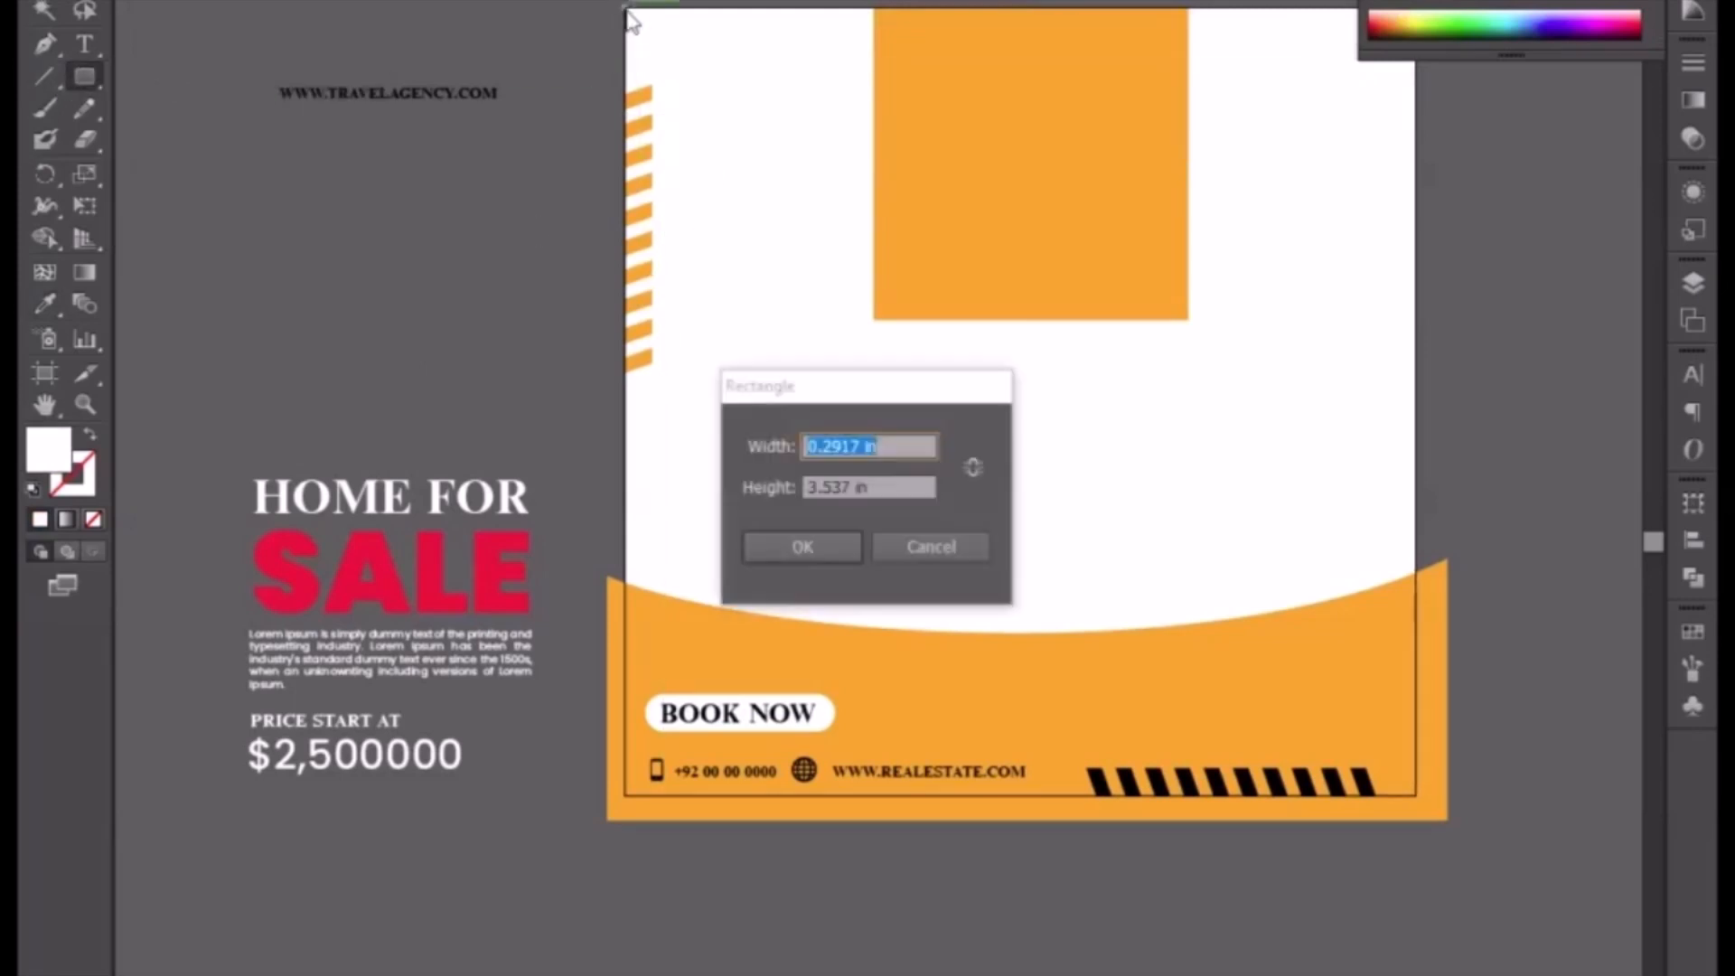
{"action": "left_click", "coordinate": [907, 544]}
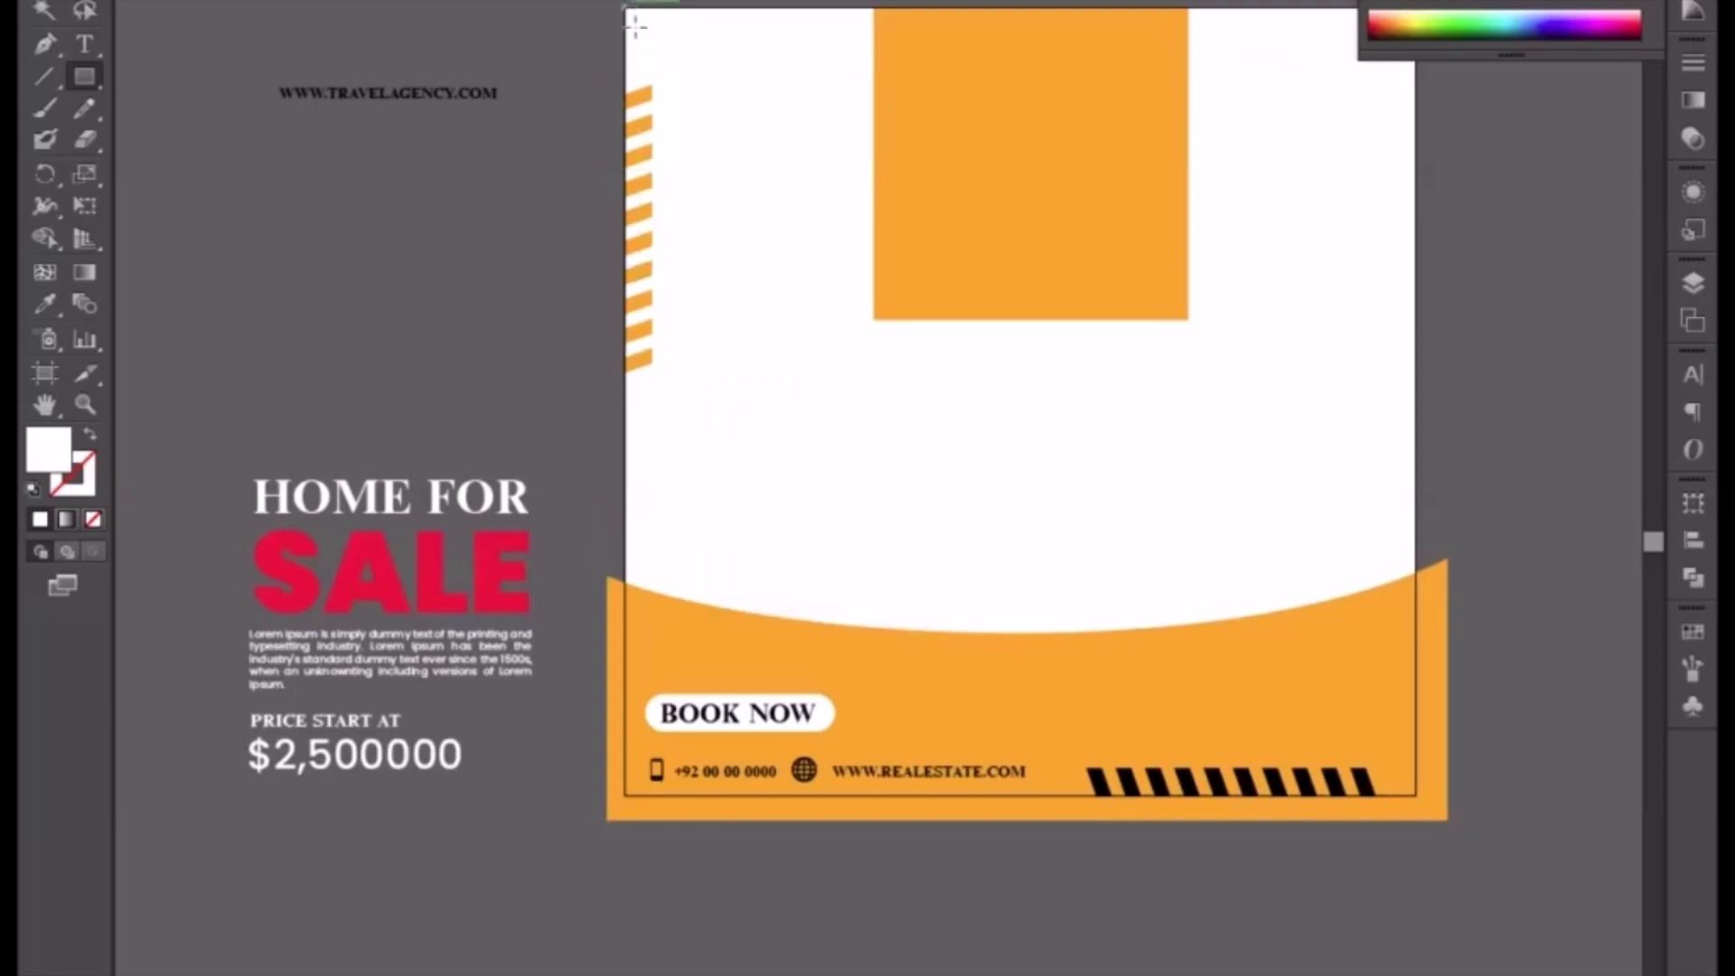
{"action": "left_click_drag", "start_coordinate": [631, 20], "coordinate": [1415, 795]}
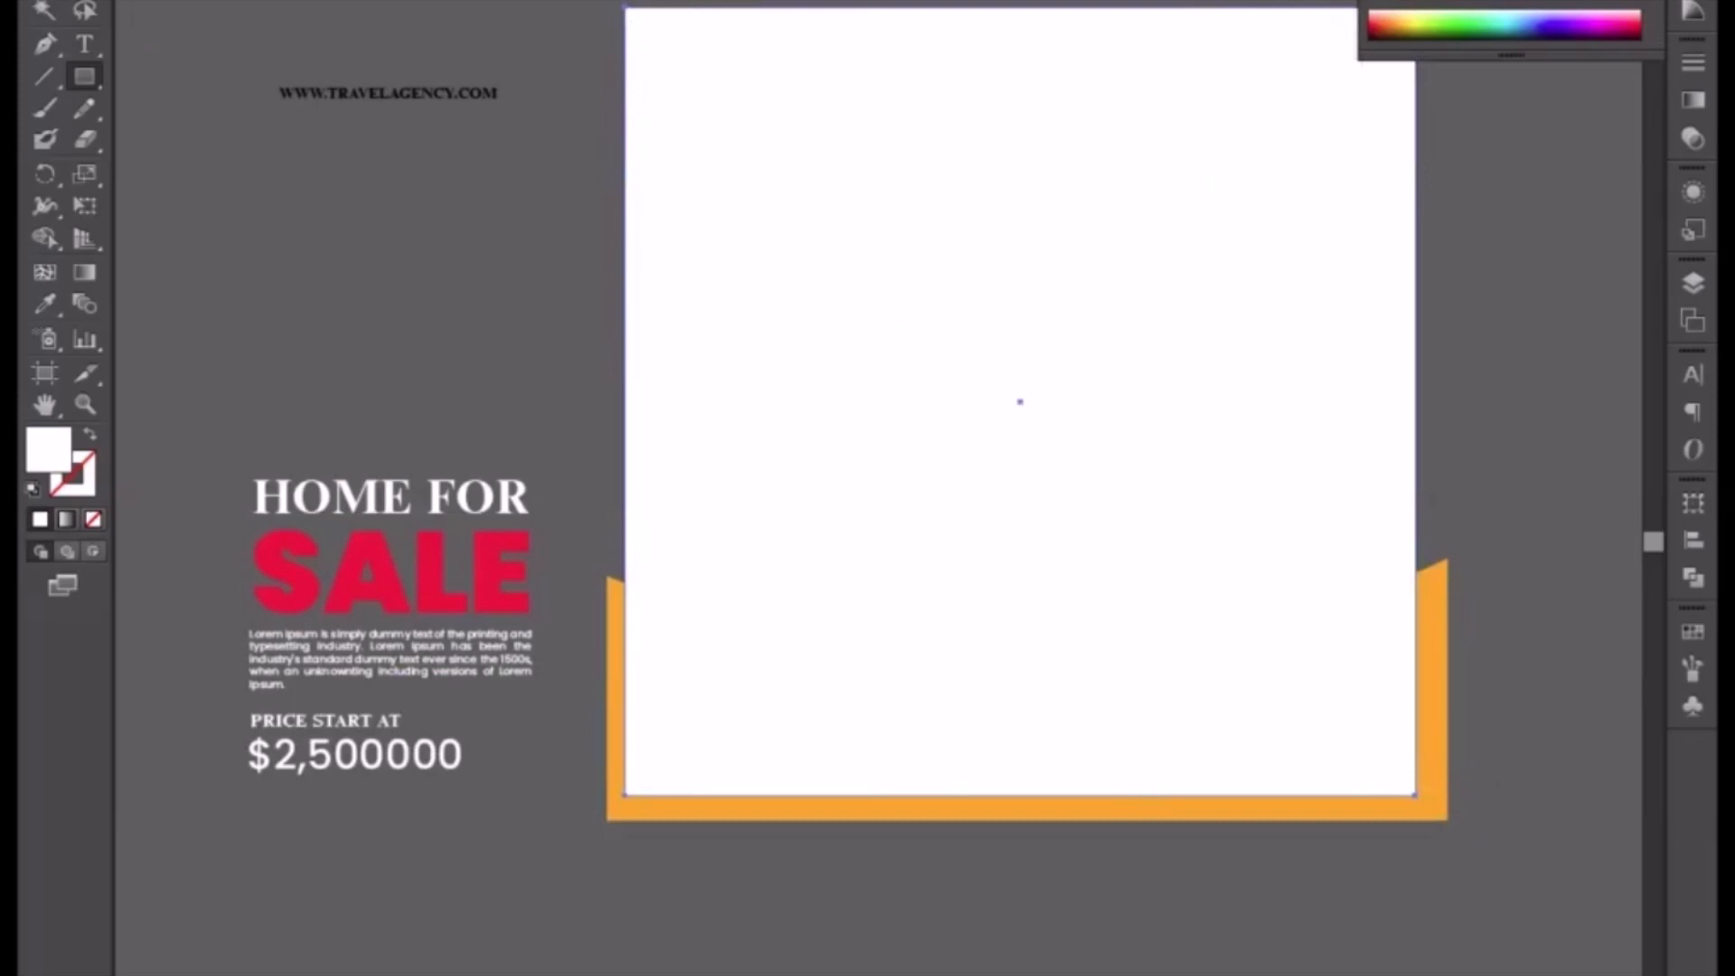
Step: Divide the full-page rectangle with the curved footer using Pathfinder and ungroup the resulting pieces
{"action": "key", "text": "v"}
{"action": "left_click", "coordinate": [690, 818], "text": "shift"}
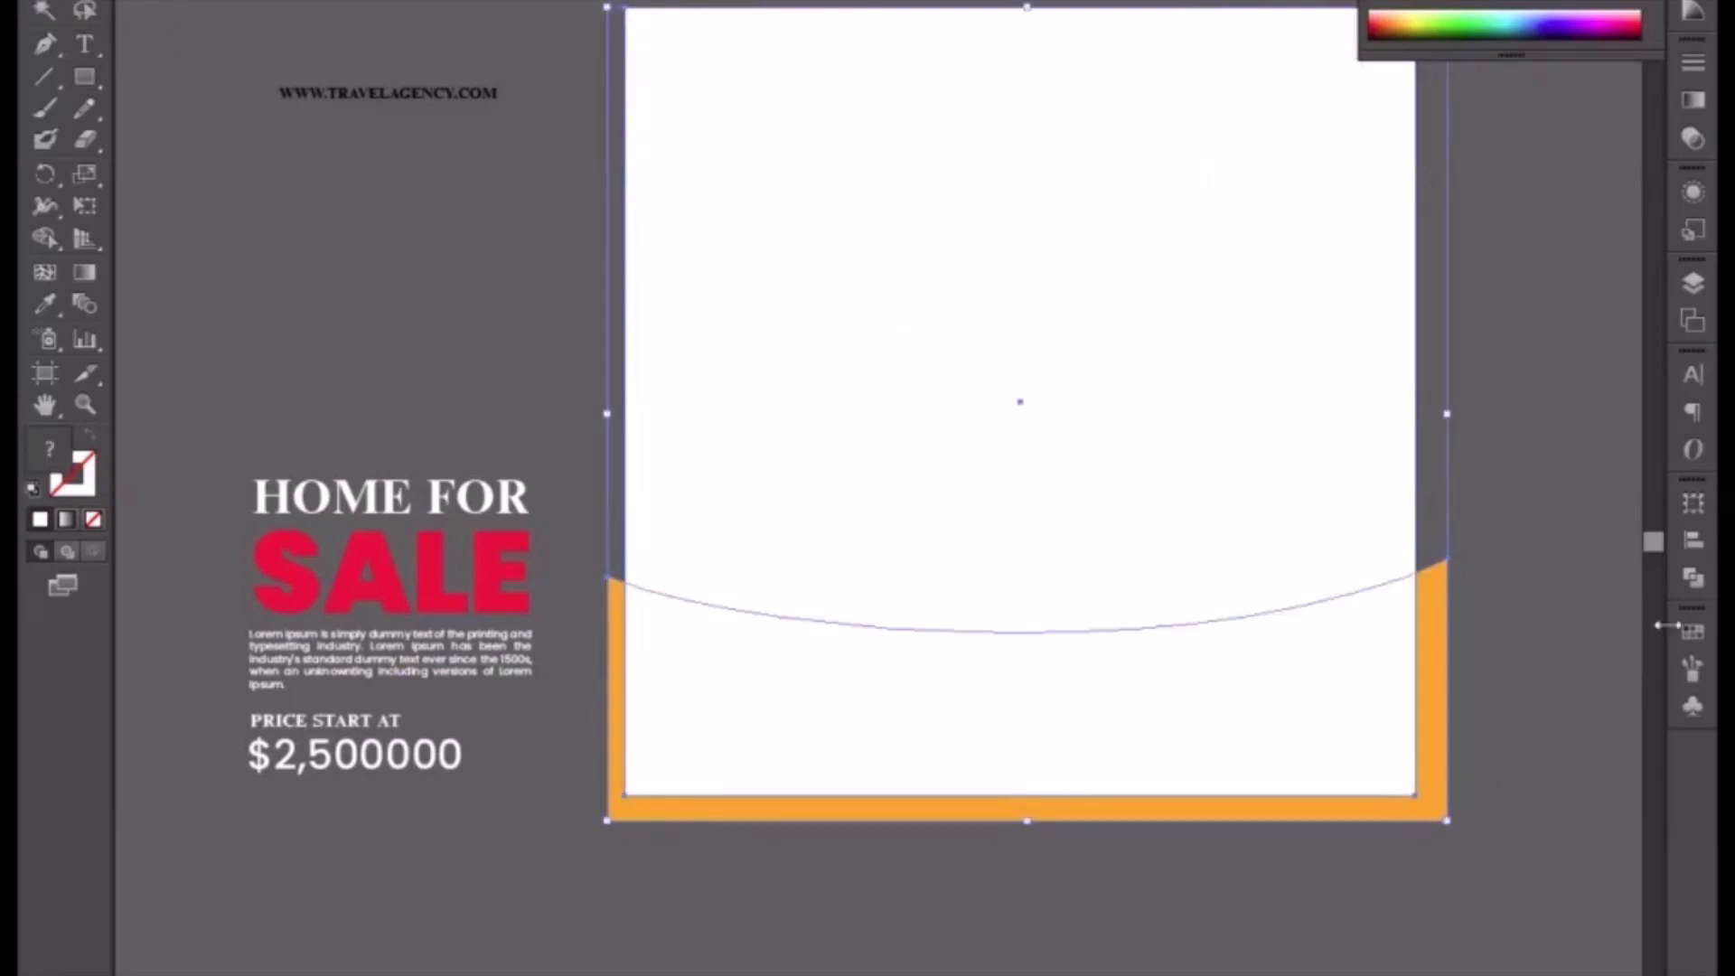
{"action": "left_click", "coordinate": [1693, 580]}
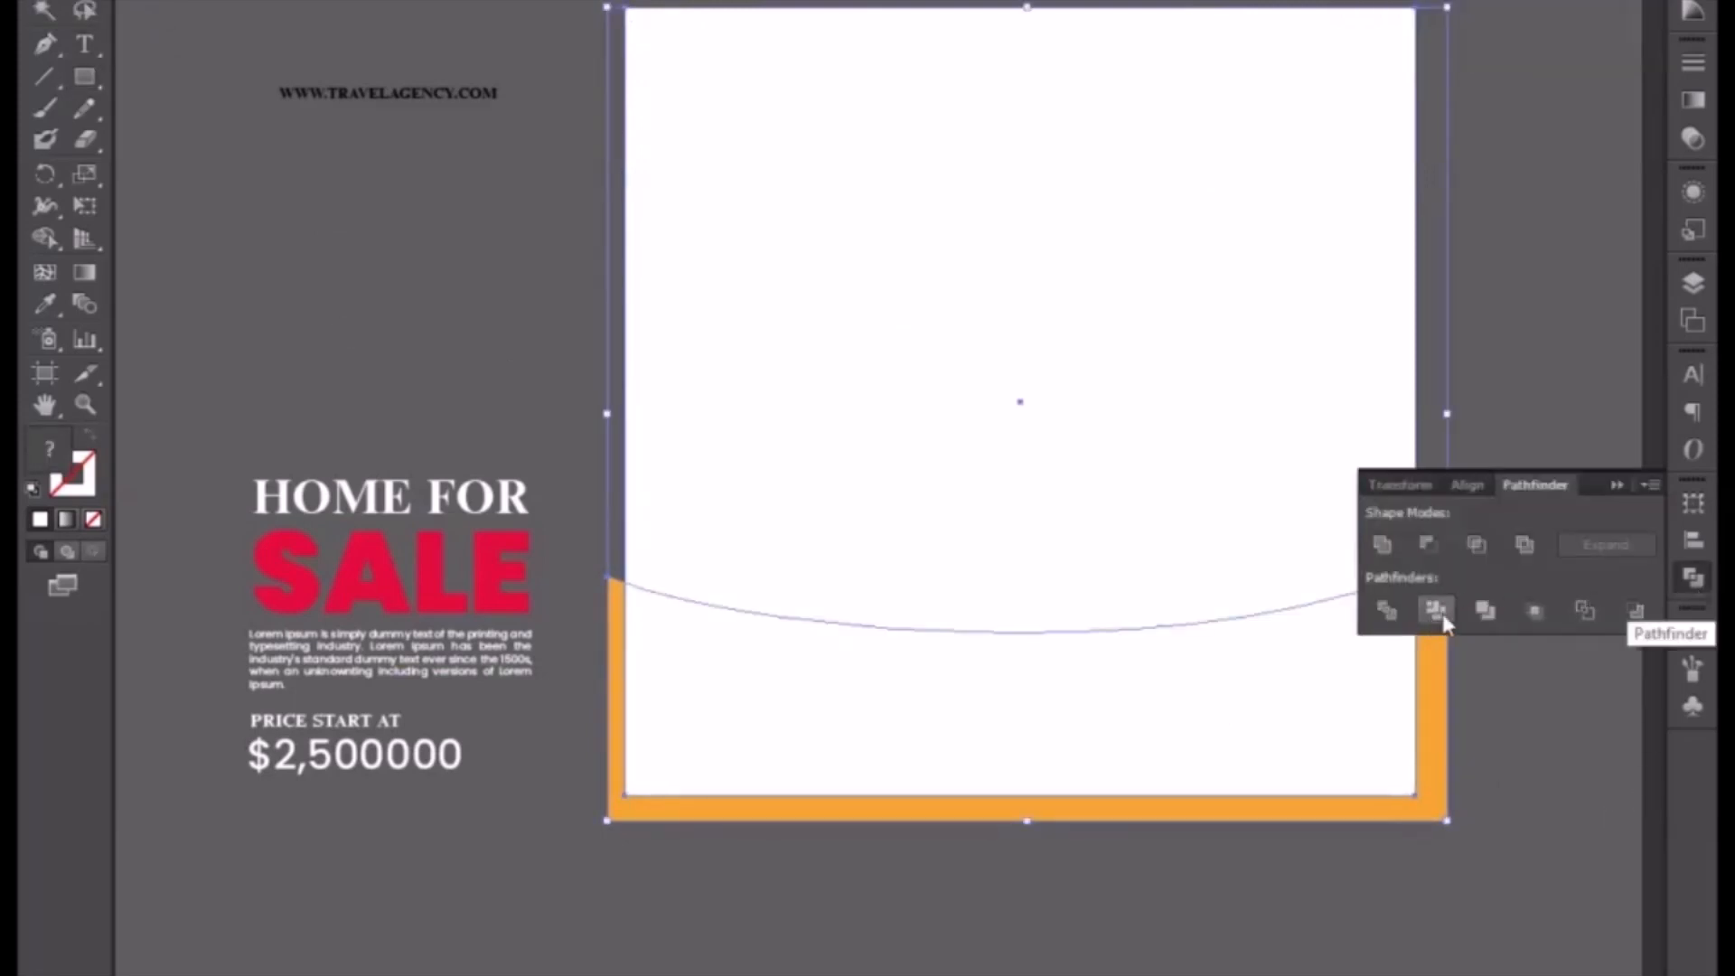
{"action": "left_click", "coordinate": [1388, 617]}
{"action": "right_click", "coordinate": [1278, 668]}
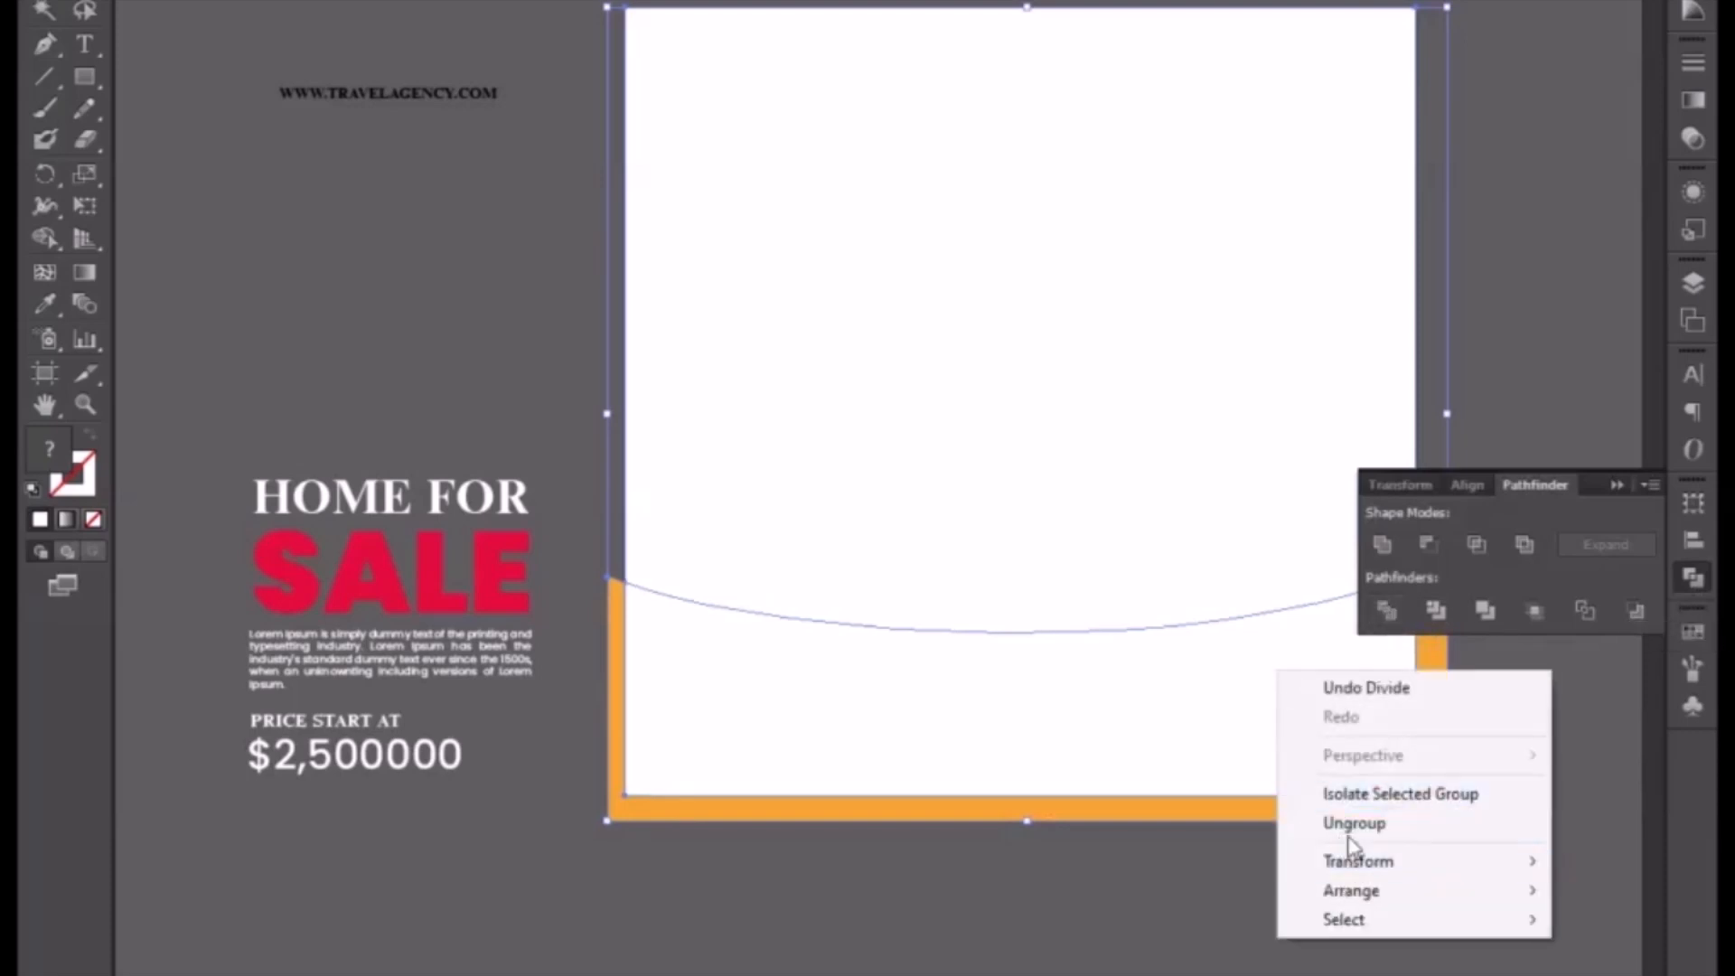
{"action": "left_click", "coordinate": [1337, 823]}
{"action": "left_click", "coordinate": [1616, 485]}
Step: Delete the leftover orange strip sticking out beyond the artboard
{"action": "left_click", "coordinate": [1471, 836]}
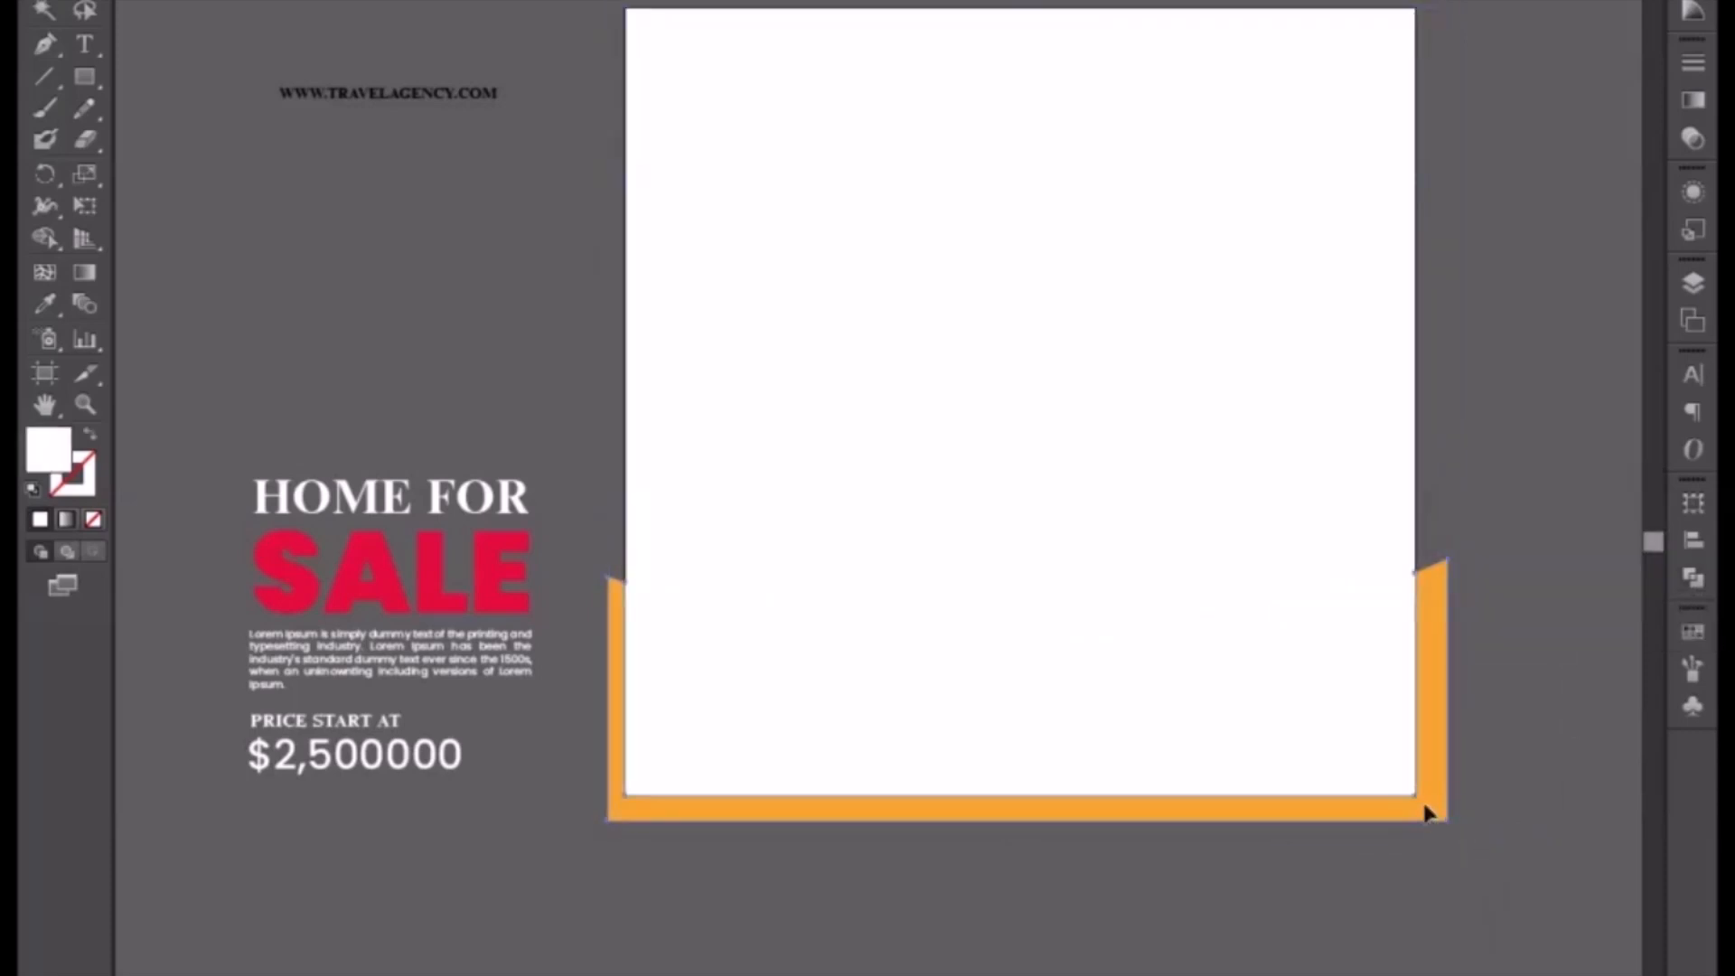
{"action": "left_click", "coordinate": [1426, 813]}
{"action": "key", "text": "Delete"}
Step: Try deleting the lower footer piece, then undo the deletion
{"action": "left_click", "coordinate": [1287, 695]}
{"action": "key", "text": "Delete"}
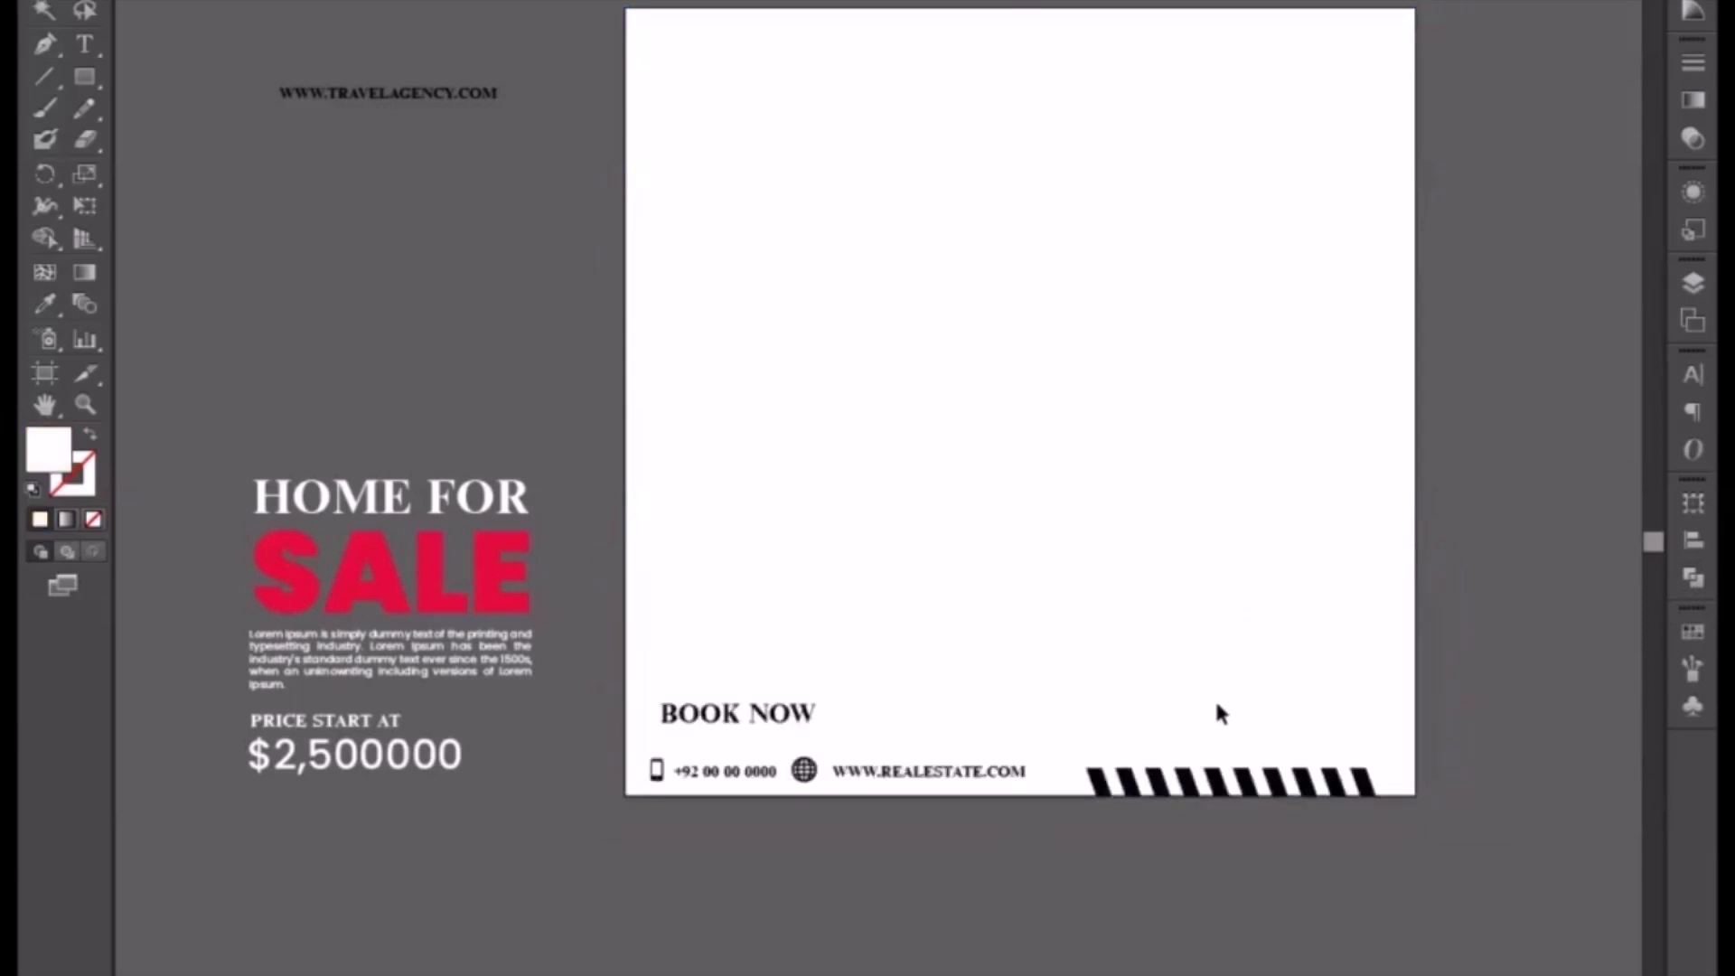
{"action": "key", "text": "ctrl+z"}
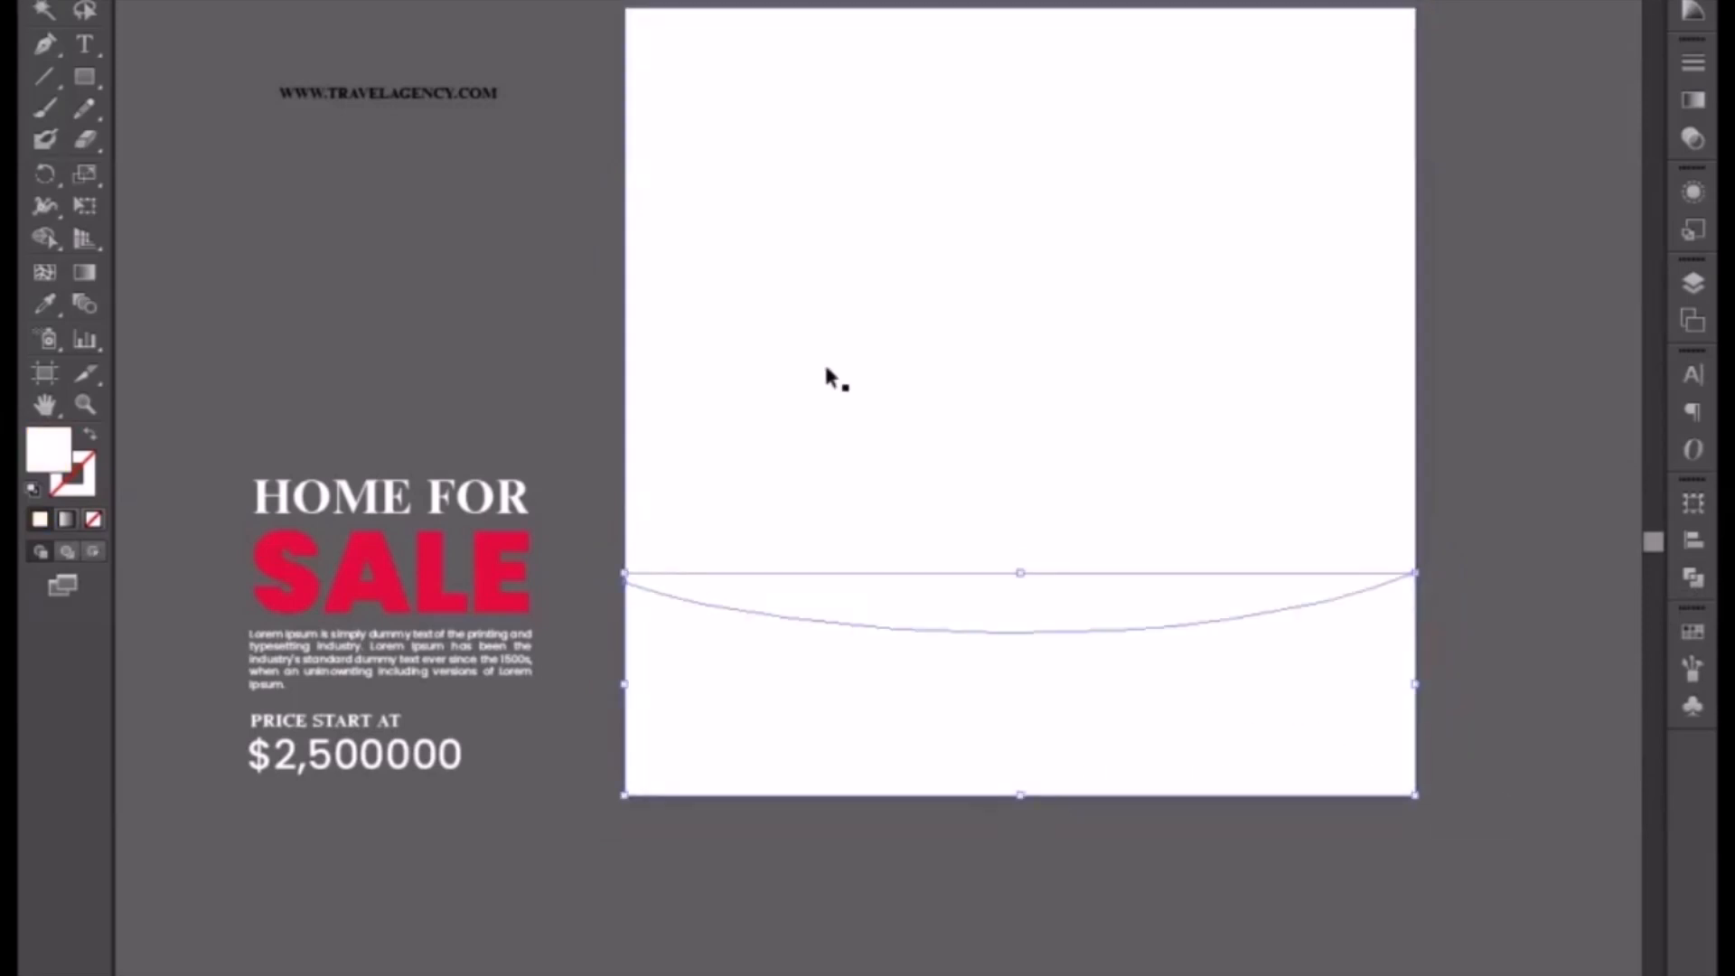
Step: Send the upper divided piece to the back of the stacking order
{"action": "left_click", "coordinate": [827, 367]}
{"action": "right_click", "coordinate": [824, 366]}
{"action": "mouse_move", "coordinate": [960, 751]}
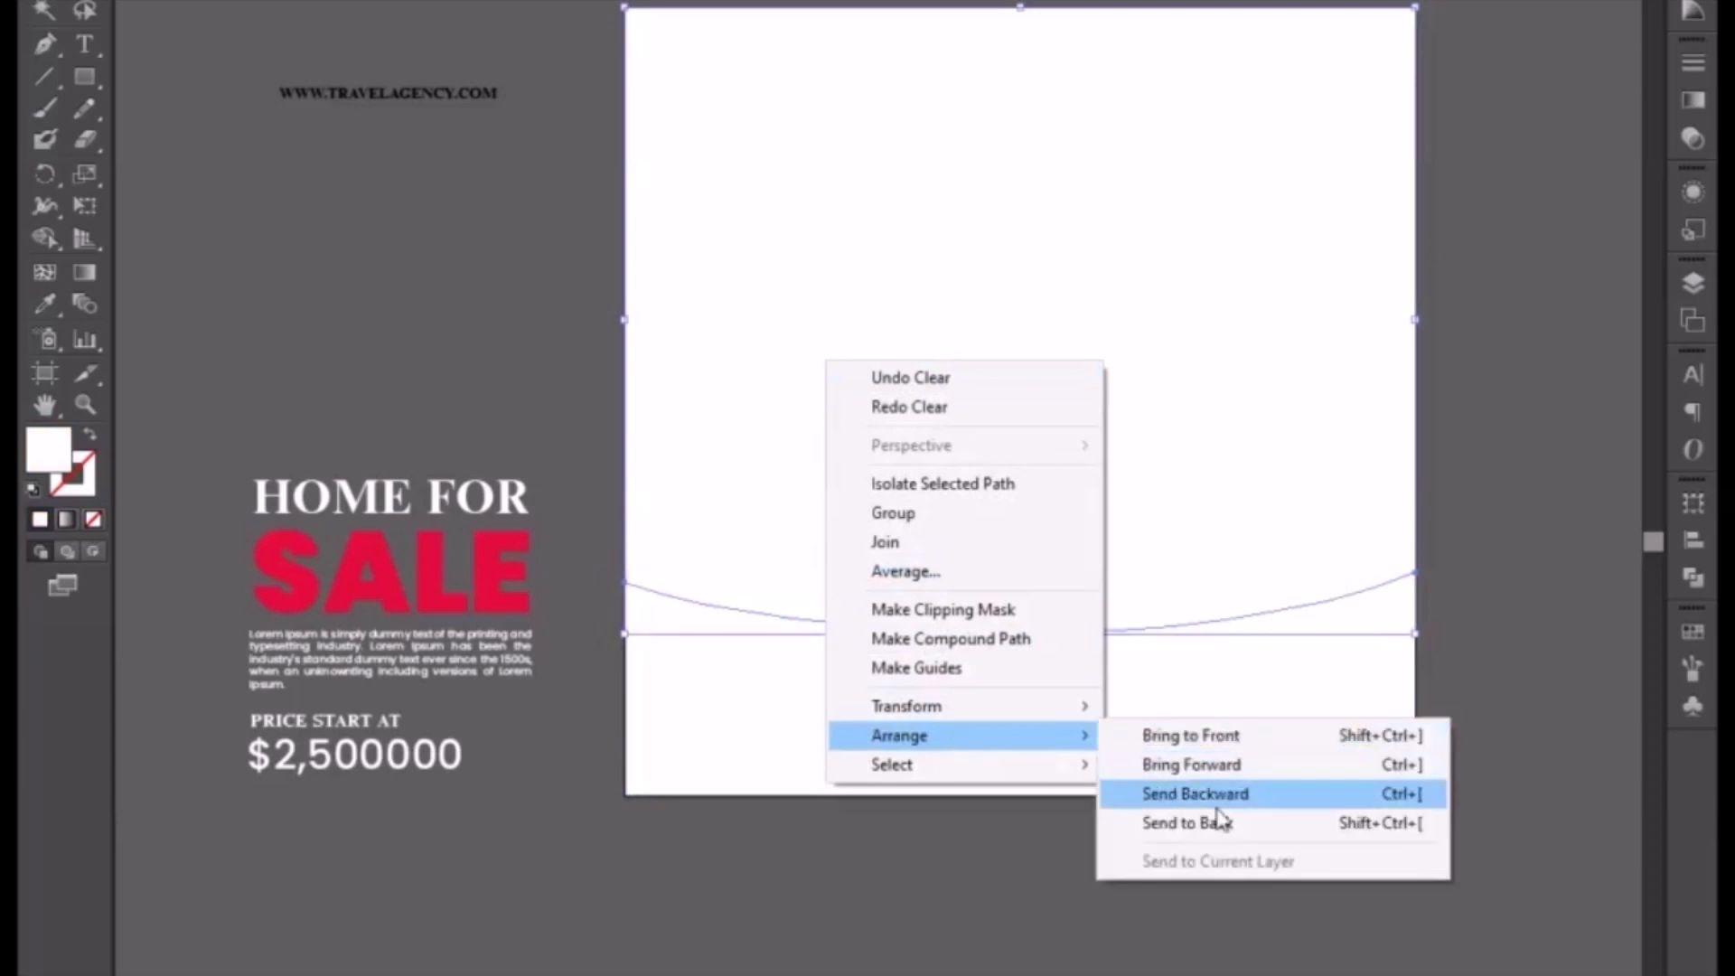
{"action": "left_click", "coordinate": [1213, 825]}
Step: Fill the lower curved piece orange with the Eyedropper sampling the placeholder square
{"action": "left_click", "coordinate": [793, 715]}
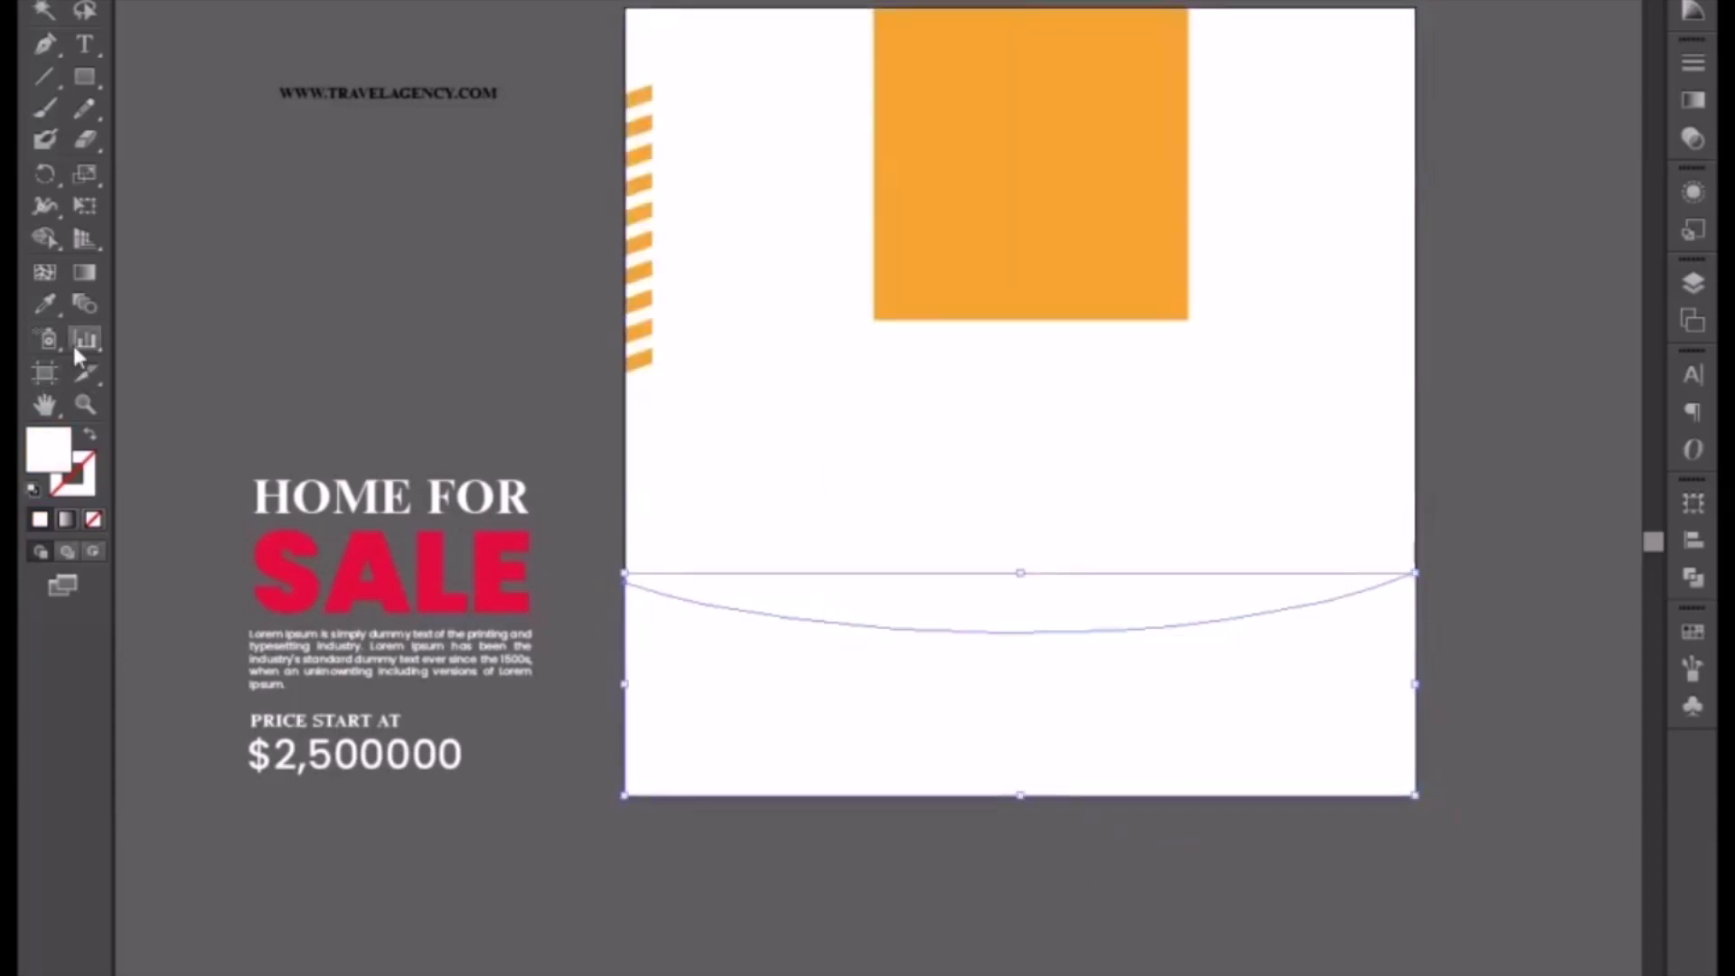
{"action": "left_click", "coordinate": [44, 303]}
{"action": "left_click", "coordinate": [973, 194]}
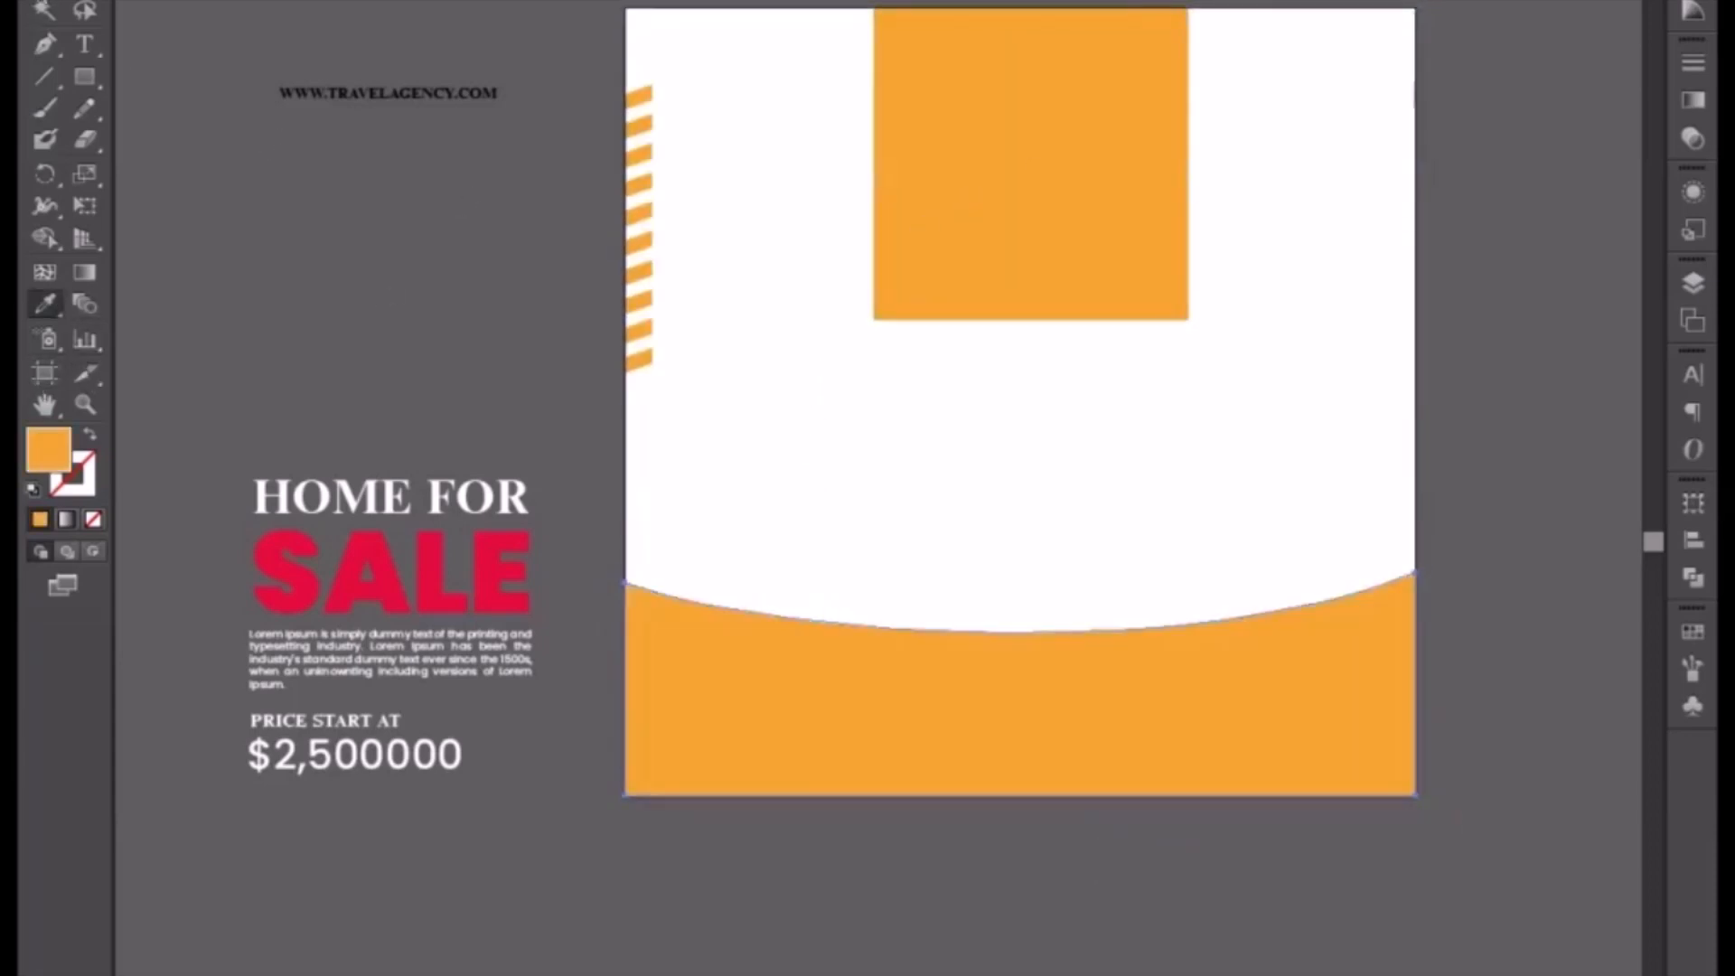
{"action": "key", "text": "v"}
Step: Send the orange footer piece behind the button and contact details
{"action": "right_click", "coordinate": [795, 684]}
{"action": "mouse_move", "coordinate": [903, 974]}
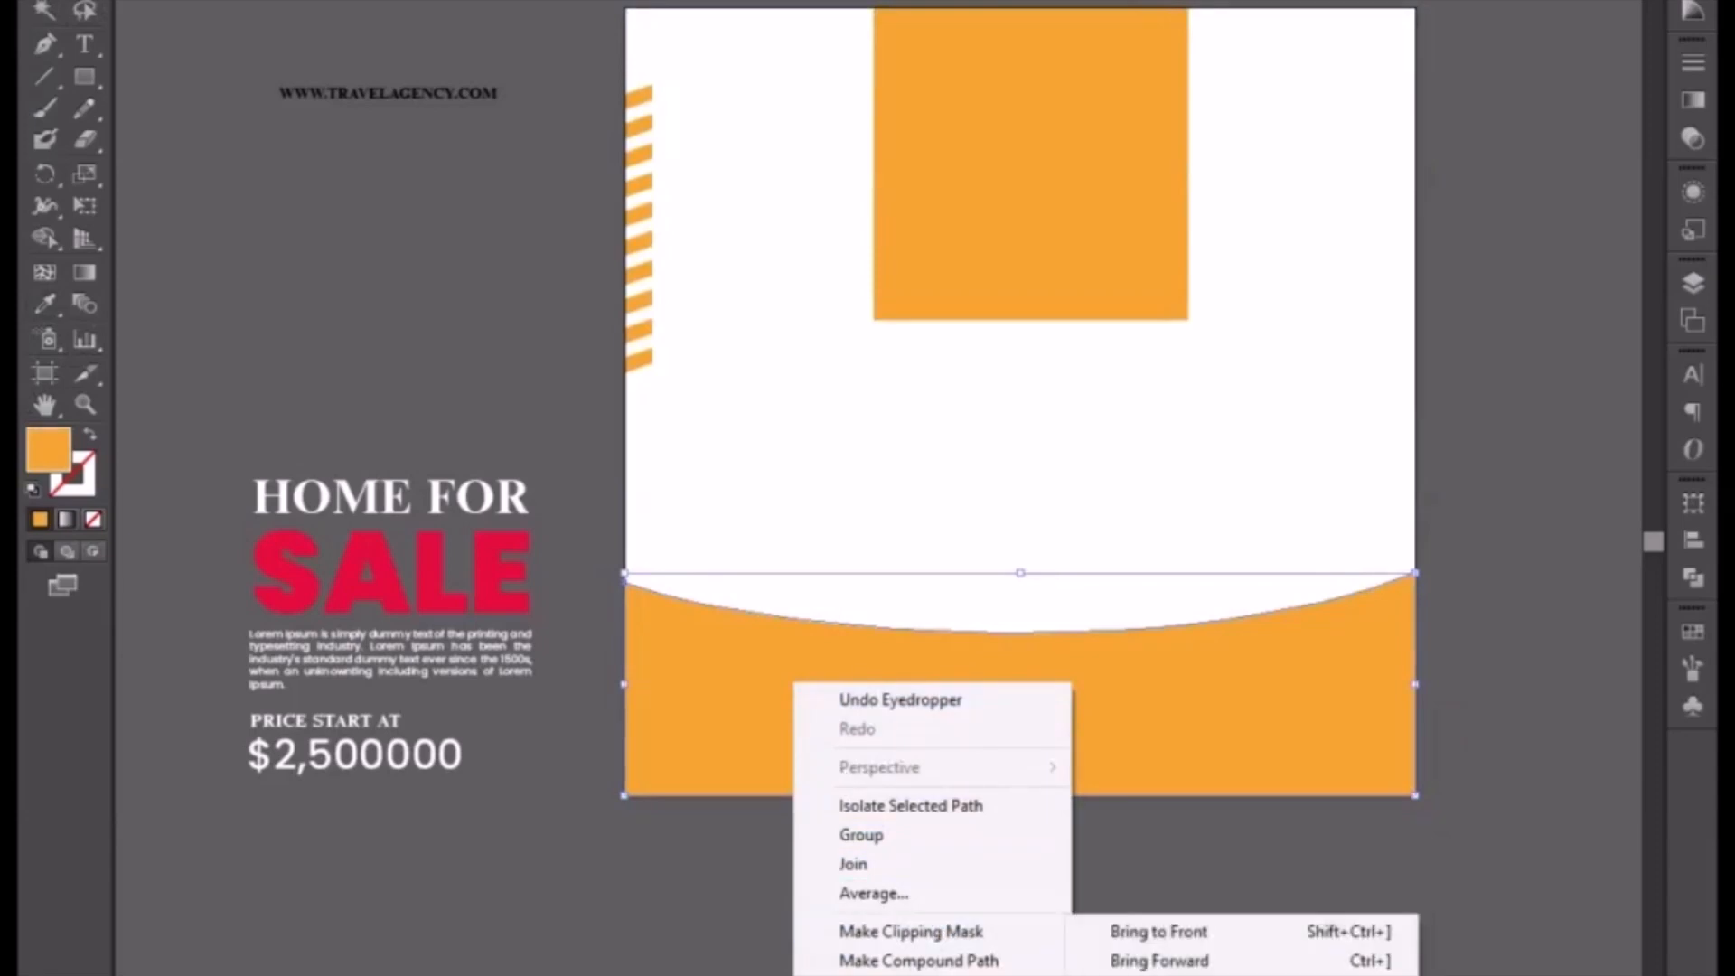
{"action": "left_click", "coordinate": [1147, 974]}
{"action": "left_click", "coordinate": [974, 894]}
Step: Fill the upper background piece of the flyer black
{"action": "left_click_drag", "start_coordinate": [900, 596], "coordinate": [842, 691]}
{"action": "left_click", "coordinate": [1246, 227]}
{"action": "left_click", "coordinate": [1243, 226]}
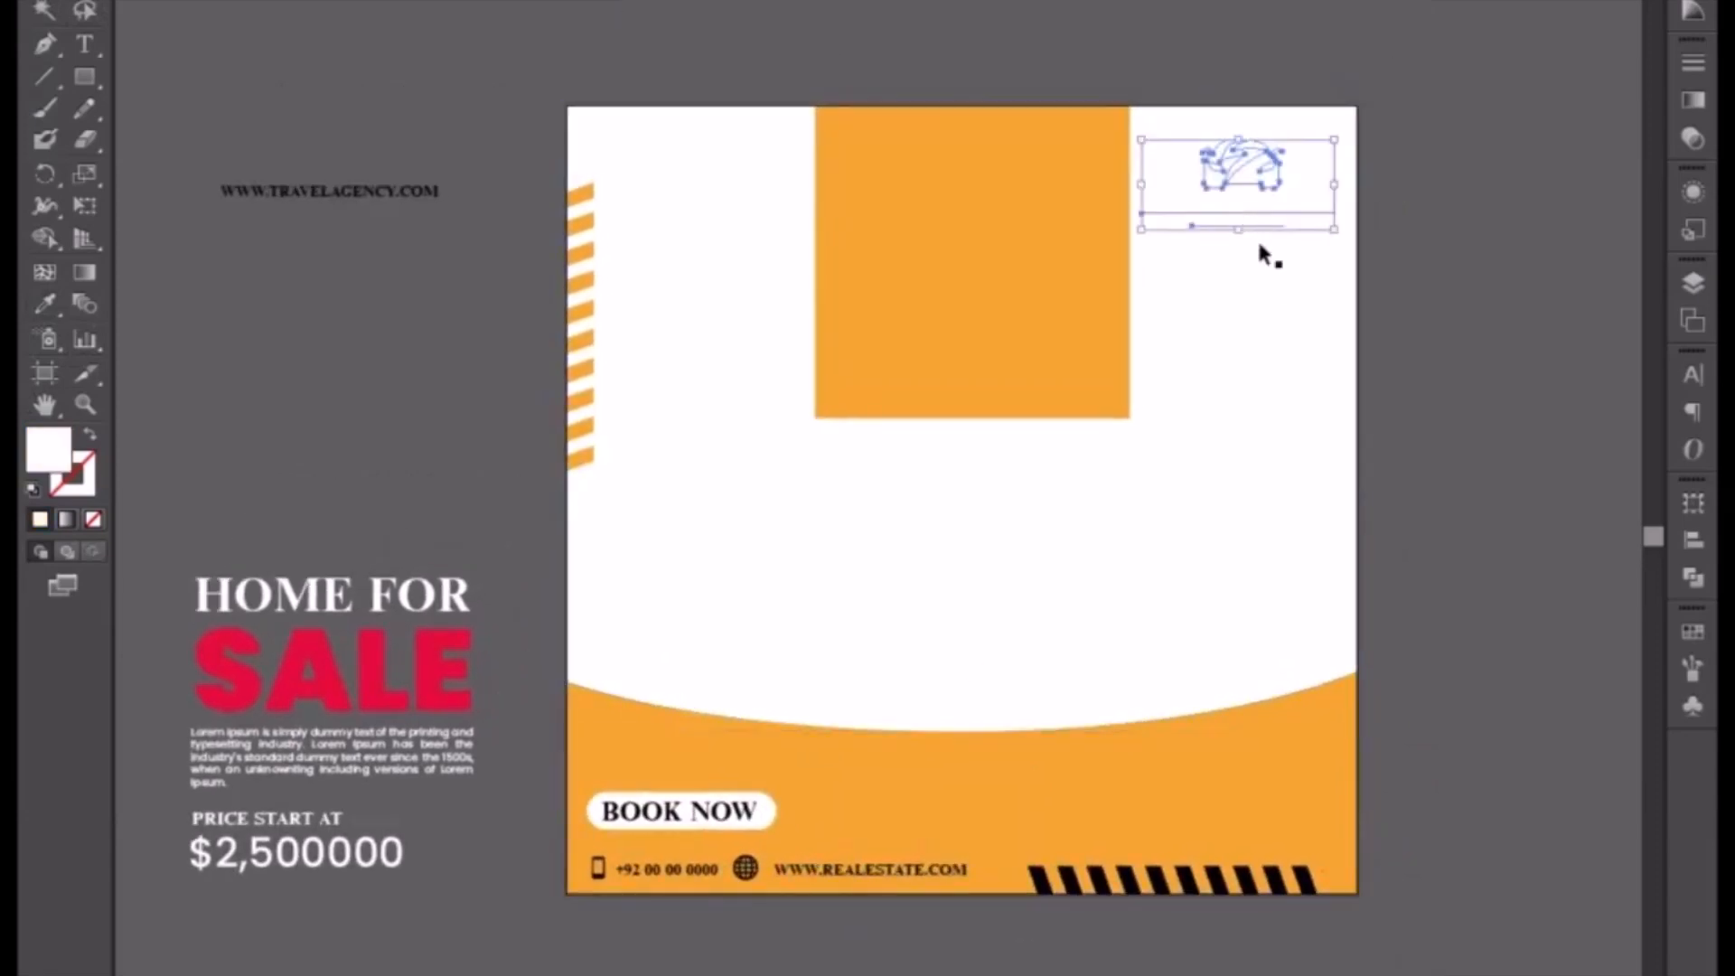
{"action": "left_click", "coordinate": [1357, 515]}
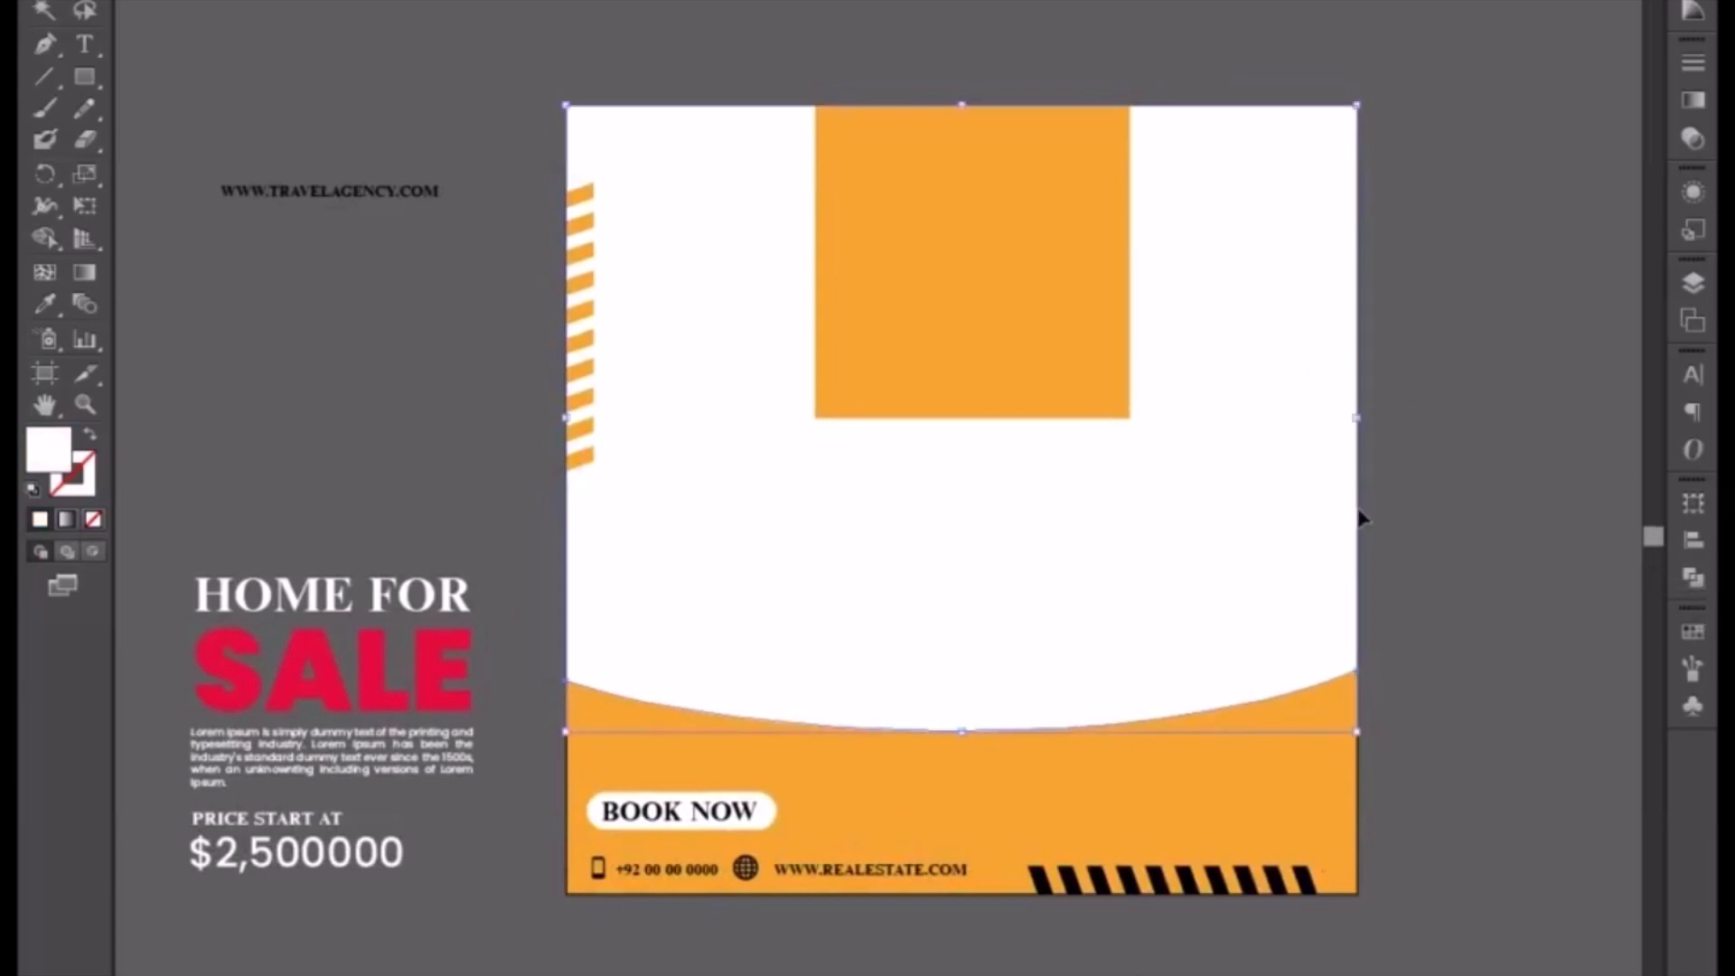
{"action": "left_click", "coordinate": [1691, 11]}
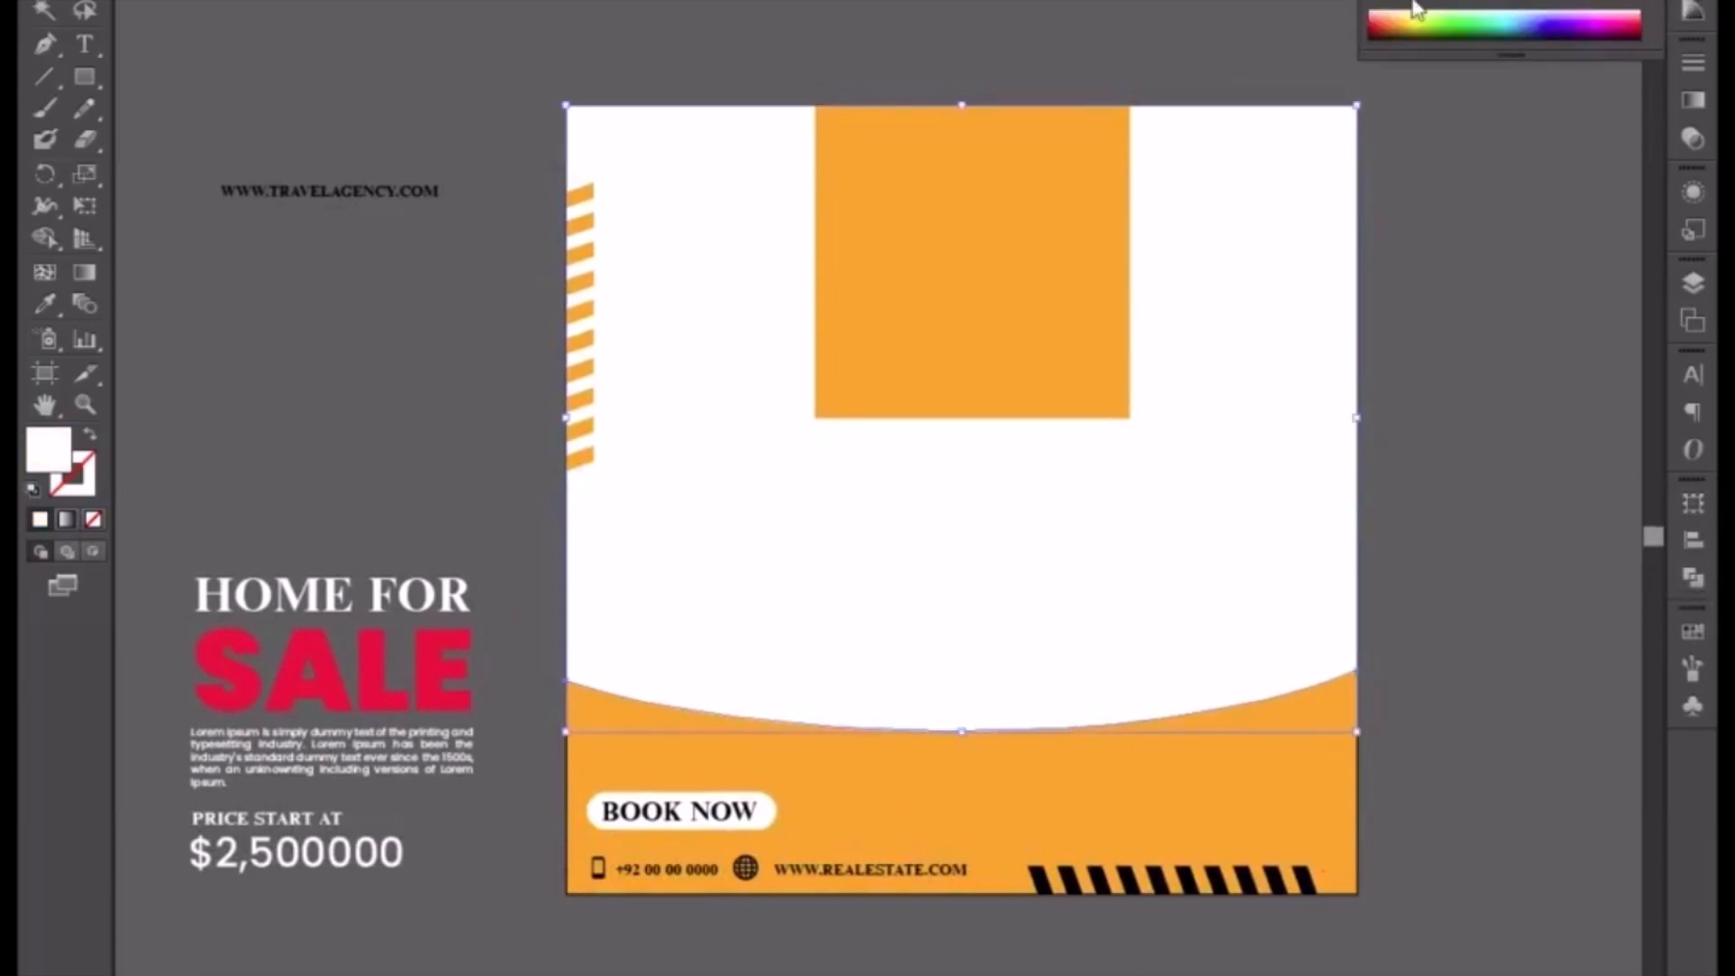
{"action": "left_click", "coordinate": [1392, 2]}
{"action": "left_click", "coordinate": [1398, 314]}
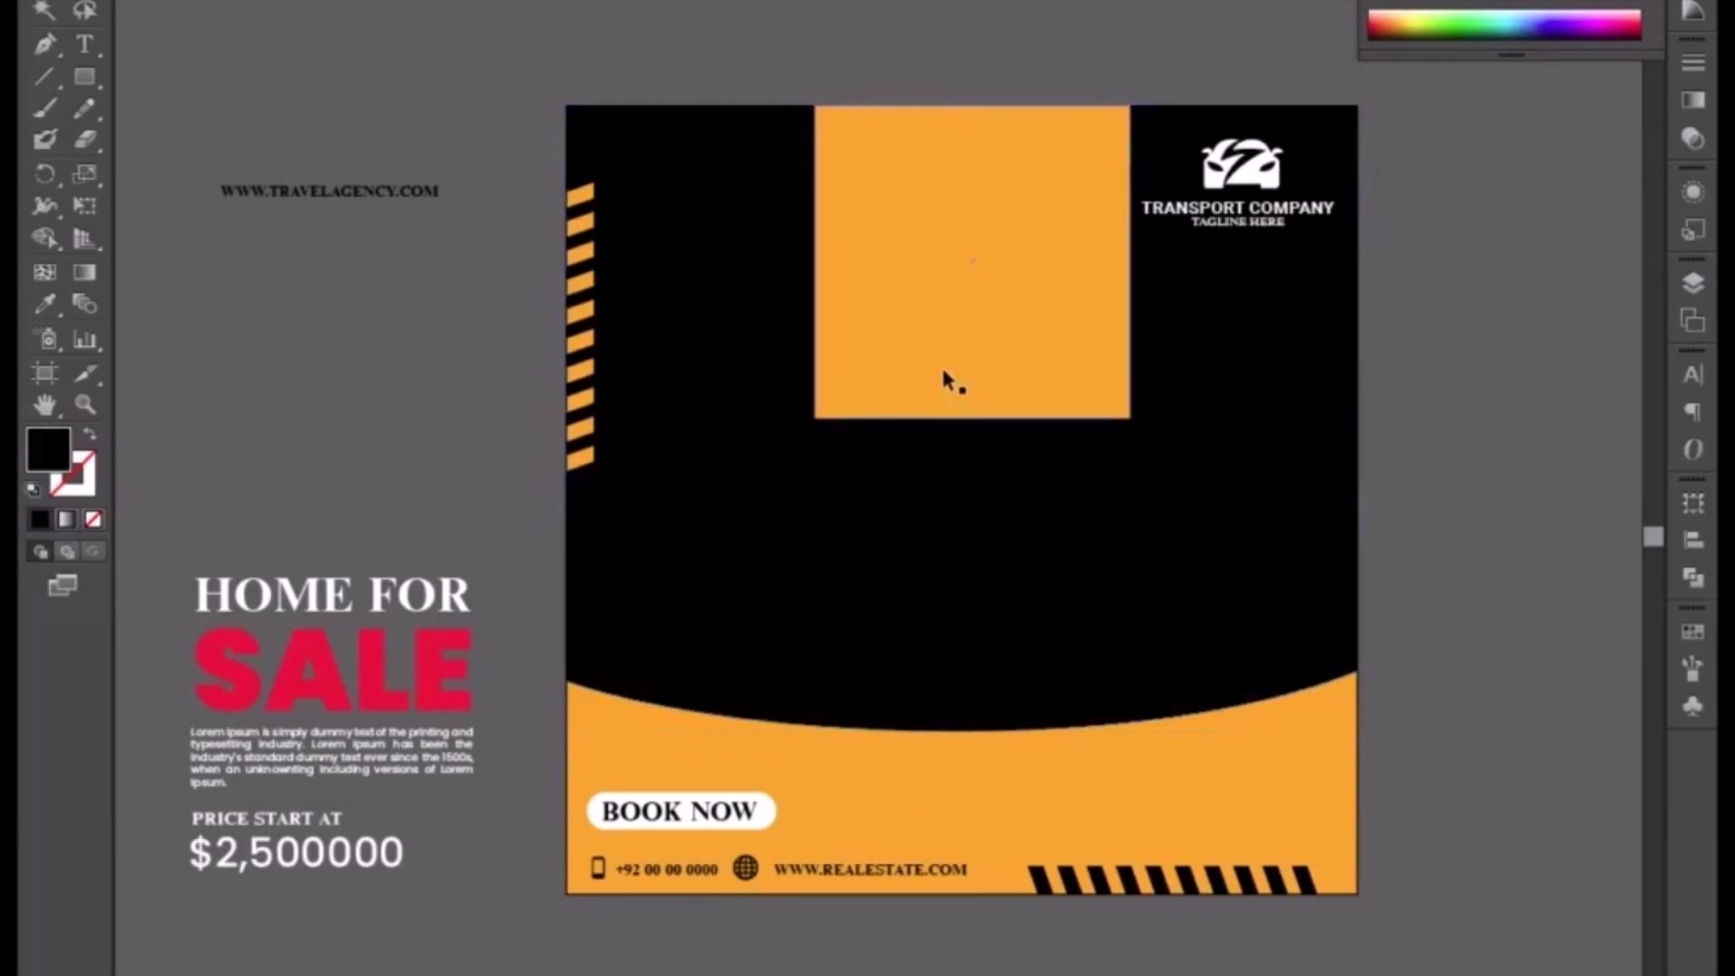
Step: Nudge the orange image placeholder slightly to the left
{"action": "left_click", "coordinate": [943, 372]}
{"action": "key", "text": "Left"}
{"action": "key", "text": "Left"}
{"action": "key", "text": "Left"}
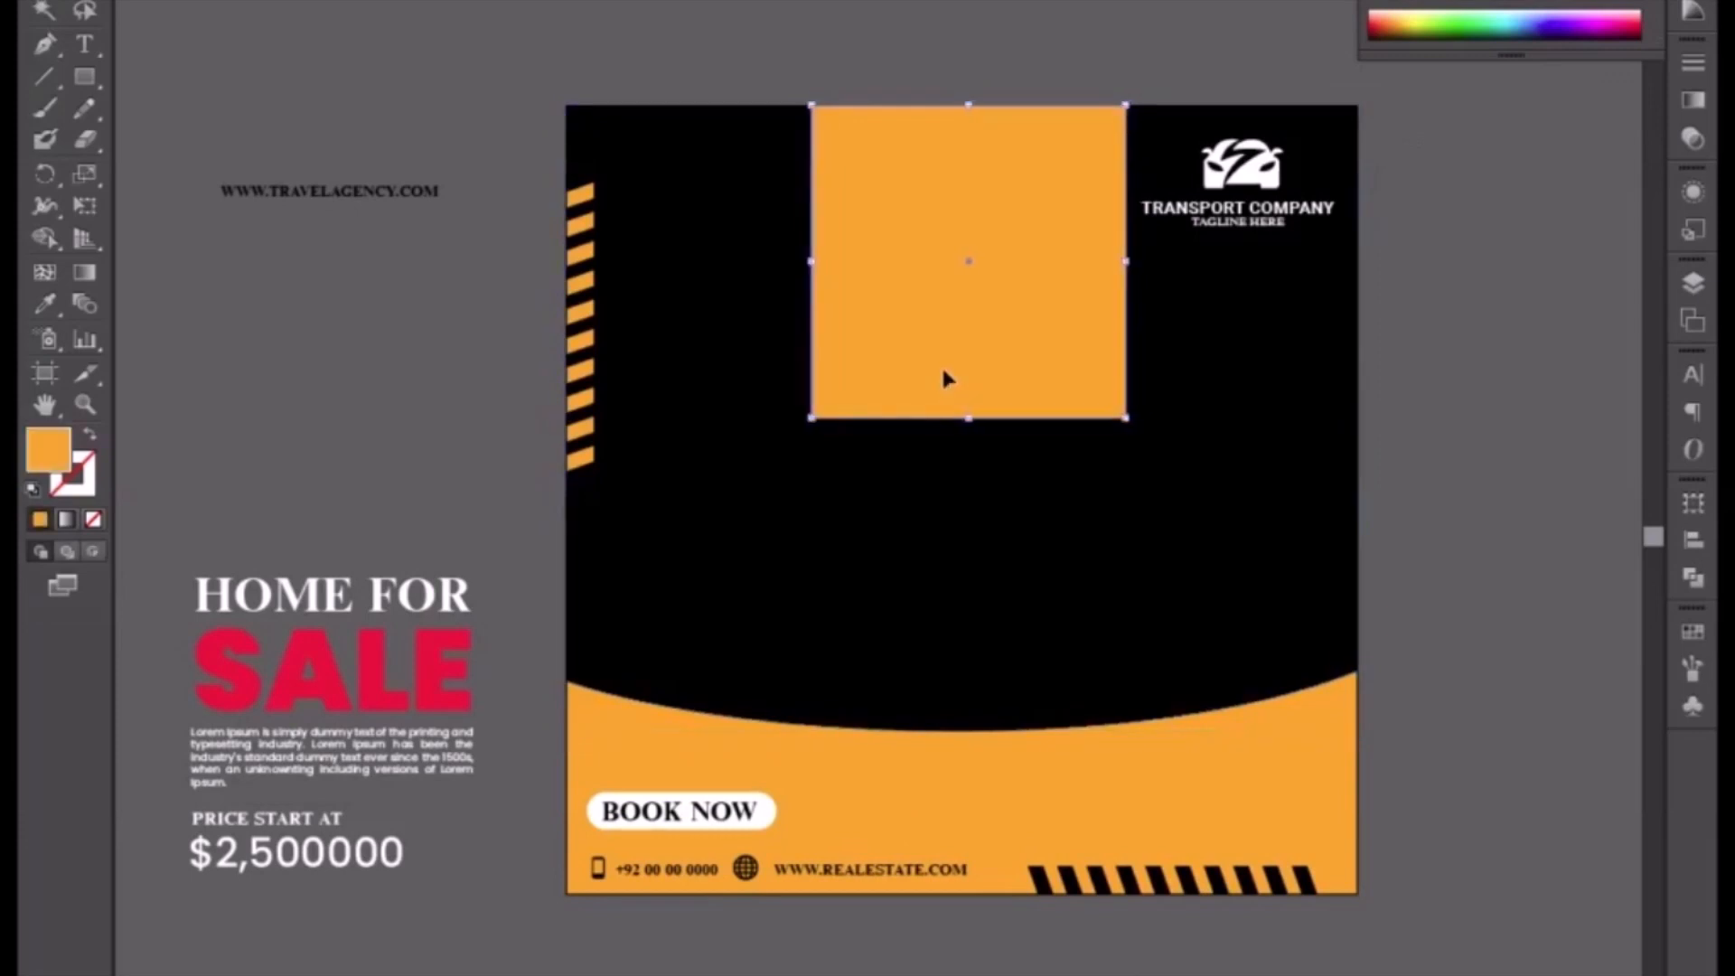
{"action": "left_click", "coordinate": [1433, 439]}
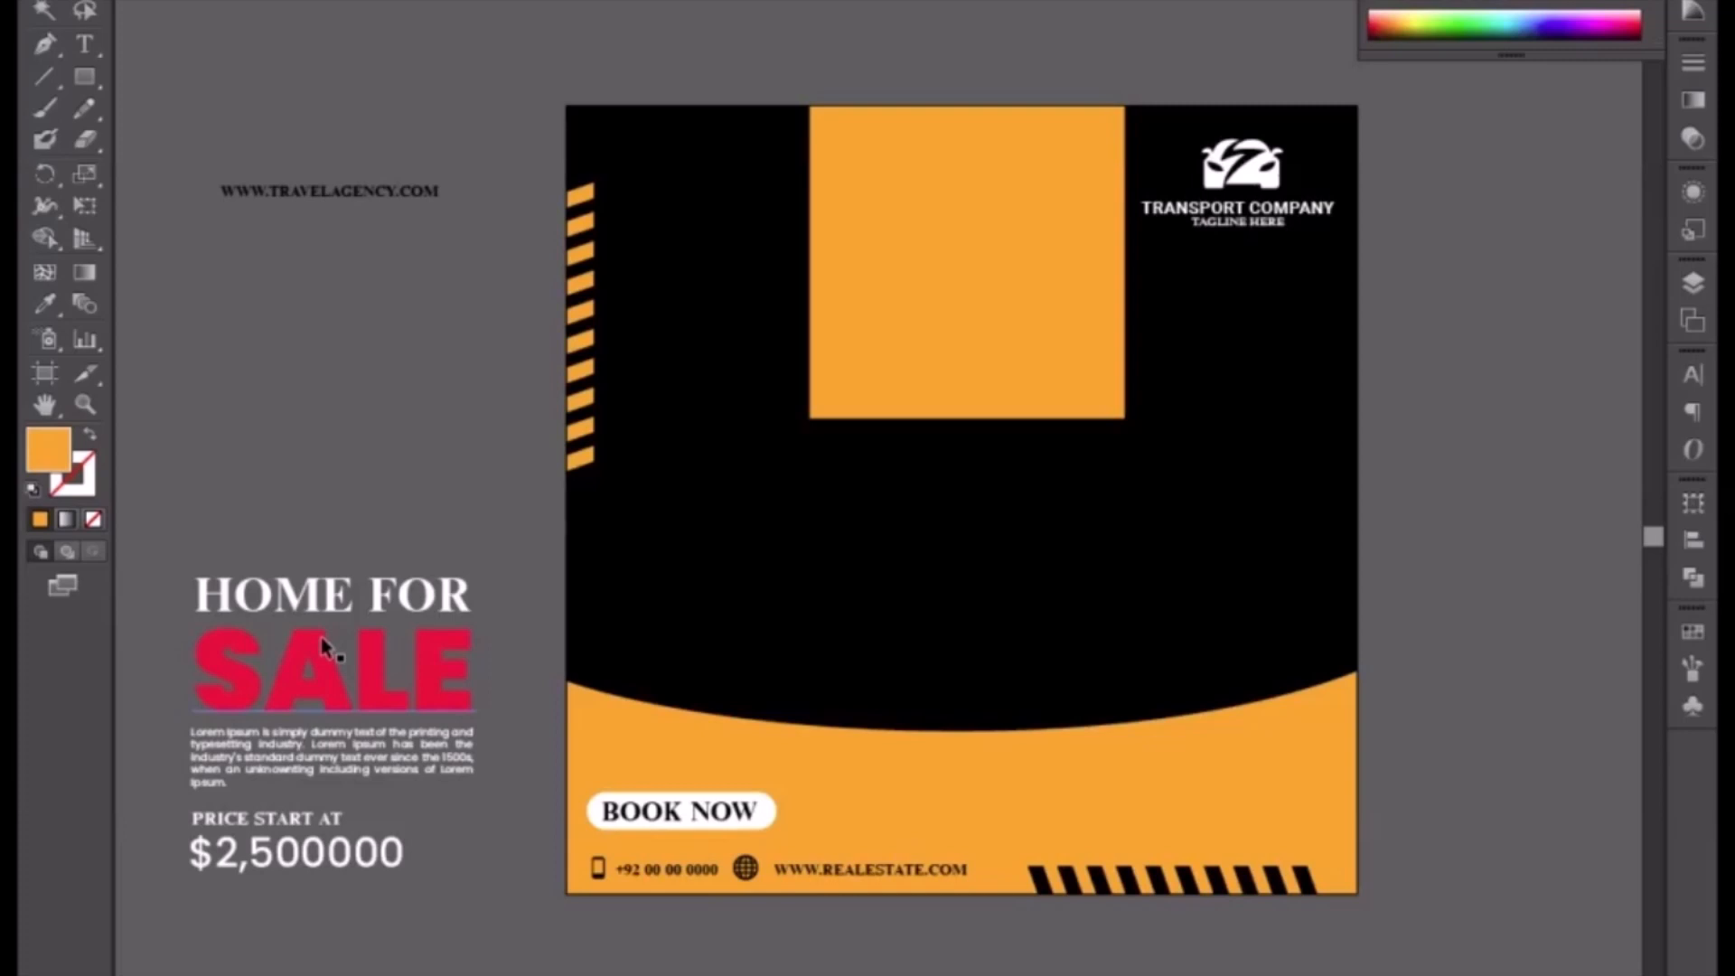
Step: Duplicate the SALE text above the sample text and retype the copy as "NEED A CAR?"
{"action": "left_click", "coordinate": [344, 697]}
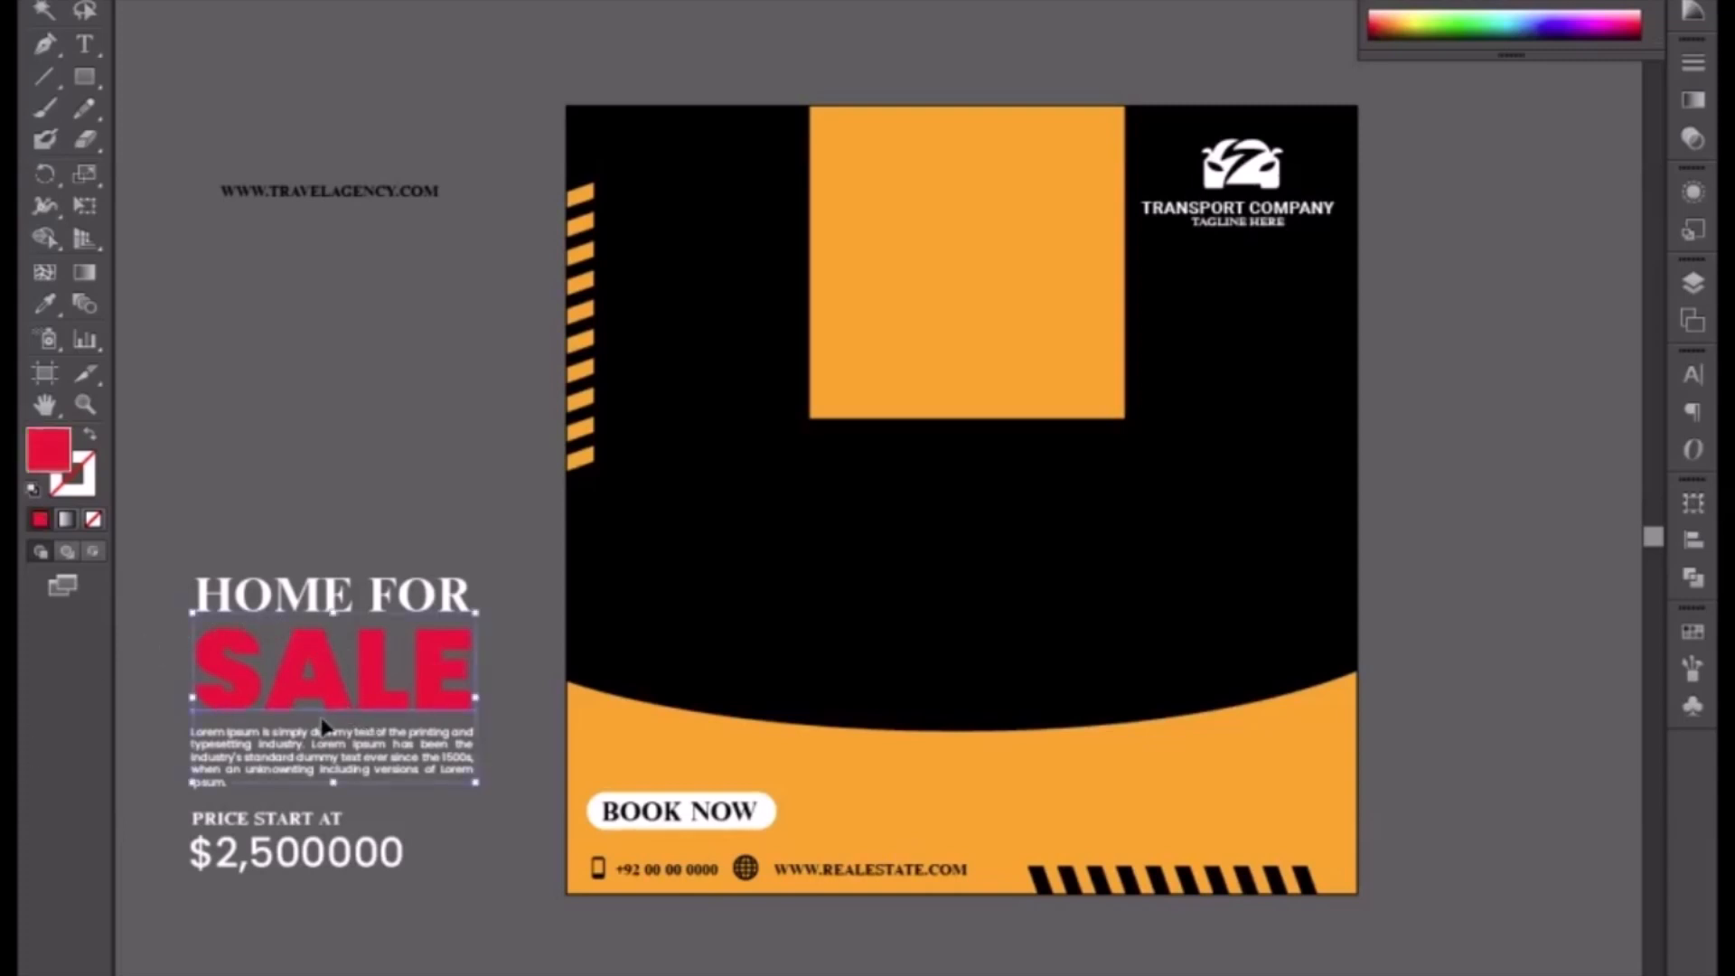
{"action": "left_click_drag", "start_coordinate": [344, 698], "coordinate": [338, 397]}
{"action": "key", "text": "t"}
{"action": "double_click", "coordinate": [338, 390]}
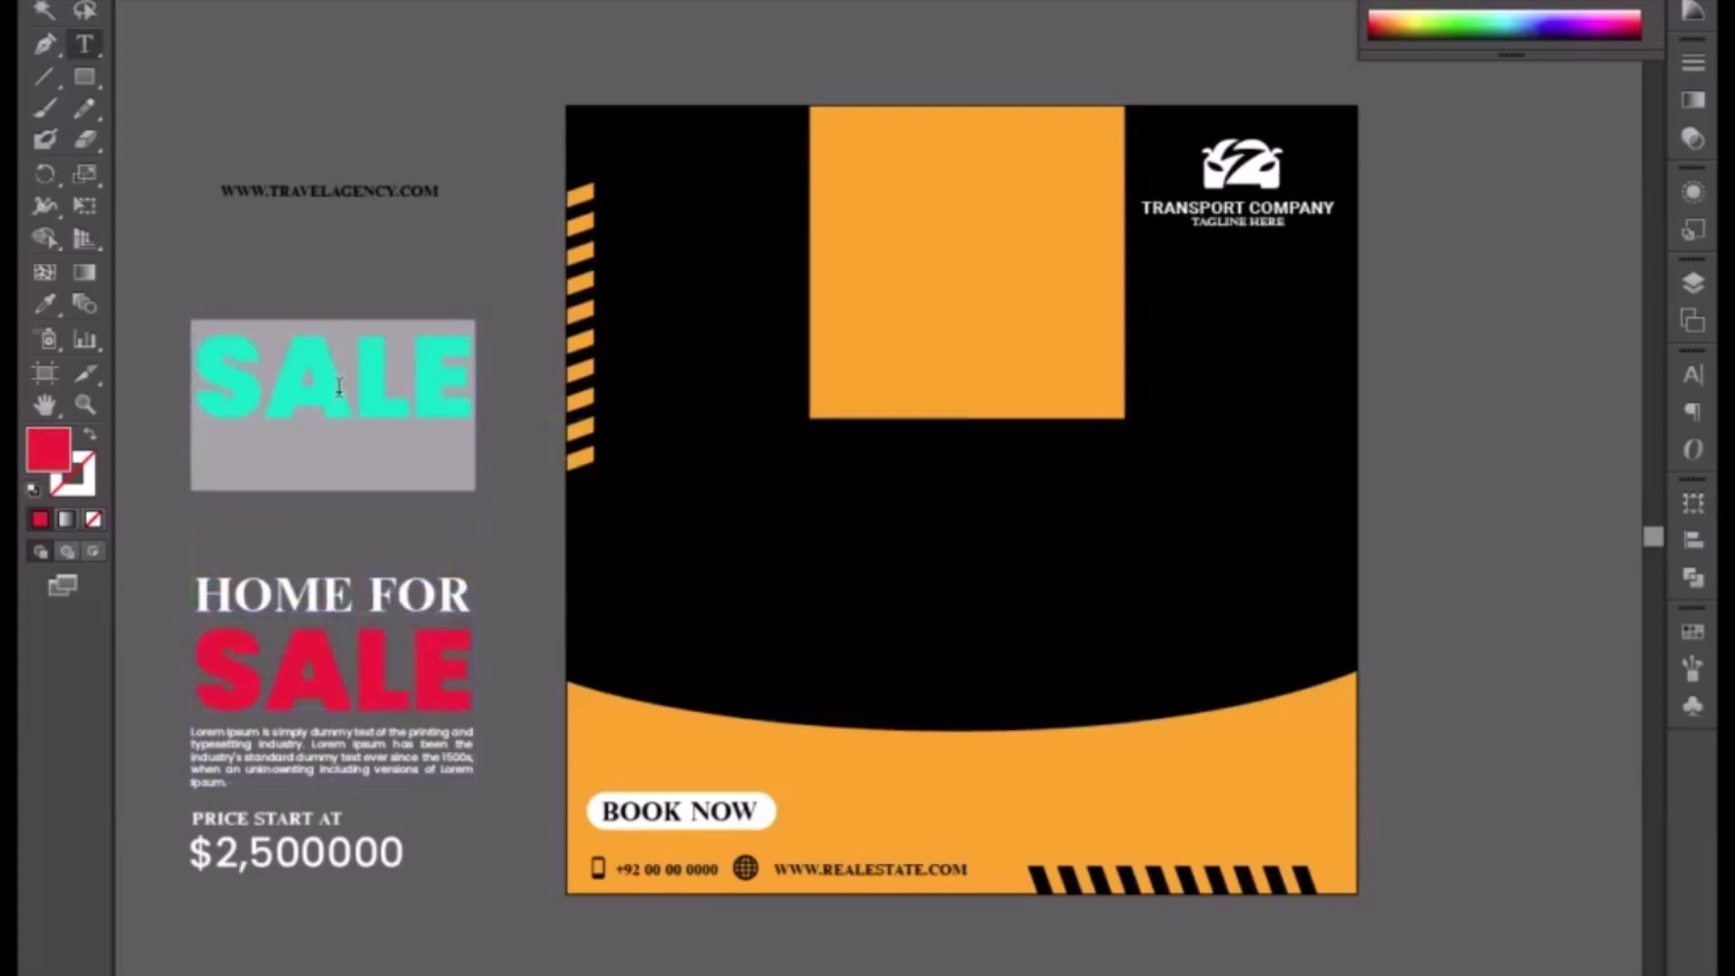
{"action": "type", "text": "MEE"}
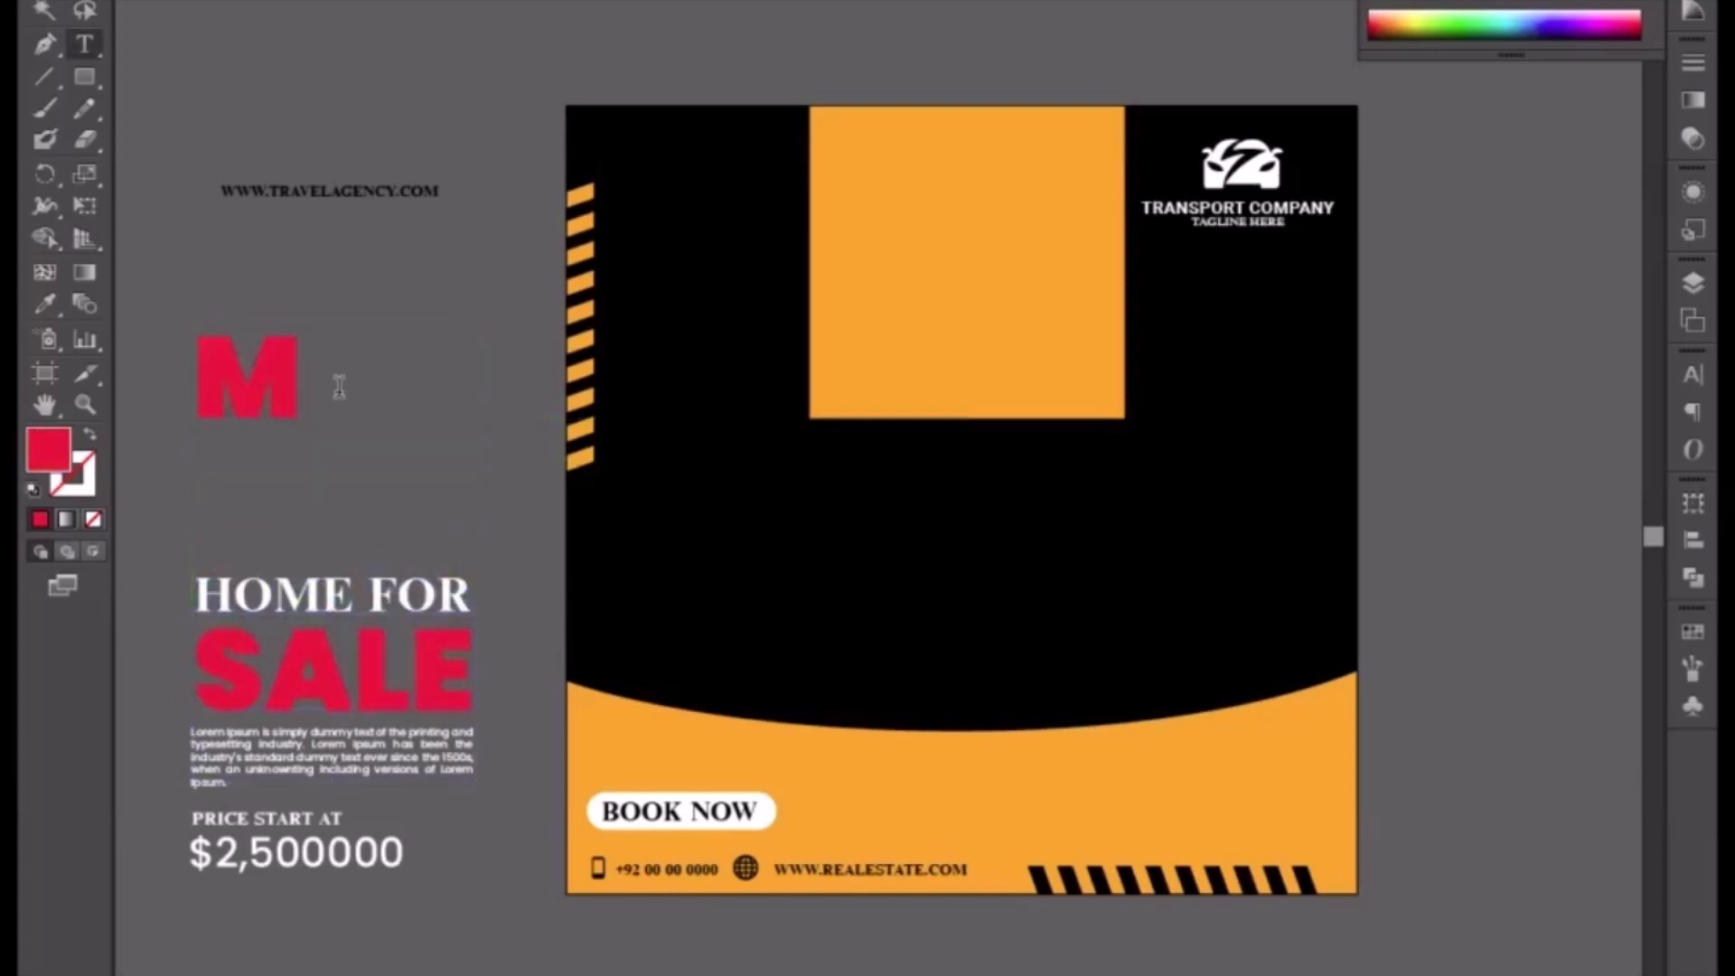
{"action": "key", "text": "BackSpace"}
{"action": "key", "text": "BackSpace"}
{"action": "key", "text": "BackSpace"}
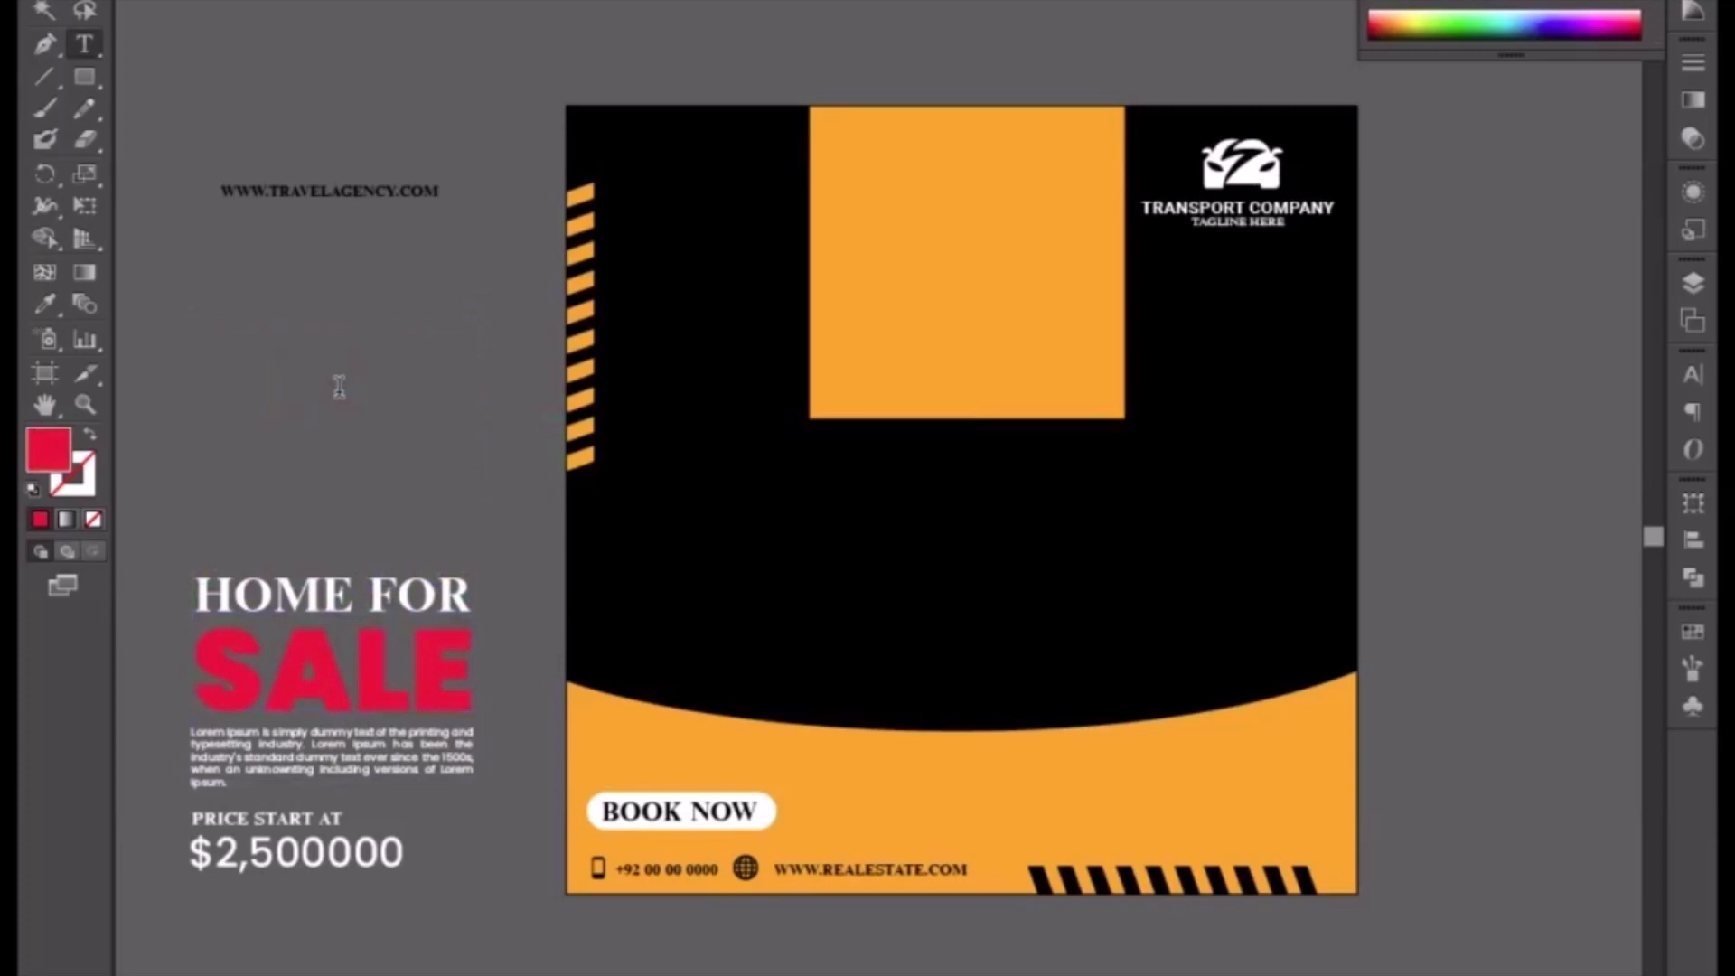
{"action": "type", "text": "NEED"}
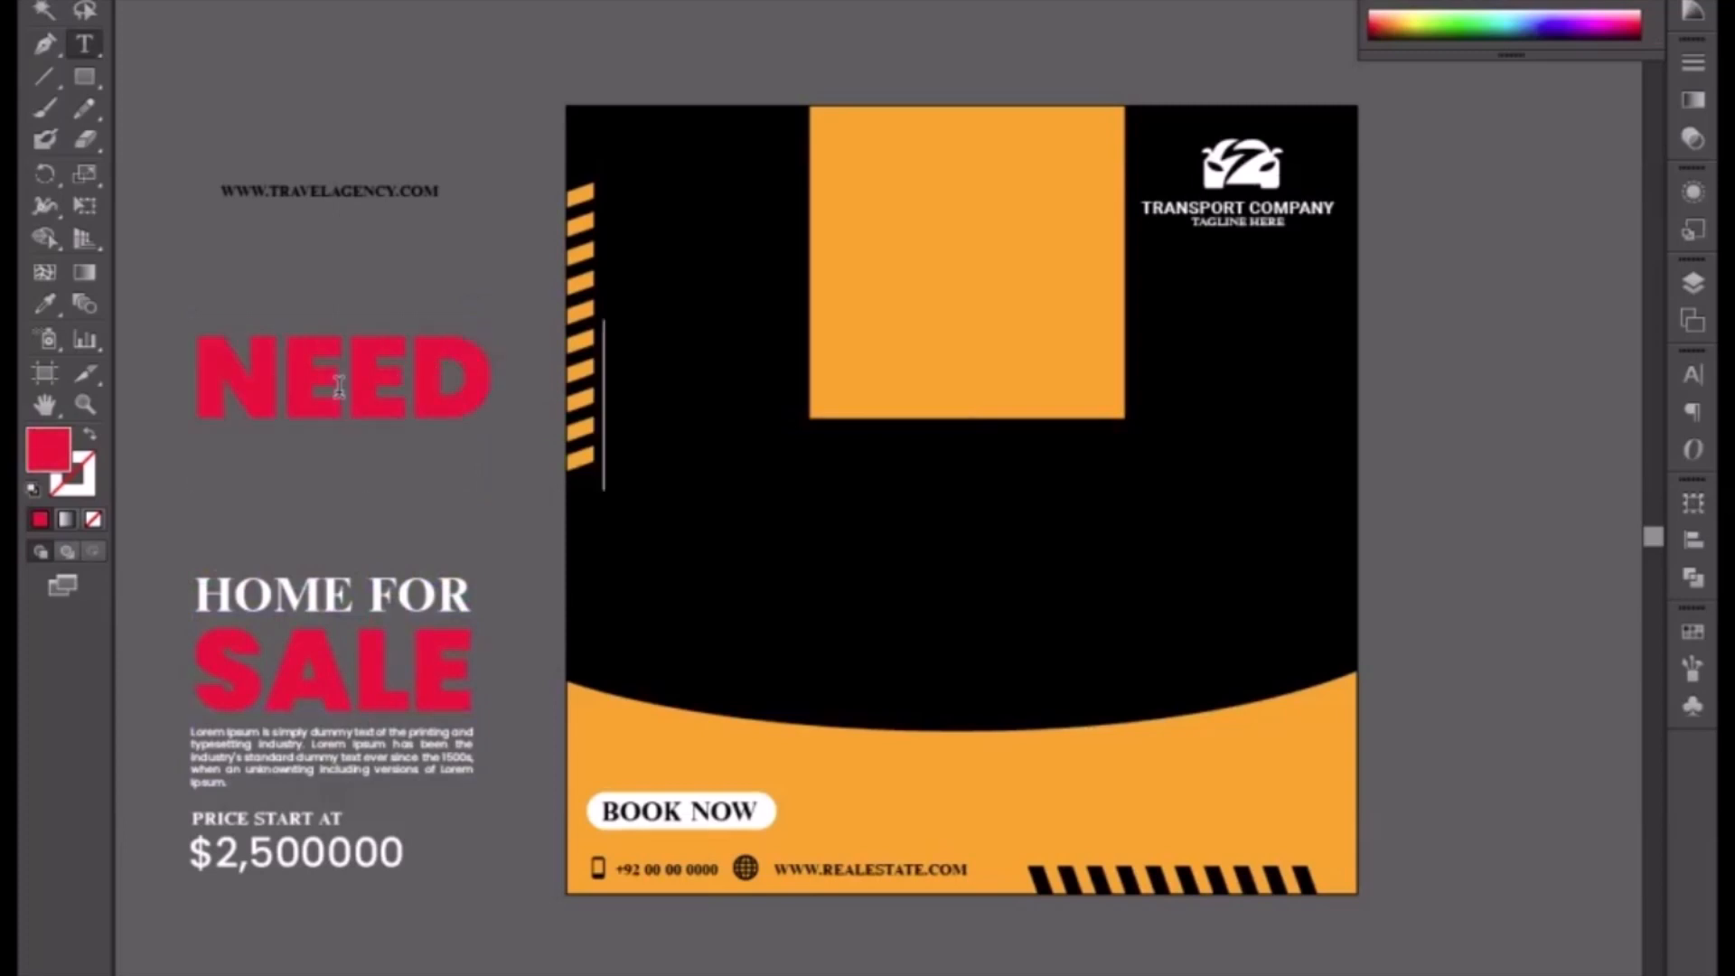
{"action": "type", "text": " A CA"}
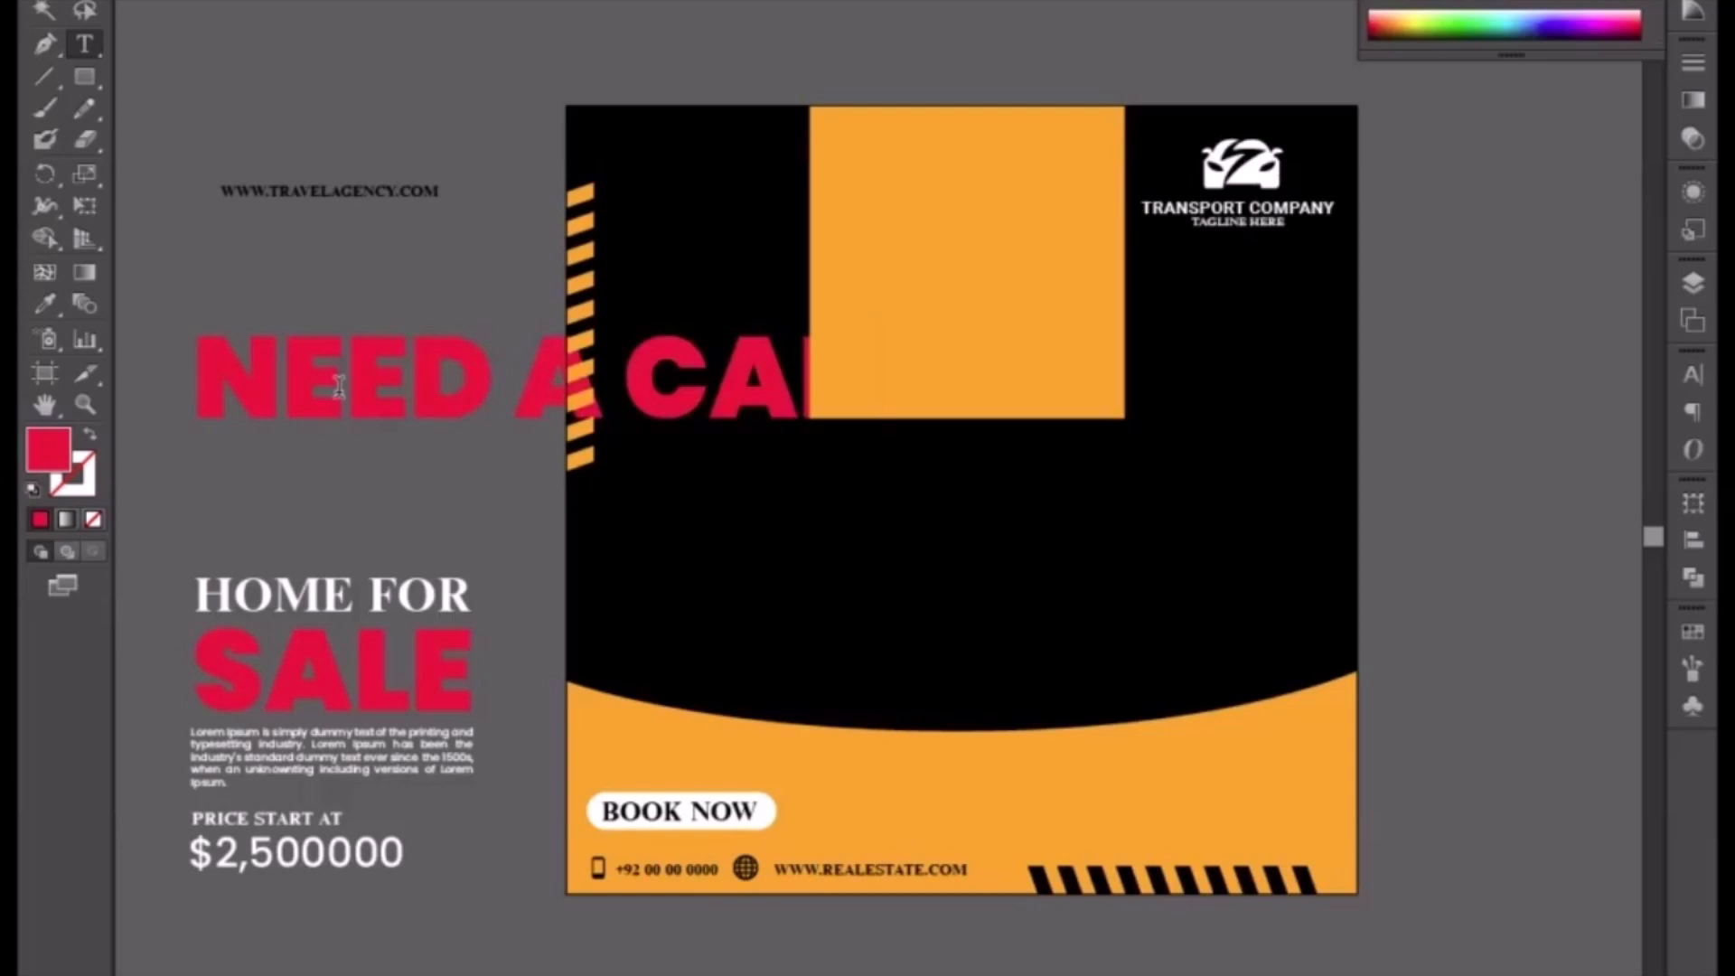
{"action": "type", "text": "R?"}
{"action": "key", "text": "Escape"}
Step: Bring the NEED A CAR? text to the front of the artwork
{"action": "right_click", "coordinate": [343, 358]}
{"action": "mouse_move", "coordinate": [445, 606]}
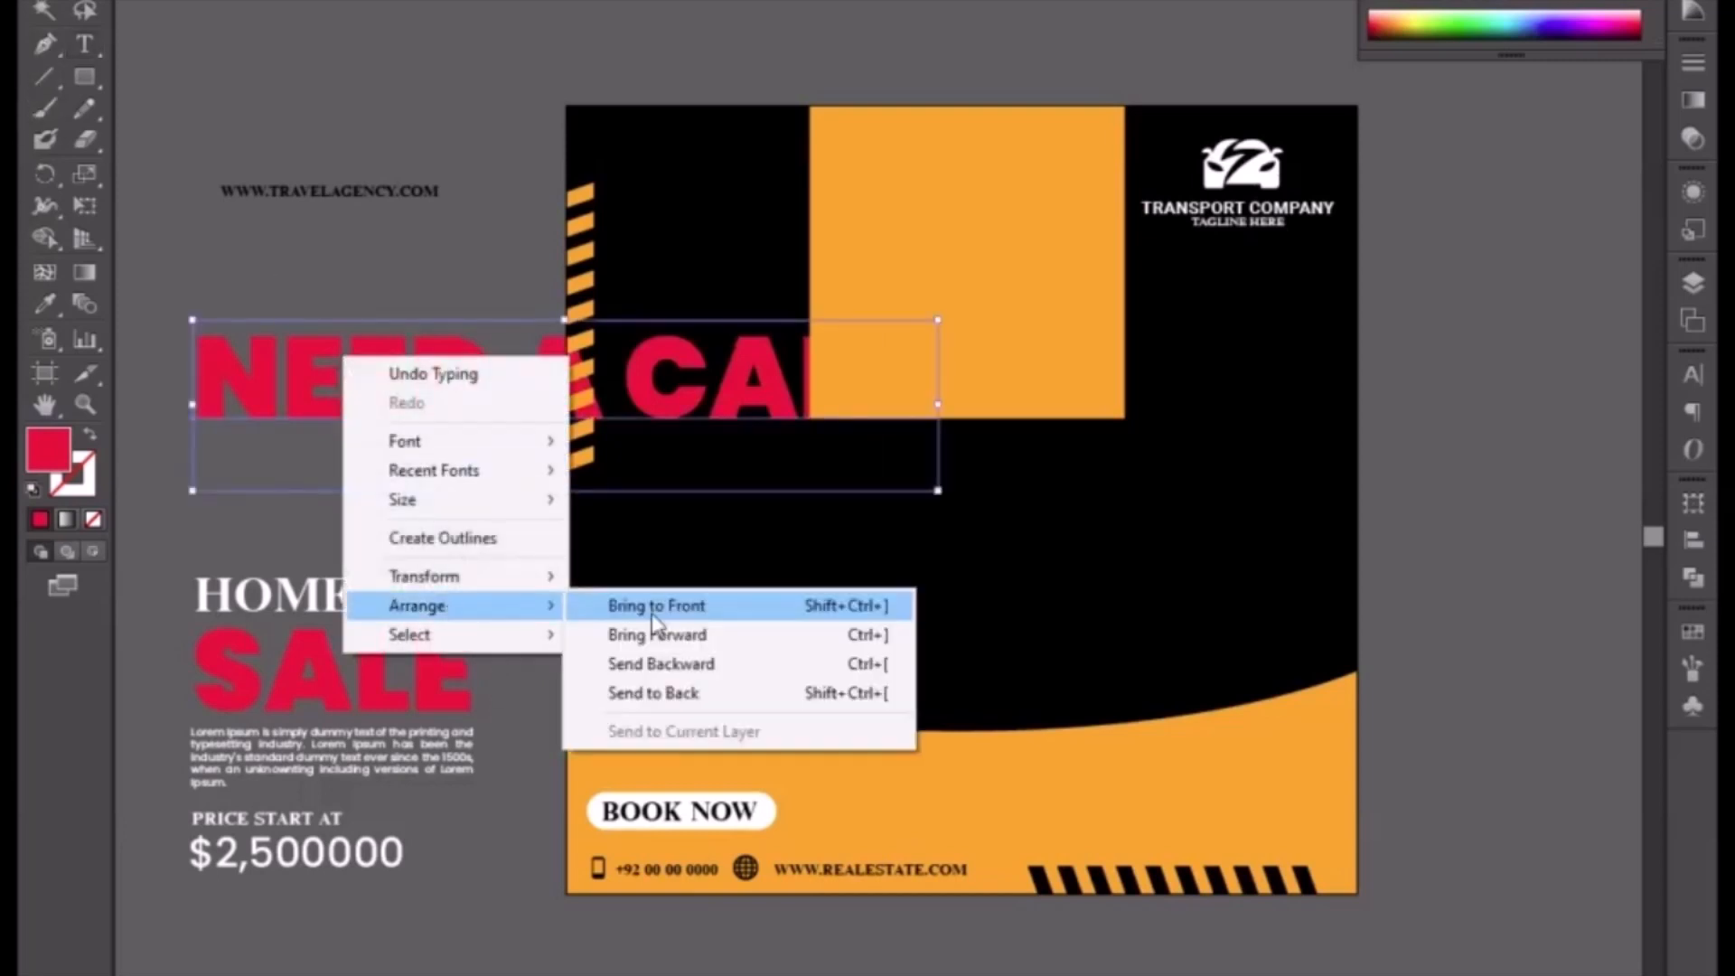
{"action": "left_click", "coordinate": [668, 605]}
Step: Scale the NEED A CAR? text down and place it near the top of the orange placeholder
{"action": "left_click_drag", "start_coordinate": [192, 489], "coordinate": [349, 398]}
{"action": "left_click_drag", "start_coordinate": [633, 364], "coordinate": [811, 274]}
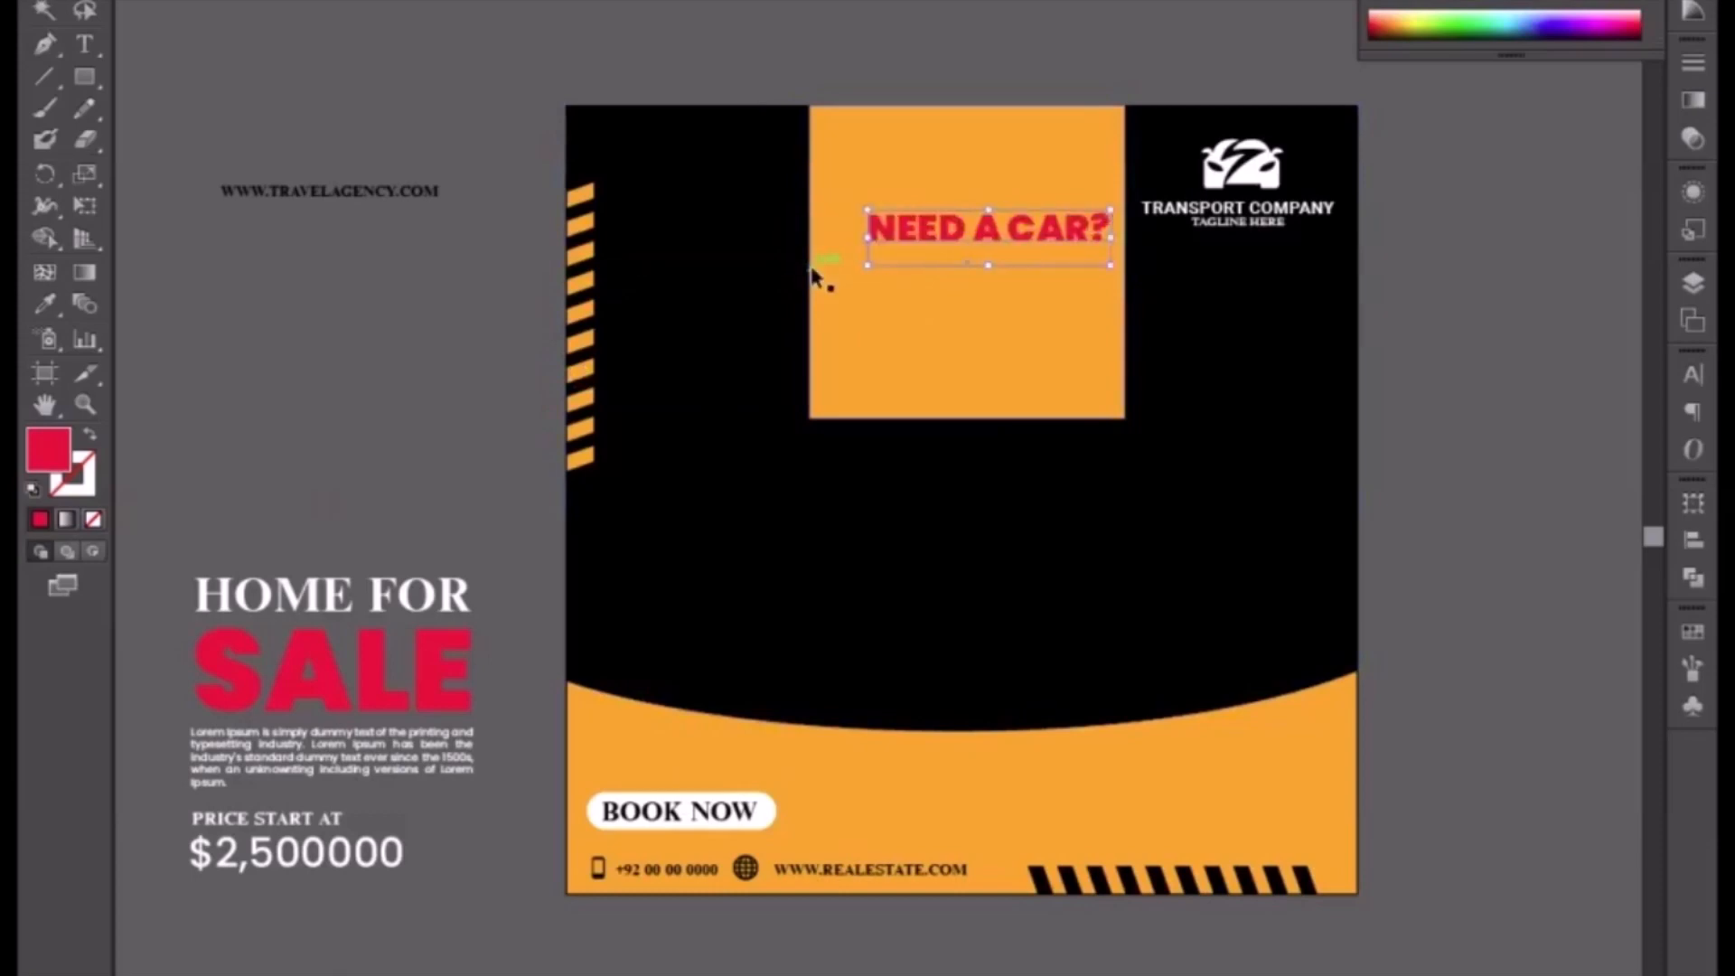
{"action": "left_click_drag", "start_coordinate": [1110, 266], "coordinate": [1114, 282]}
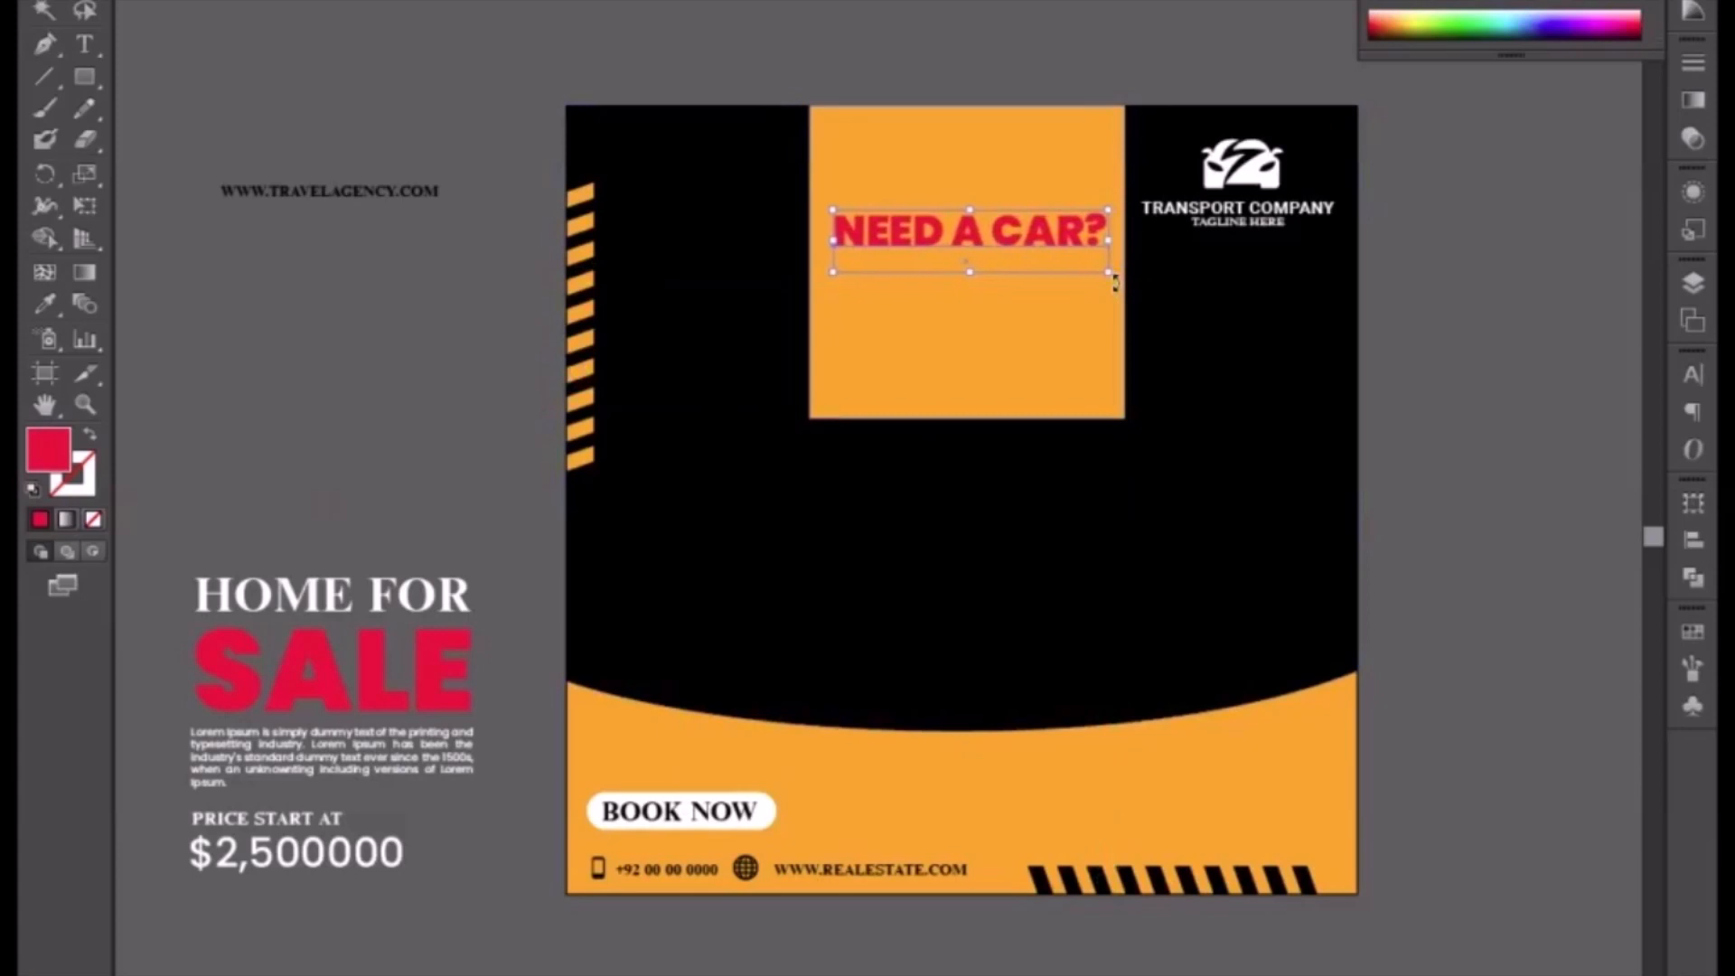
{"action": "key", "text": "Left"}
{"action": "key", "text": "Left"}
{"action": "key", "text": "Left"}
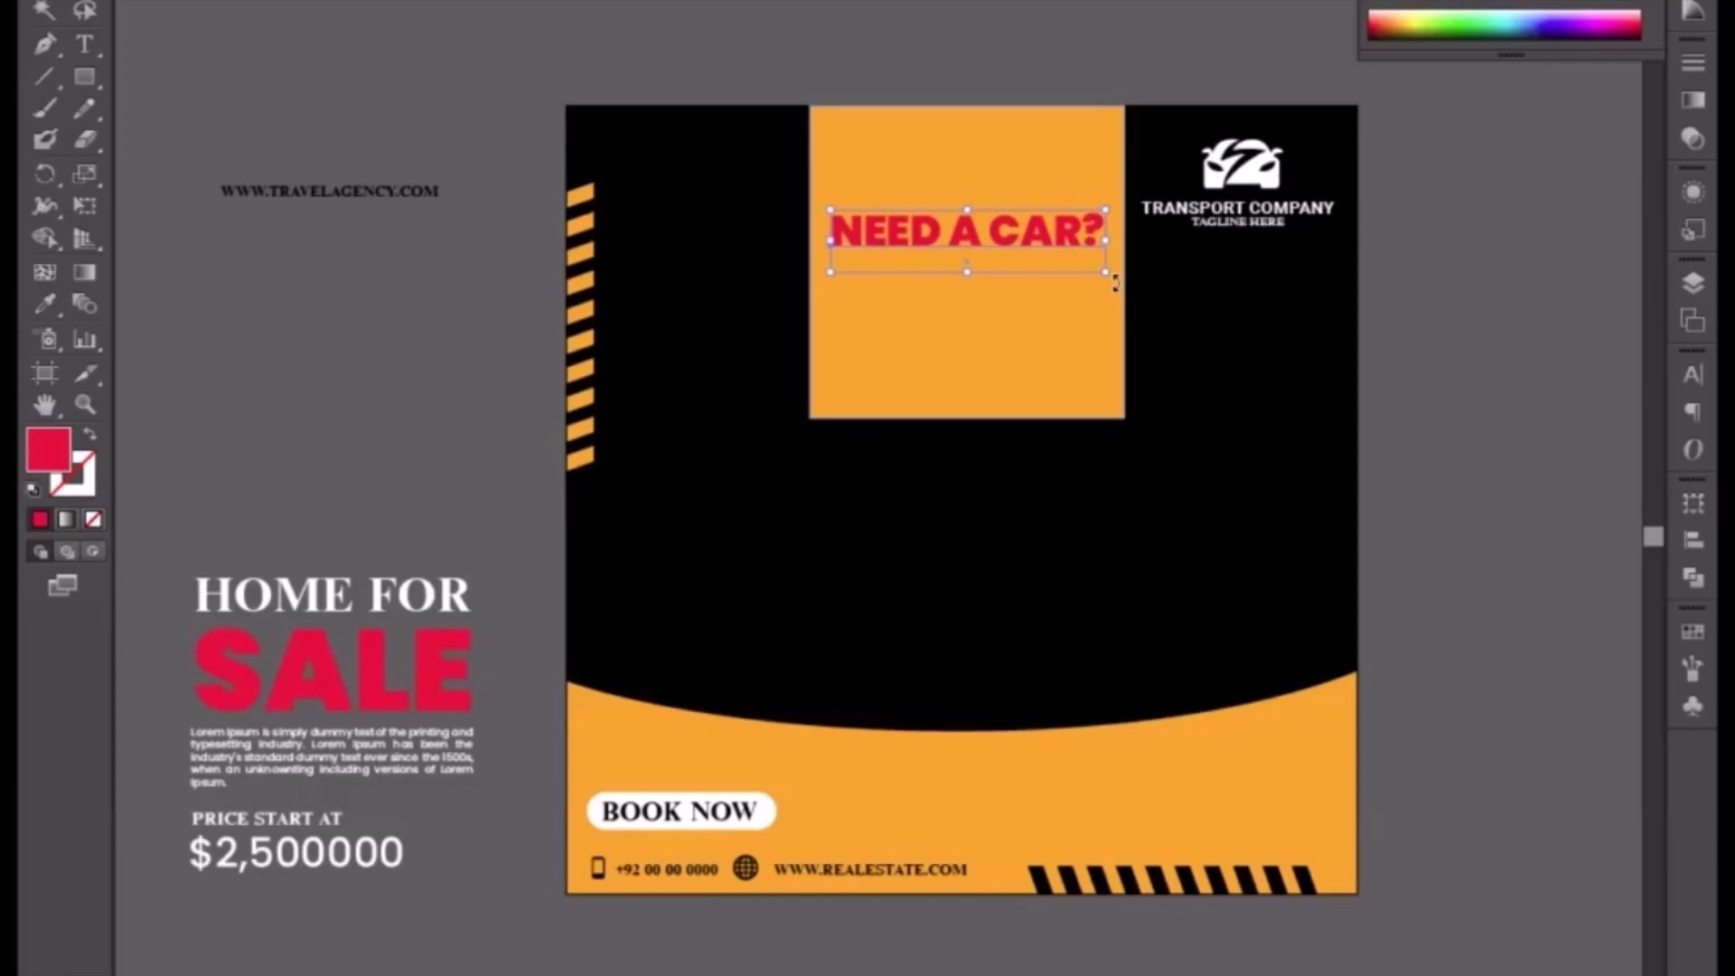
Step: Recolor the NEED A CAR? headline white and stretch it slightly wider within the placeholder
{"action": "left_click", "coordinate": [1412, 11]}
{"action": "left_click", "coordinate": [891, 35]}
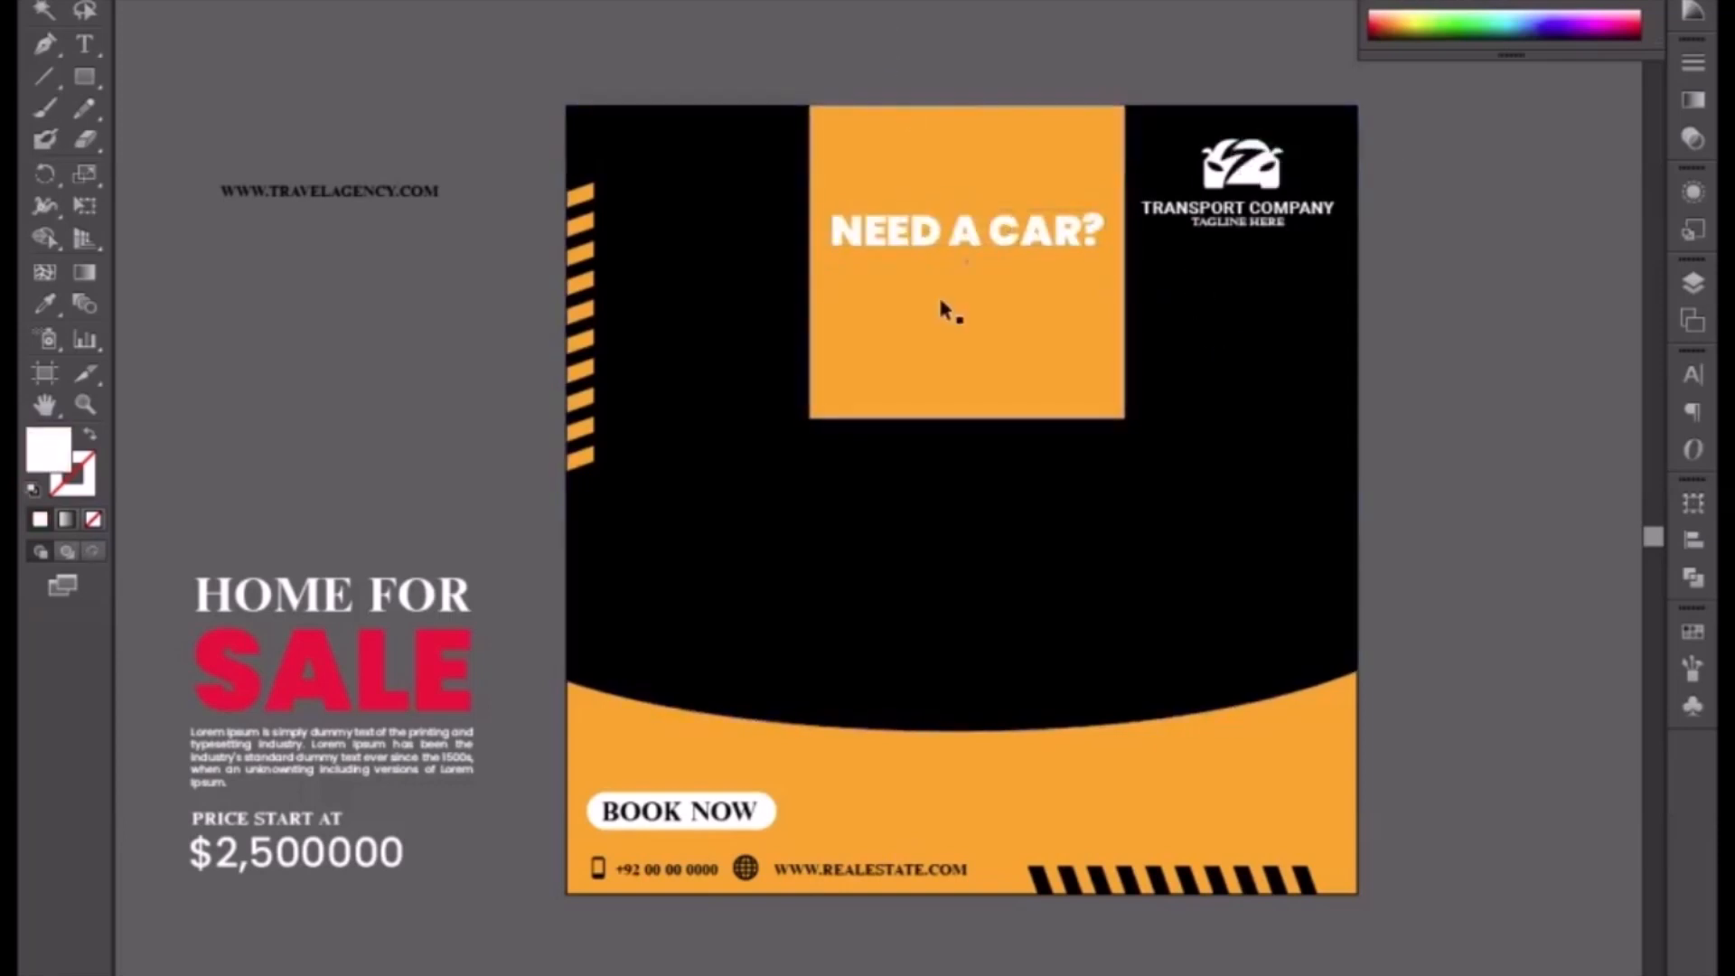
{"action": "left_click", "coordinate": [962, 240]}
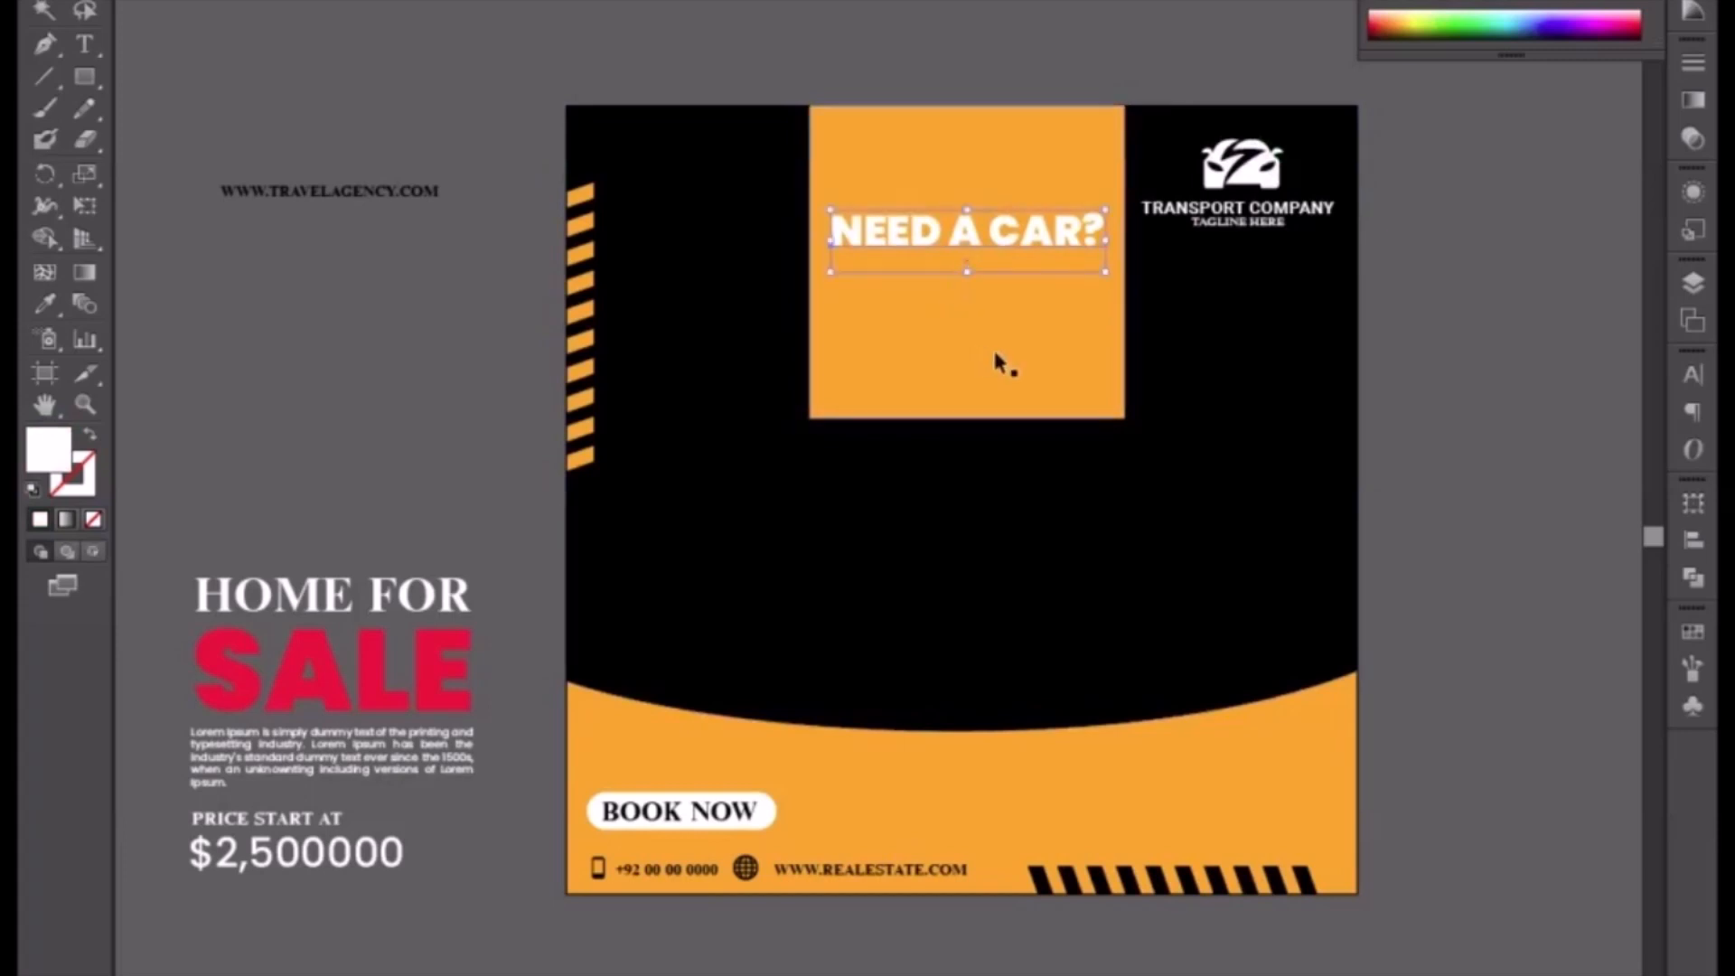
{"action": "left_click_drag", "start_coordinate": [824, 270], "coordinate": [811, 275]}
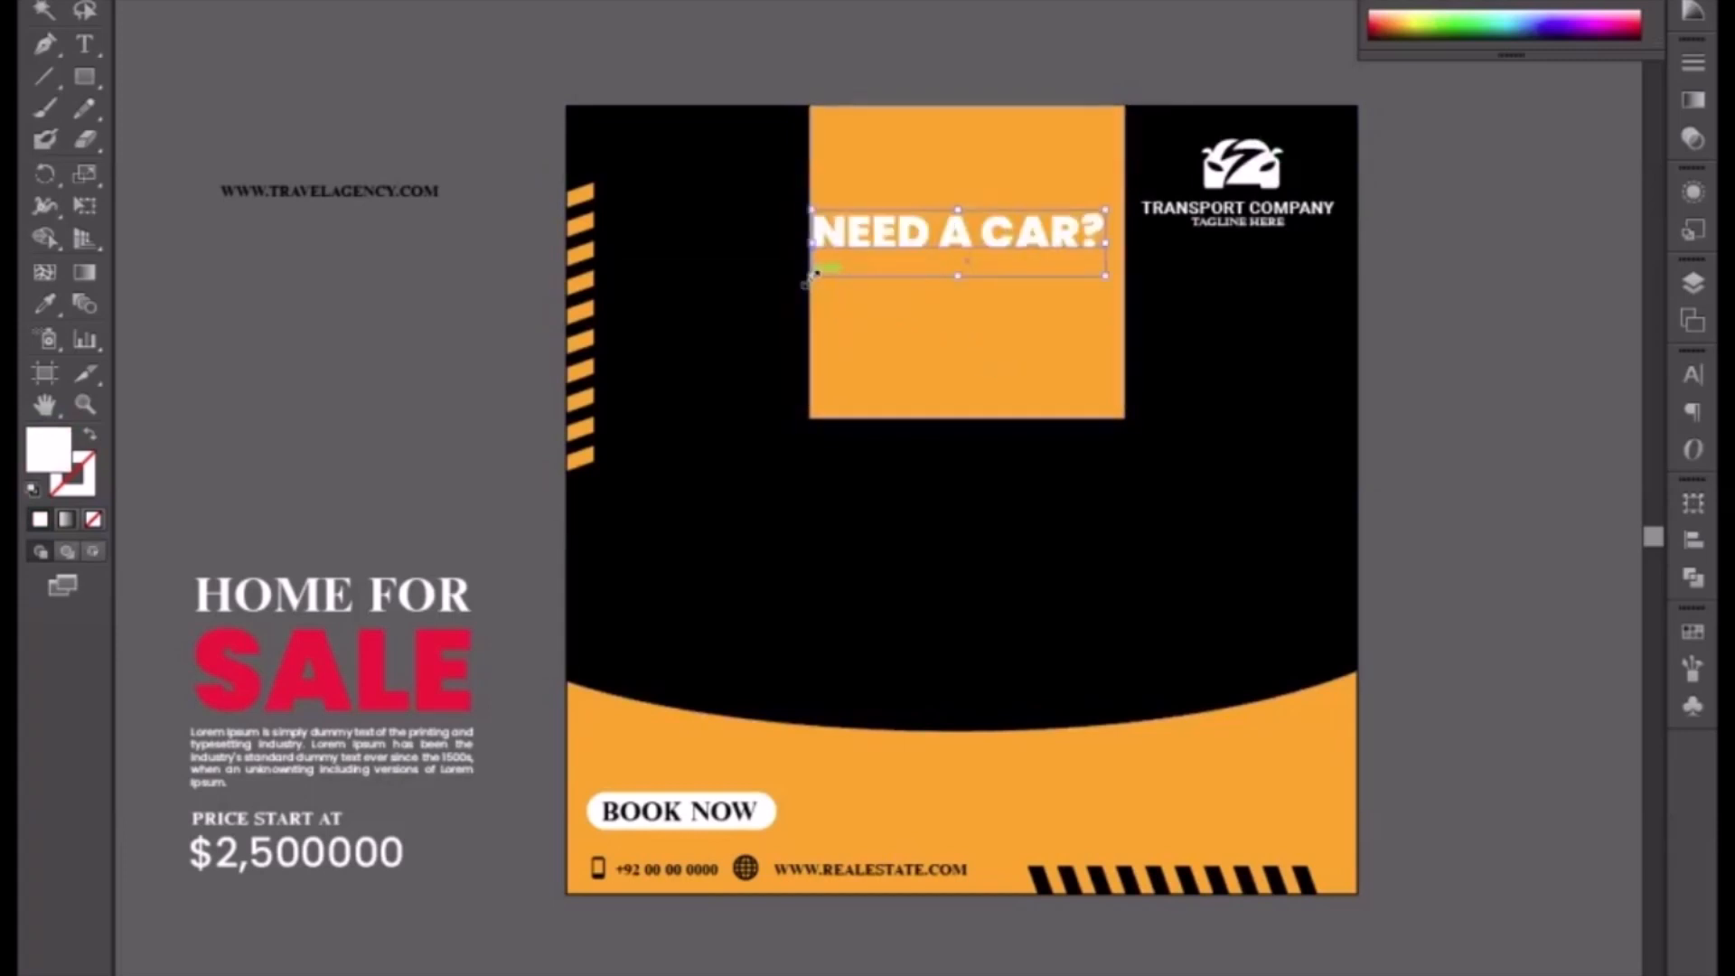
{"action": "left_click_drag", "start_coordinate": [1101, 274], "coordinate": [1106, 283]}
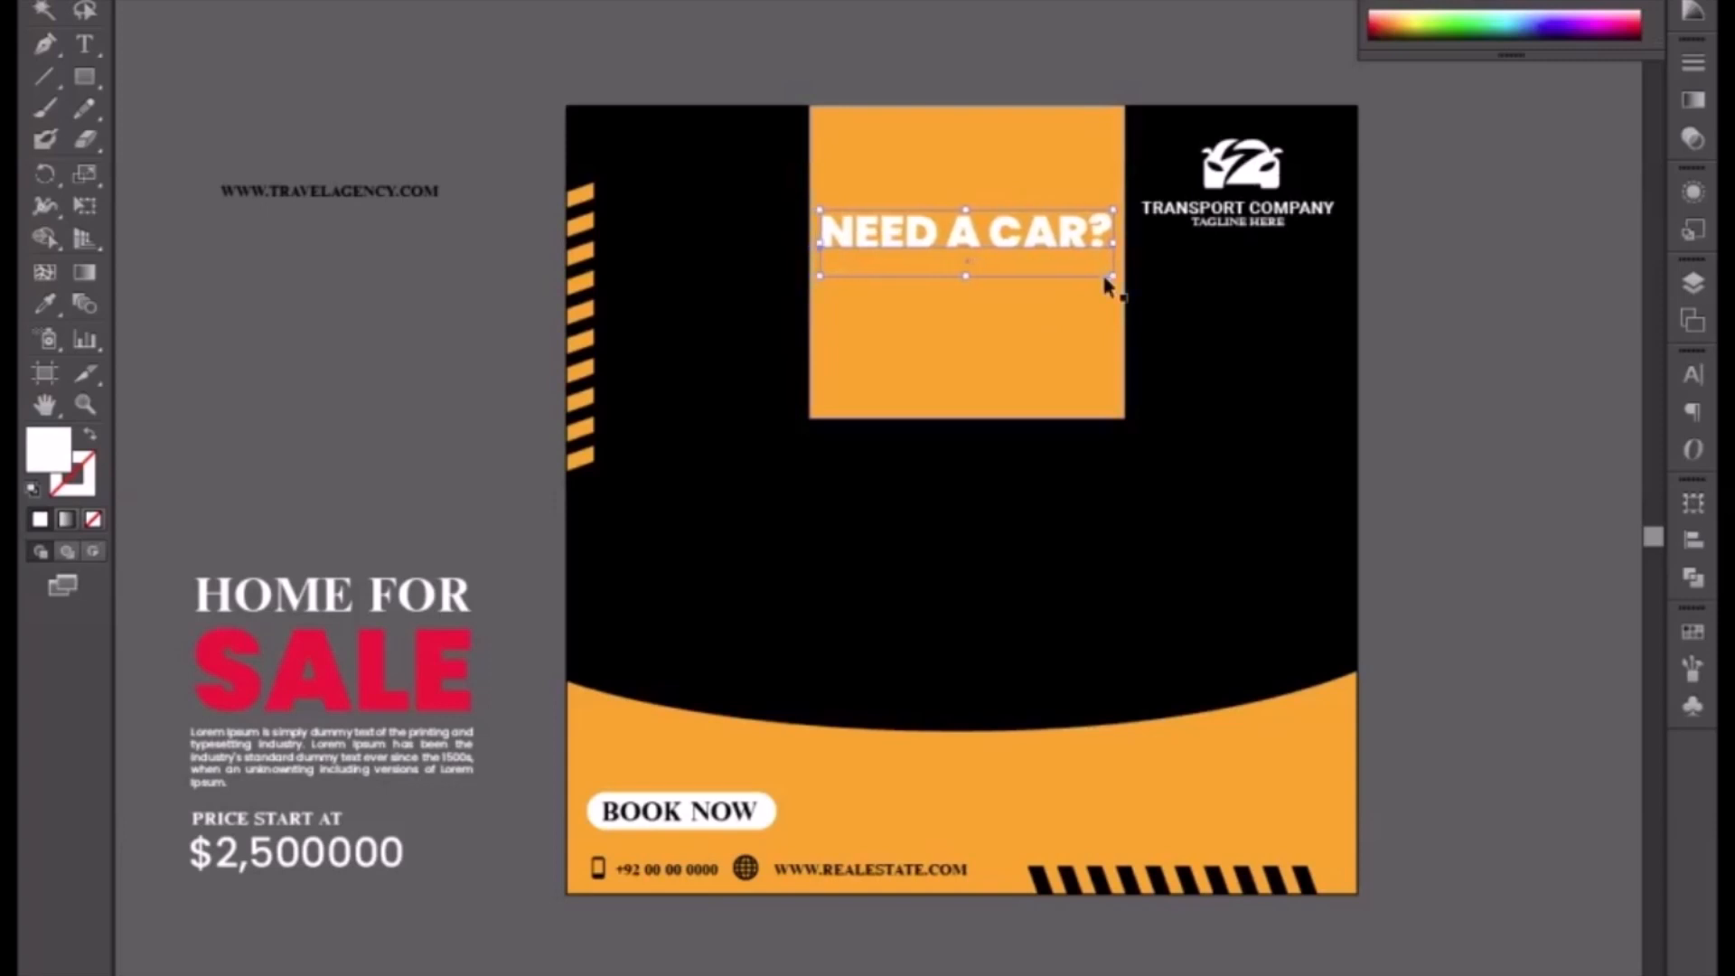
Step: Widen the orange image placeholder on both its left and right sides
{"action": "left_click", "coordinate": [1026, 360]}
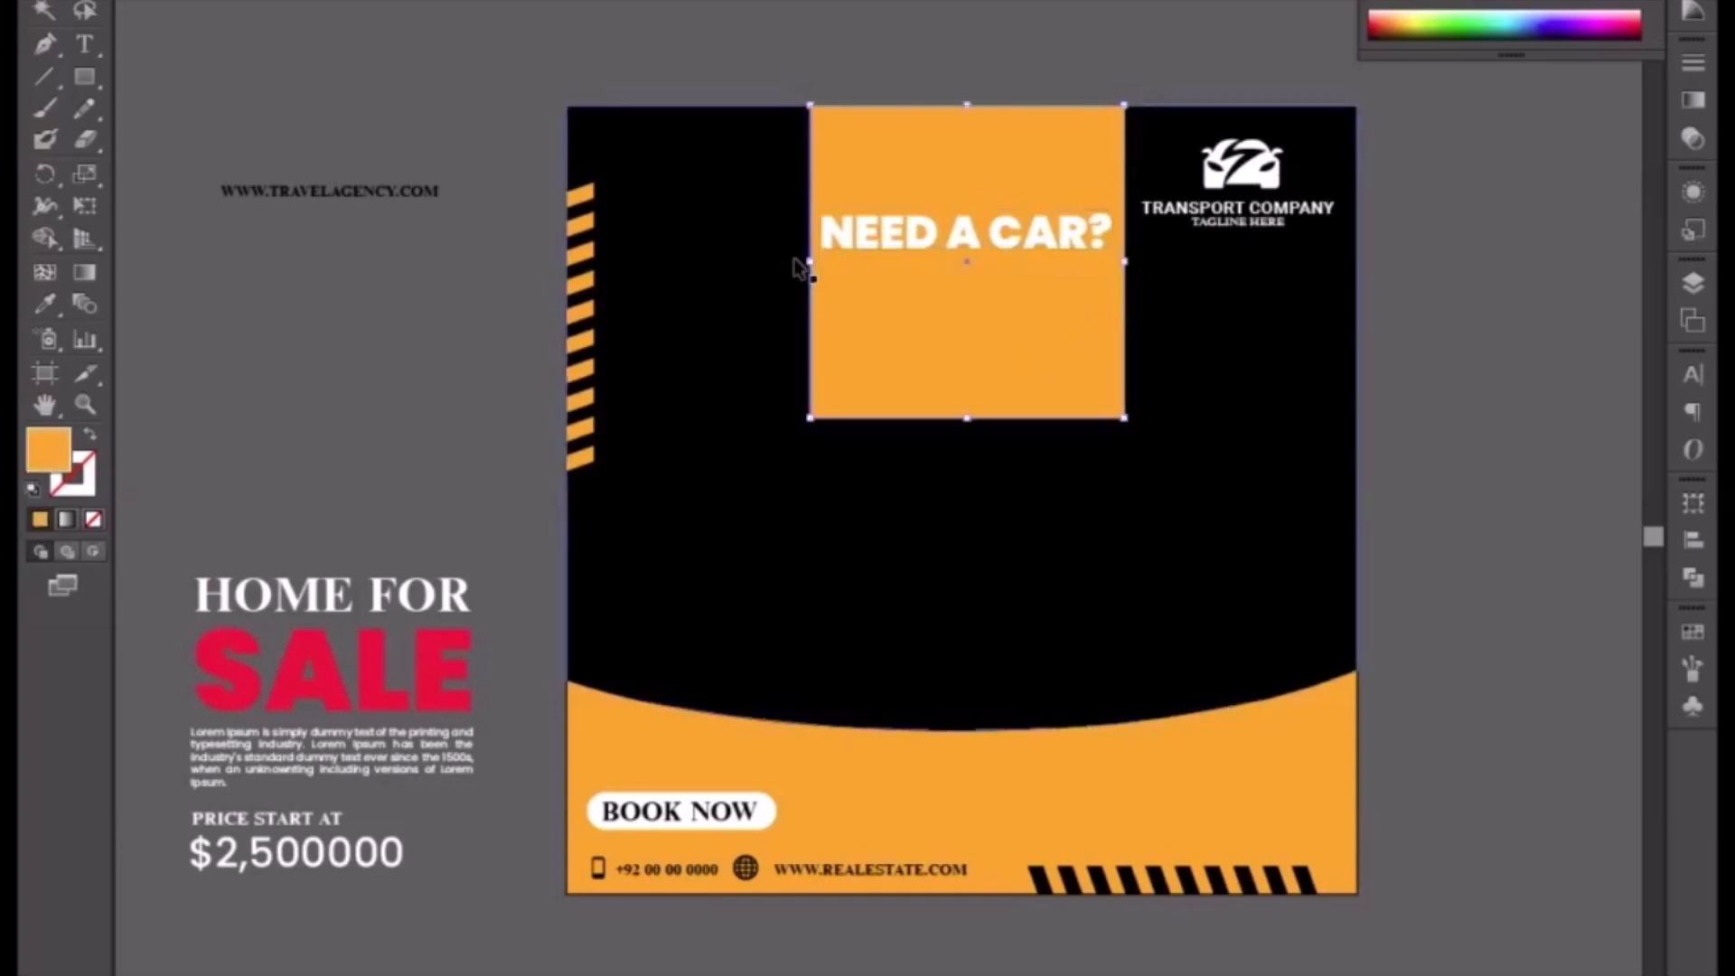
{"action": "left_click_drag", "start_coordinate": [801, 267], "coordinate": [744, 262]}
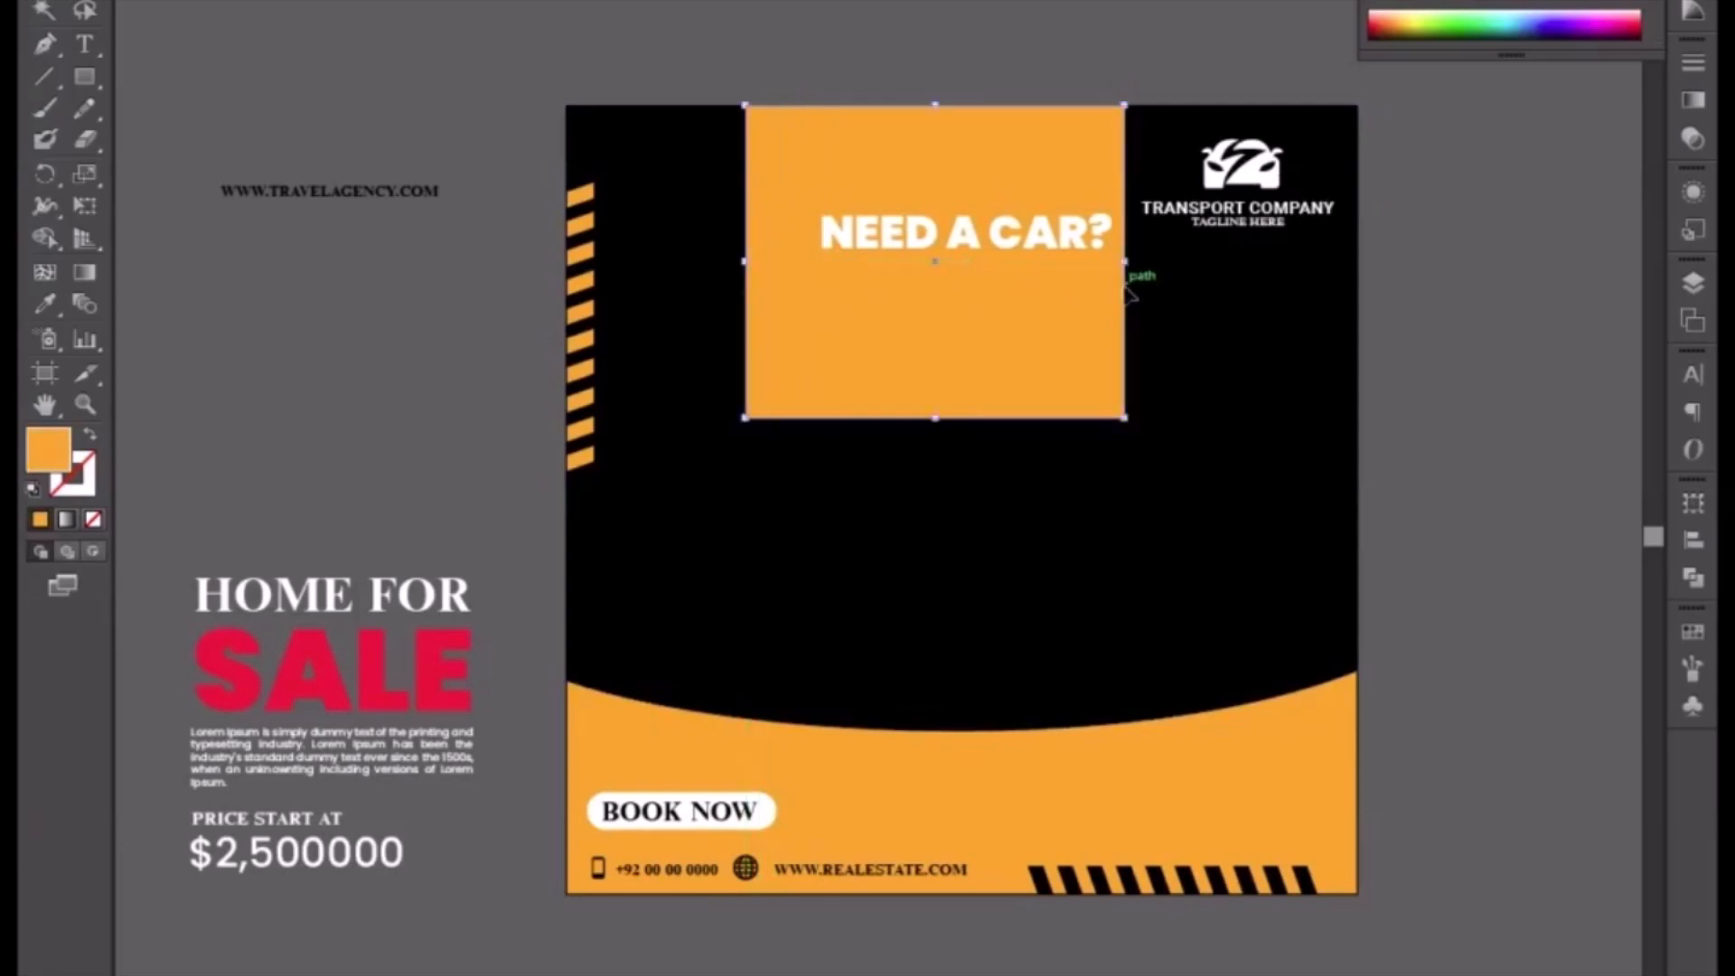
{"action": "left_click_drag", "start_coordinate": [1125, 261], "coordinate": [1154, 225]}
{"action": "left_click", "coordinate": [1241, 226]}
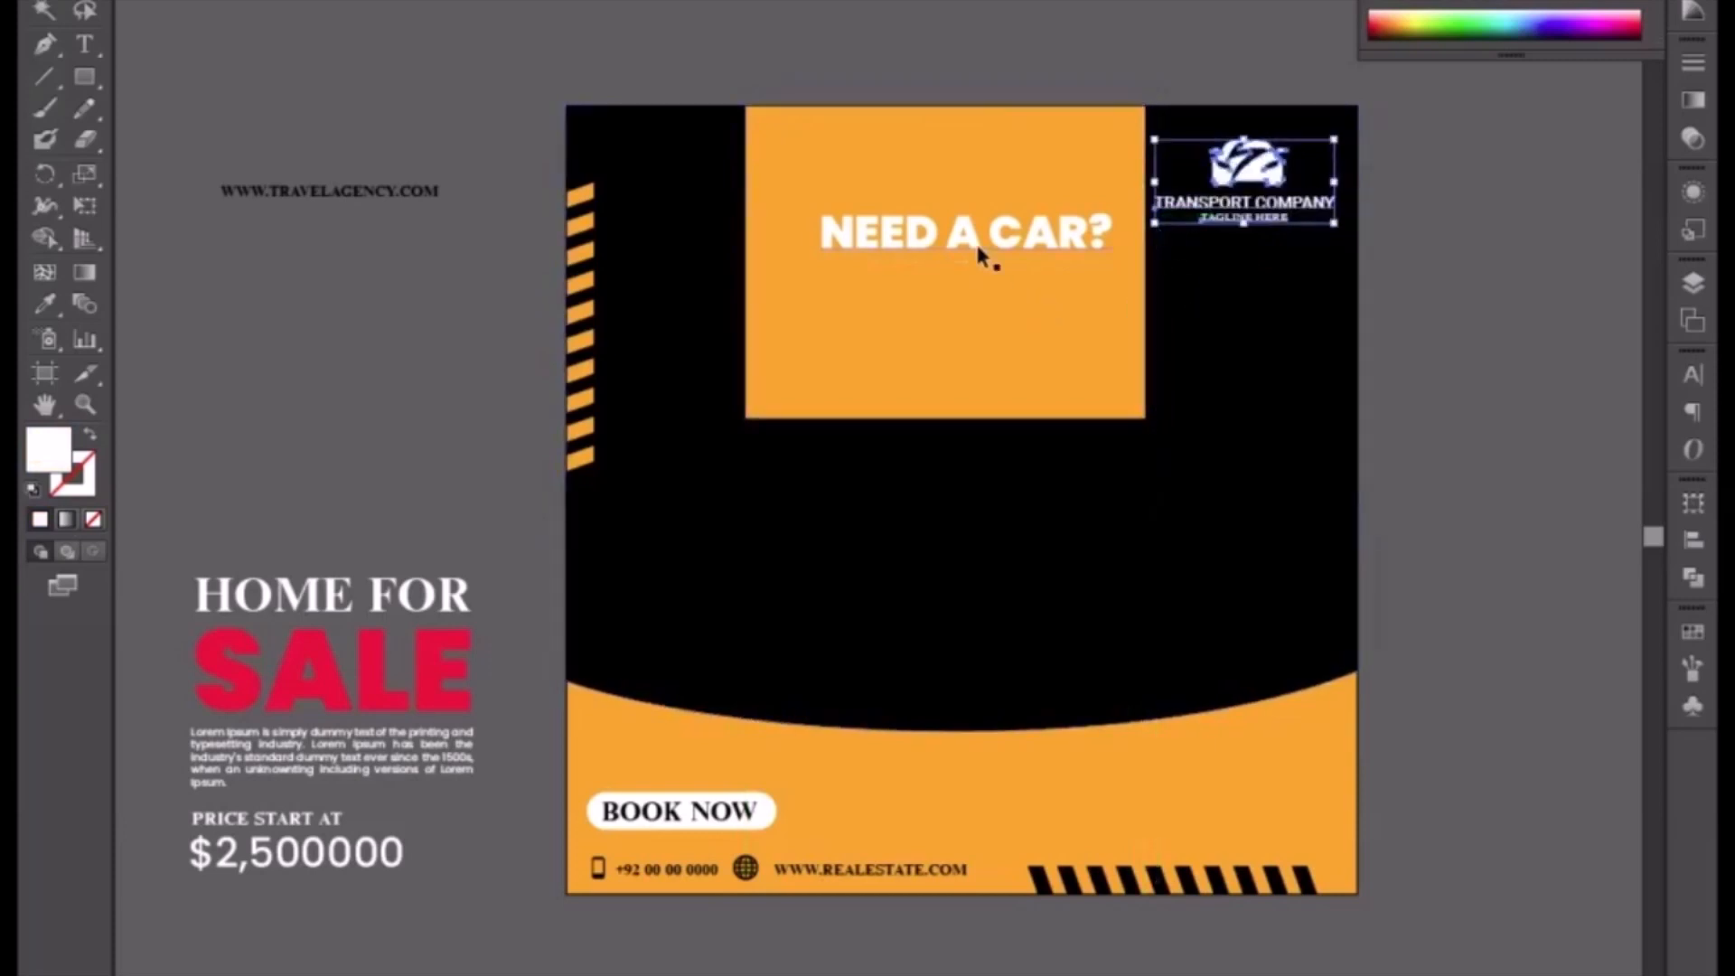
Step: Enlarge the NEED A CAR? headline to span most of the widened placeholder
{"action": "left_click", "coordinate": [904, 250]}
{"action": "left_click_drag", "start_coordinate": [819, 210], "coordinate": [777, 201]}
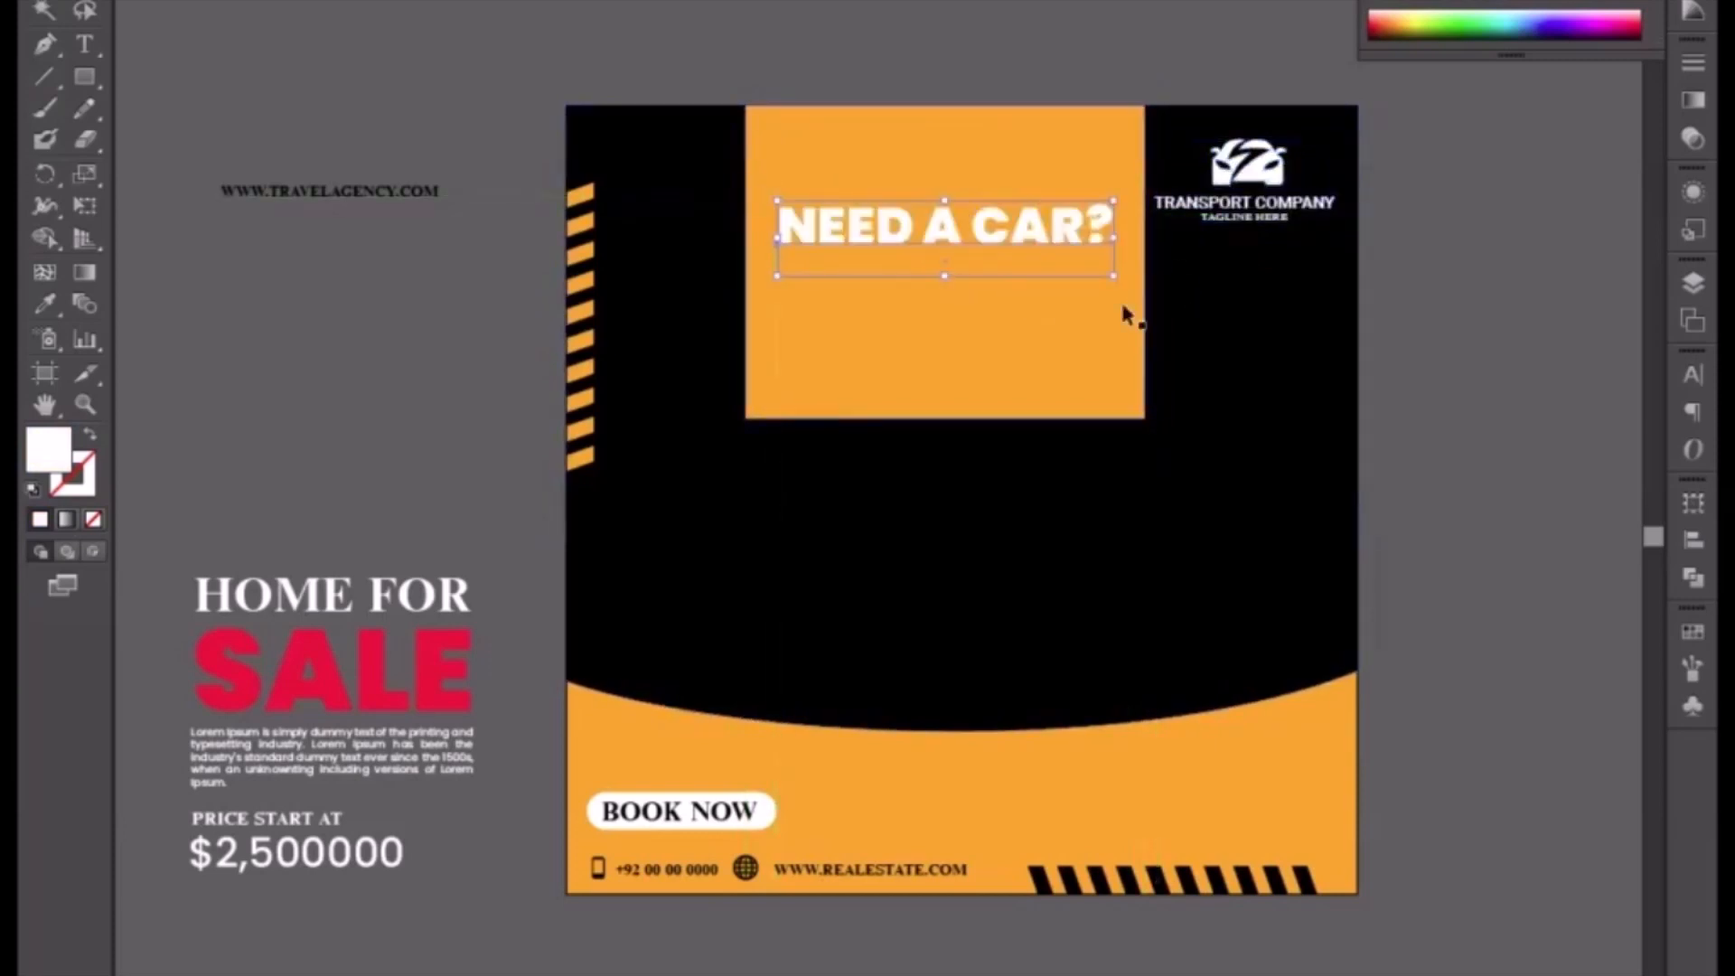
{"action": "left_click_drag", "start_coordinate": [1113, 274], "coordinate": [1130, 276]}
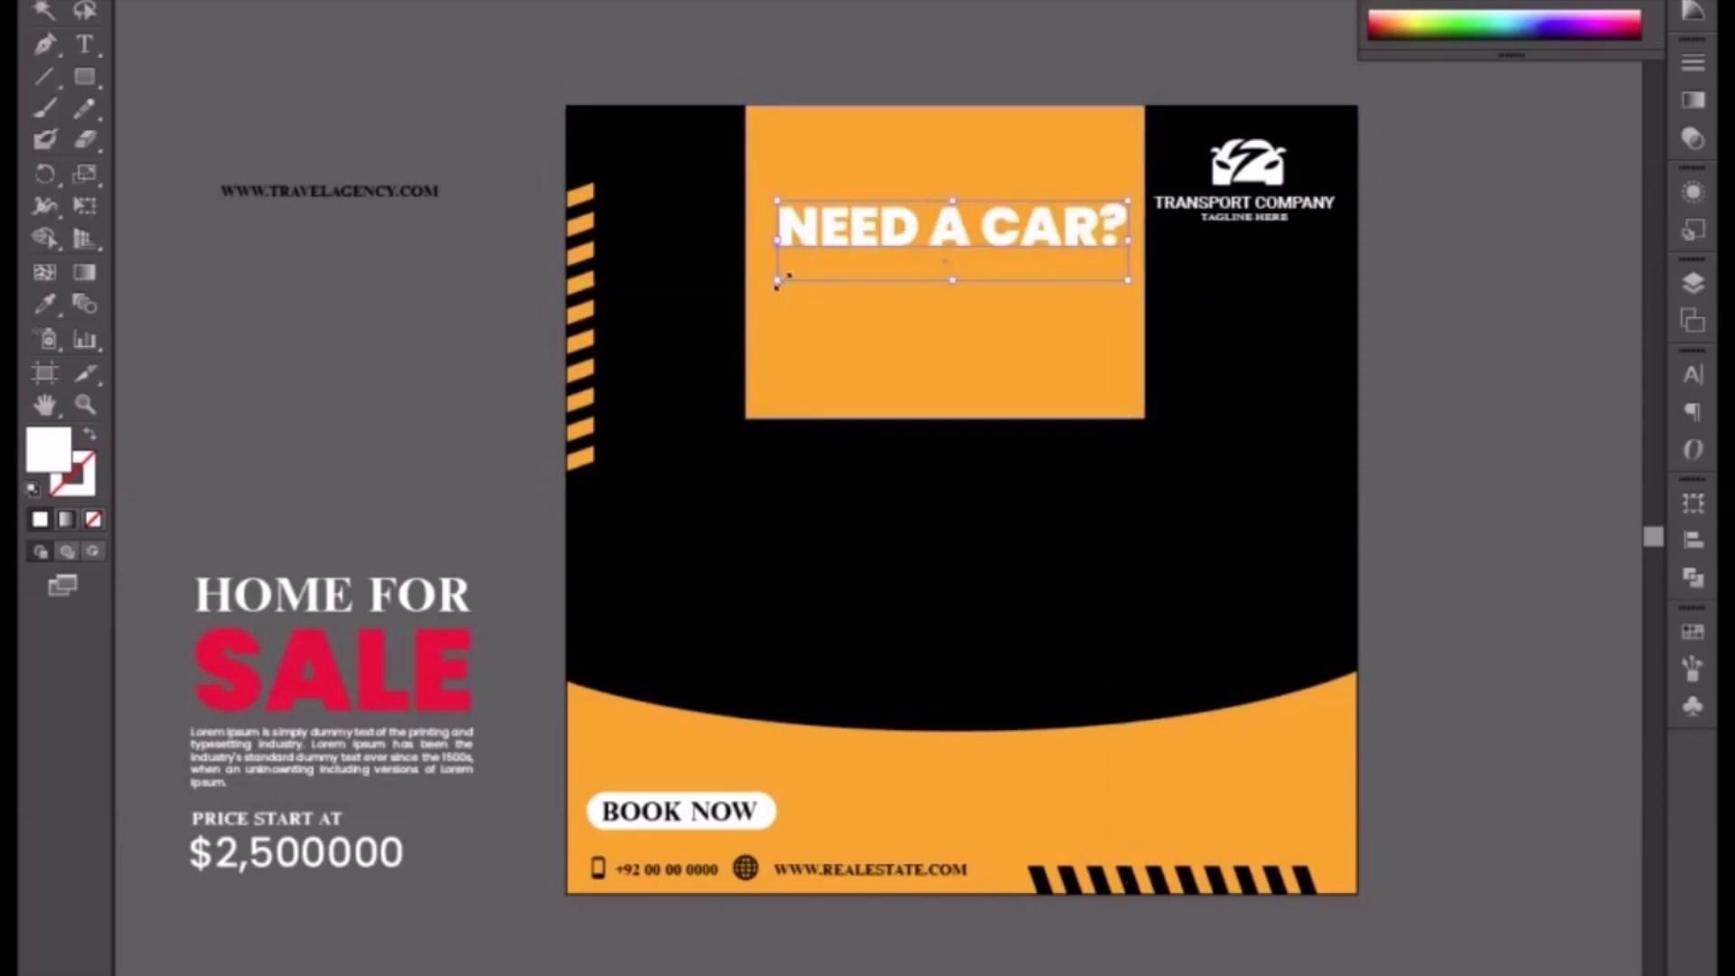
{"action": "left_click_drag", "start_coordinate": [776, 275], "coordinate": [762, 291]}
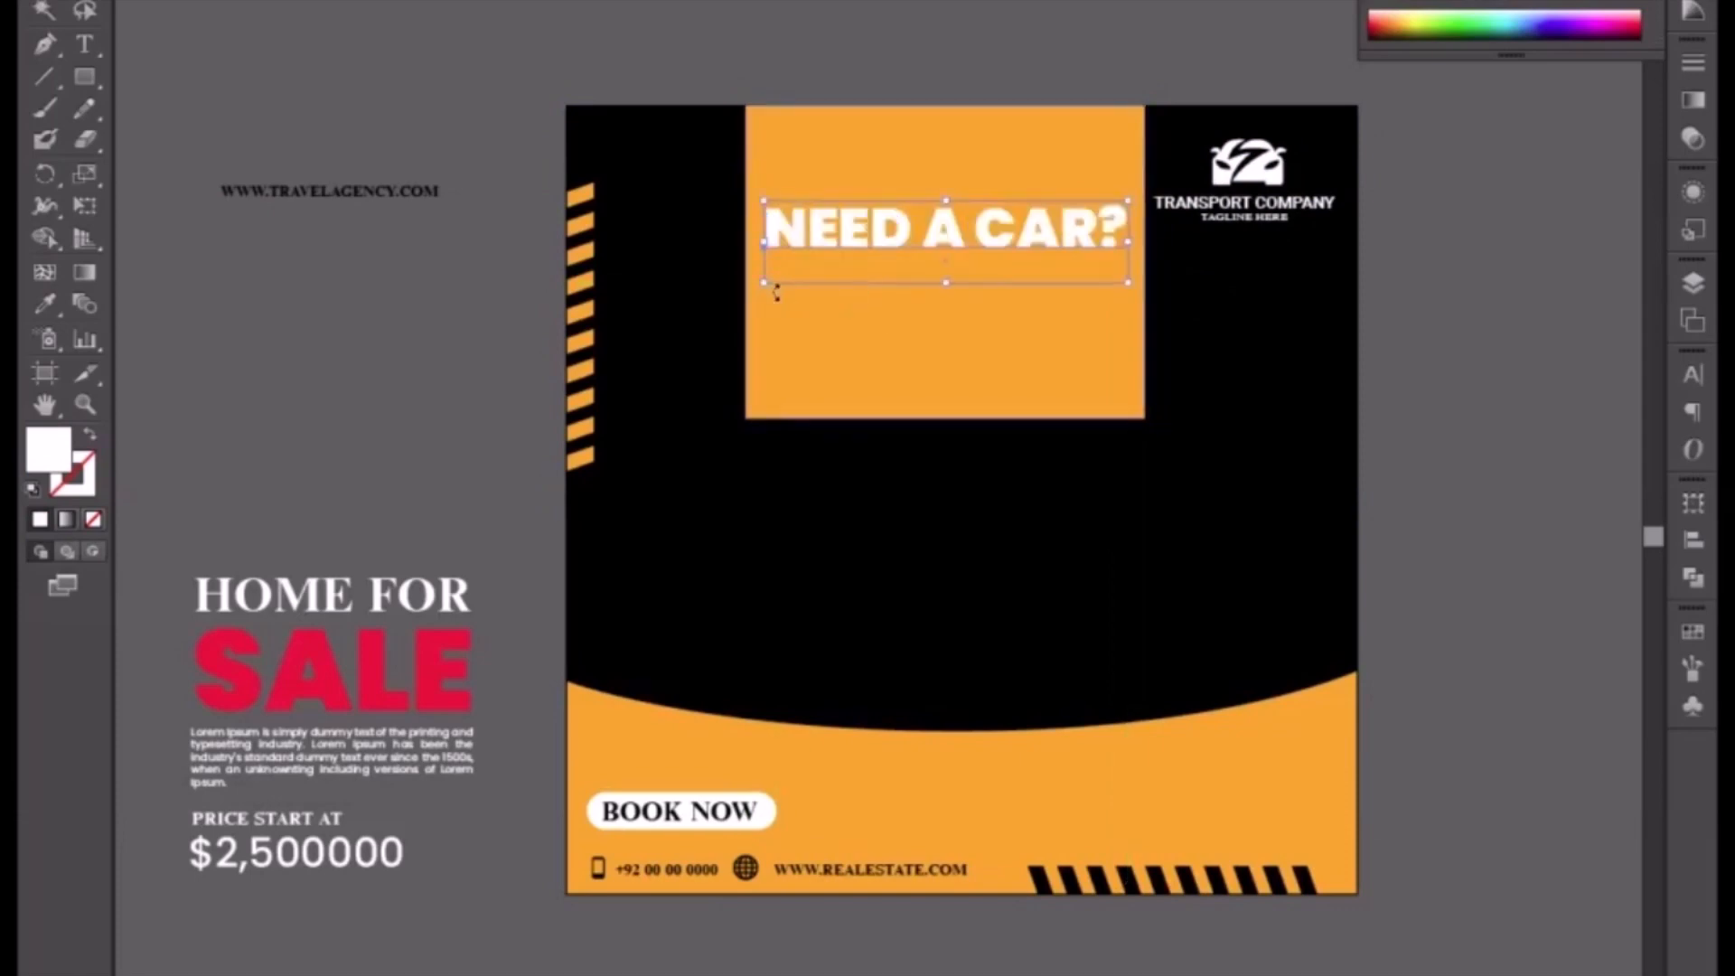
Step: Duplicate the HOME FOR text upward and retype the copy as "LOWEST PRICE"
{"action": "left_click", "coordinate": [425, 481]}
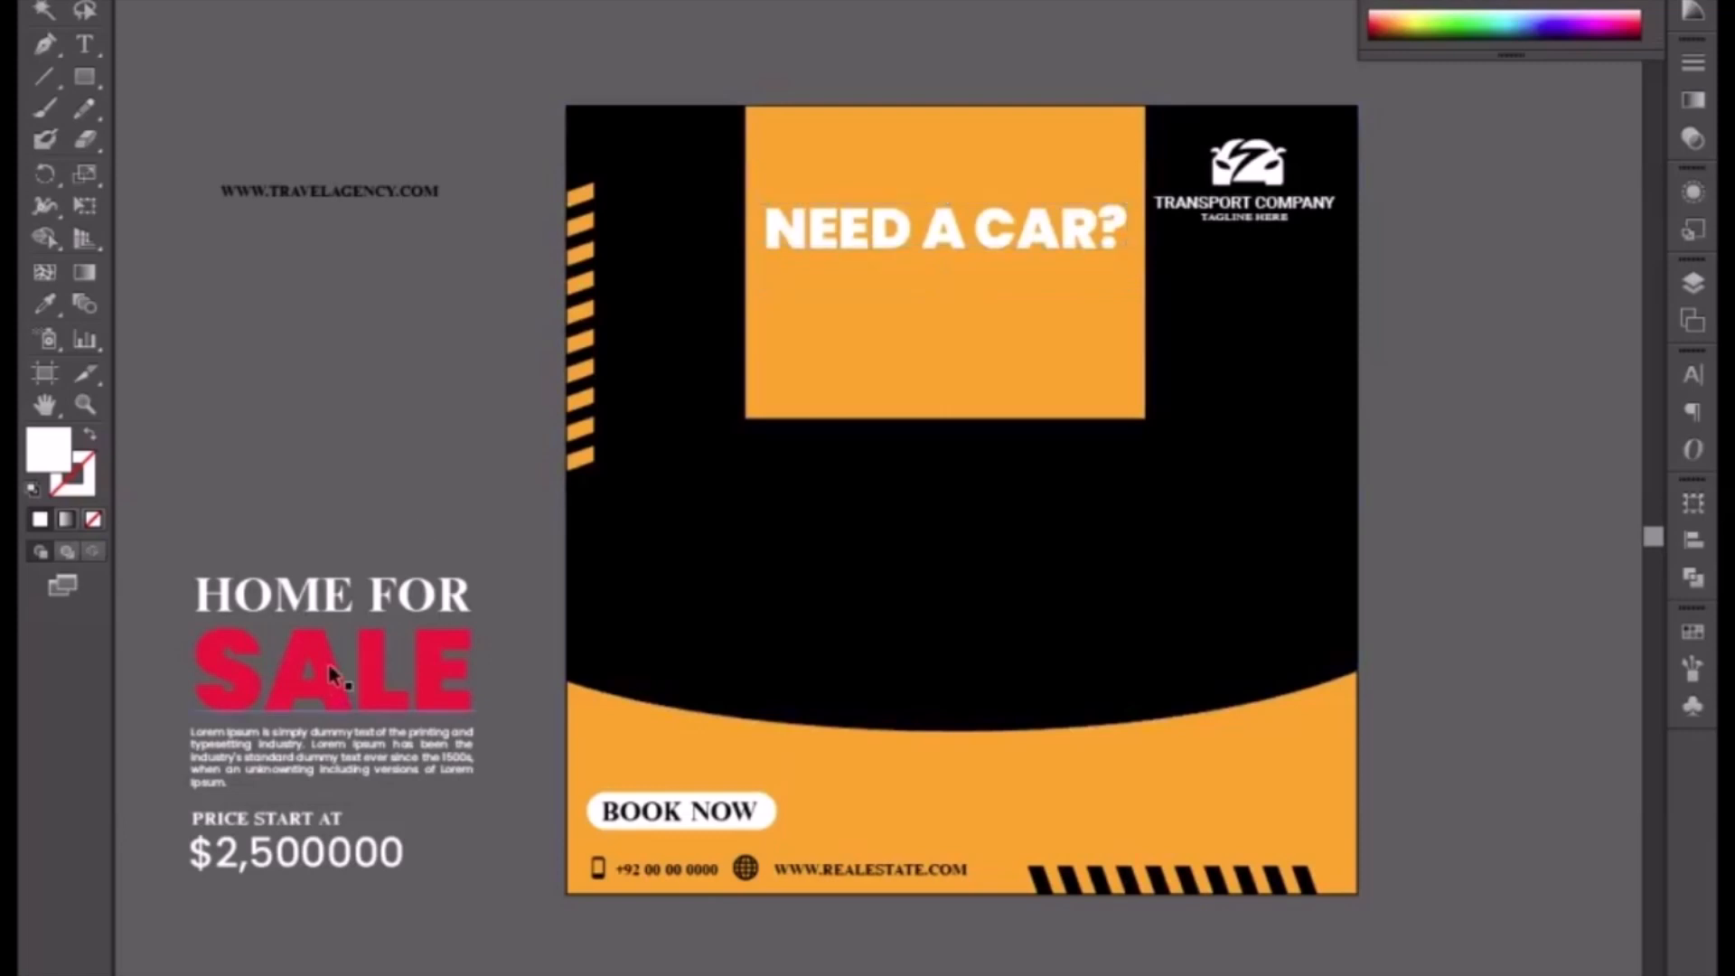
{"action": "left_click_drag", "start_coordinate": [321, 607], "coordinate": [327, 467]}
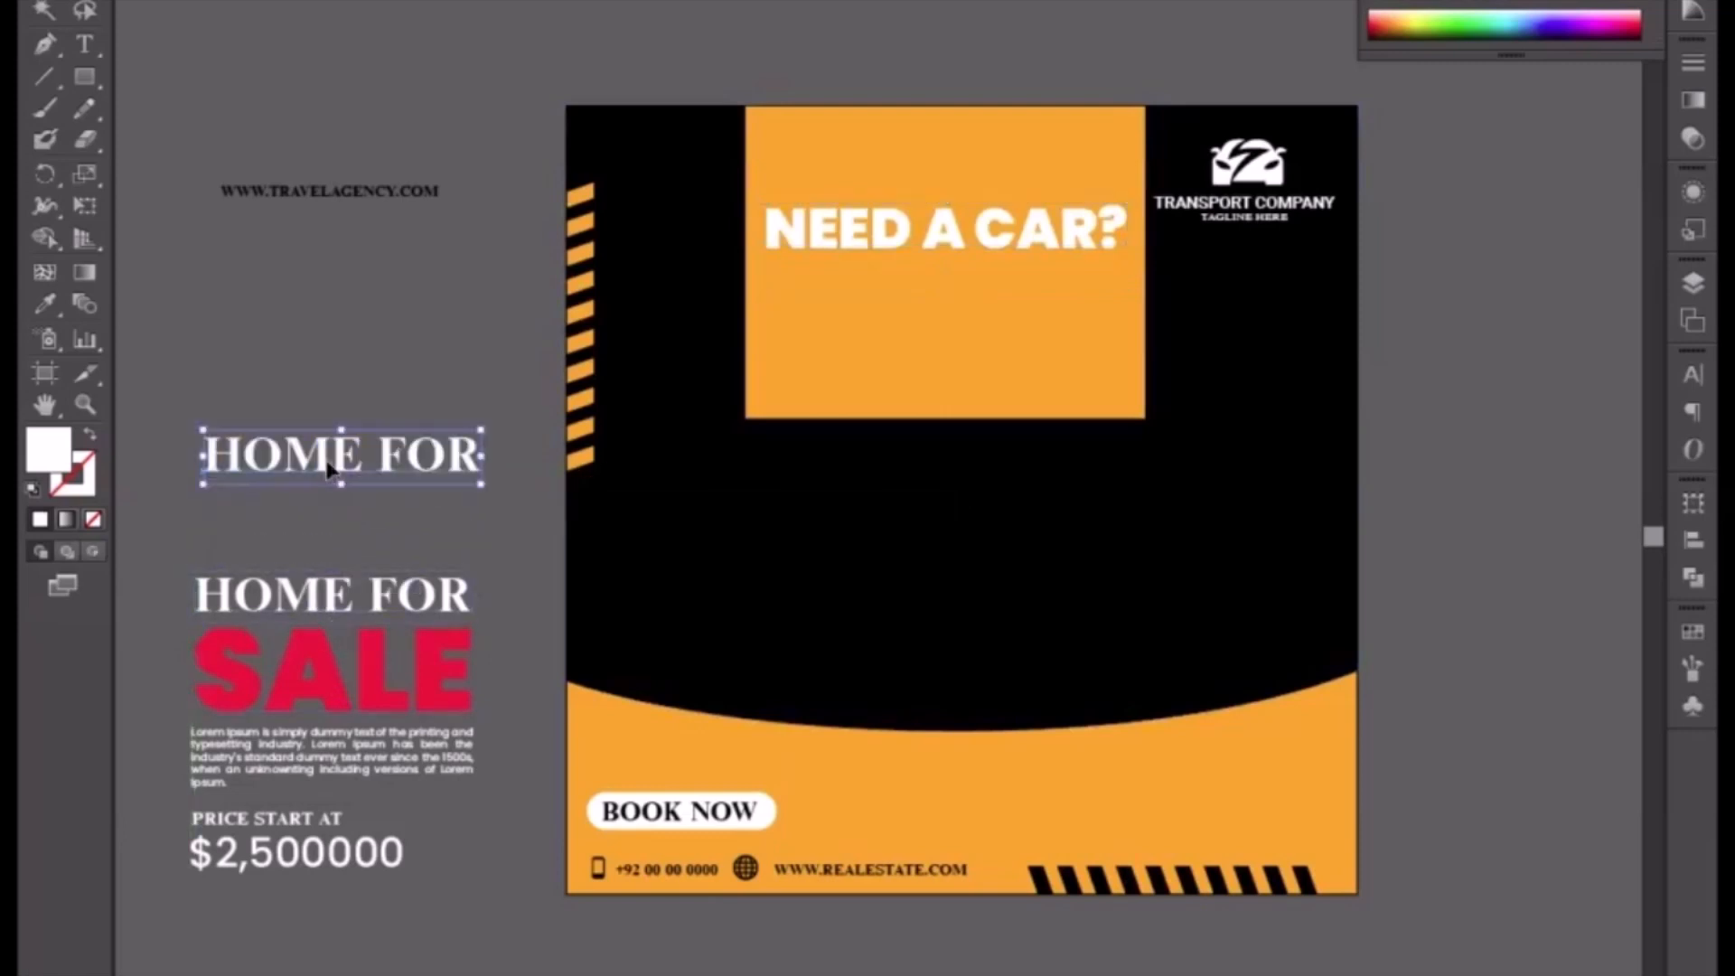
{"action": "triple_click", "coordinate": [327, 463]}
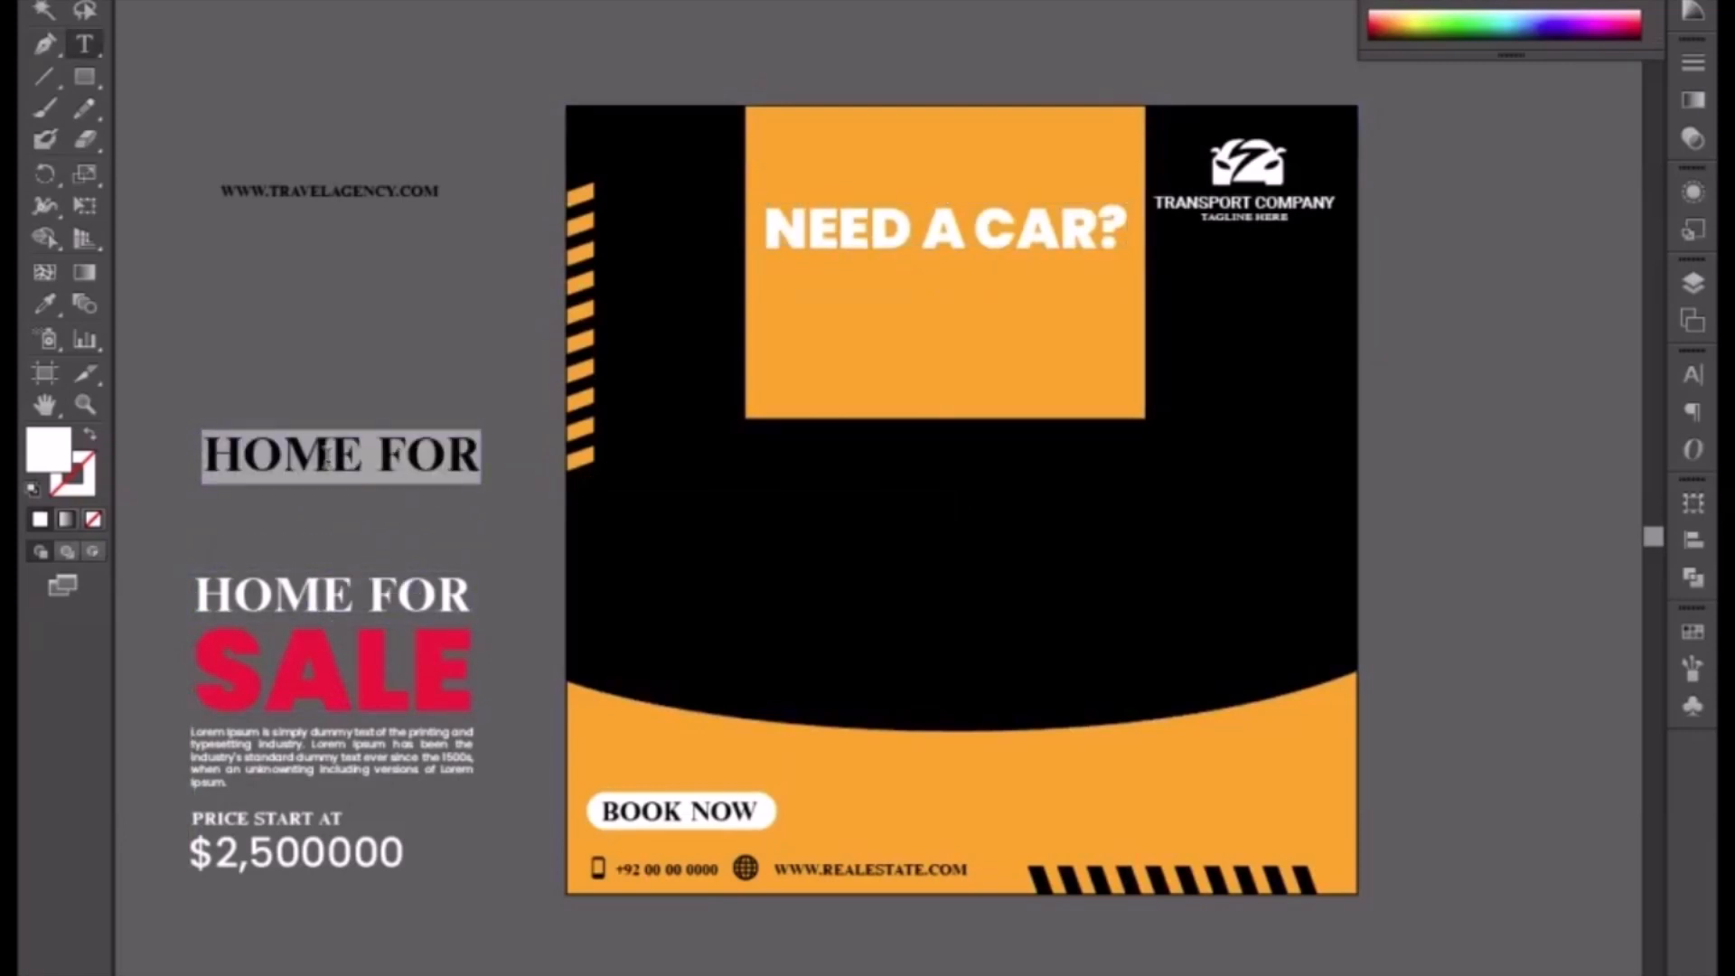
{"action": "type", "text": "LOWES"}
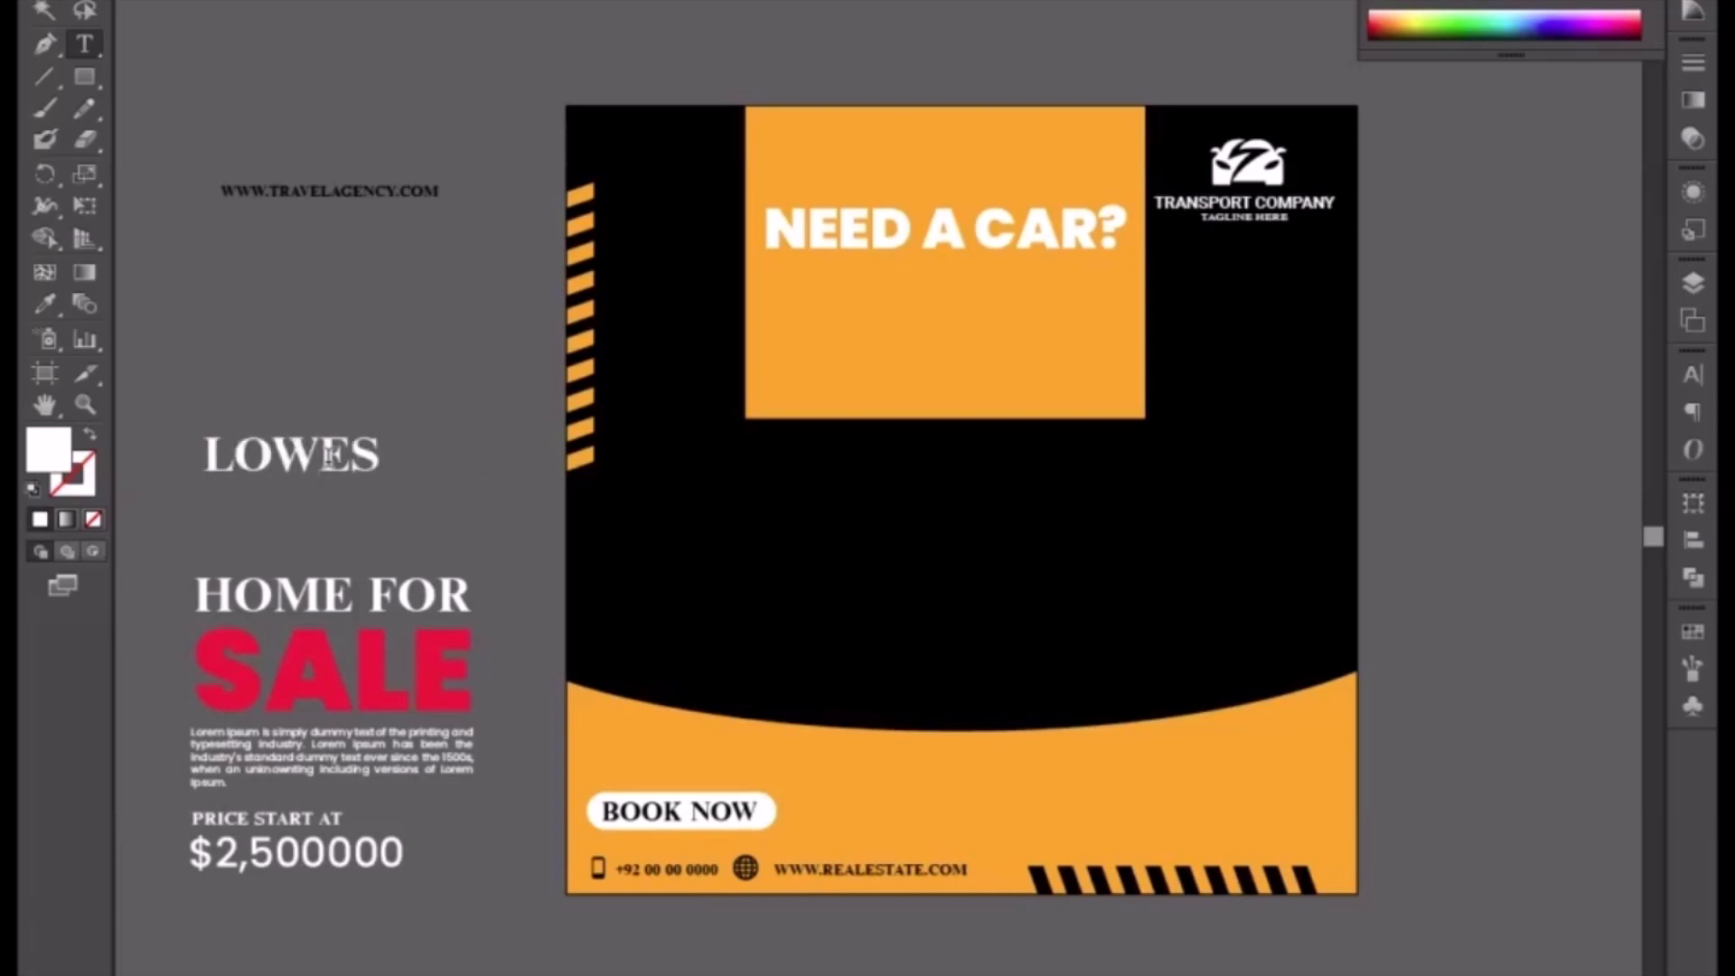
{"action": "type", "text": "T PRICE"}
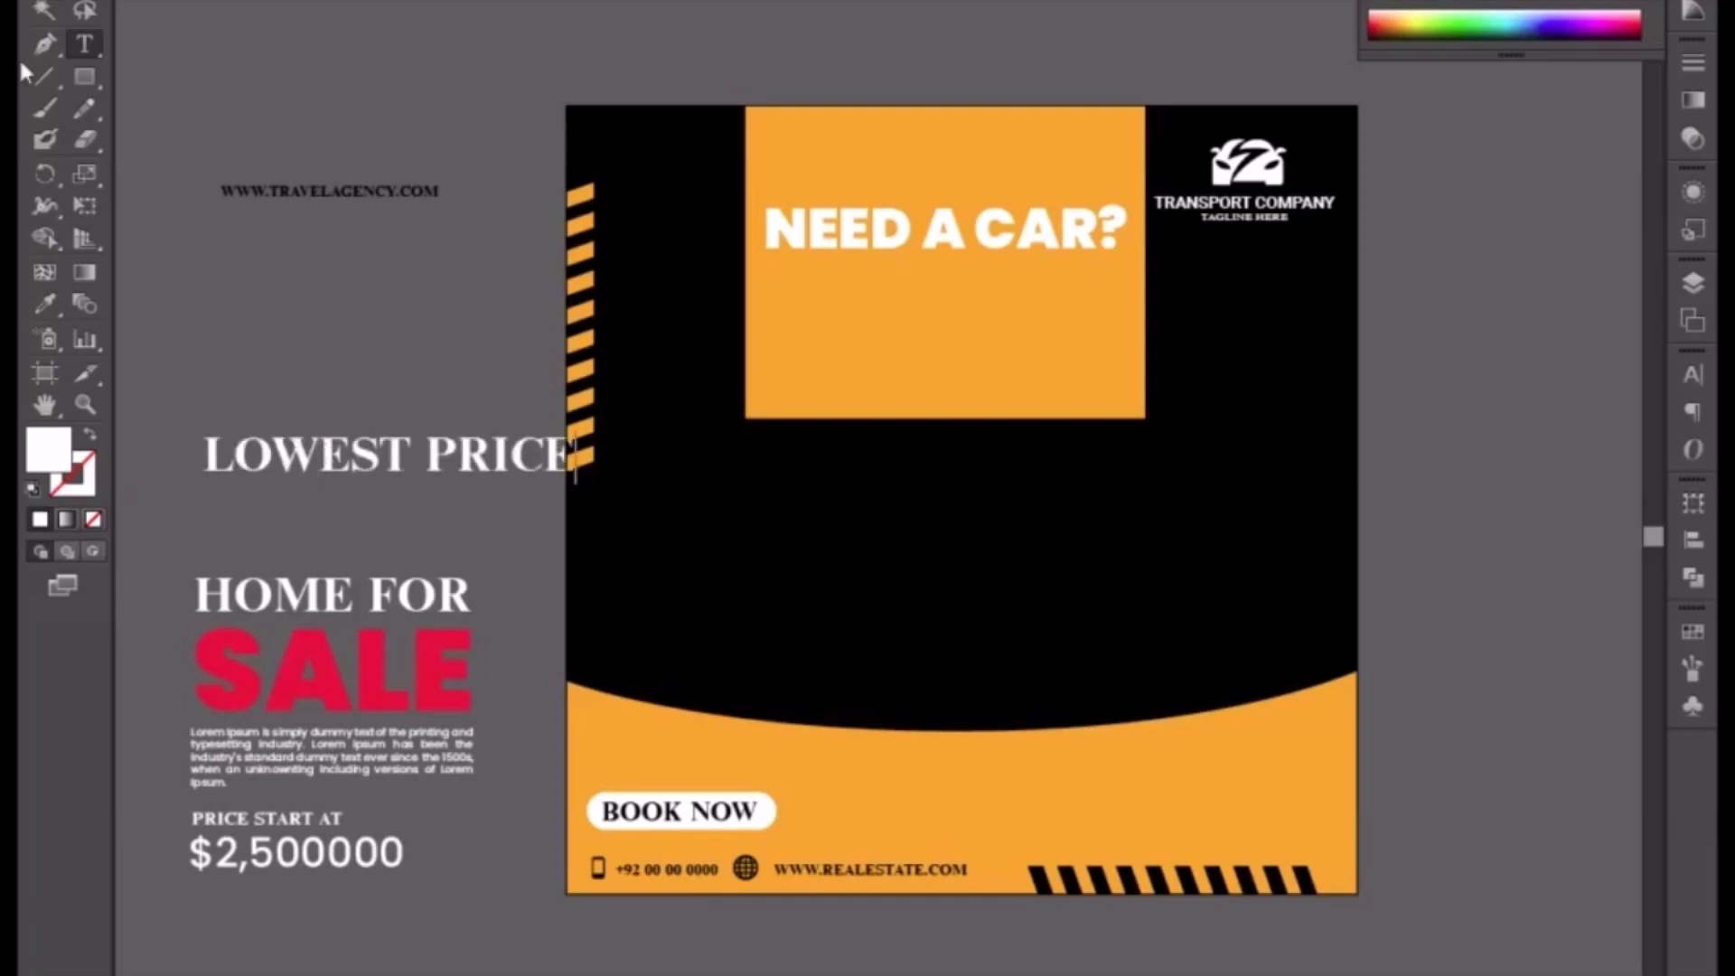
{"action": "left_click", "coordinate": [43, 1]}
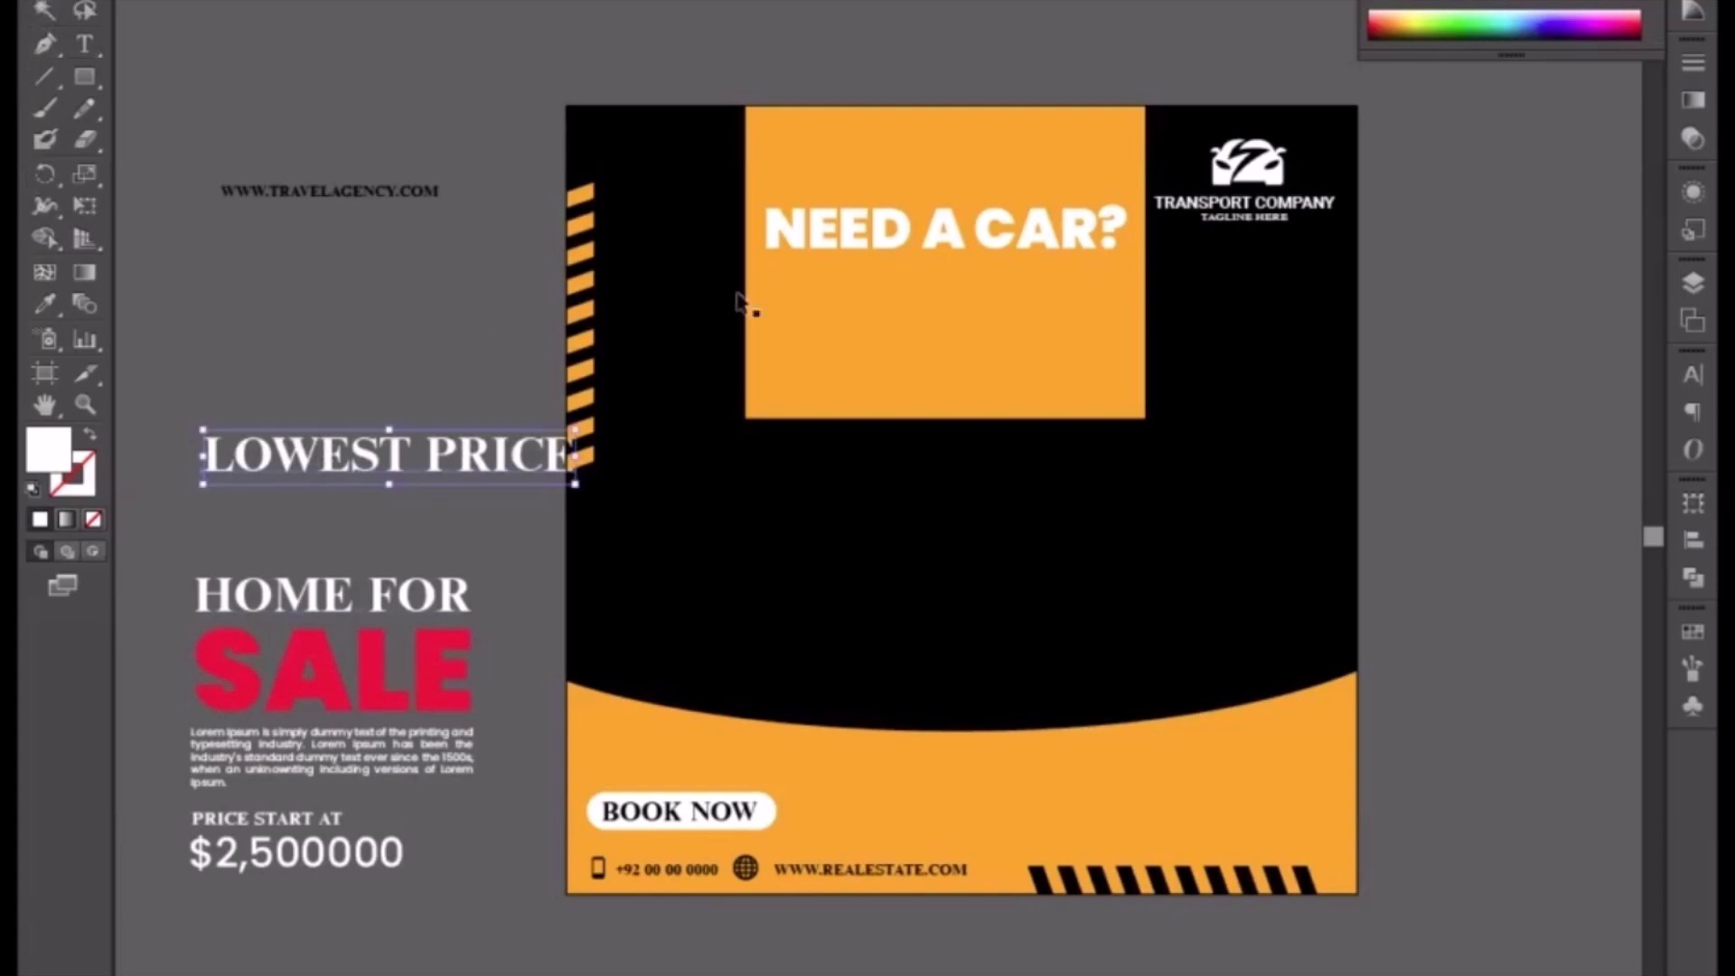
Step: Color the LOWEST PRICE text black with the Eyedropper and move it below the headline inside the orange placeholder
{"action": "key", "text": "i"}
{"action": "left_click", "coordinate": [778, 560]}
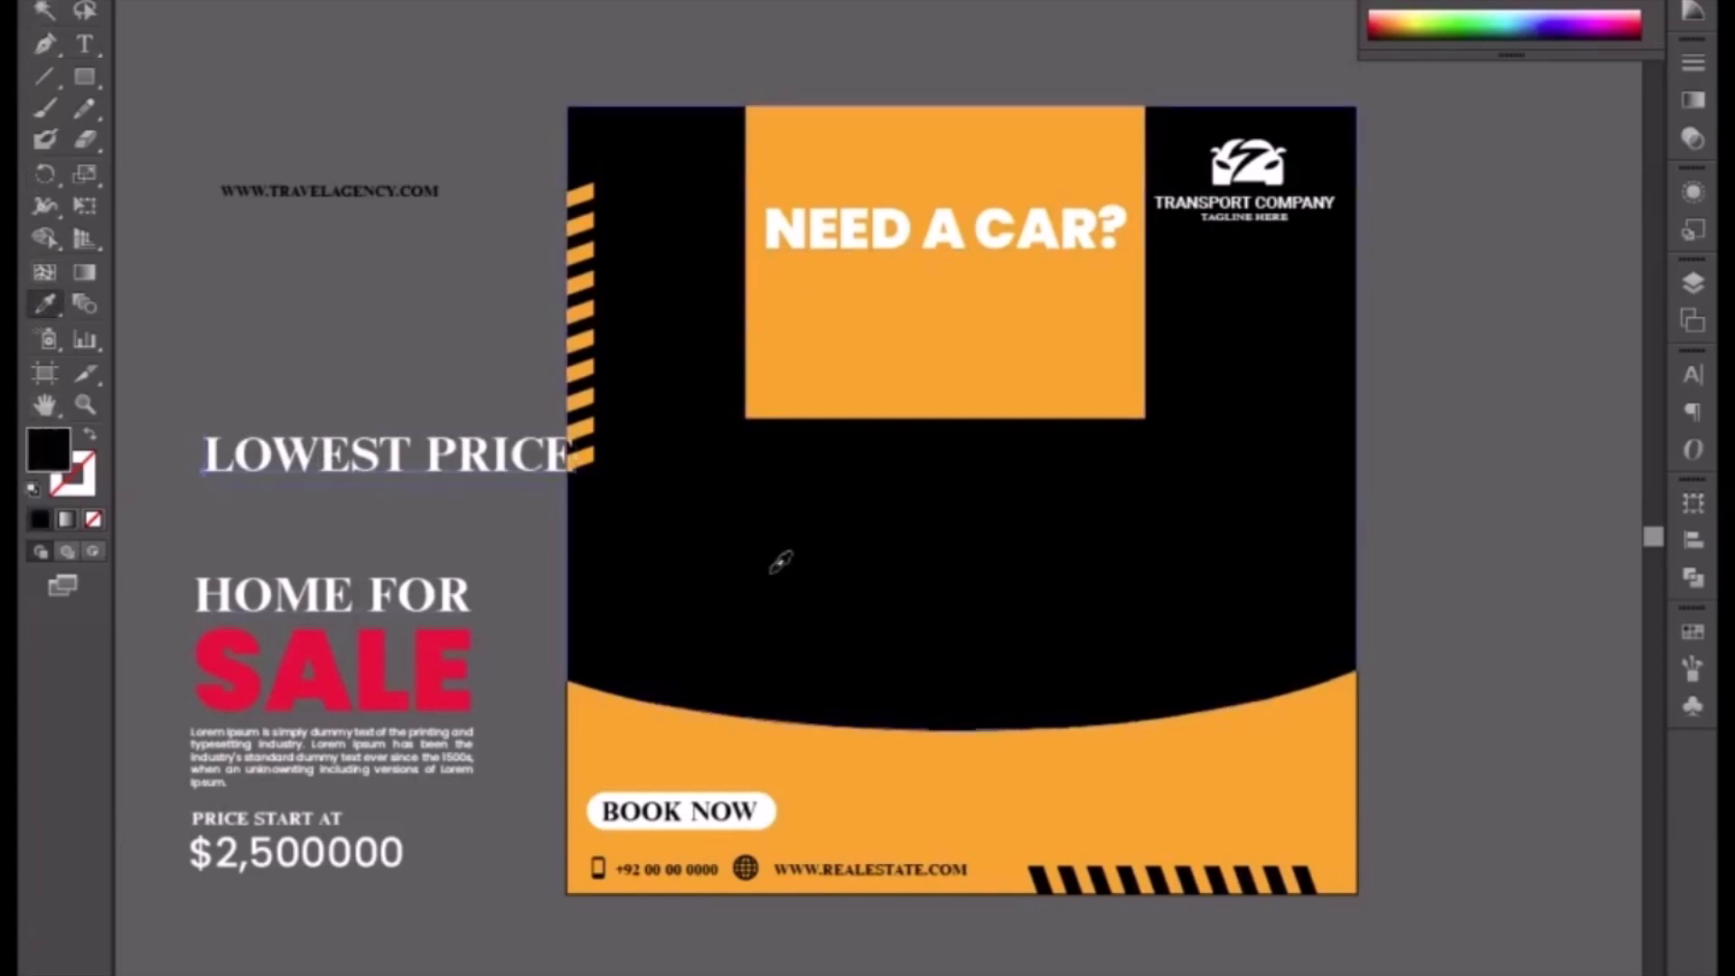
{"action": "key", "text": "v"}
{"action": "left_click_drag", "start_coordinate": [367, 462], "coordinate": [937, 309]}
{"action": "right_click", "coordinate": [1075, 309]}
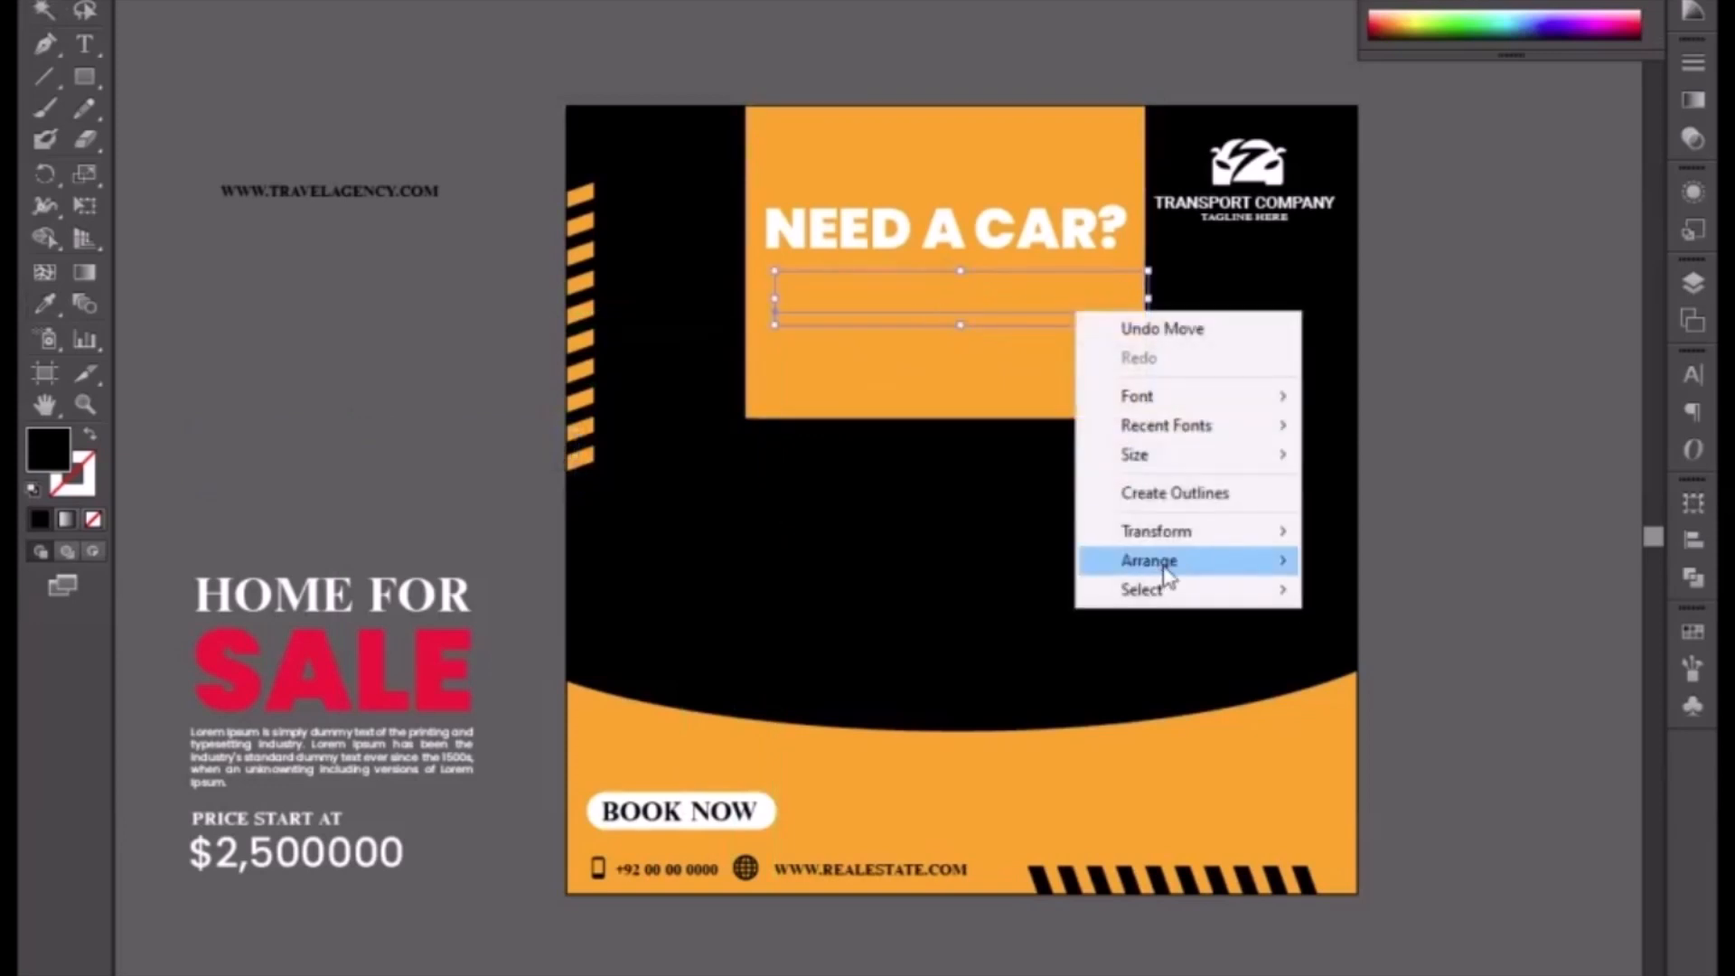
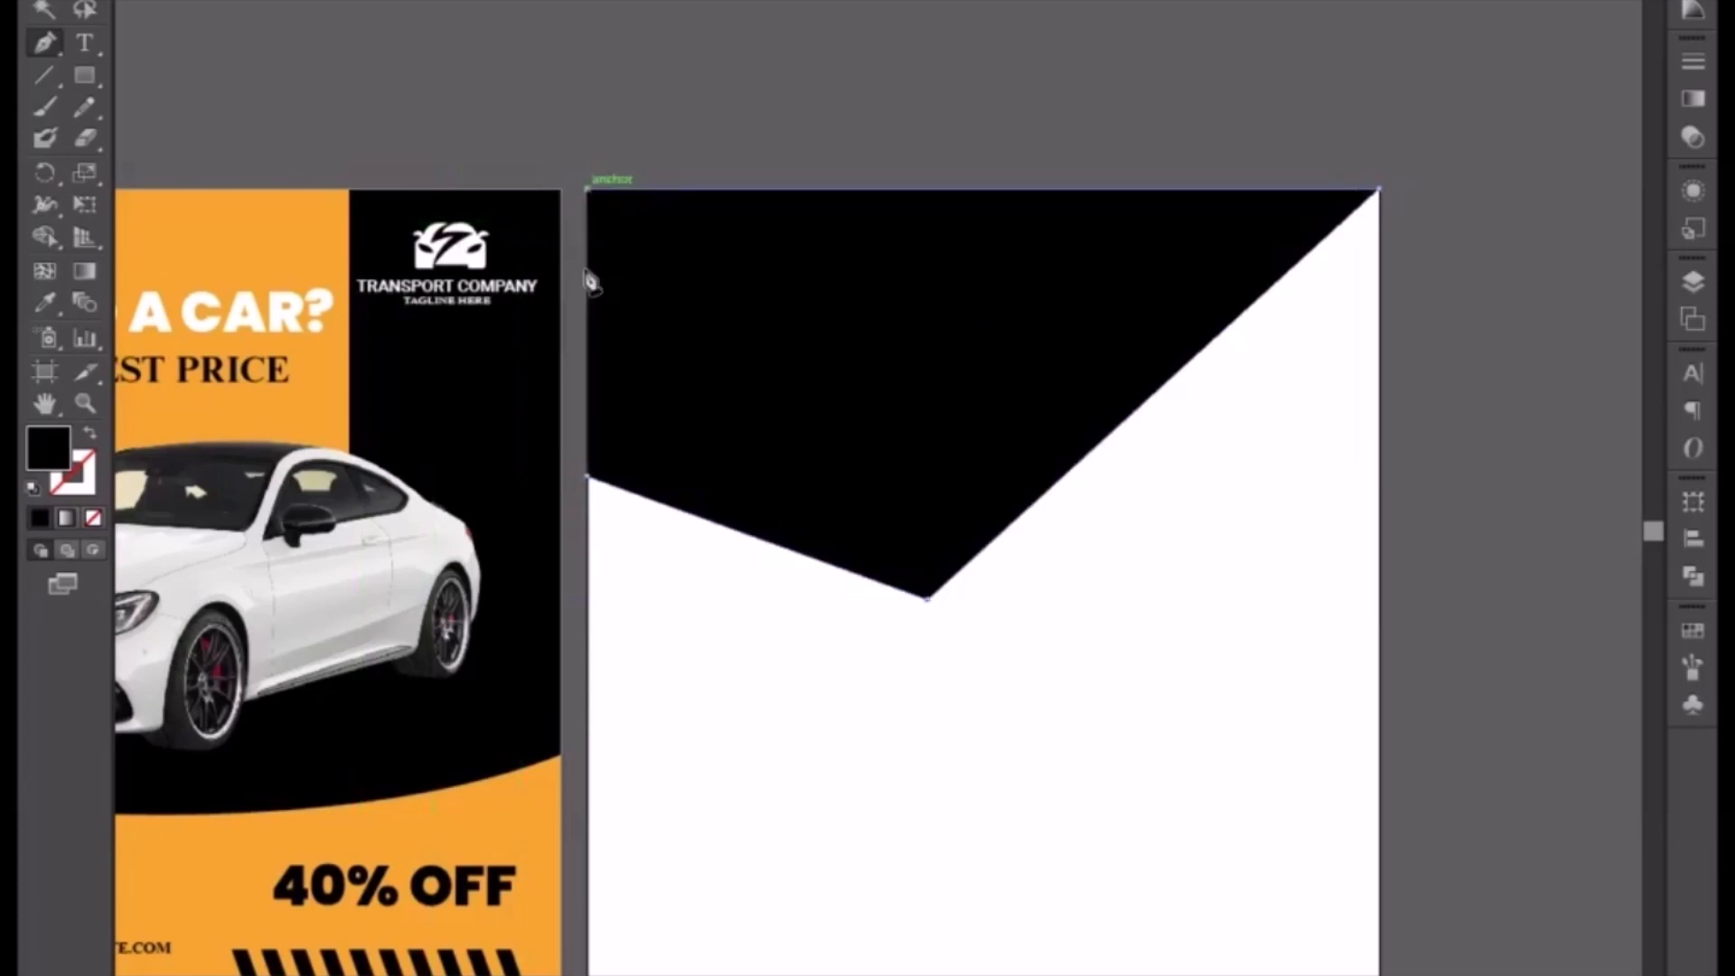
{"action": "left_click", "coordinate": [588, 475]}
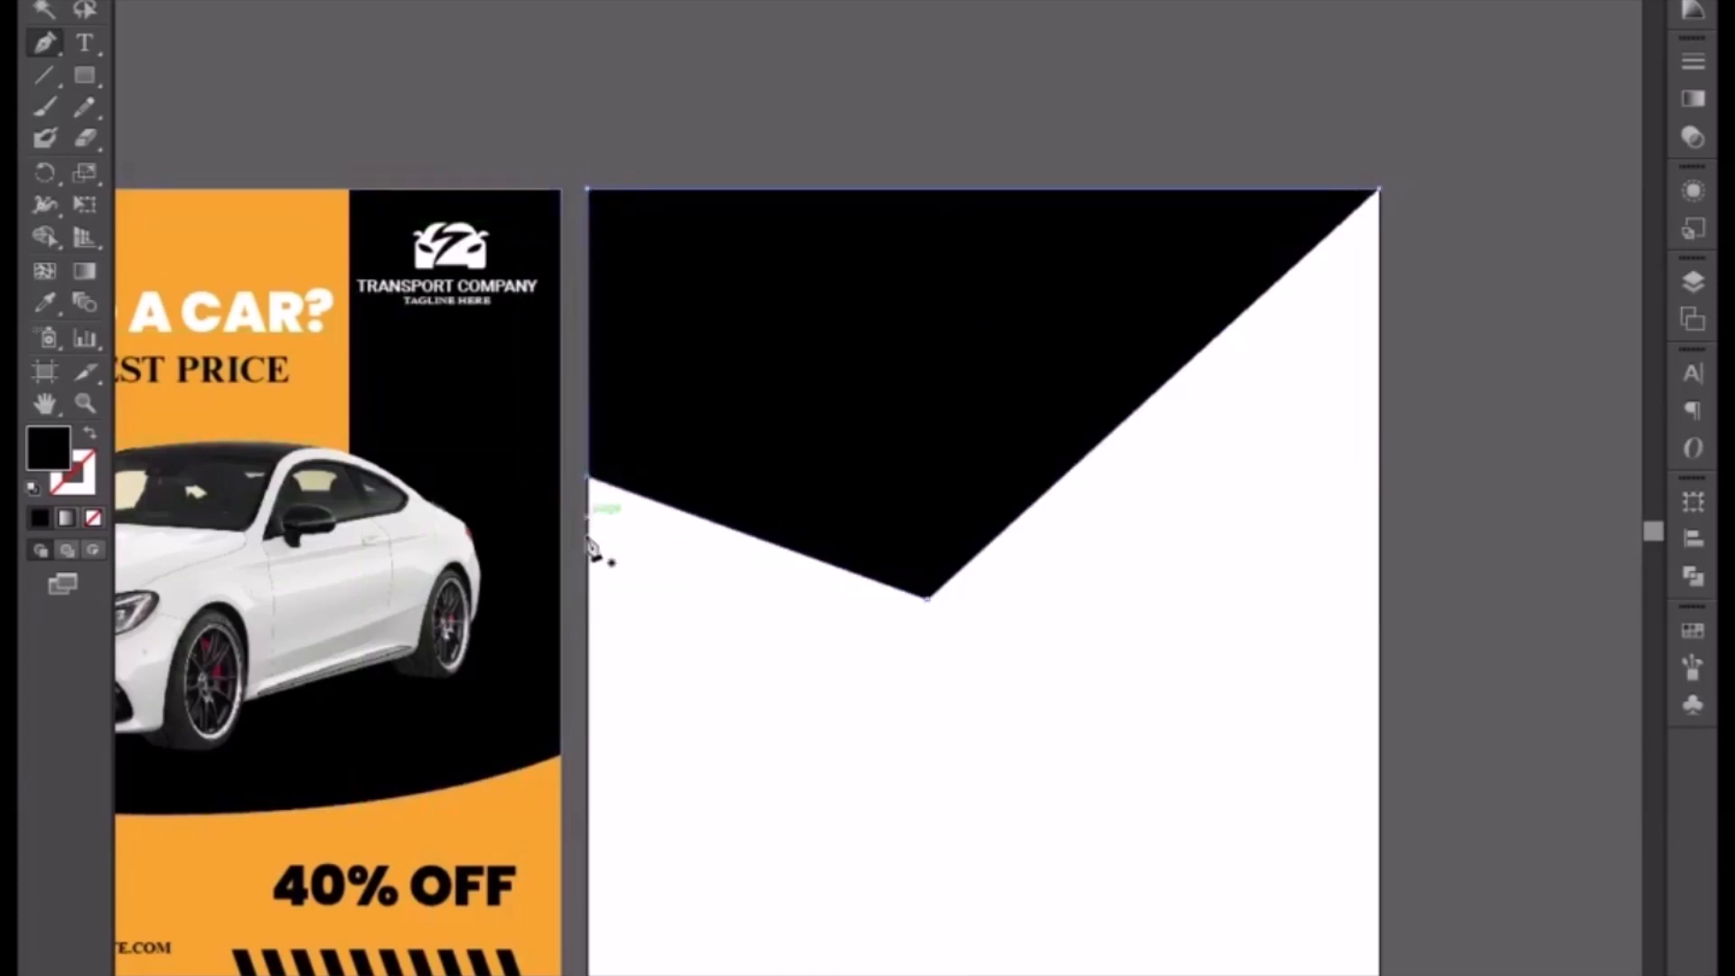
{"action": "left_click", "coordinate": [45, 7]}
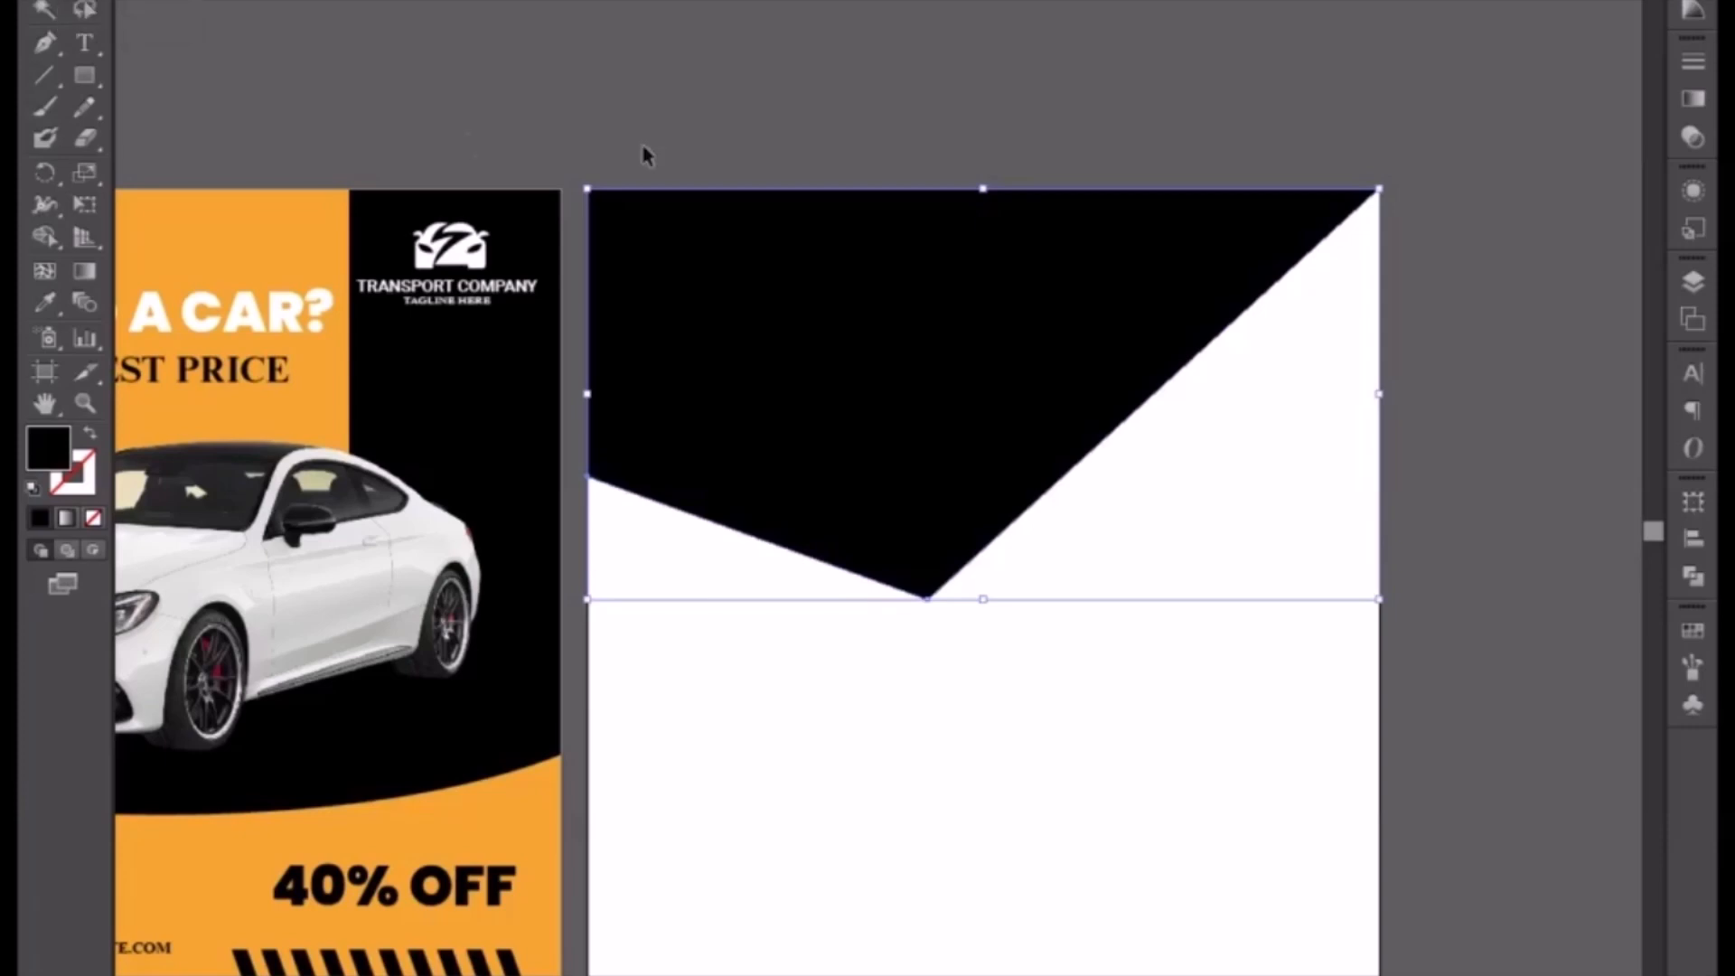
{"action": "left_click", "coordinate": [782, 651]}
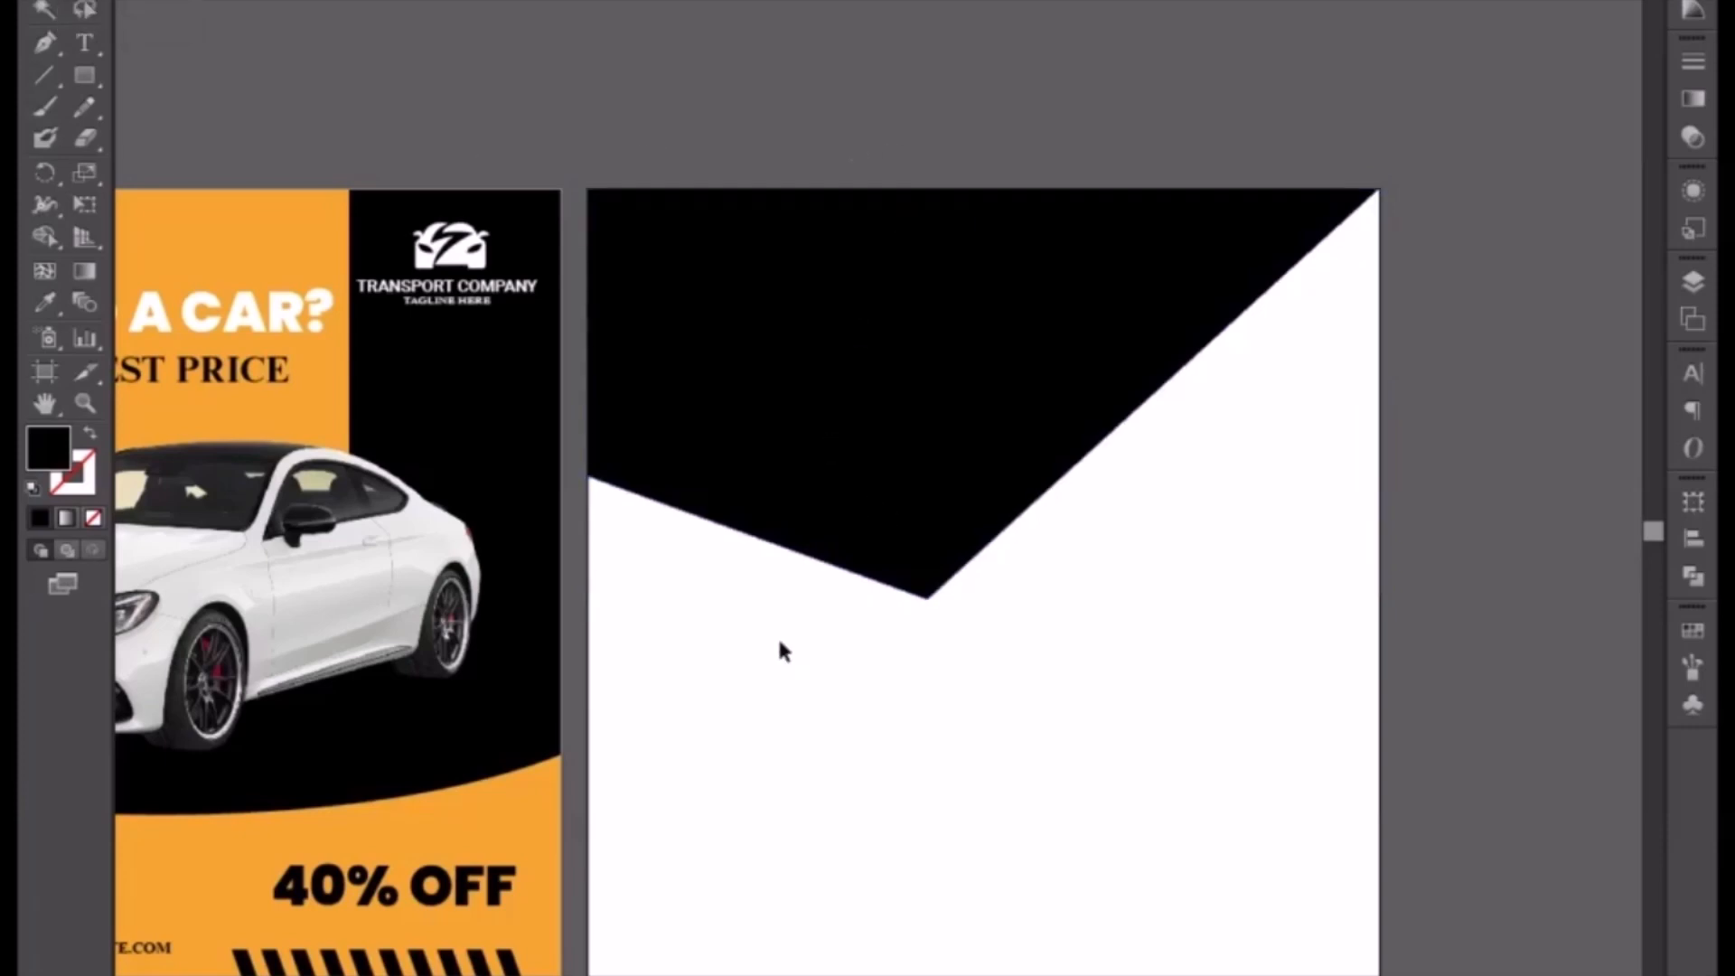
Step: Draw a larger polygon with the Pen tool from the artboard's left edge down to a centre point, up to the right edge and across the top corners
{"action": "left_click", "coordinate": [38, 47]}
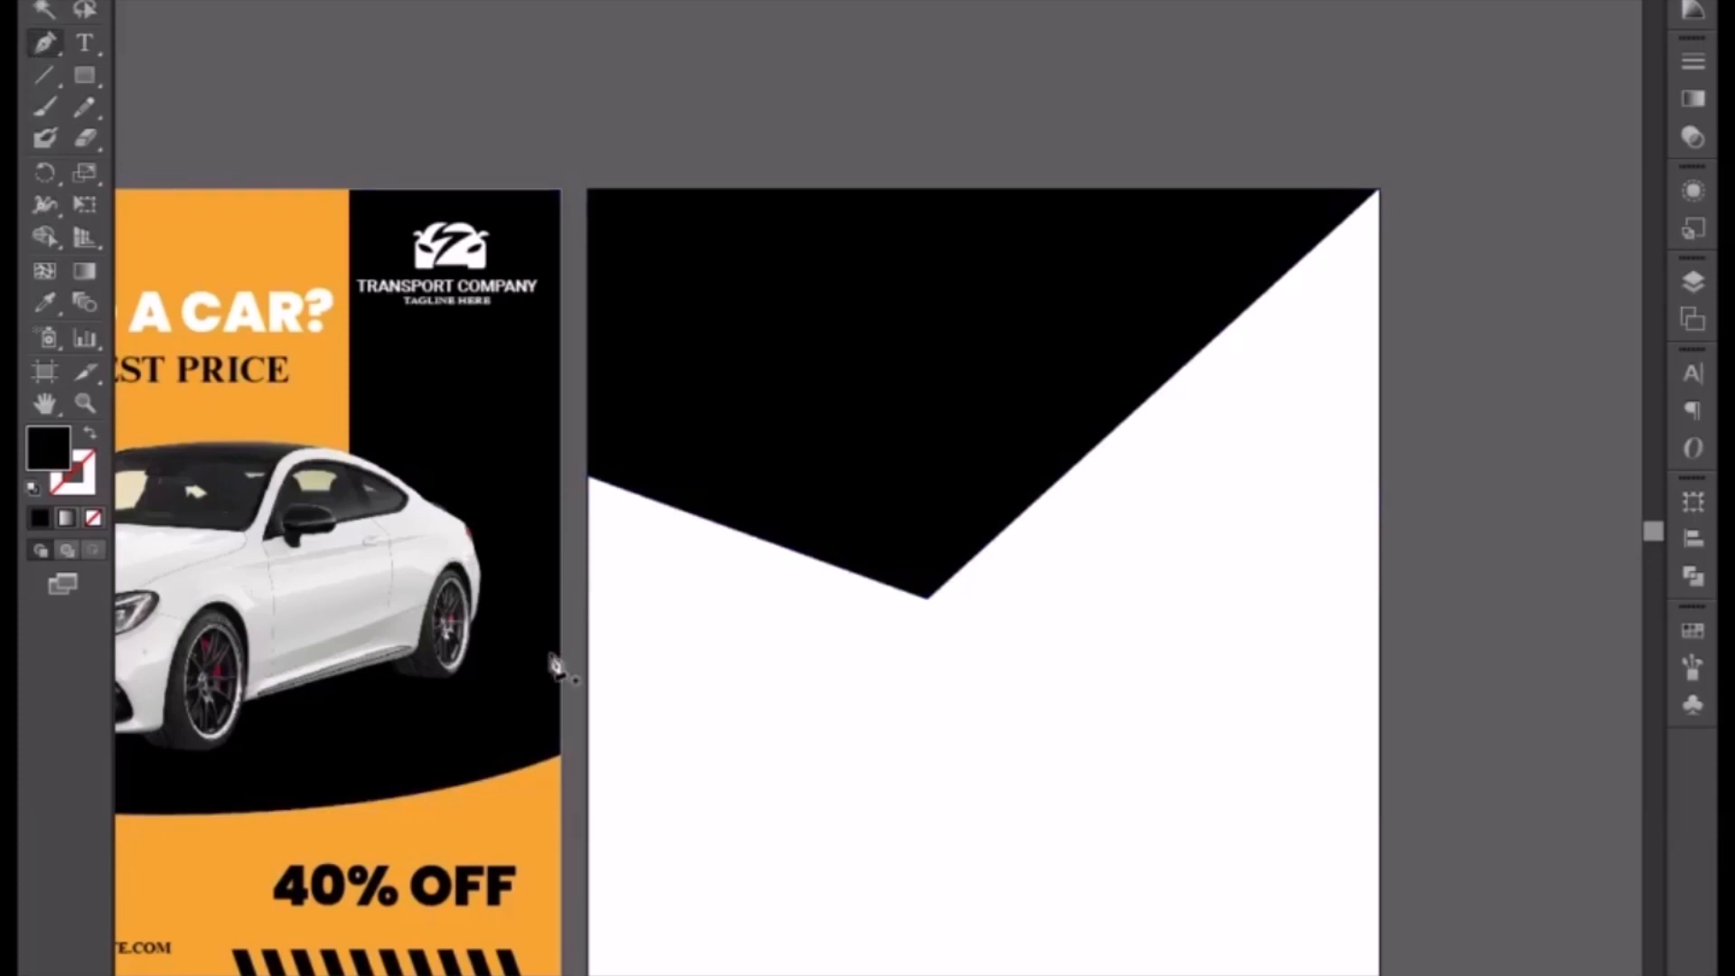
{"action": "left_click", "coordinate": [586, 565]}
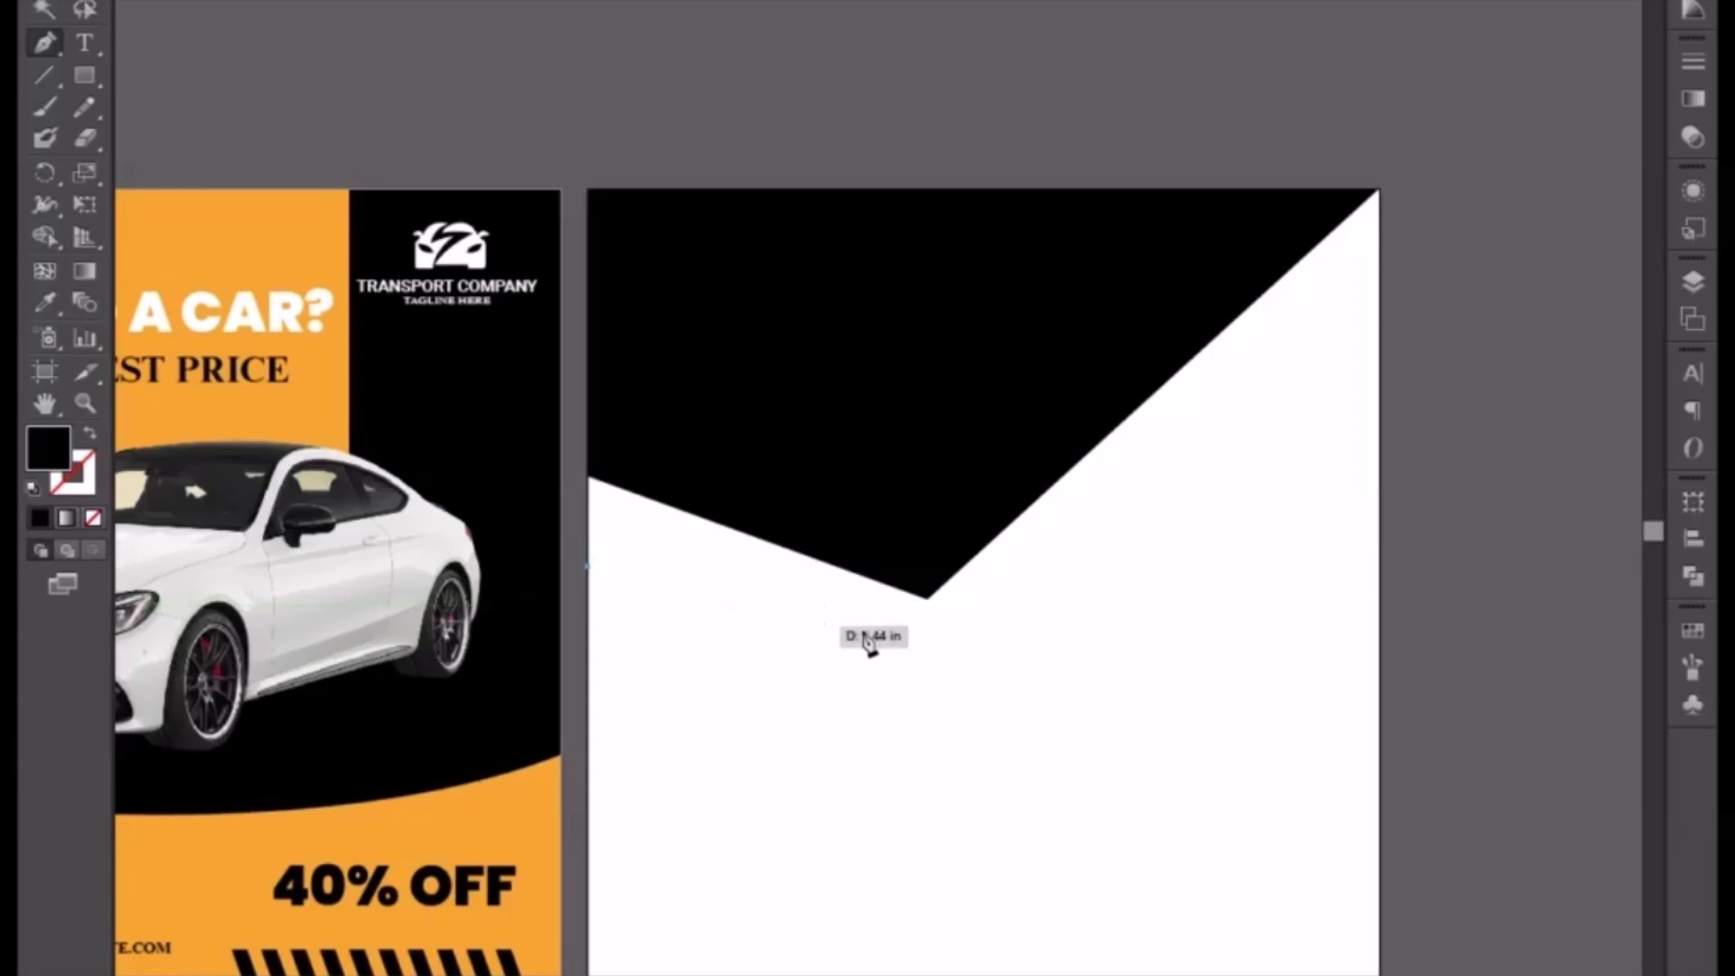
{"action": "left_click", "coordinate": [920, 624]}
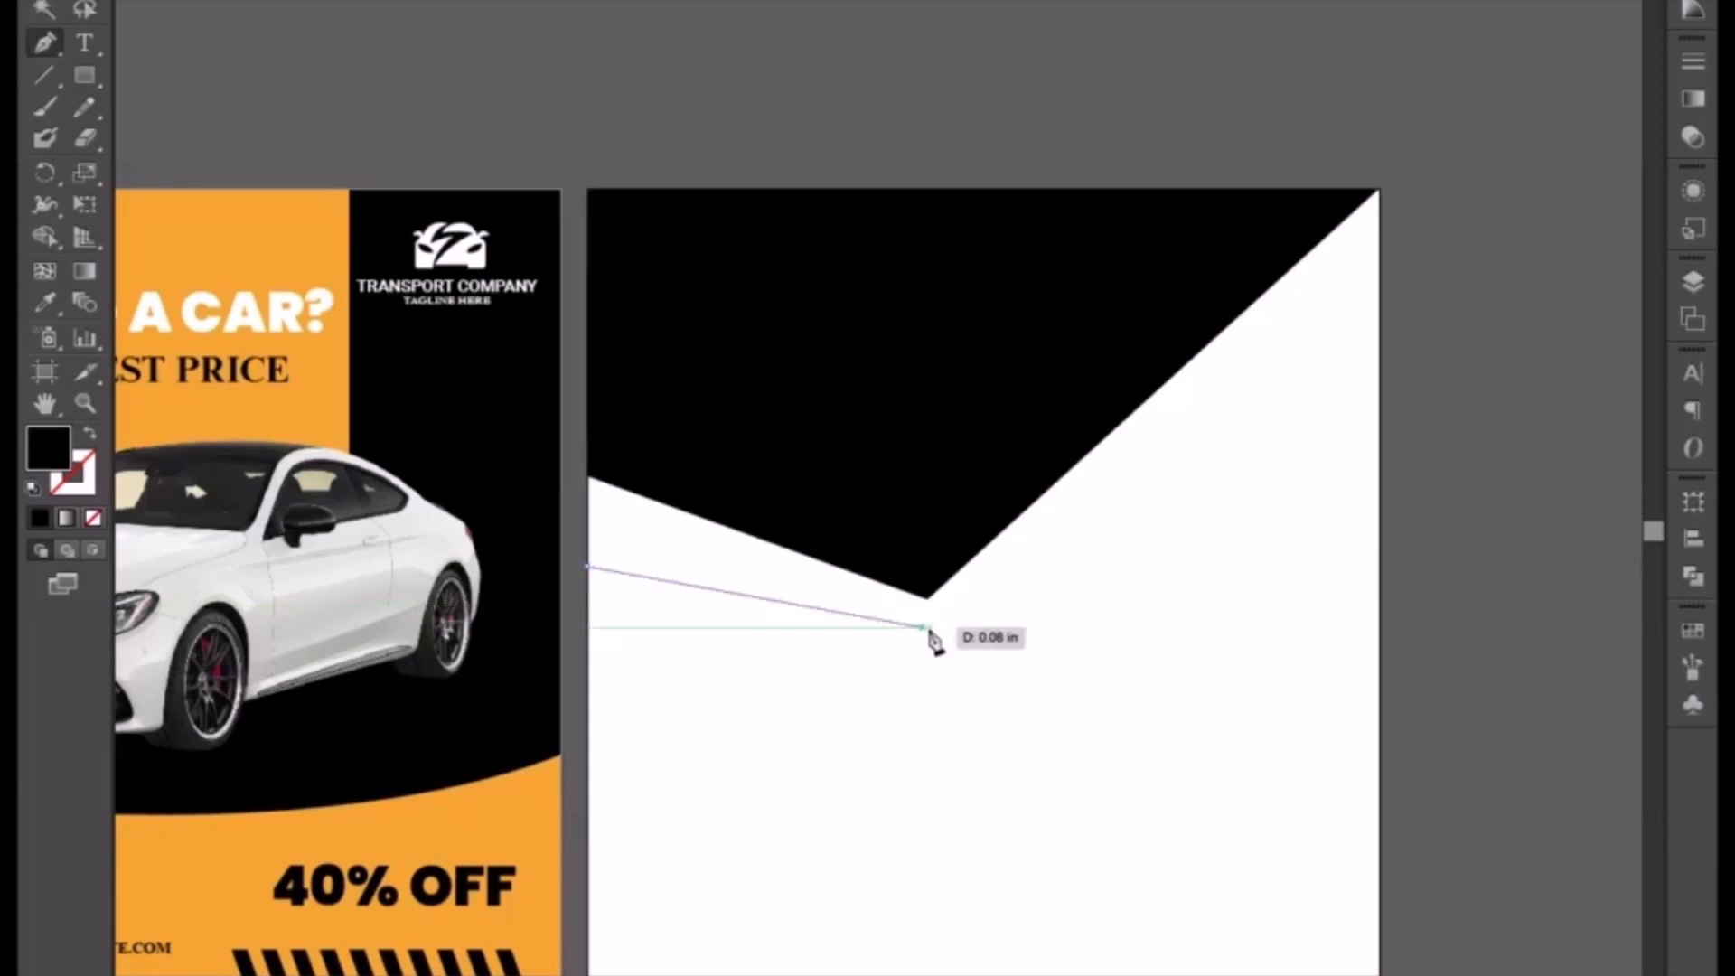
{"action": "key", "text": "ctrl+z"}
{"action": "left_click", "coordinate": [926, 627]}
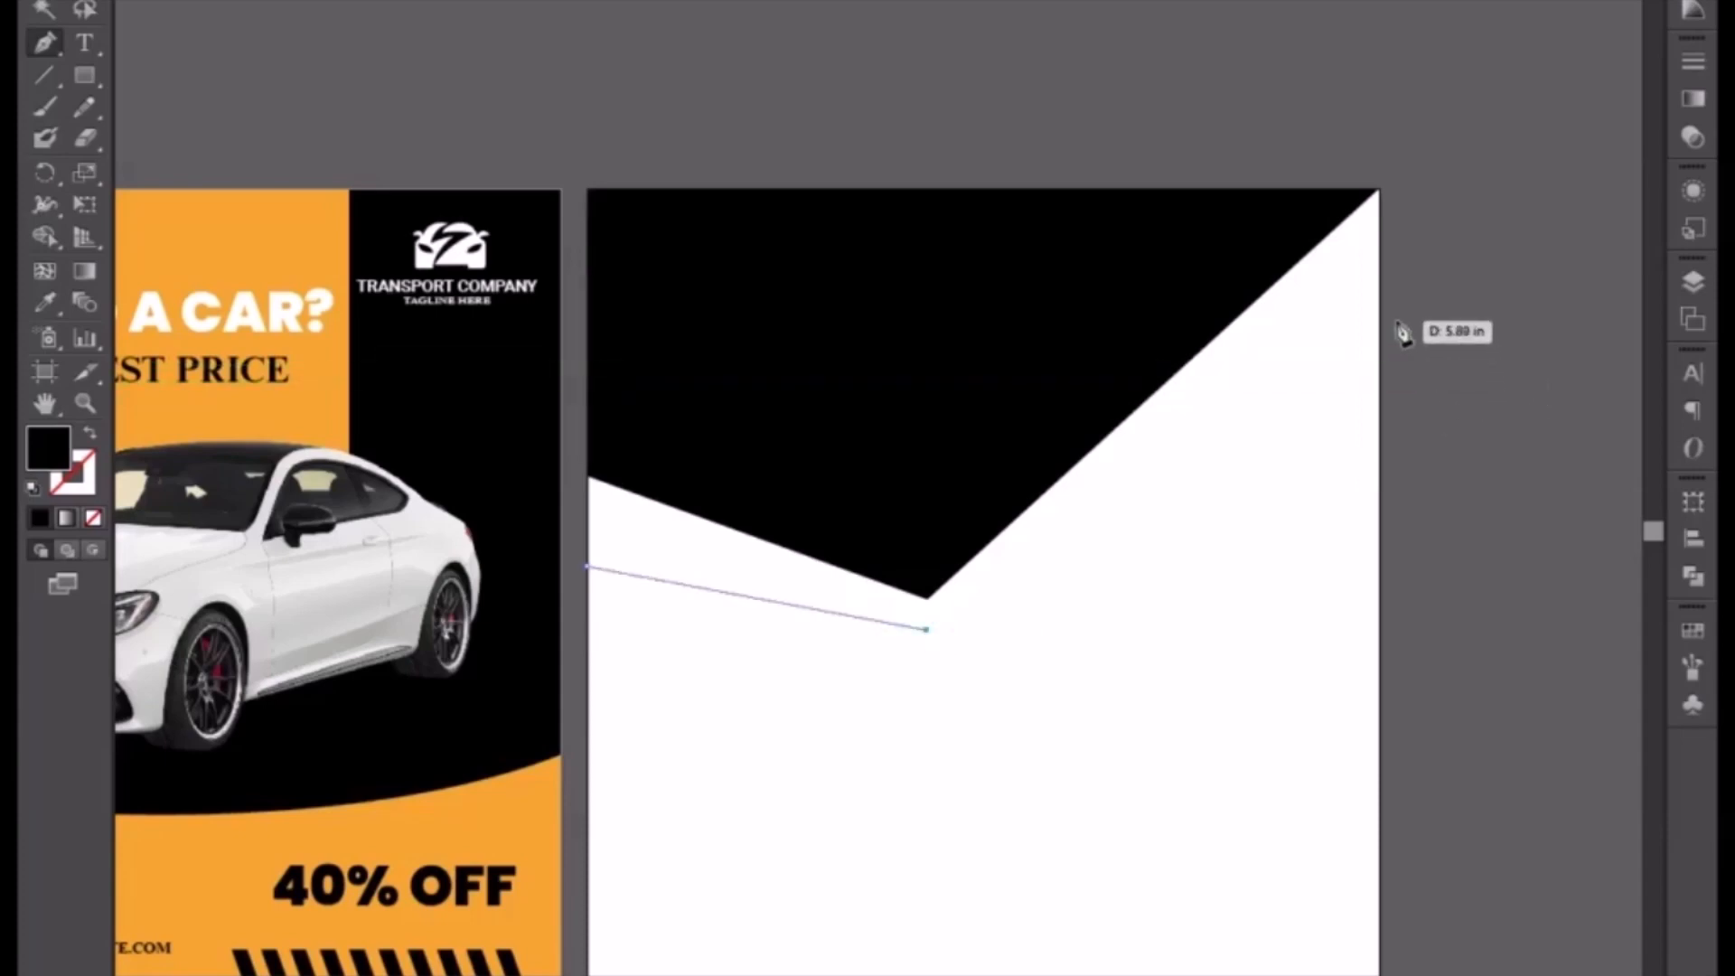
{"action": "left_click", "coordinate": [1393, 325]}
{"action": "key", "text": "ctrl+z"}
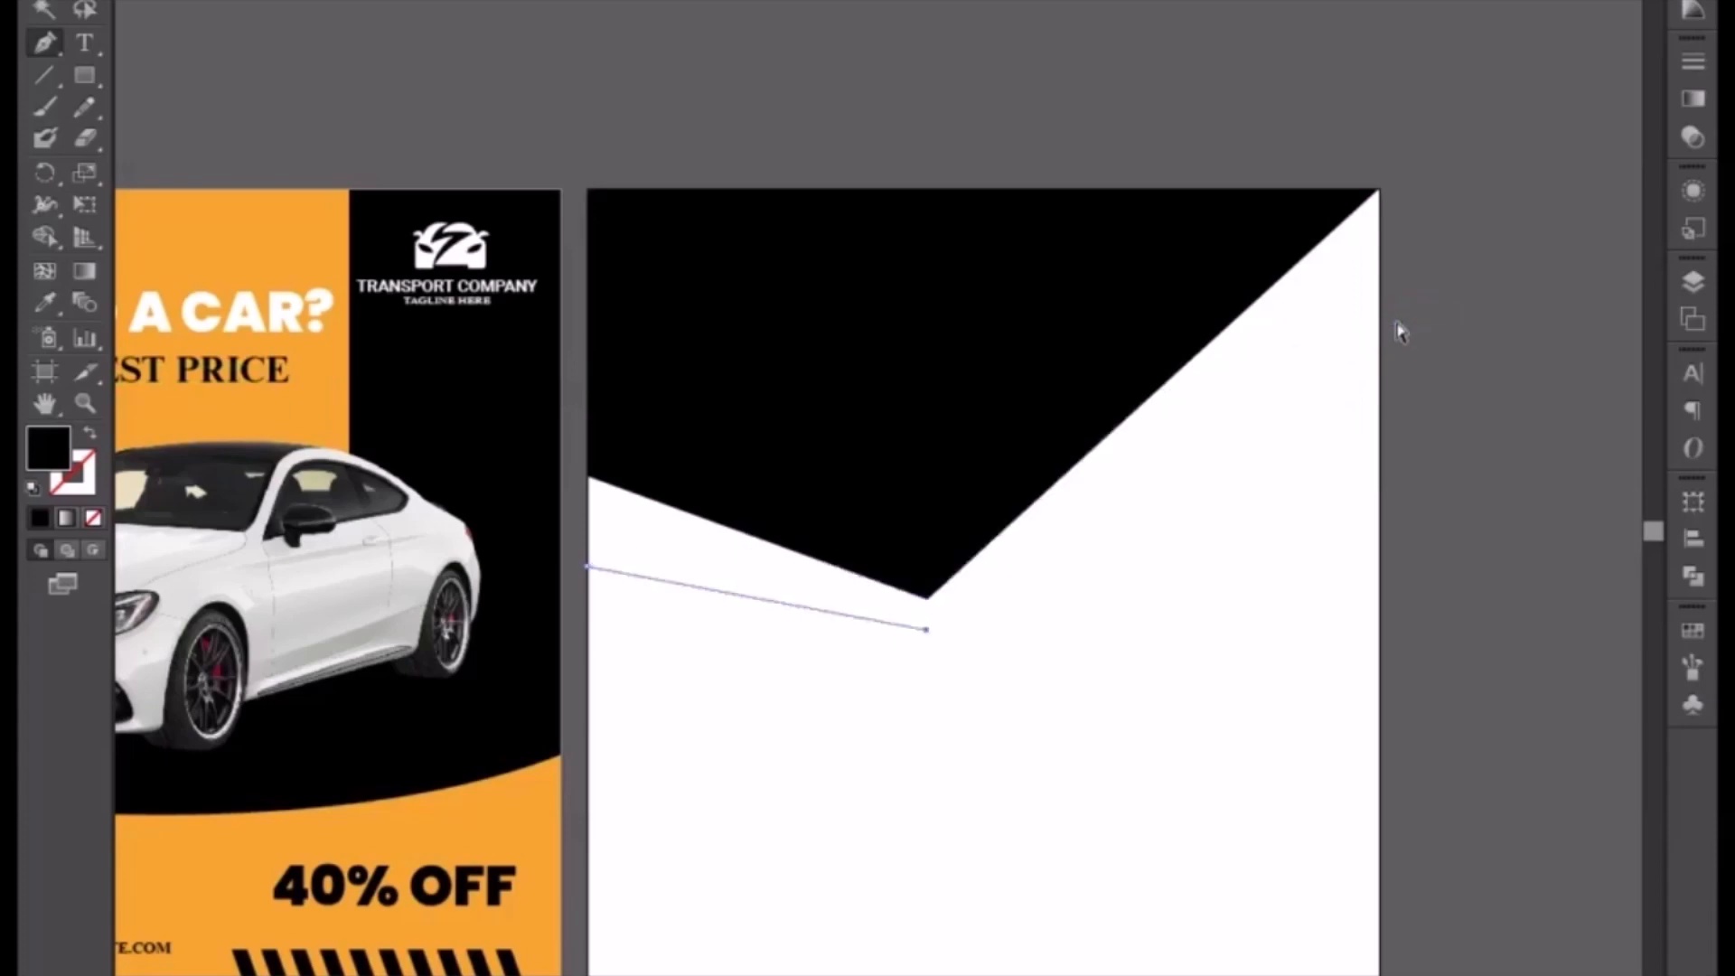
{"action": "left_click", "coordinate": [1381, 332]}
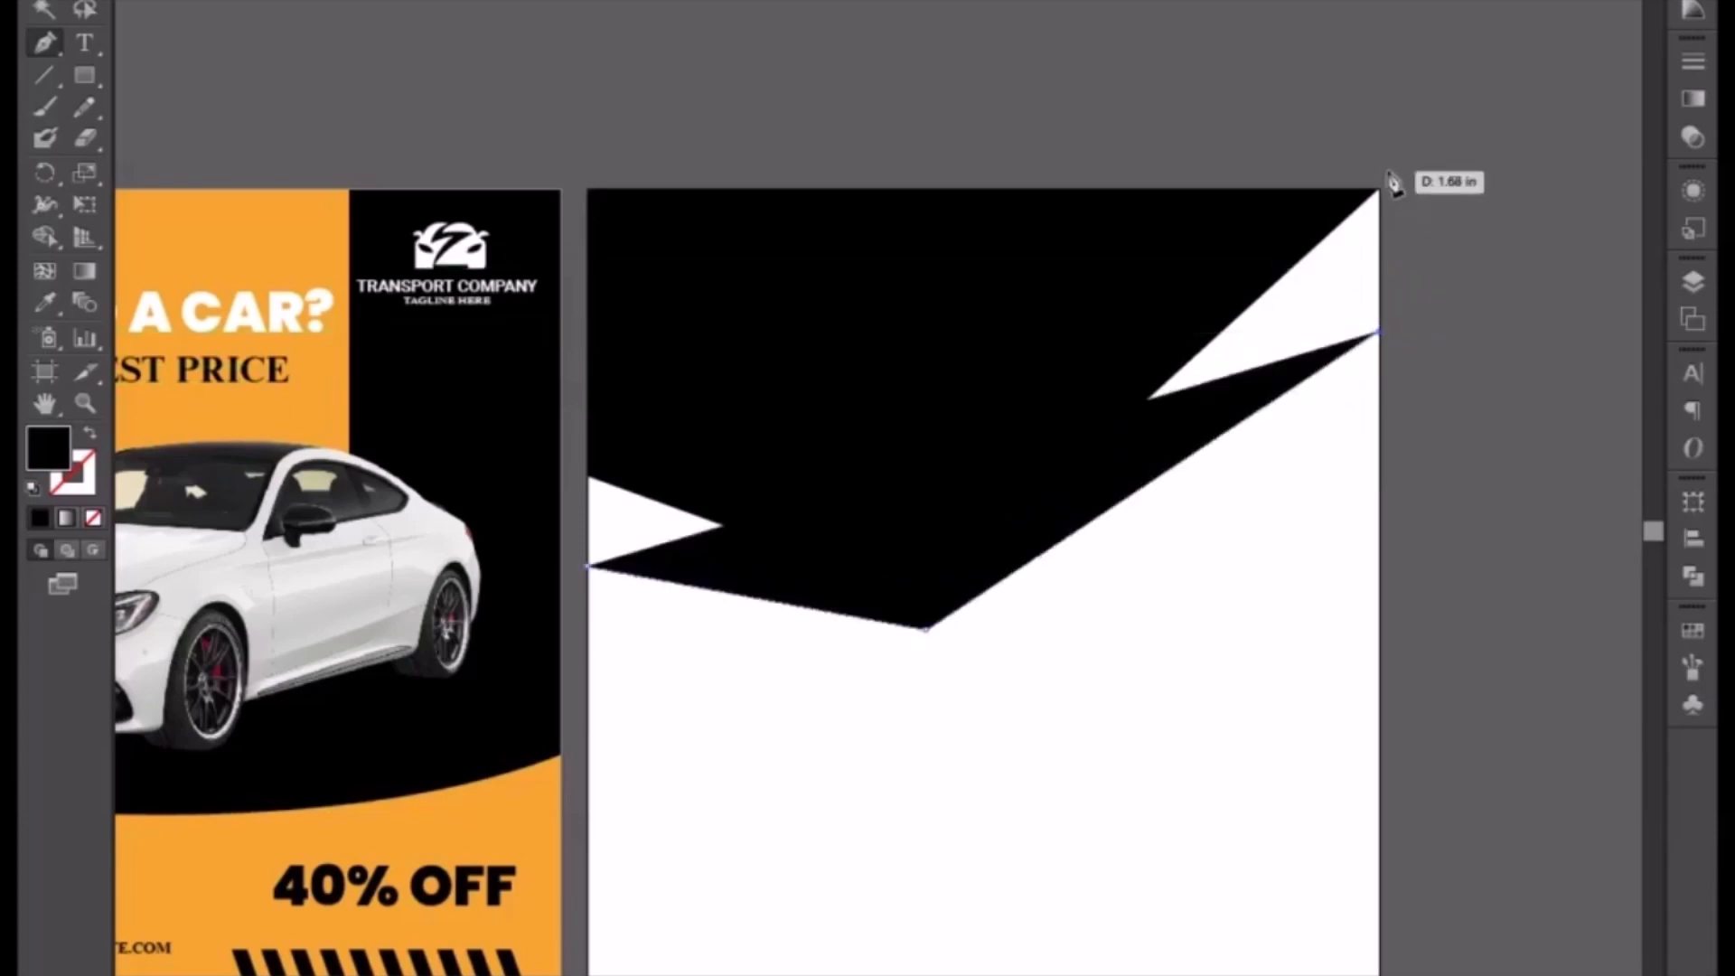
{"action": "left_click", "coordinate": [1368, 191]}
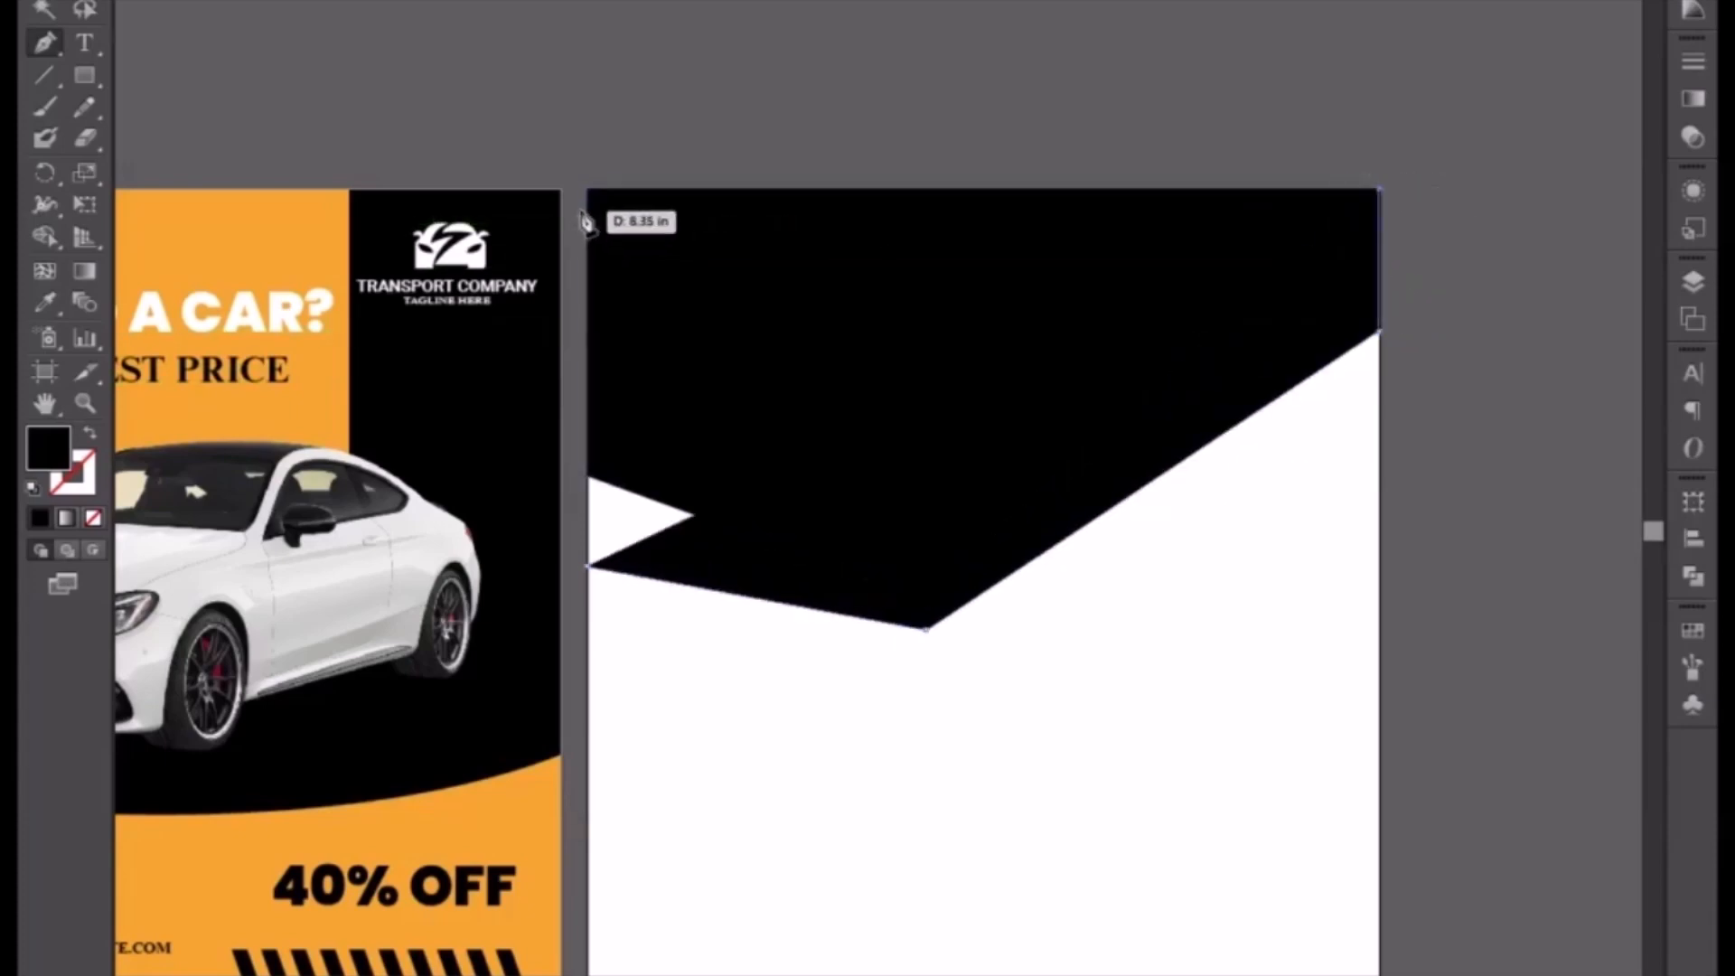
{"action": "left_click", "coordinate": [588, 191]}
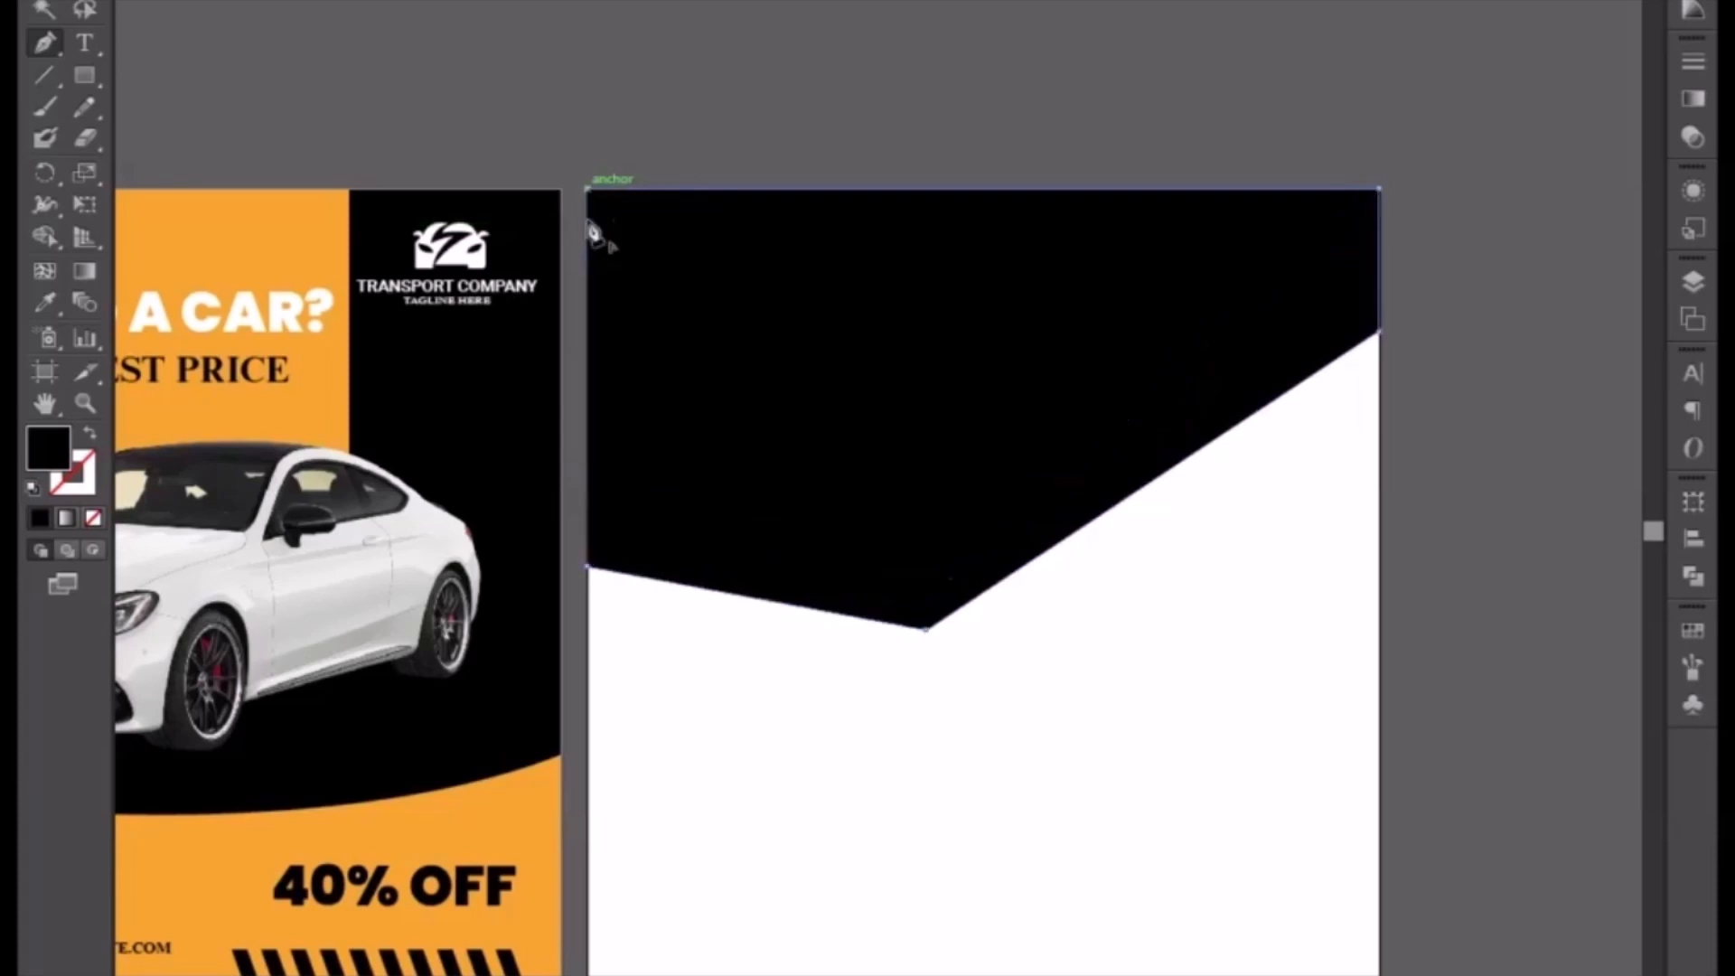
{"action": "left_click", "coordinate": [592, 591]}
Step: Fill the new polygon orange with the Eyedropper from the first flyer and send it backward behind the black shape
{"action": "left_click", "coordinate": [49, 303]}
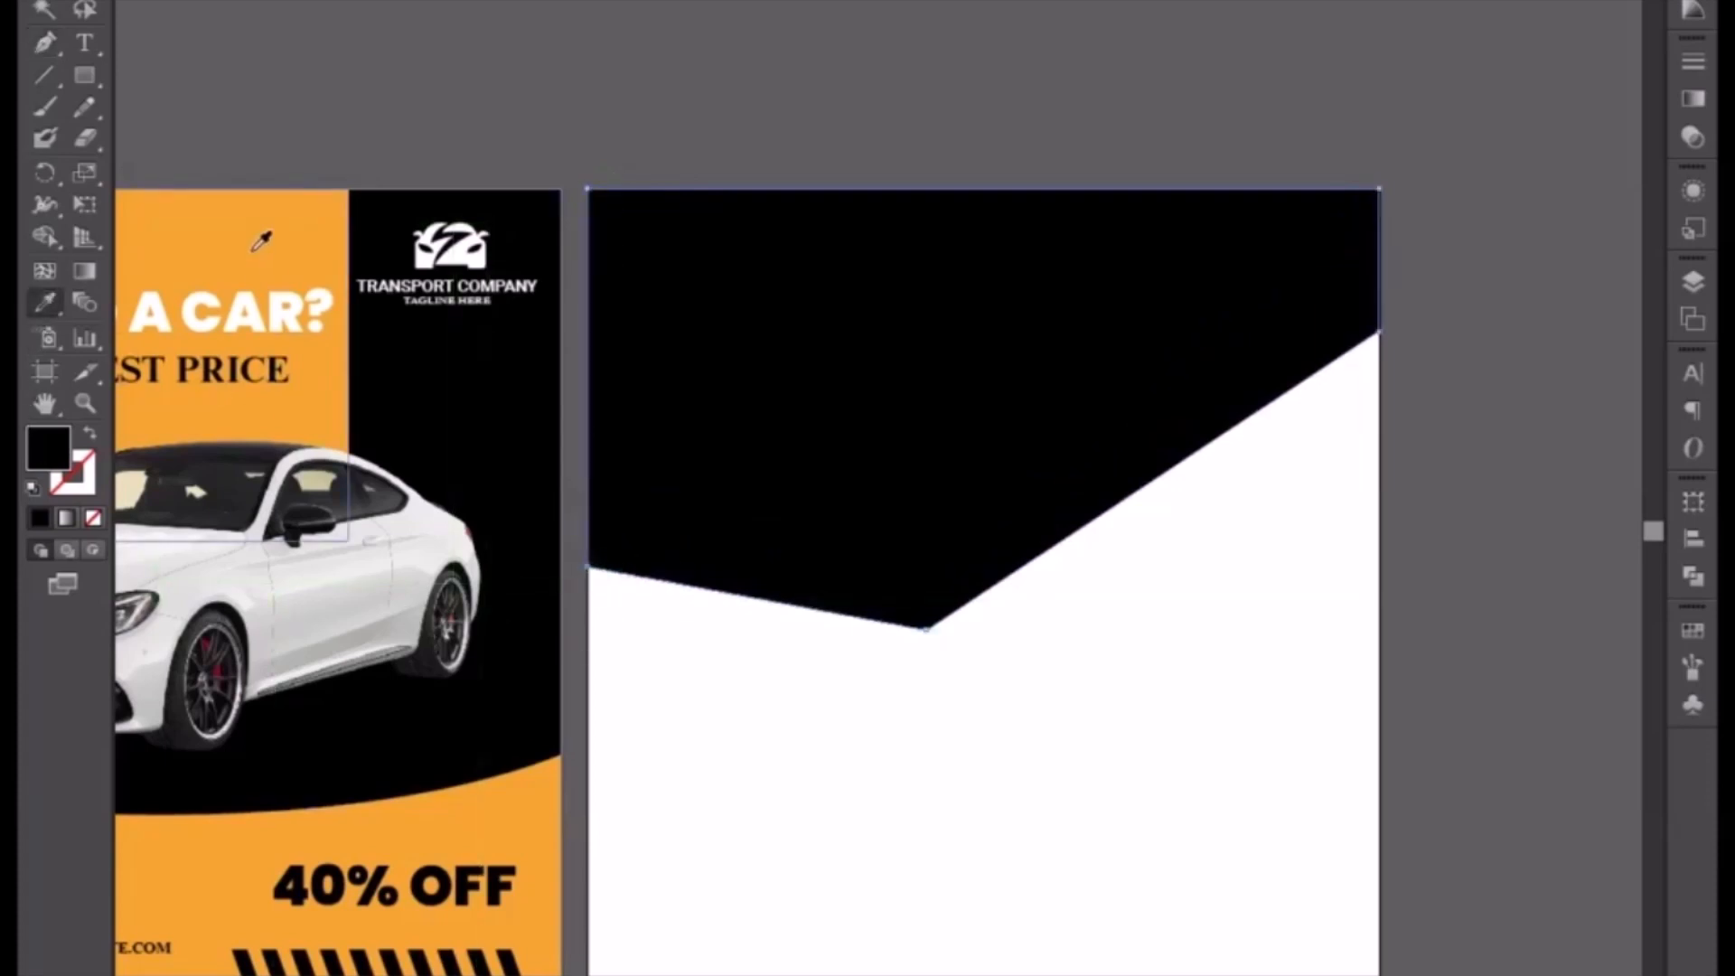
{"action": "left_click", "coordinate": [253, 248]}
{"action": "key", "text": "v"}
{"action": "right_click", "coordinate": [707, 459]}
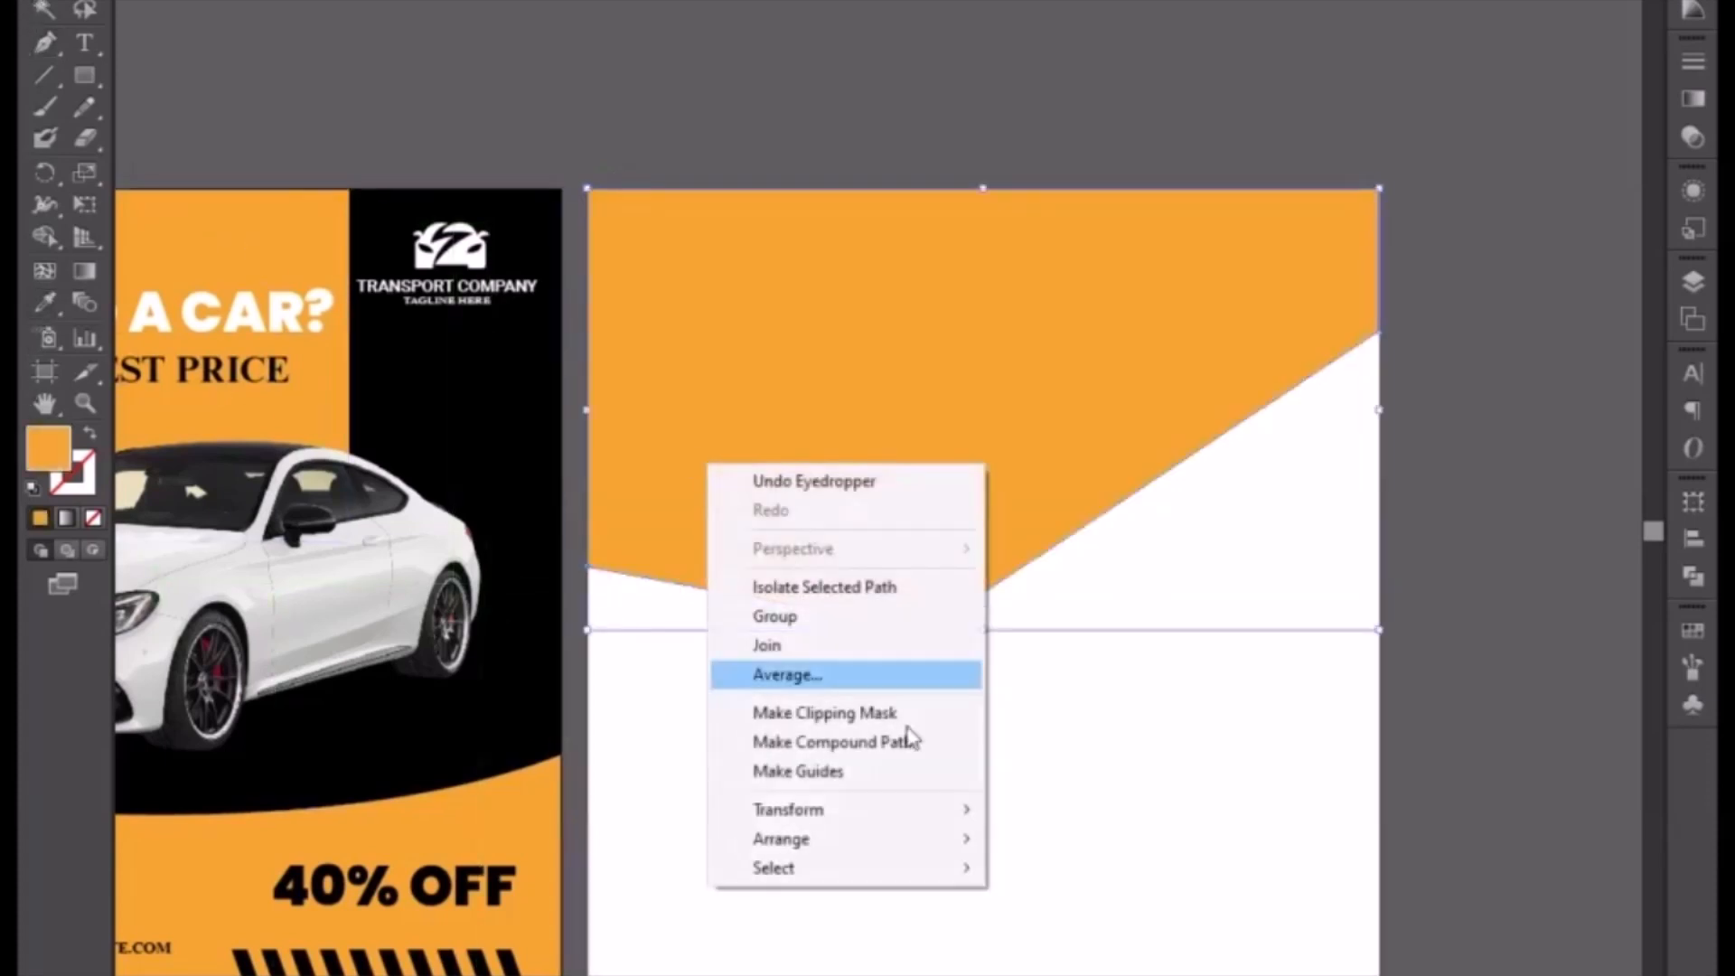
{"action": "mouse_move", "coordinate": [868, 847]}
{"action": "left_click", "coordinate": [1089, 937]}
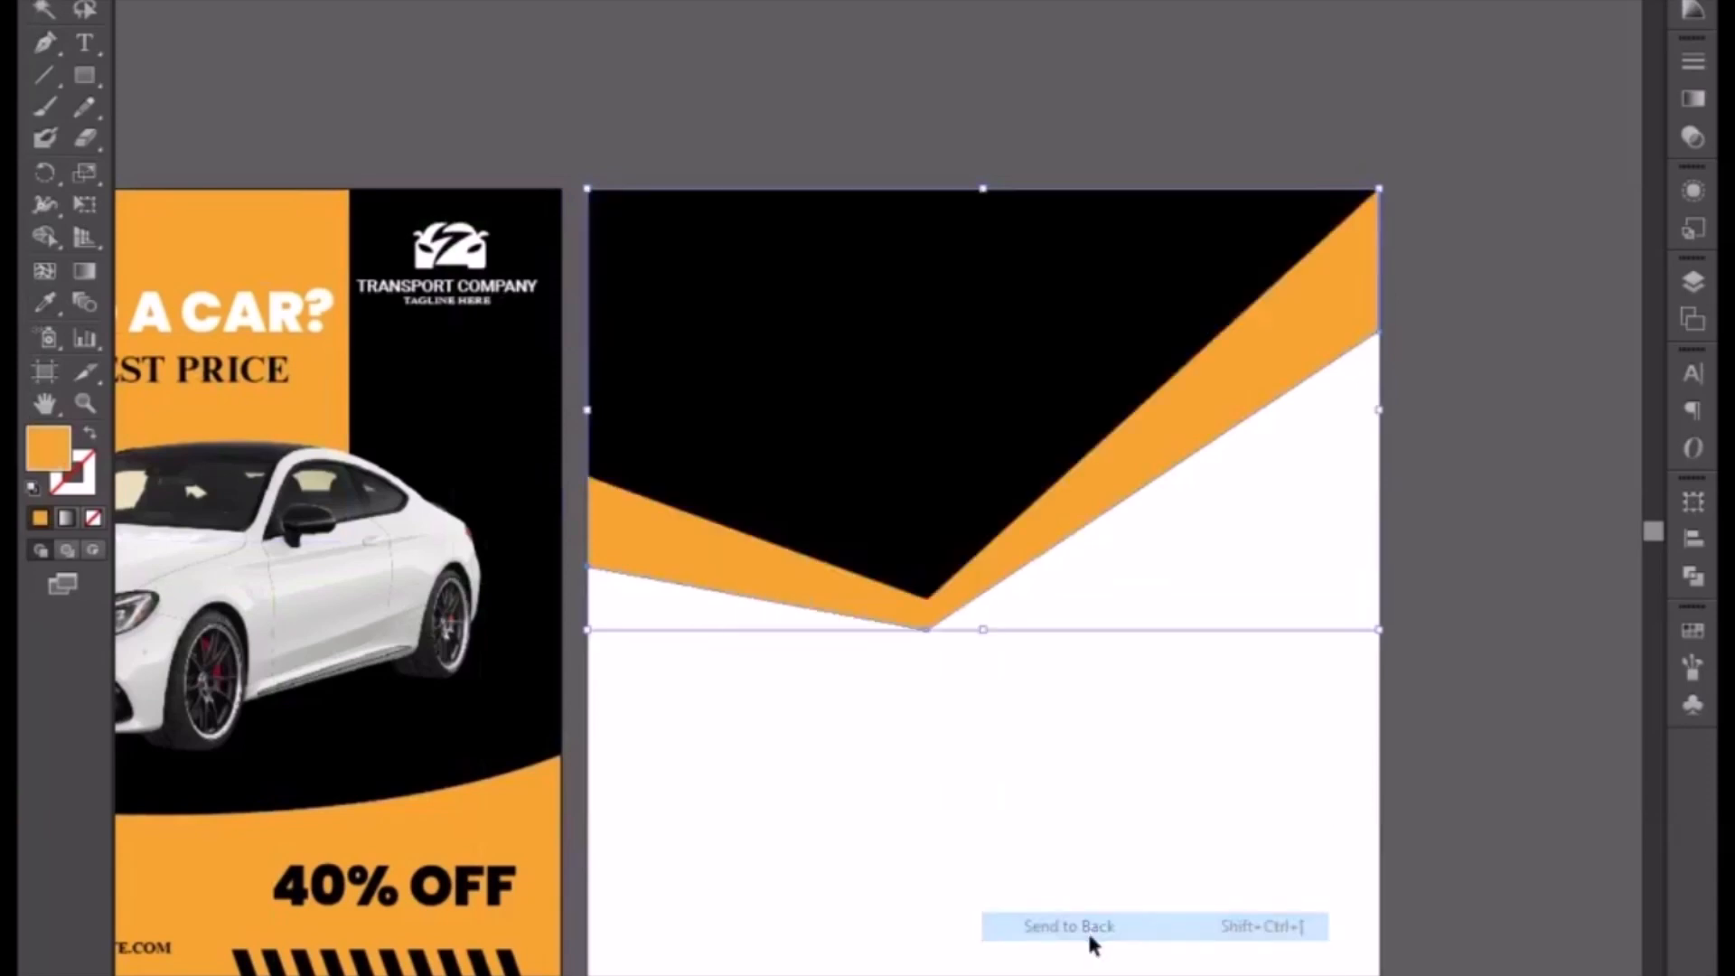
{"action": "left_click", "coordinate": [955, 849]}
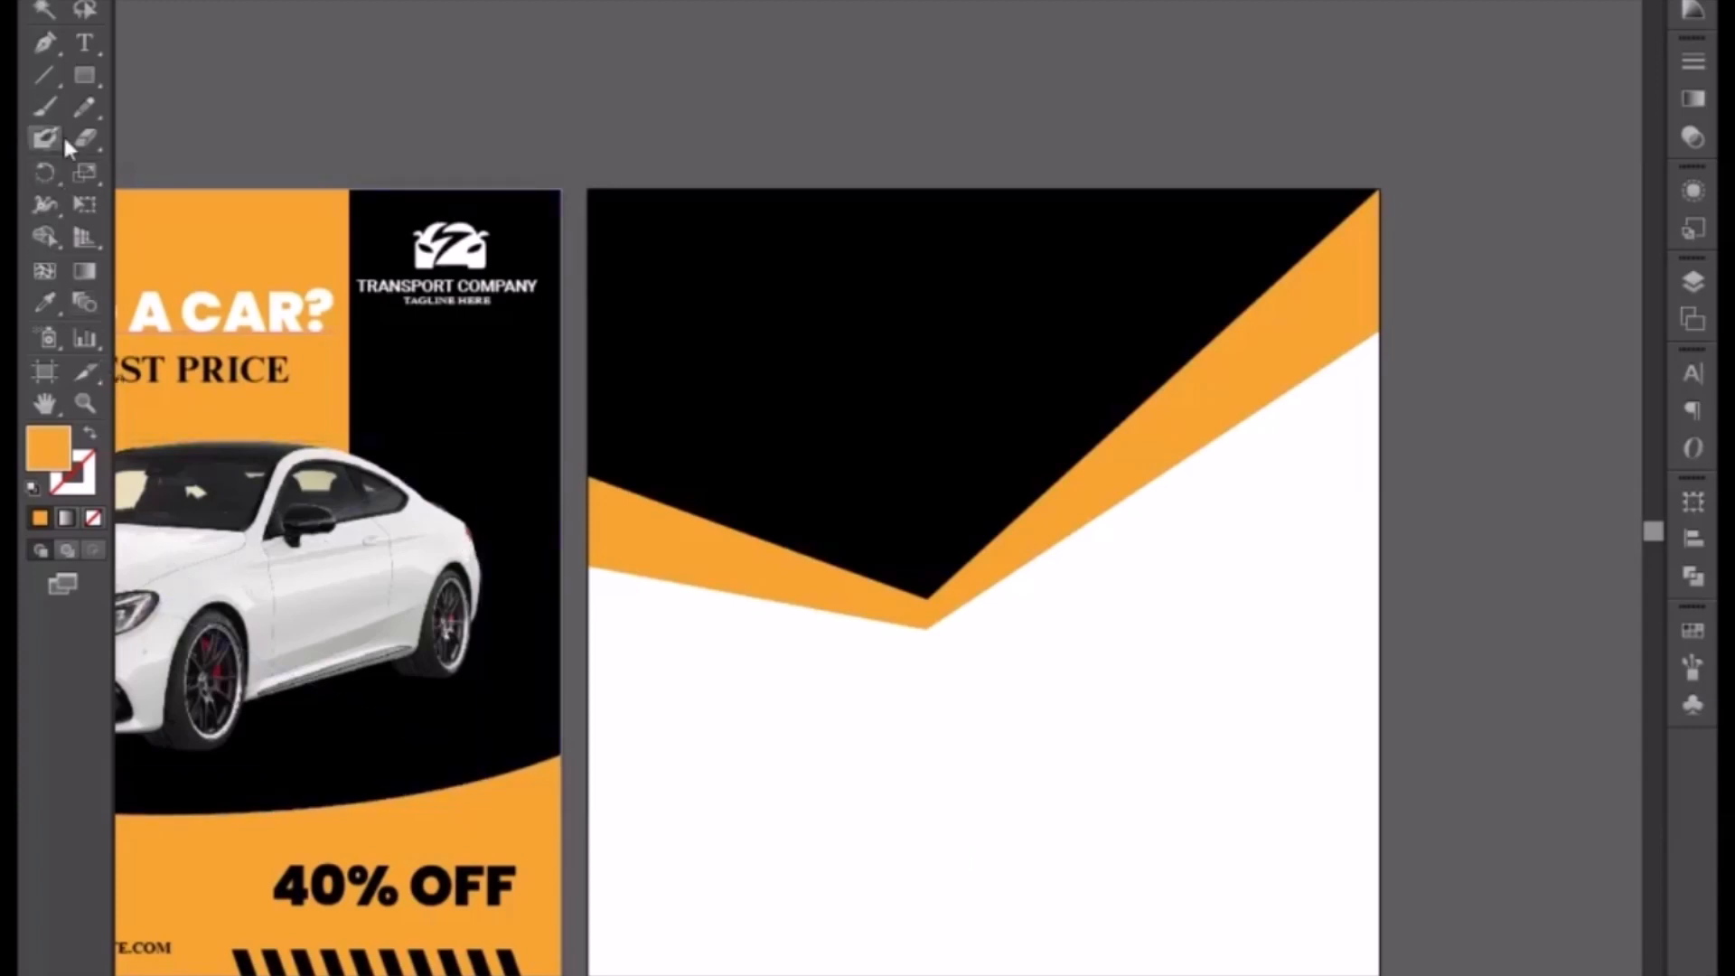
Step: Draw an orange angled shape filling the artboard's lower-right corner with the Pen tool
{"action": "key", "text": "p"}
{"action": "left_click", "coordinate": [920, 974]}
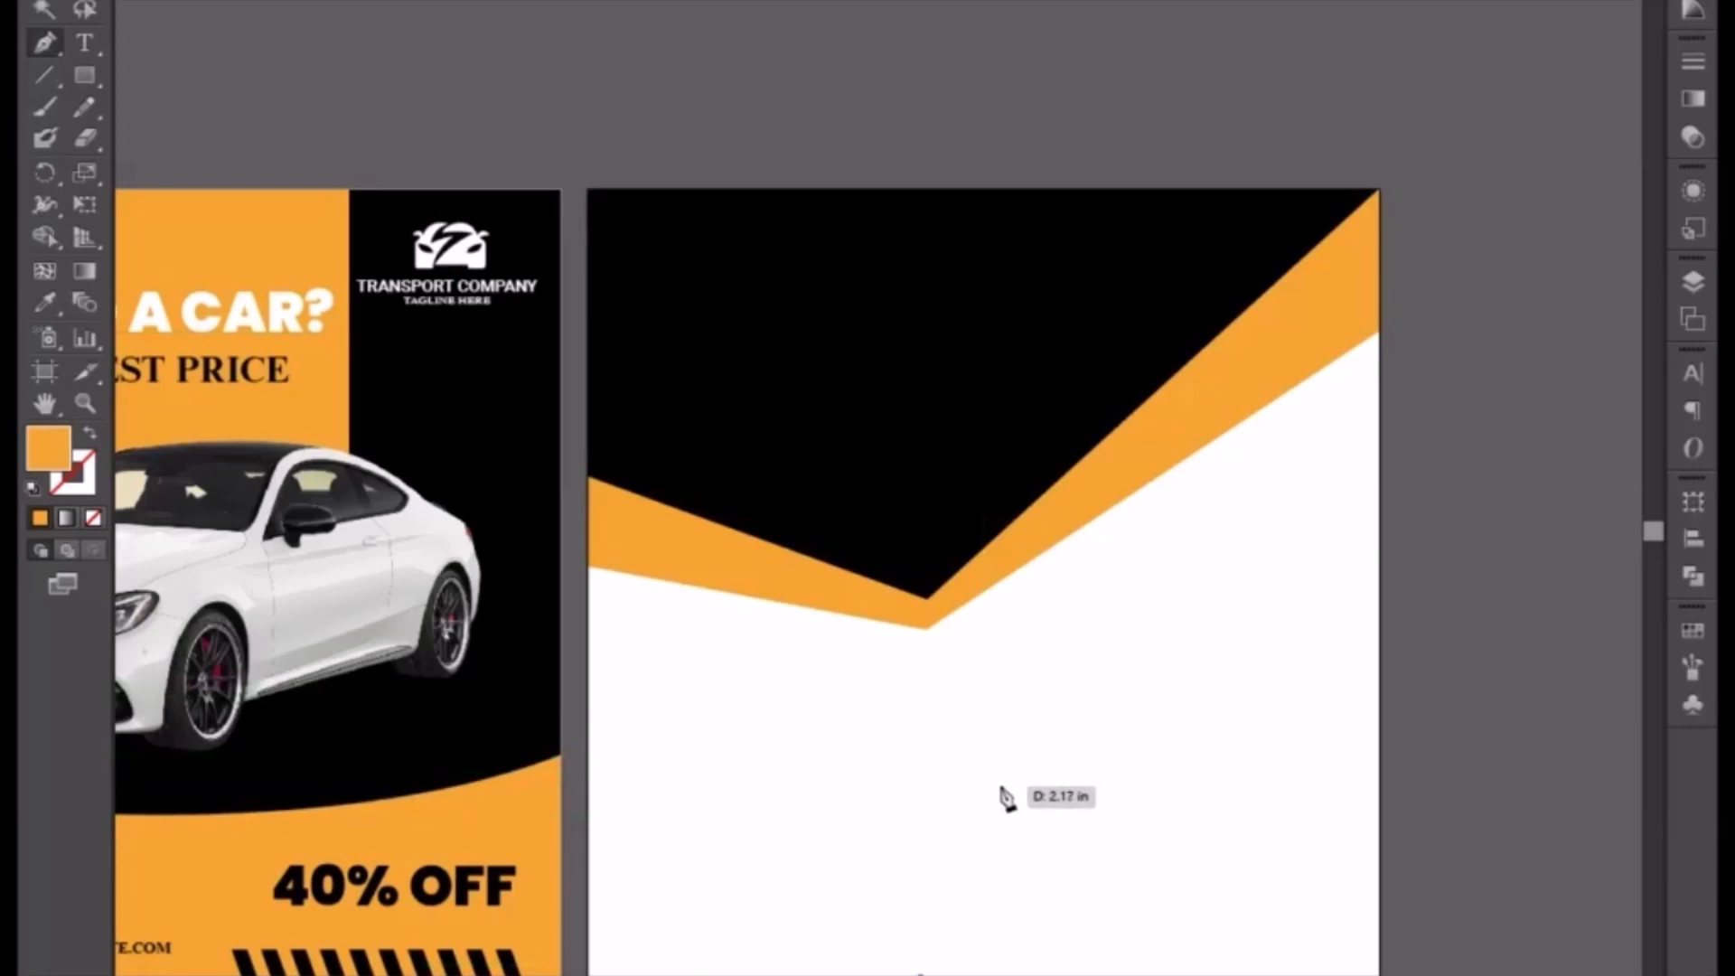
{"action": "left_click", "coordinate": [1000, 787]}
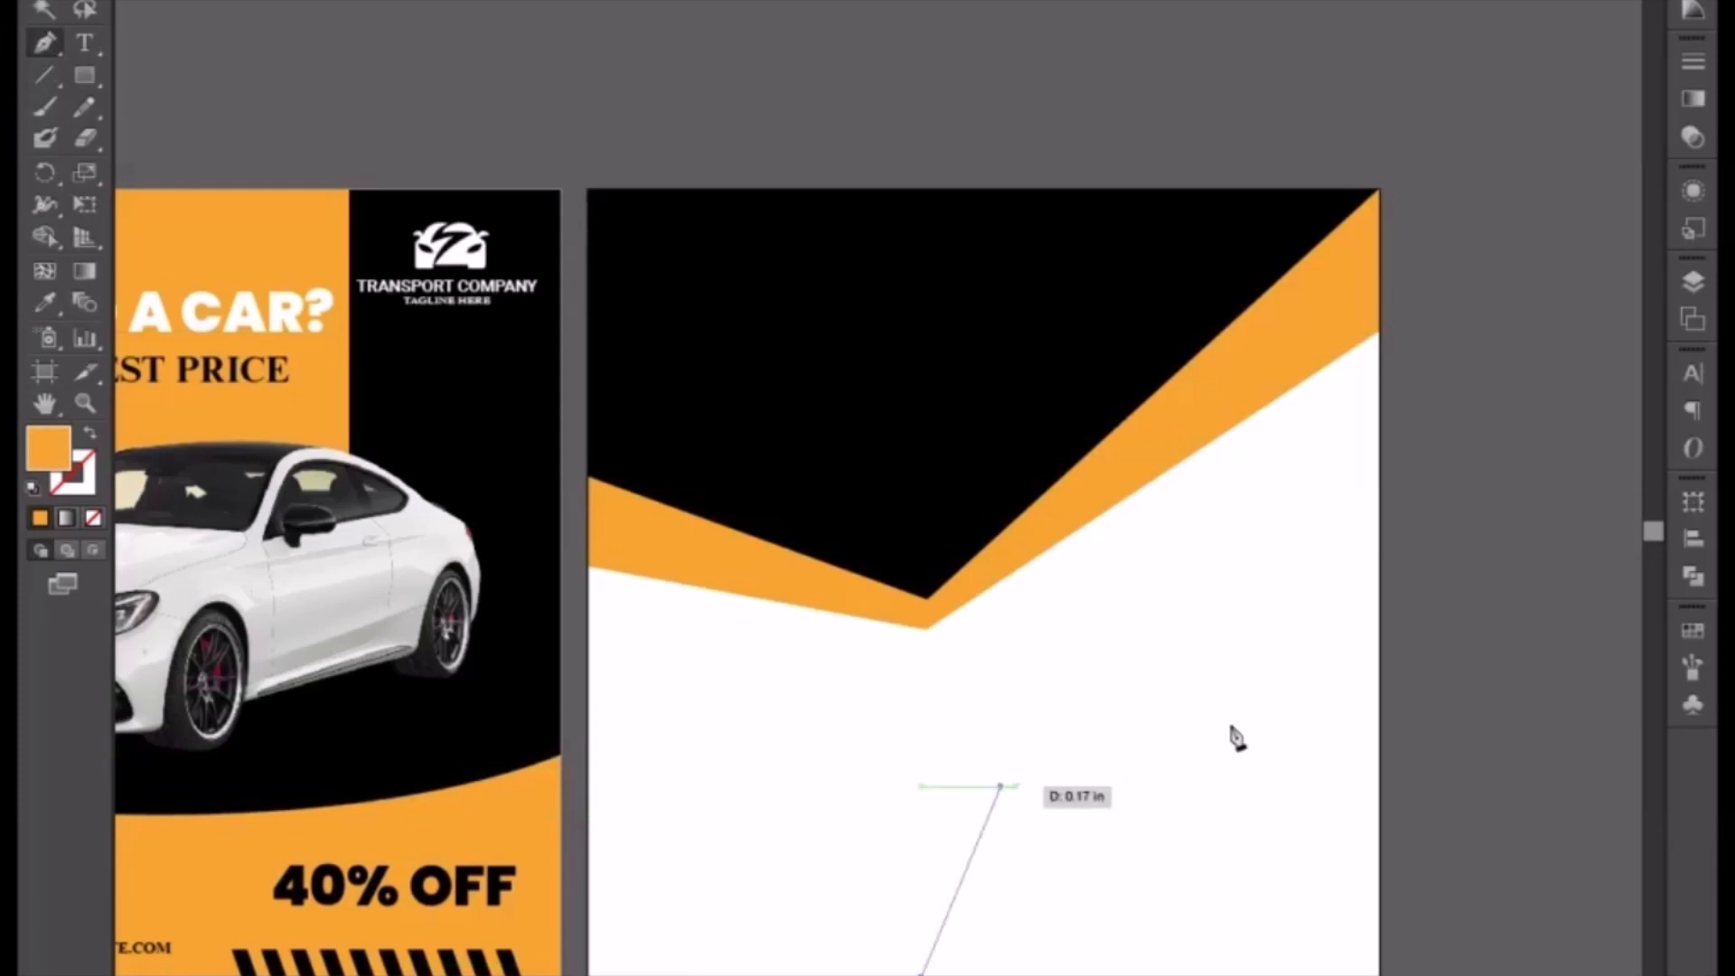
{"action": "left_click", "coordinate": [1378, 676]}
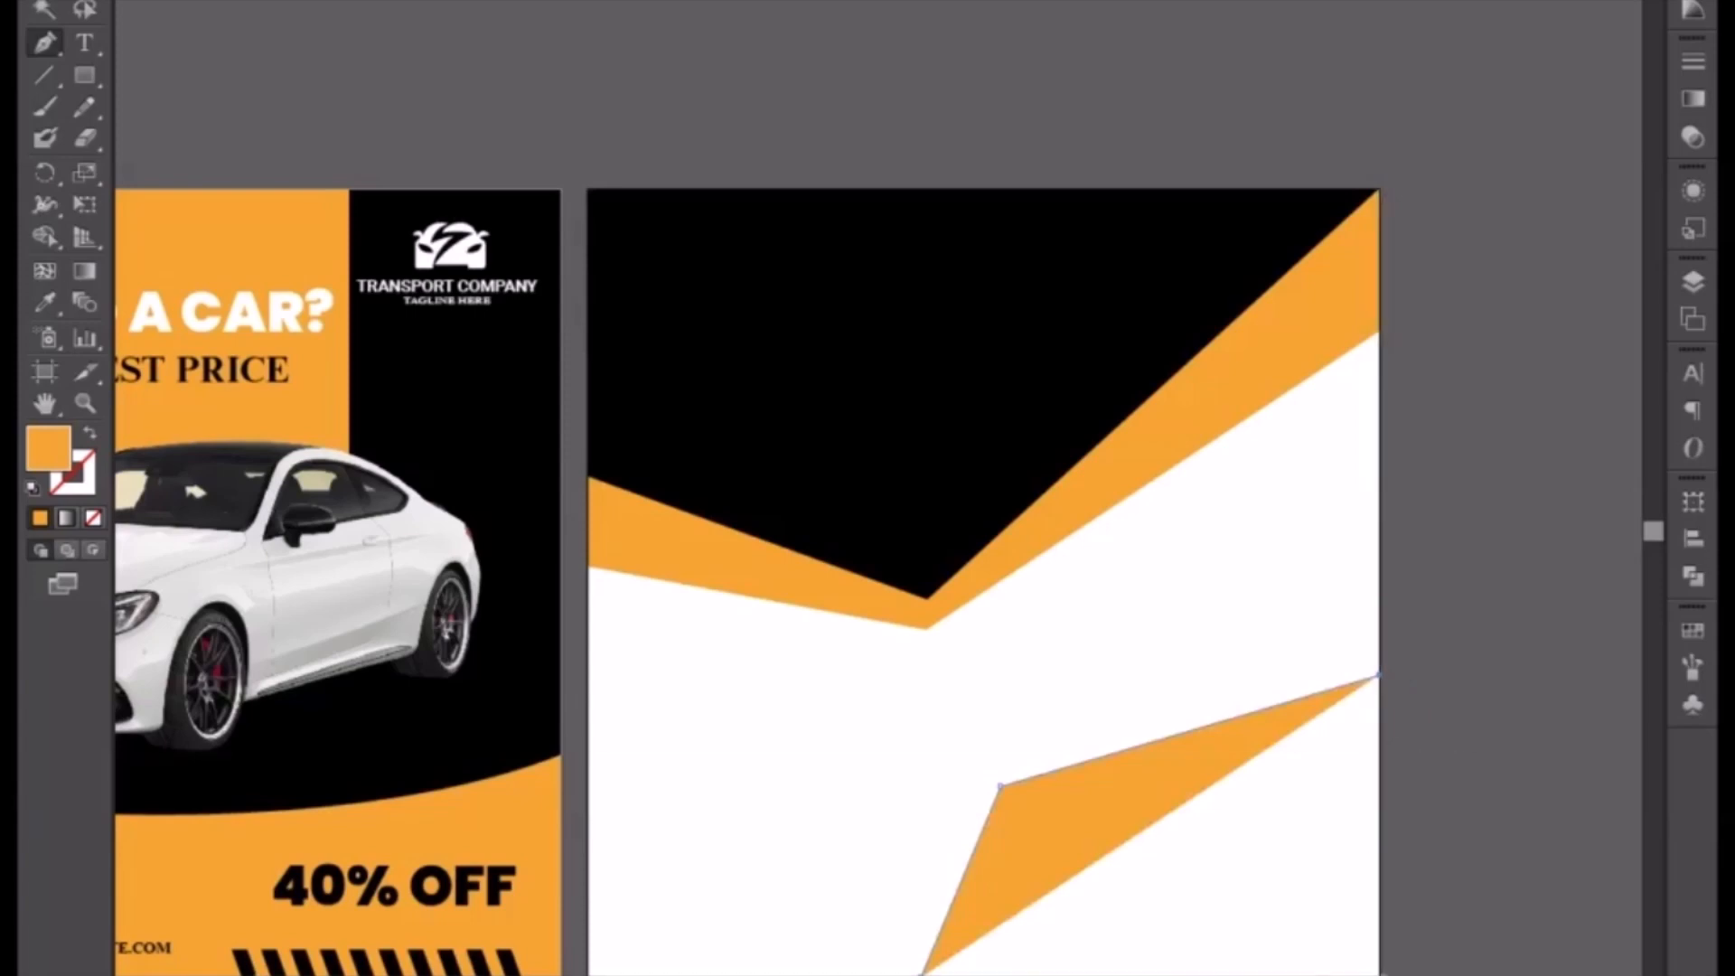
{"action": "left_click", "coordinate": [1380, 974]}
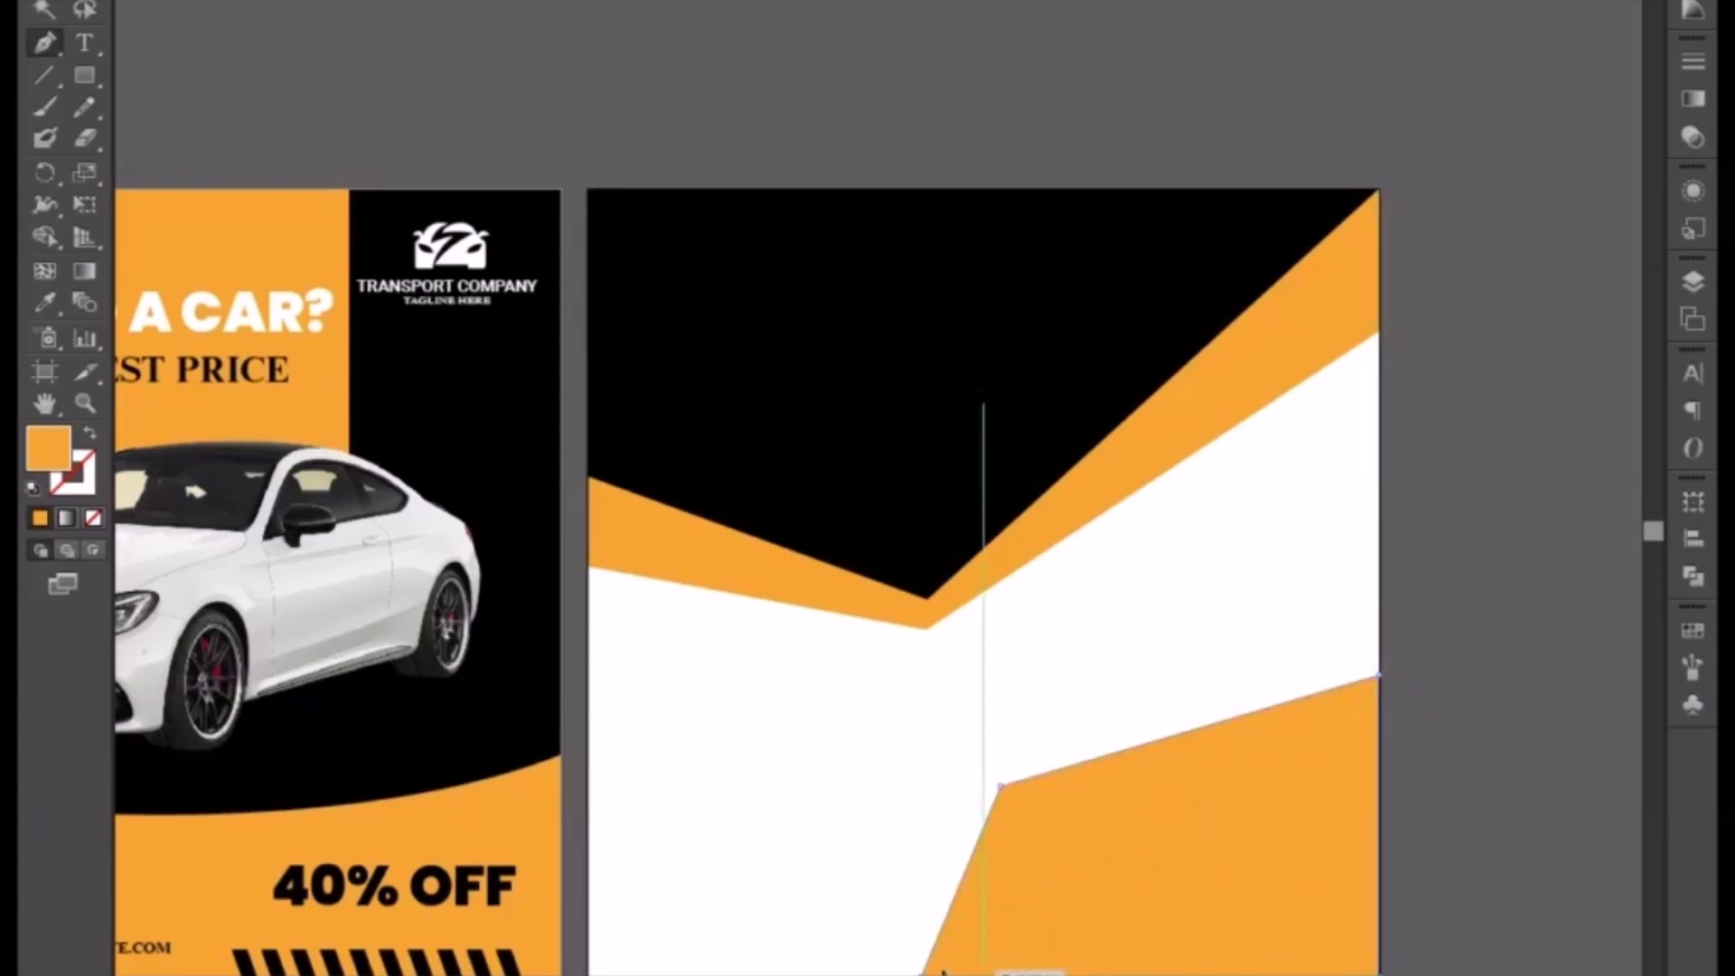
{"action": "left_click", "coordinate": [922, 973]}
{"action": "left_click", "coordinate": [1011, 800]}
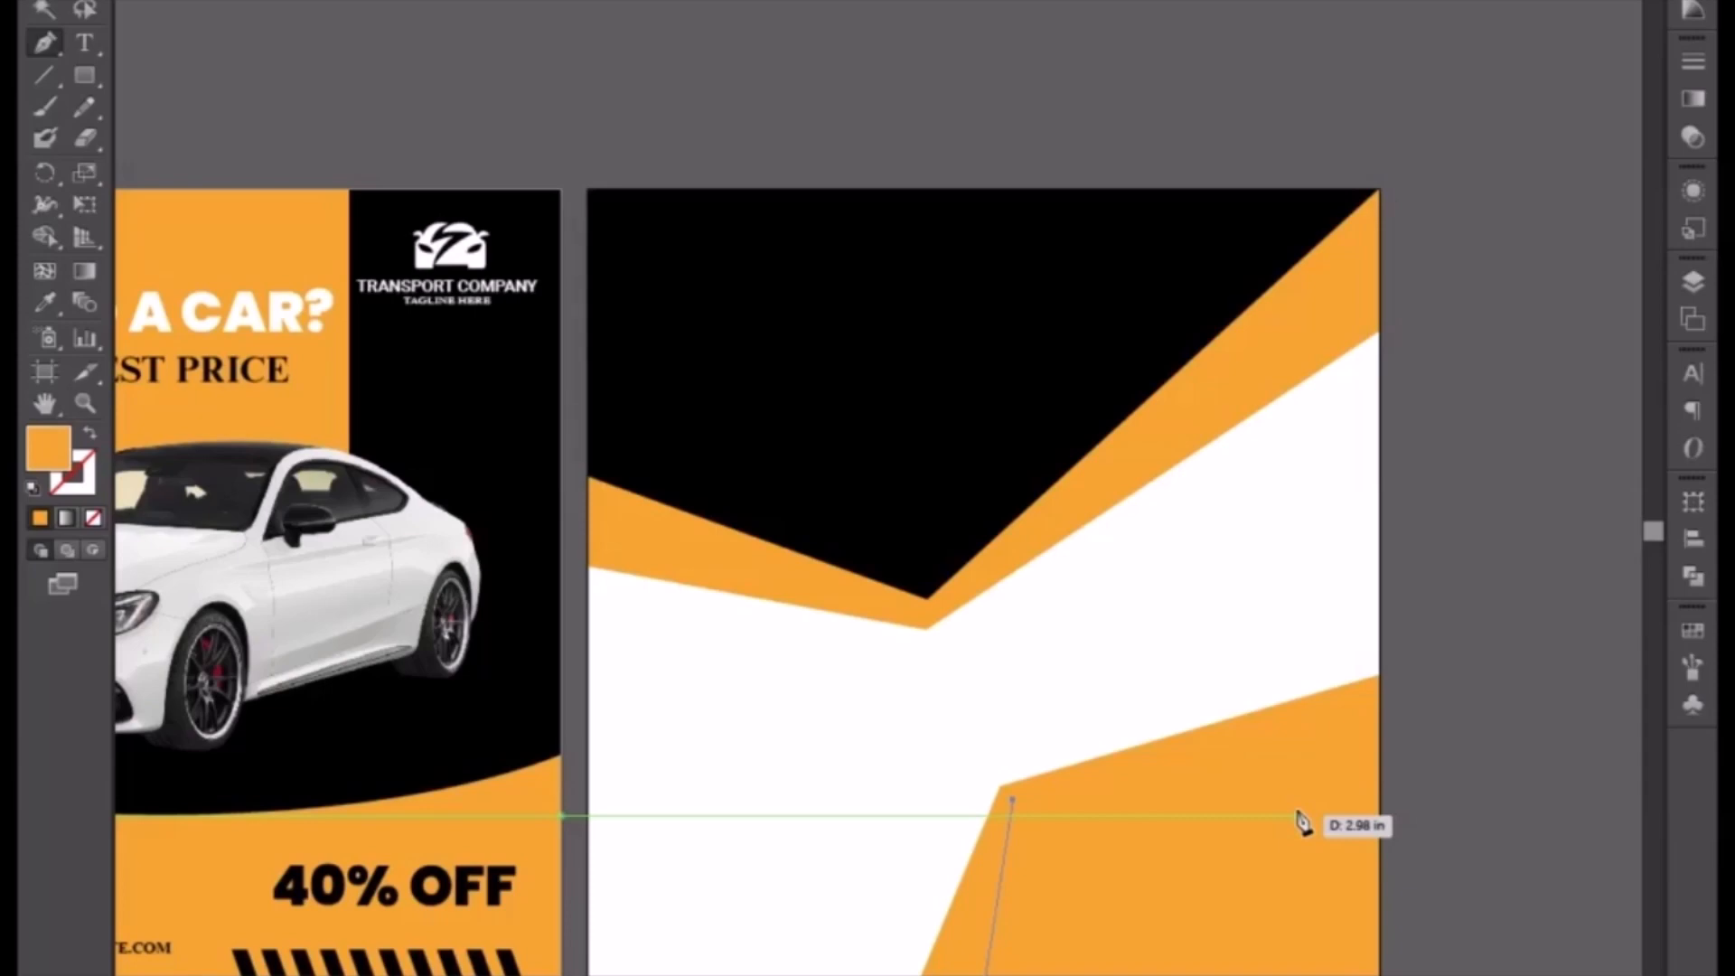
{"action": "key", "text": "ctrl+z"}
{"action": "key", "text": "ctrl+z"}
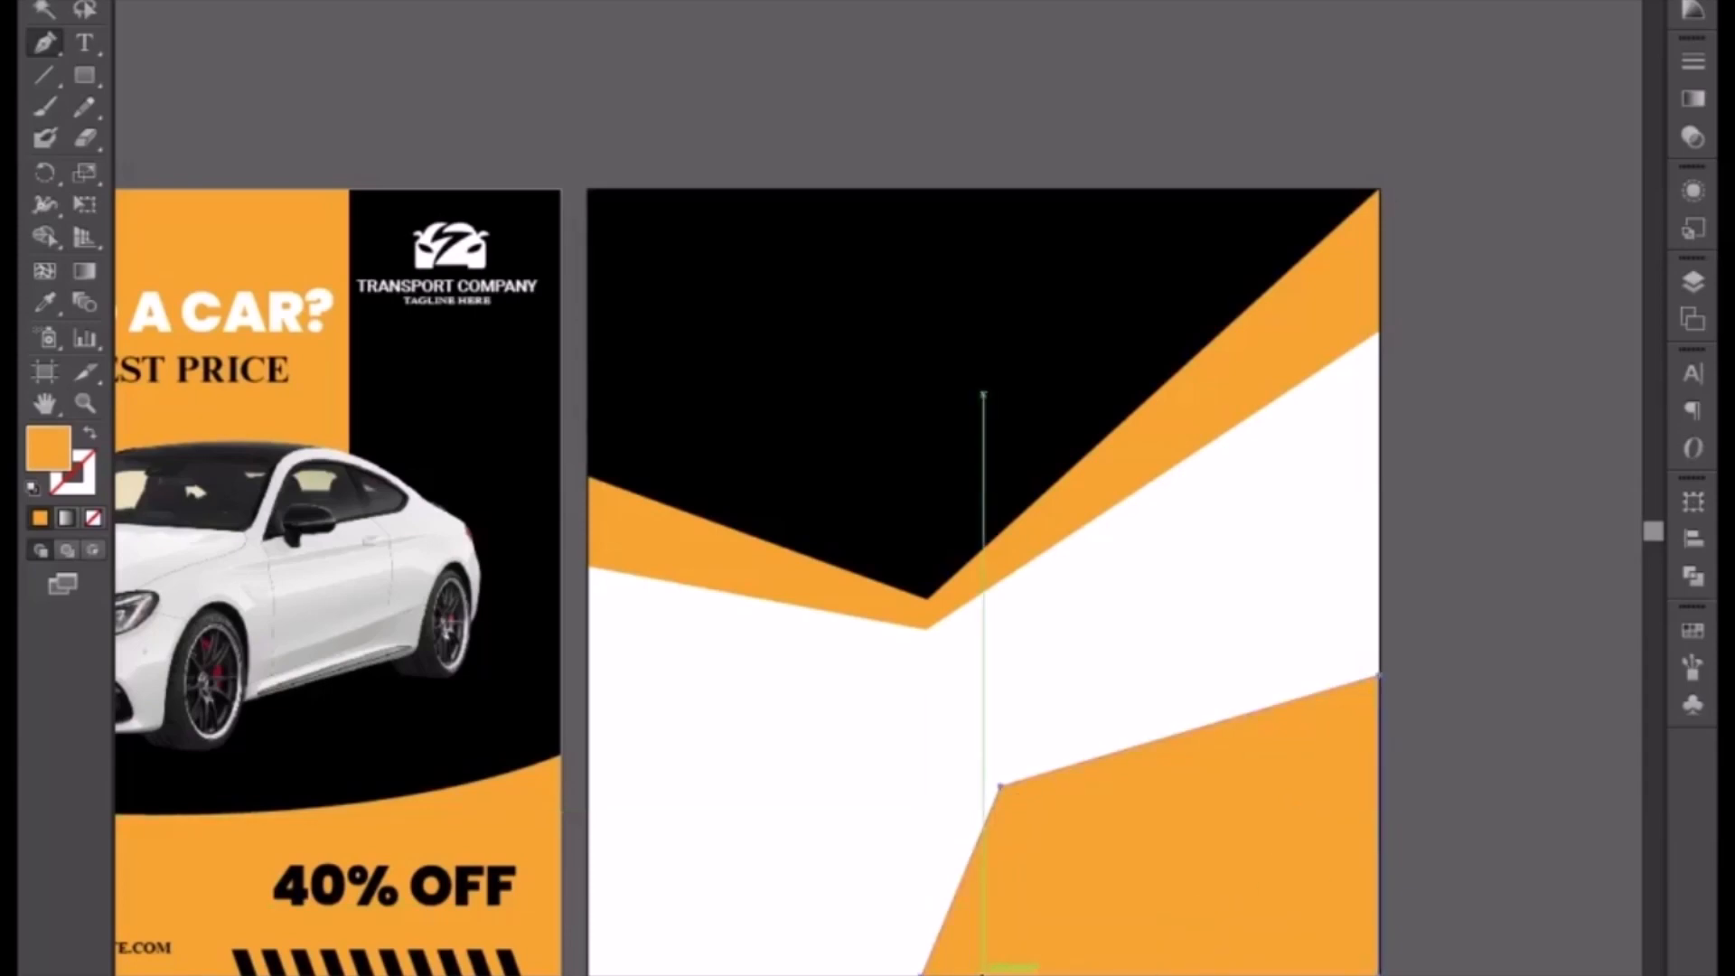
Step: Draw a smaller inset shape inside the orange corner shape and fill it black with the Eyedropper
{"action": "key", "text": "ctrl+shift+a"}
{"action": "left_click", "coordinate": [985, 972]}
{"action": "left_click", "coordinate": [1022, 806]}
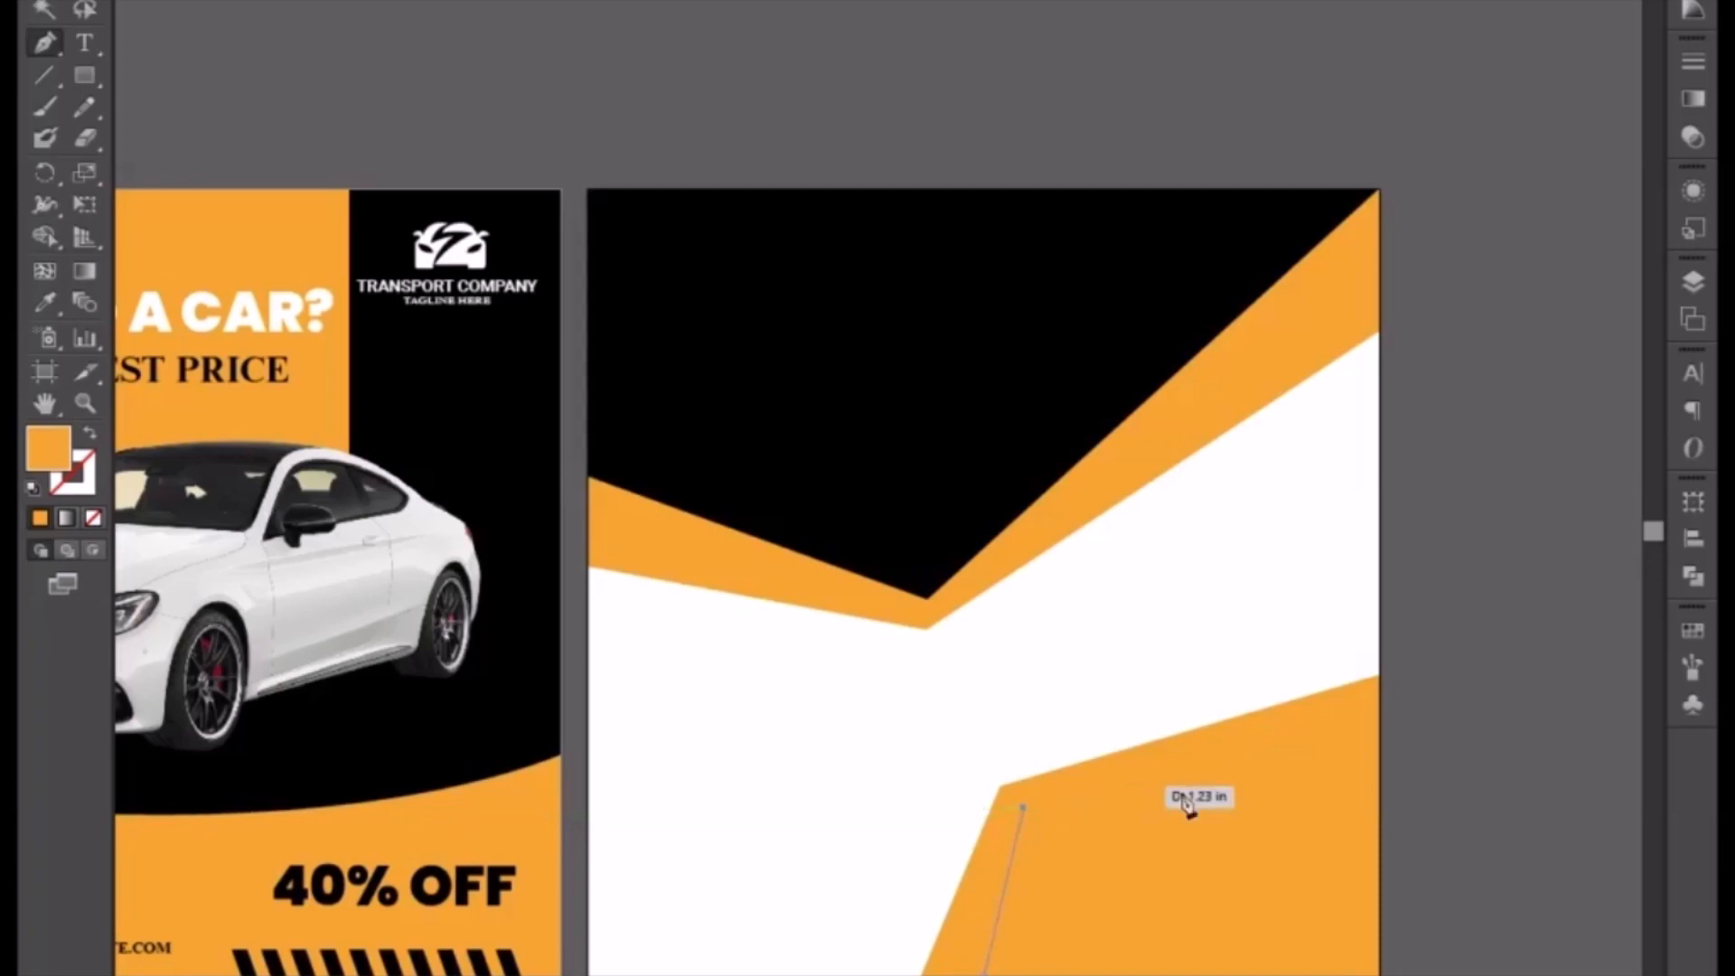
{"action": "left_click", "coordinate": [1378, 729]}
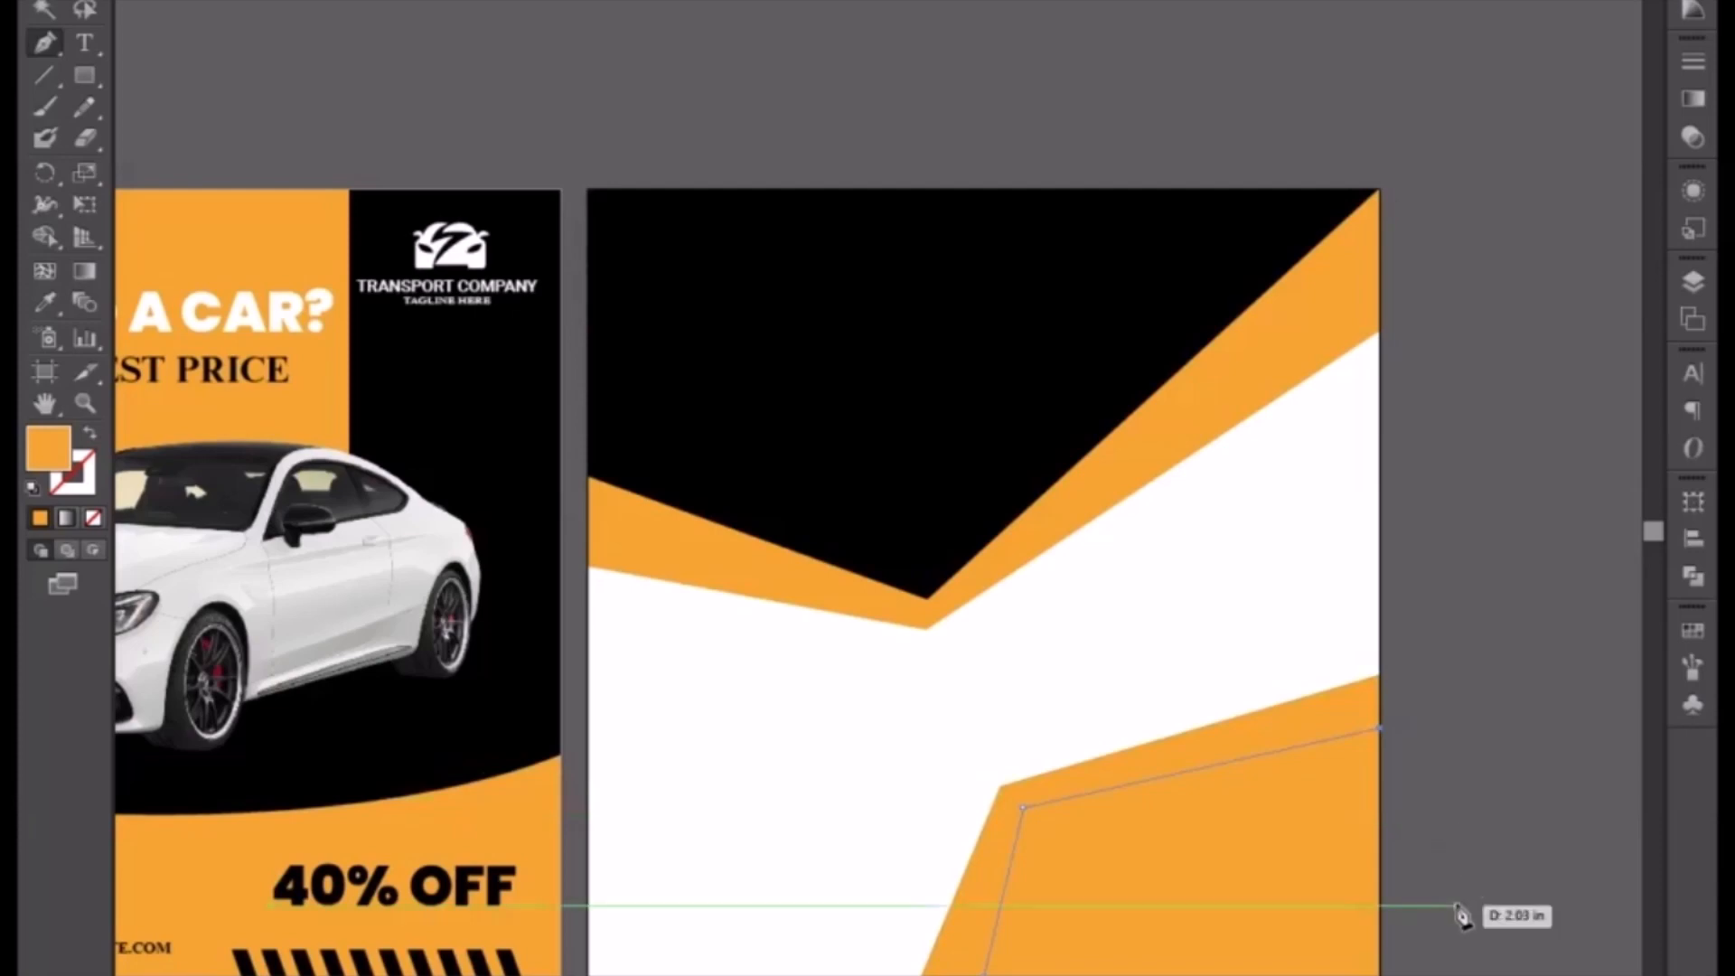
{"action": "left_click", "coordinate": [1380, 974]}
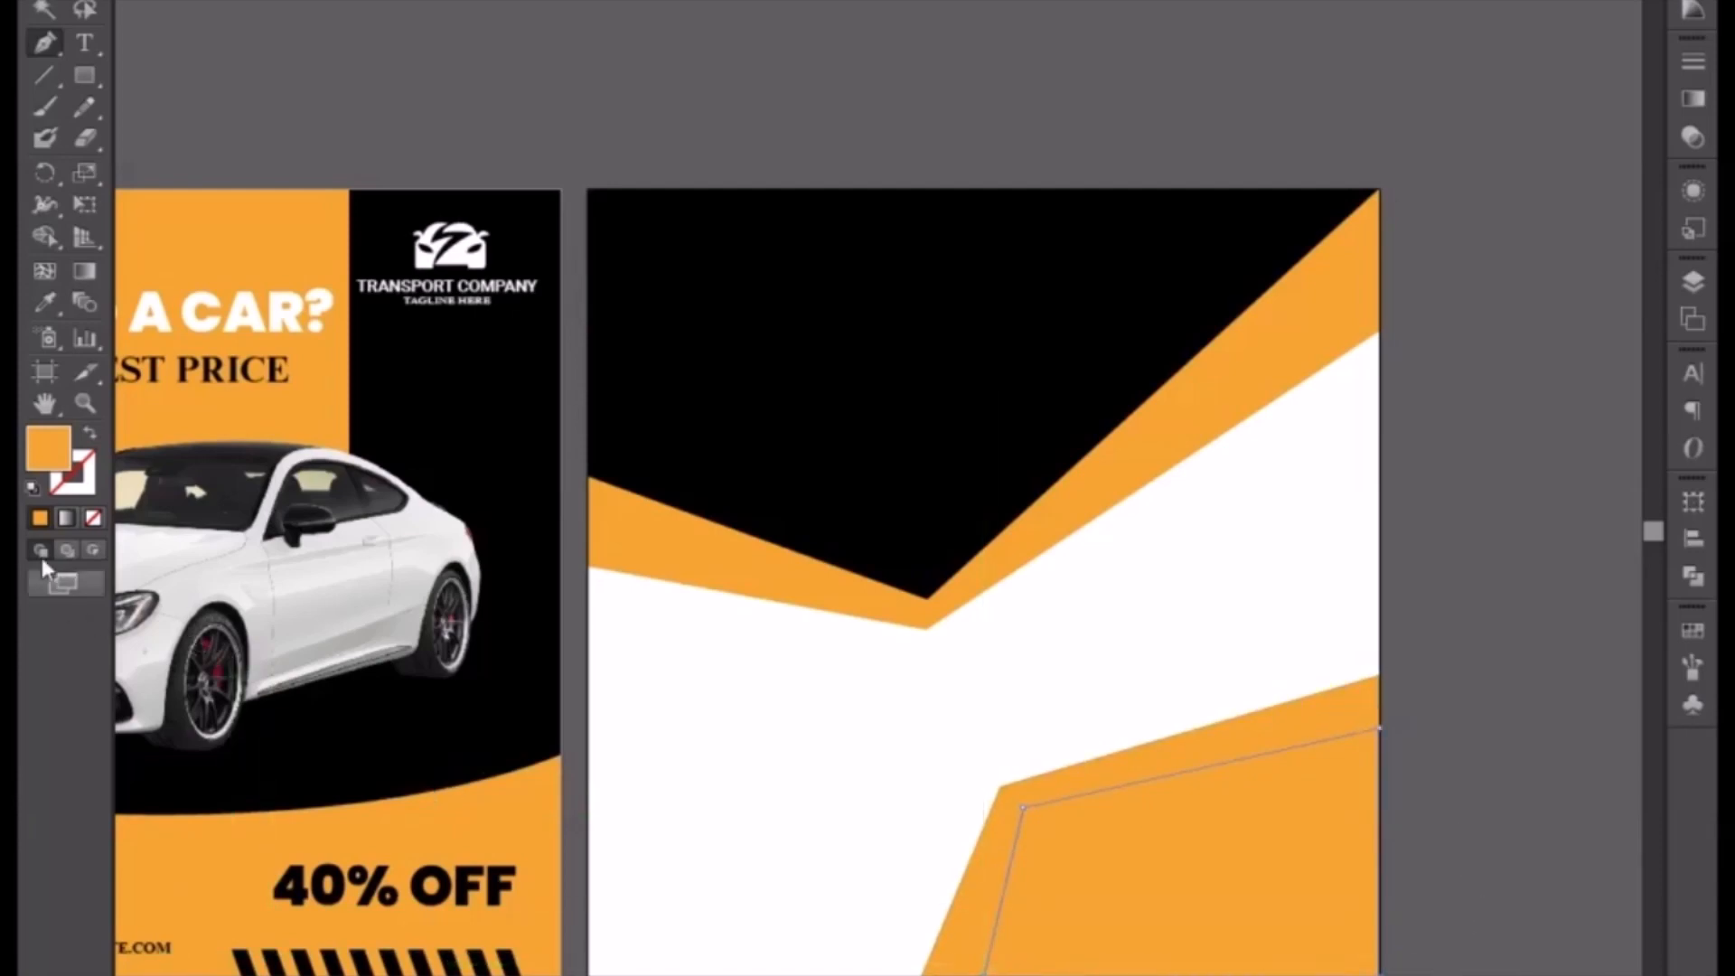
{"action": "left_click", "coordinate": [46, 303]}
{"action": "left_click", "coordinate": [694, 354]}
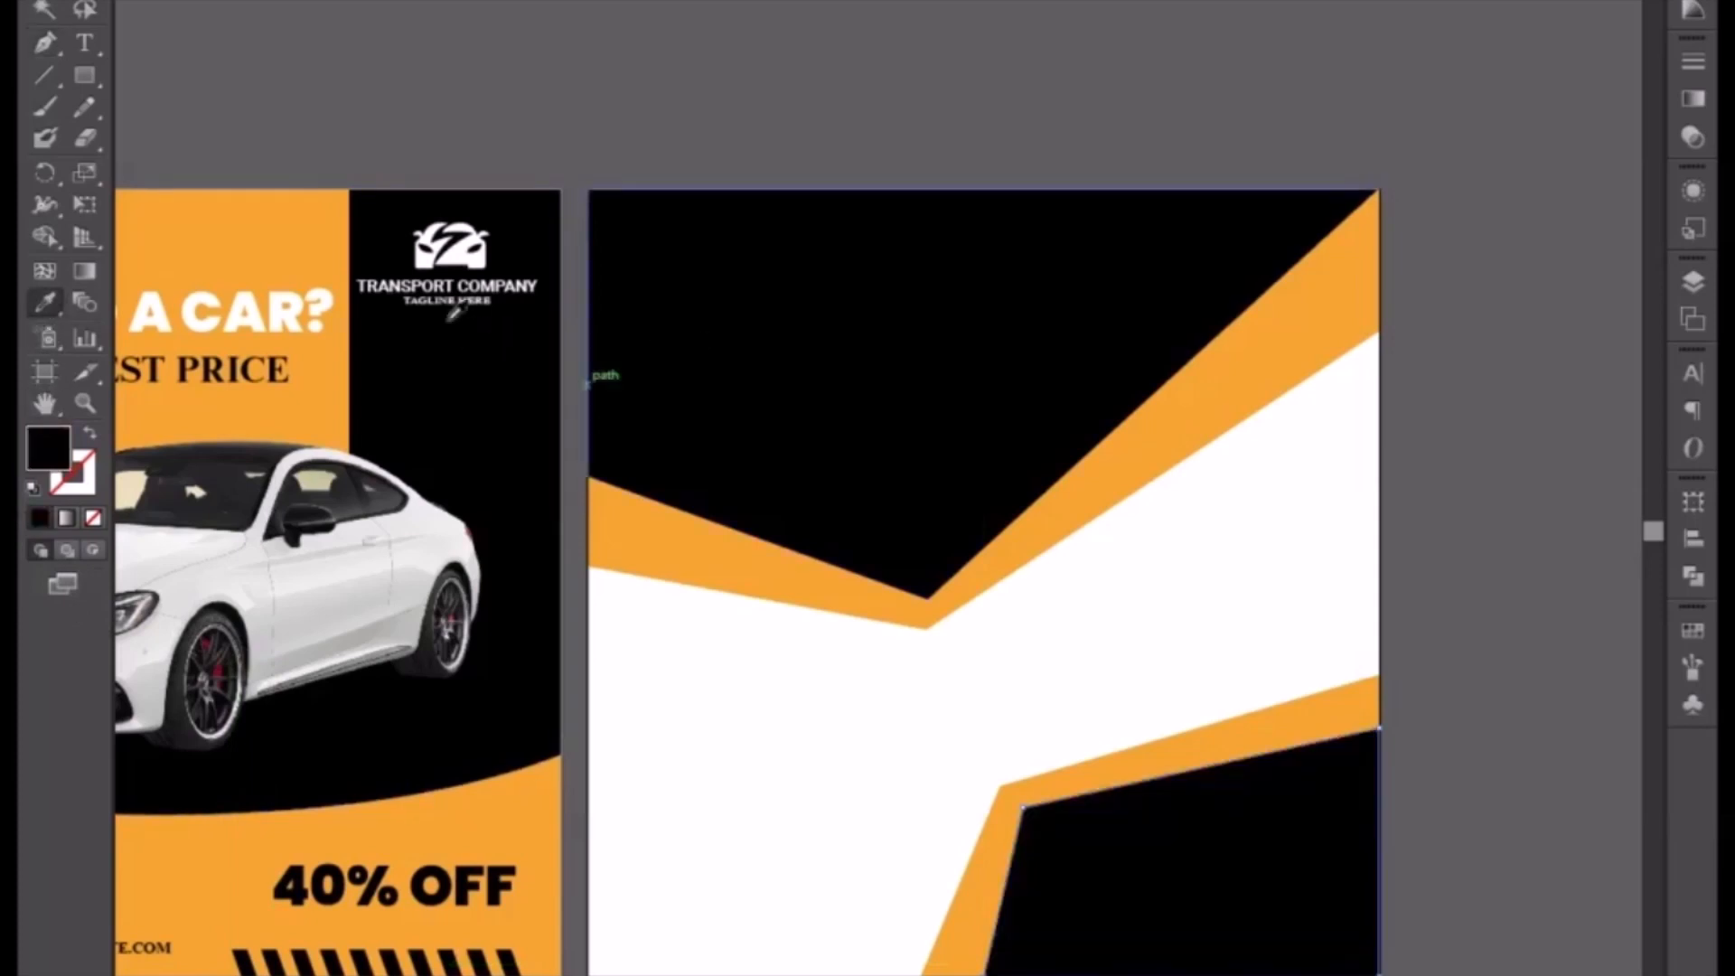
Step: Nudge the inner black shape's upper-left anchor slightly to align its edge
{"action": "left_click", "coordinate": [85, 0]}
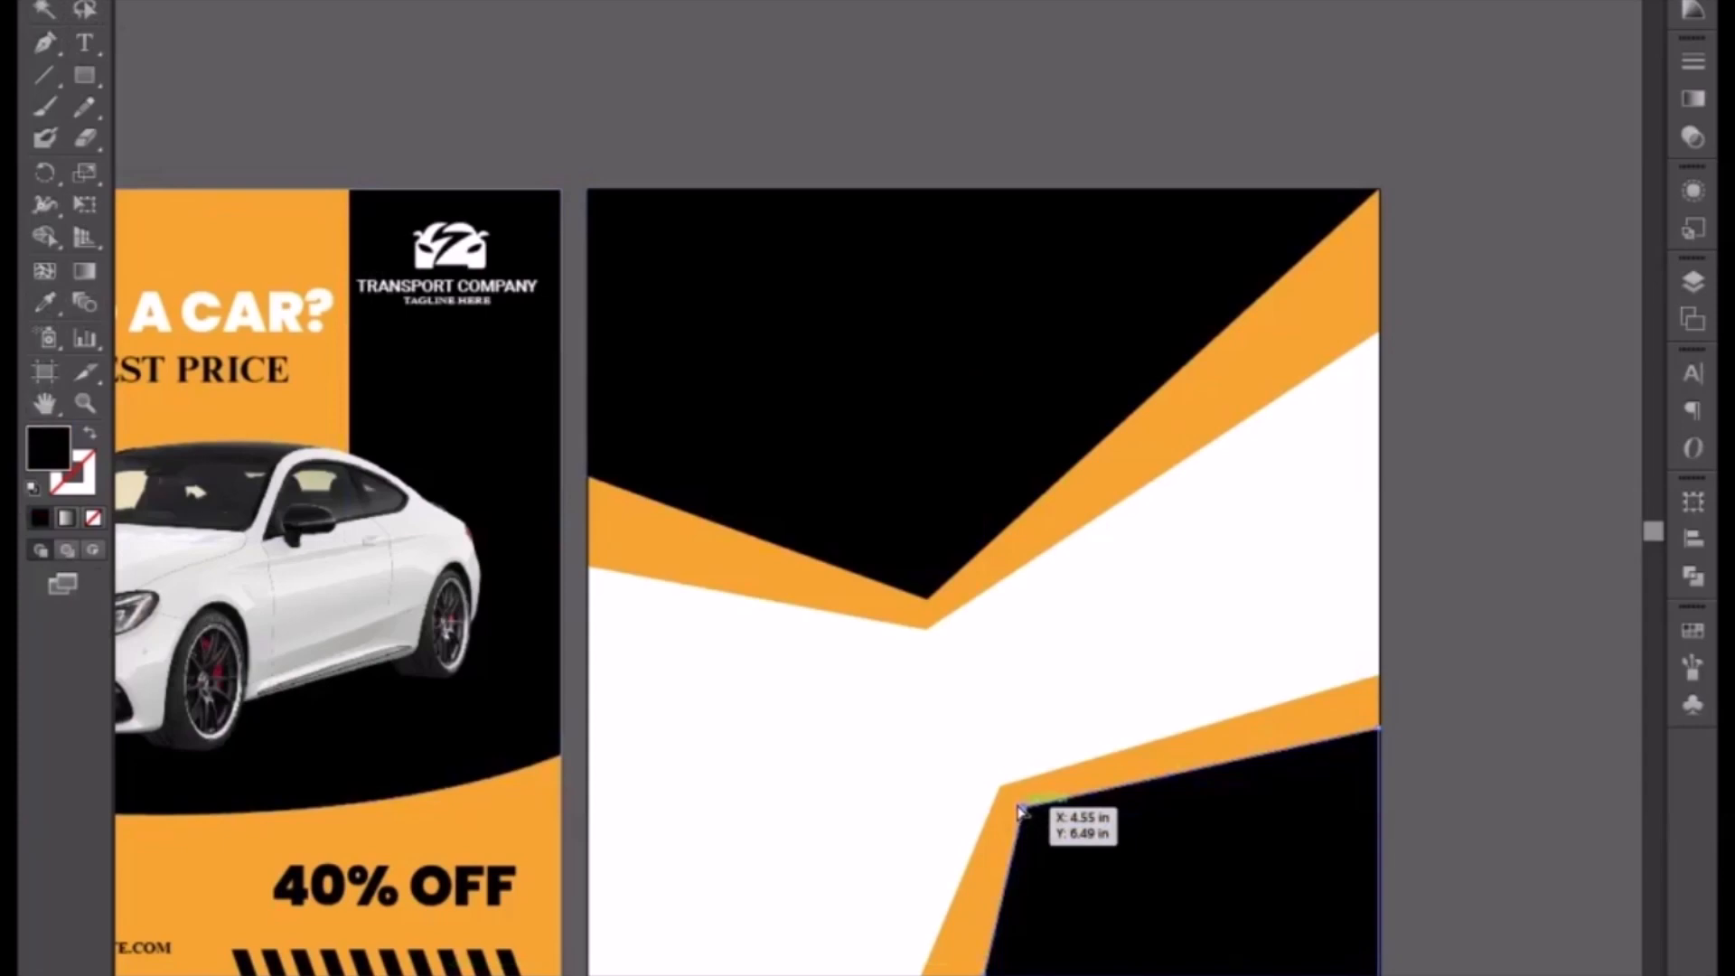
{"action": "left_click_drag", "start_coordinate": [1019, 804], "coordinate": [1016, 802]}
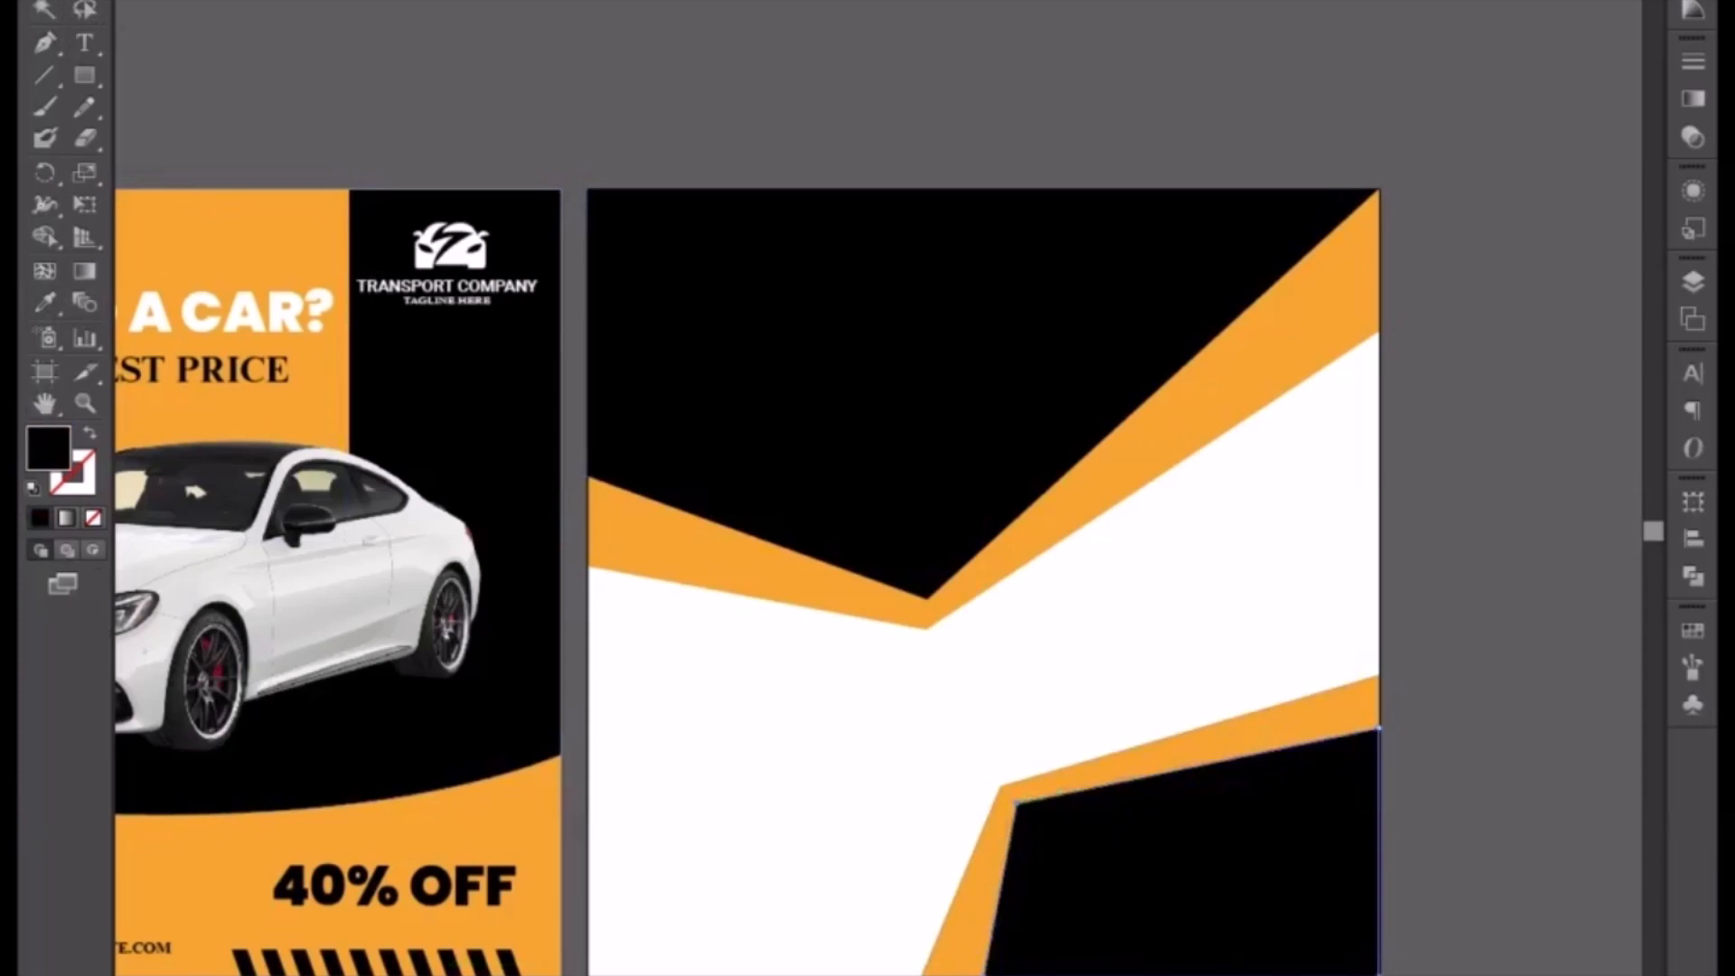
{"action": "key", "text": "ctrl+shift+a"}
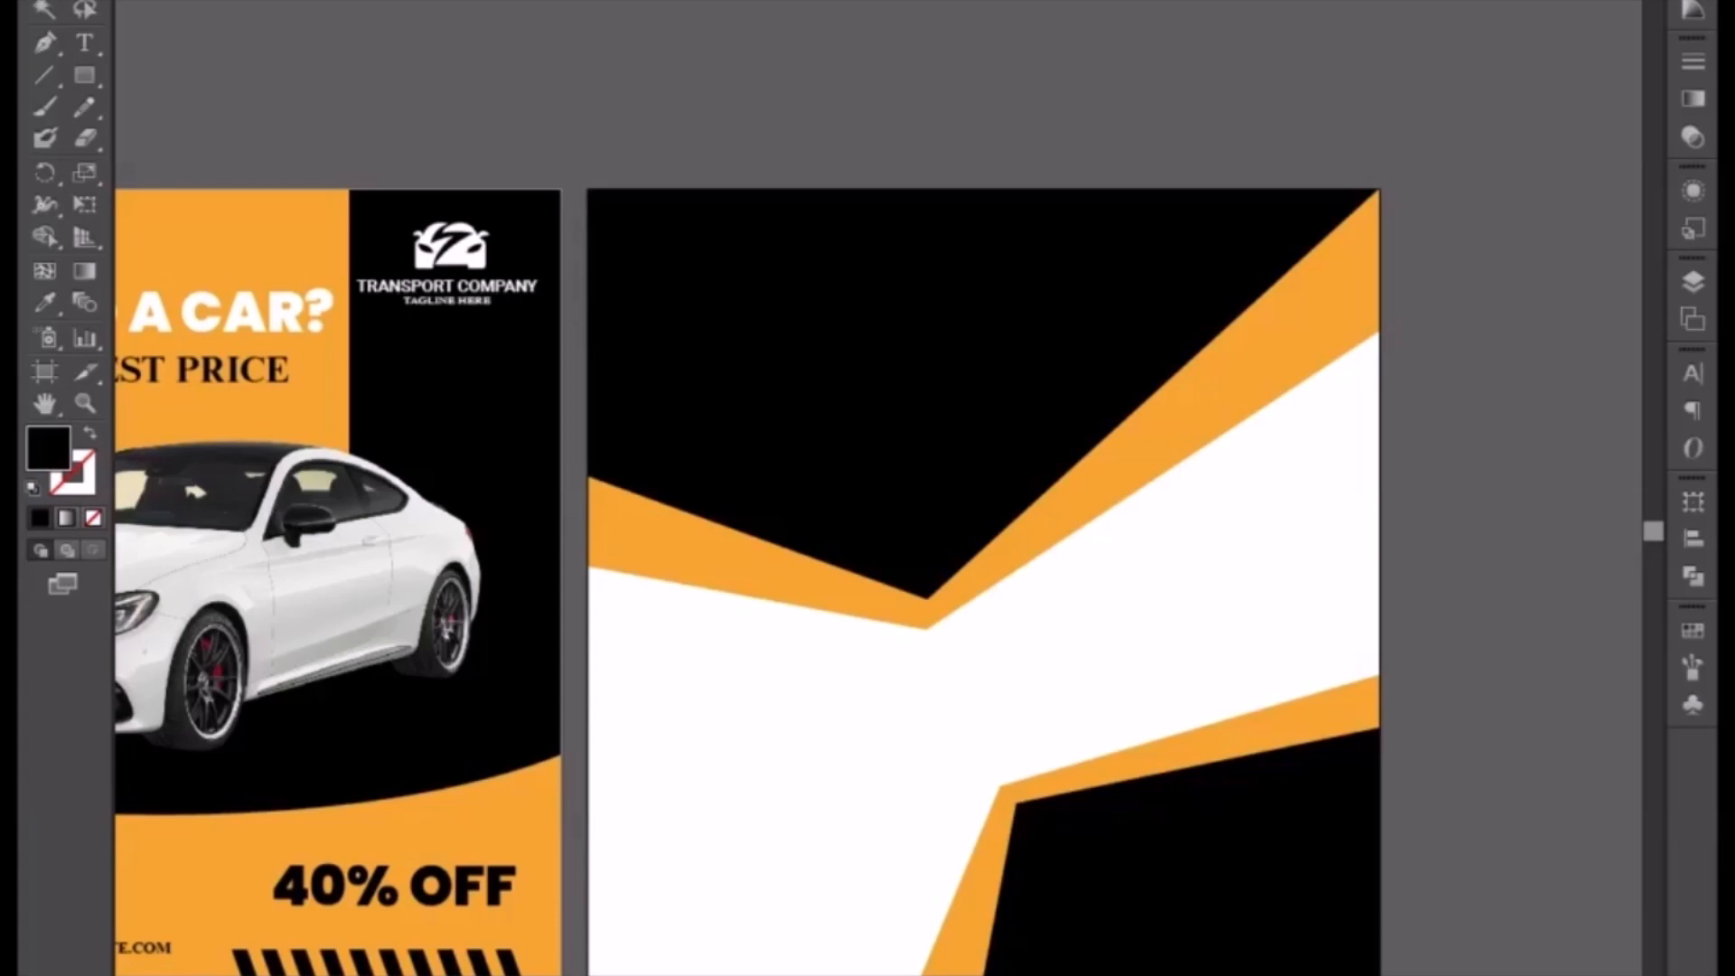
Step: Copy the white car image from the first flyer into the middle of the new design and bring it to front
{"action": "left_click", "coordinate": [46, 0]}
{"action": "left_click", "coordinate": [258, 664]}
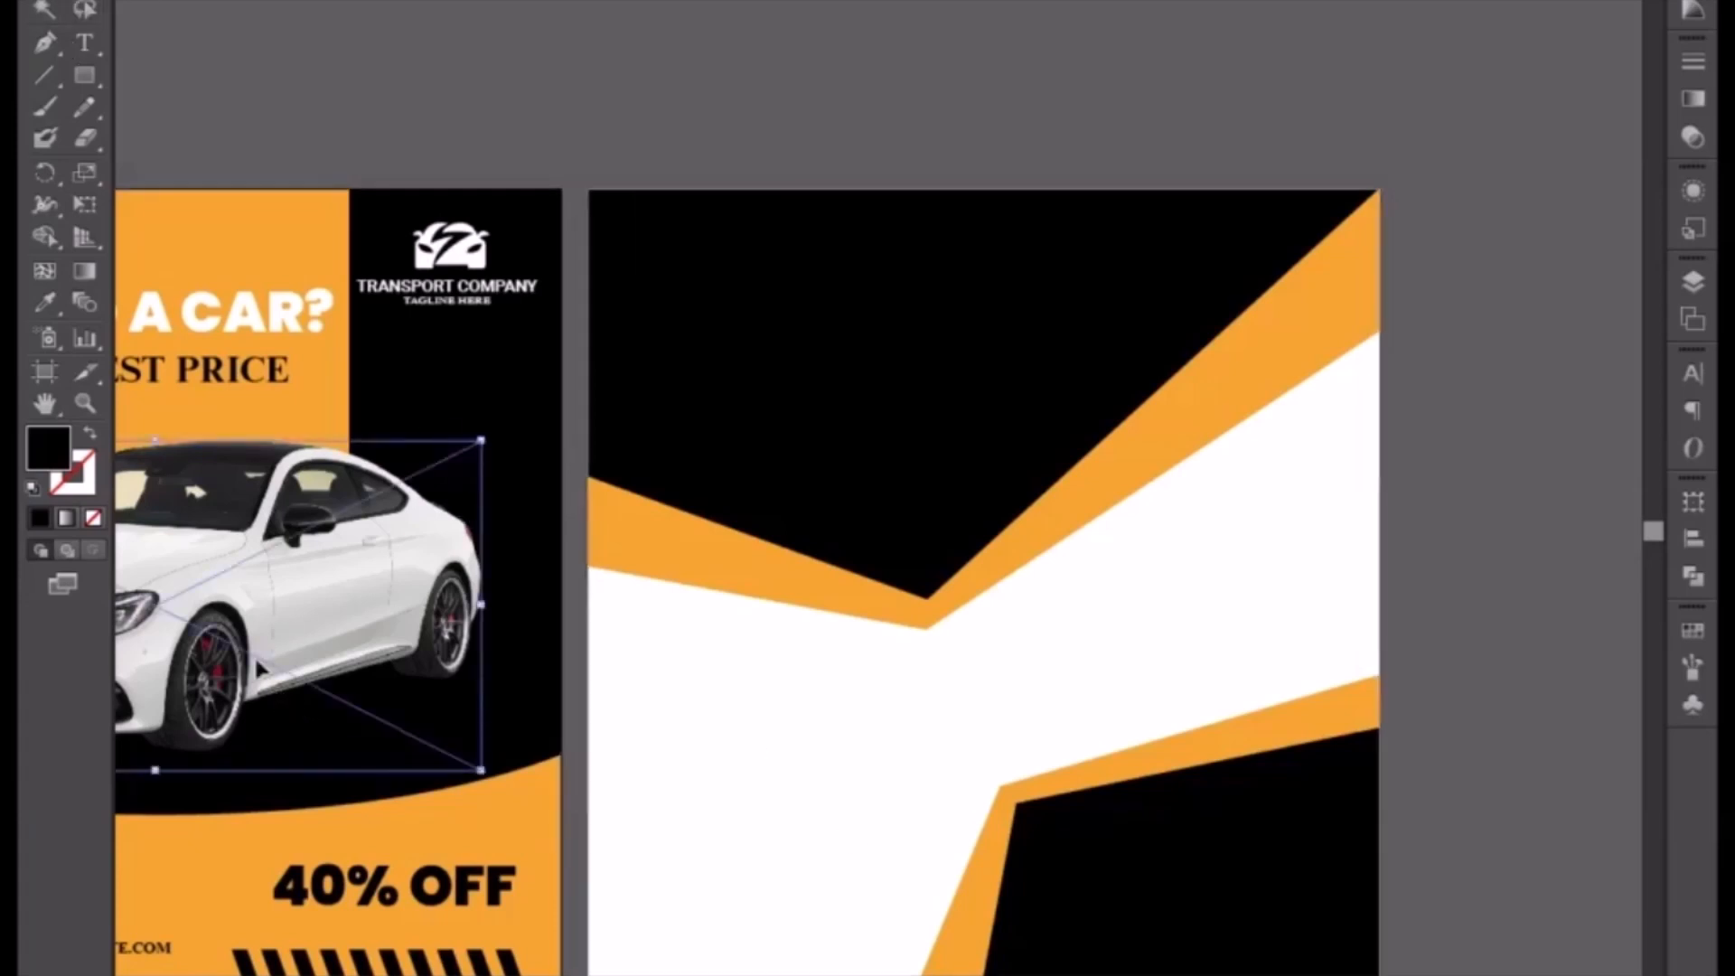
{"action": "left_click_drag", "start_coordinate": [219, 648], "coordinate": [1046, 737]}
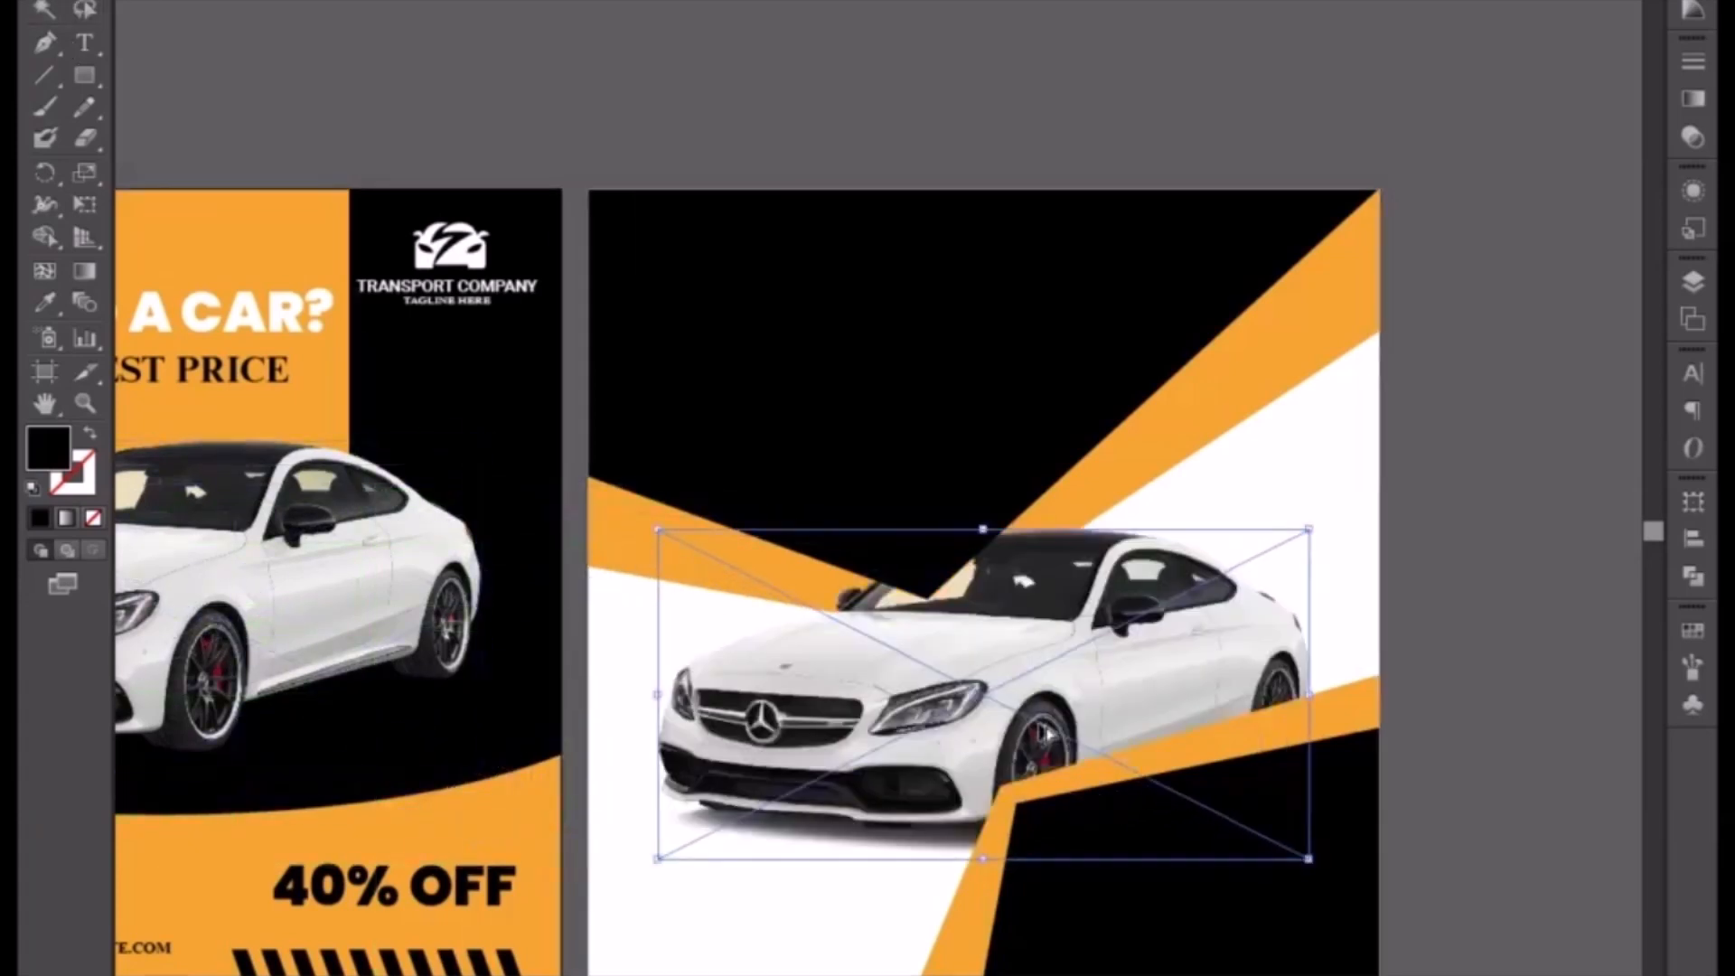
{"action": "right_click", "coordinate": [1003, 711]}
{"action": "mouse_move", "coordinate": [1084, 865]}
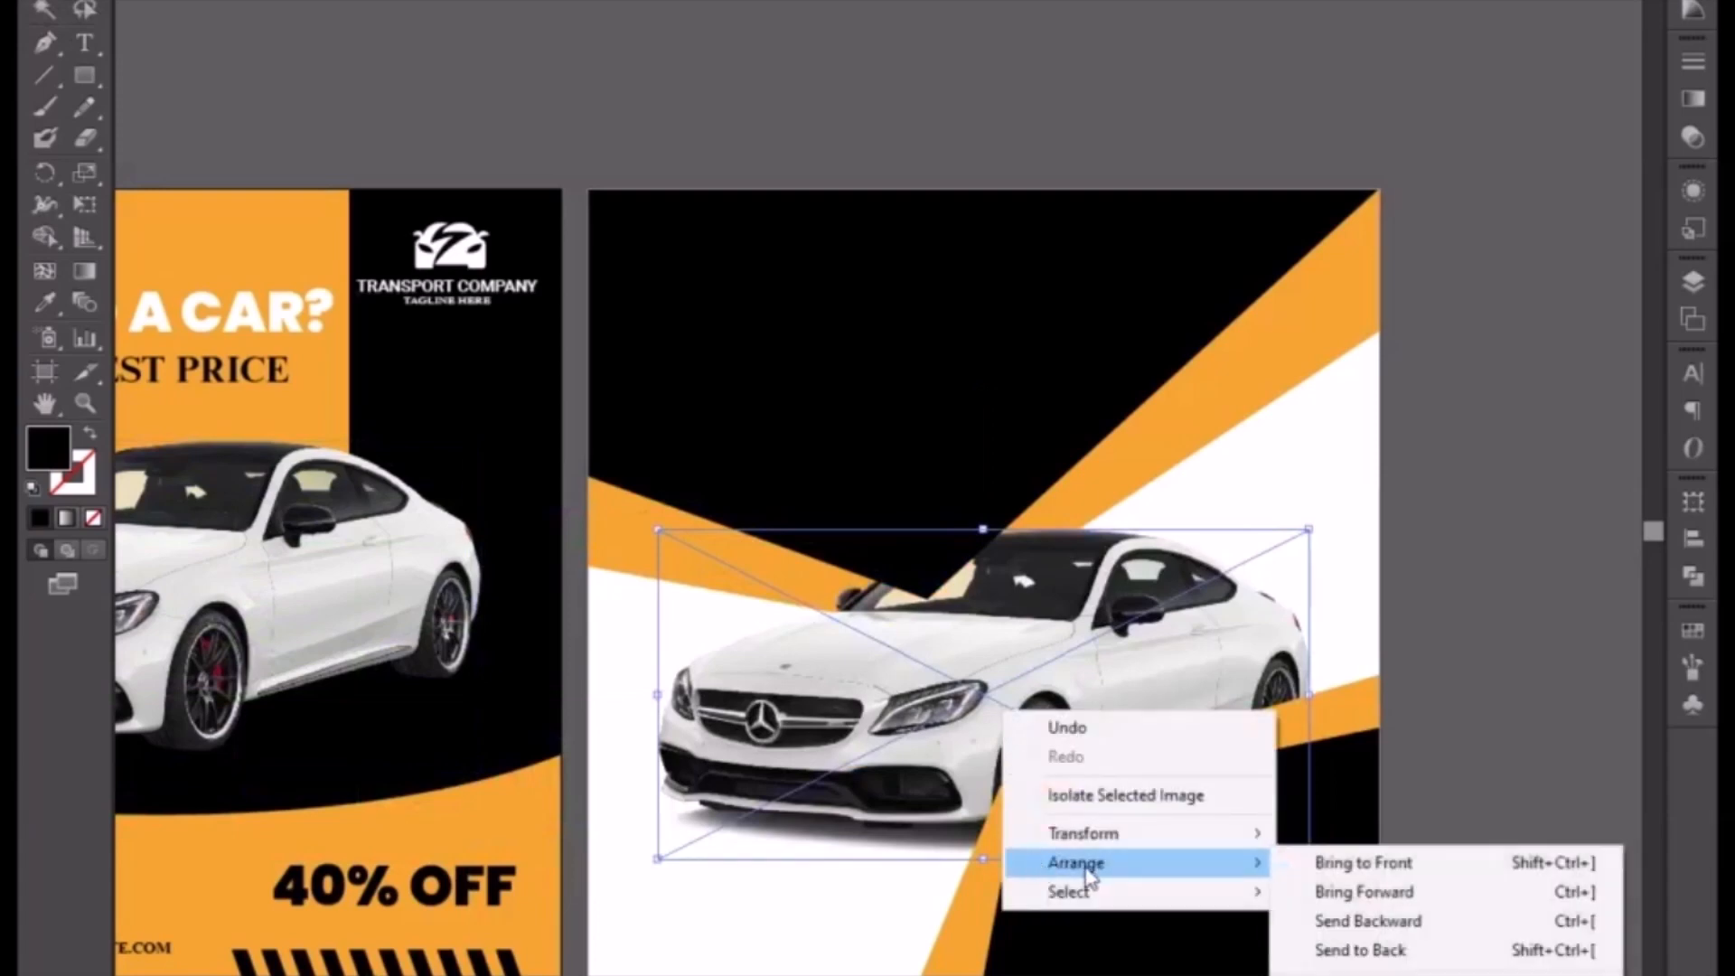
{"action": "left_click", "coordinate": [1363, 865]}
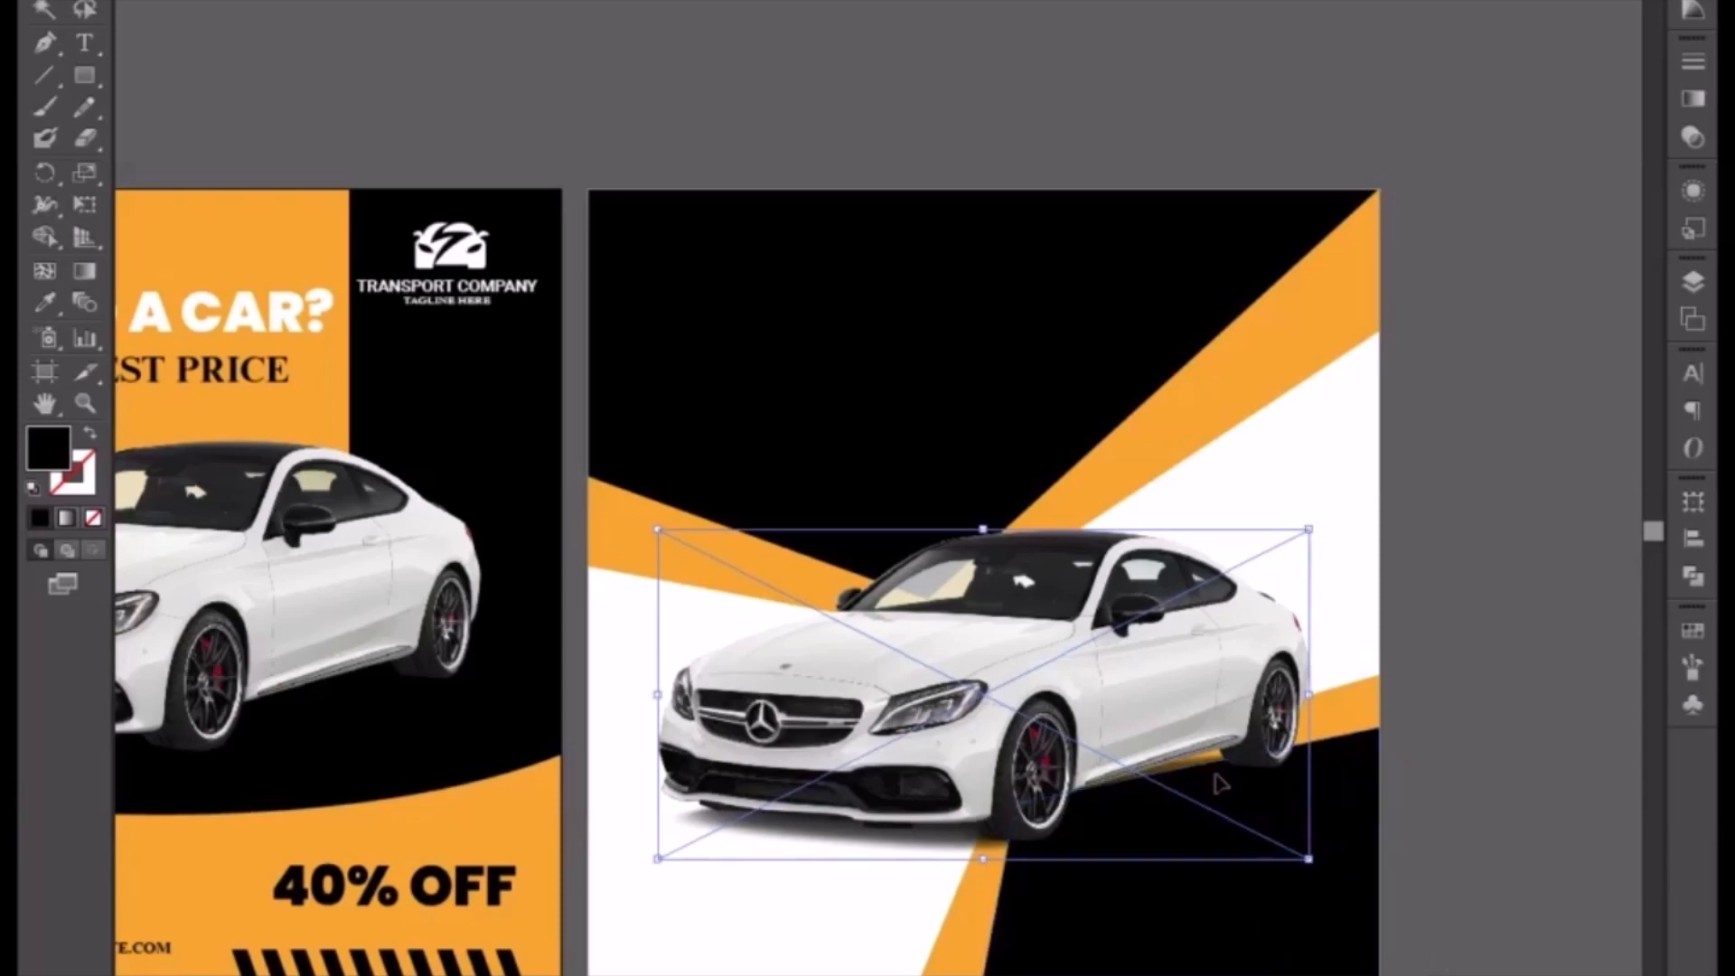
Step: Shift the black top shape slightly up and left behind the car
{"action": "left_click", "coordinate": [873, 410]}
{"action": "left_click_drag", "start_coordinate": [949, 639], "coordinate": [932, 614]}
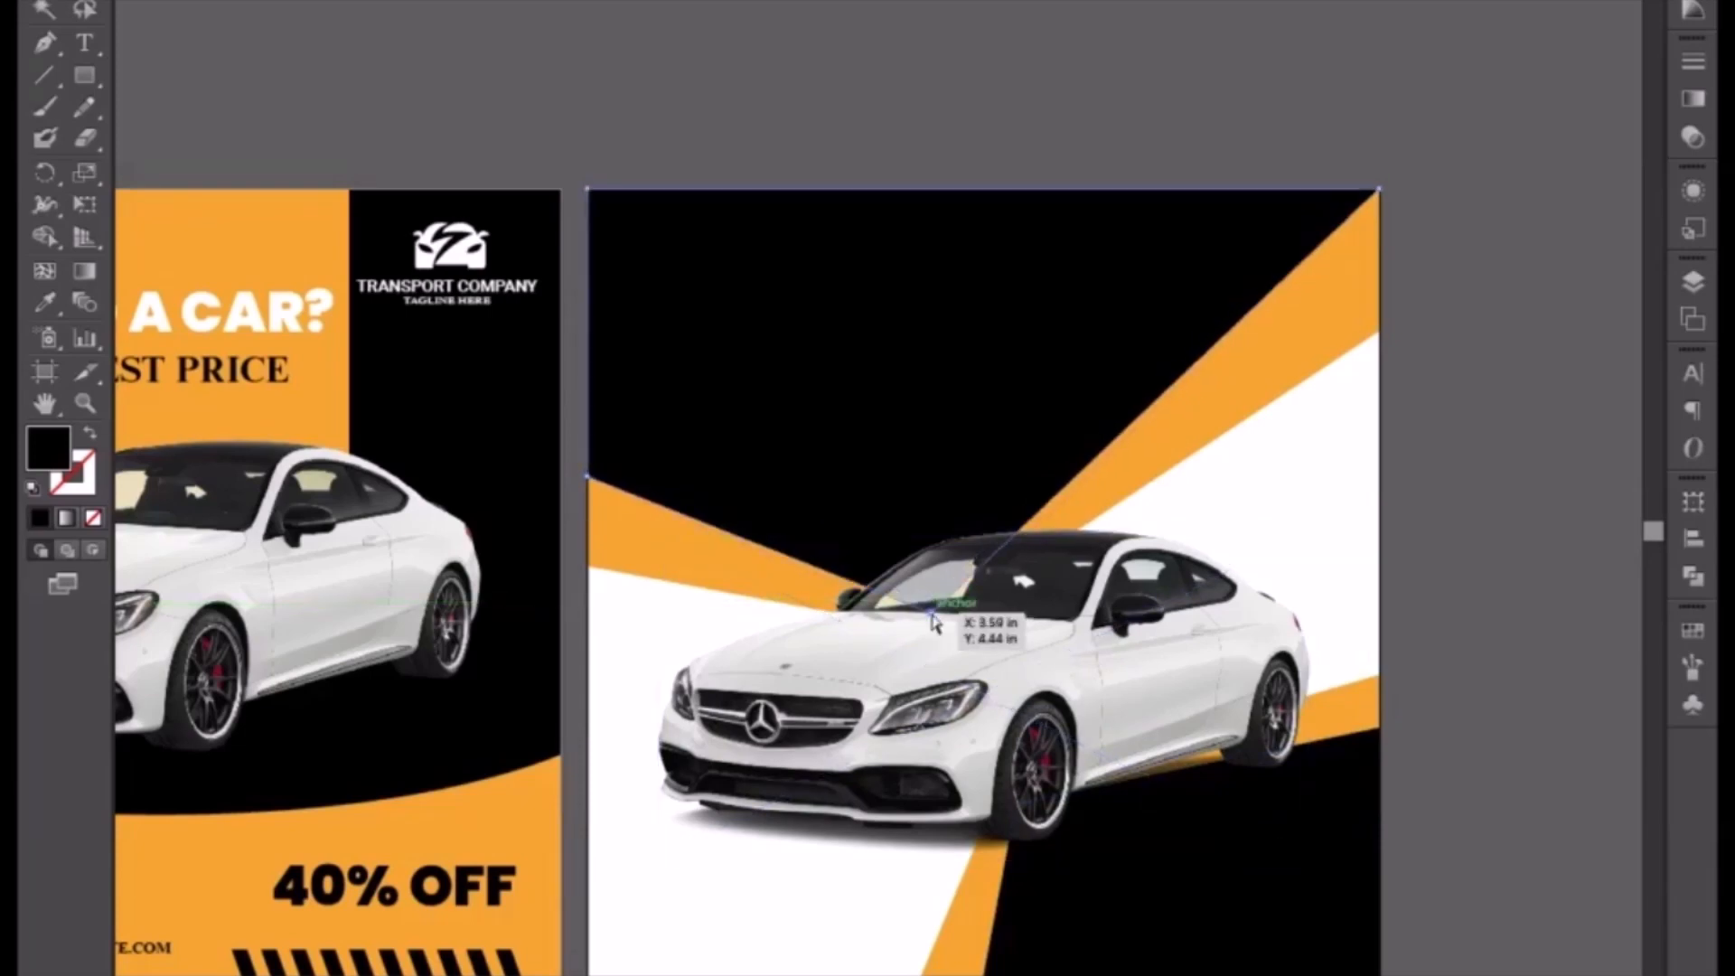
{"action": "left_click", "coordinate": [1389, 544]}
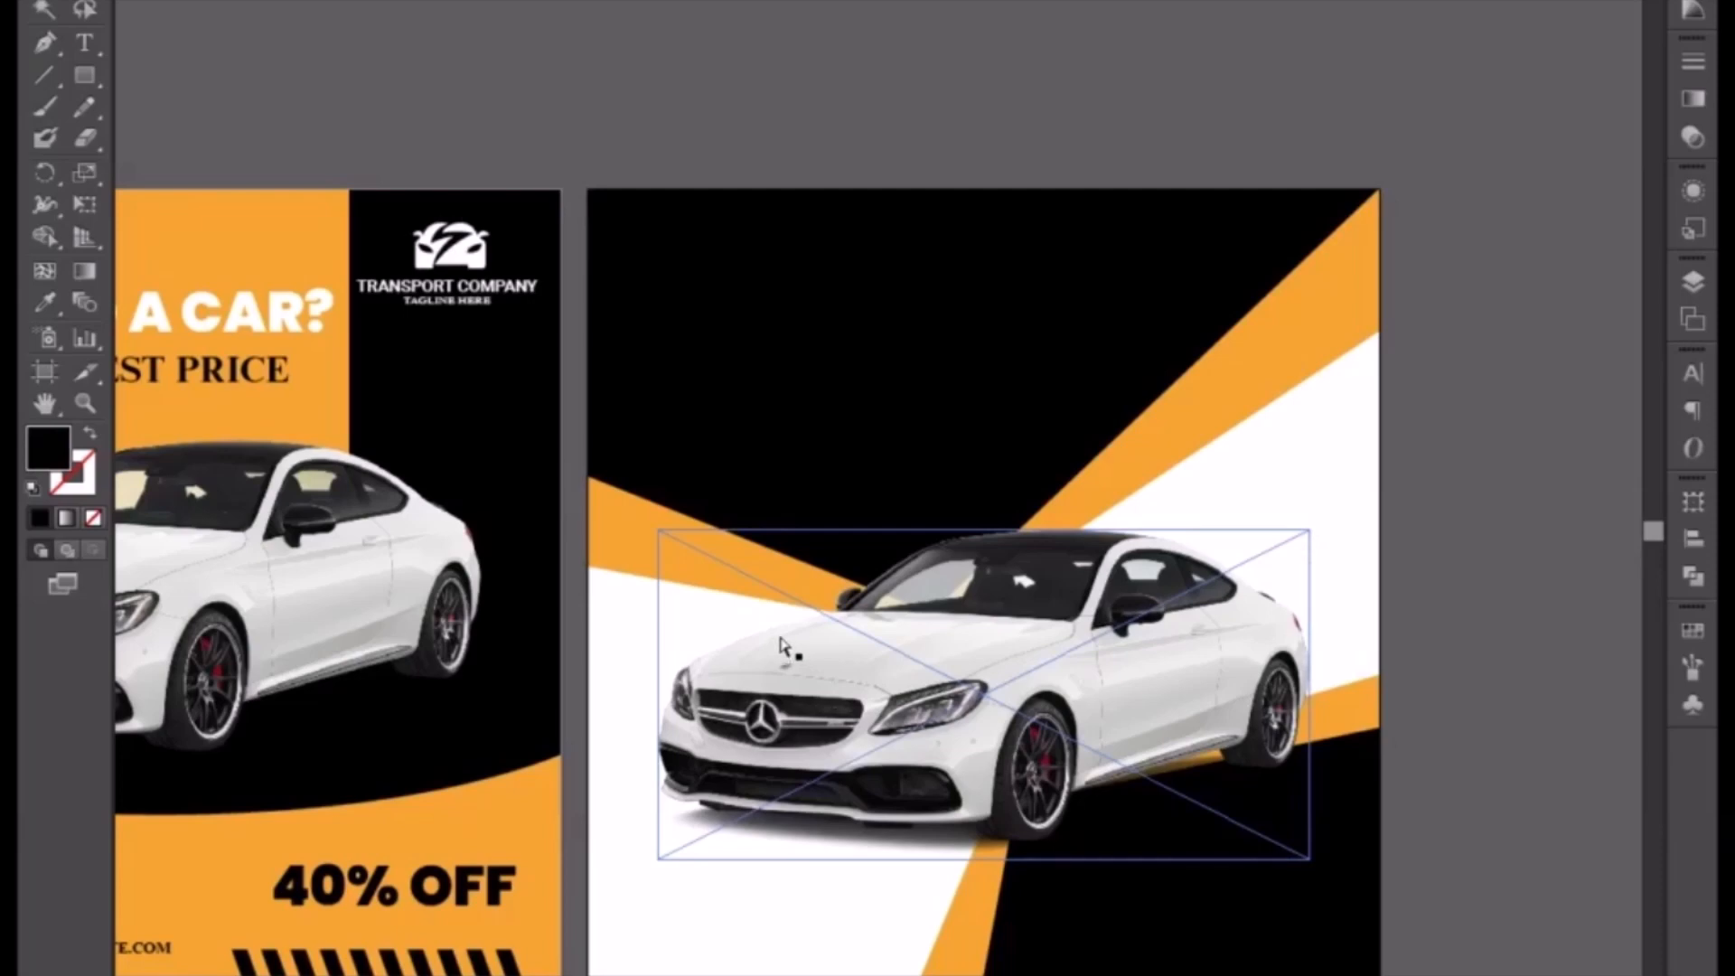
Step: Draw a rectangle covering the whole new artboard and send it to the back
{"action": "left_click", "coordinate": [83, 74]}
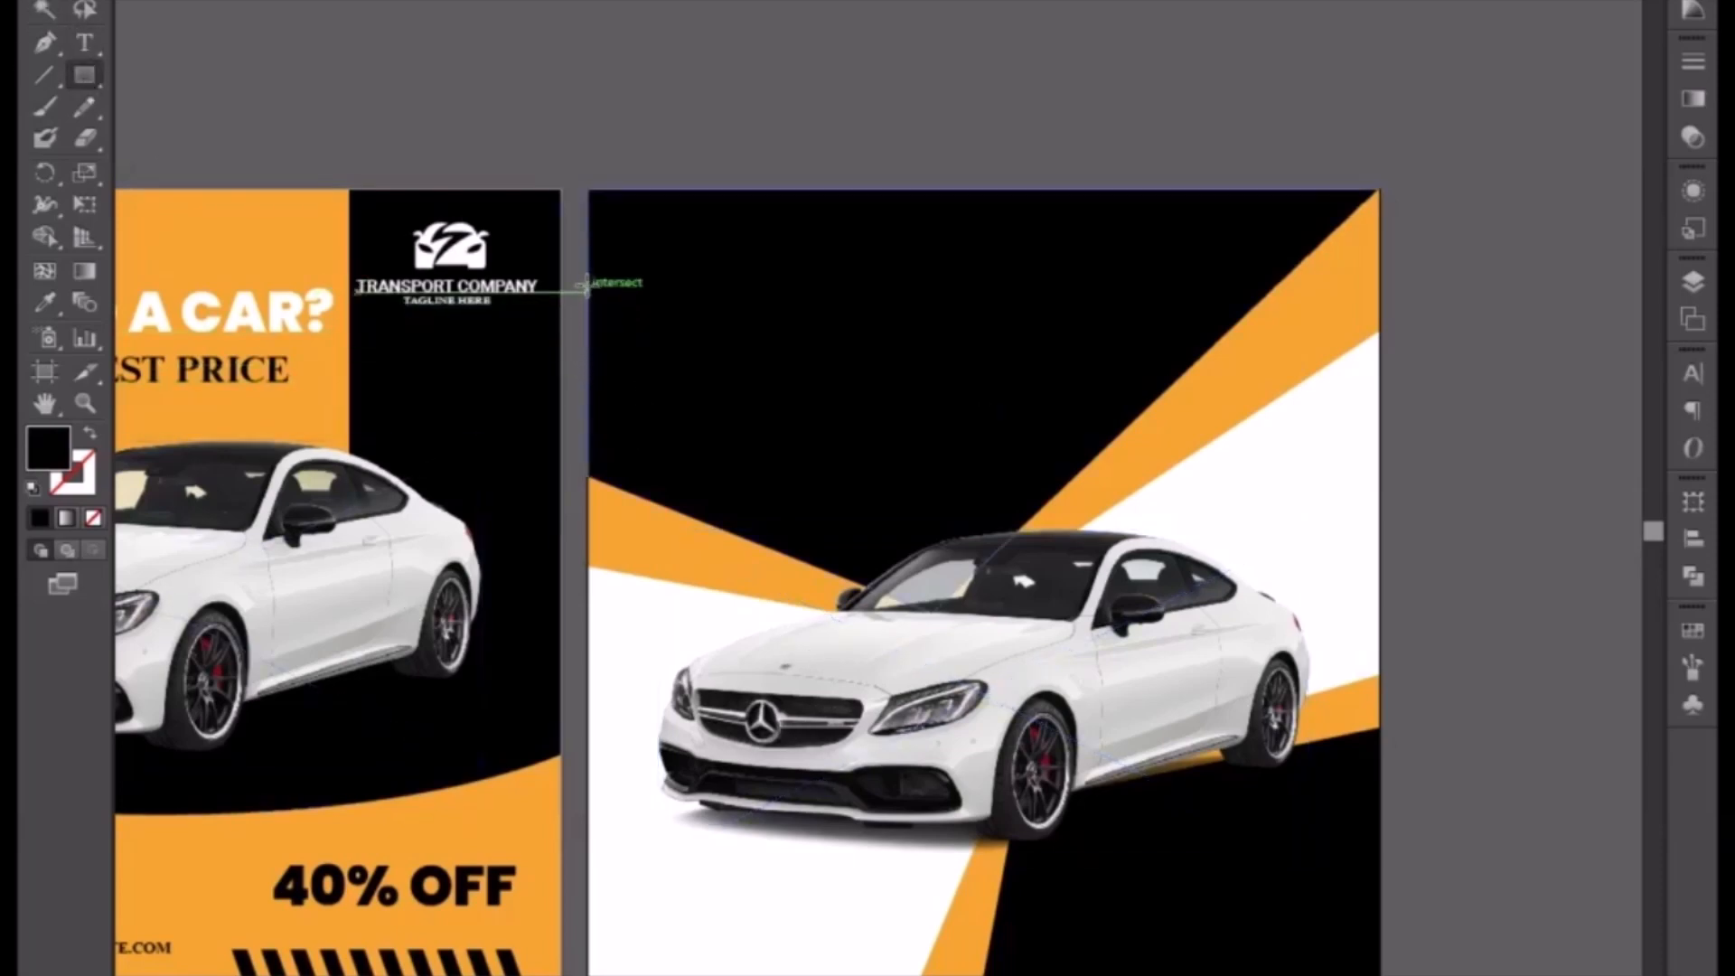
{"action": "left_click_drag", "start_coordinate": [588, 188], "coordinate": [1378, 972]}
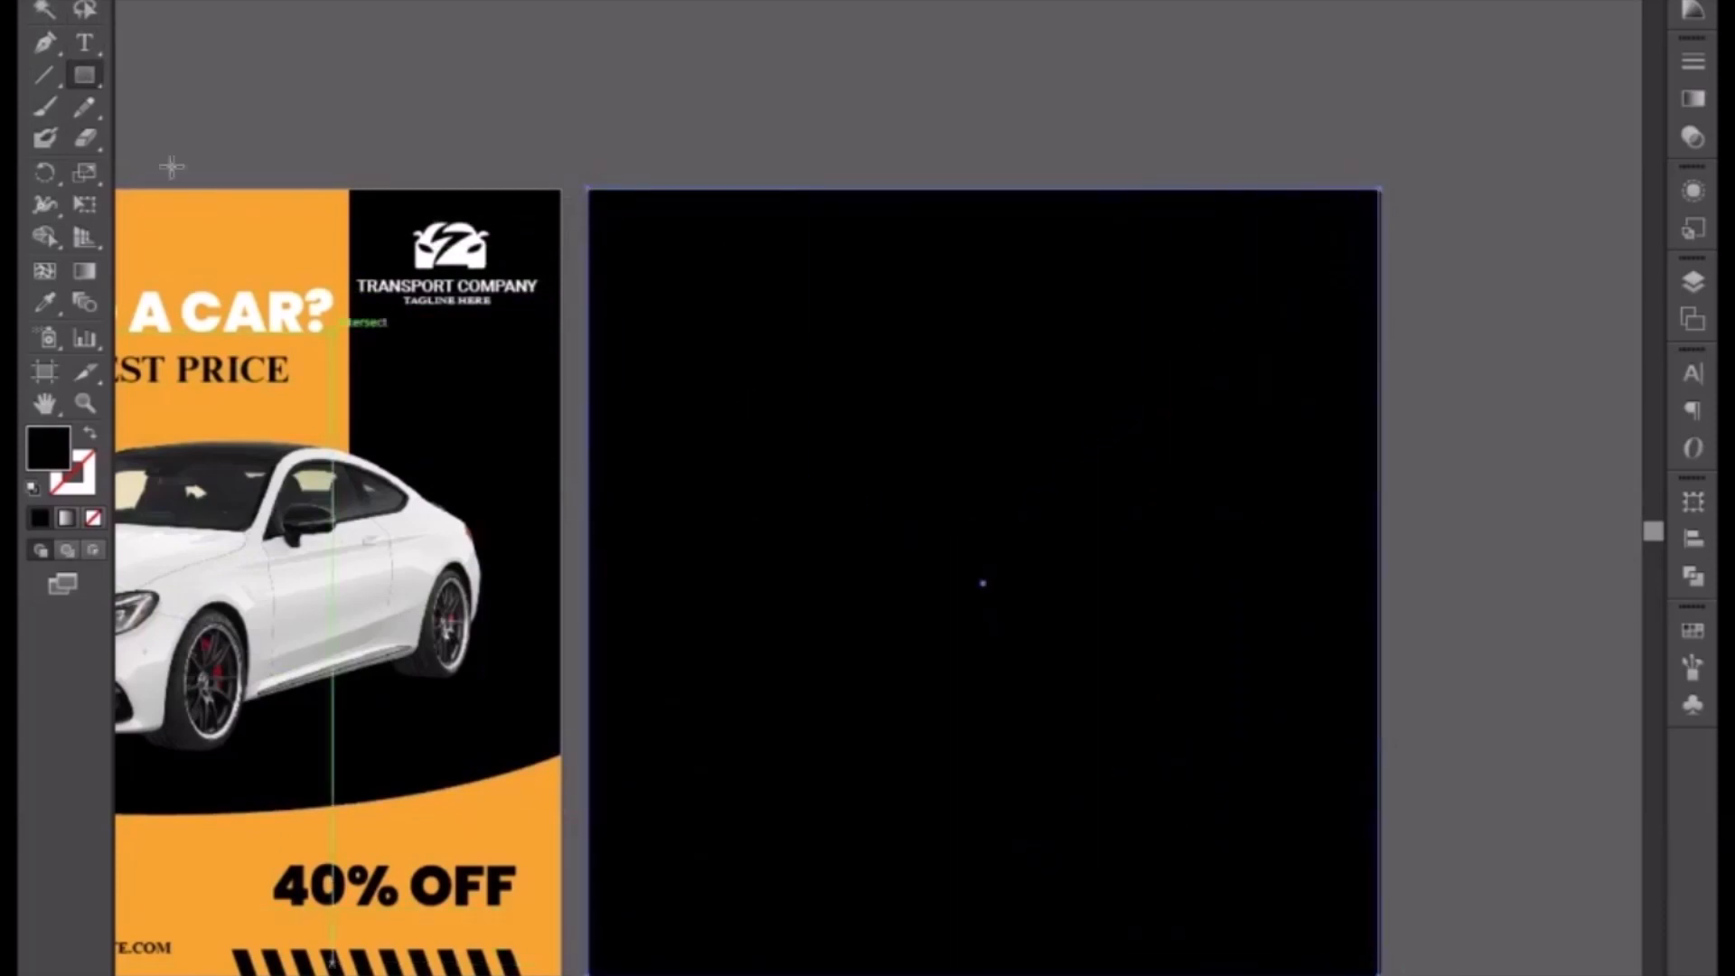
{"action": "key", "text": "v"}
{"action": "right_click", "coordinate": [875, 582]}
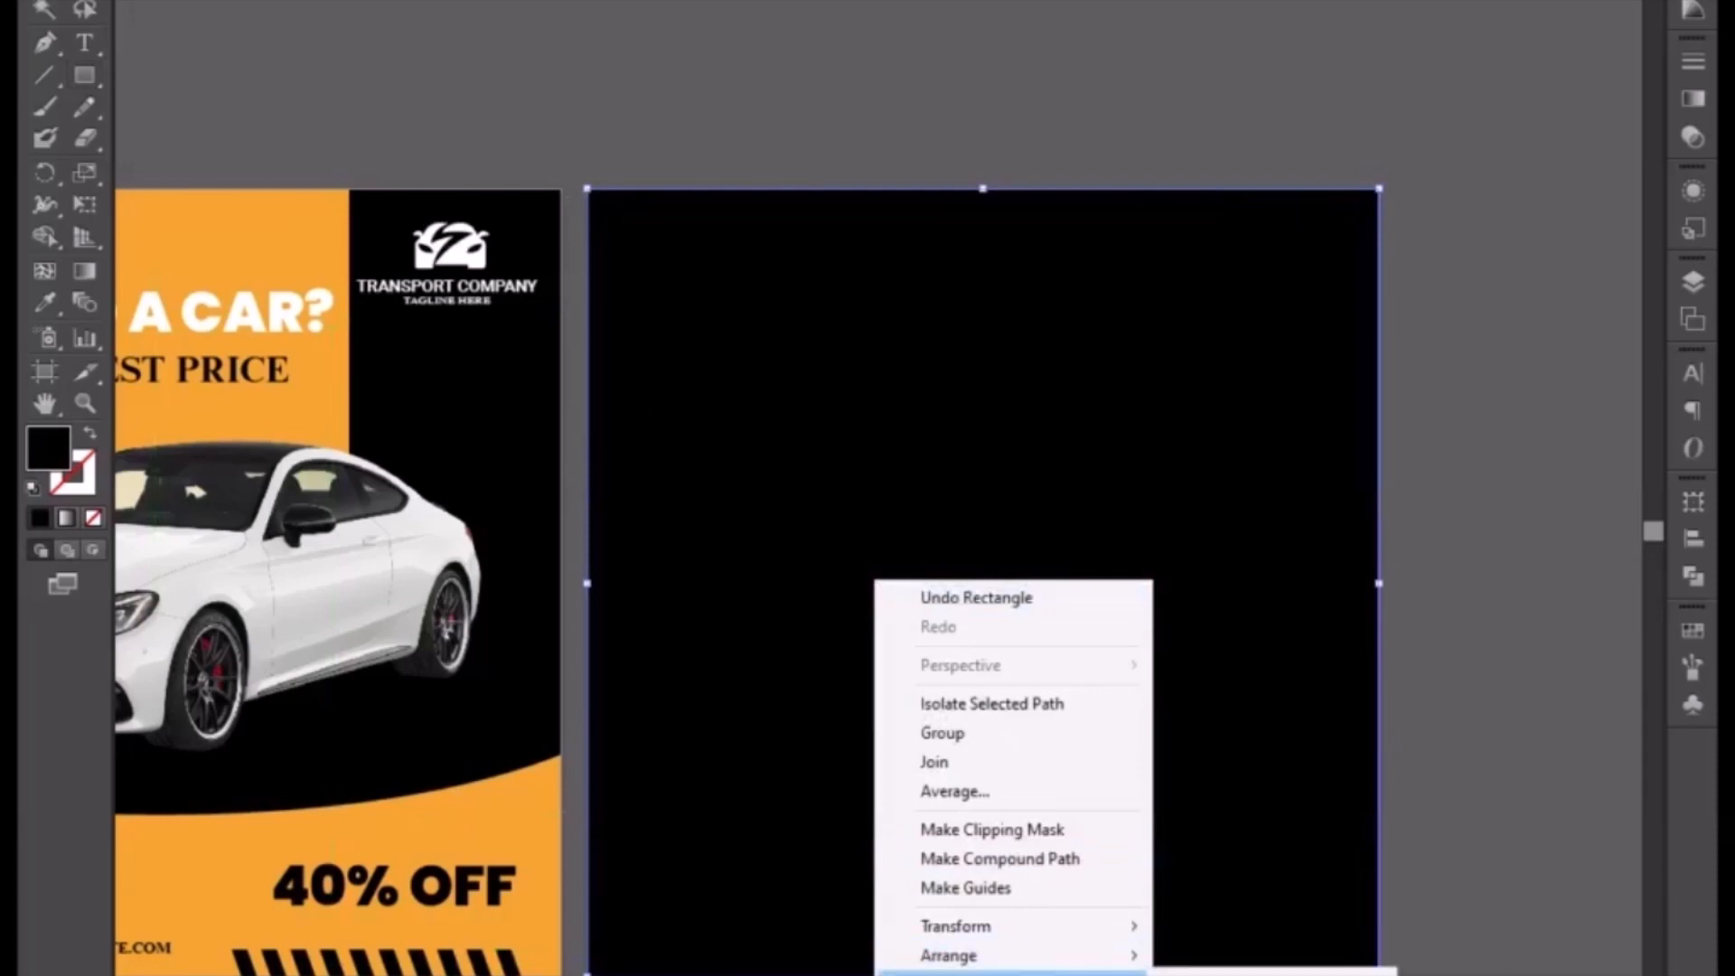
{"action": "mouse_move", "coordinate": [1022, 962]}
{"action": "left_click", "coordinate": [1233, 974]}
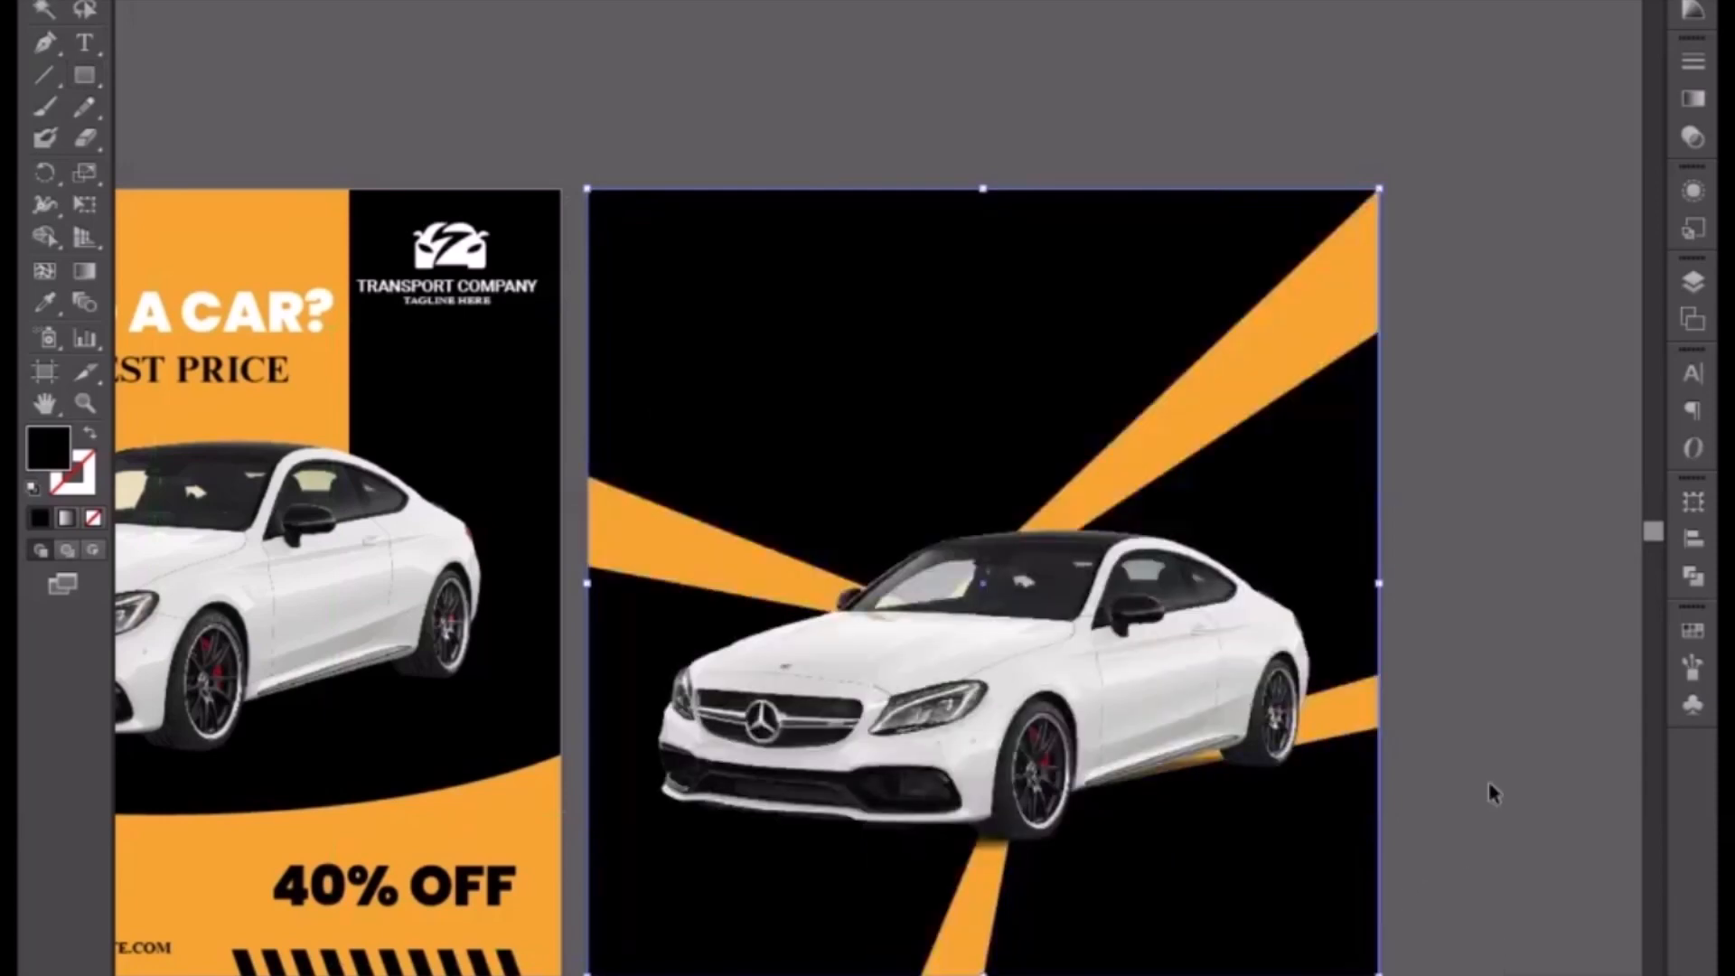
Step: Set the background rectangle's fill to dark gray 191919
{"action": "left_click", "coordinate": [468, 583]}
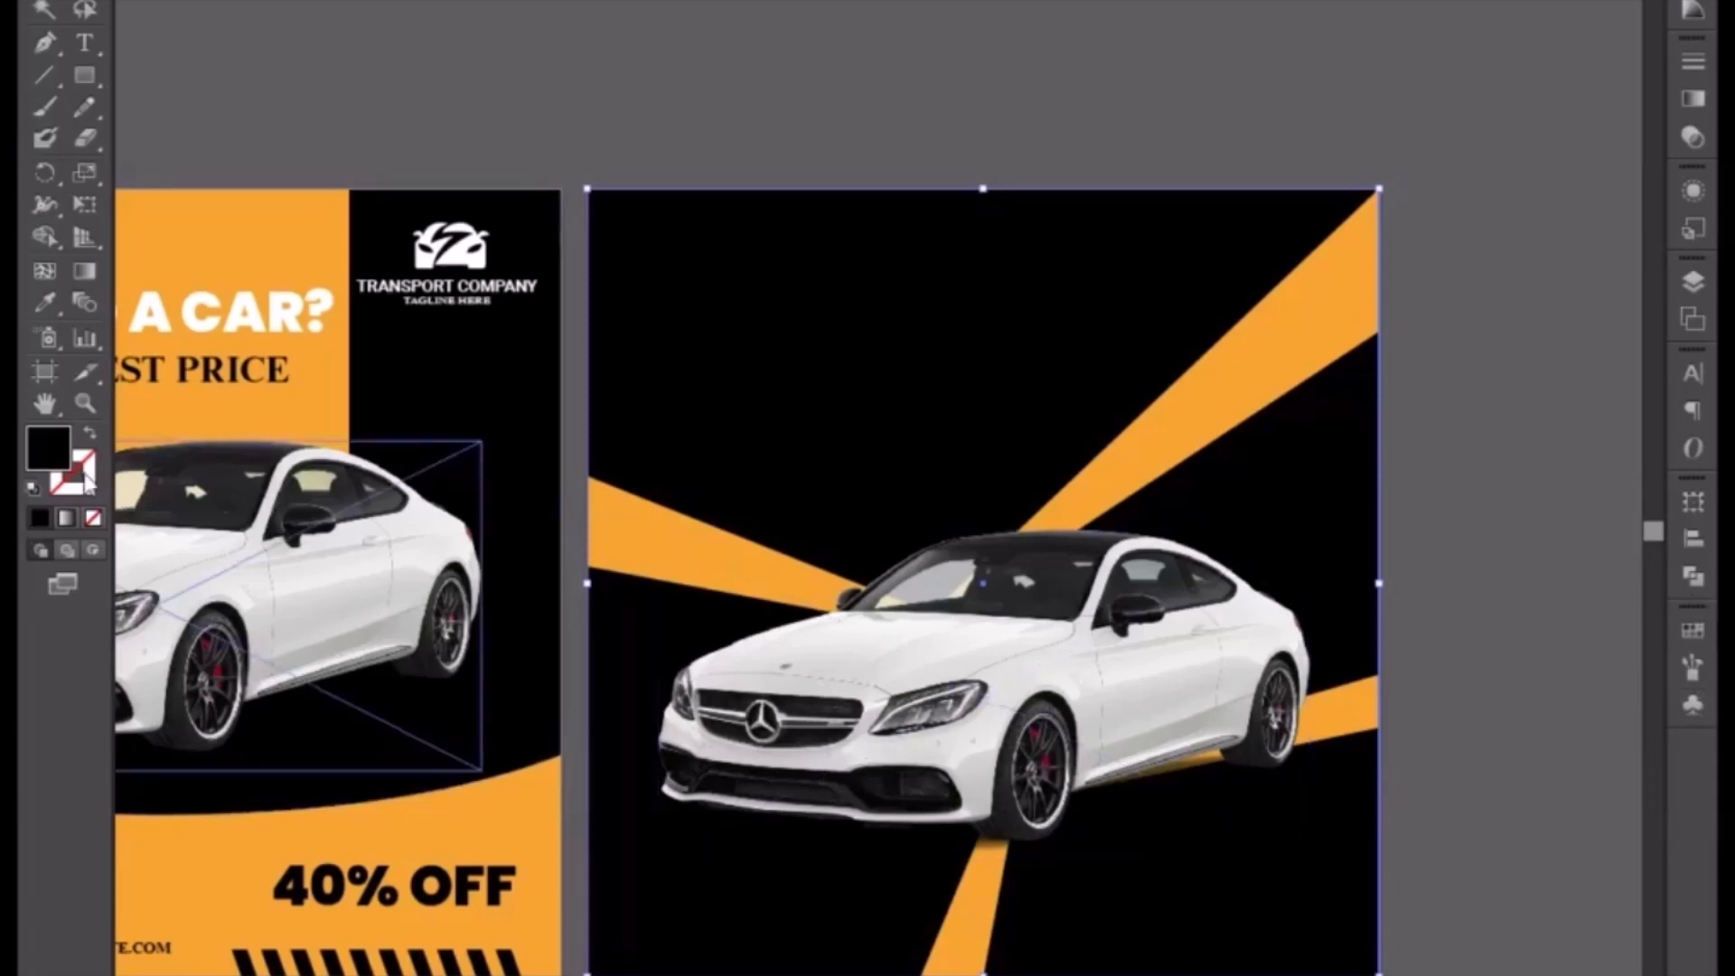
{"action": "double_click", "coordinate": [49, 448]}
{"action": "left_click", "coordinate": [512, 827]}
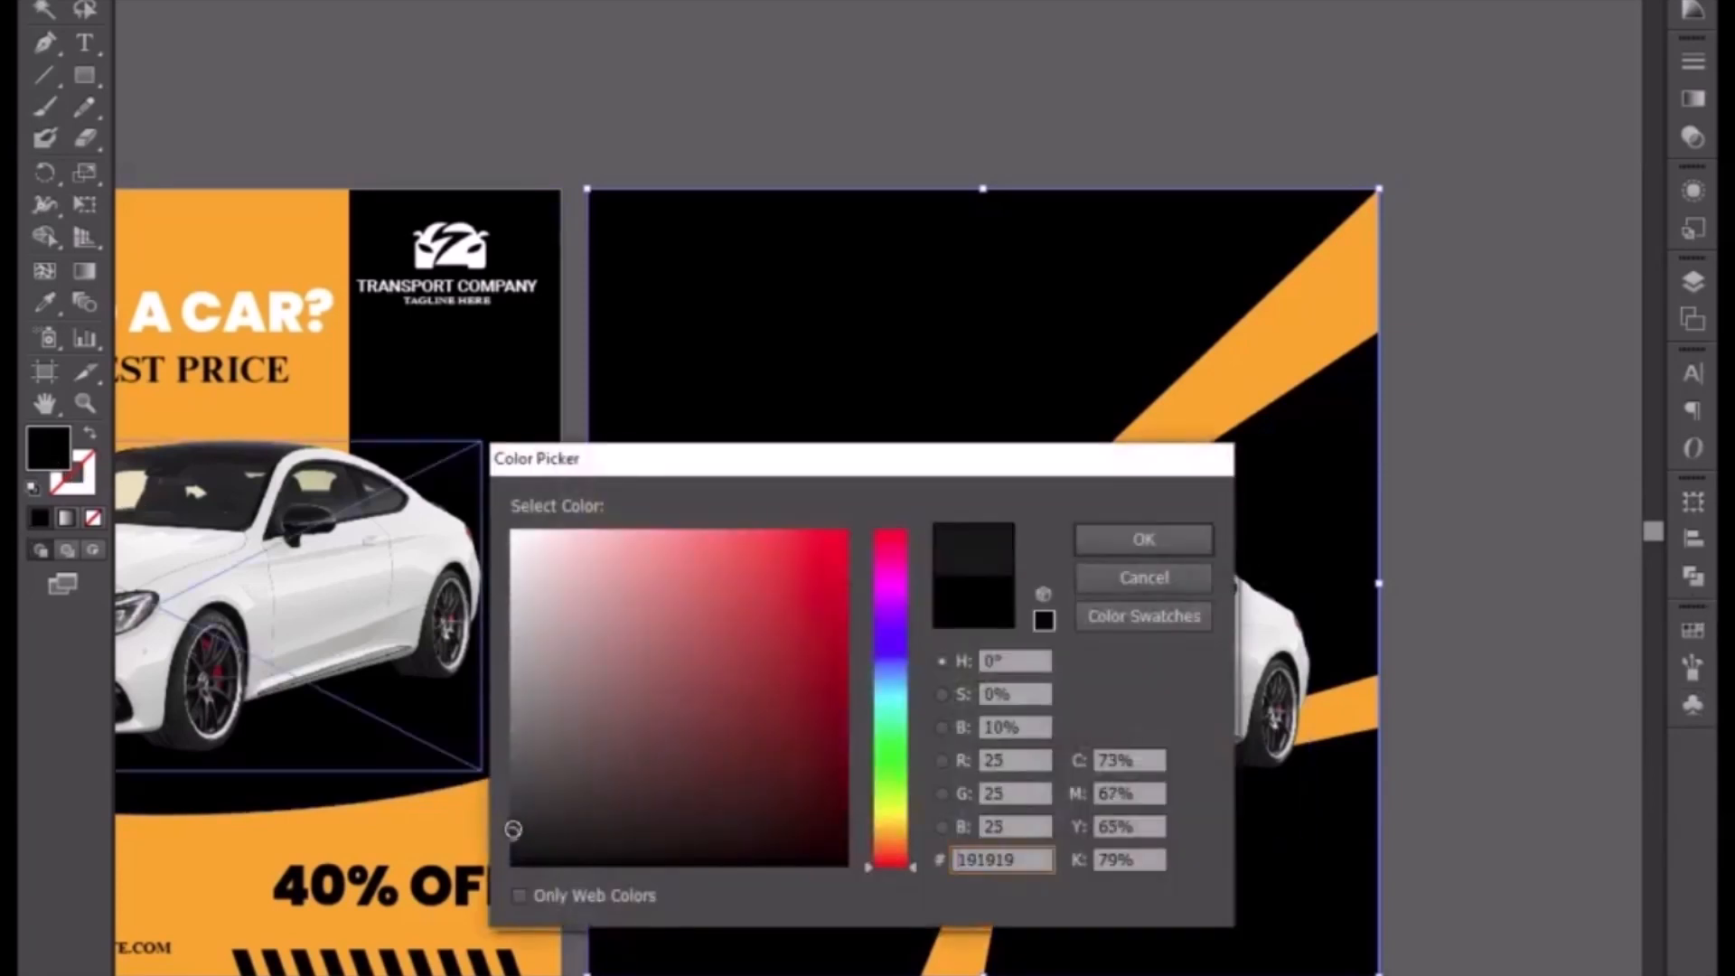
{"action": "left_click", "coordinate": [1109, 543]}
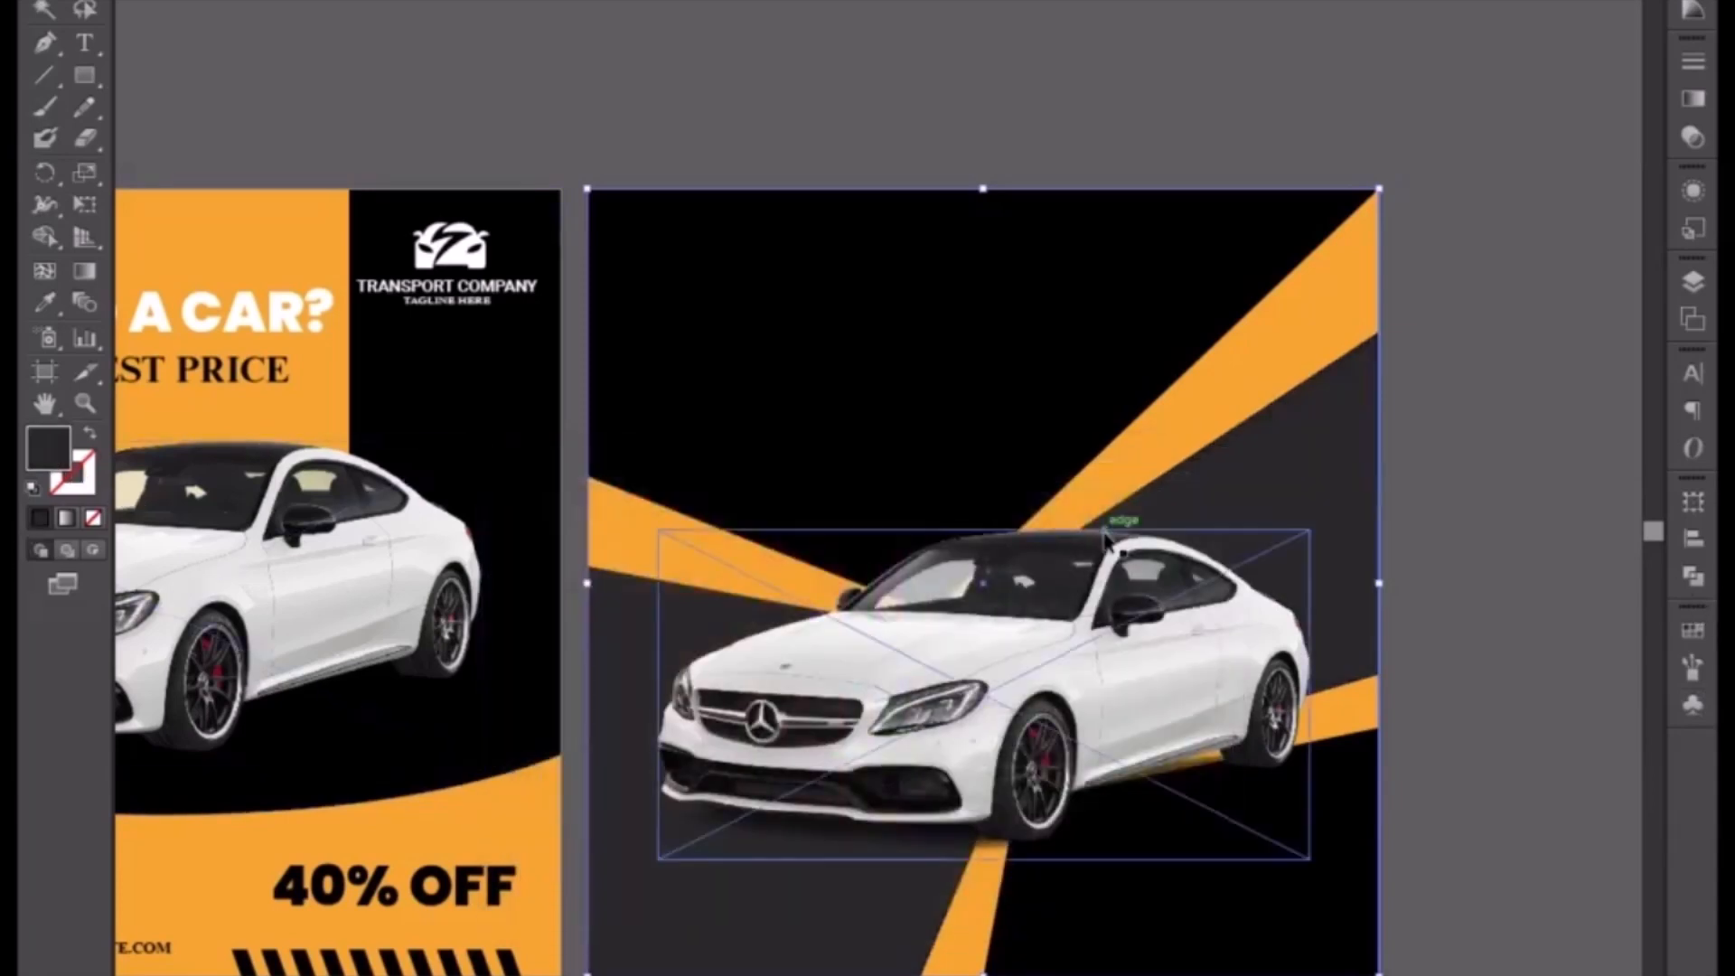
{"action": "left_click", "coordinate": [1594, 750]}
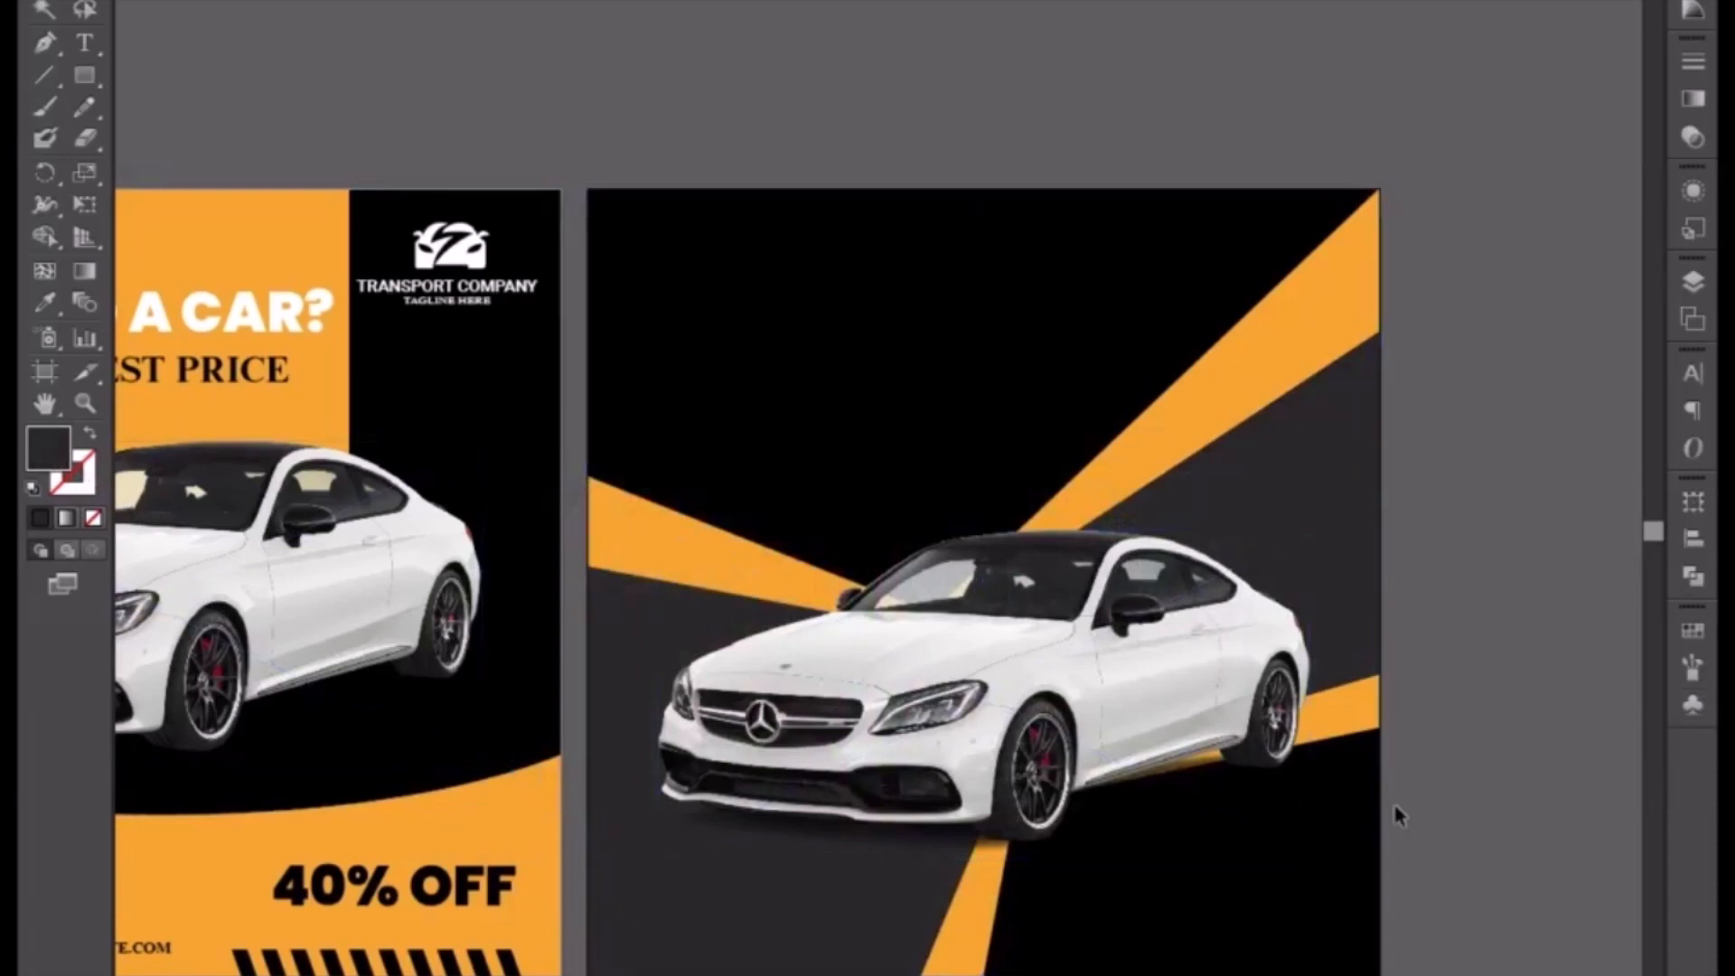
Step: Lock the car, then copy the Transport Company logo into the new flyer's upper-right corner and bring it to front
{"action": "left_click", "coordinate": [1173, 695]}
{"action": "key", "text": "ctrl+2"}
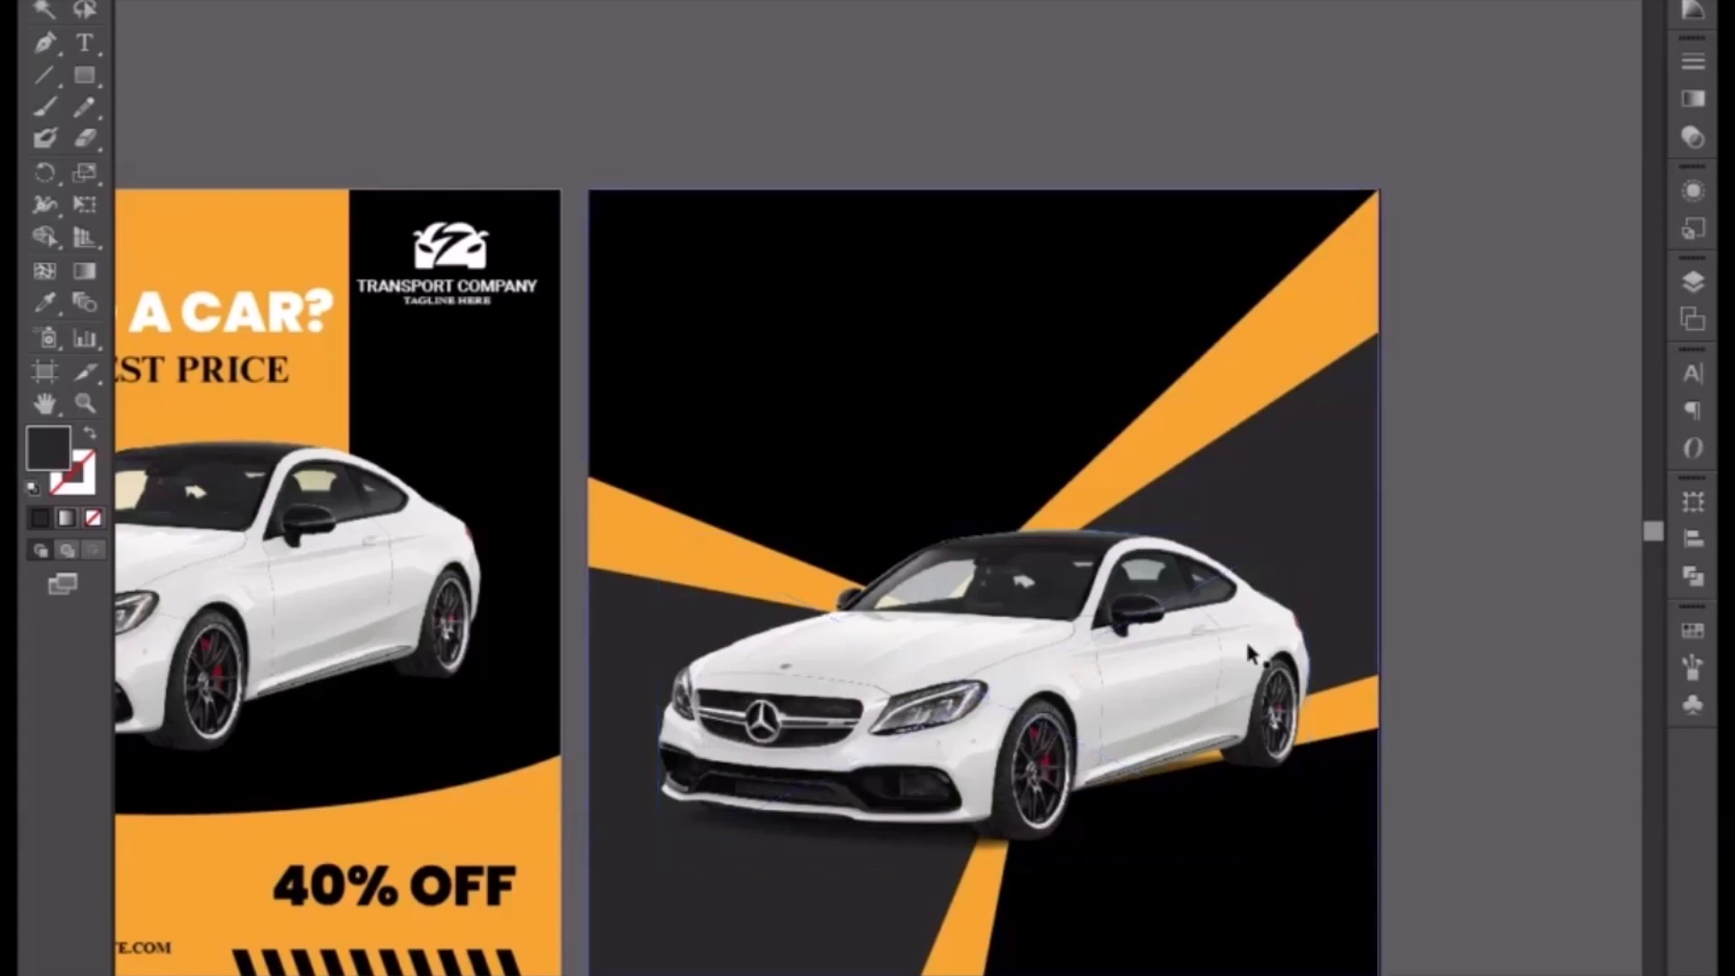
{"action": "left_click", "coordinate": [493, 298]}
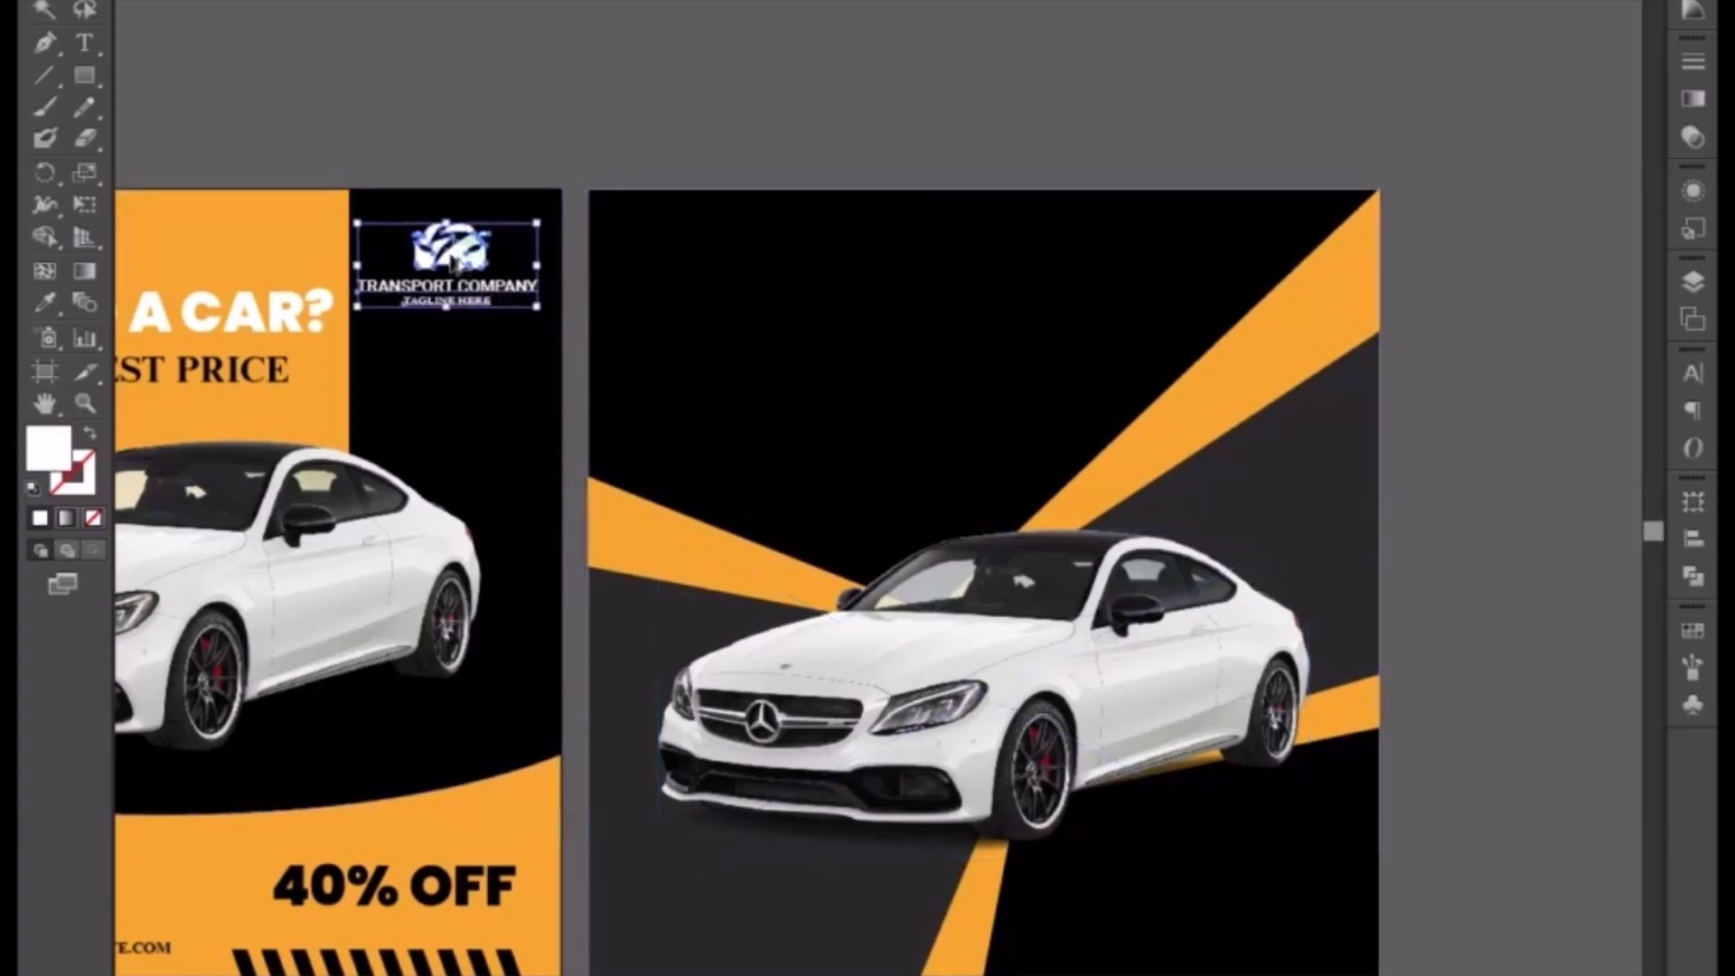
{"action": "left_click_drag", "start_coordinate": [456, 278], "coordinate": [1265, 280]}
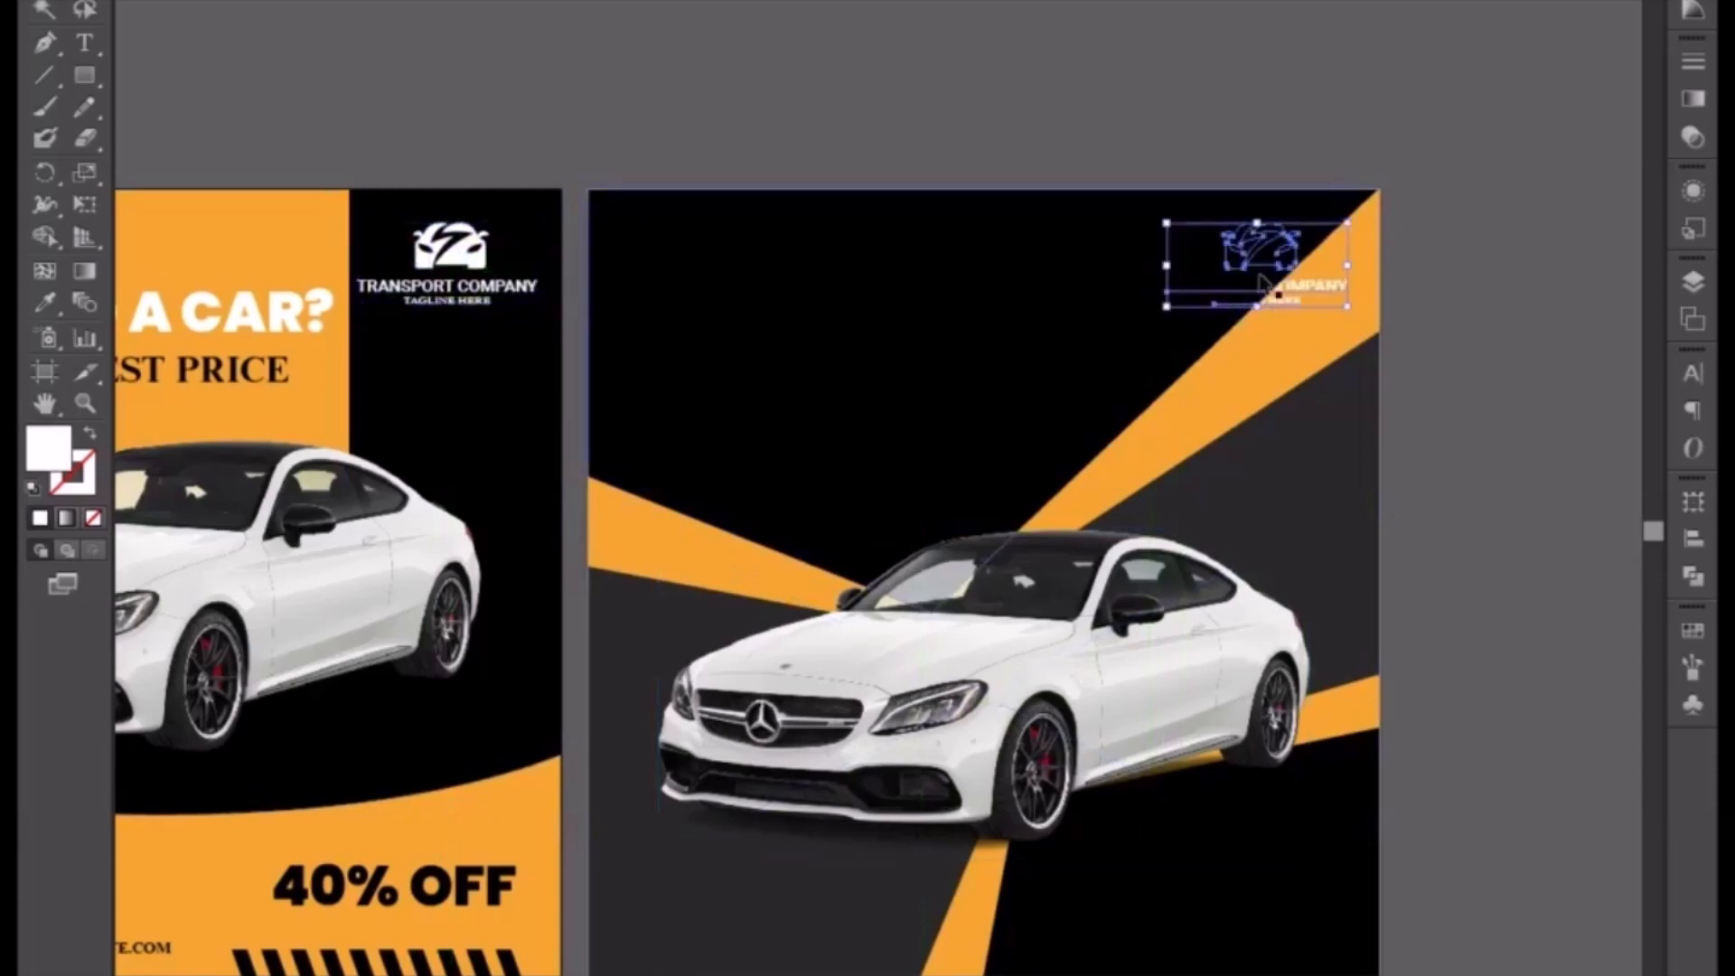
{"action": "right_click", "coordinate": [1258, 261]}
{"action": "mouse_move", "coordinate": [1307, 479]}
{"action": "left_click", "coordinate": [1164, 474]}
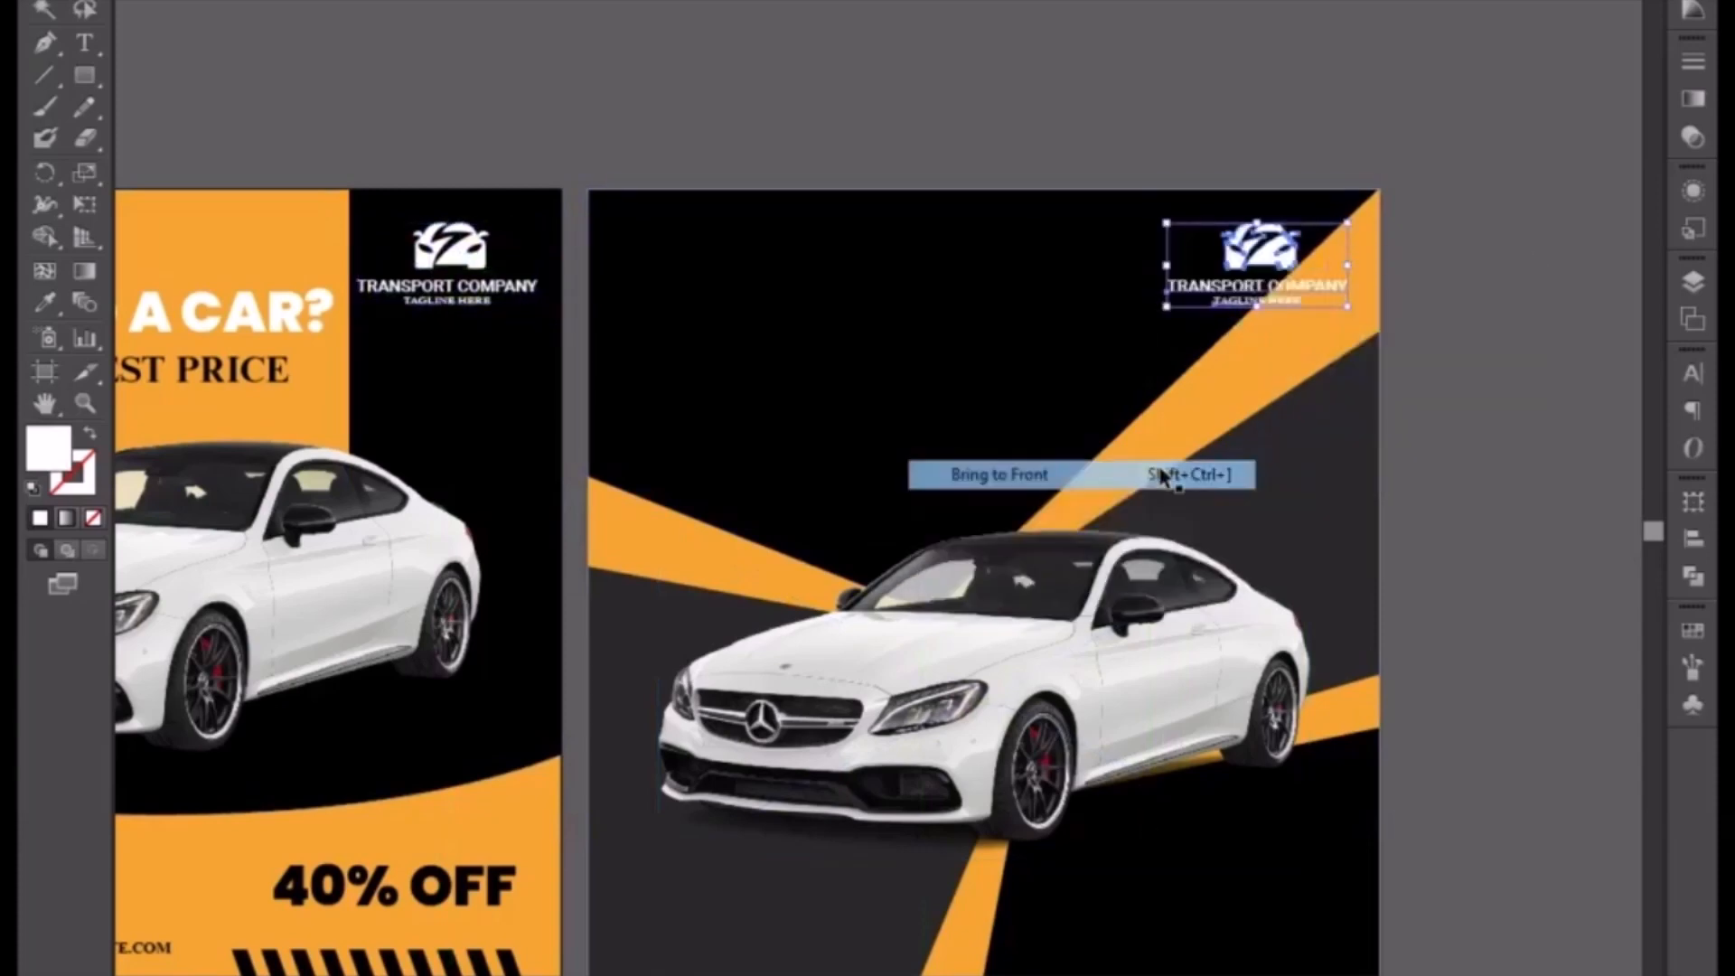
{"action": "key", "text": "Left"}
{"action": "key", "text": "Left"}
{"action": "key", "text": "Left"}
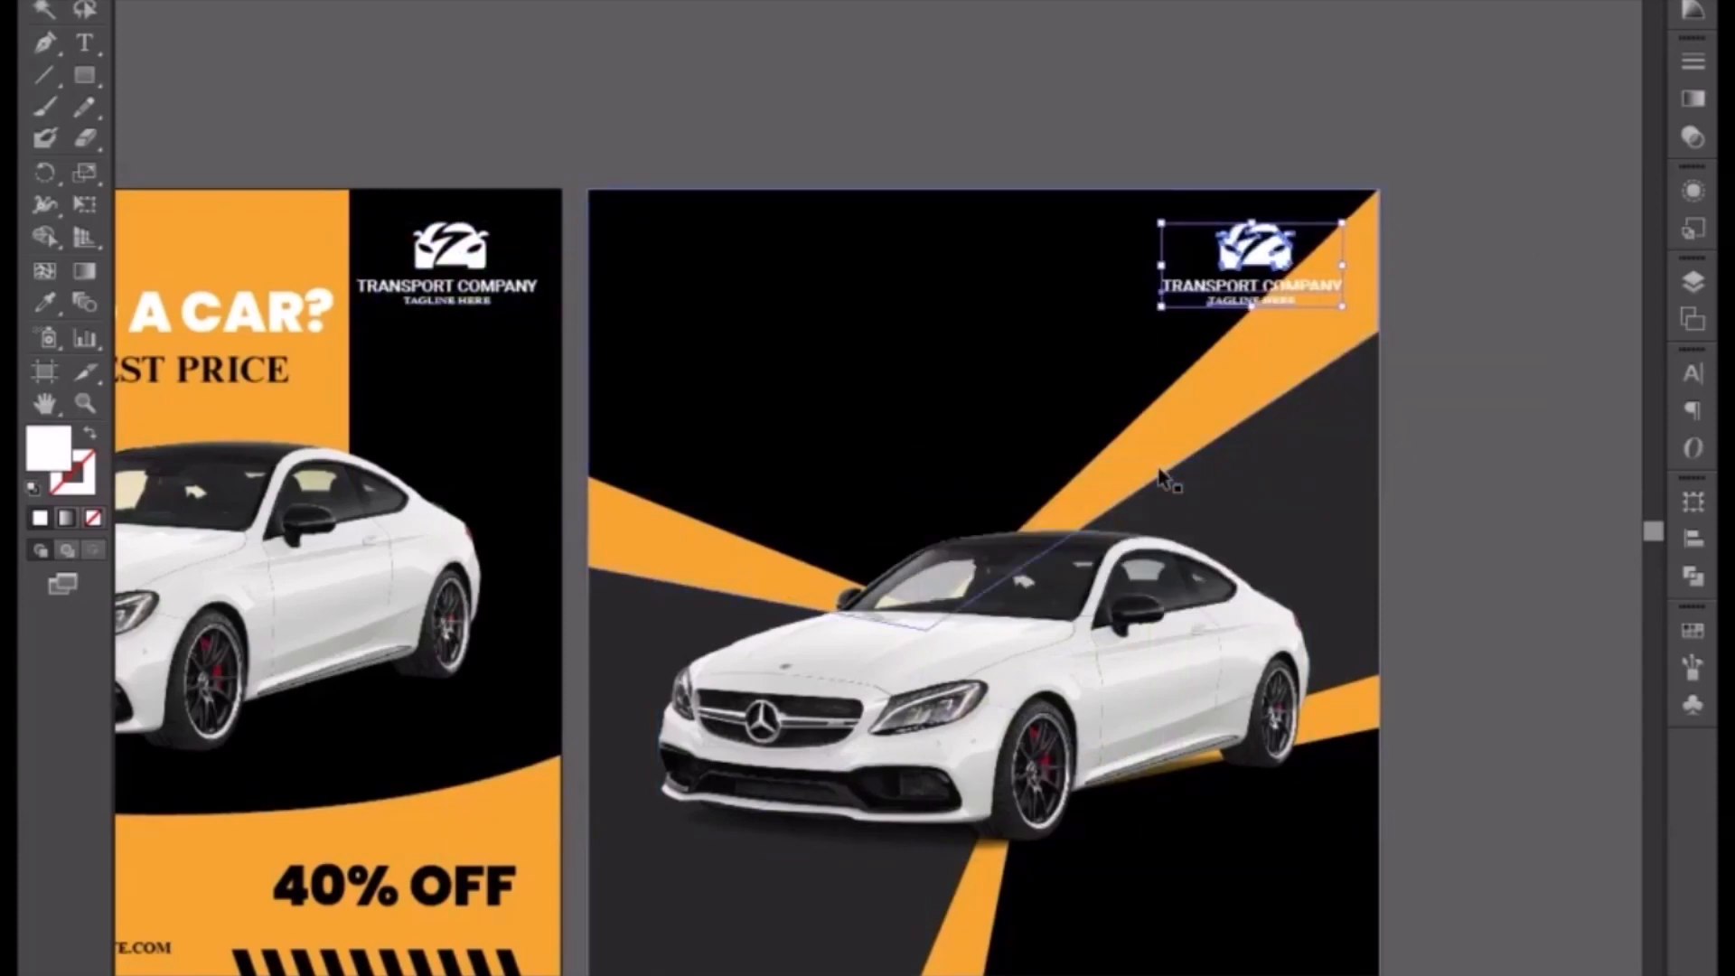
{"action": "left_click", "coordinate": [934, 82]}
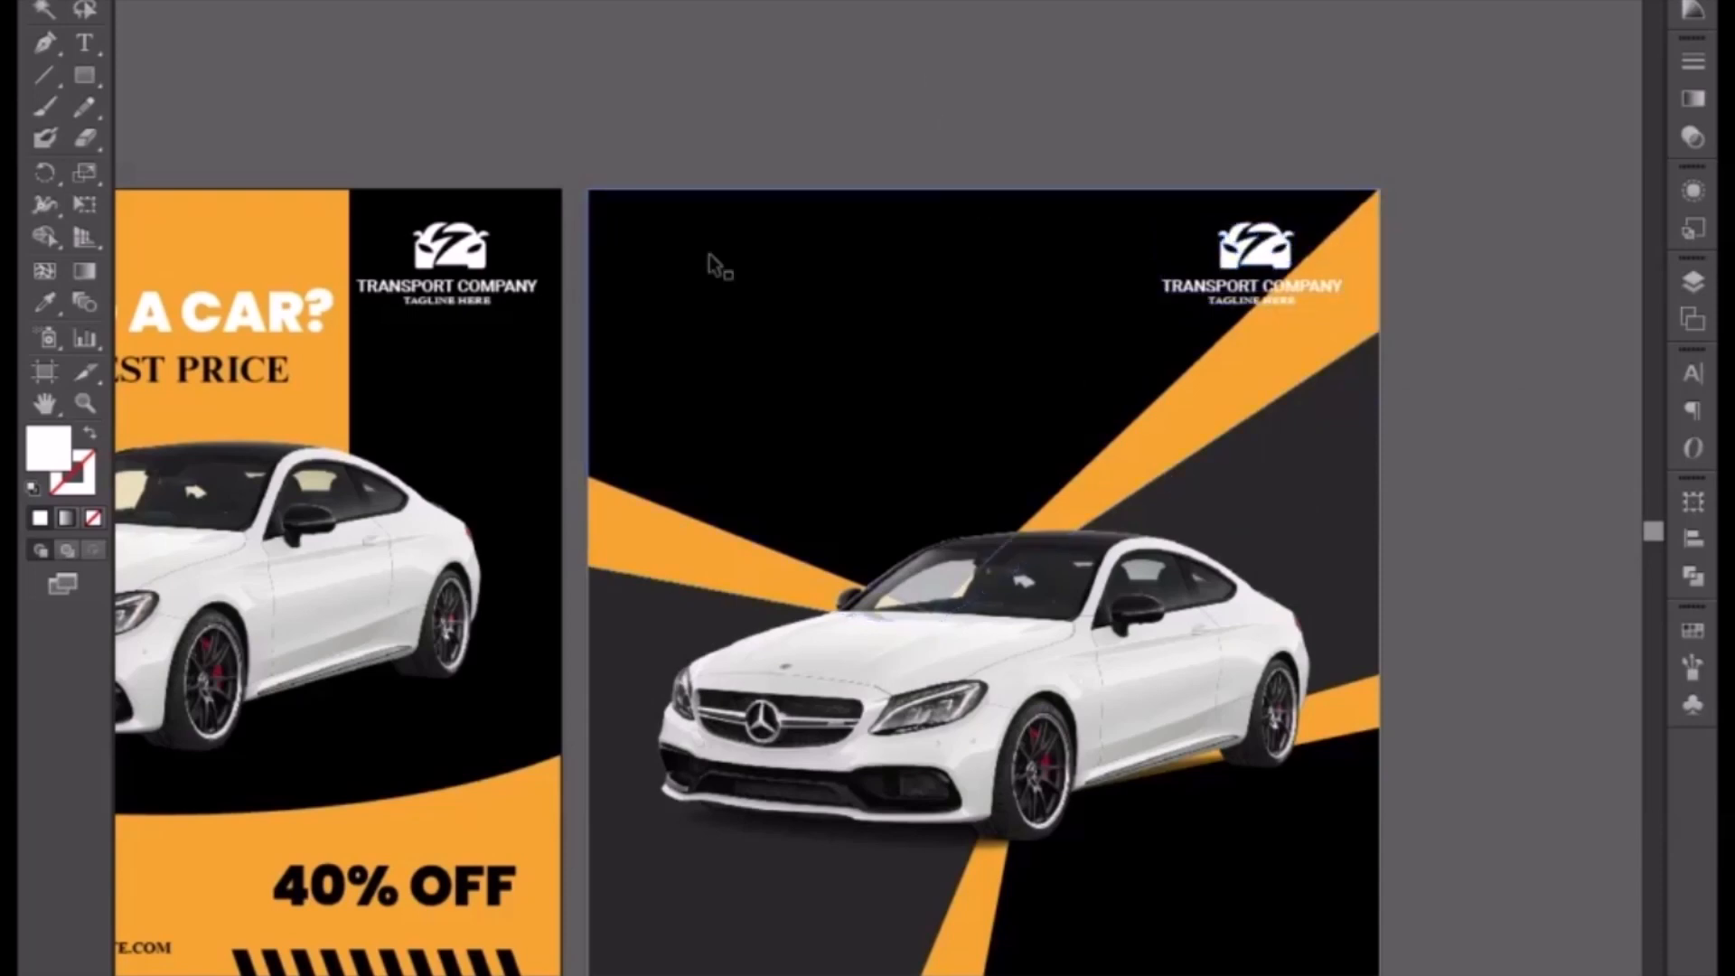
Step: Copy the NEED A CAR? headline and LOWEST PRICE text to the new flyer's upper left and bring them to front
{"action": "left_click_drag", "start_coordinate": [458, 142], "coordinate": [965, 171]}
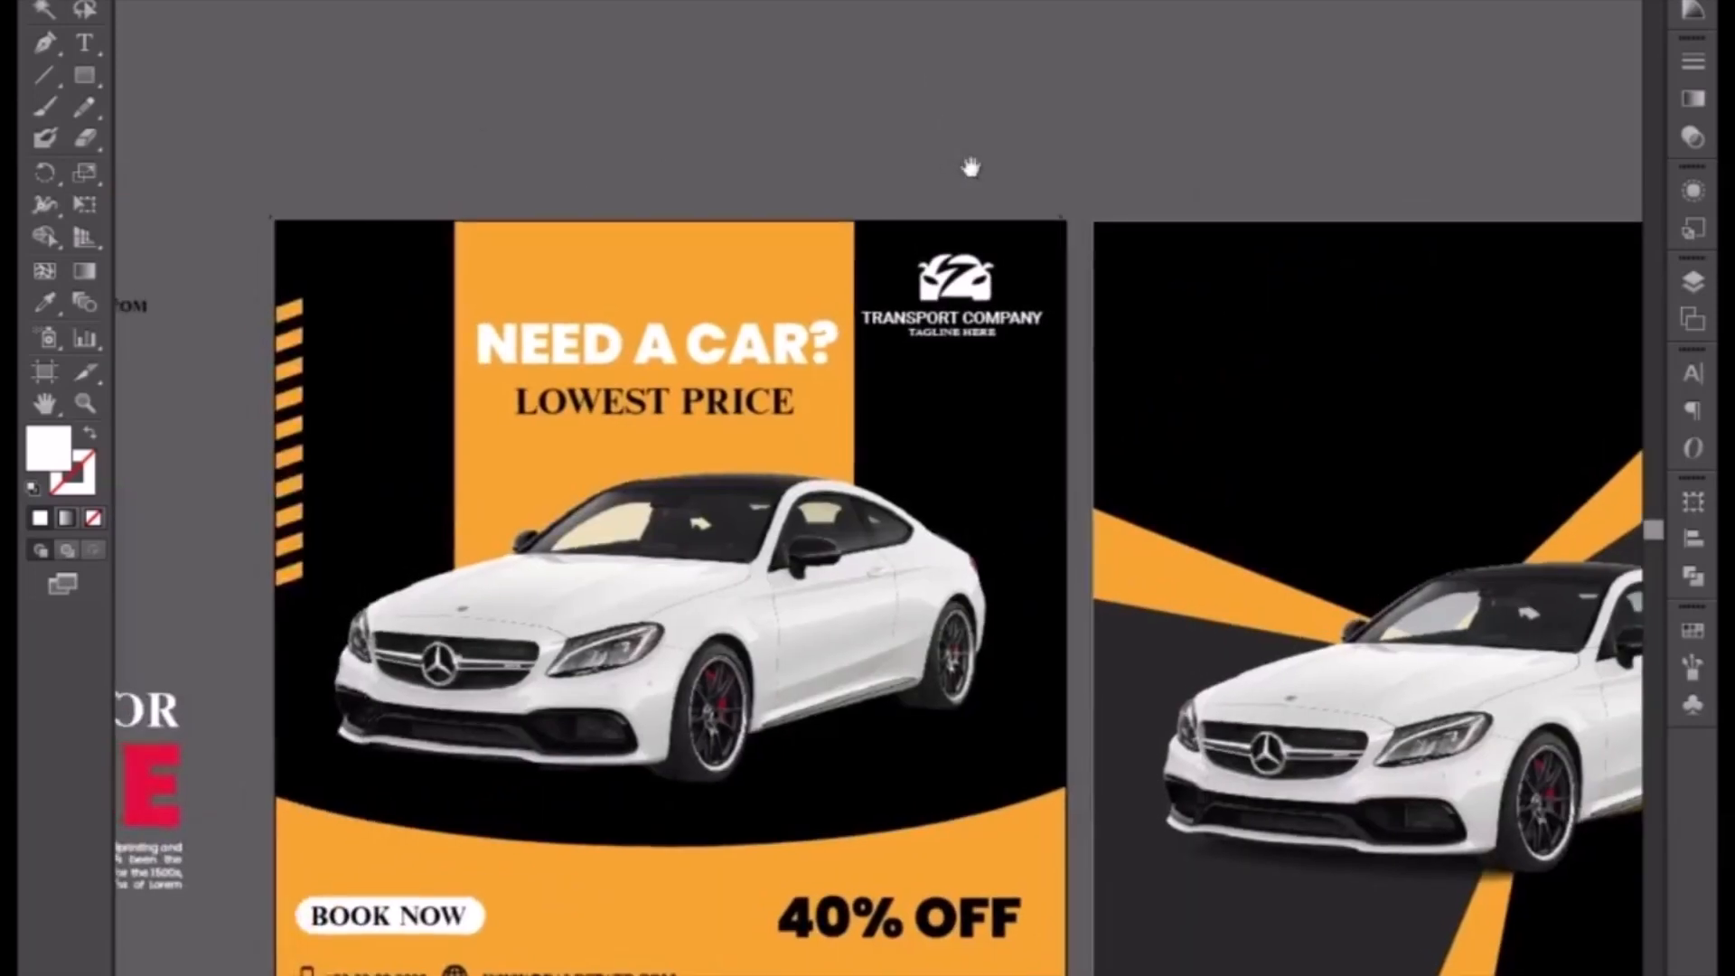
{"action": "left_click", "coordinate": [692, 365]}
{"action": "left_click_drag", "start_coordinate": [696, 409], "coordinate": [1279, 369]}
{"action": "left_click", "coordinate": [647, 472], "text": "shift"}
{"action": "left_click_drag", "start_coordinate": [1288, 390], "coordinate": [1288, 391]}
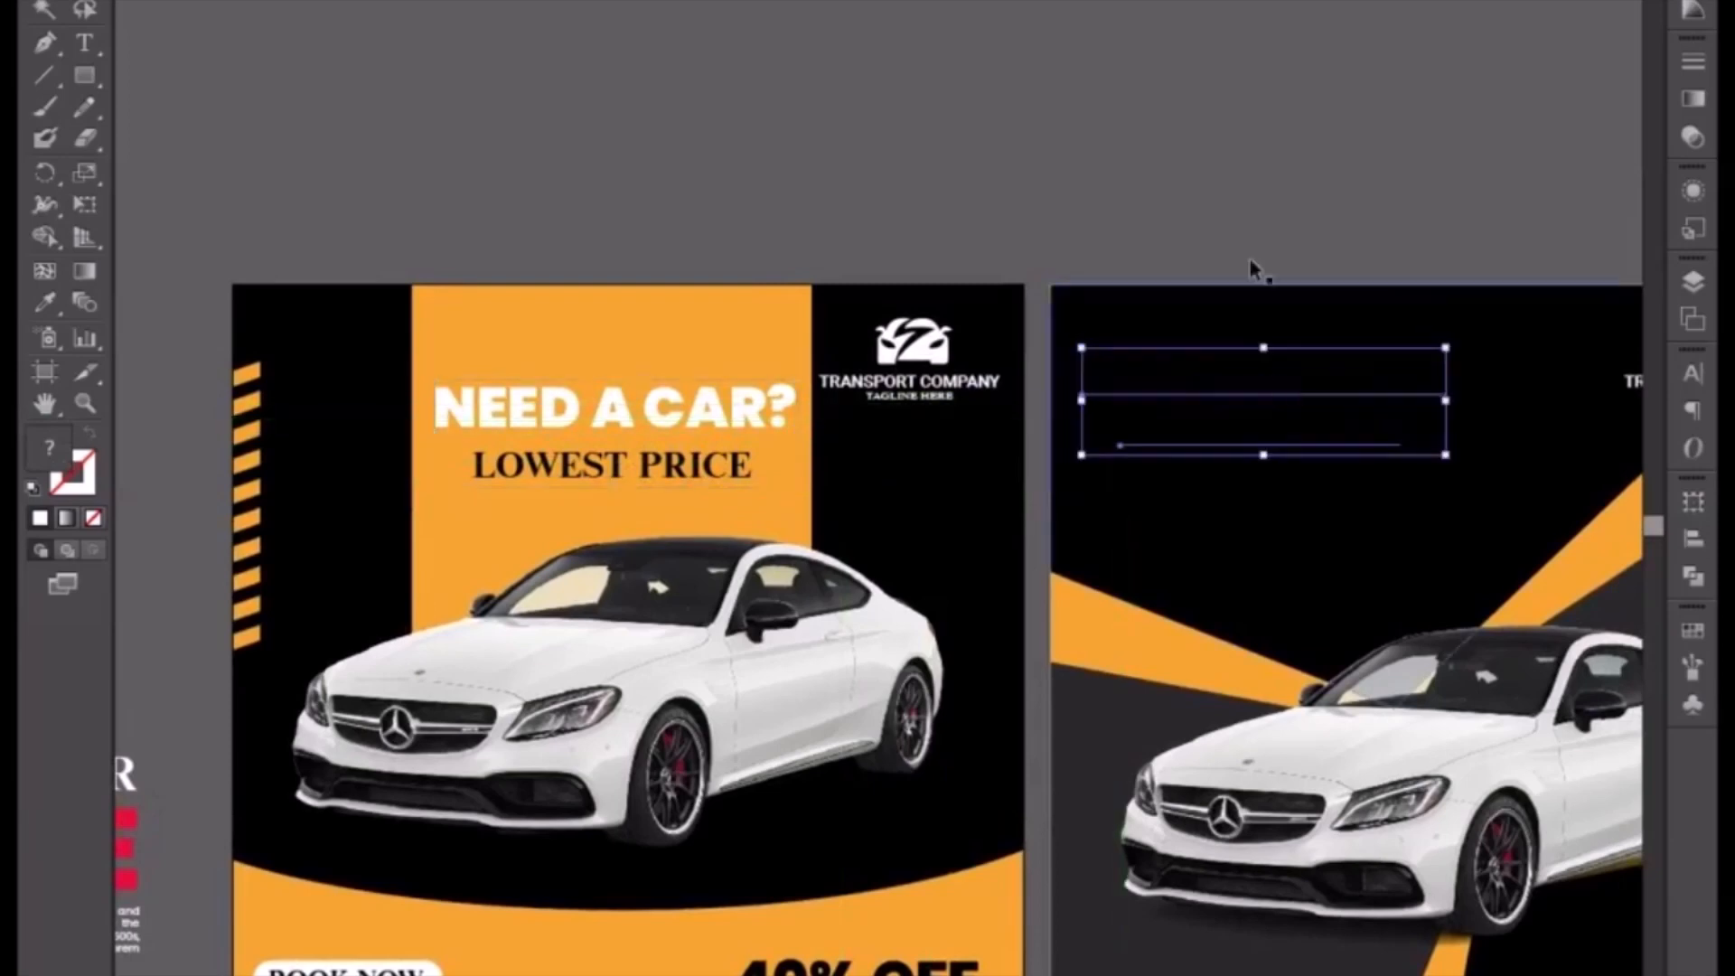
{"action": "right_click", "coordinate": [1217, 395]}
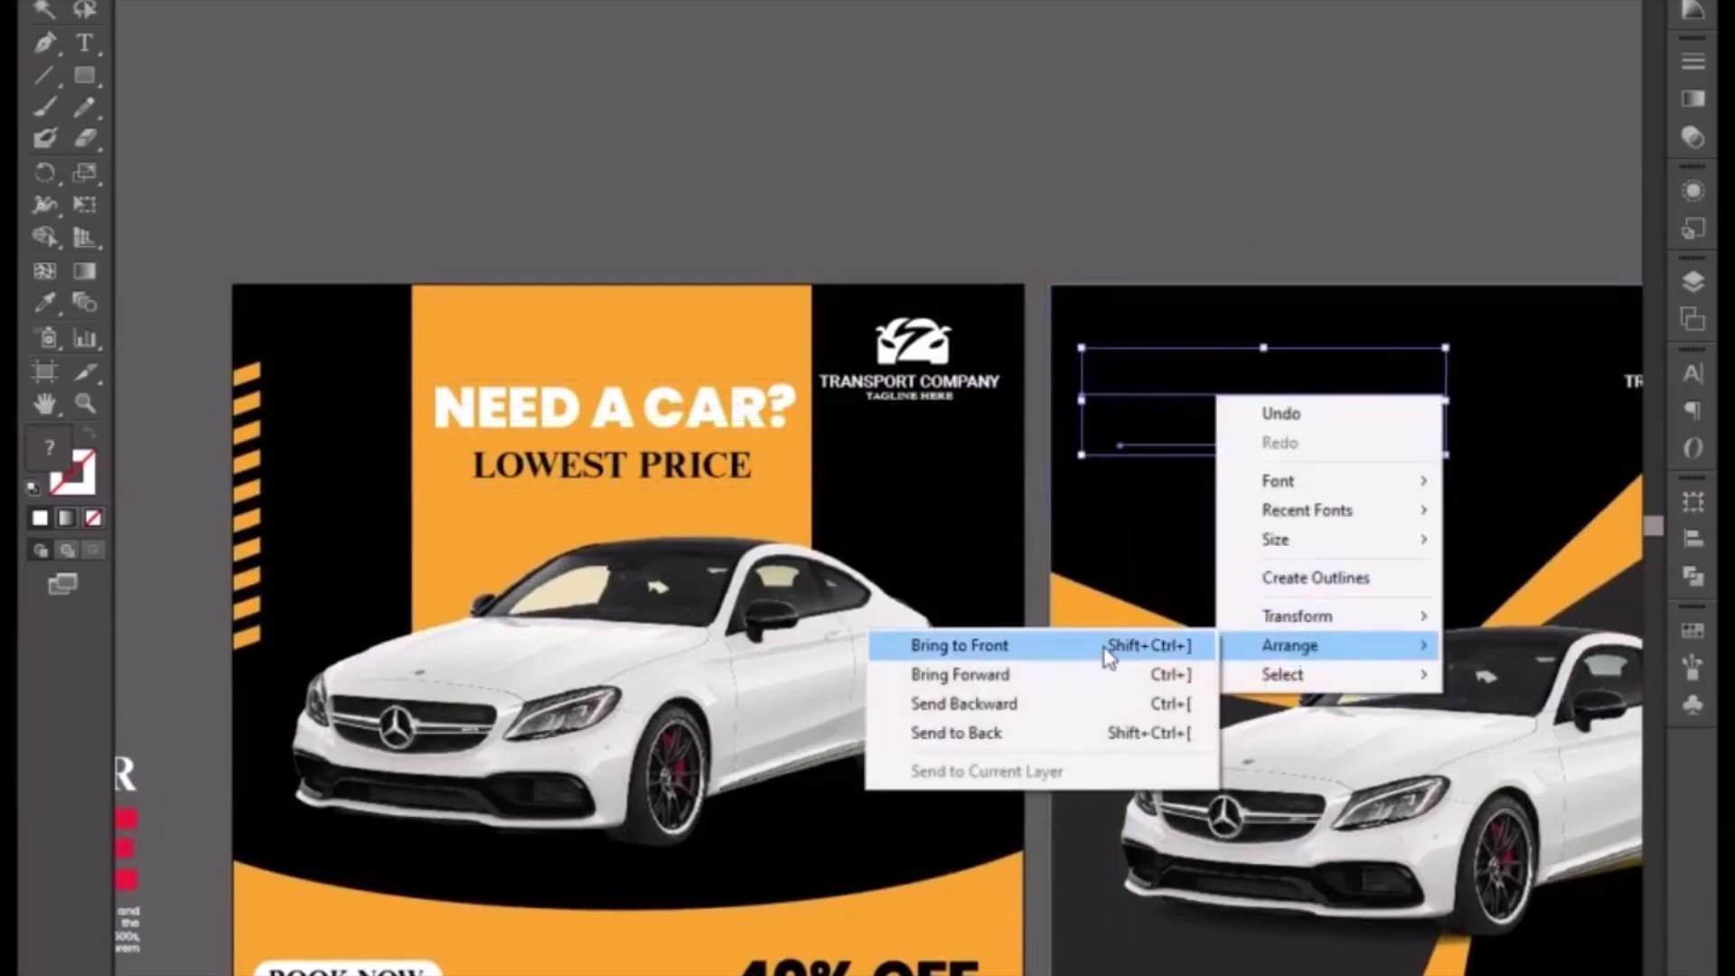
{"action": "left_click", "coordinate": [1100, 643]}
{"action": "scroll", "coordinate": [1084, 600], "scroll_direction": "right", "scroll_amount": 3}
{"action": "left_click", "coordinate": [1005, 348]}
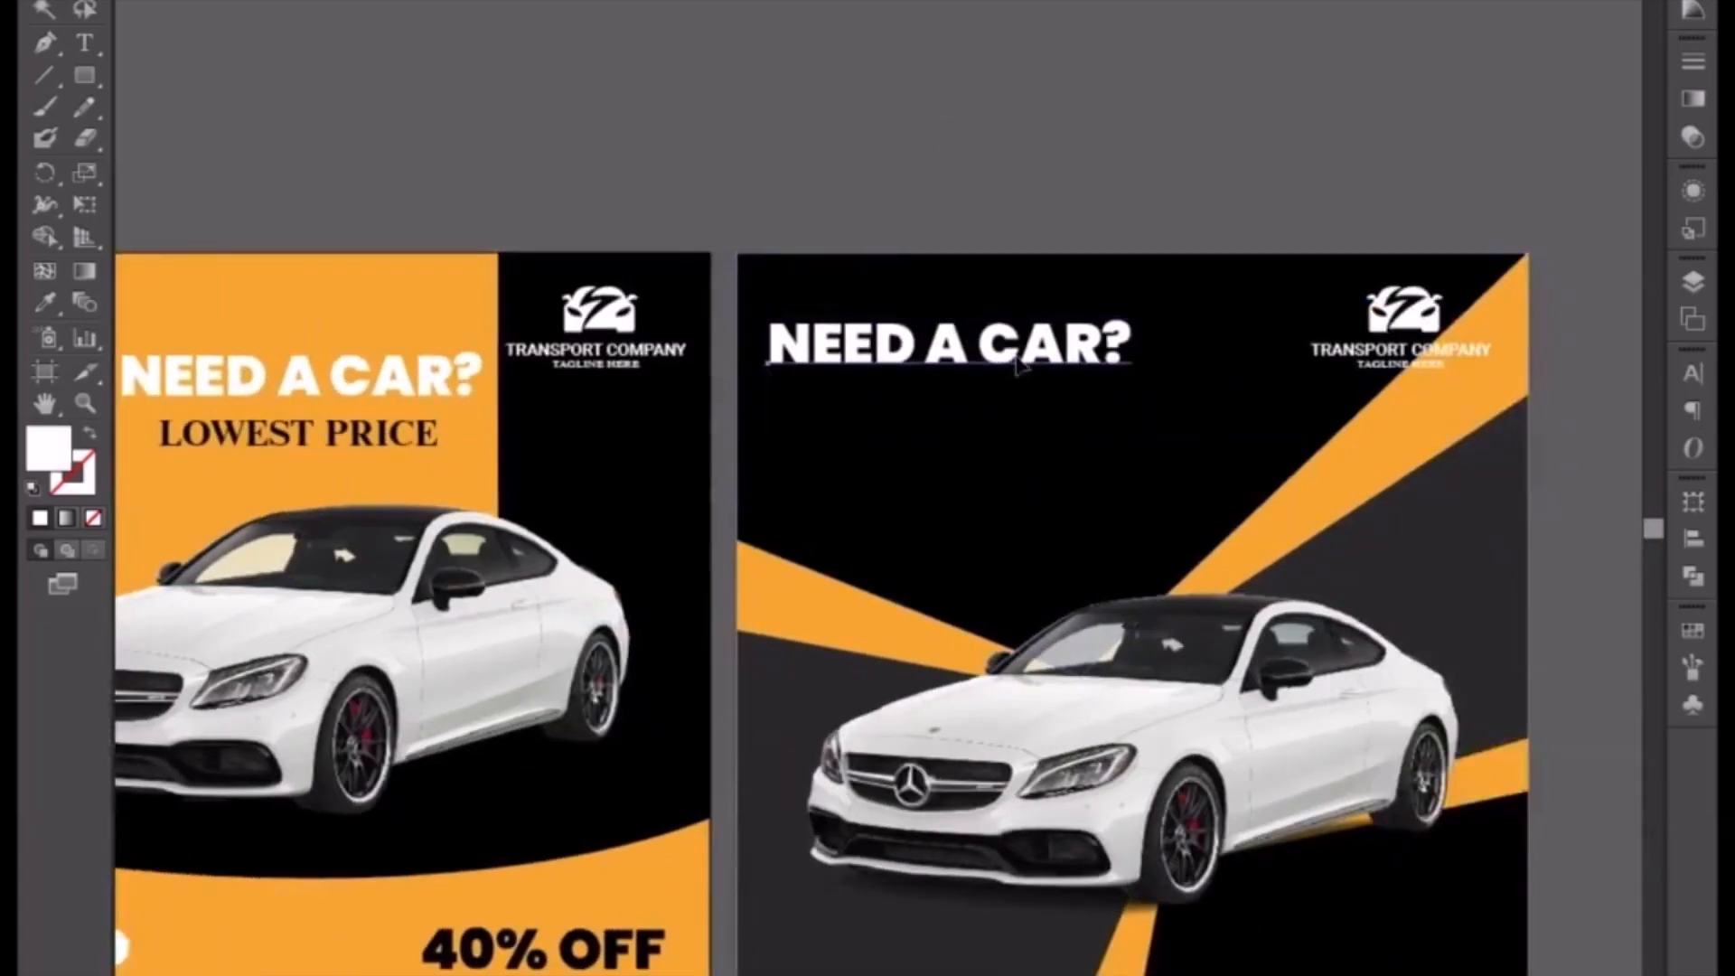
Step: Color the copied LOWEST PRICE text white
{"action": "left_click", "coordinate": [1027, 414]}
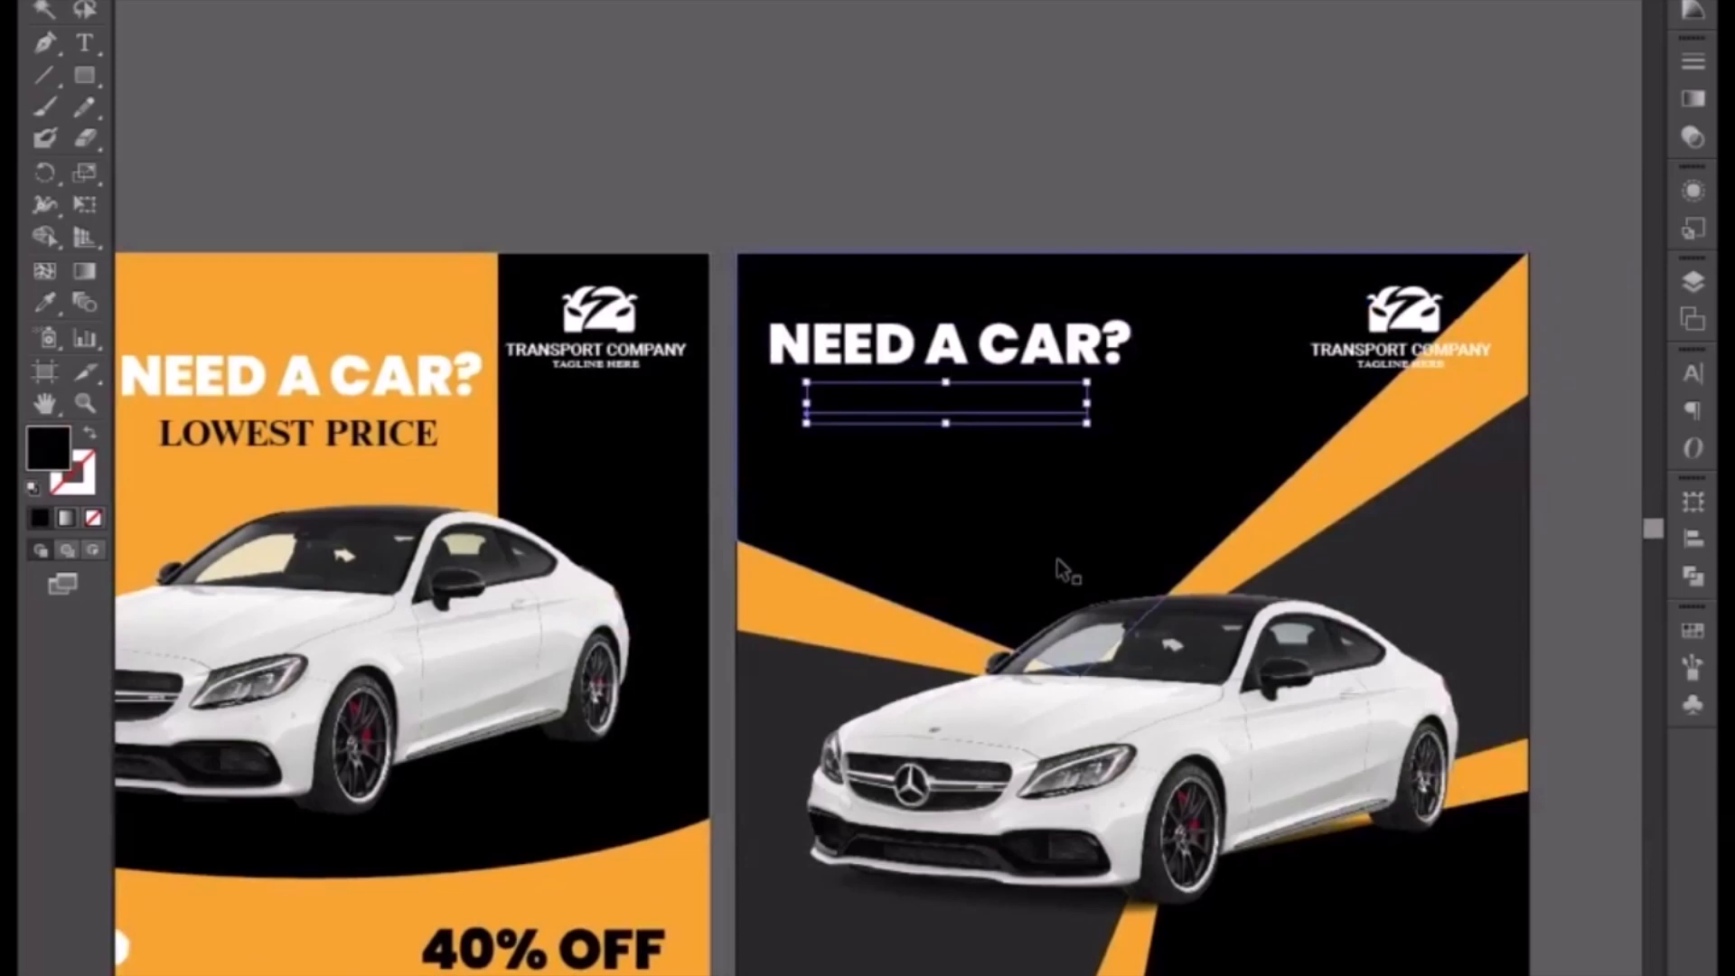
{"action": "left_click", "coordinate": [1695, 69]}
{"action": "left_click", "coordinate": [1692, 1]}
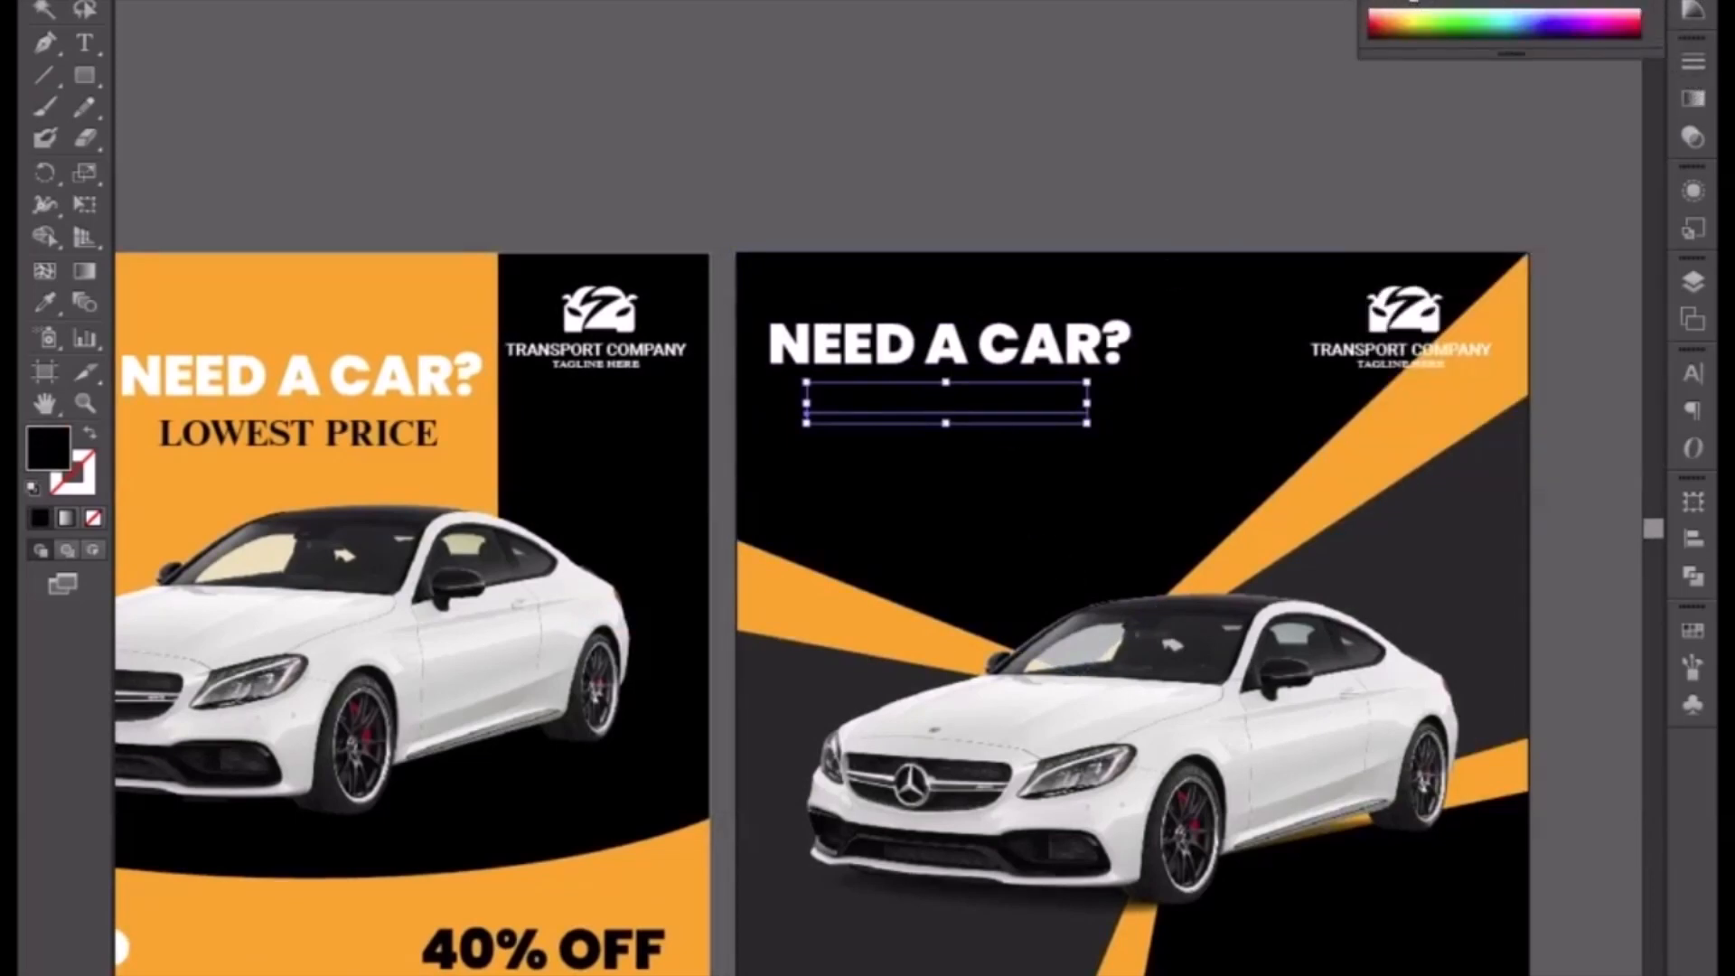
{"action": "left_click", "coordinate": [1385, 2]}
{"action": "left_click_drag", "start_coordinate": [904, 411], "coordinate": [866, 414]}
Step: Enlarge the NEED A CAR? headline and scale the LOWEST PRICE text down beneath it
{"action": "left_click", "coordinate": [1074, 360]}
{"action": "left_click_drag", "start_coordinate": [1135, 327], "coordinate": [1236, 326]}
{"action": "left_click_drag", "start_coordinate": [1229, 399], "coordinate": [1248, 413]}
{"action": "left_click", "coordinate": [923, 417]}
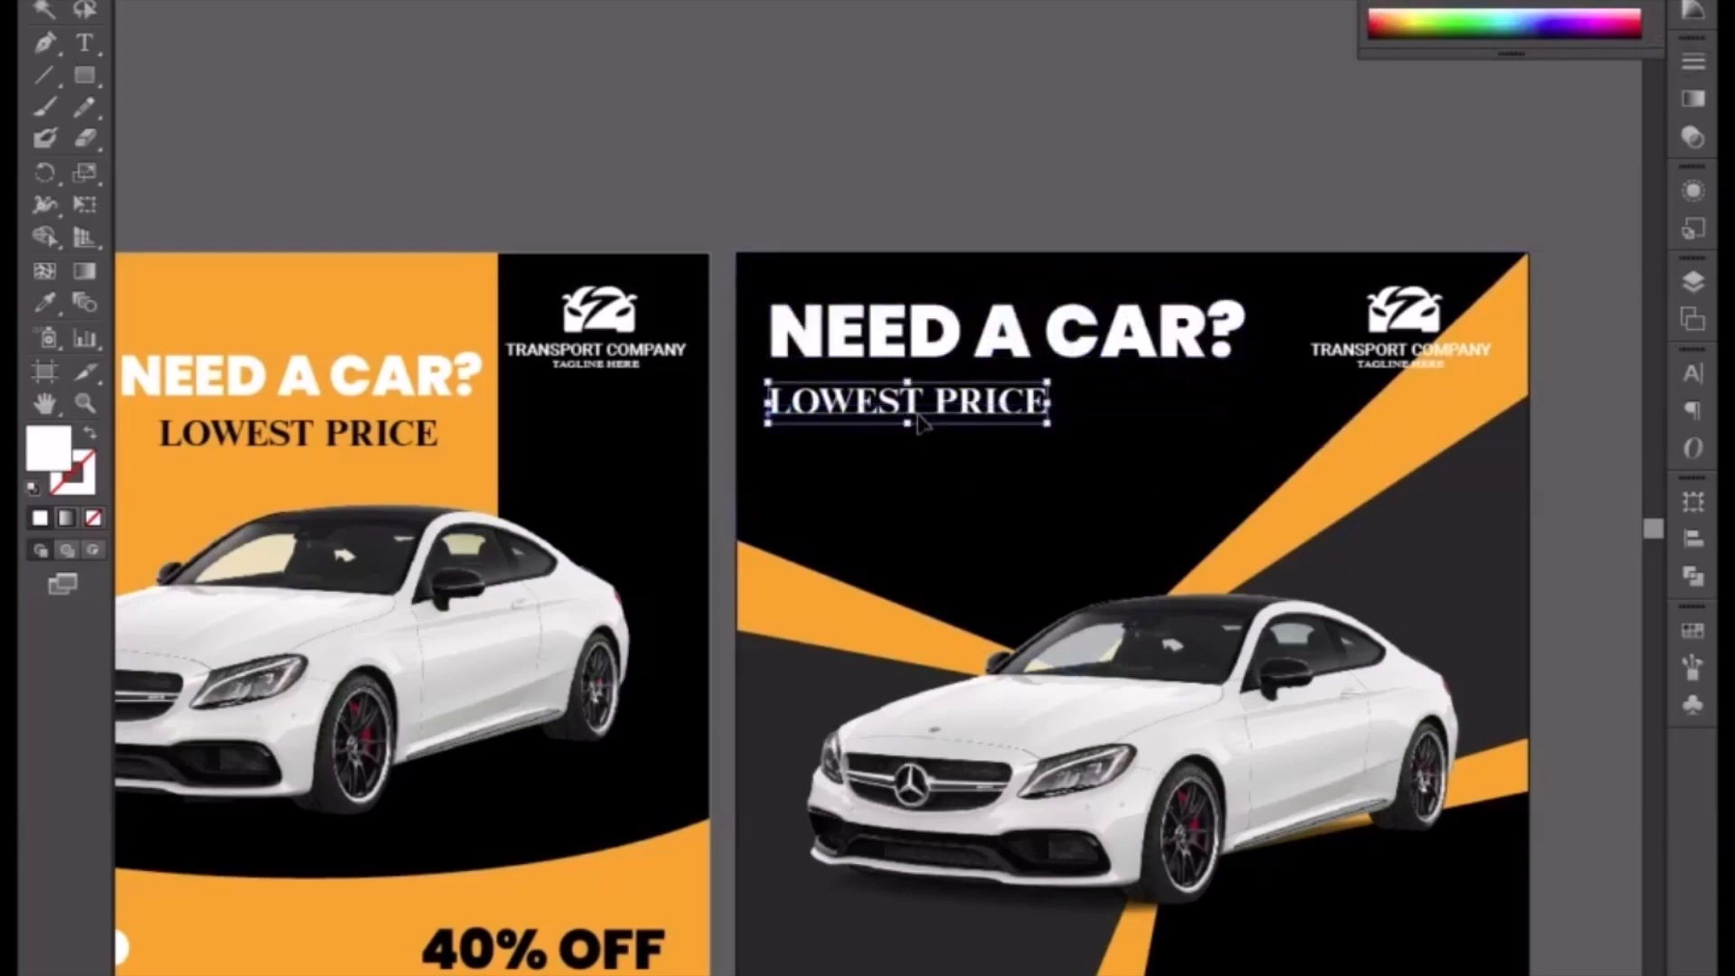
{"action": "left_click_drag", "start_coordinate": [1048, 422], "coordinate": [949, 407]}
{"action": "left_click", "coordinate": [957, 179]}
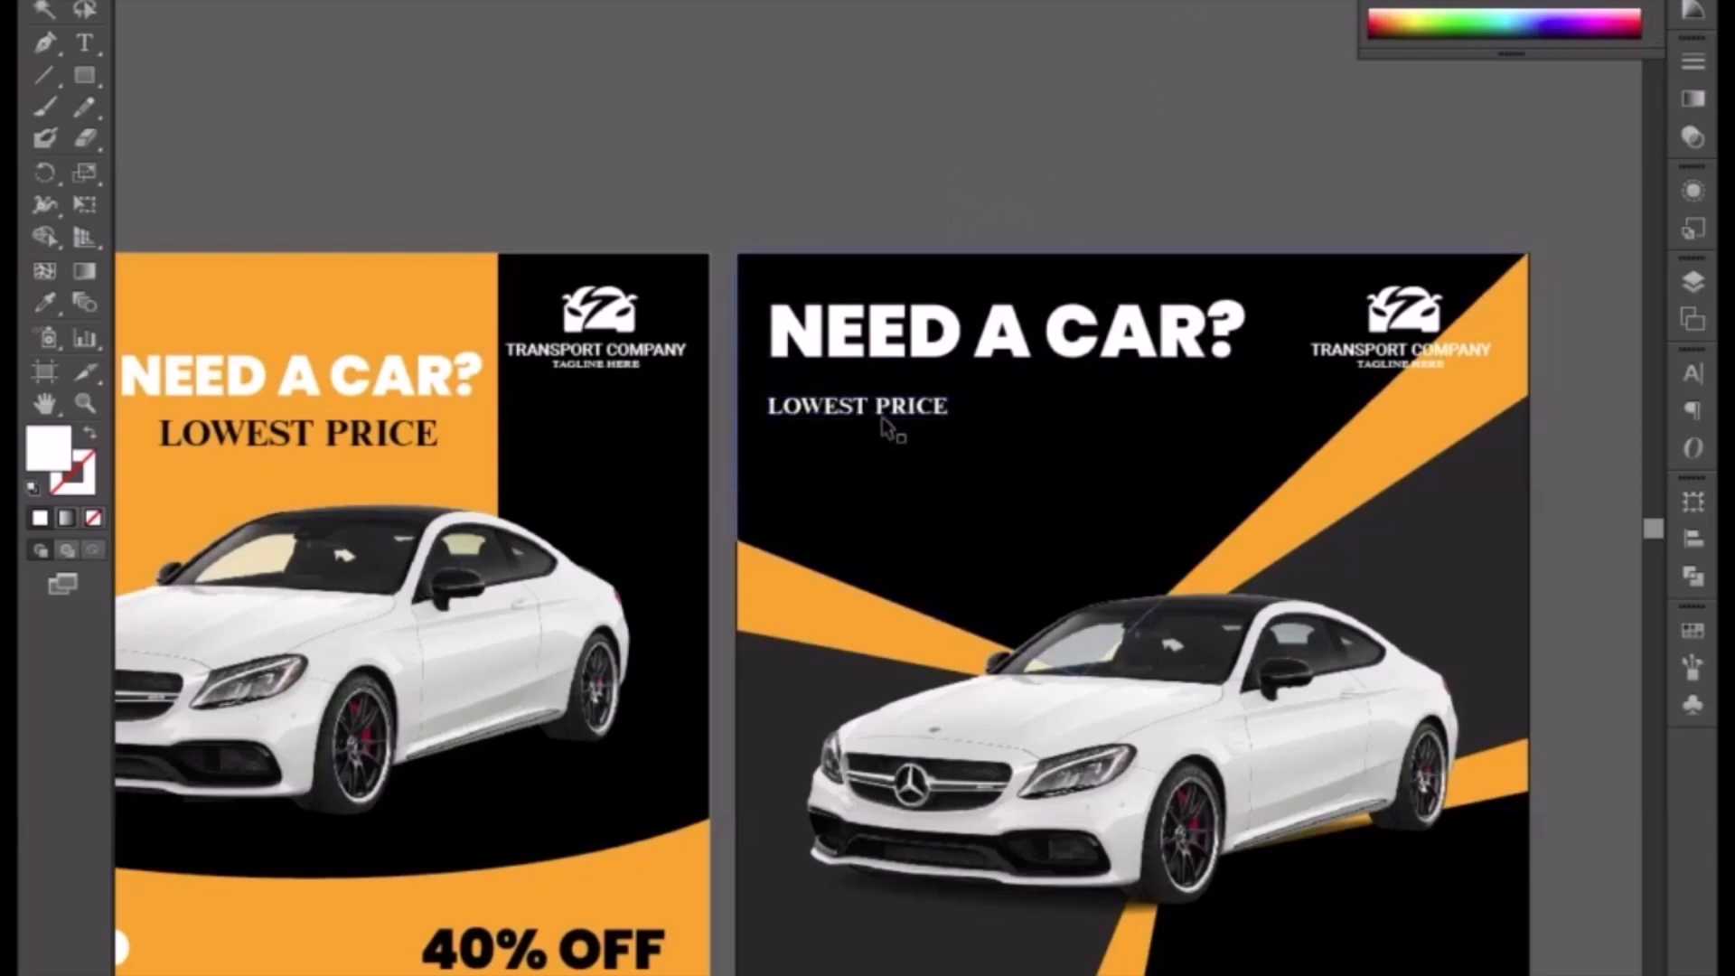
Step: Nudge the subtitle text slightly upward
{"action": "left_click", "coordinate": [882, 415]}
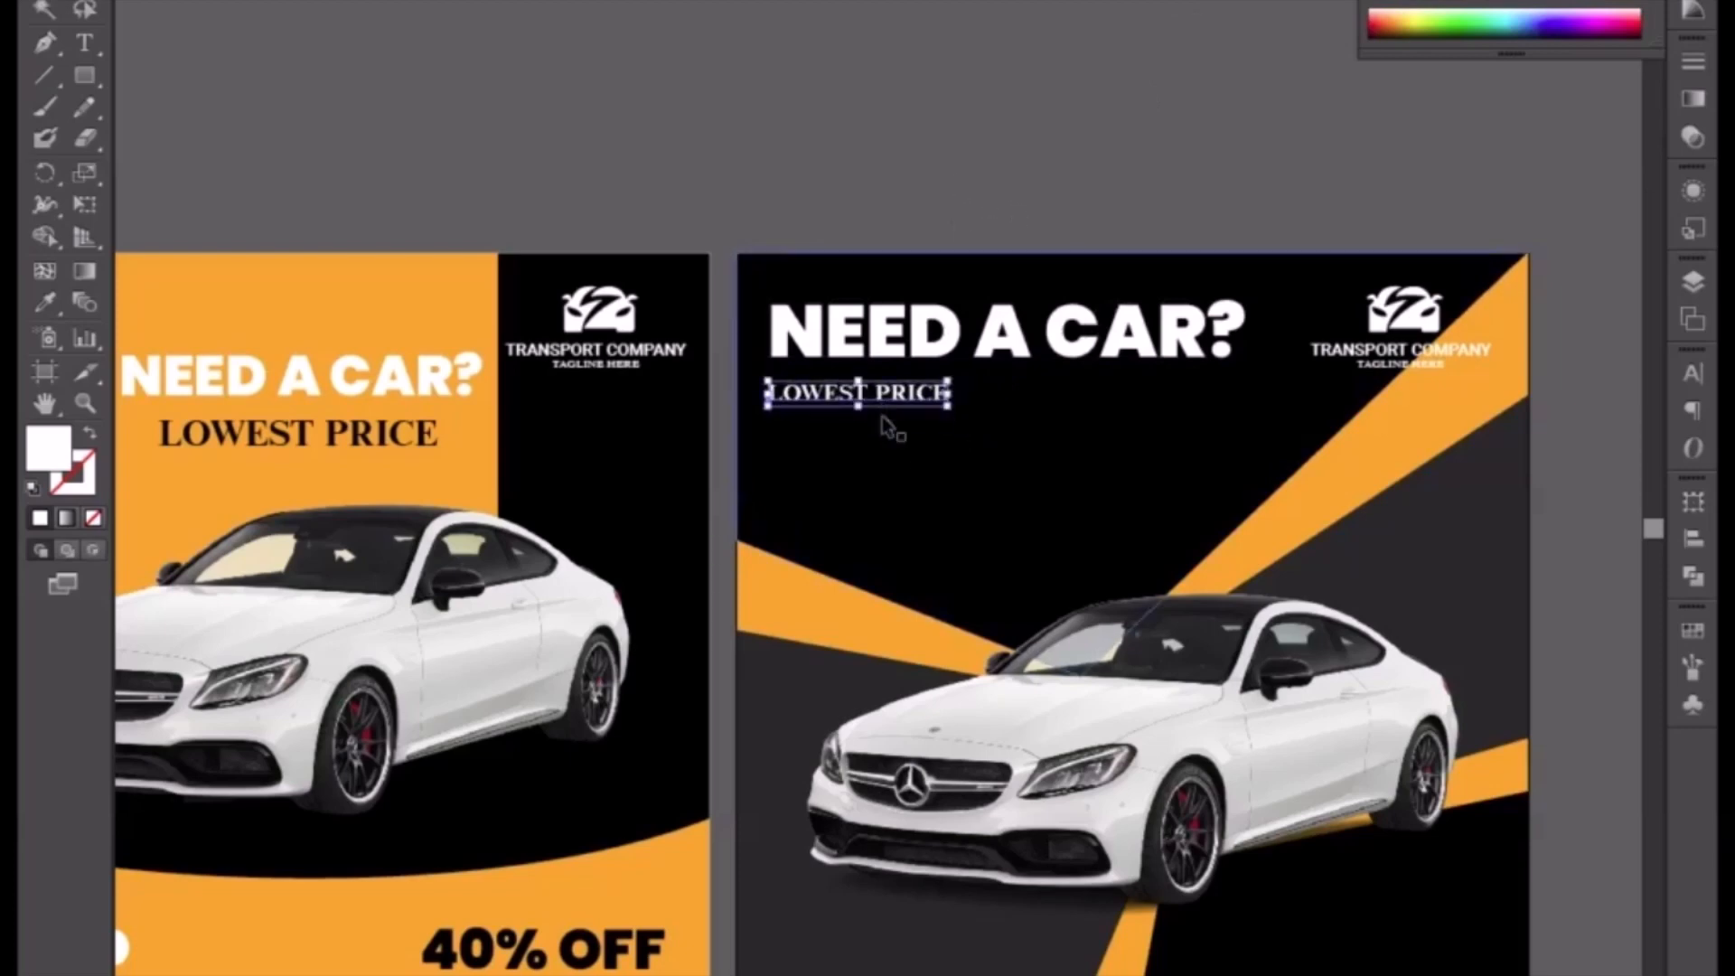
{"action": "key", "text": "Up"}
{"action": "key", "text": "Up"}
{"action": "key", "text": "Up"}
{"action": "key", "text": "Up"}
{"action": "key", "text": "Up"}
{"action": "key", "text": "Up"}
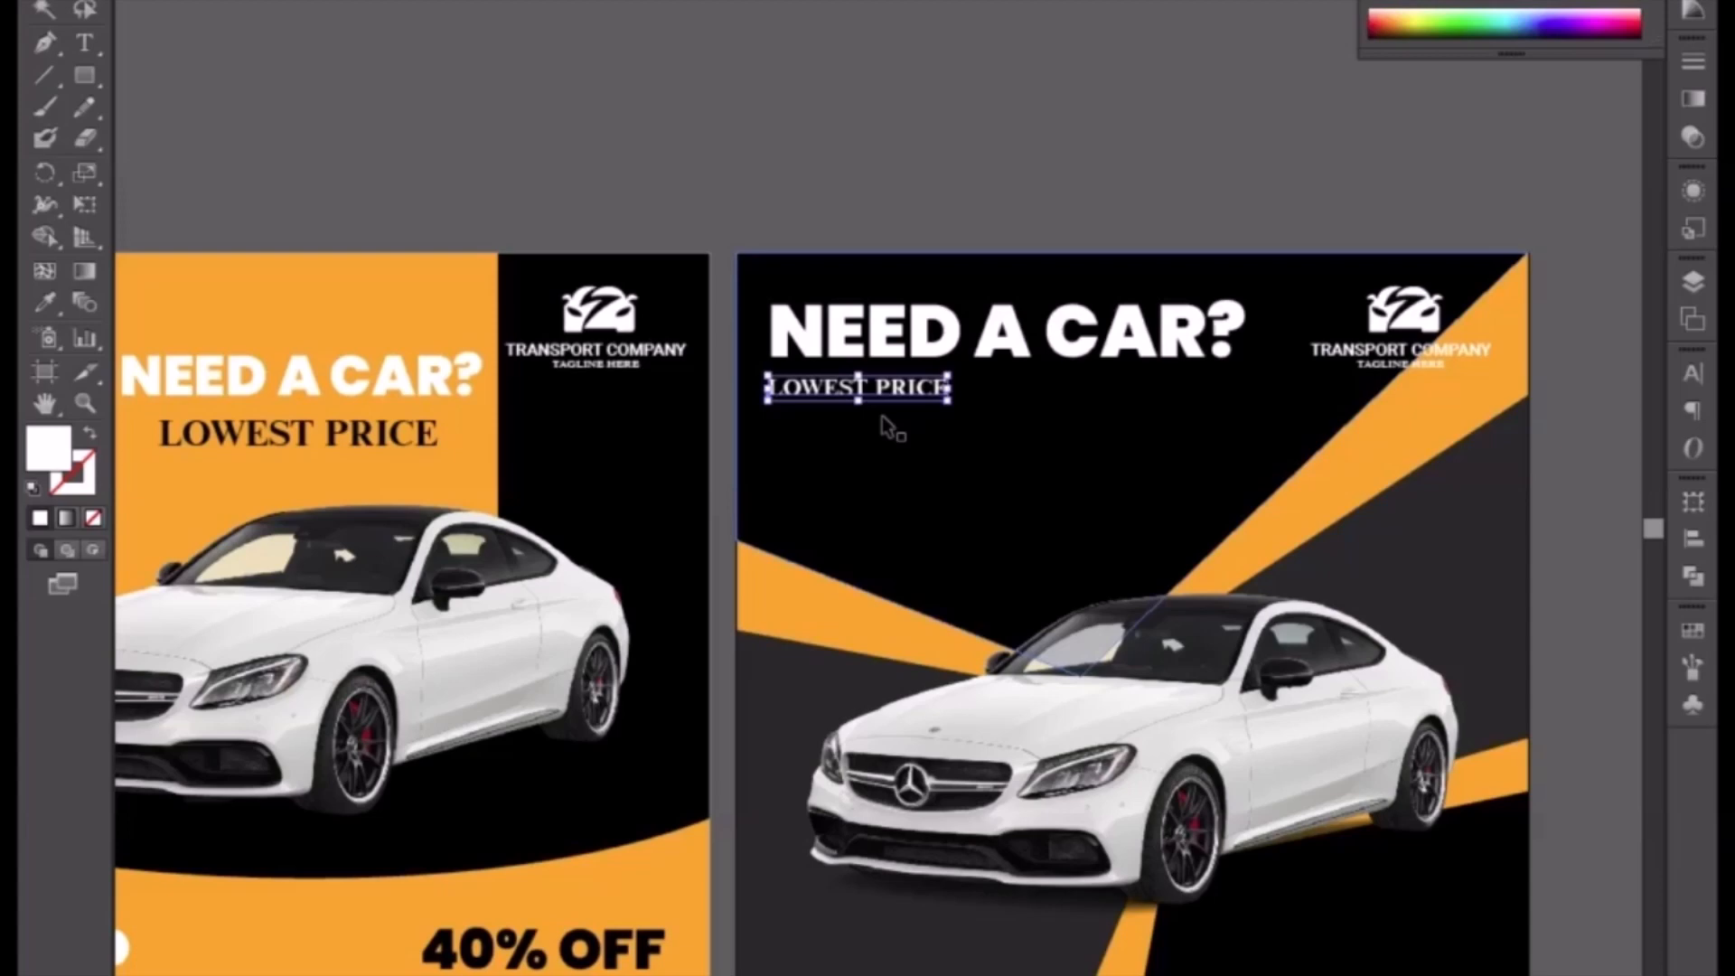
Step: Replace the subtitle text with LET'S FIND THE PERFECT ONE FOT YOU
{"action": "double_click", "coordinate": [892, 390]}
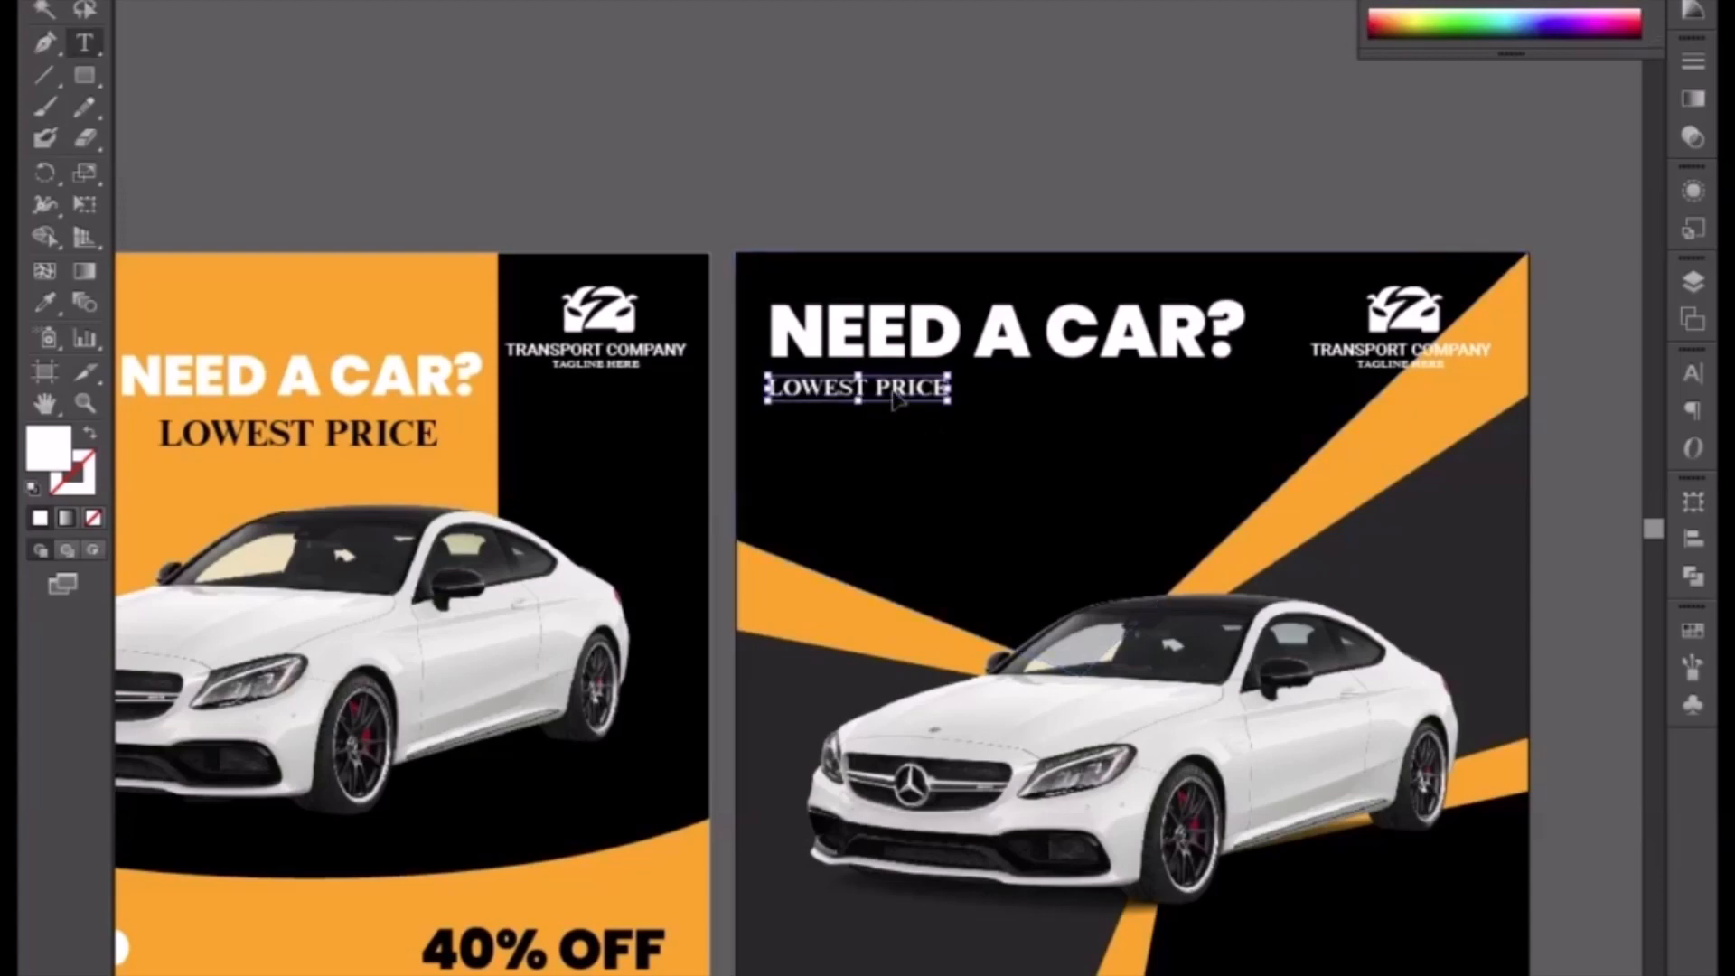
{"action": "key", "text": "ctrl+a"}
{"action": "type", "text": "LE"}
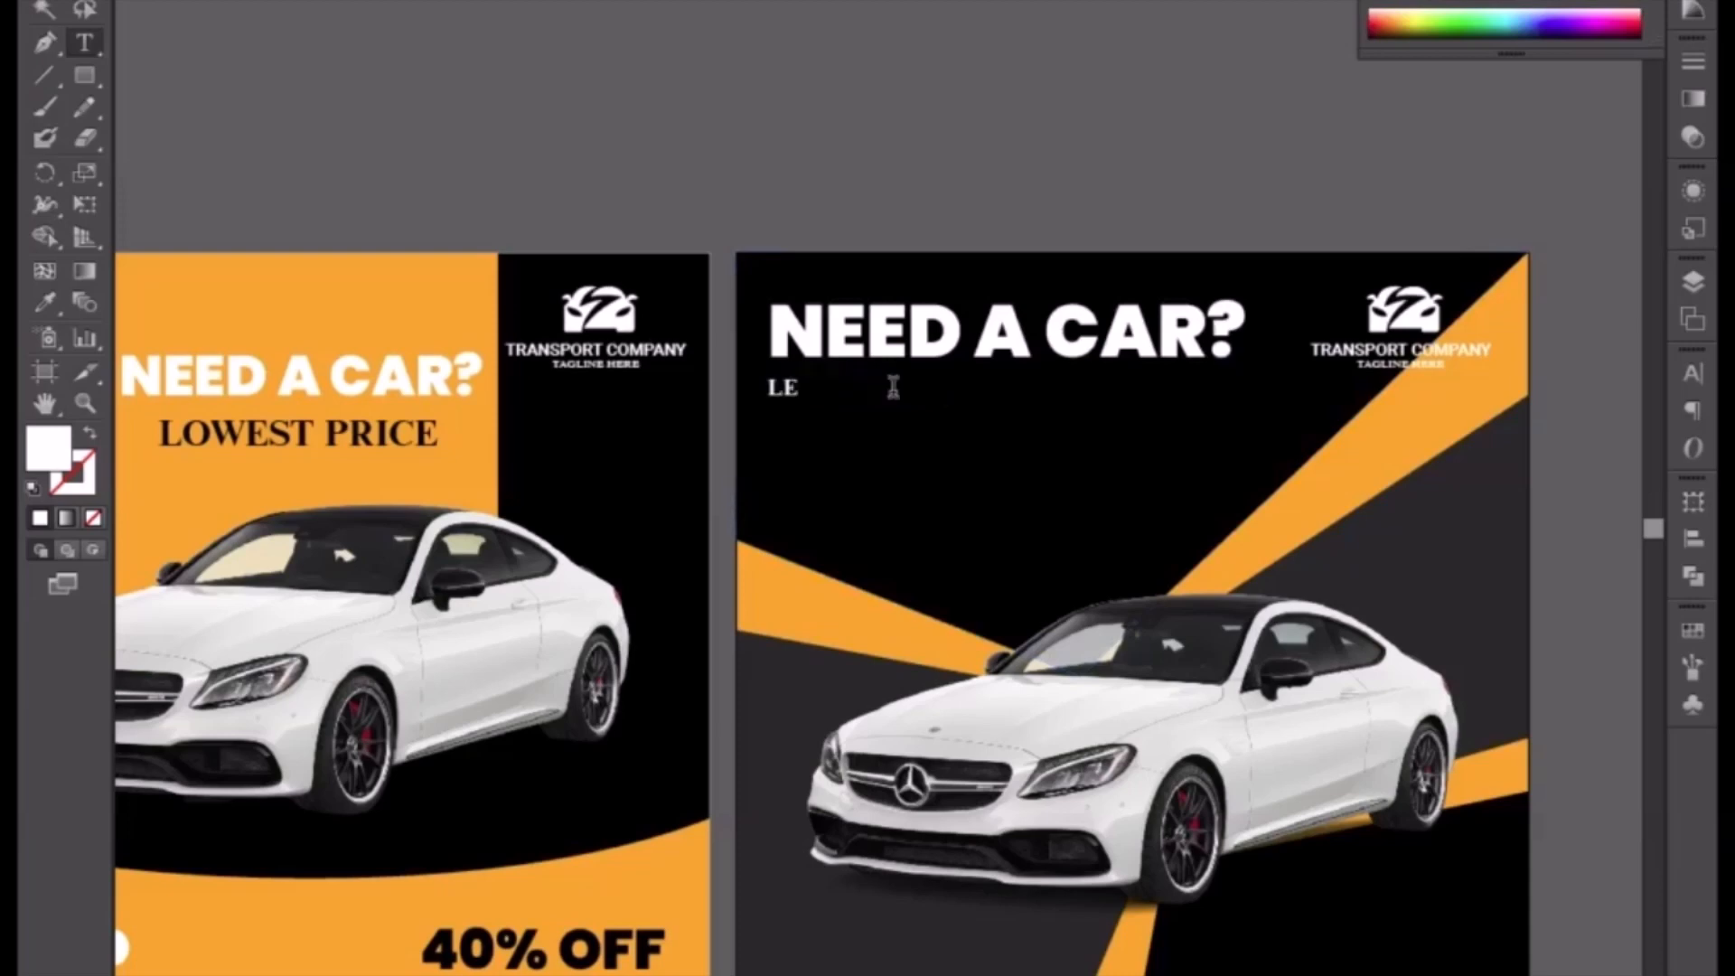
{"action": "type", "text": "T"}
{"action": "type", "text": "'S"}
{"action": "type", "text": " F"}
{"action": "type", "text": "IND TH"}
{"action": "type", "text": "E "}
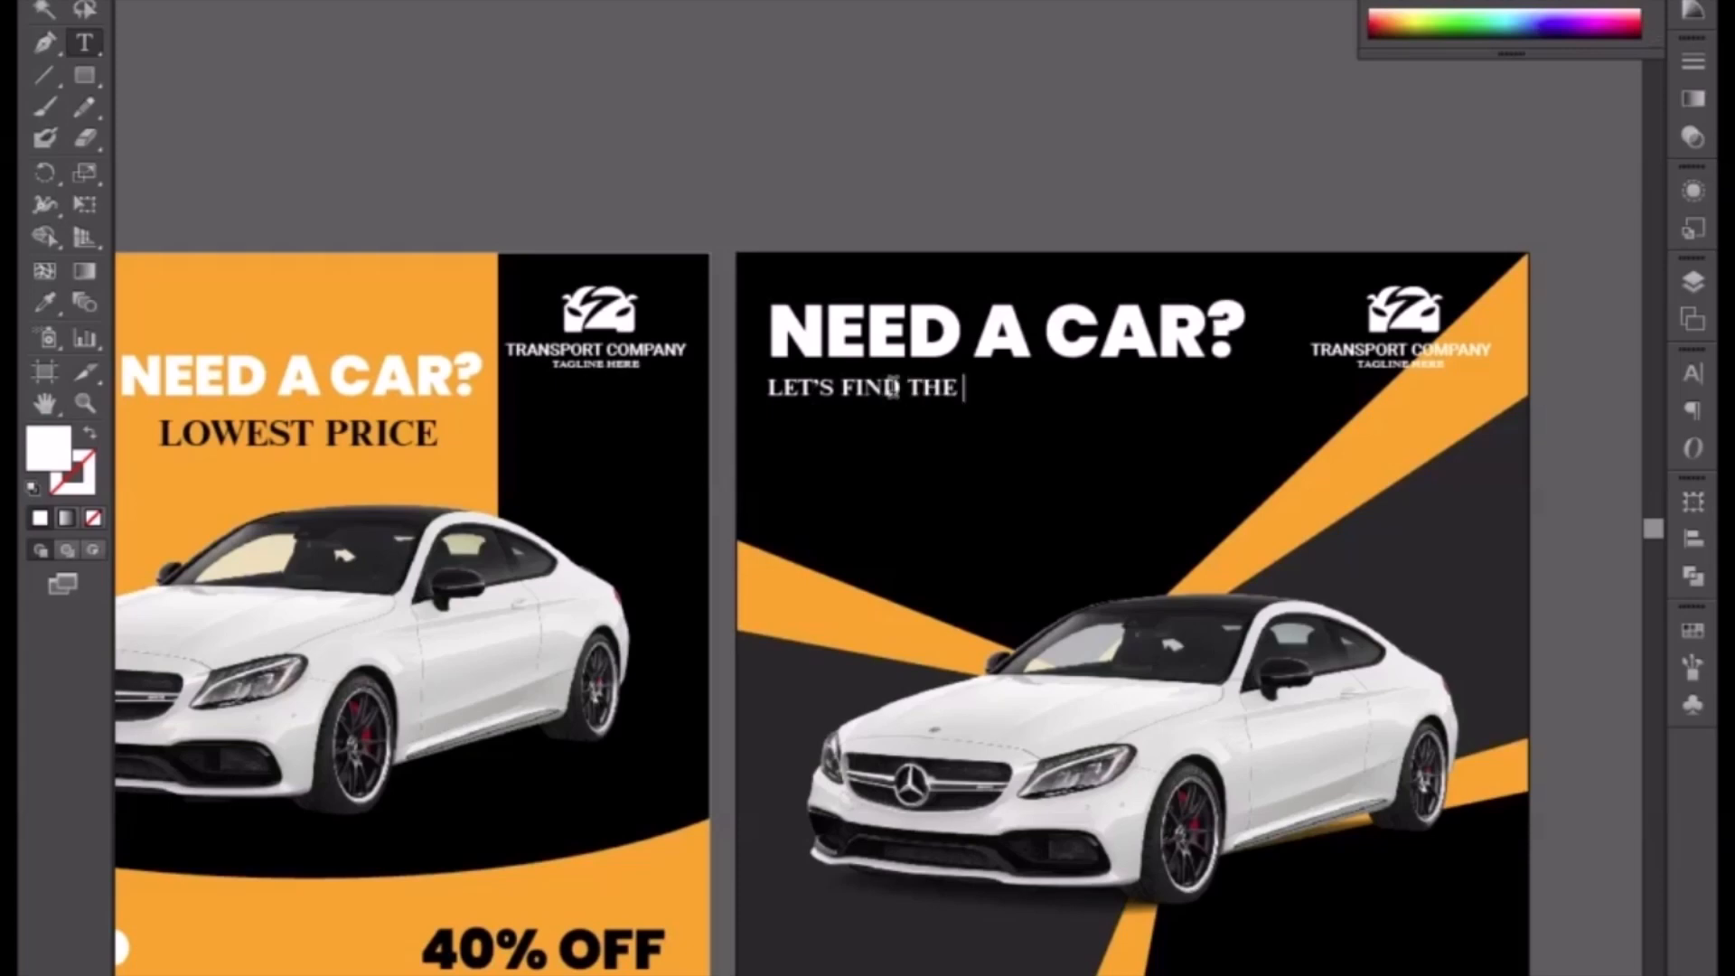
{"action": "type", "text": "PRICE"}
{"action": "key", "text": "BackSpace"}
{"action": "key", "text": "BackSpace"}
{"action": "key", "text": "BackSpace"}
{"action": "key", "text": "BackSpace"}
{"action": "key", "text": "BackSpace"}
{"action": "type", "text": "ERFECT ONE FOT Y"}
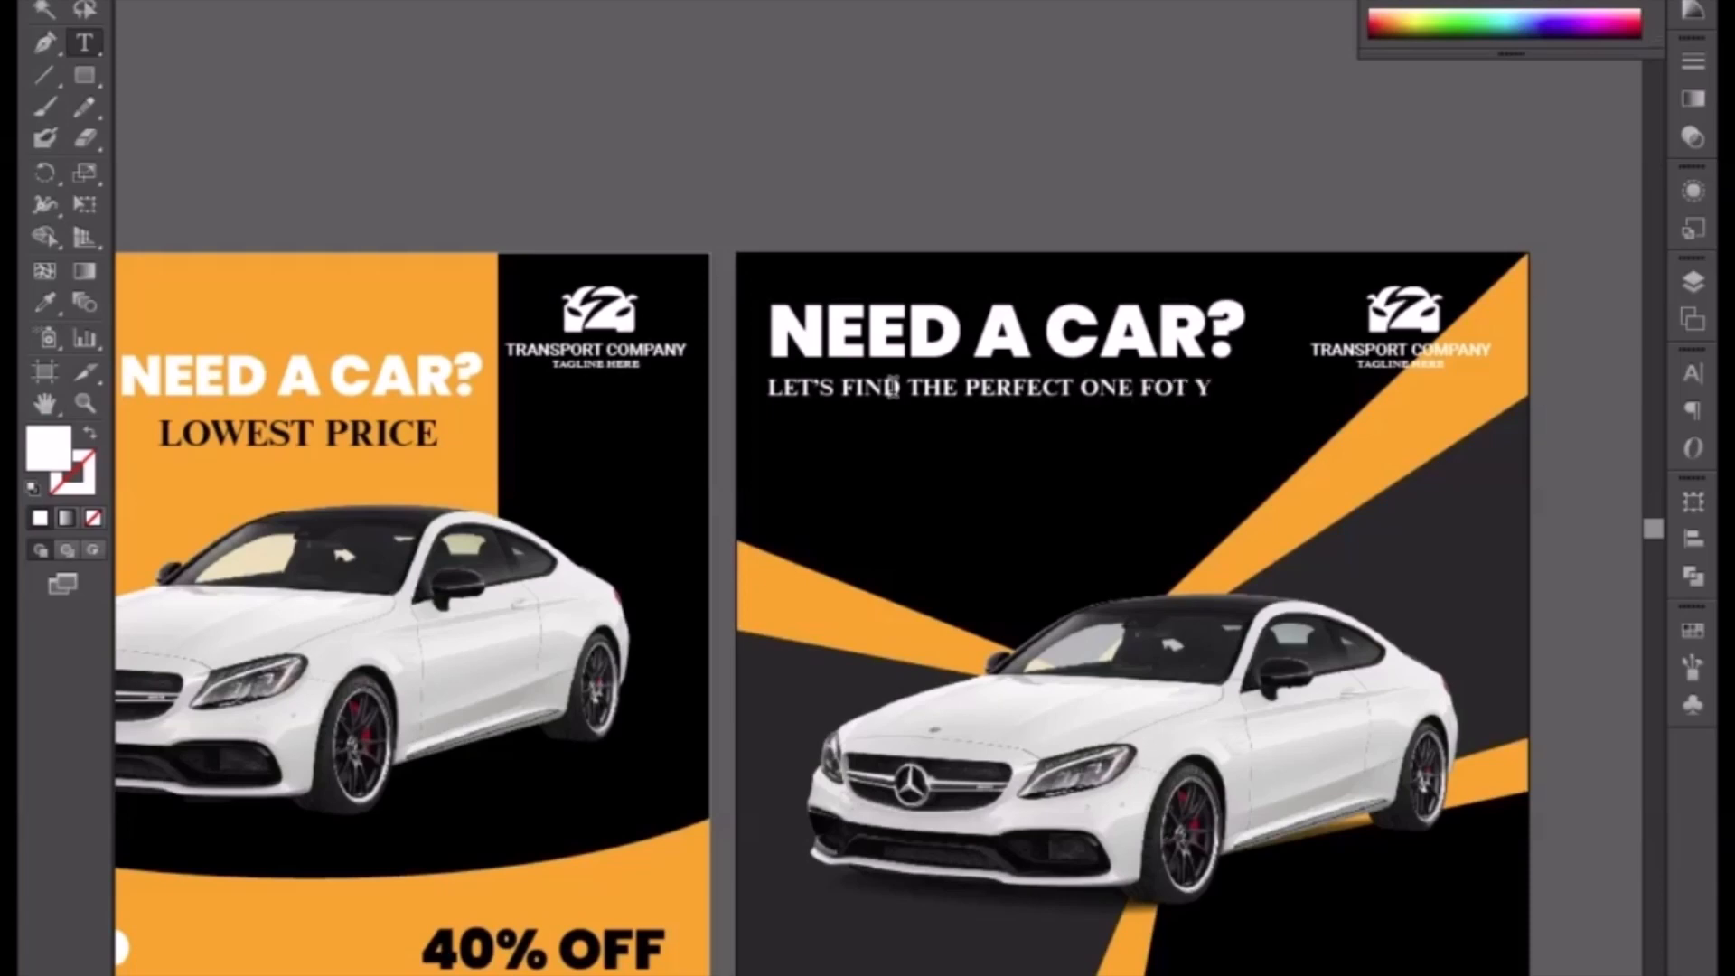
{"action": "type", "text": "OU."}
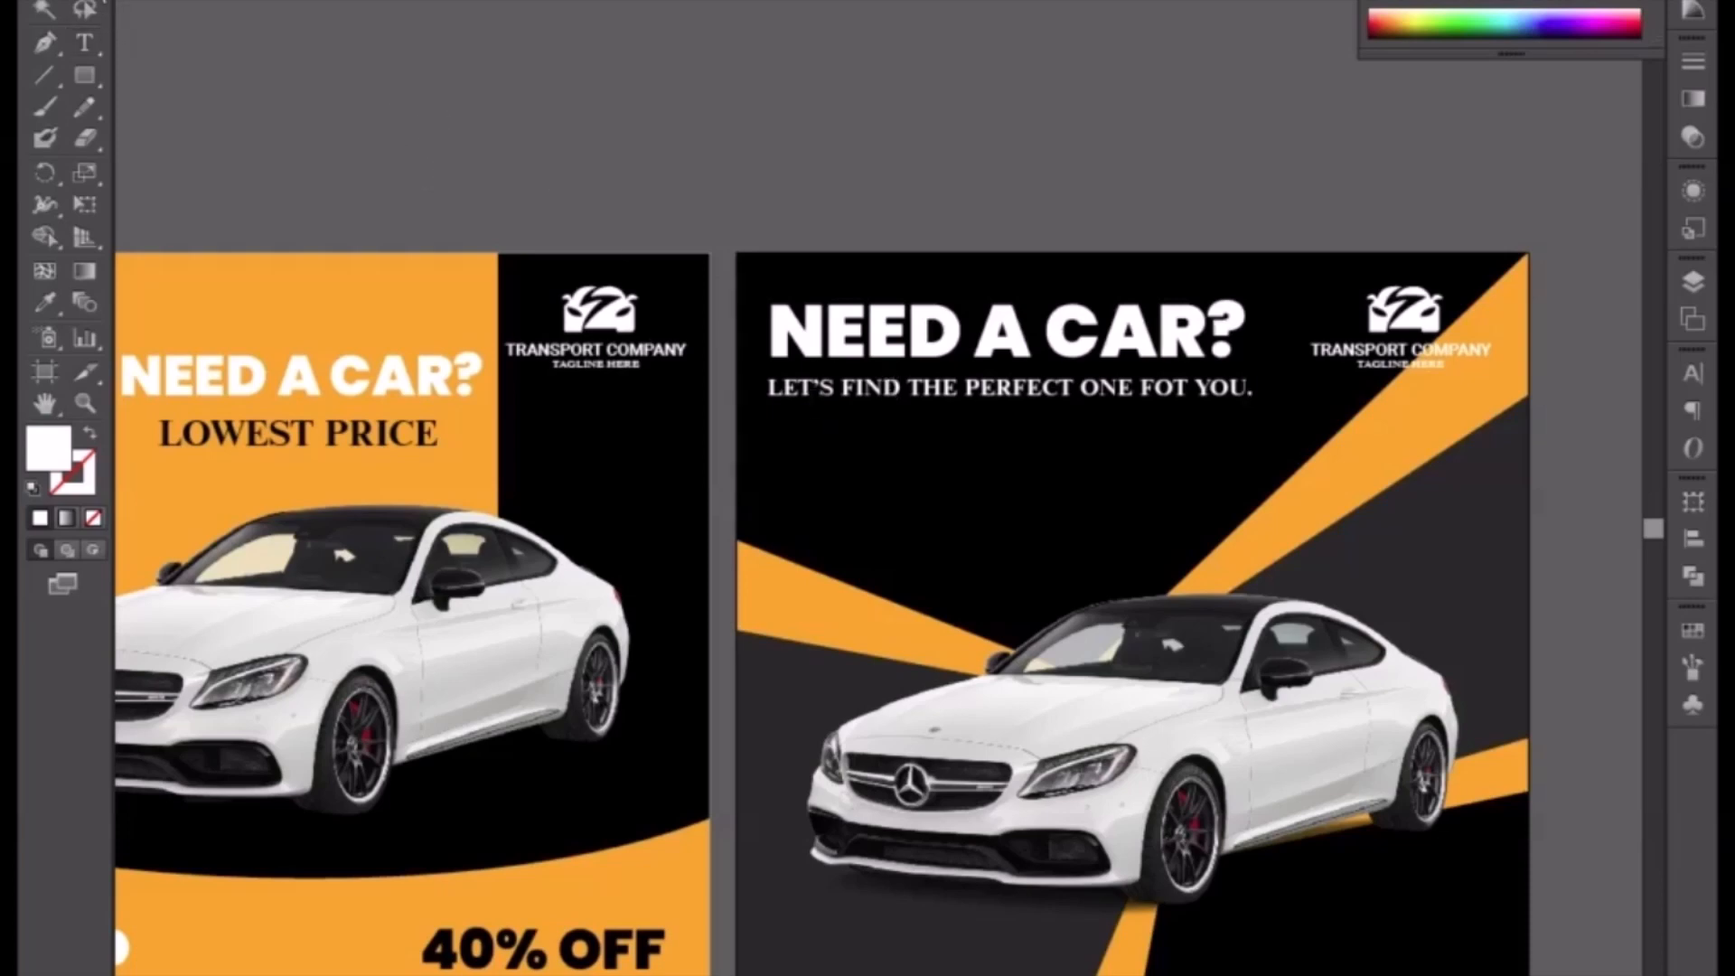
{"action": "key", "text": "Escape"}
Step: Decrease the subtitle's font size by three steps
{"action": "key", "text": "ctrl+shift+comma"}
{"action": "key", "text": "ctrl+shift+comma"}
{"action": "key", "text": "ctrl+shift+comma"}
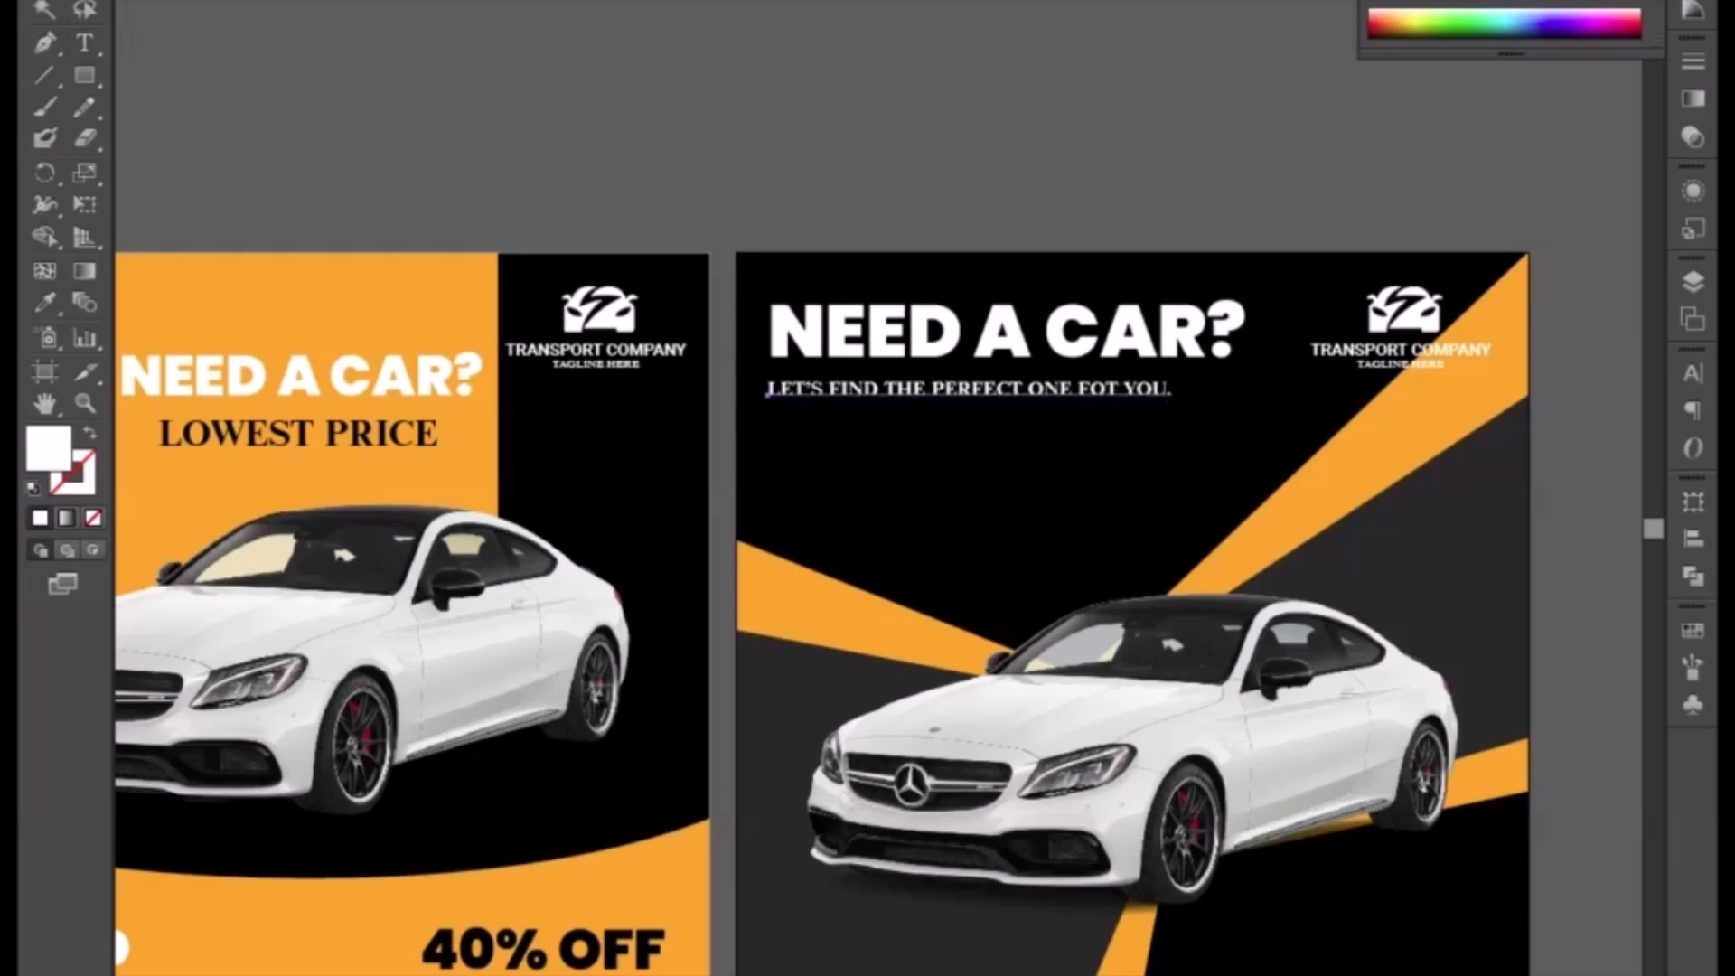
Step: Nudge the subtitle up closer to the headline
{"action": "left_click", "coordinate": [925, 359]}
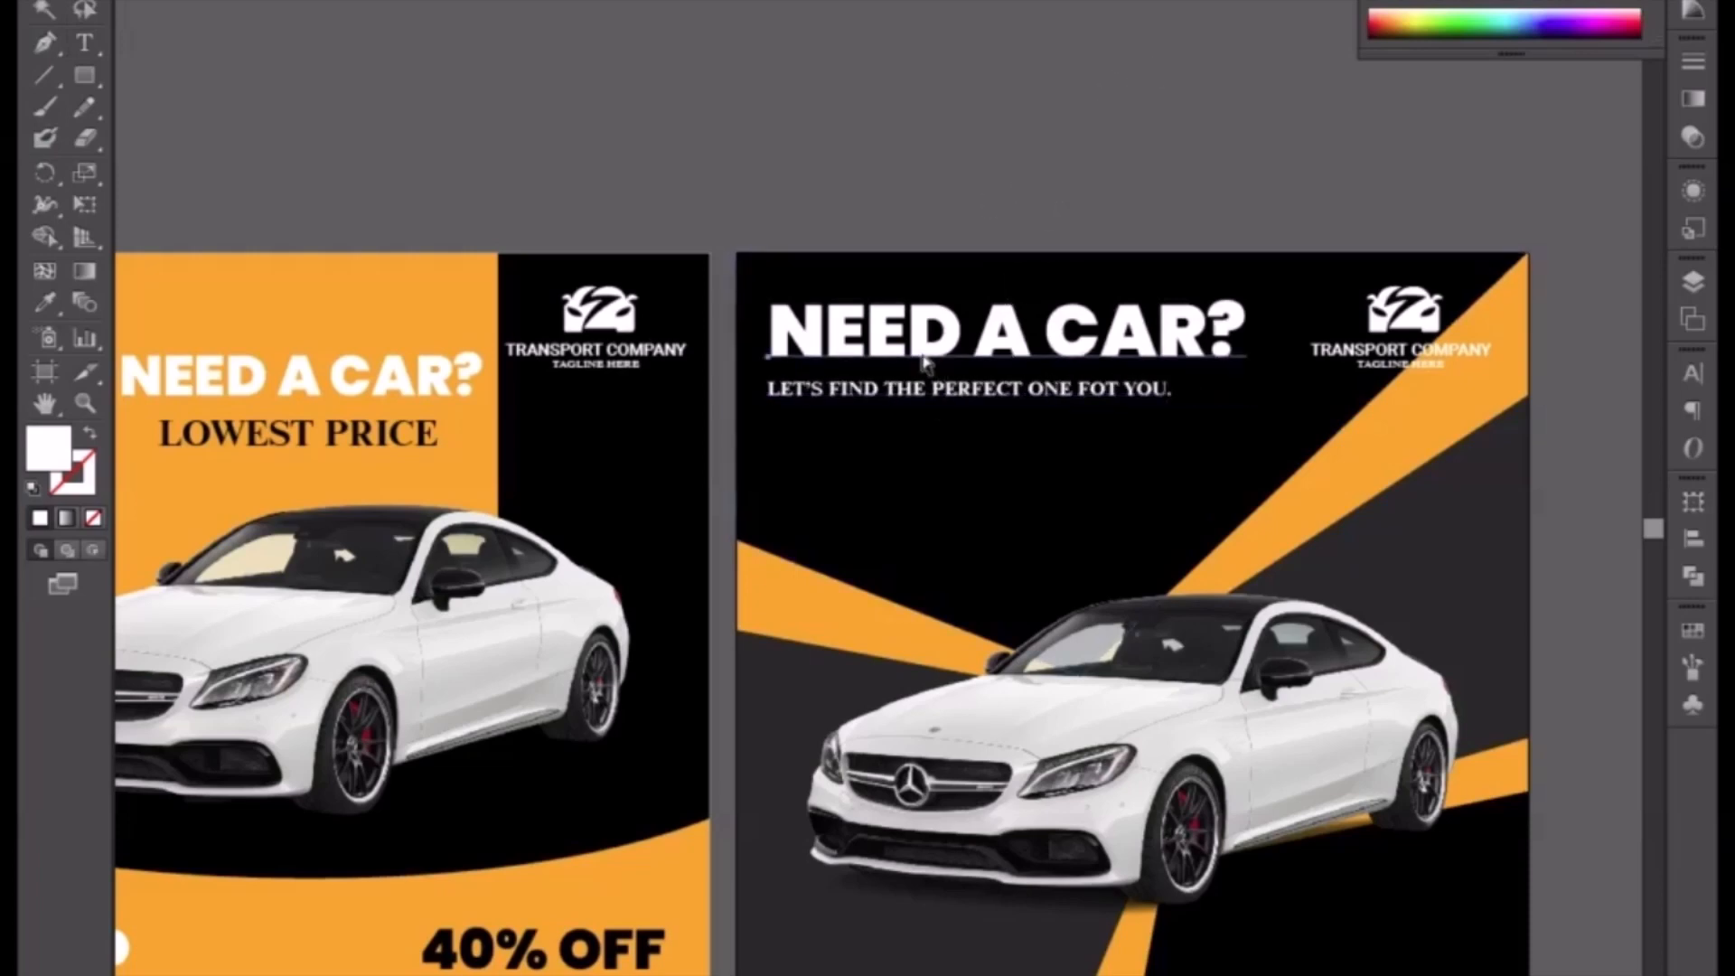
{"action": "left_click", "coordinate": [975, 395]}
{"action": "key", "text": "Up"}
{"action": "key", "text": "Up"}
{"action": "key", "text": "Up"}
{"action": "key", "text": "Up"}
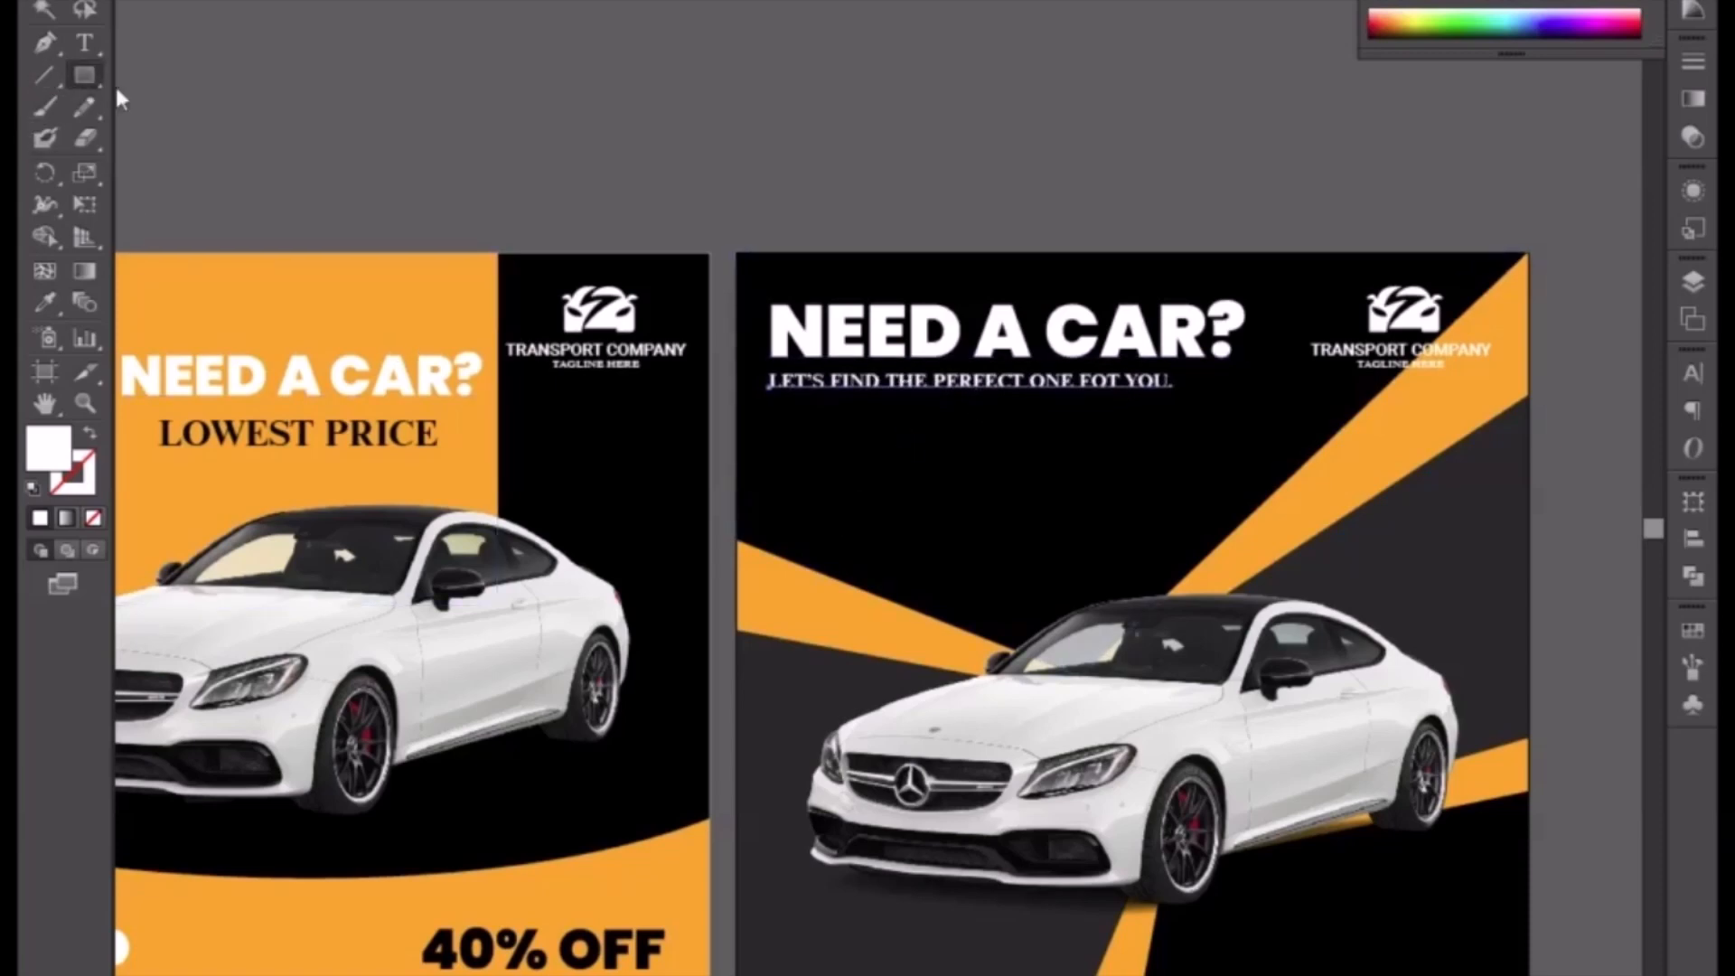
Step: Draw a small white circle below the subtitle with the Ellipse tool
{"action": "left_click_drag", "start_coordinate": [84, 75], "coordinate": [233, 136]}
{"action": "left_click_drag", "start_coordinate": [770, 409], "coordinate": [776, 418]}
{"action": "left_click", "coordinate": [42, 2]}
Step: Duplicate the circle twice to form a row of three evenly spaced dots
{"action": "key", "text": "ctrl+equal"}
{"action": "key", "text": "ctrl+equal"}
{"action": "key", "text": "ctrl+equal"}
{"action": "left_click_drag", "start_coordinate": [555, 175], "coordinate": [713, 489]}
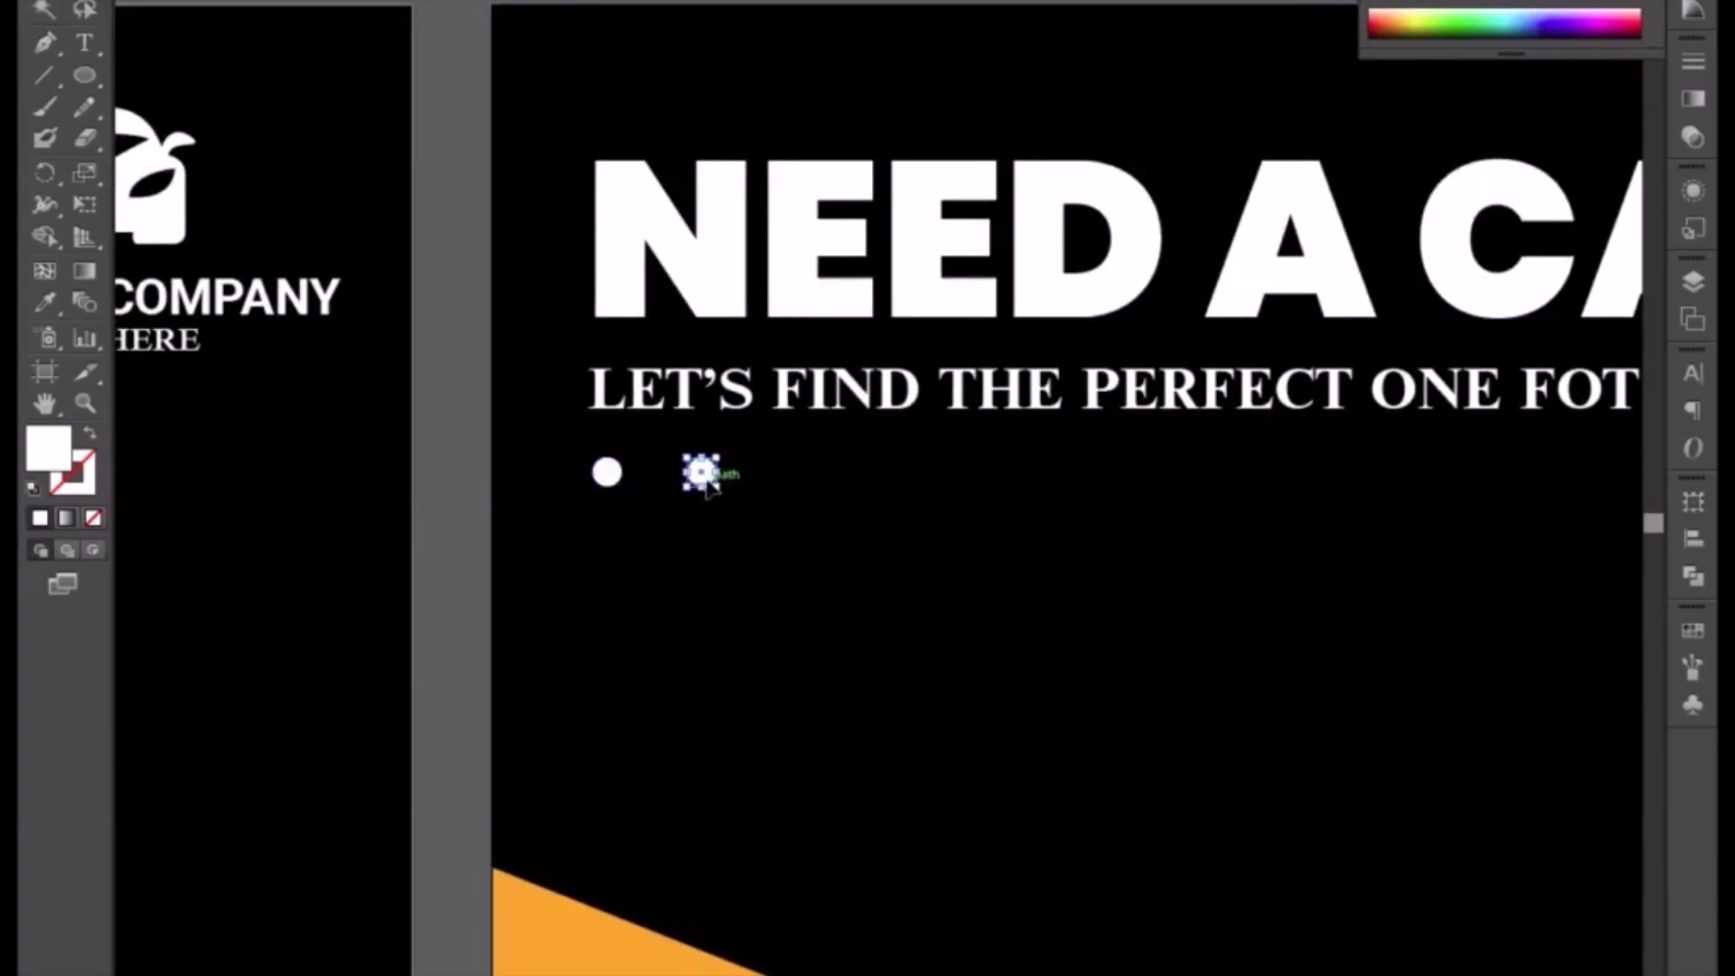
{"action": "left_click", "coordinate": [609, 474], "text": "shift"}
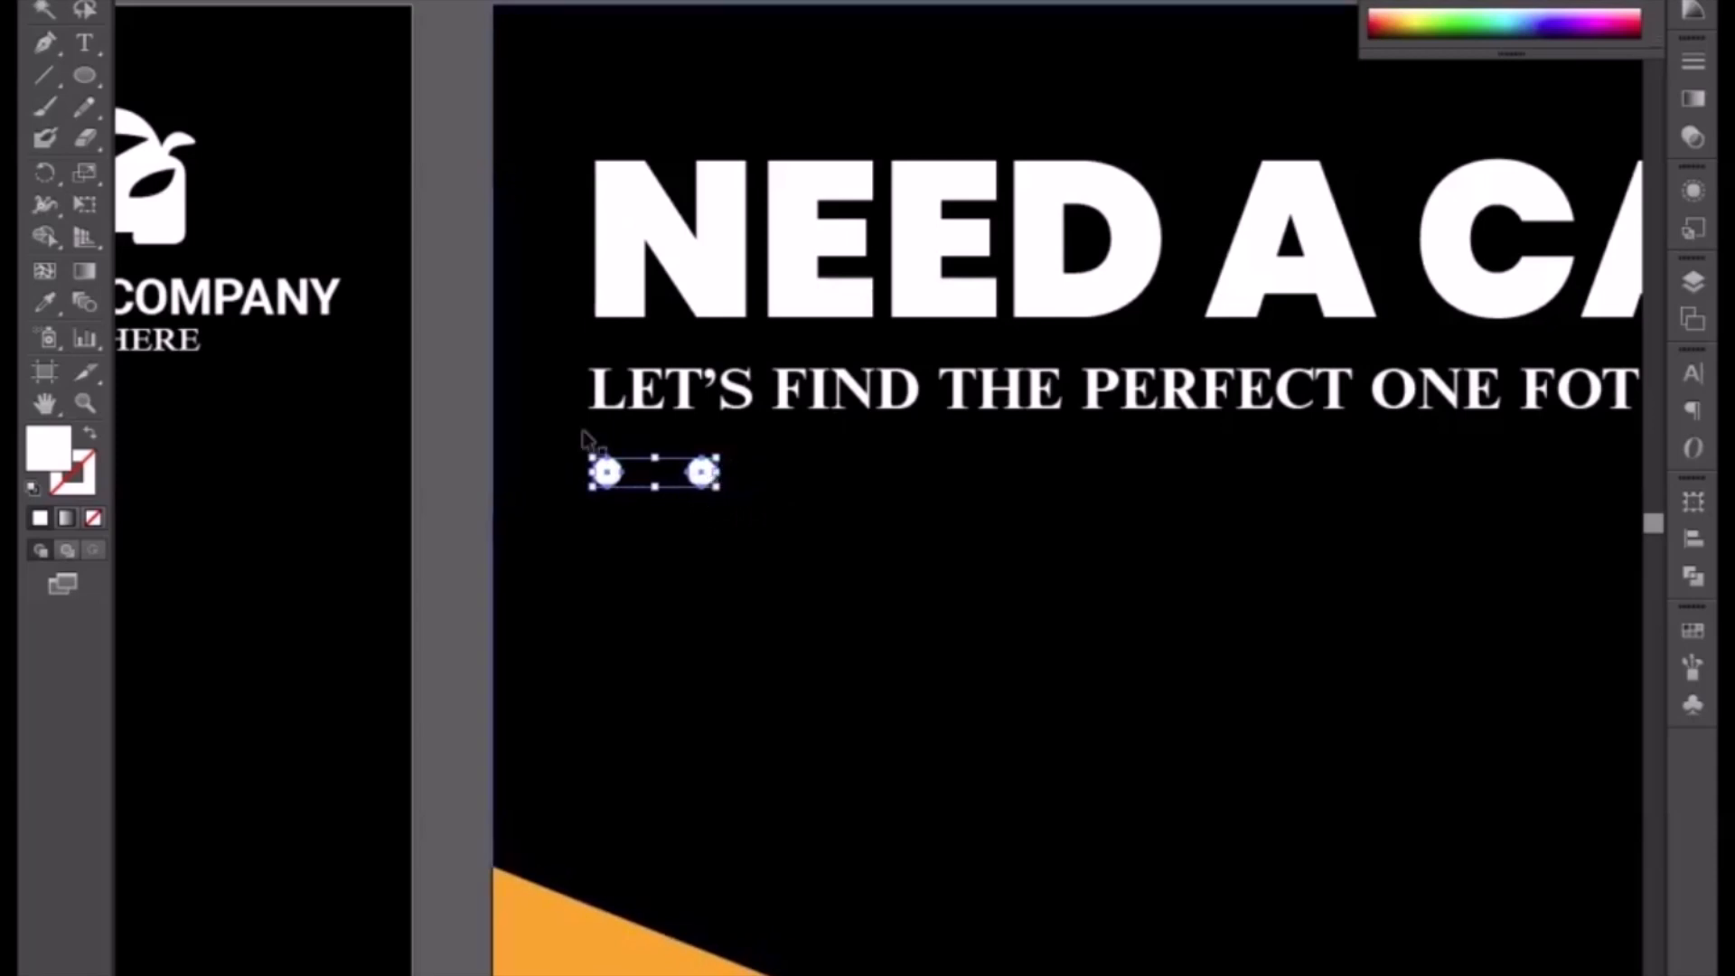
{"action": "left_click", "coordinate": [438, 366]}
{"action": "left_click_drag", "start_coordinate": [716, 485], "coordinate": [803, 479]}
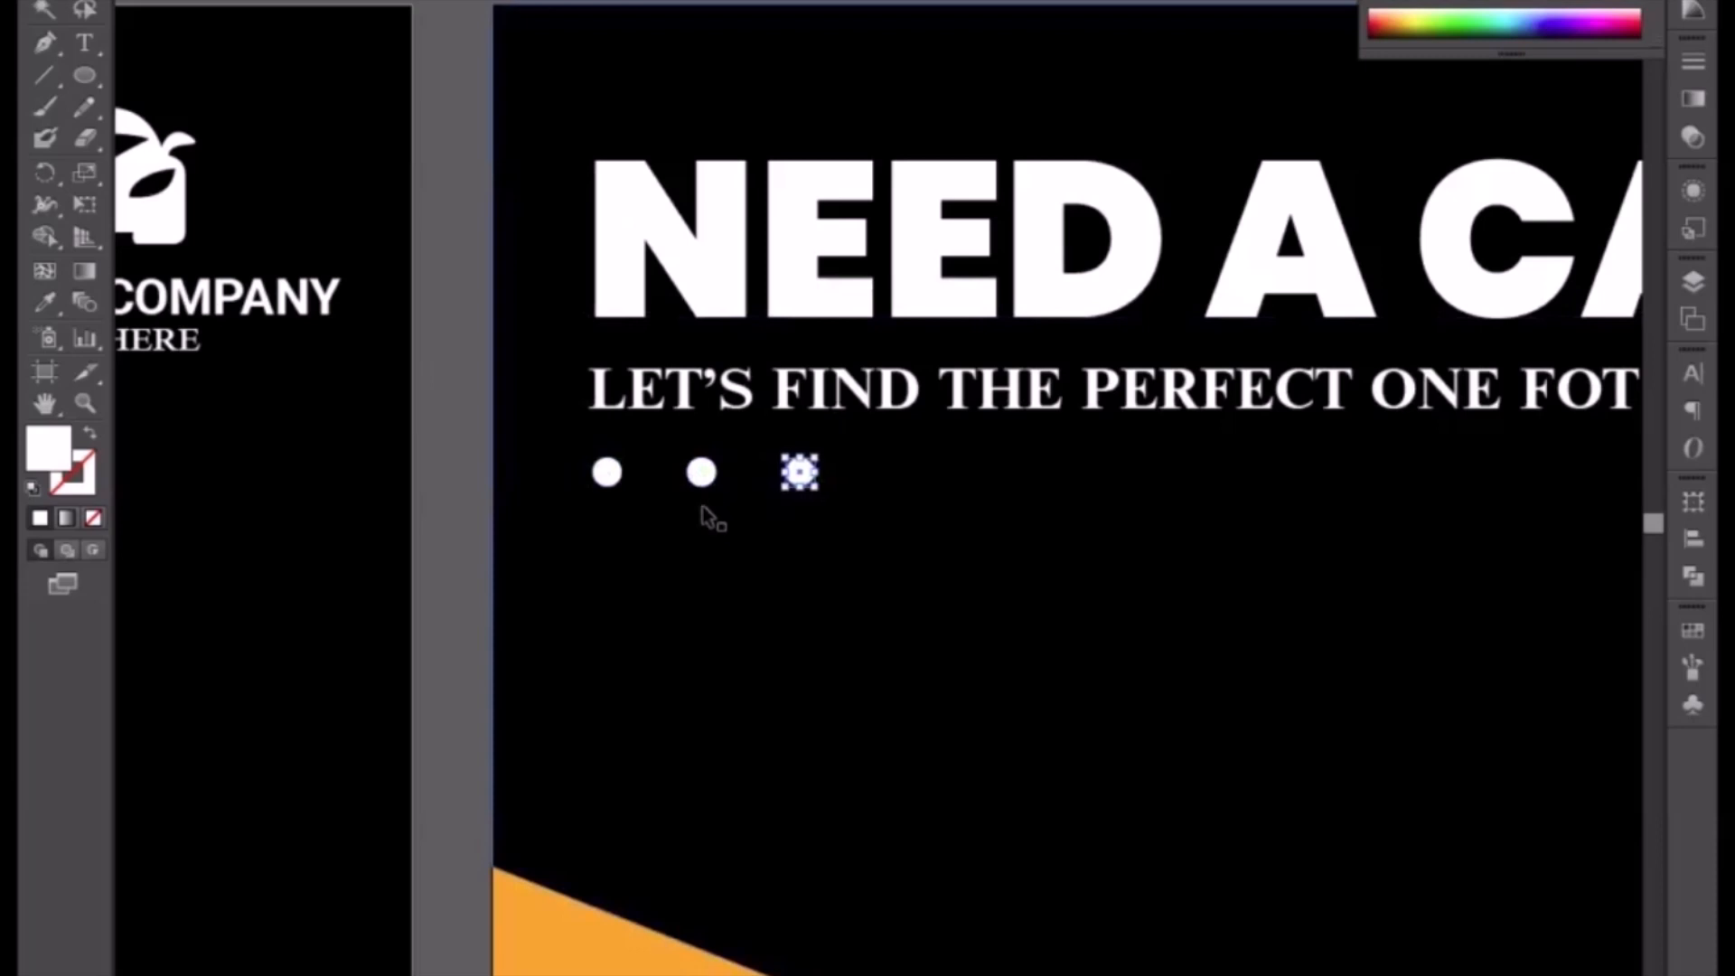
Step: Group the three white dots together and nudge the group slightly into place below the subtitle
{"action": "left_click", "coordinate": [701, 471], "text": "shift"}
{"action": "left_click", "coordinate": [606, 472], "text": "shift"}
{"action": "key", "text": "ctrl+g"}
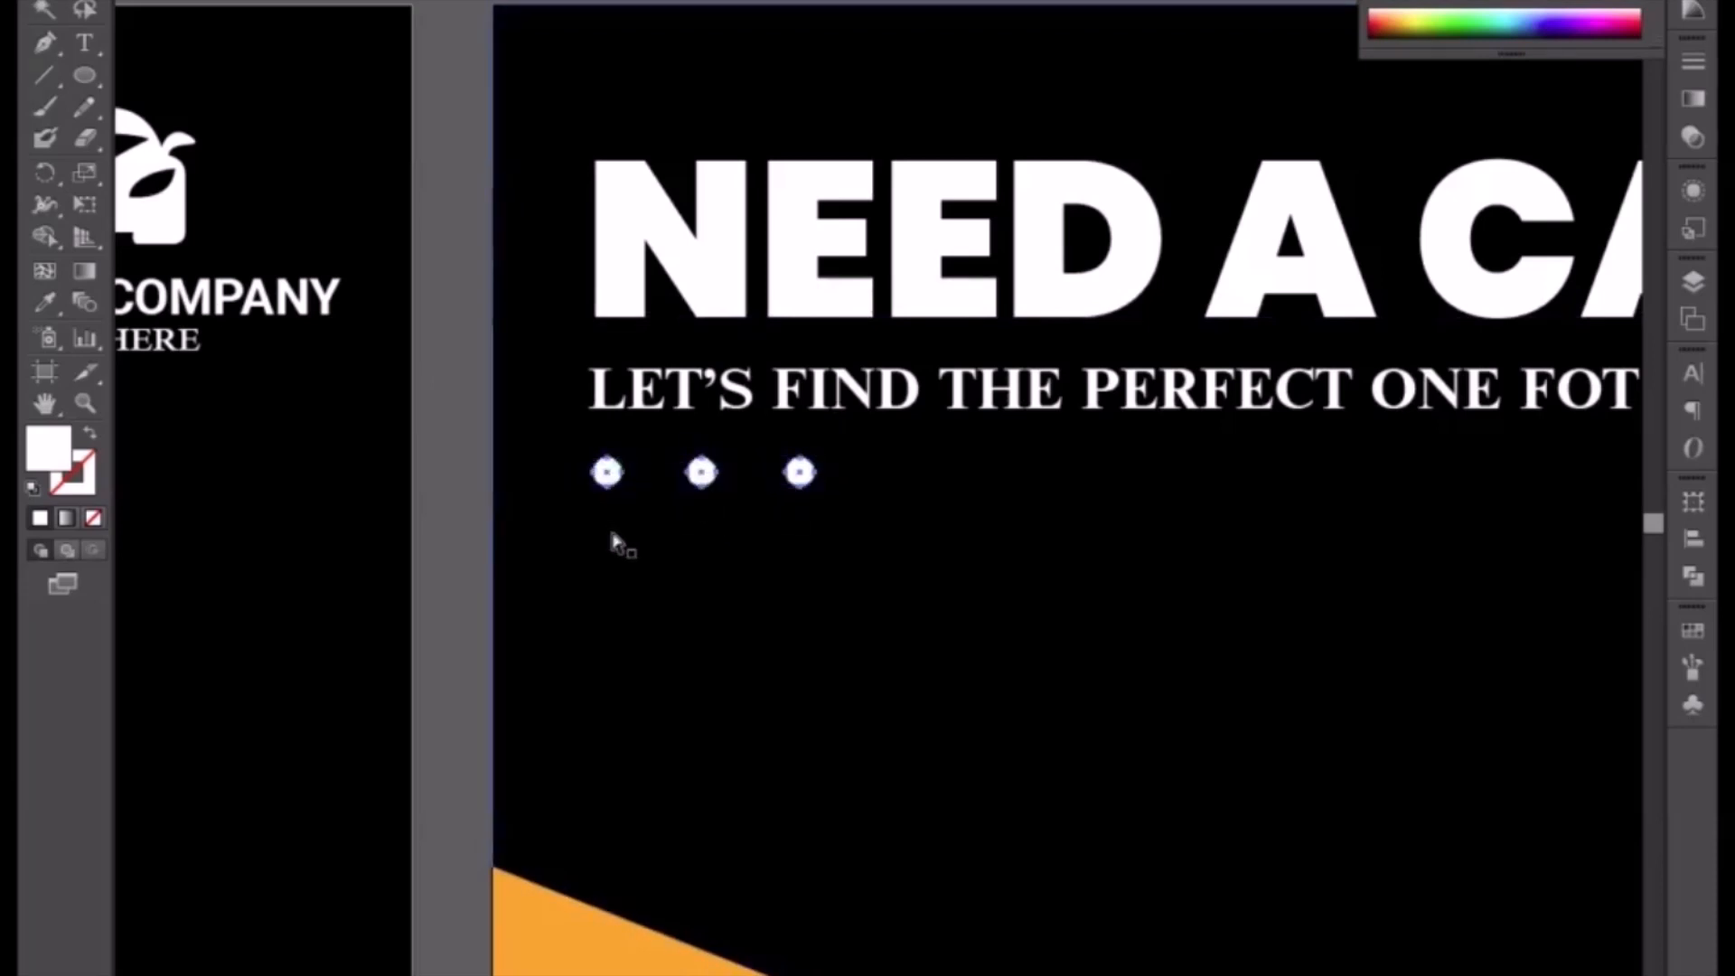
{"action": "left_click_drag", "start_coordinate": [816, 488], "coordinate": [800, 483]}
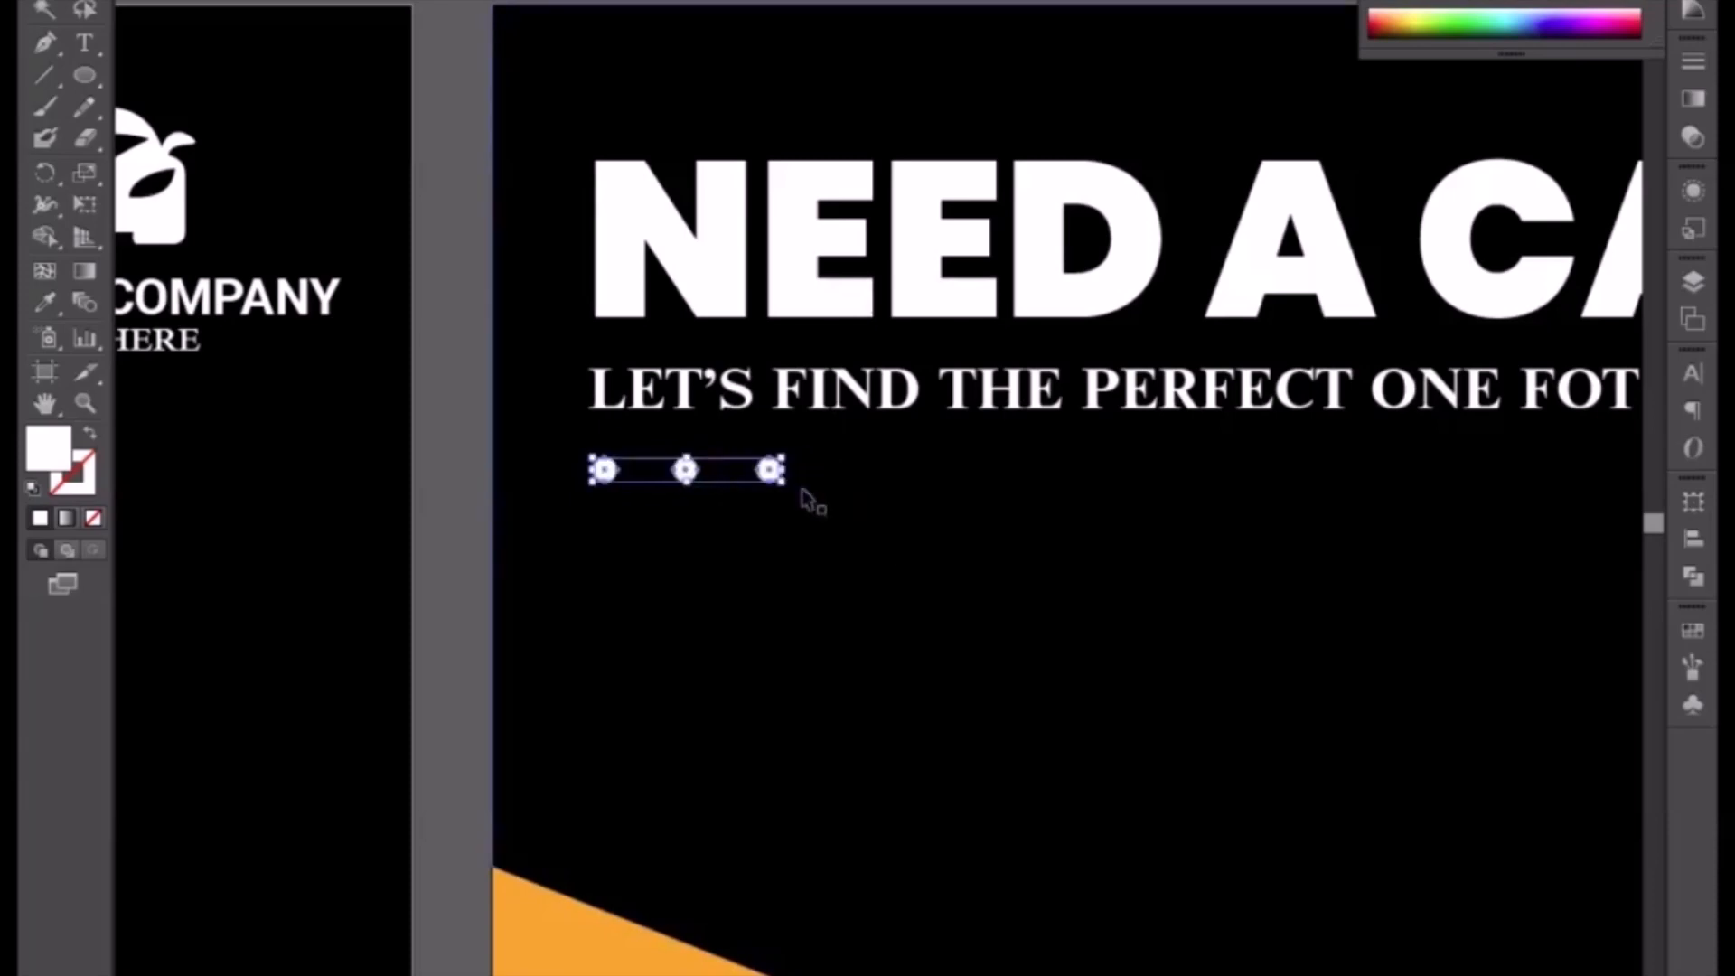
Step: Duplicate the dot group to the upper right of the flyer near the logo
{"action": "left_click", "coordinate": [445, 444]}
{"action": "key", "text": "ctrl+minus"}
{"action": "key", "text": "ctrl+minus"}
{"action": "key", "text": "ctrl+minus"}
{"action": "left_click_drag", "start_coordinate": [1196, 637], "coordinate": [1139, 635]}
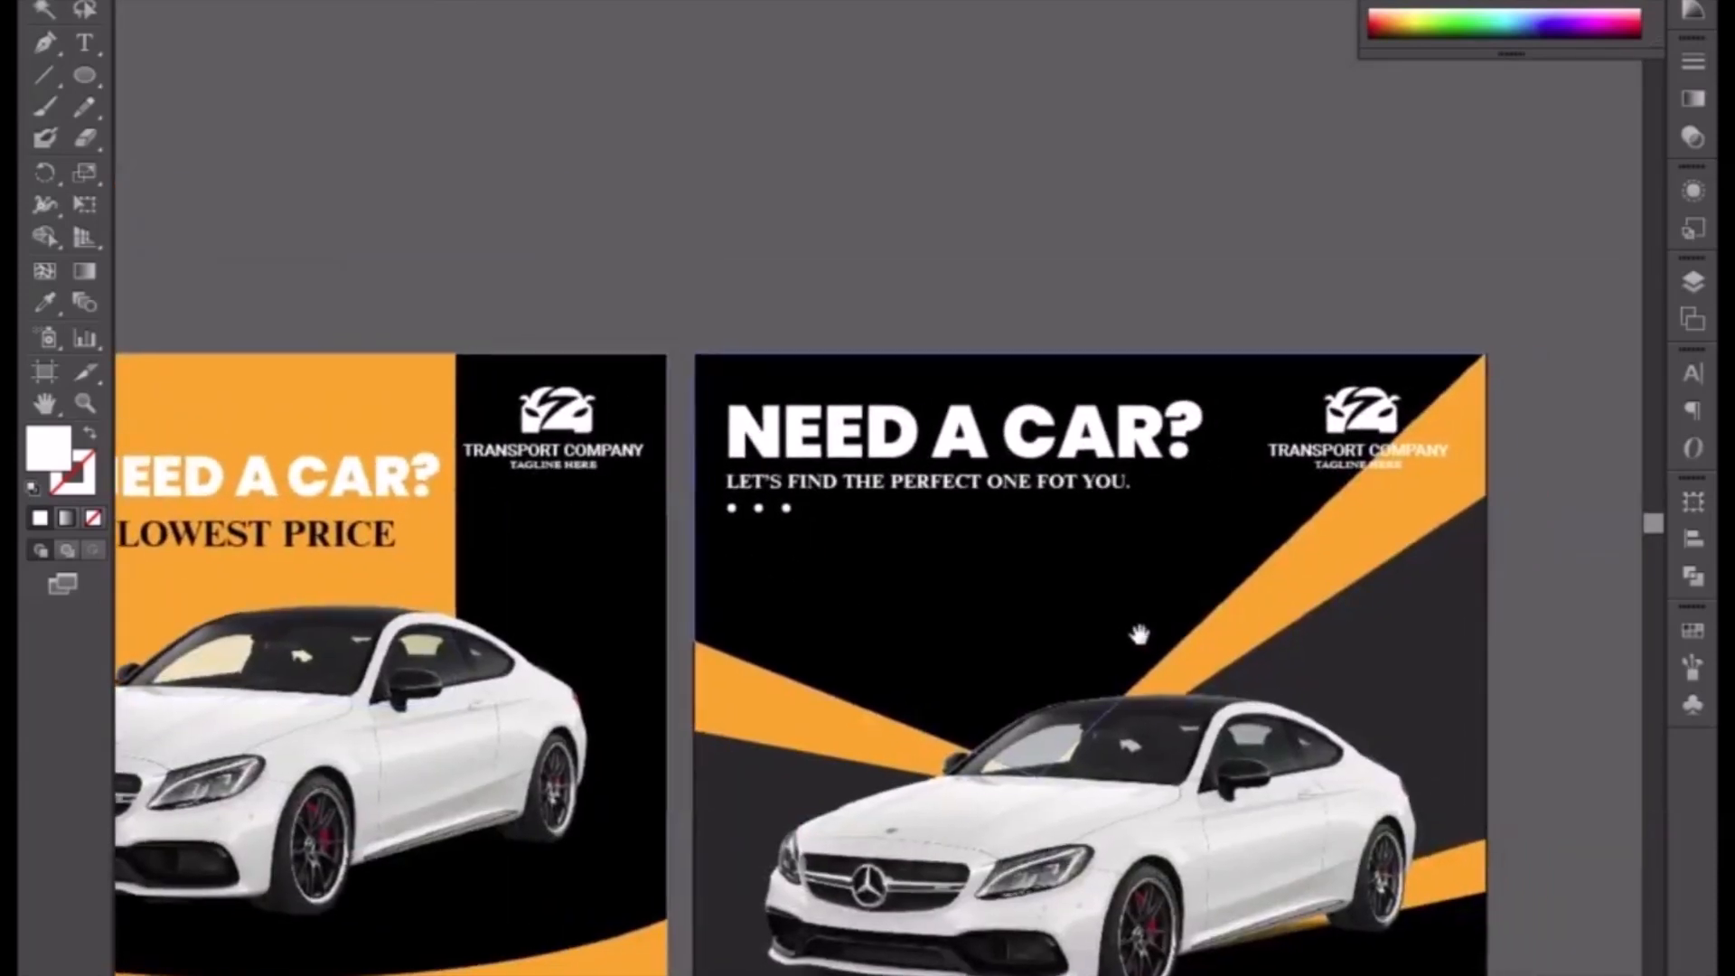
{"action": "left_click", "coordinate": [785, 509]}
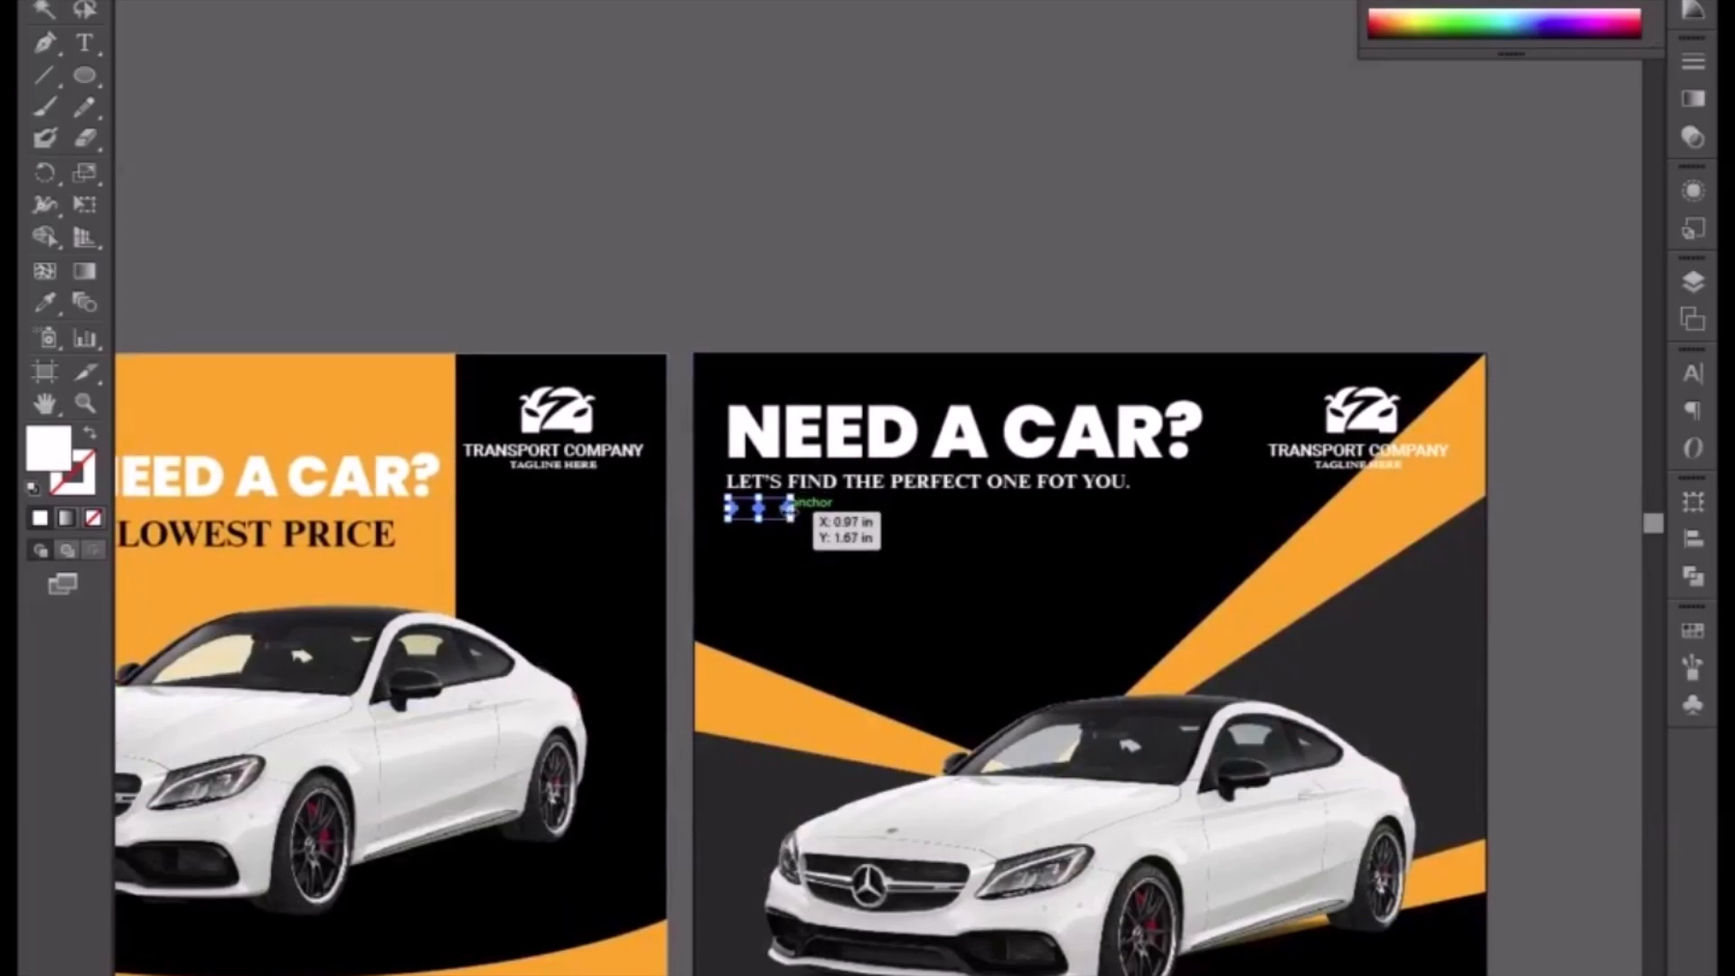
{"action": "left_click_drag", "start_coordinate": [792, 511], "coordinate": [1334, 518]}
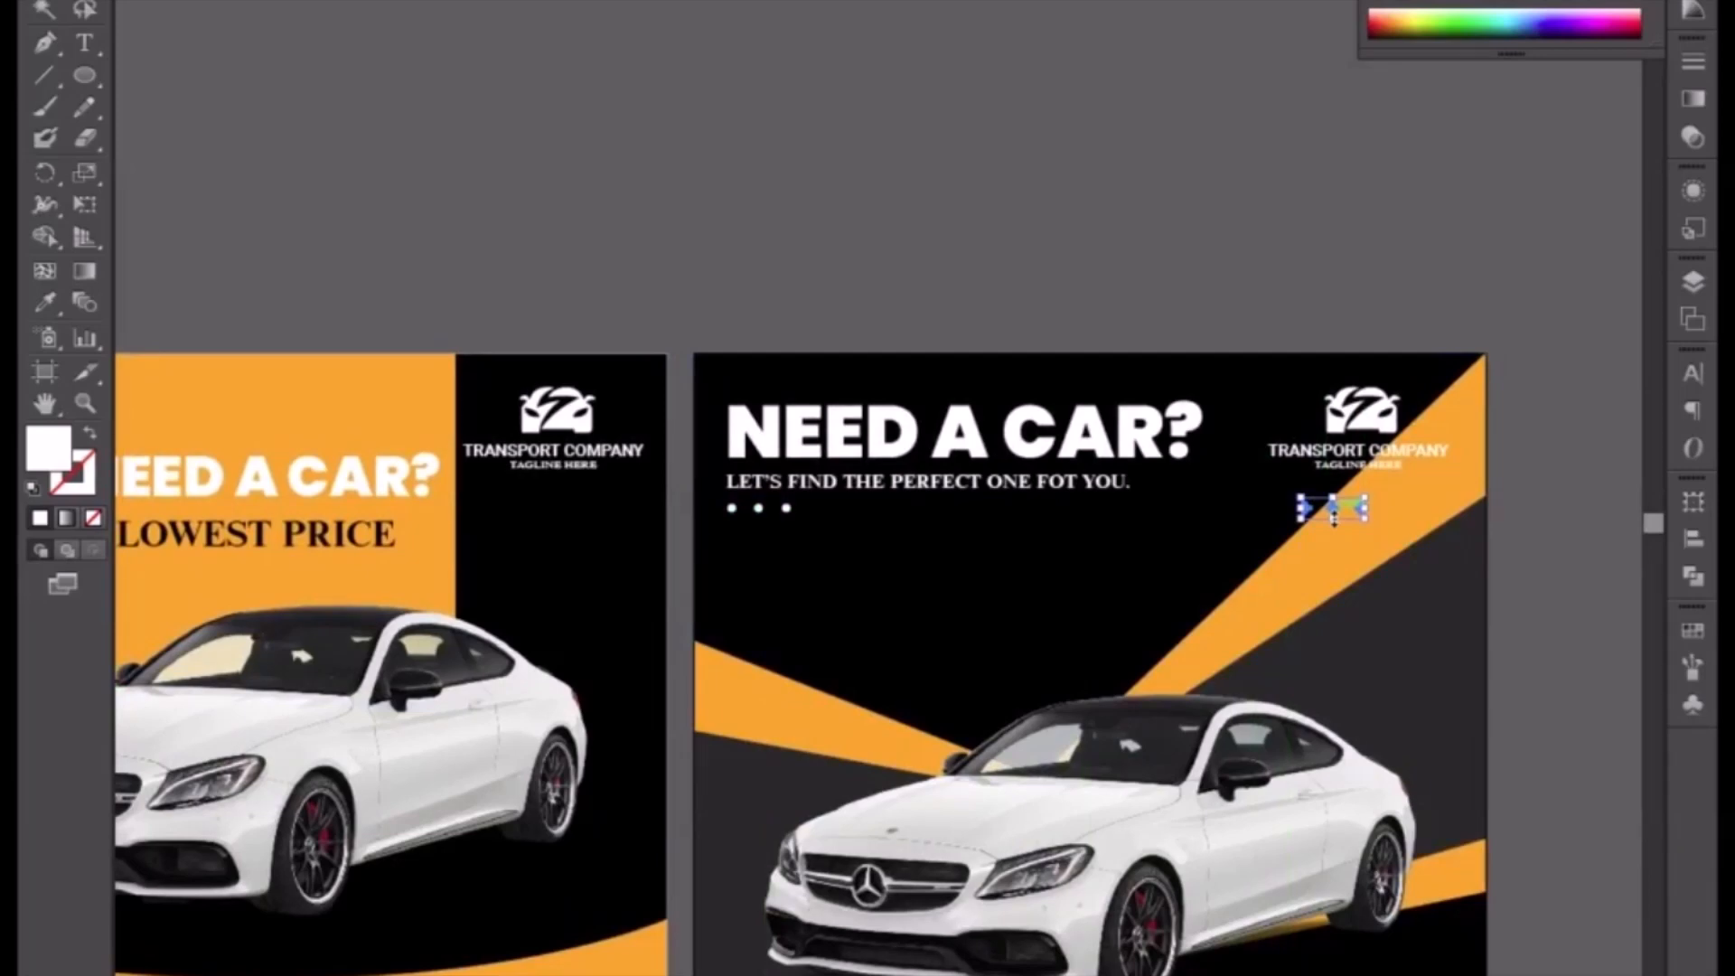
Step: Move the copied dot row onto the orange stripe just below the Transport Company logo
{"action": "left_click_drag", "start_coordinate": [1380, 502], "coordinate": [1107, 554]}
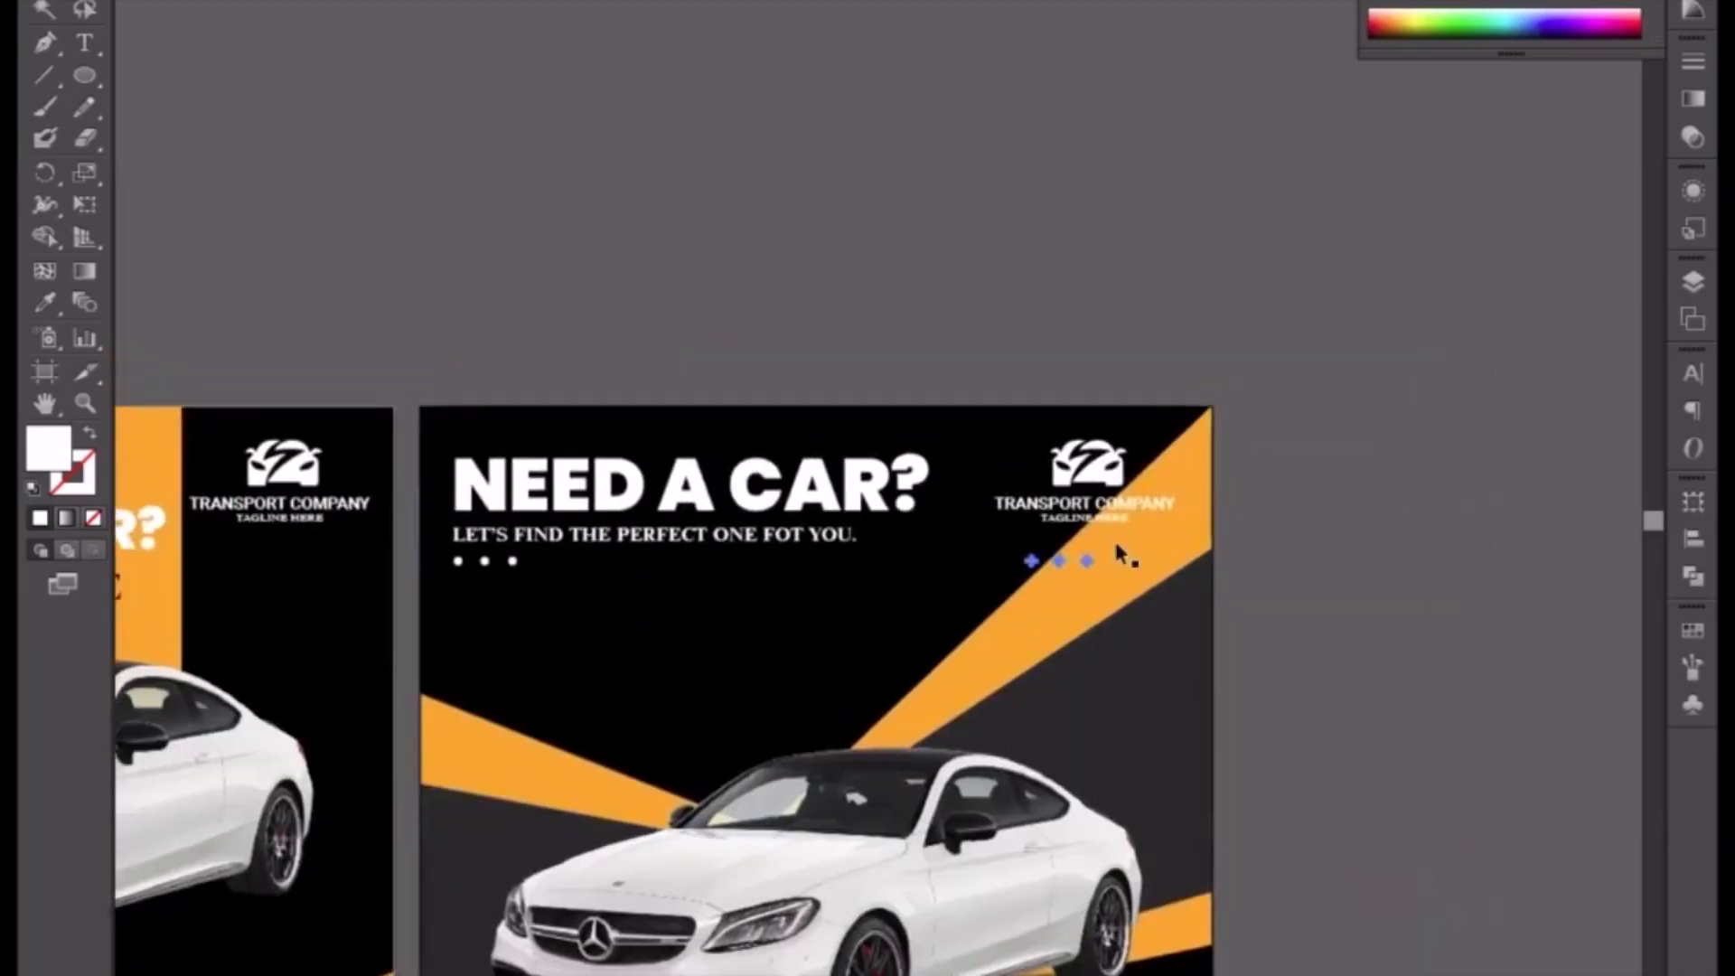
{"action": "scroll", "coordinate": [1119, 553], "scroll_direction": "up", "scroll_amount": 3}
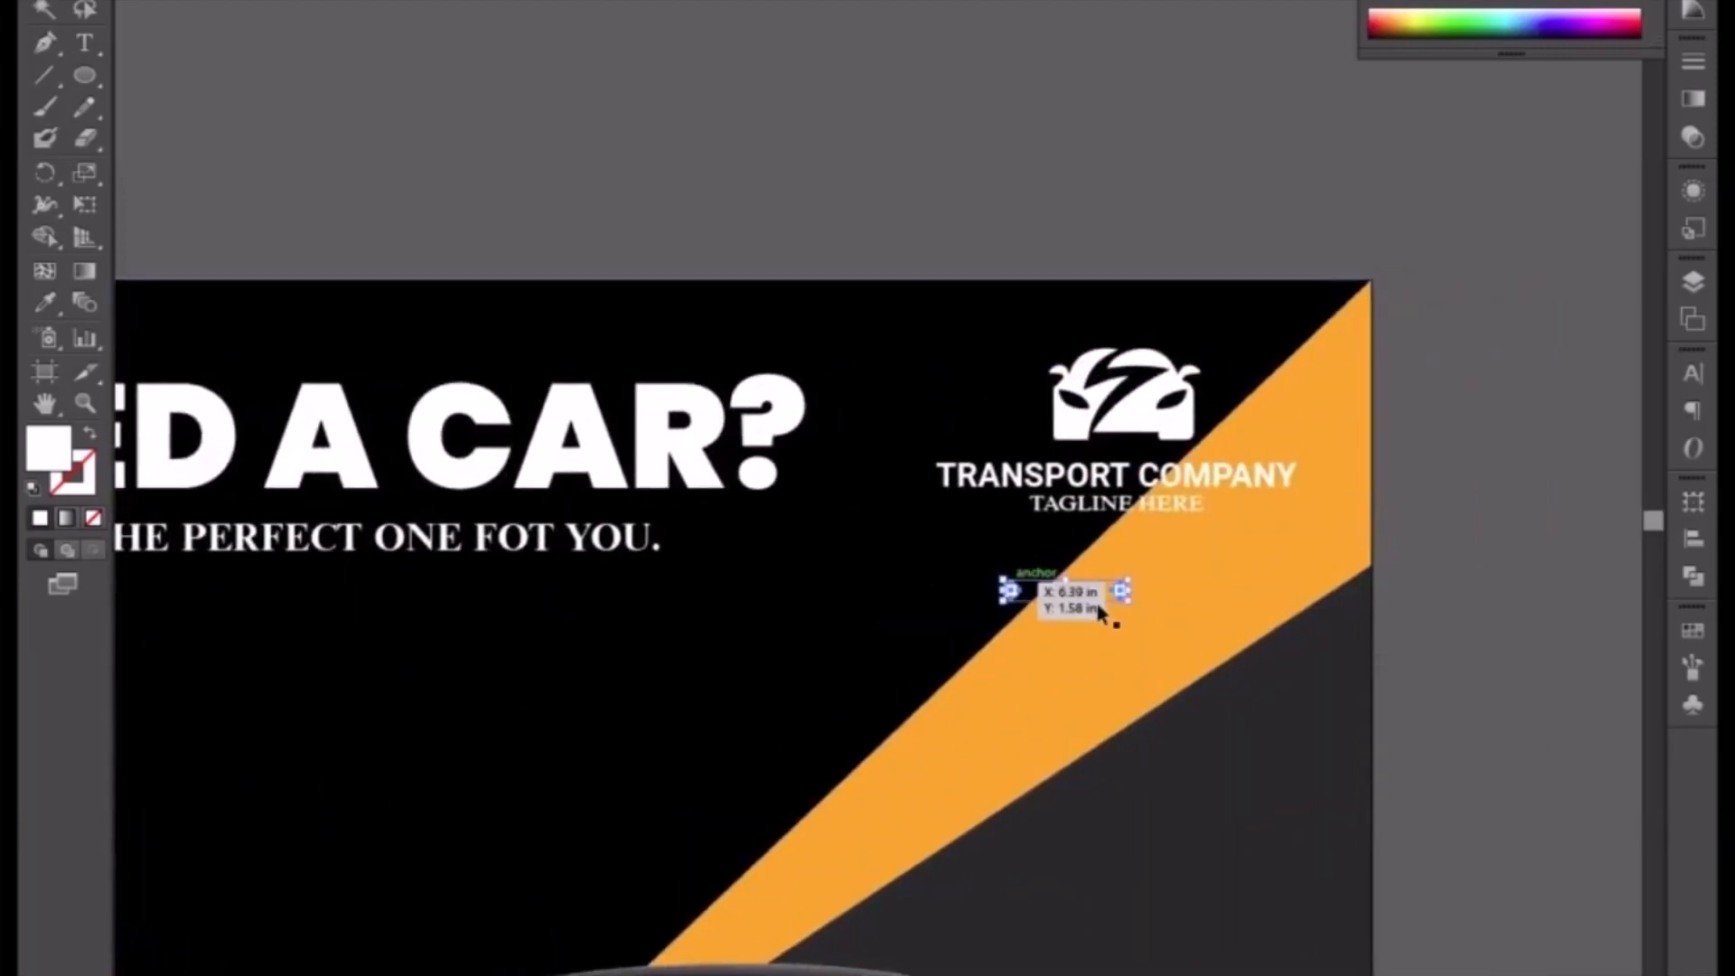
{"action": "left_click_drag", "start_coordinate": [1122, 591], "coordinate": [1201, 627]}
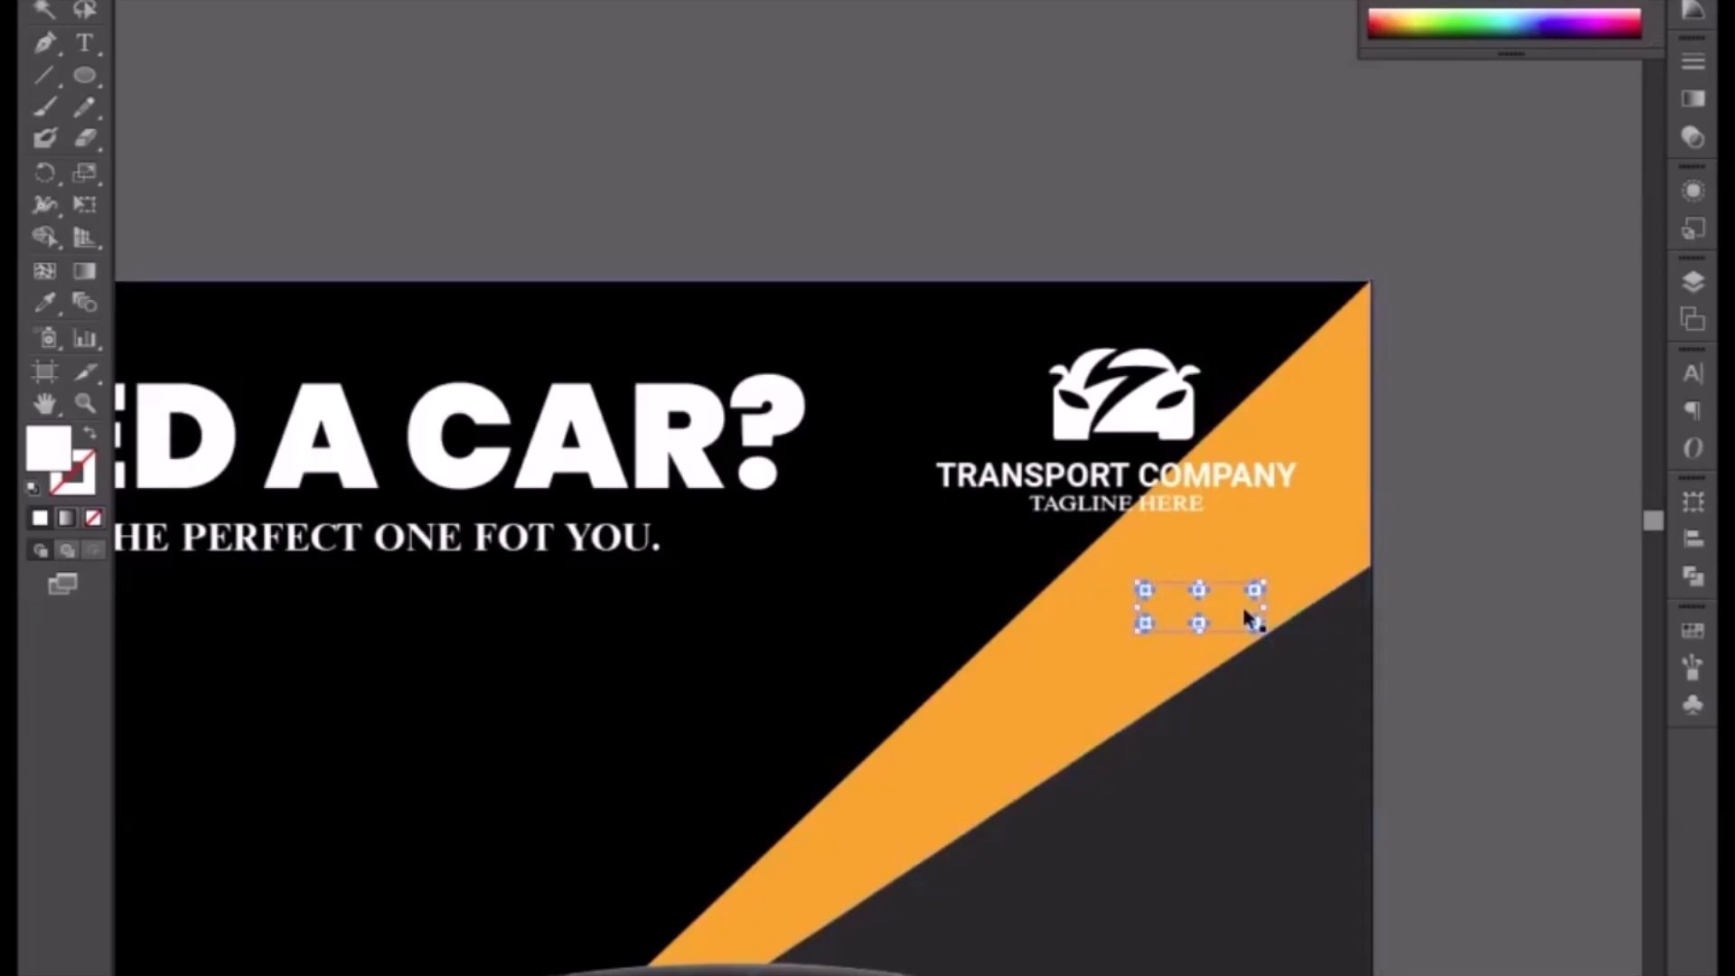
Step: Duplicate the dot row just beneath itself to form a two-row grid of dots
{"action": "left_click_drag", "start_coordinate": [1165, 713], "coordinate": [1084, 484]}
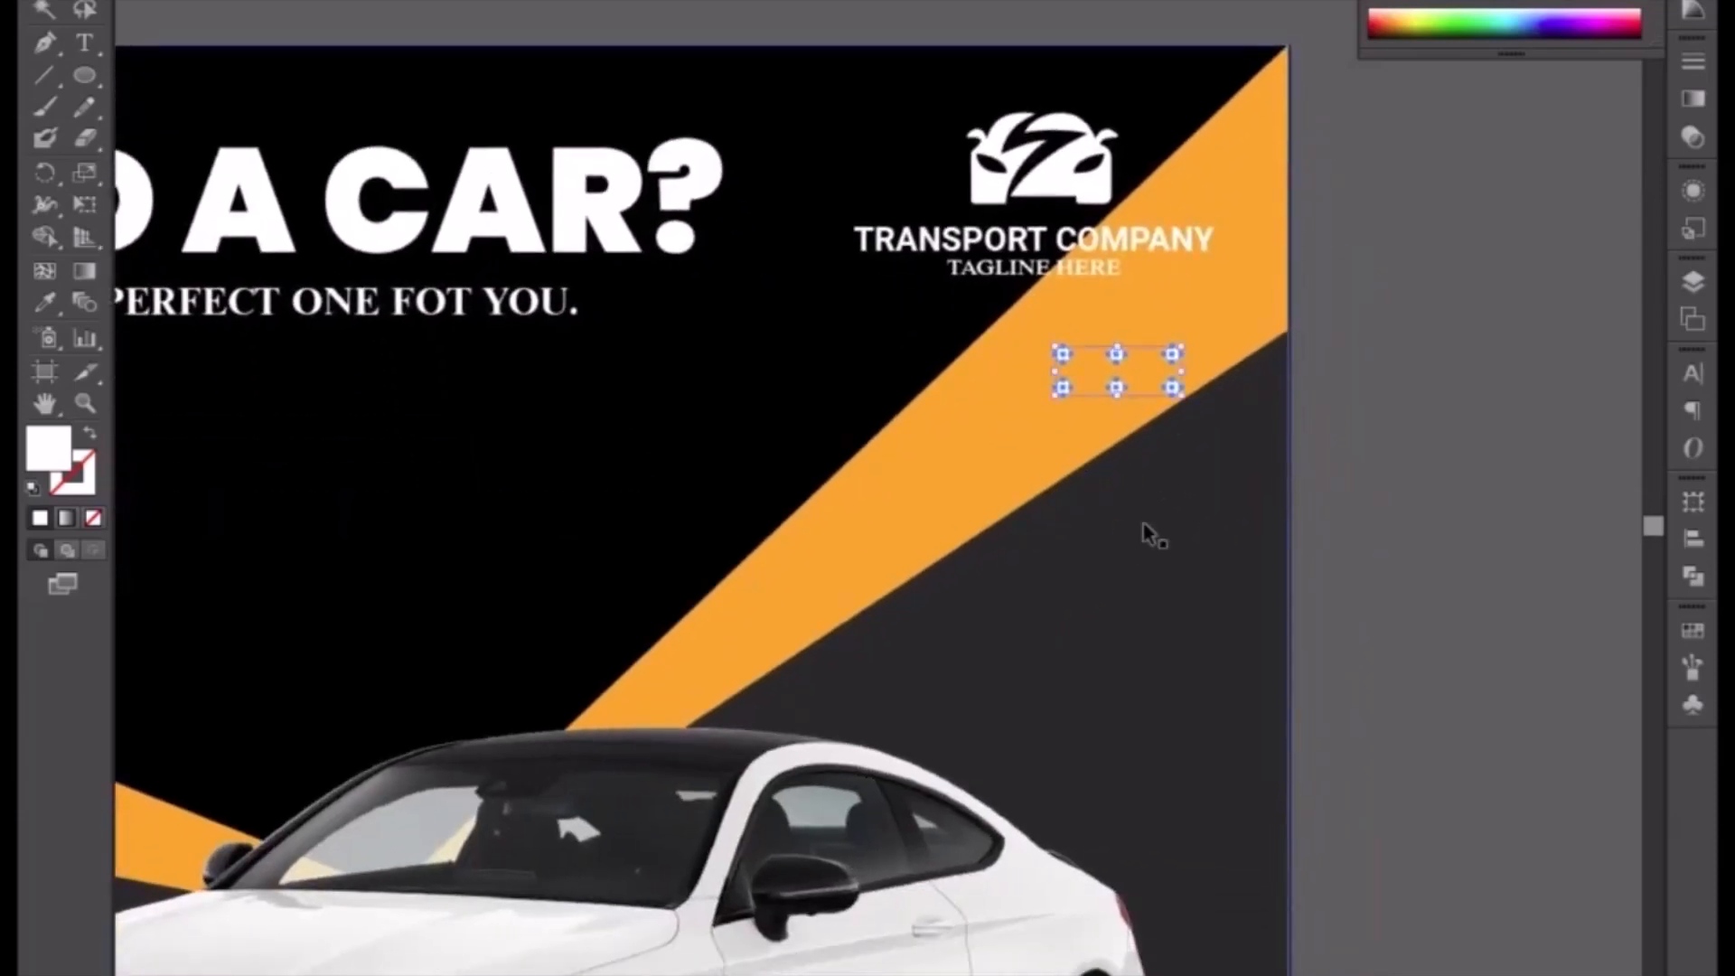
{"action": "left_click_drag", "start_coordinate": [1054, 659], "coordinate": [1019, 310]}
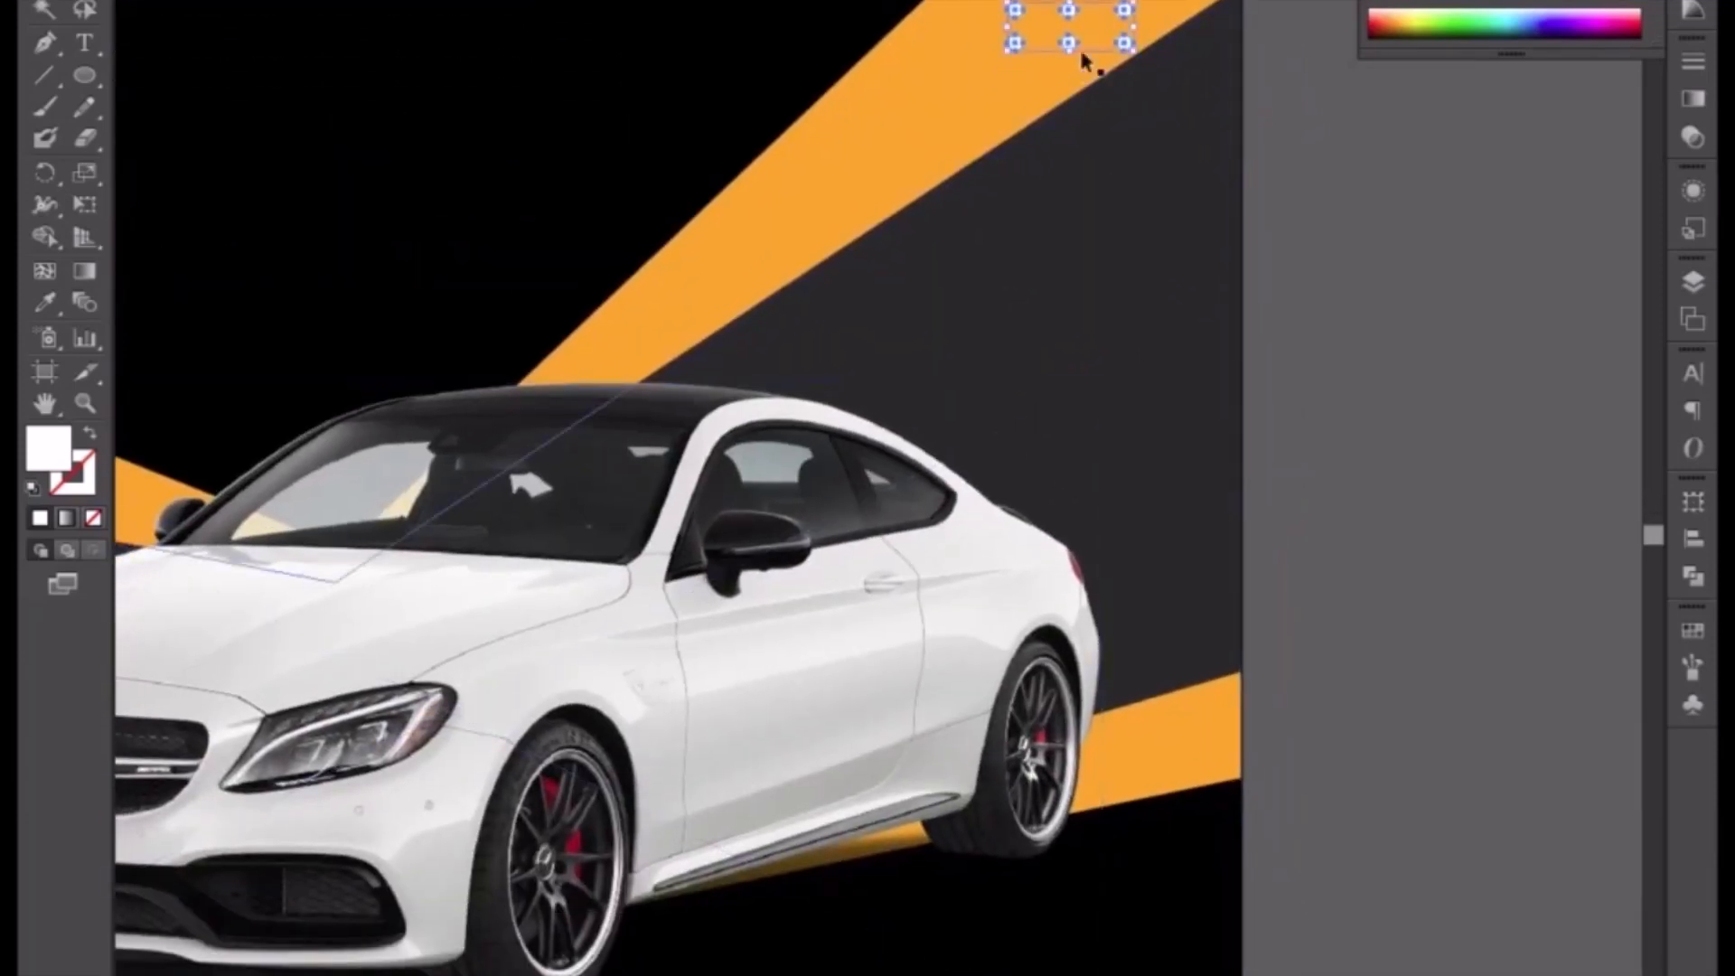
{"action": "double_click", "coordinate": [1122, 45]}
{"action": "left_click", "coordinate": [1122, 46]}
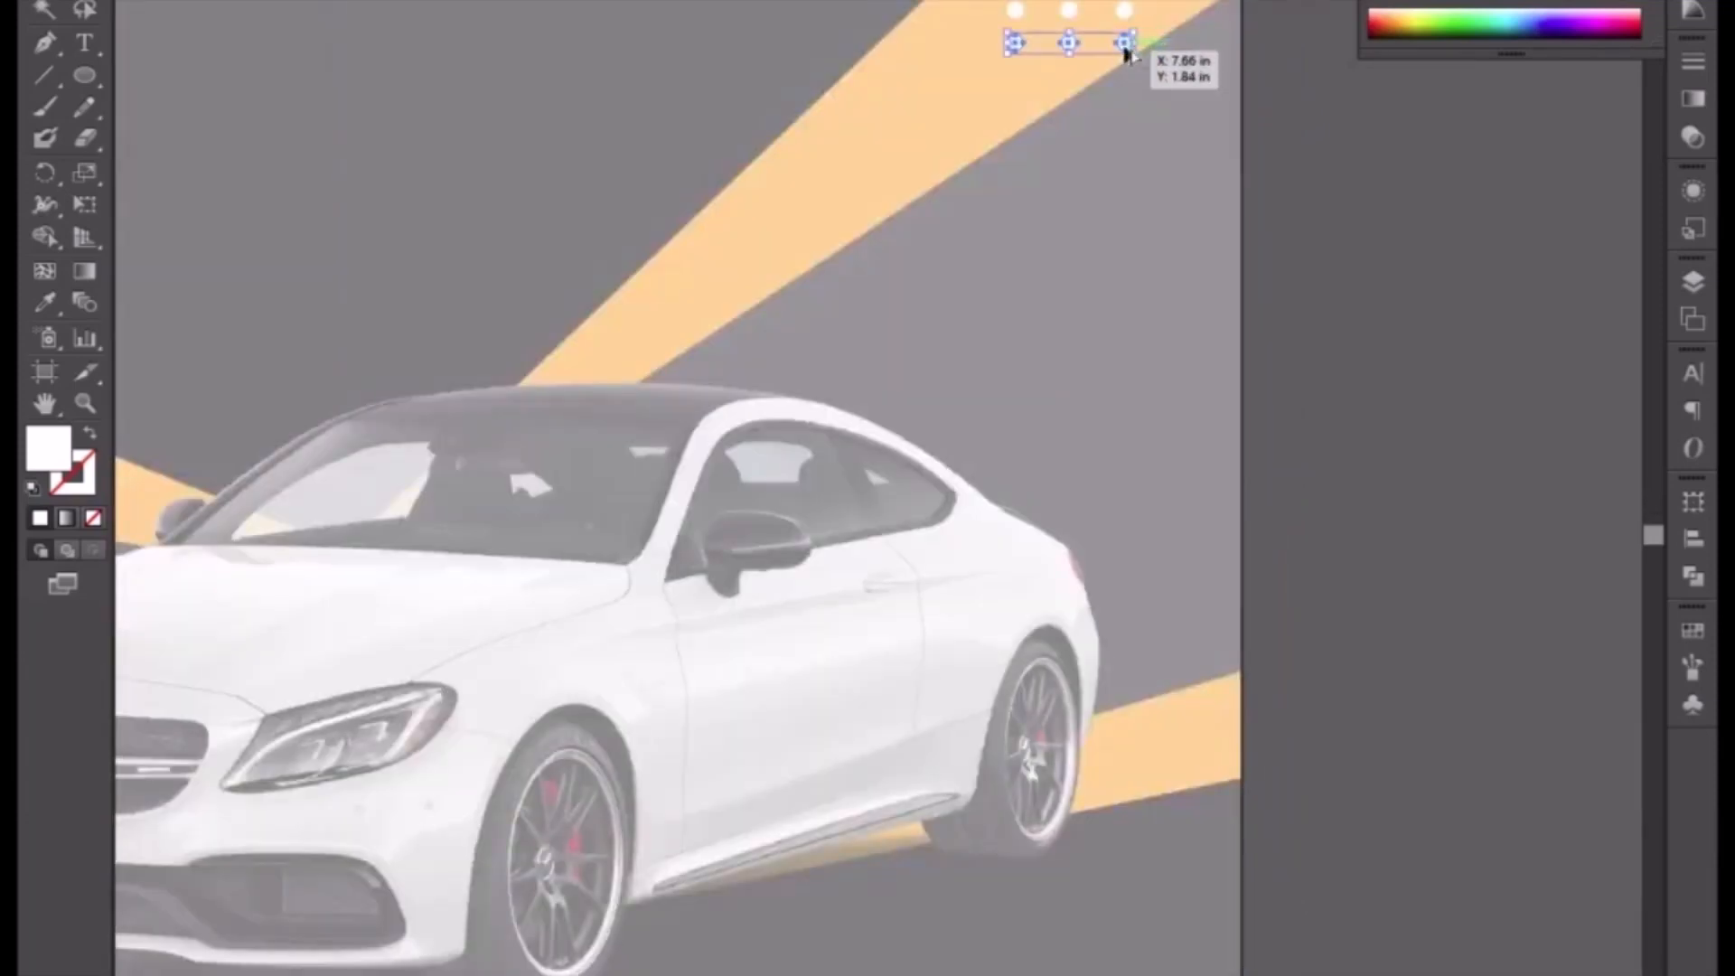
Step: Duplicate the dot row down to the lower right area below the car and nudge it down
{"action": "left_click_drag", "start_coordinate": [1124, 49], "coordinate": [1213, 915]}
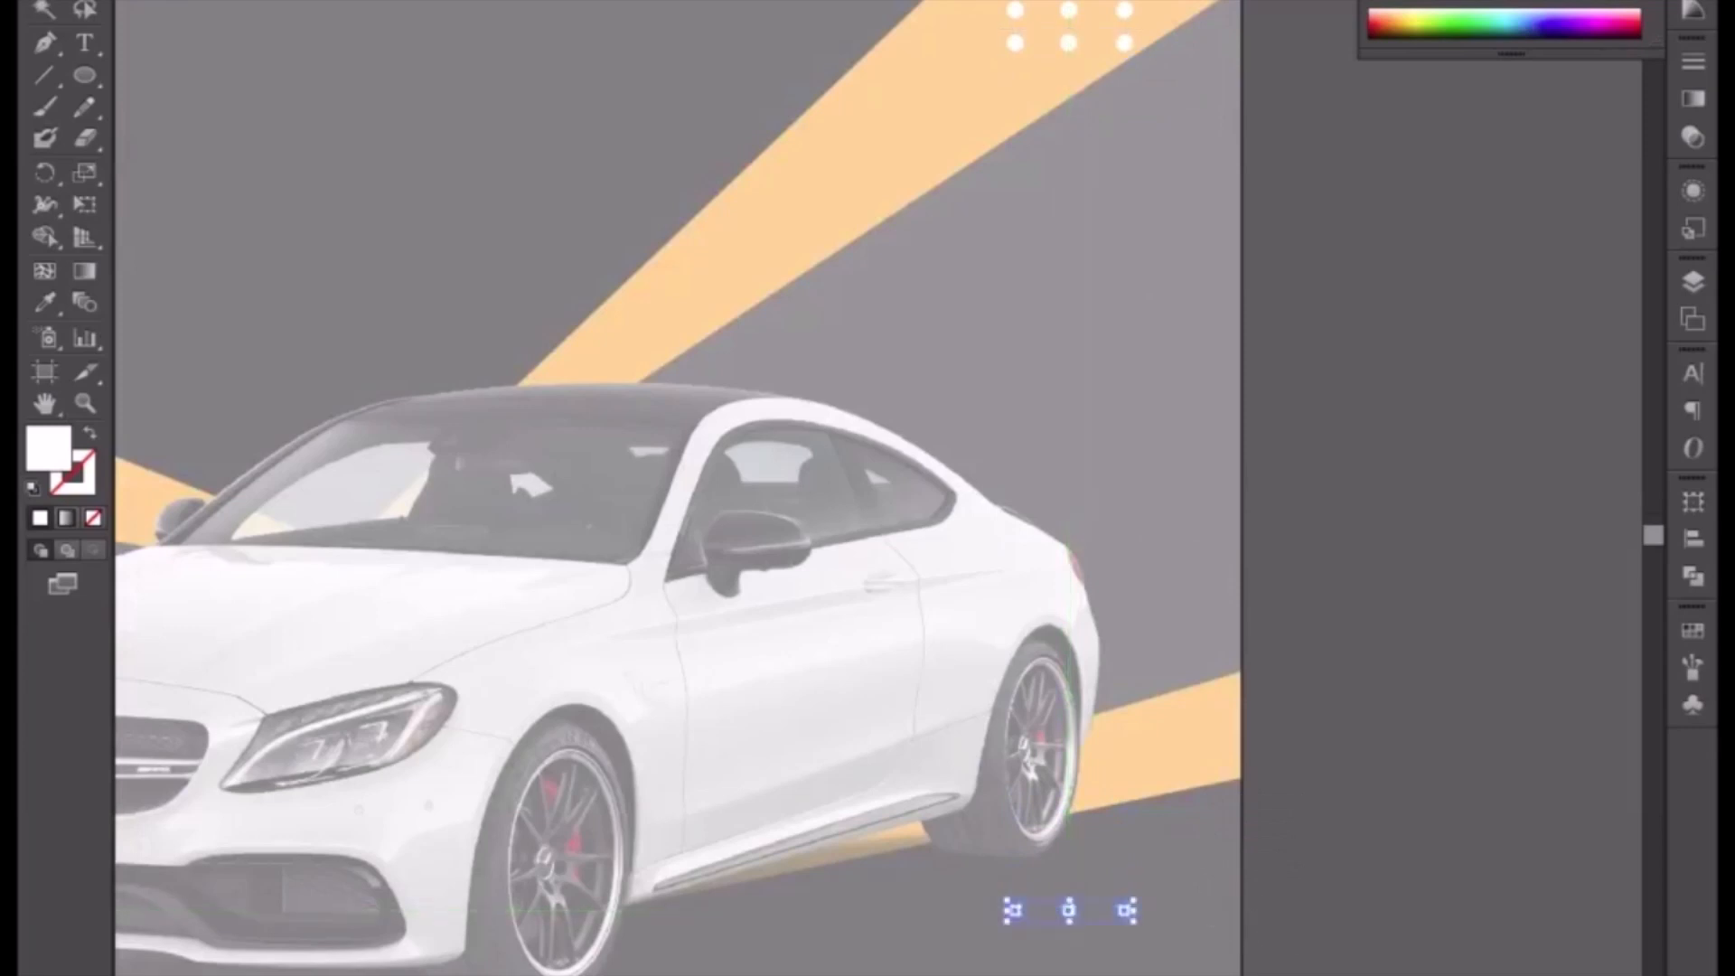
{"action": "key", "text": "shift+Down"}
{"action": "scroll", "coordinate": [1180, 734], "scroll_direction": "down", "scroll_amount": 4}
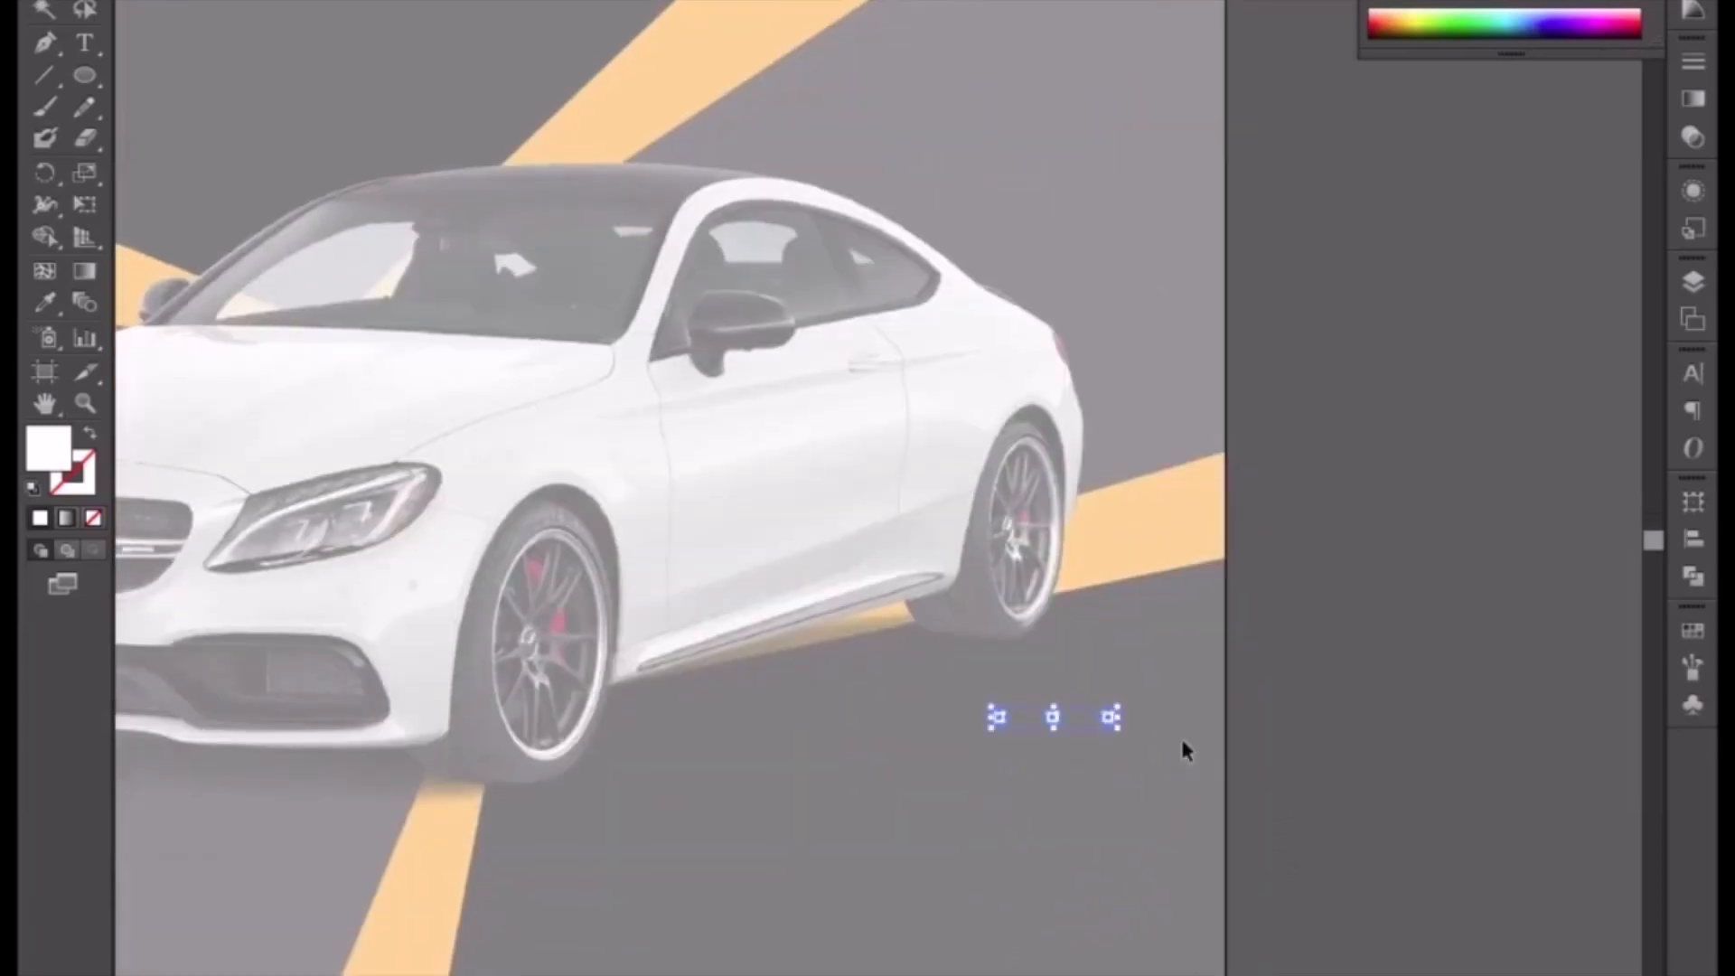
{"action": "double_click", "coordinate": [1297, 681]}
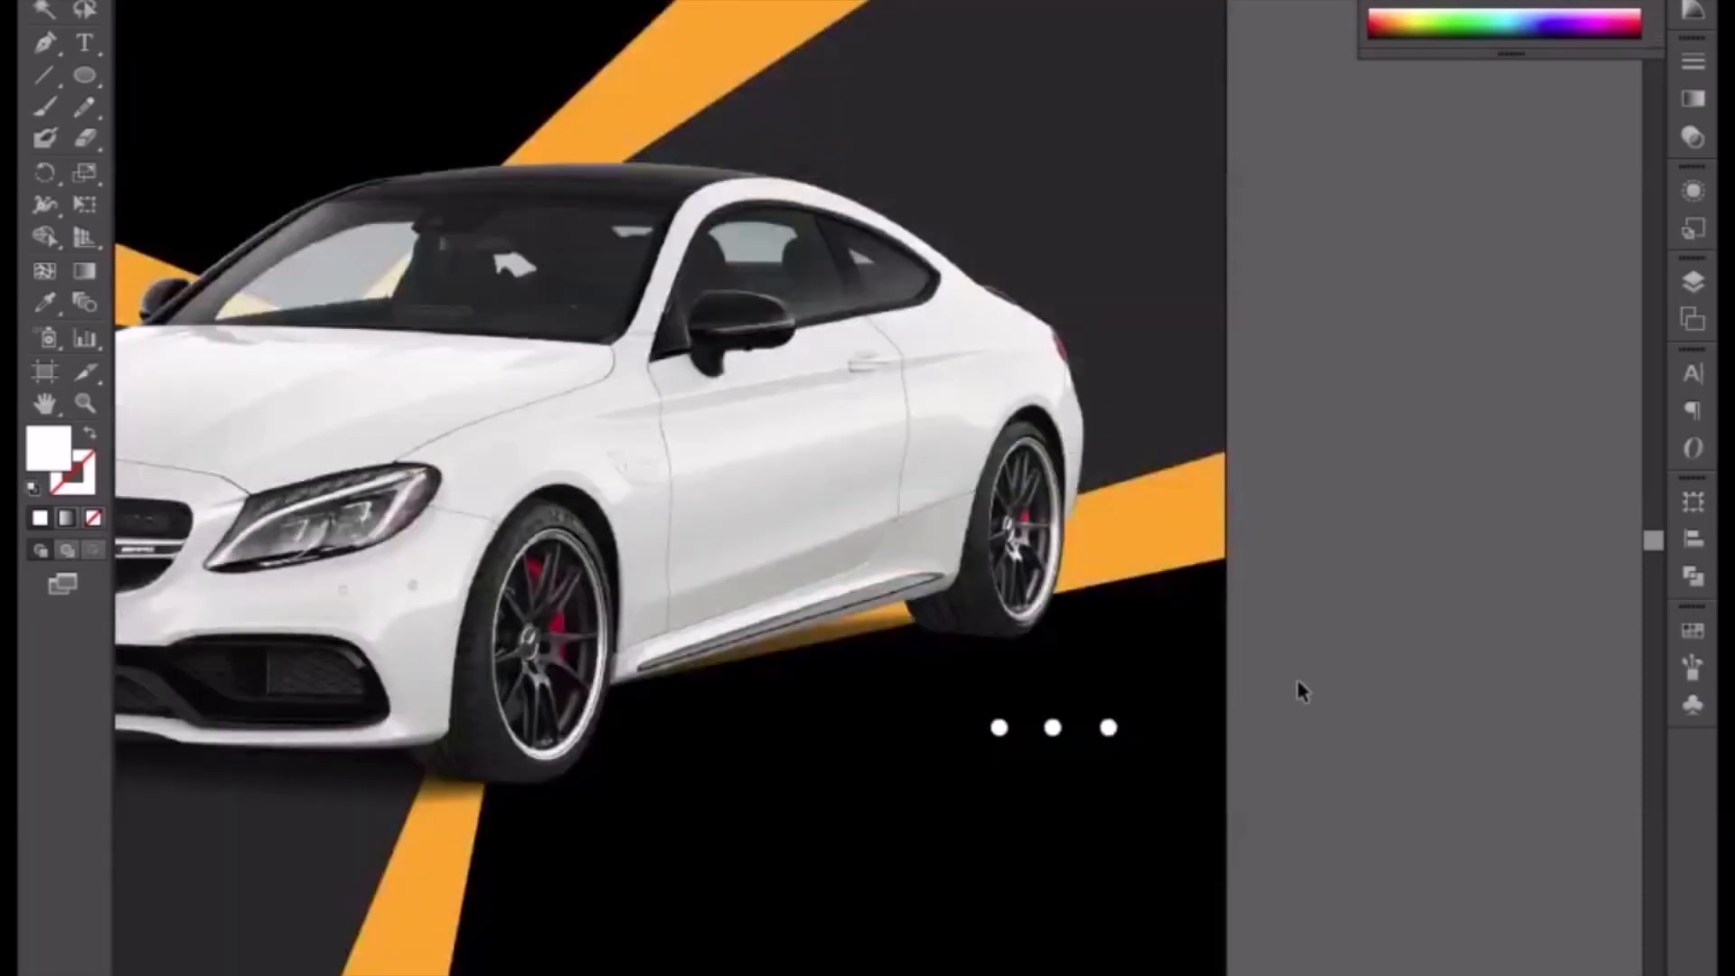
Step: Copy the Book Now button and the phone and website line from the first flyer onto the second flyer's bottom
{"action": "key", "text": "ctrl+minus"}
{"action": "key", "text": "ctrl+minus"}
{"action": "left_click_drag", "start_coordinate": [619, 741], "coordinate": [719, 751]}
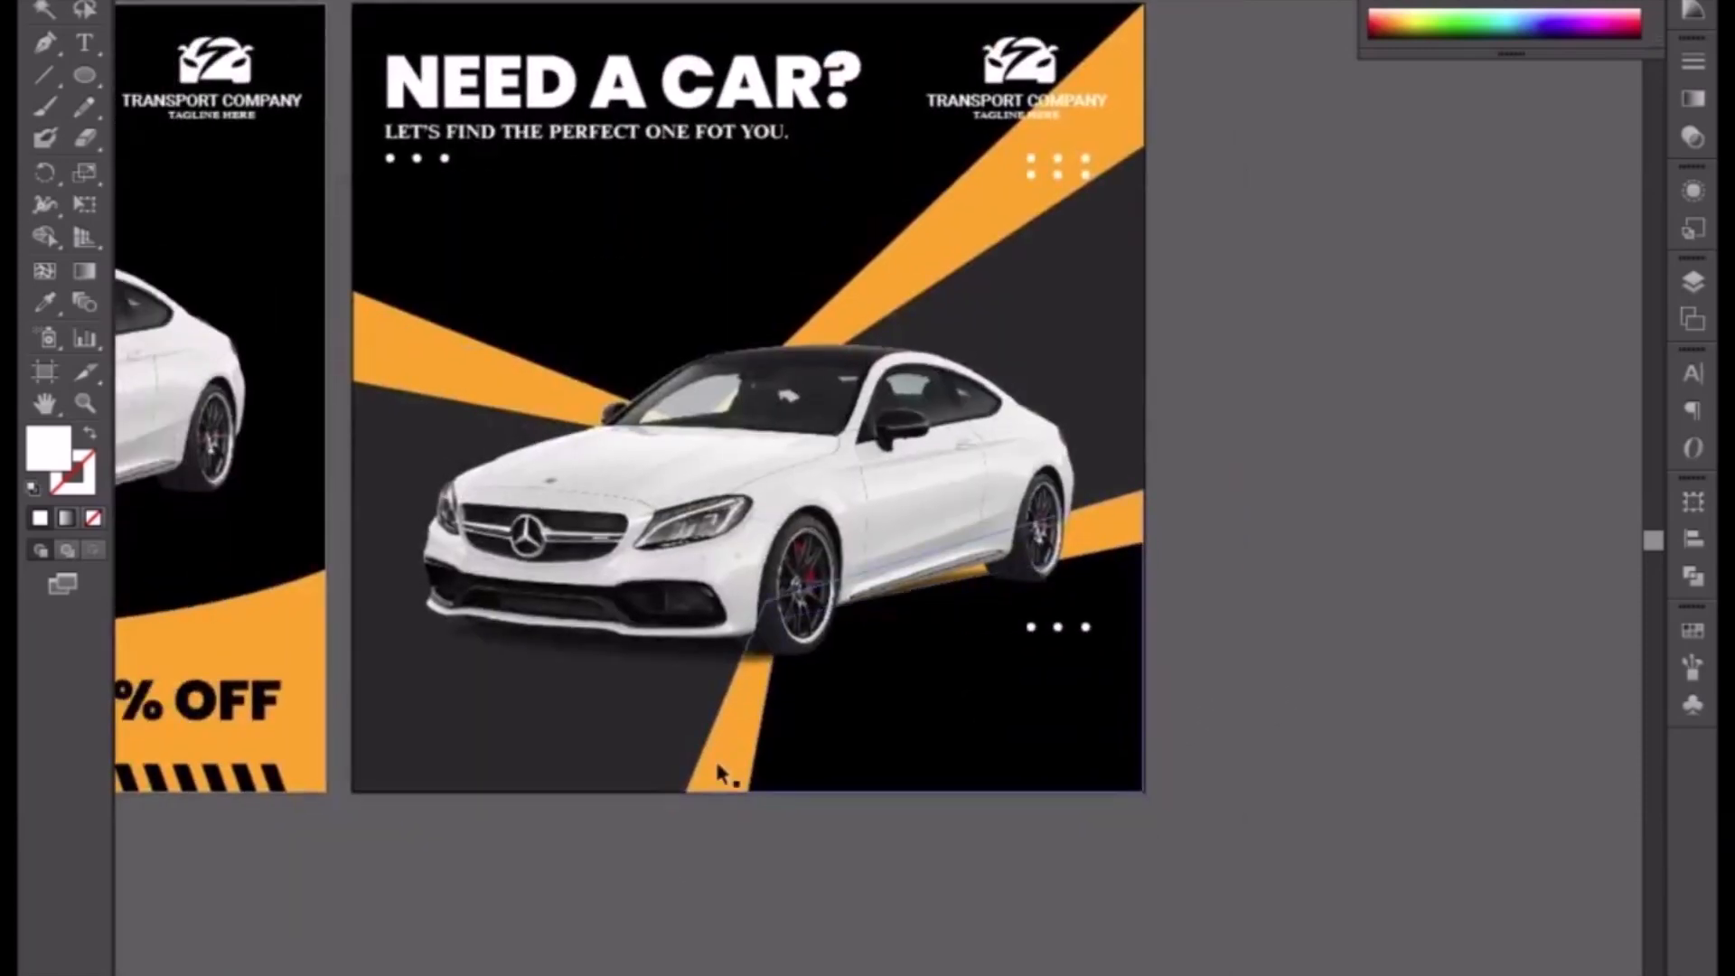
{"action": "scroll", "coordinate": [759, 820], "scroll_direction": "left", "scroll_amount": 10}
{"action": "scroll", "coordinate": [759, 820], "scroll_direction": "down", "scroll_amount": 2}
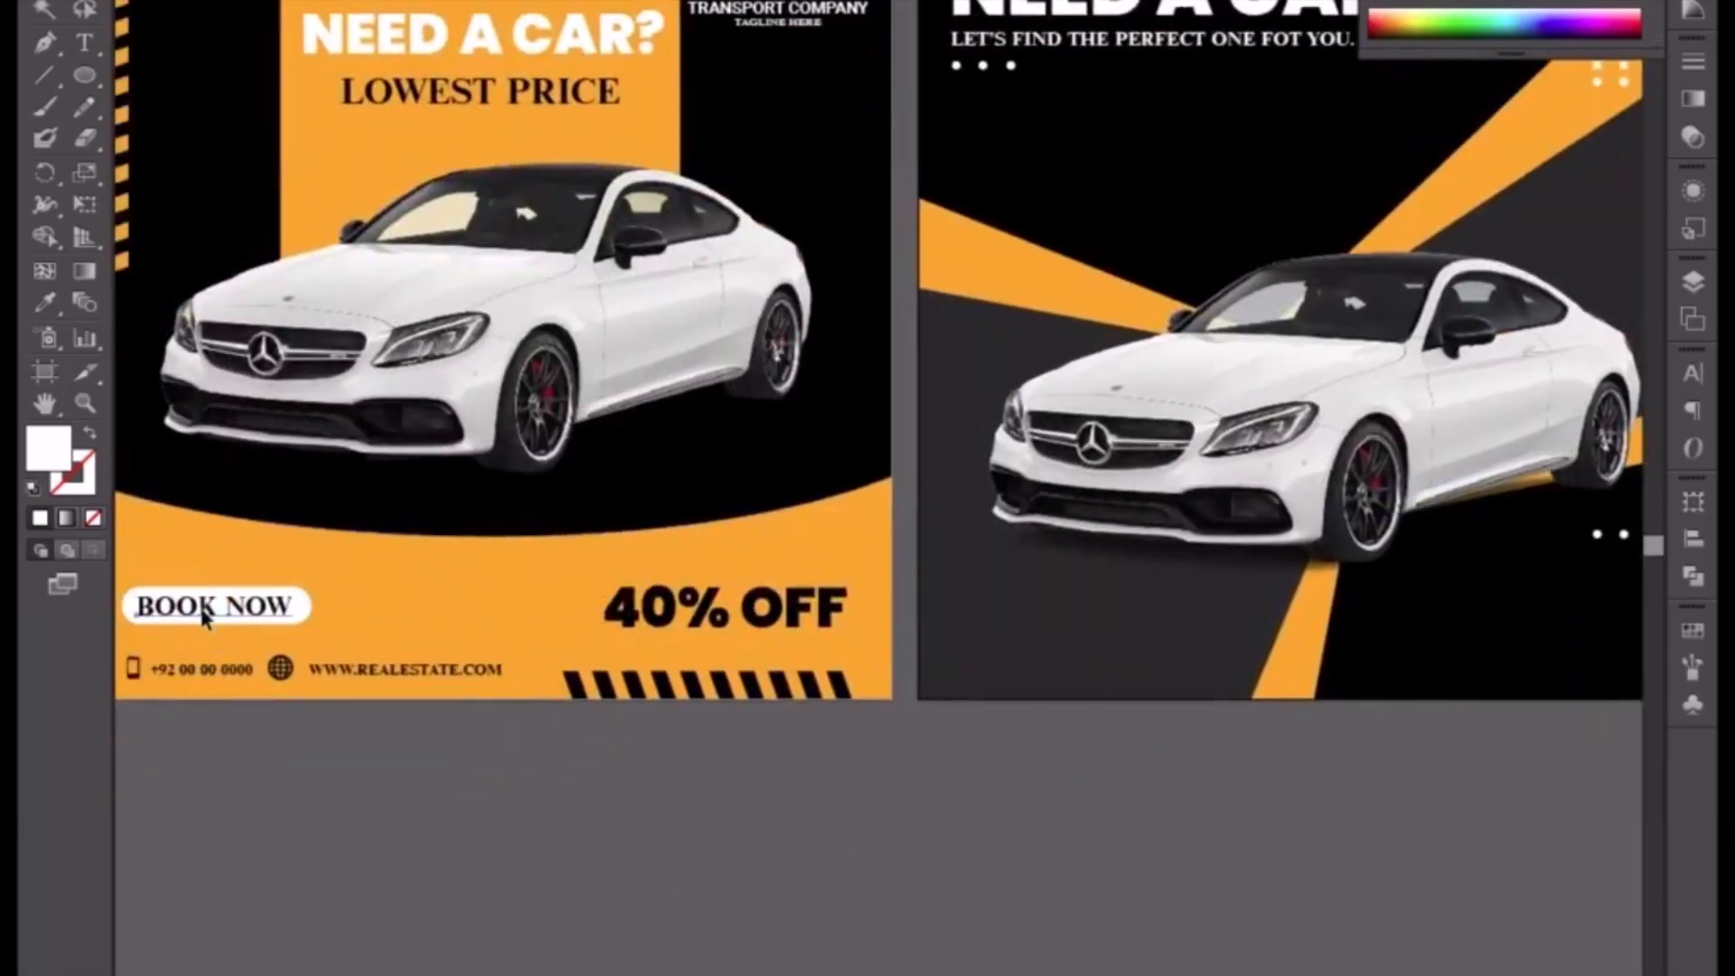
{"action": "left_click", "coordinate": [204, 617]}
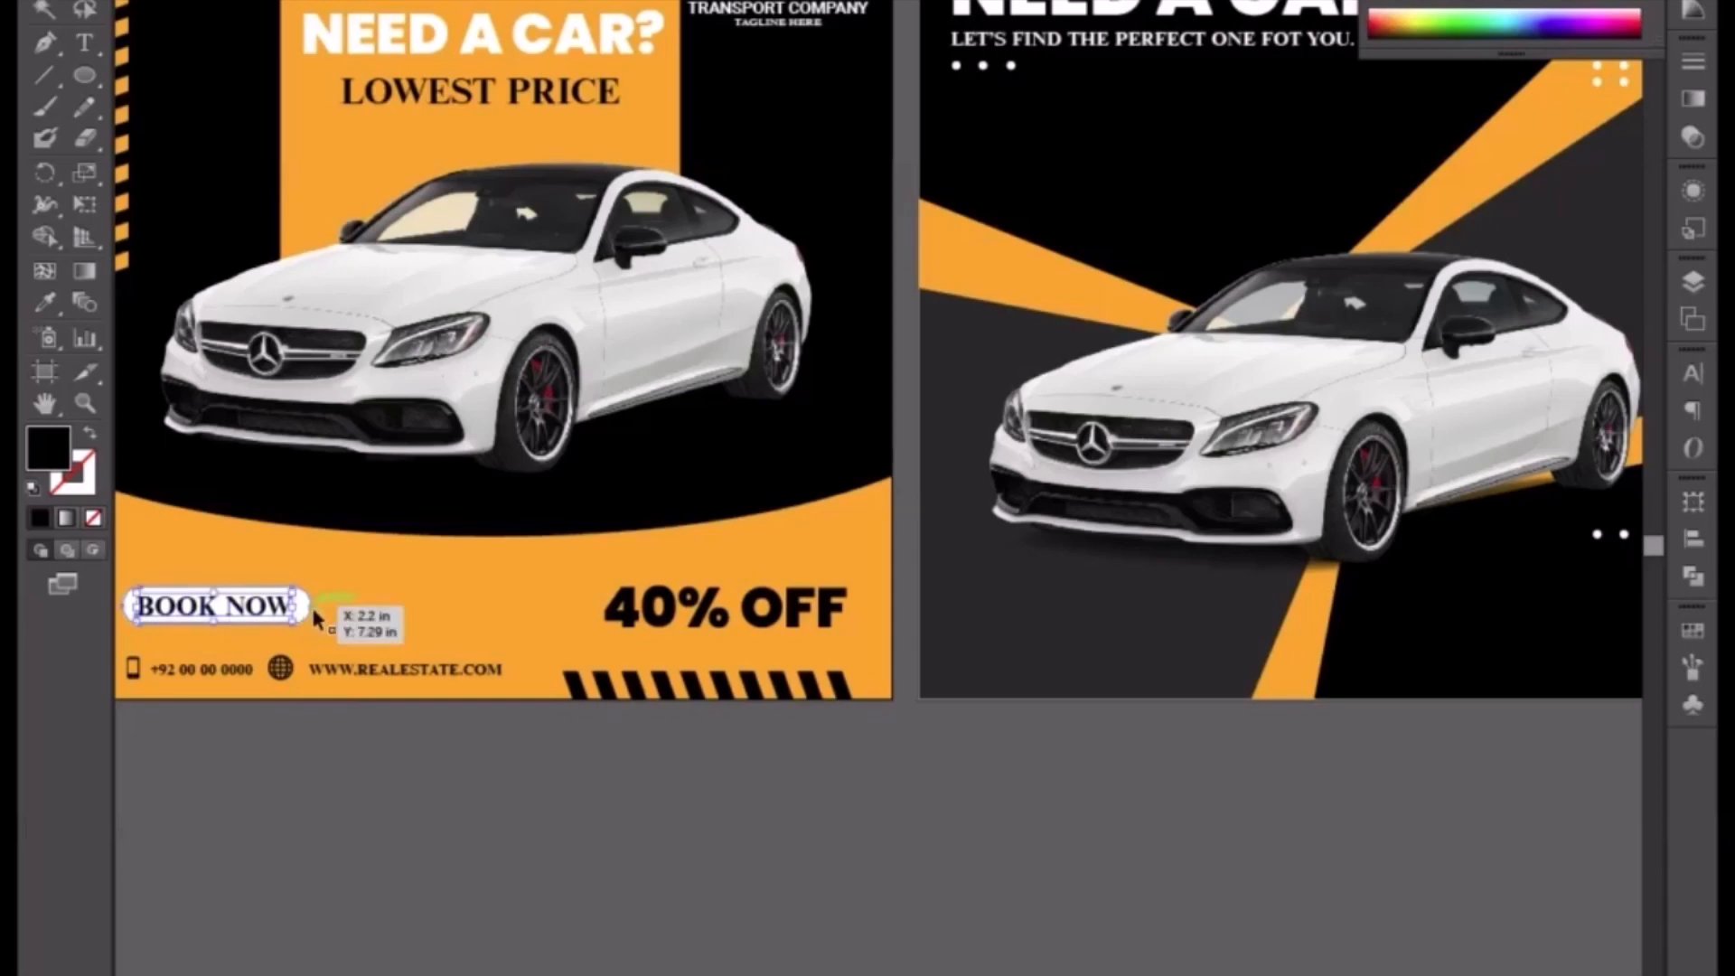
{"action": "left_click", "coordinate": [311, 603], "text": "shift"}
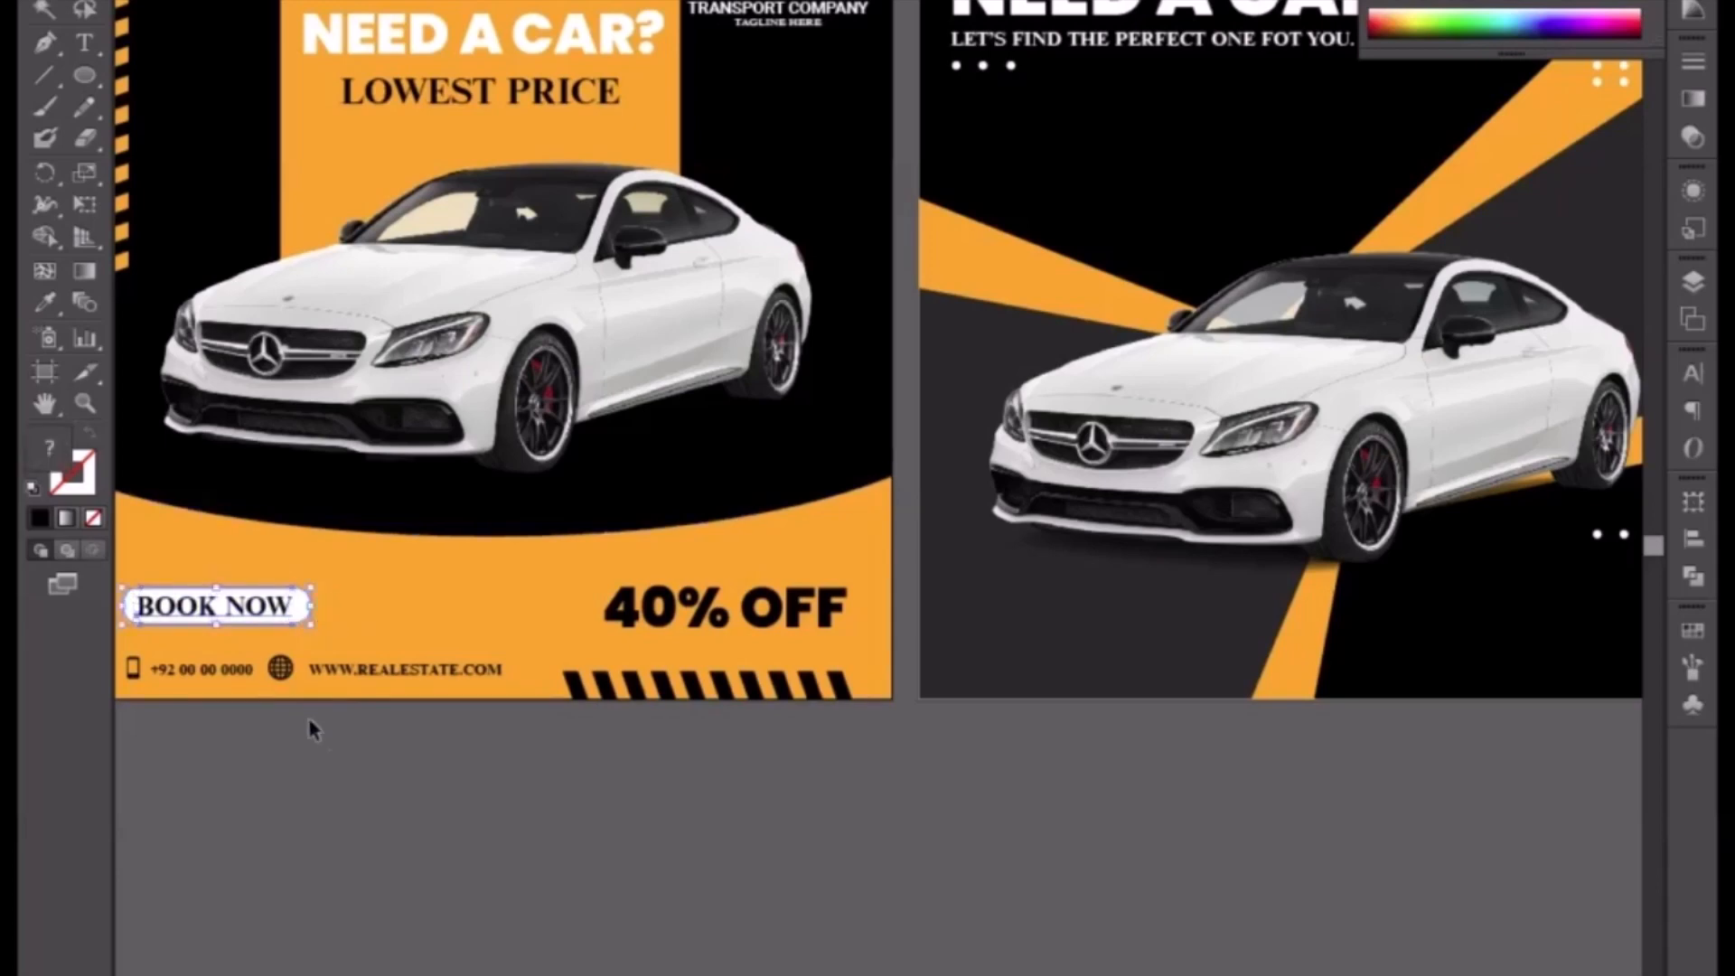
{"action": "left_click", "coordinate": [198, 671], "text": "shift"}
{"action": "left_click_drag", "start_coordinate": [389, 692], "coordinate": [349, 716]}
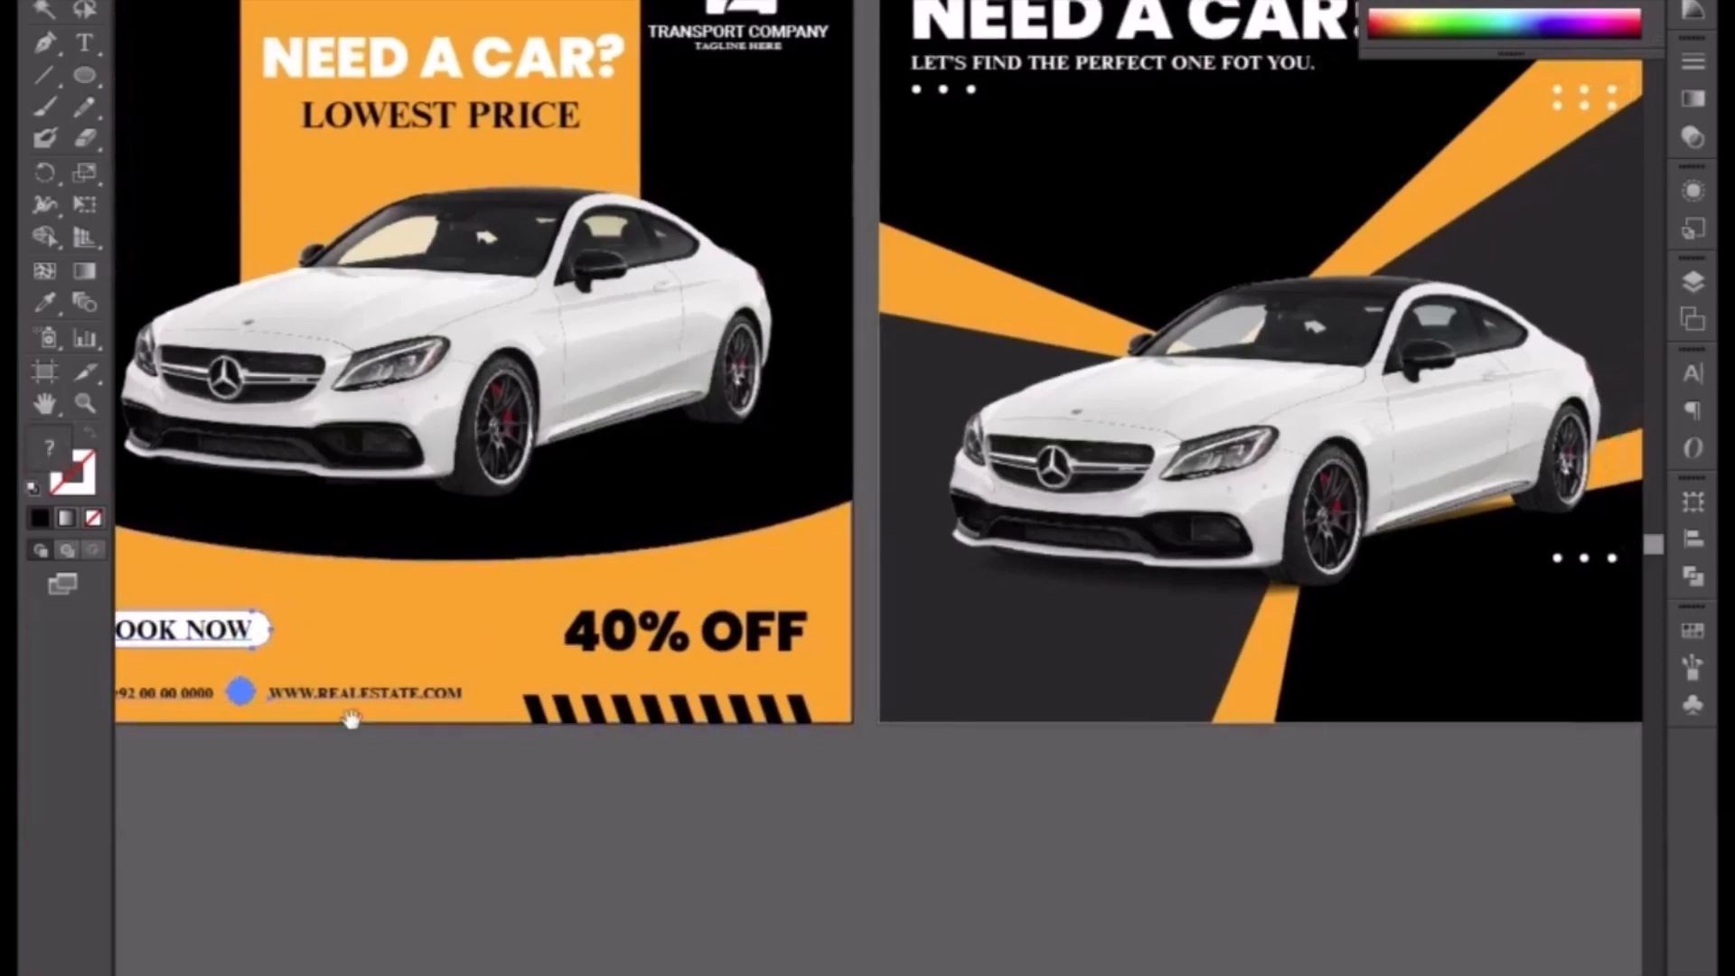
{"action": "left_click_drag", "start_coordinate": [185, 643], "coordinate": [1398, 687]}
Step: Bring the copied button and contact elements to the front of the second flyer
{"action": "left_click_drag", "start_coordinate": [1255, 732], "coordinate": [905, 707]}
{"action": "right_click", "coordinate": [1019, 622]}
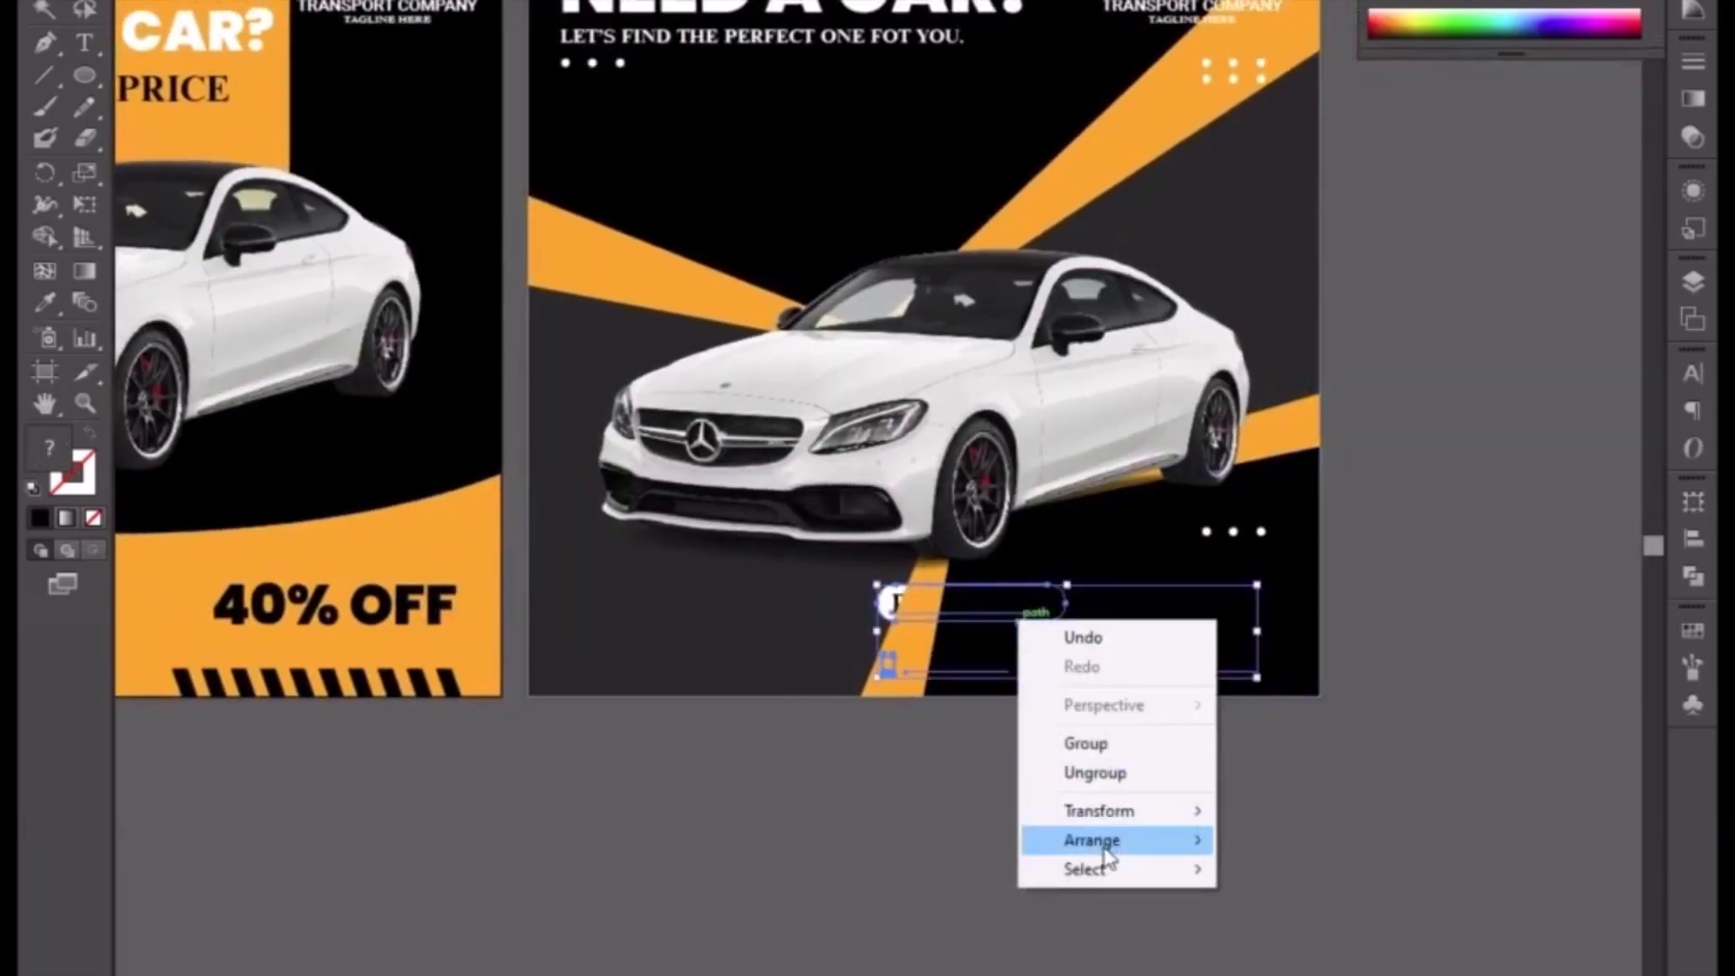
{"action": "mouse_move", "coordinate": [1130, 839]}
{"action": "left_click", "coordinate": [1279, 838]}
Step: Reposition the copied elements and move the Book Now button to the flyer's right side above the contact line
{"action": "left_click_drag", "start_coordinate": [1034, 630], "coordinate": [1063, 629]}
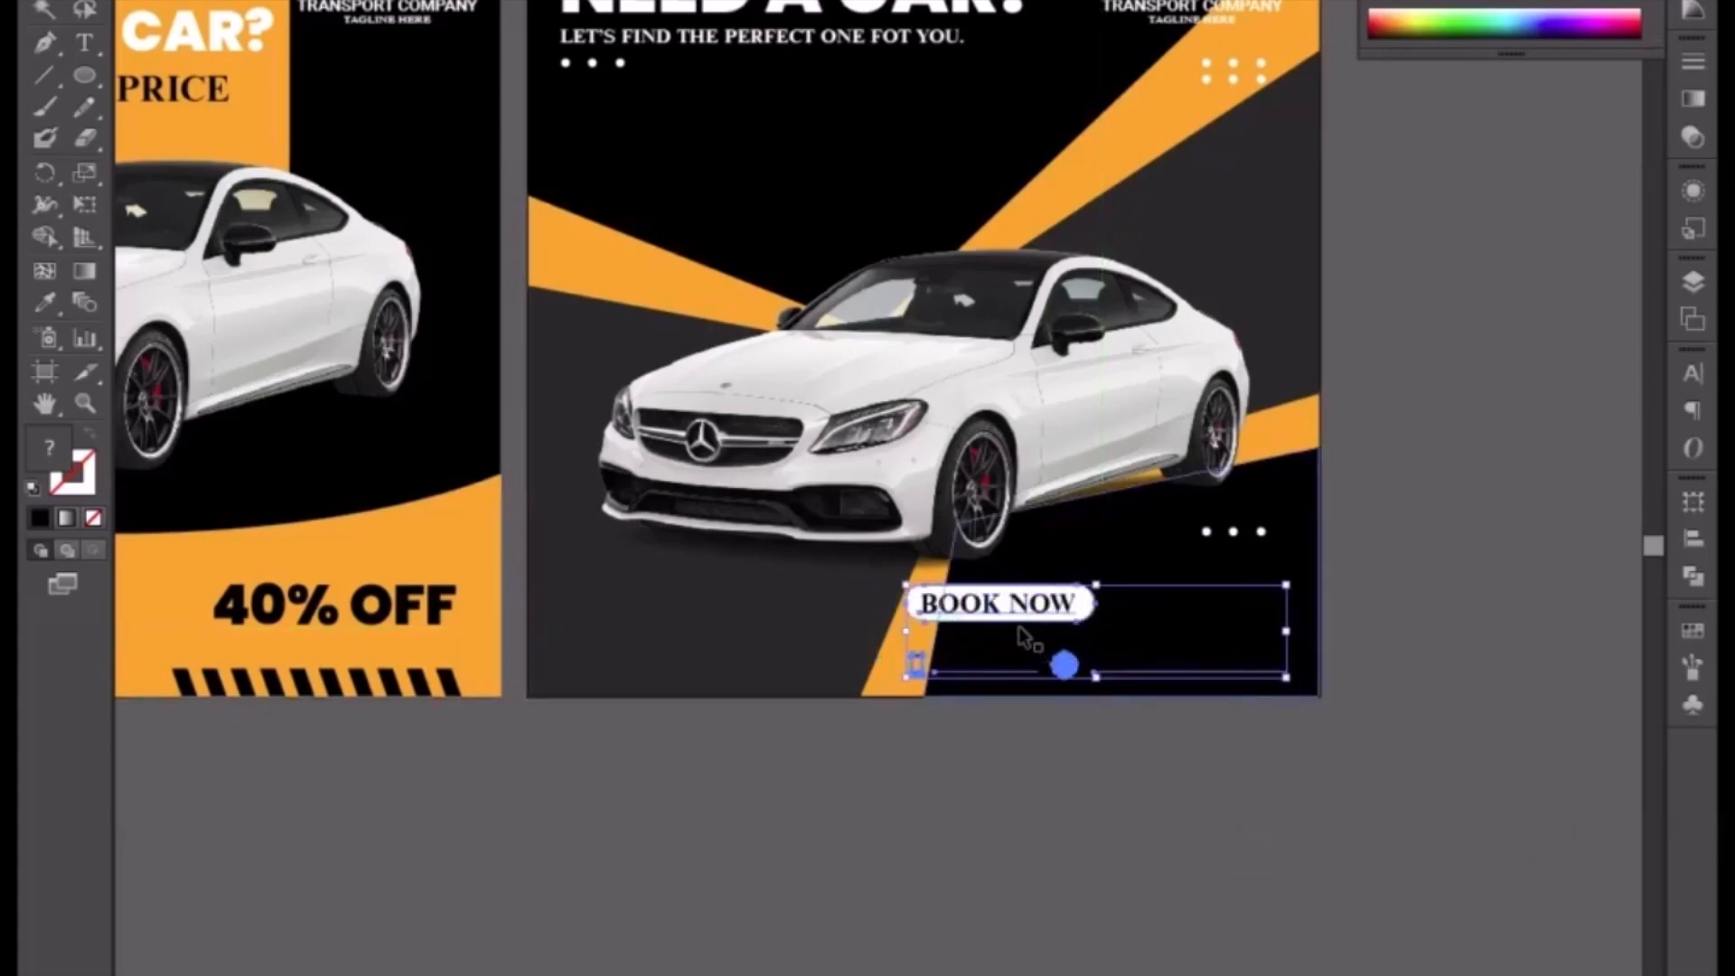
{"action": "double_click", "coordinate": [1026, 633]}
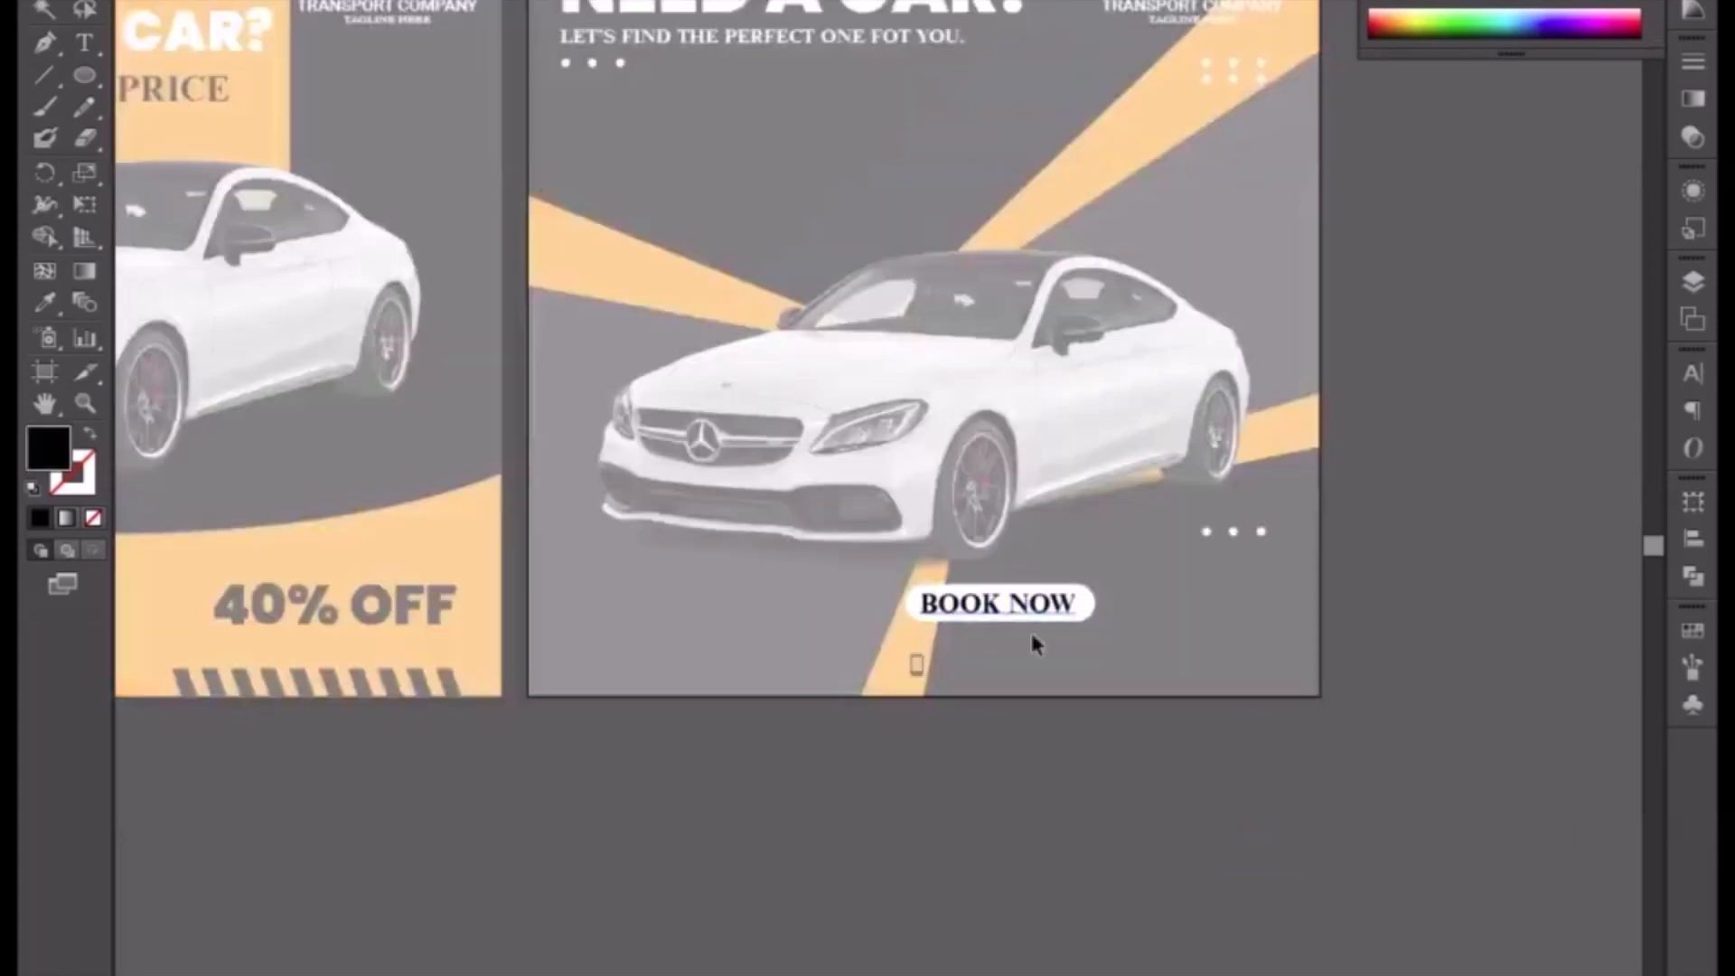
{"action": "left_click_drag", "start_coordinate": [1021, 610], "coordinate": [1213, 618]}
{"action": "double_click", "coordinate": [1382, 739]}
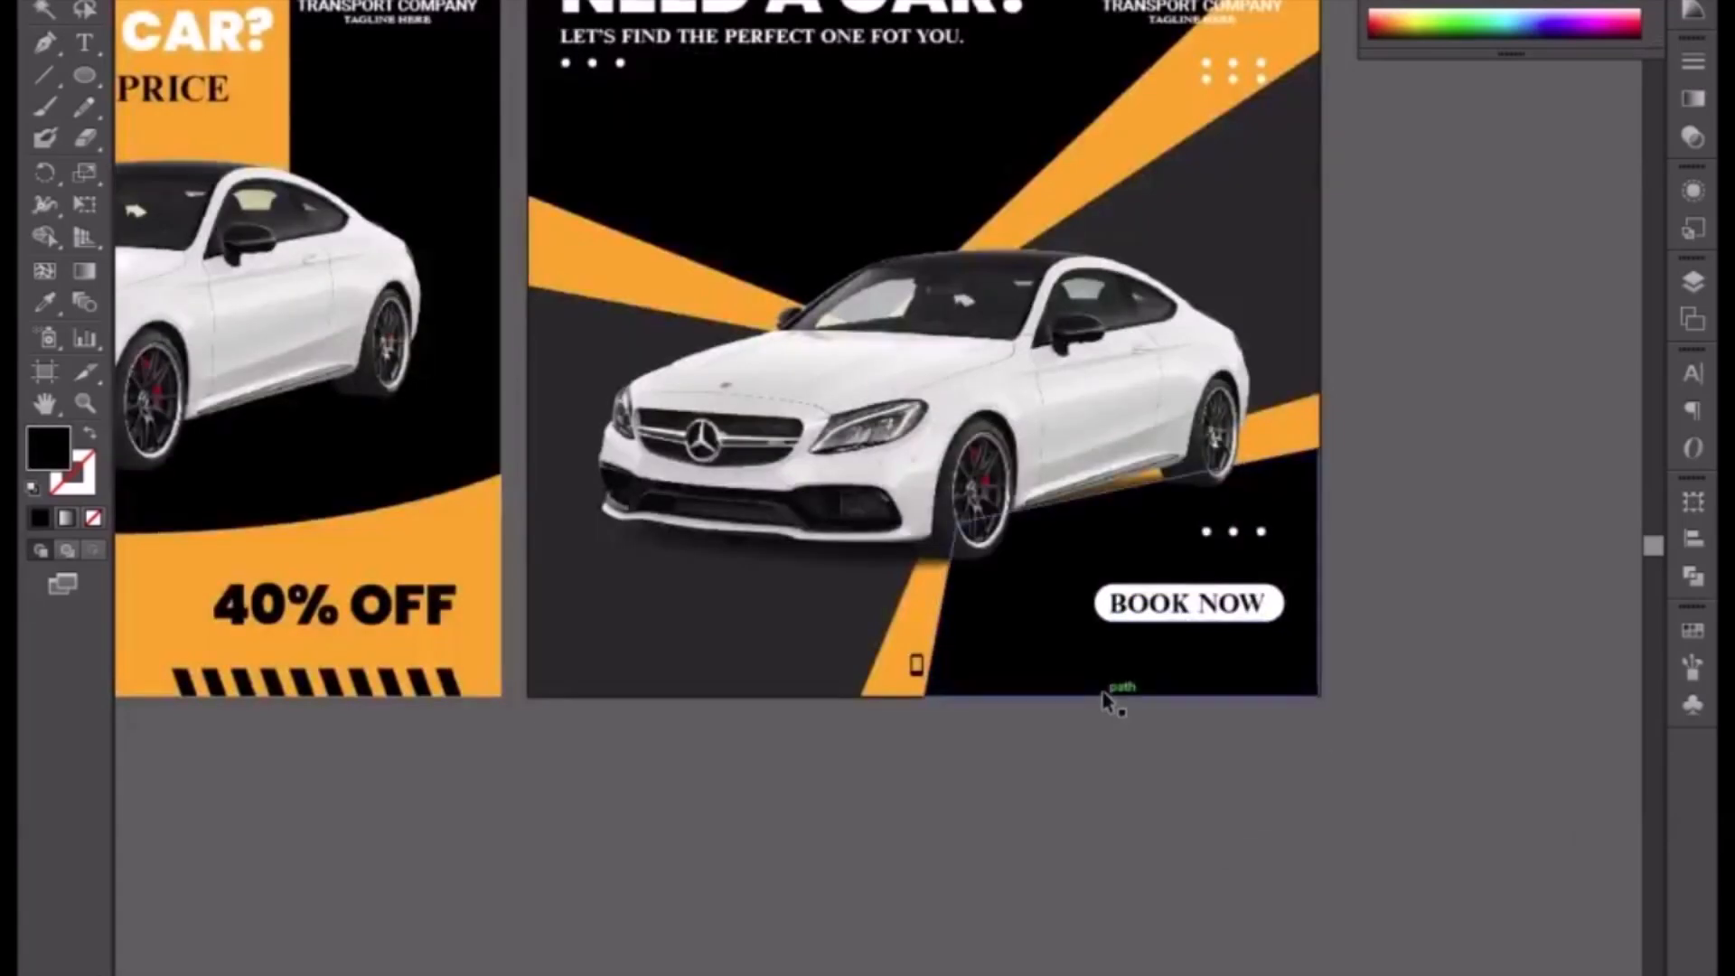
Step: Change the phone and website line's color to white
{"action": "left_click", "coordinate": [1110, 676]}
{"action": "left_click", "coordinate": [1416, 9]}
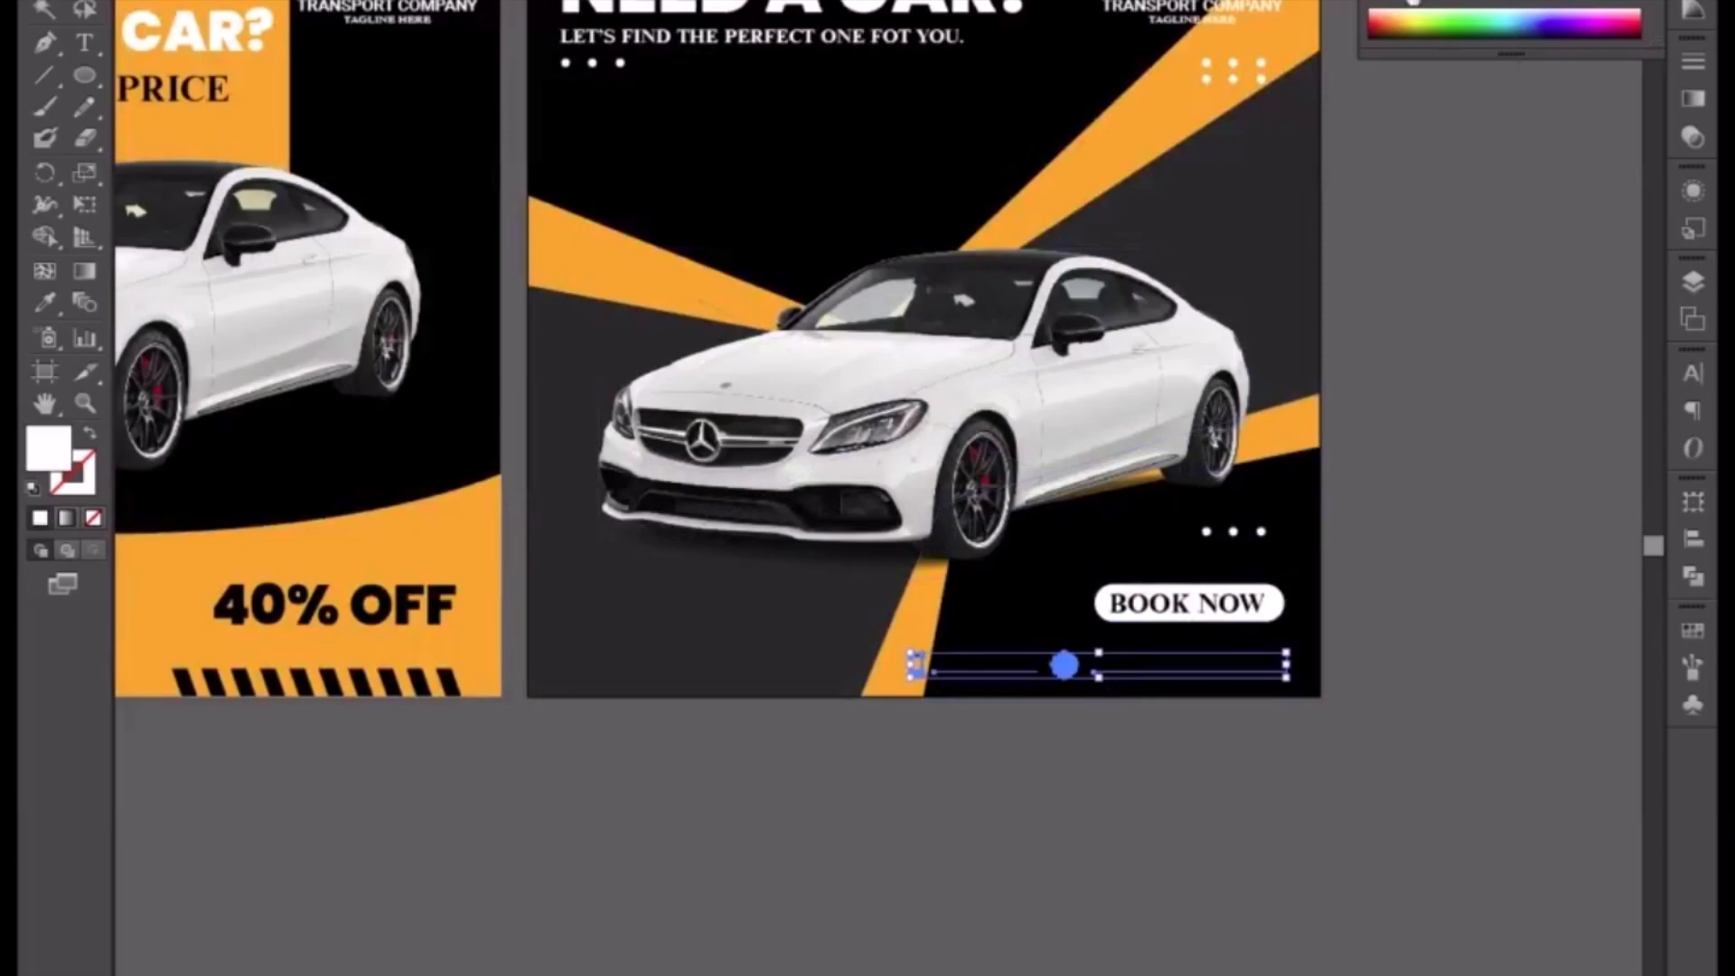
{"action": "left_click", "coordinate": [1070, 773]}
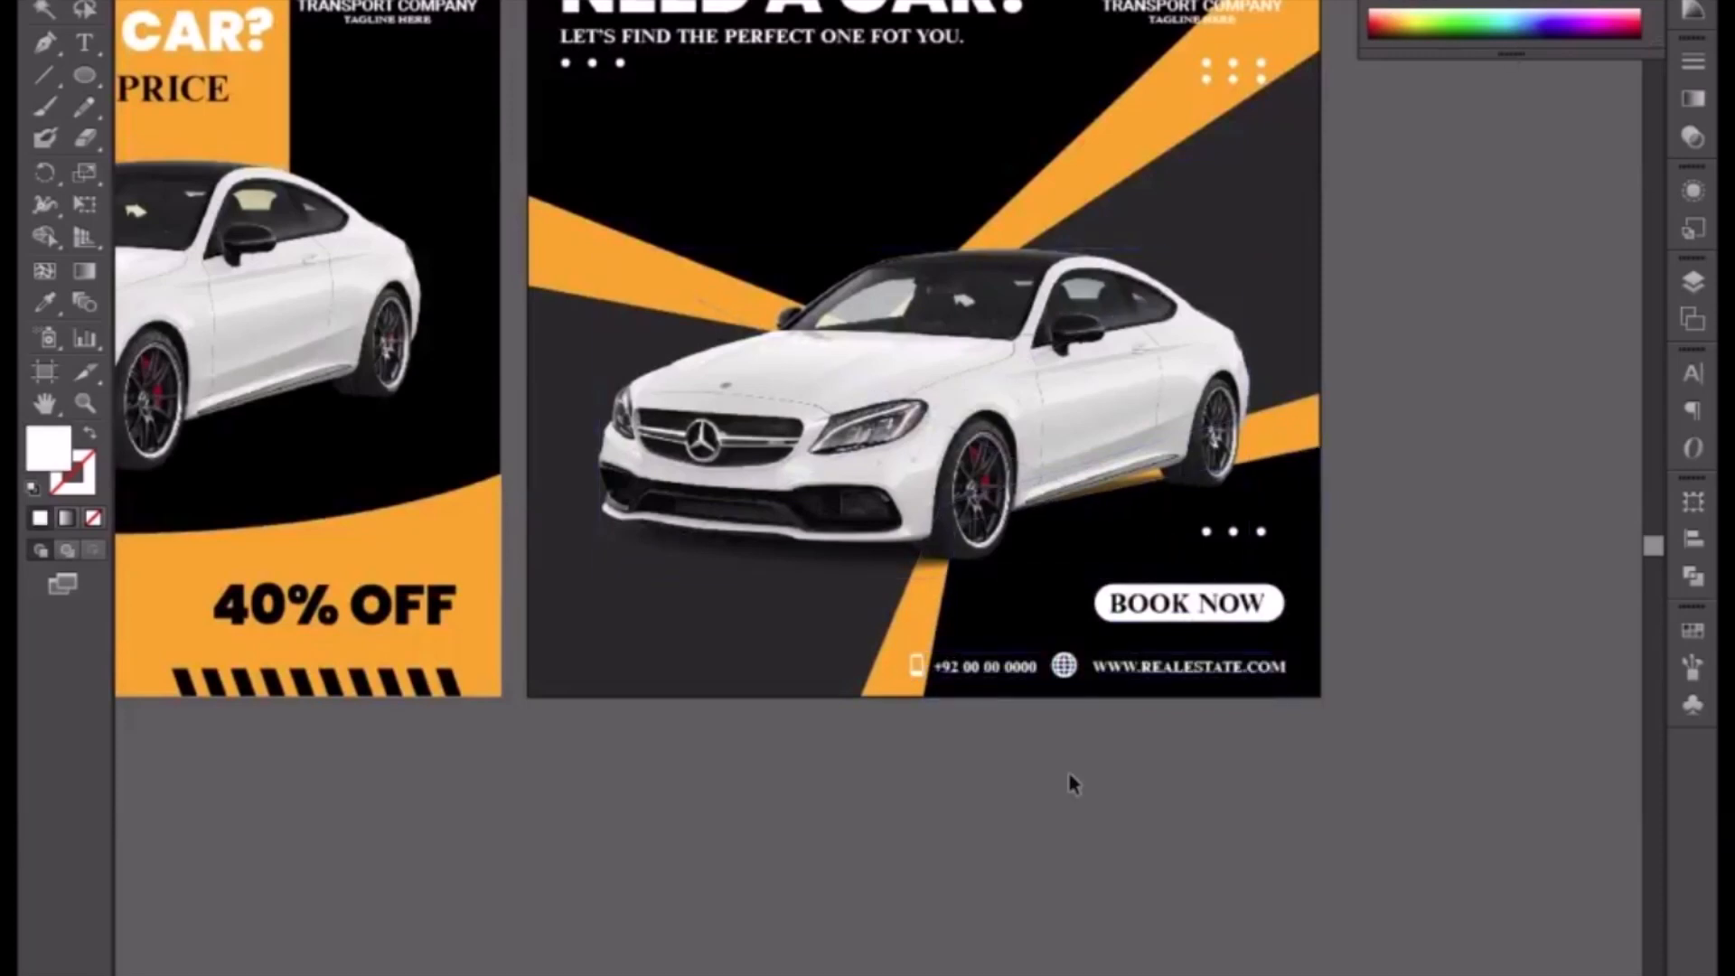
Step: Nudge the contact line three steps to the left
{"action": "left_click", "coordinate": [1173, 669]}
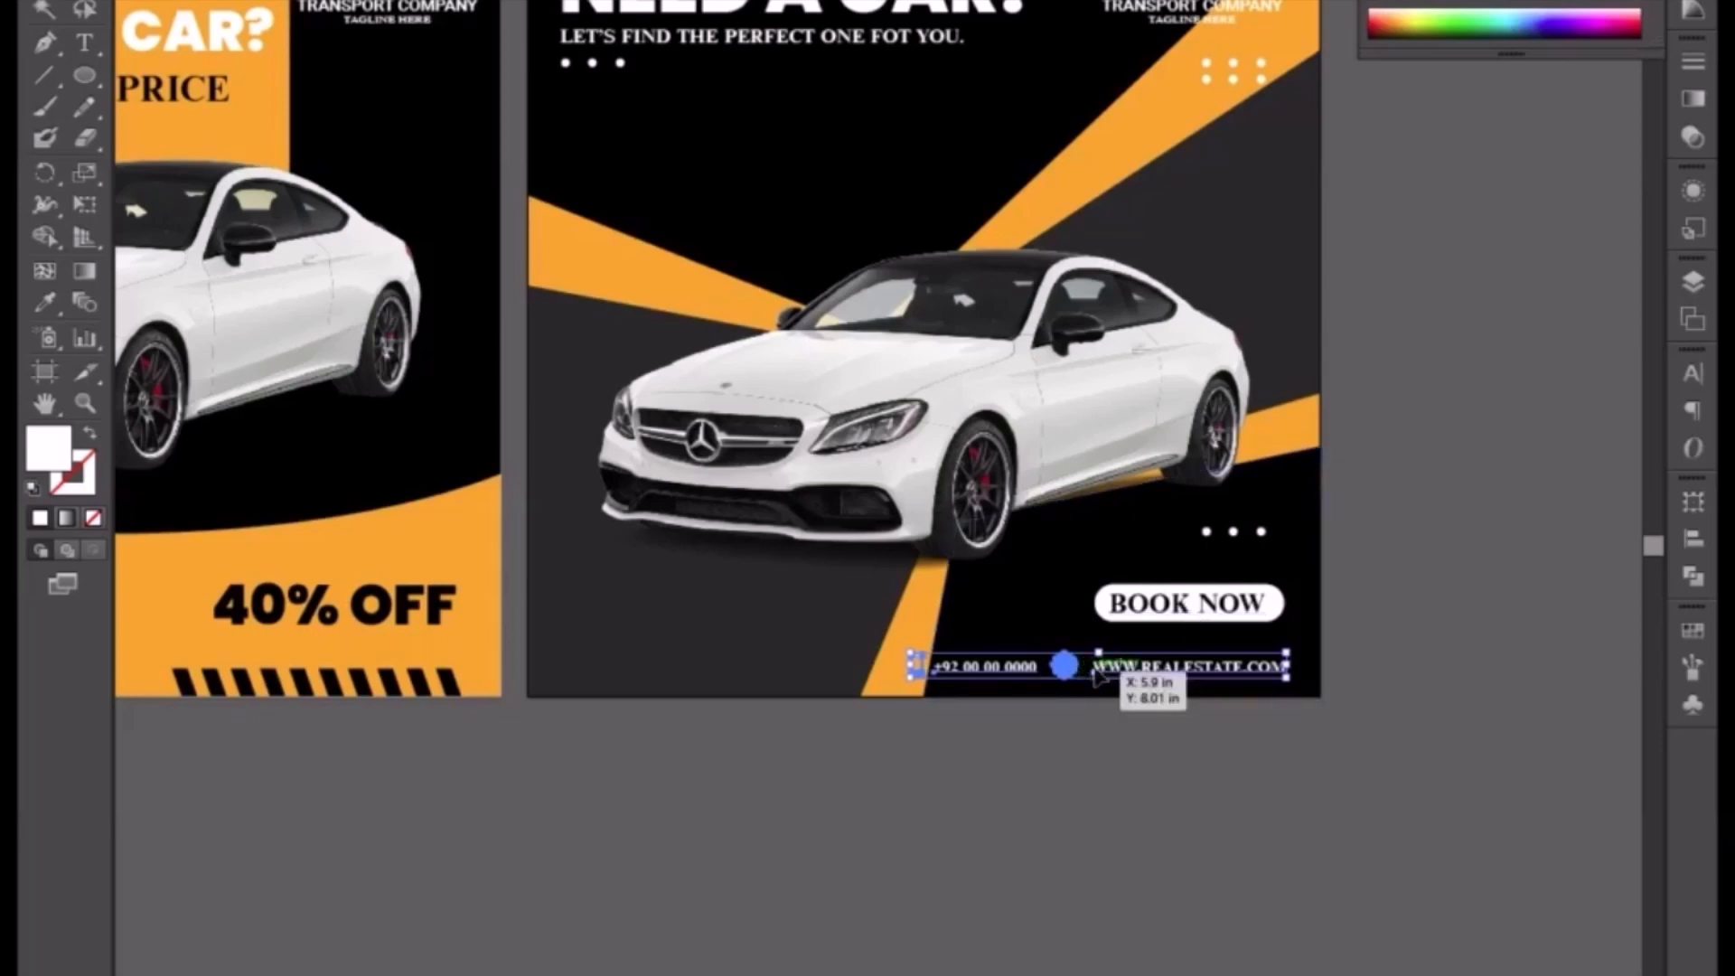
{"action": "left_click", "coordinate": [1075, 717]}
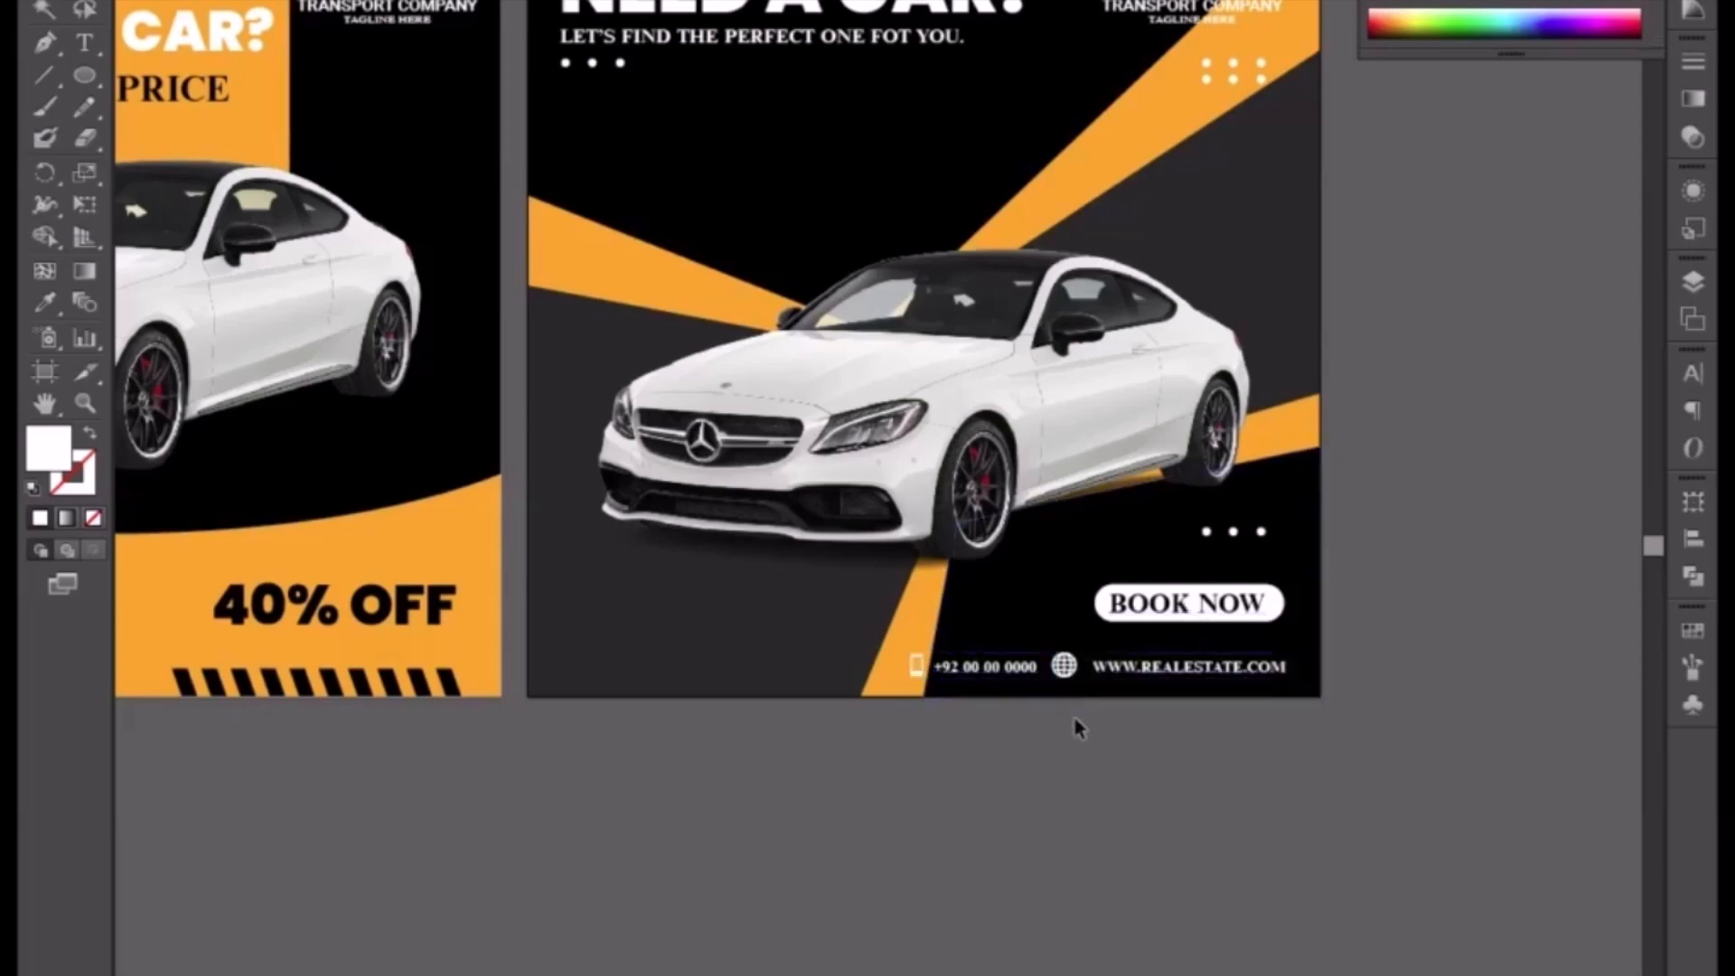
{"action": "left_click_drag", "start_coordinate": [1075, 717], "coordinate": [1021, 679]}
{"action": "key", "text": "ctrl+plus"}
{"action": "left_click", "coordinate": [1065, 634]}
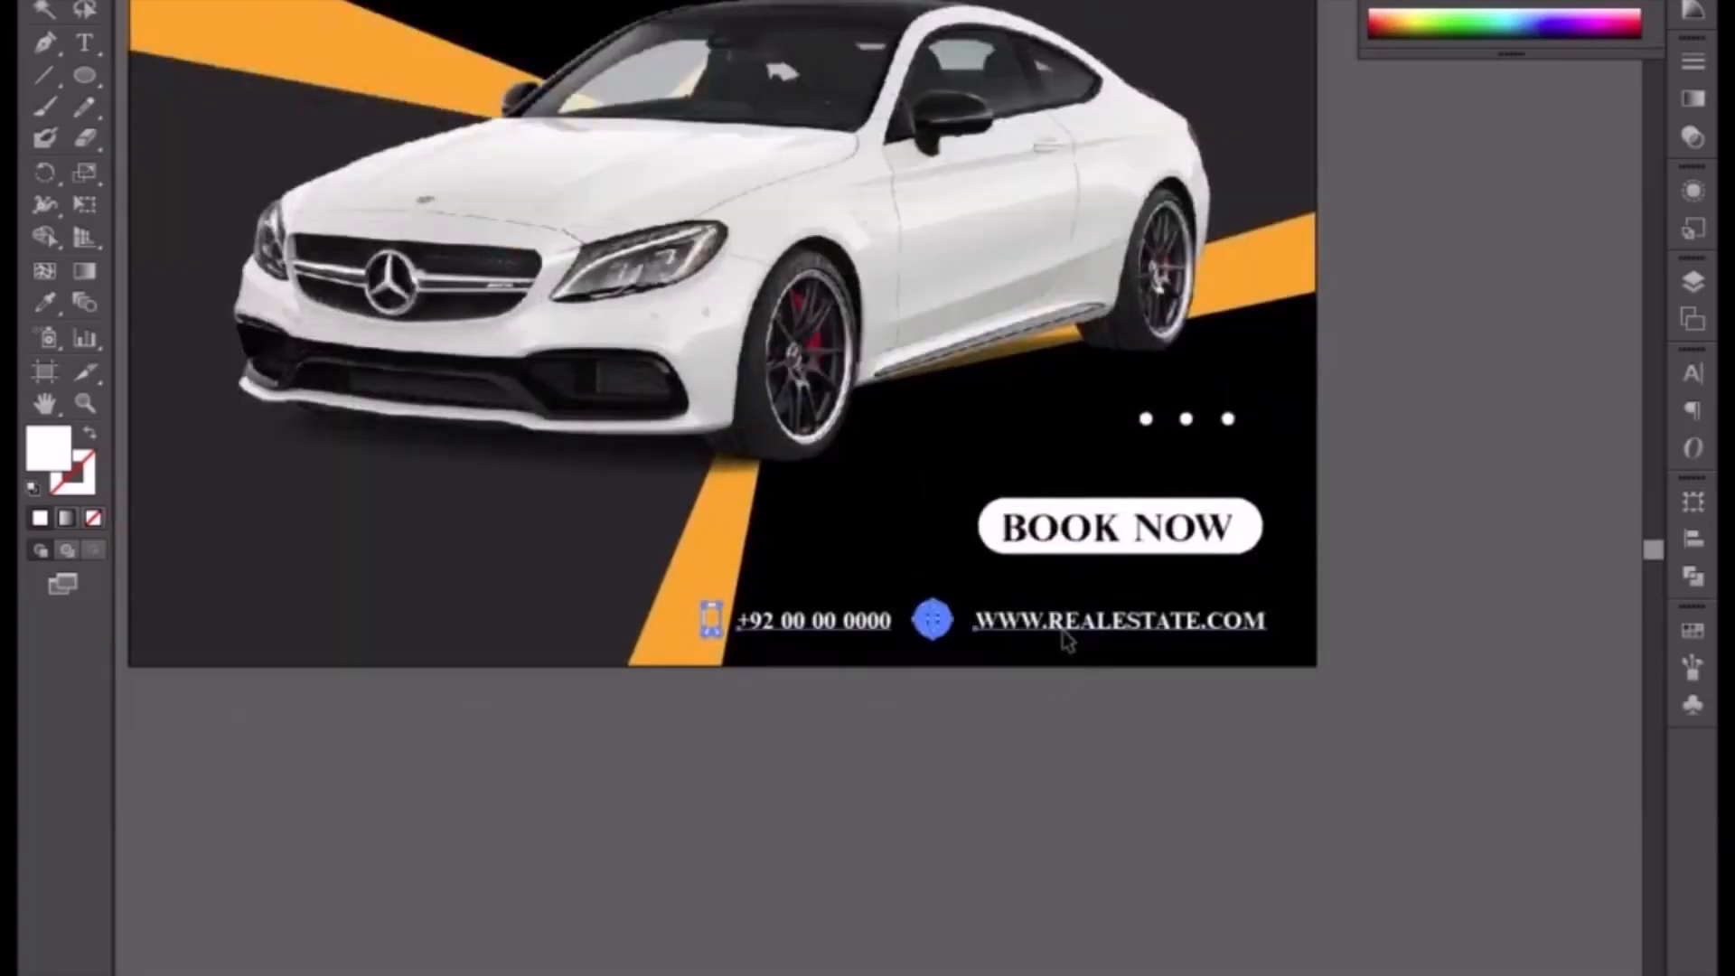
{"action": "key", "text": "Left"}
{"action": "key", "text": "Left"}
{"action": "key", "text": "Left"}
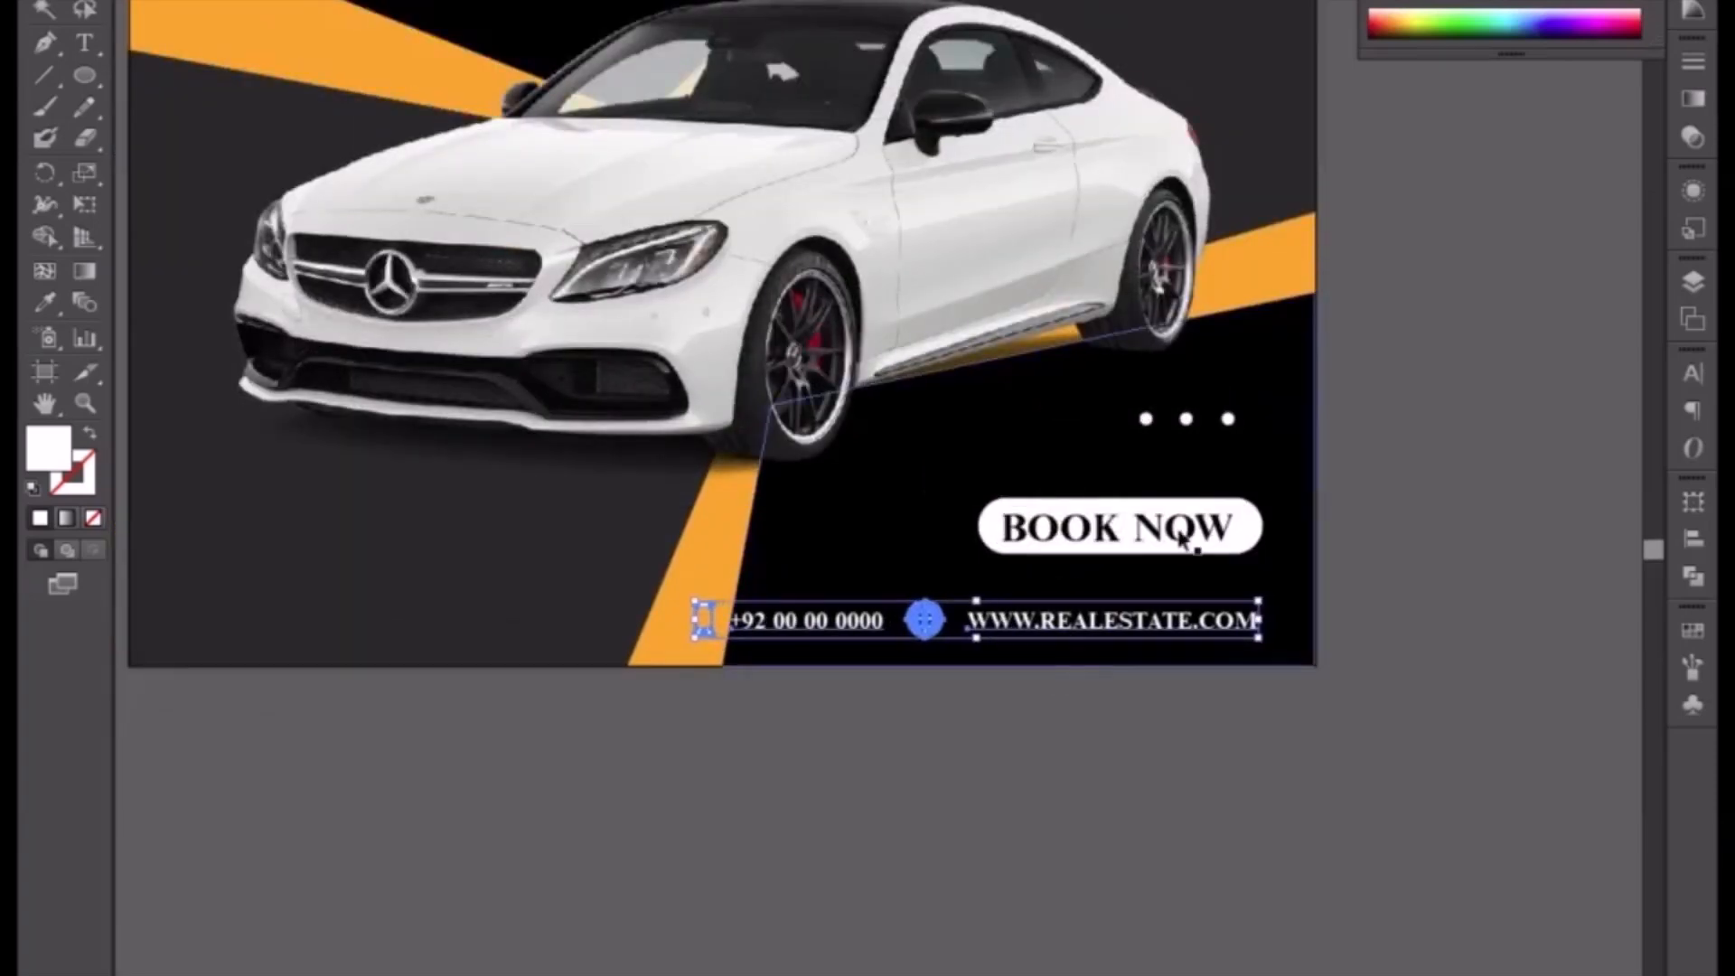
Step: Replace REALESTATE in the website address with TRANSPORT
{"action": "left_click", "coordinate": [1197, 530]}
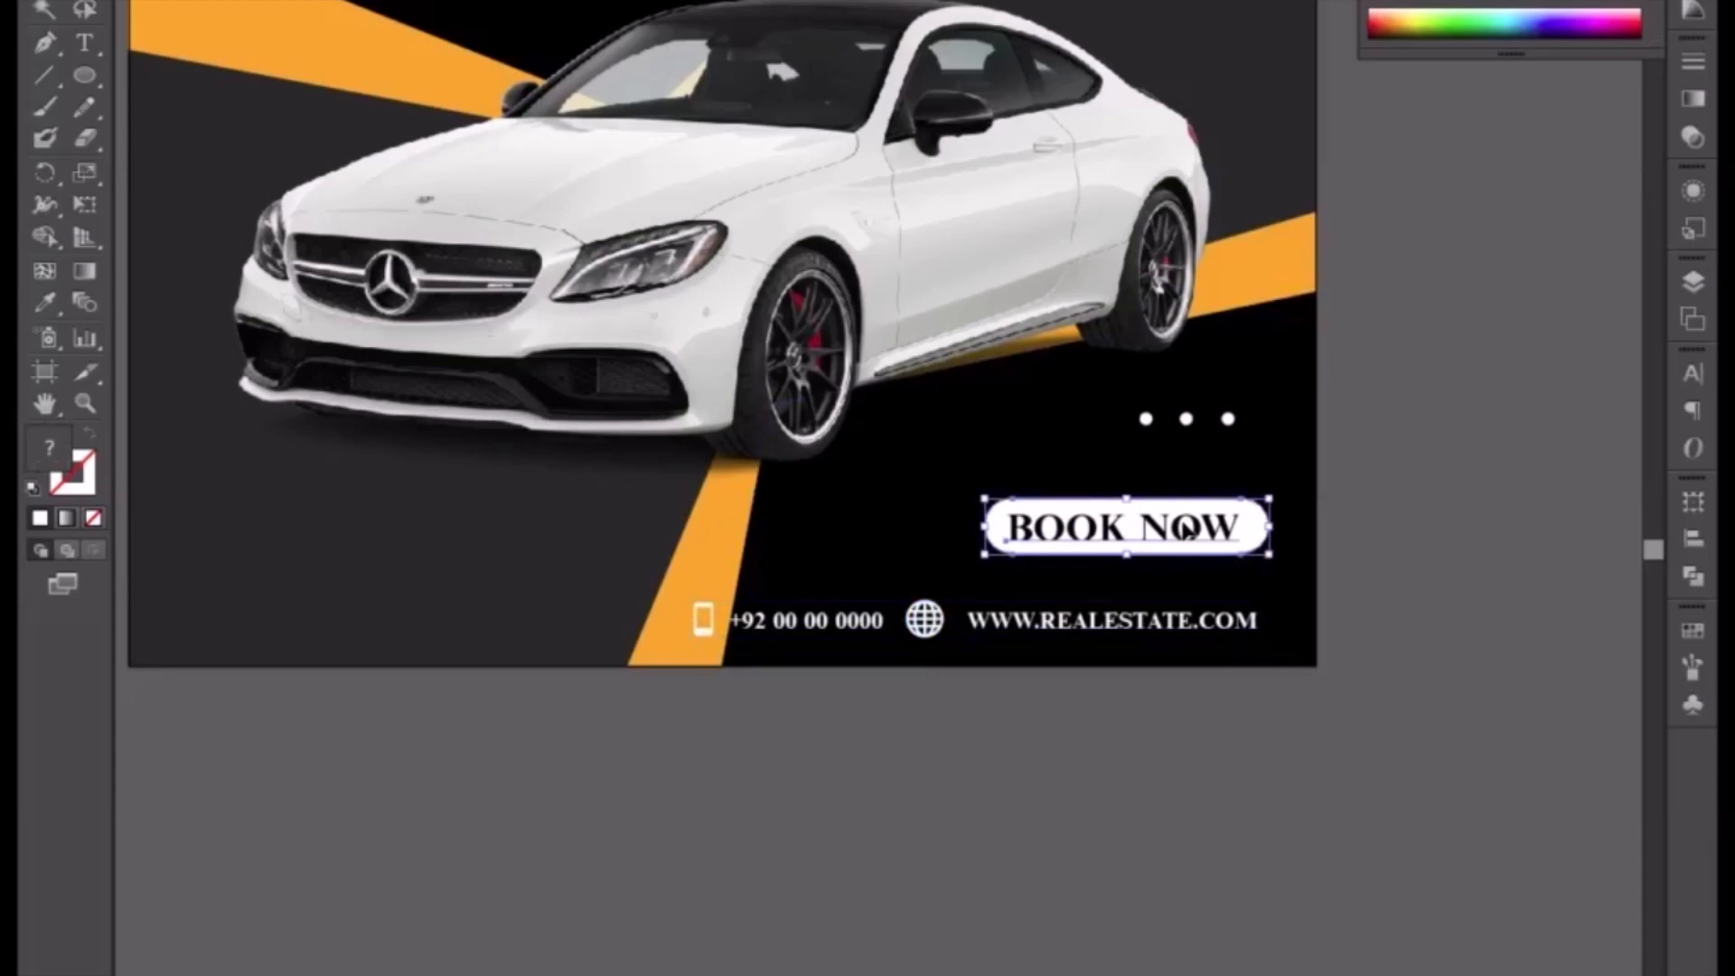
{"action": "left_click", "coordinate": [1206, 423]}
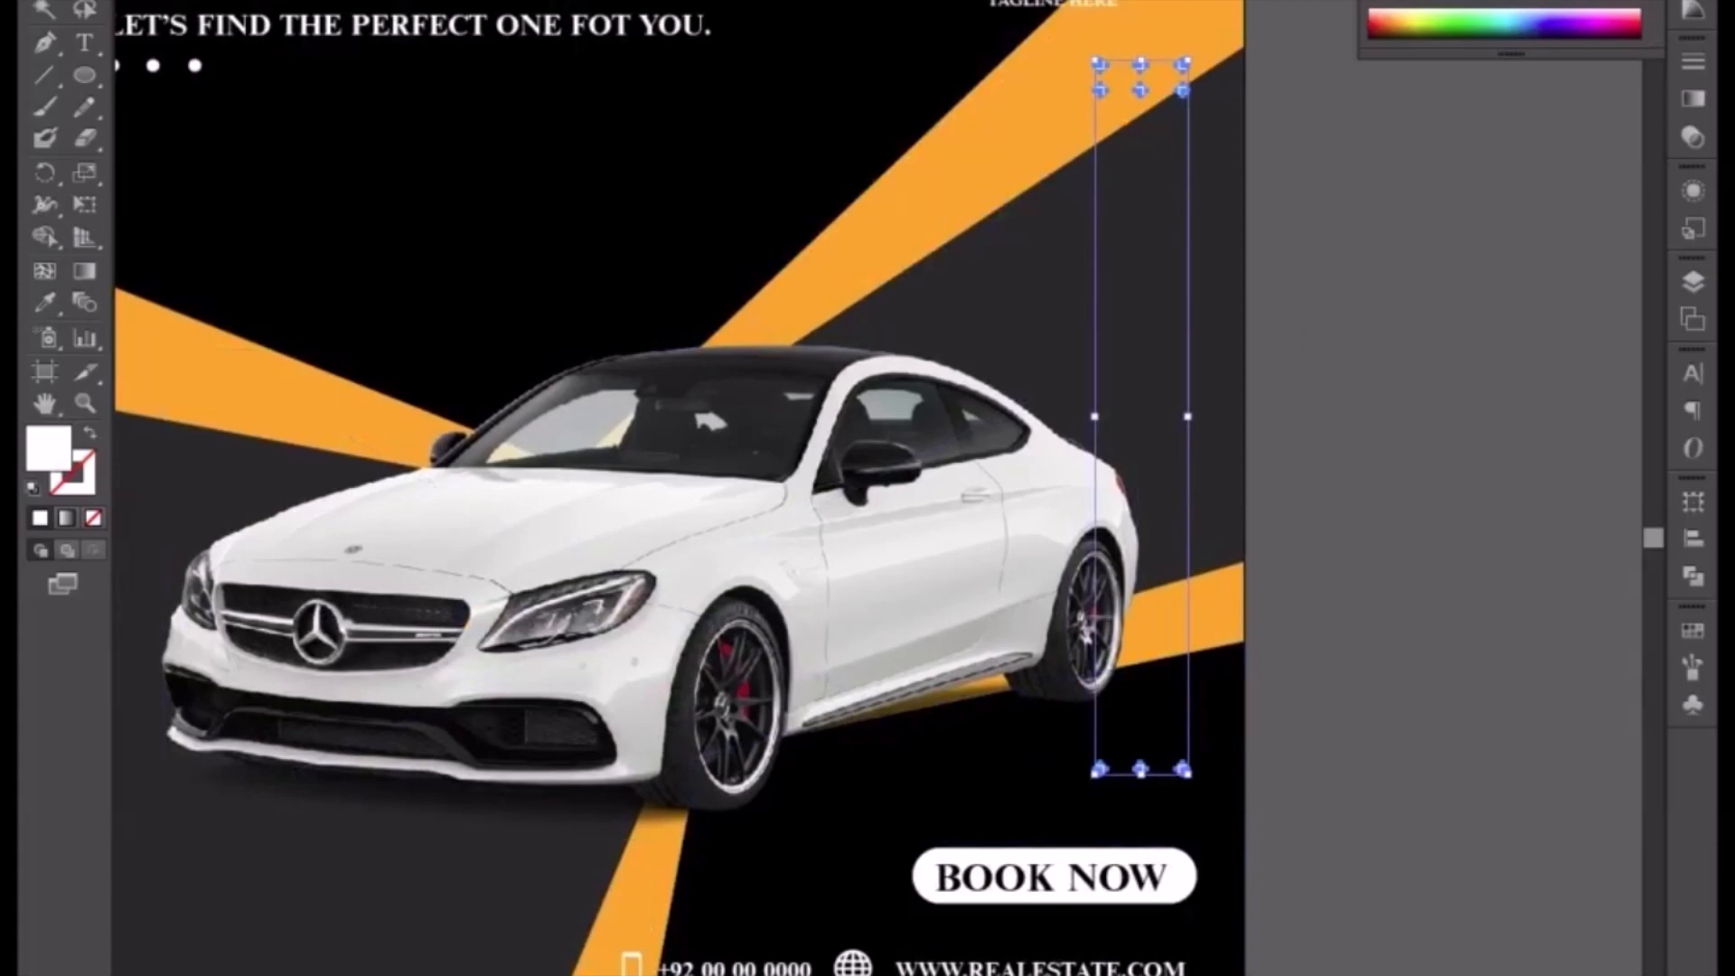
{"action": "key", "text": "t"}
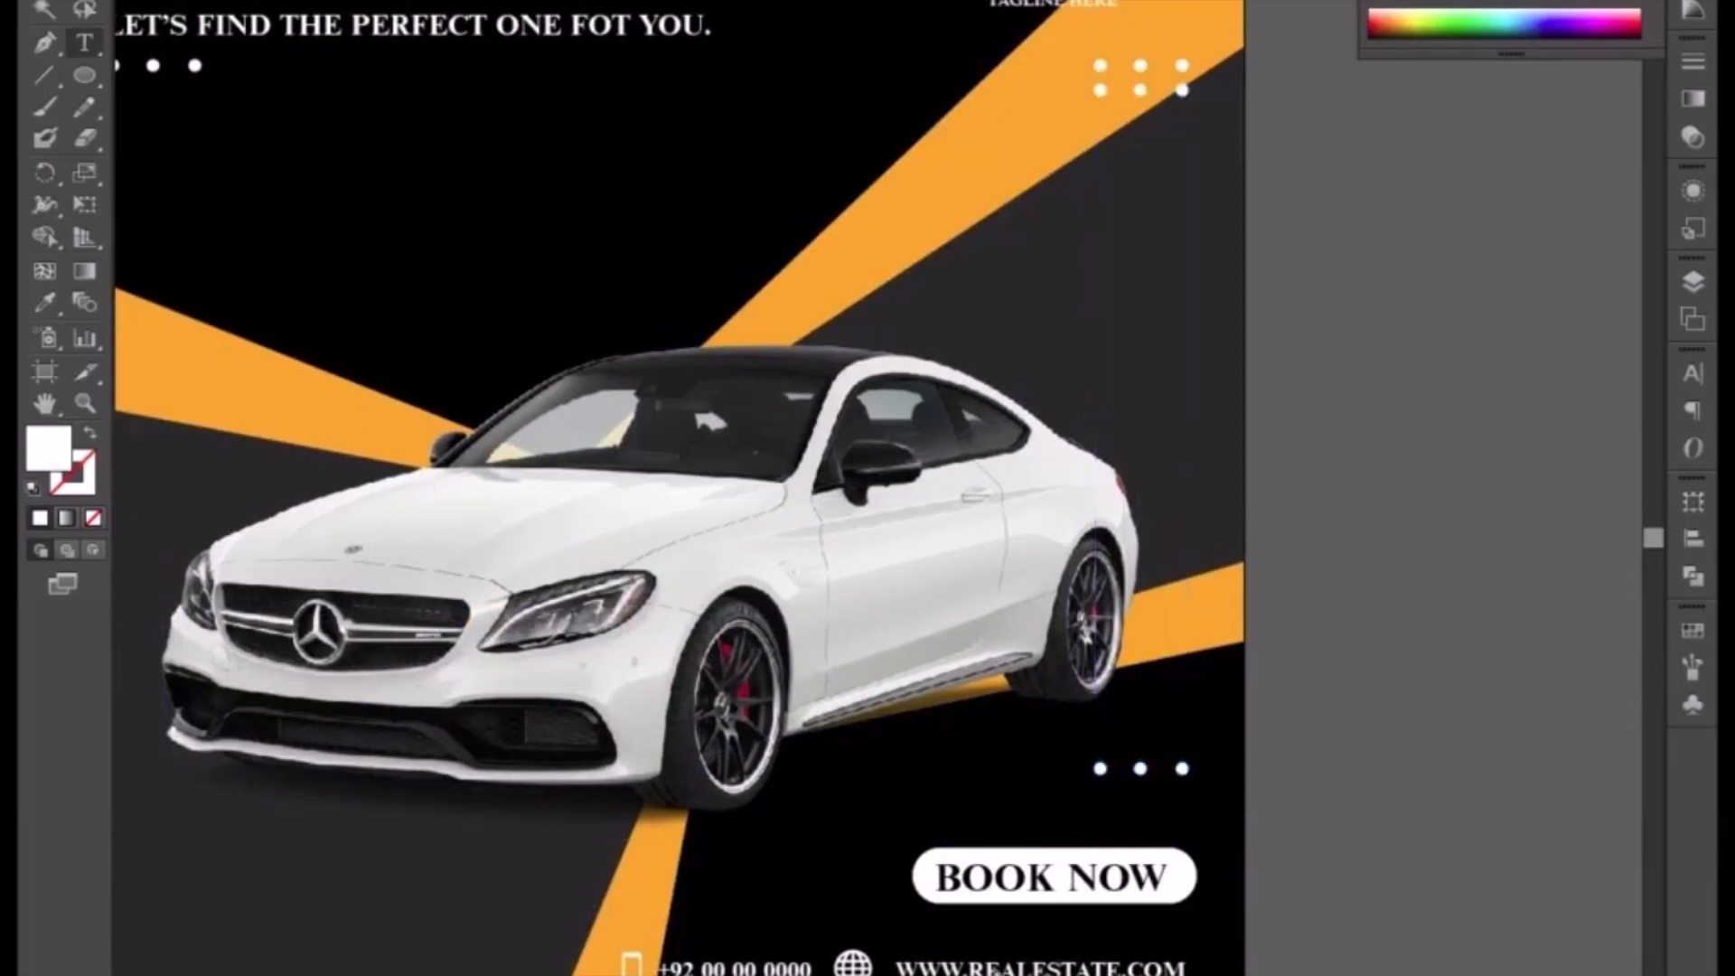
{"action": "left_click_drag", "start_coordinate": [976, 967], "coordinate": [1102, 966]}
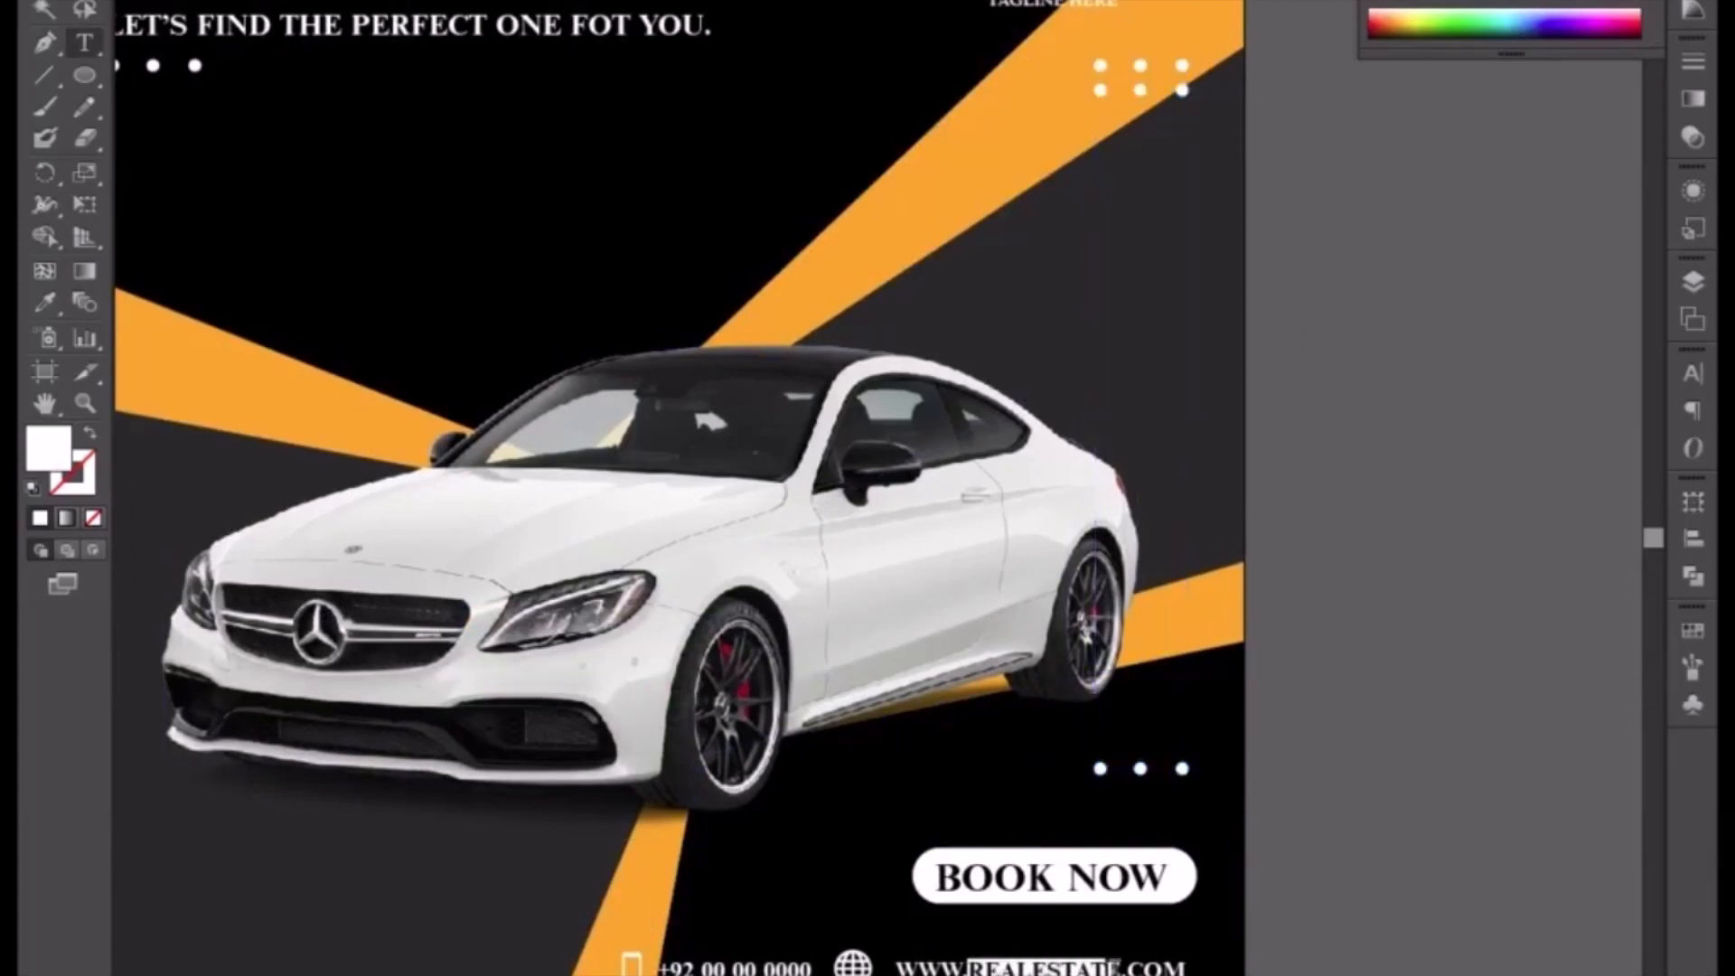
{"action": "type", "text": "TRANS"}
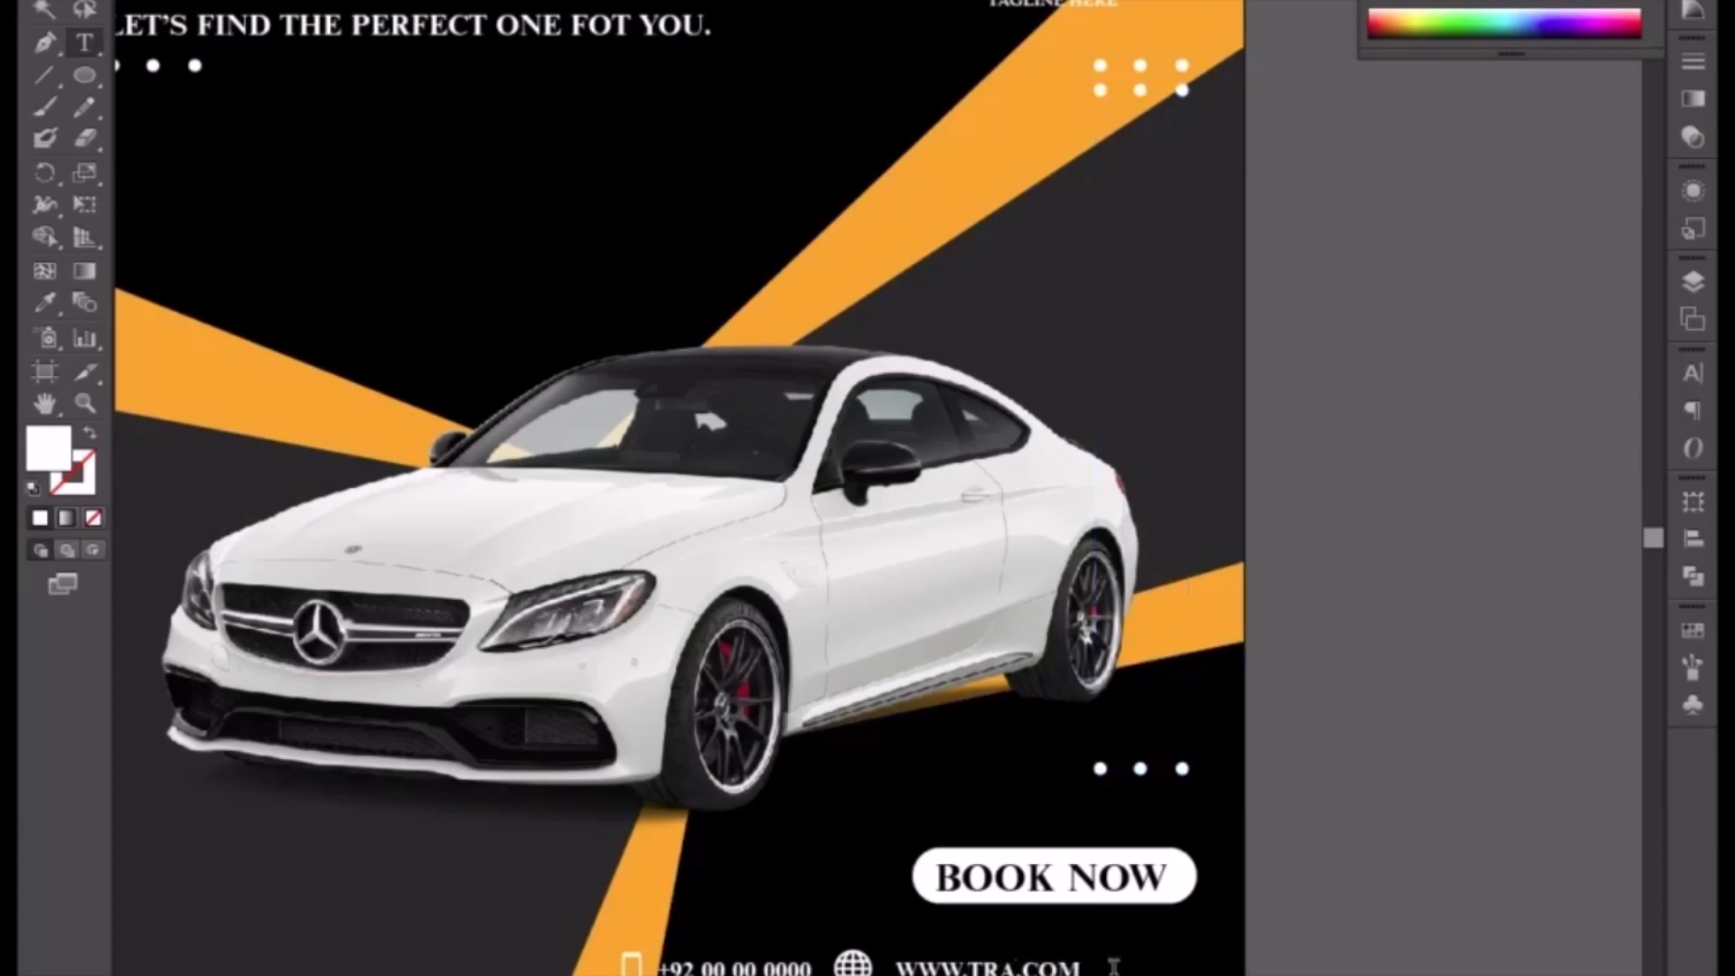
{"action": "type", "text": "PORT"}
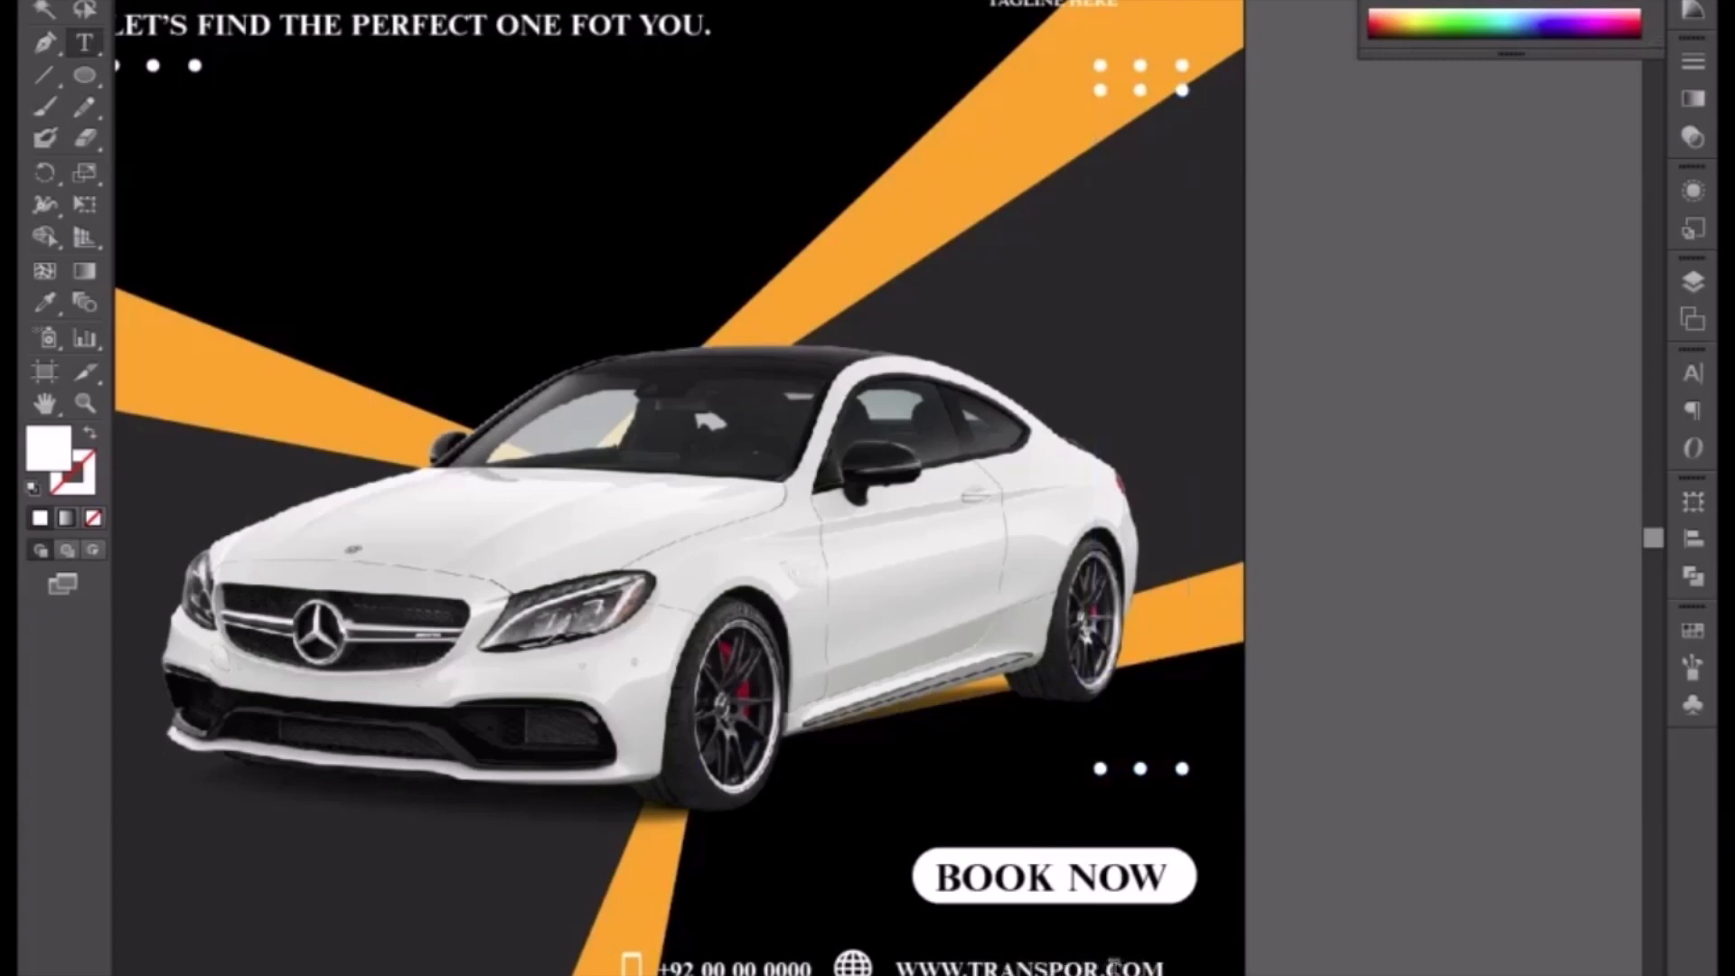
Step: Replace REALESTATE with TRANSPORT in the first flyer's website address as well
{"action": "left_click", "coordinate": [45, 1]}
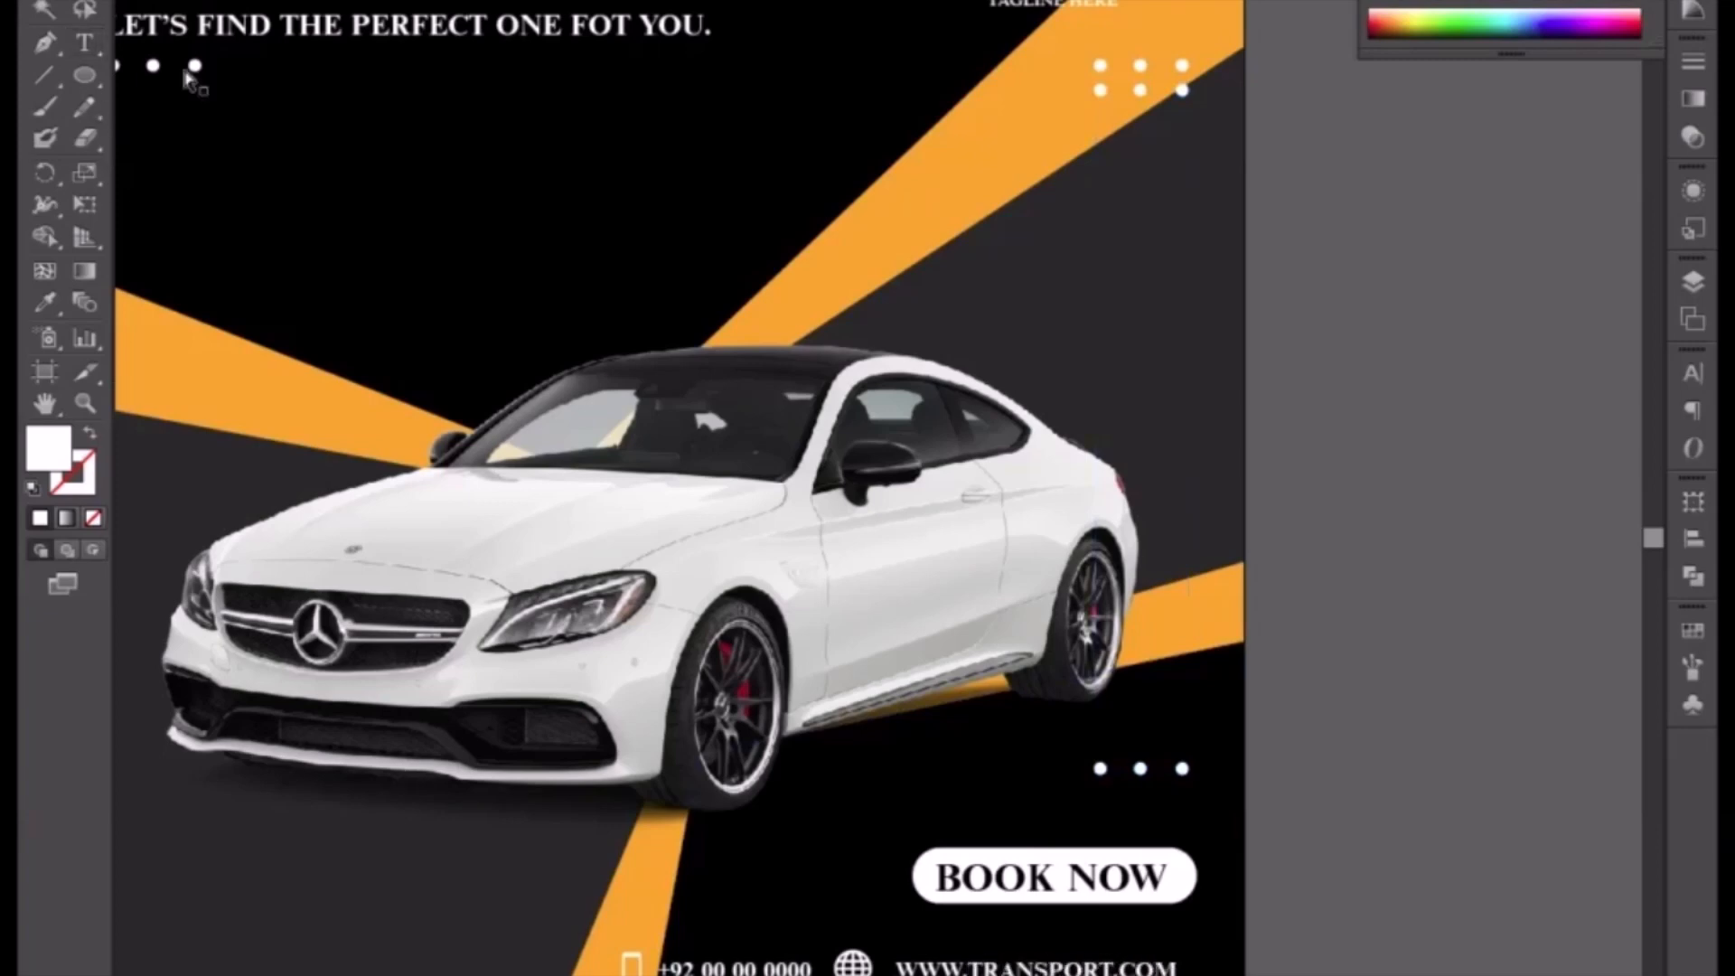
{"action": "left_click_drag", "start_coordinate": [941, 863], "coordinate": [1451, 766]}
{"action": "left_click_drag", "start_coordinate": [167, 777], "coordinate": [468, 738]}
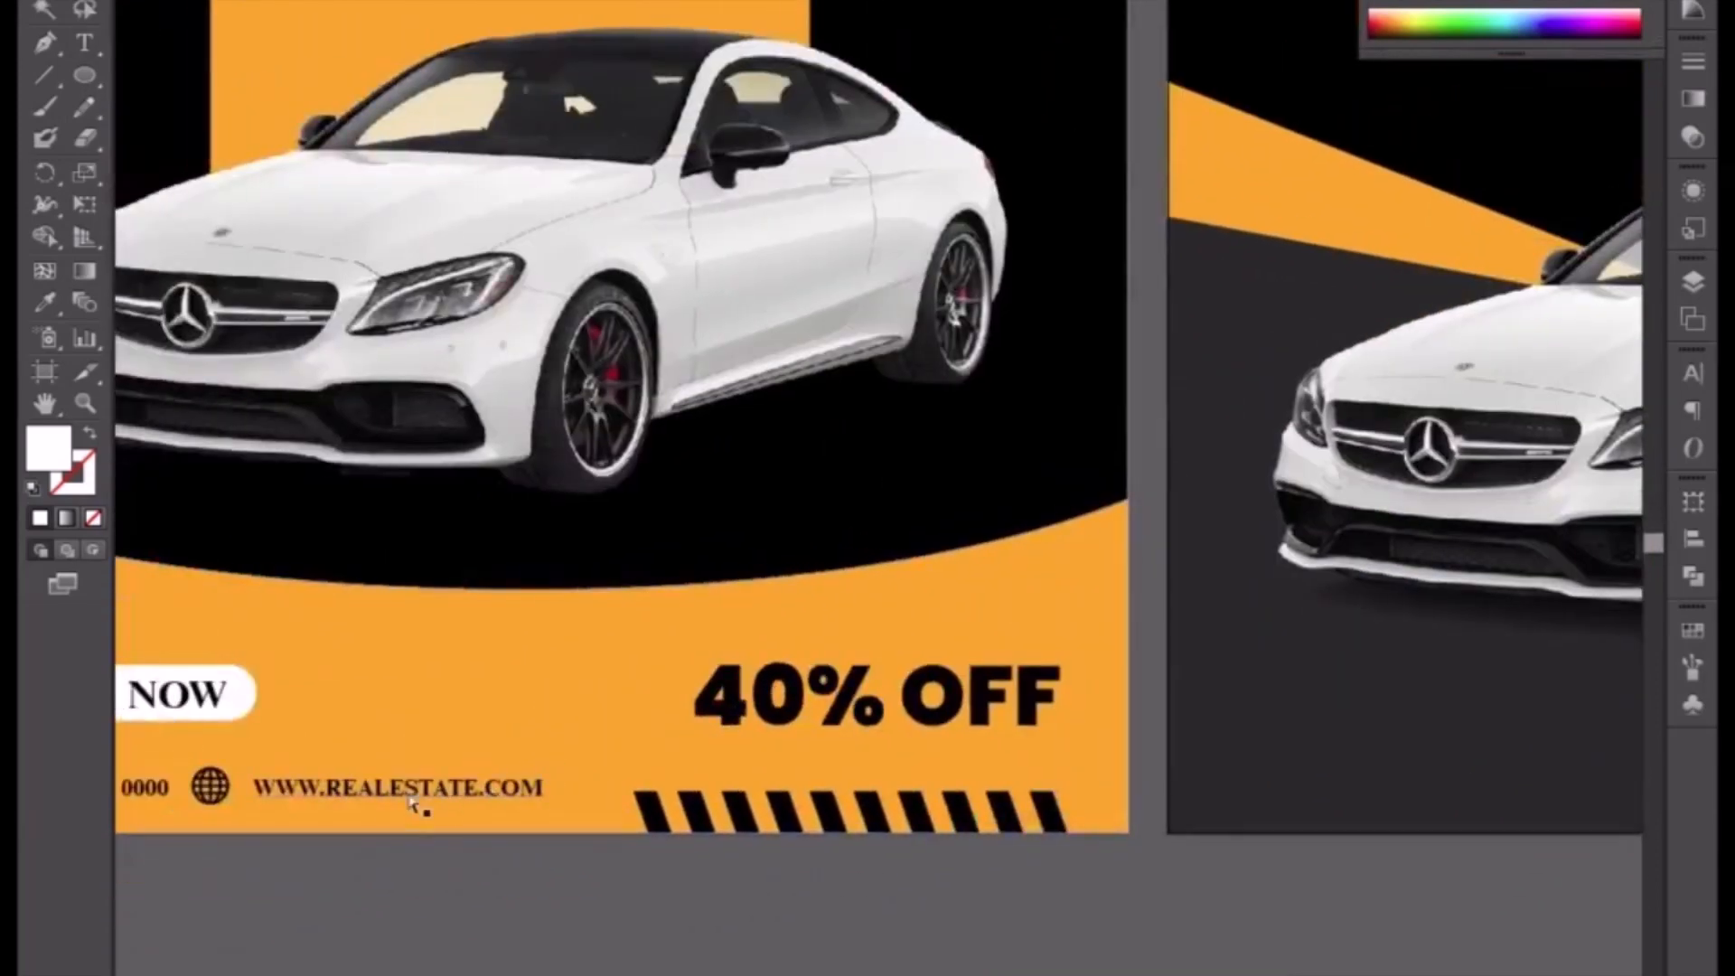
{"action": "left_click_drag", "start_coordinate": [328, 785], "coordinate": [475, 782]}
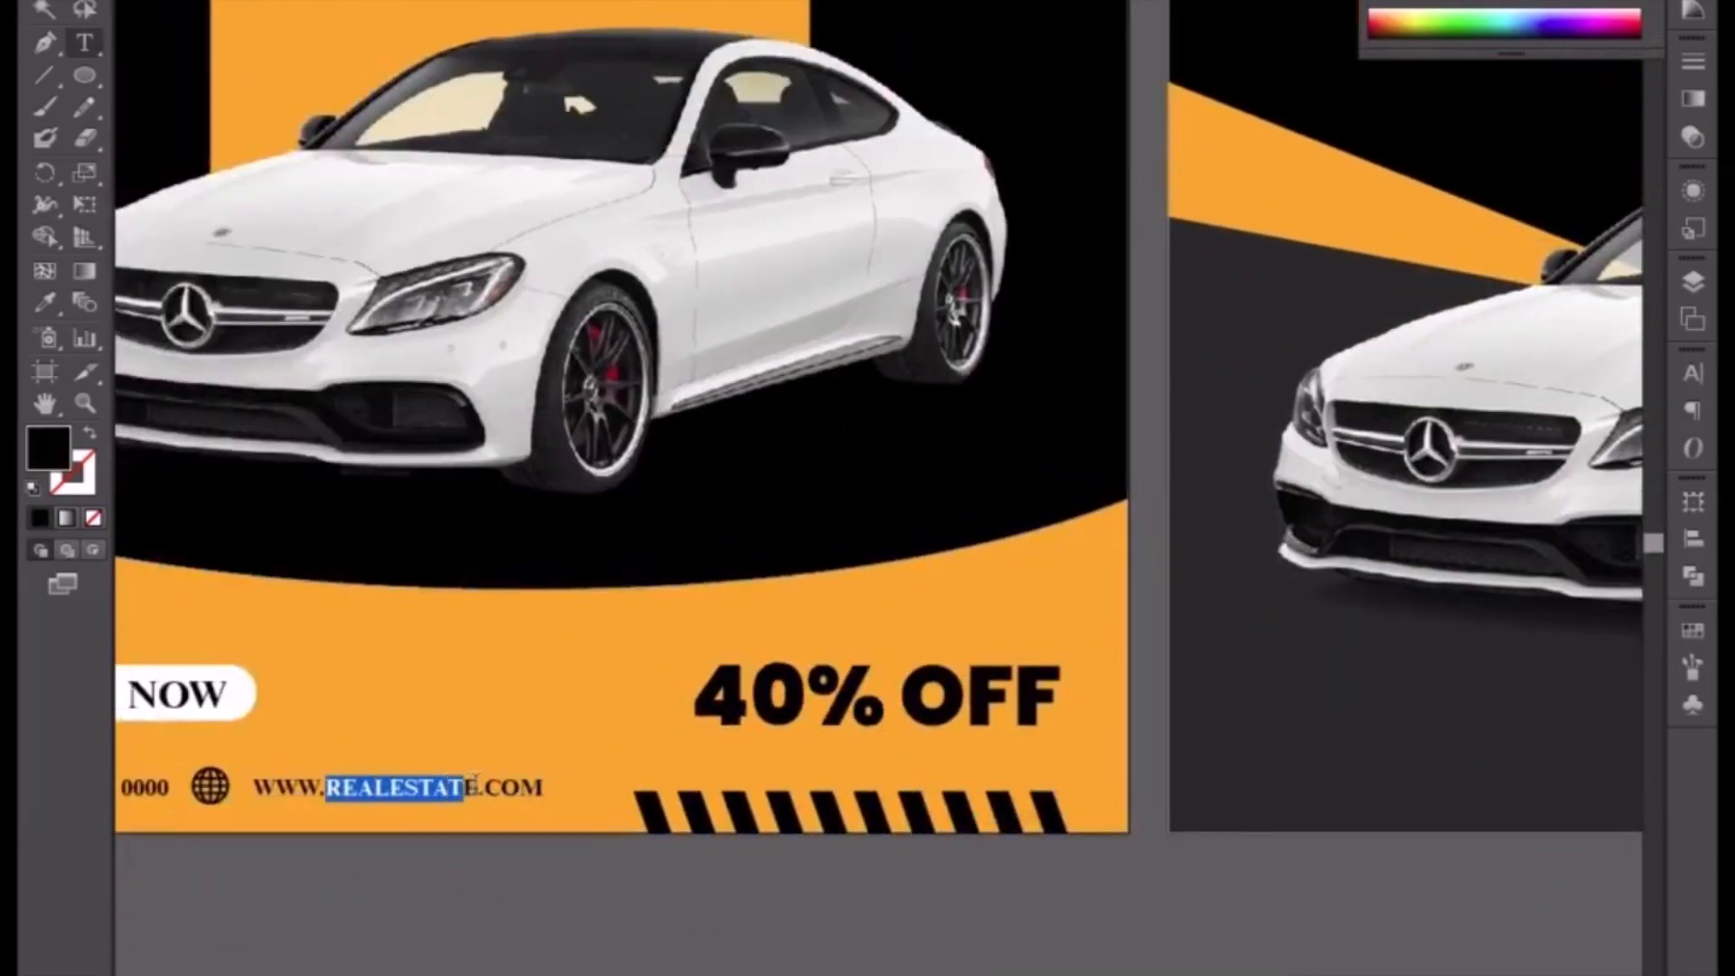
{"action": "type", "text": "TRANS"}
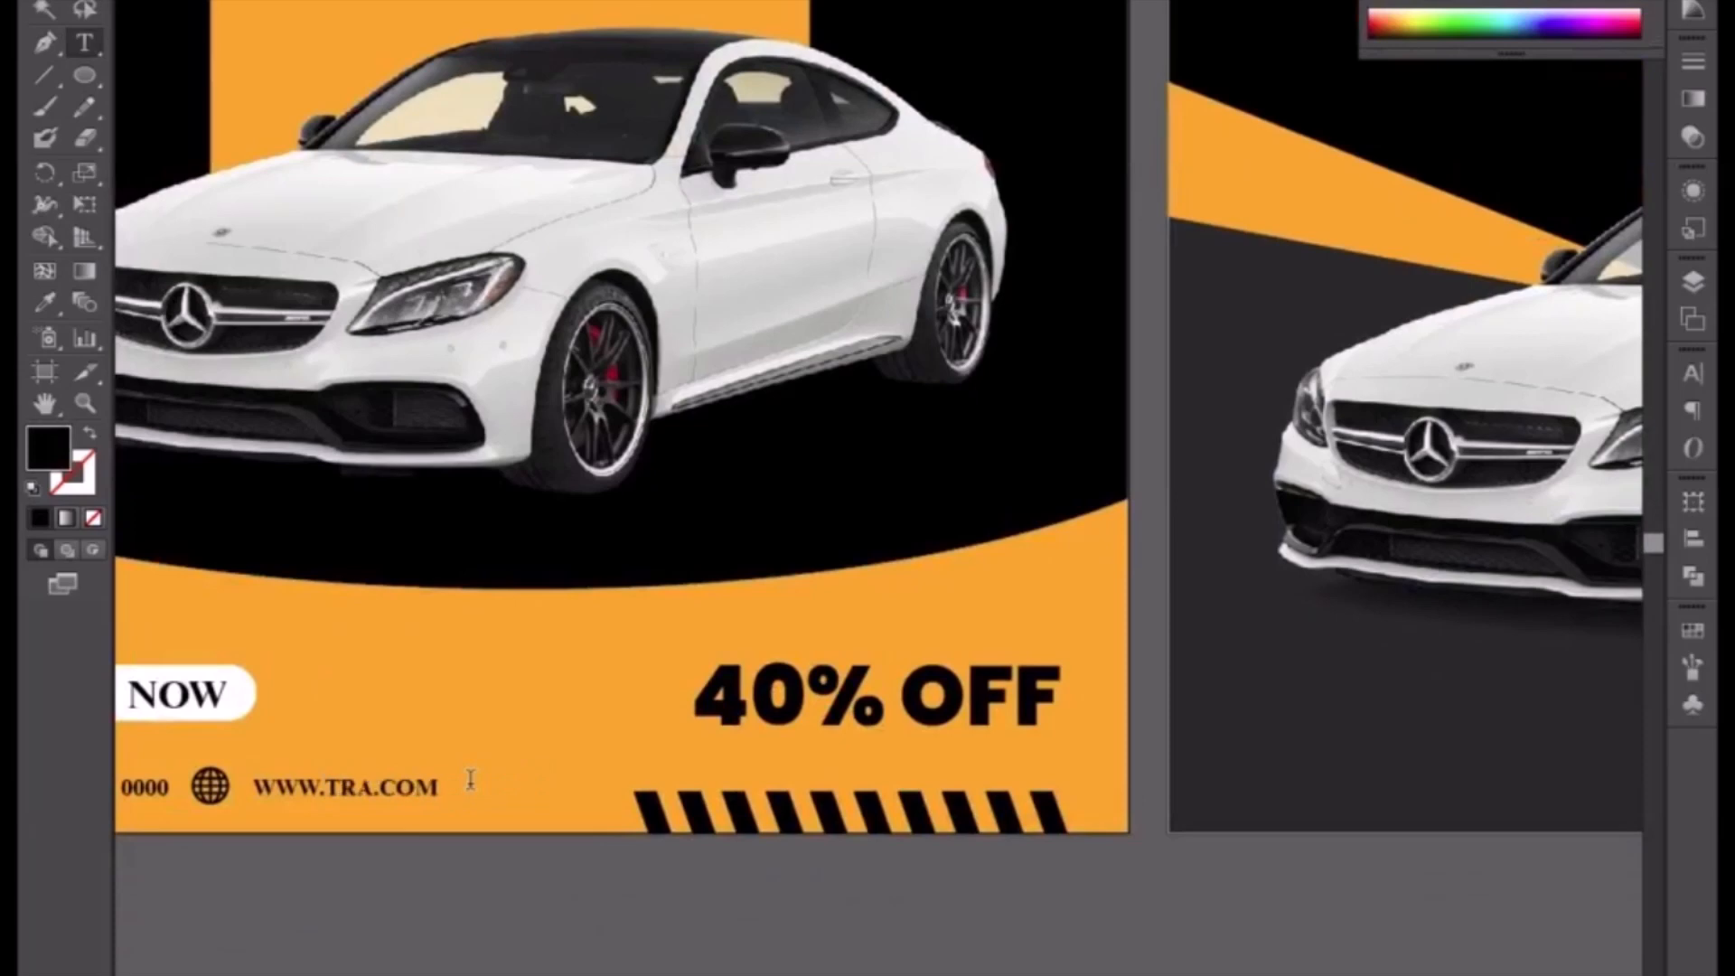
{"action": "type", "text": "PORT"}
{"action": "left_click", "coordinate": [83, 2]}
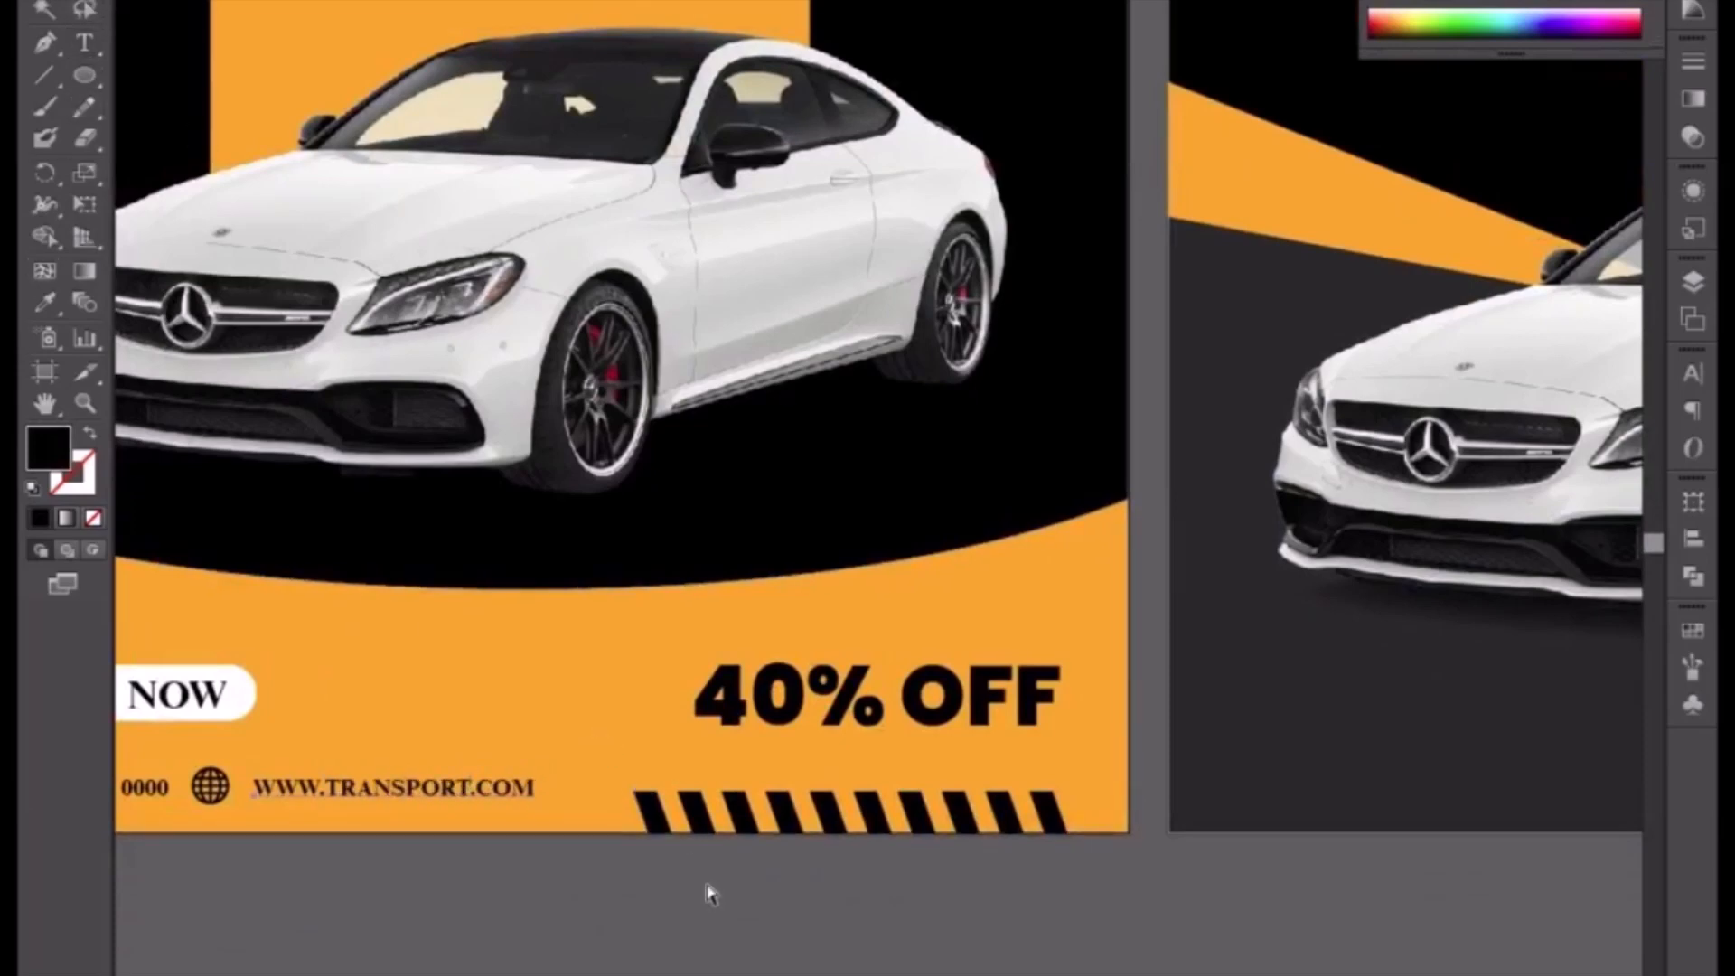
Step: Copy the 40% OFF text onto the second flyer's lower-left area and rotate it to a slanted angle
{"action": "key", "text": "ctrl+minus"}
{"action": "left_click_drag", "start_coordinate": [1136, 755], "coordinate": [755, 843]}
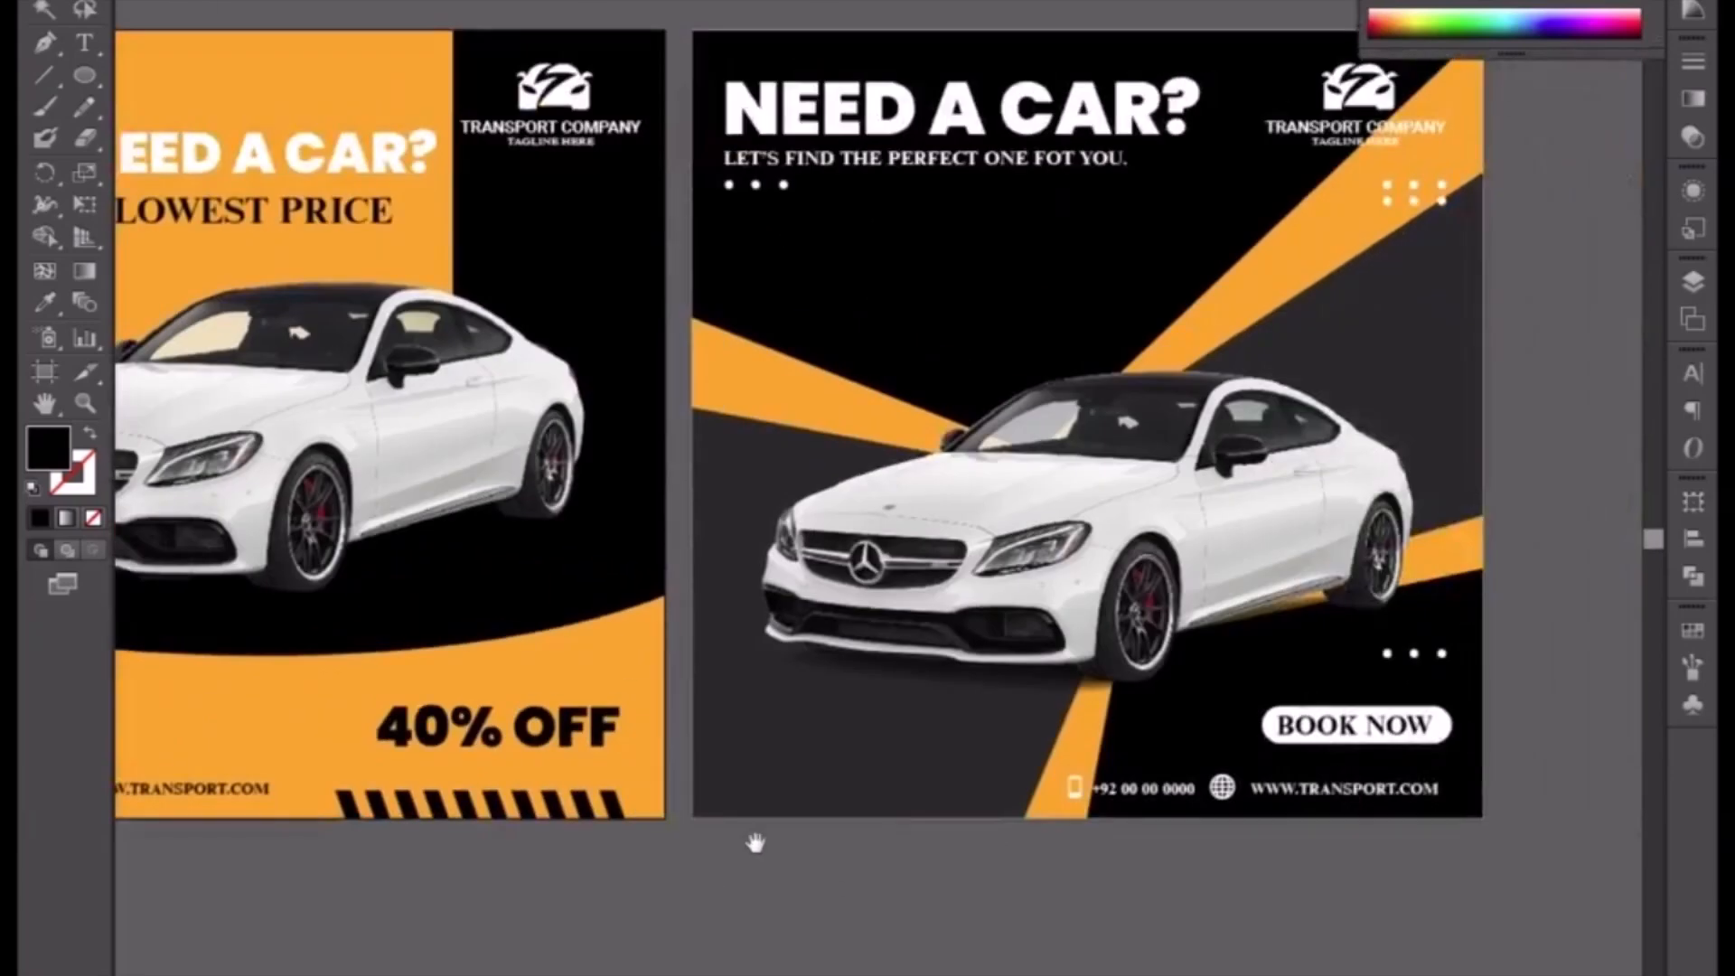
{"action": "left_click_drag", "start_coordinate": [560, 759], "coordinate": [757, 922]}
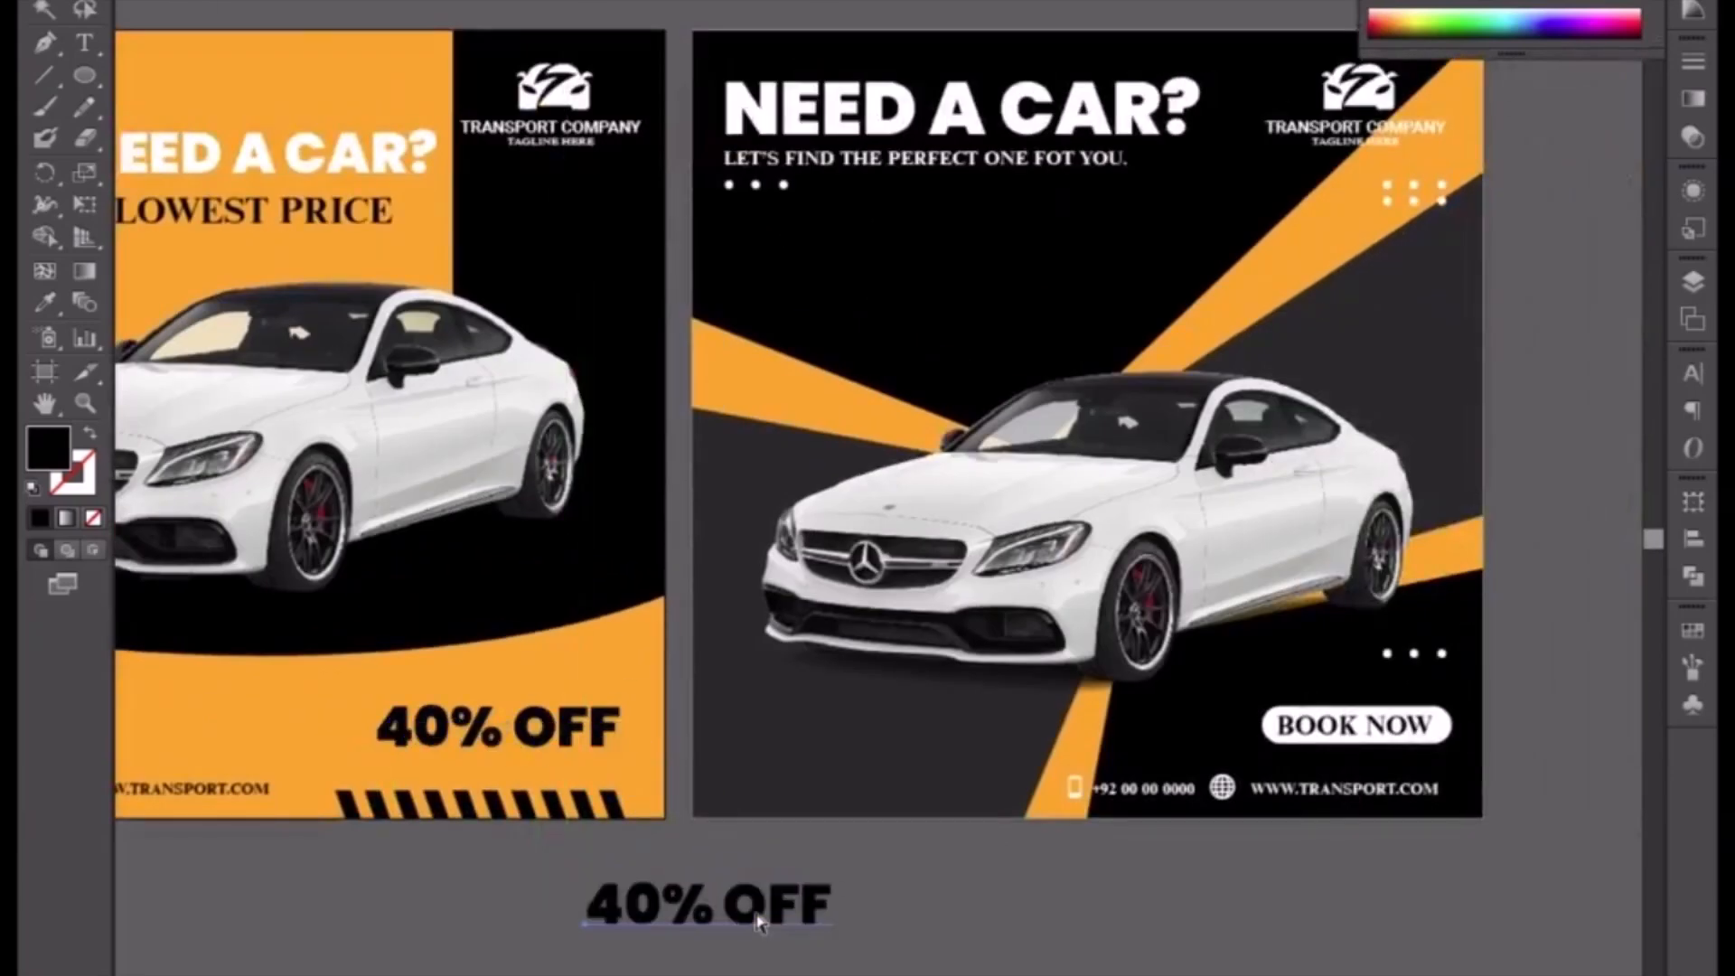
{"action": "left_click", "coordinate": [45, 7]}
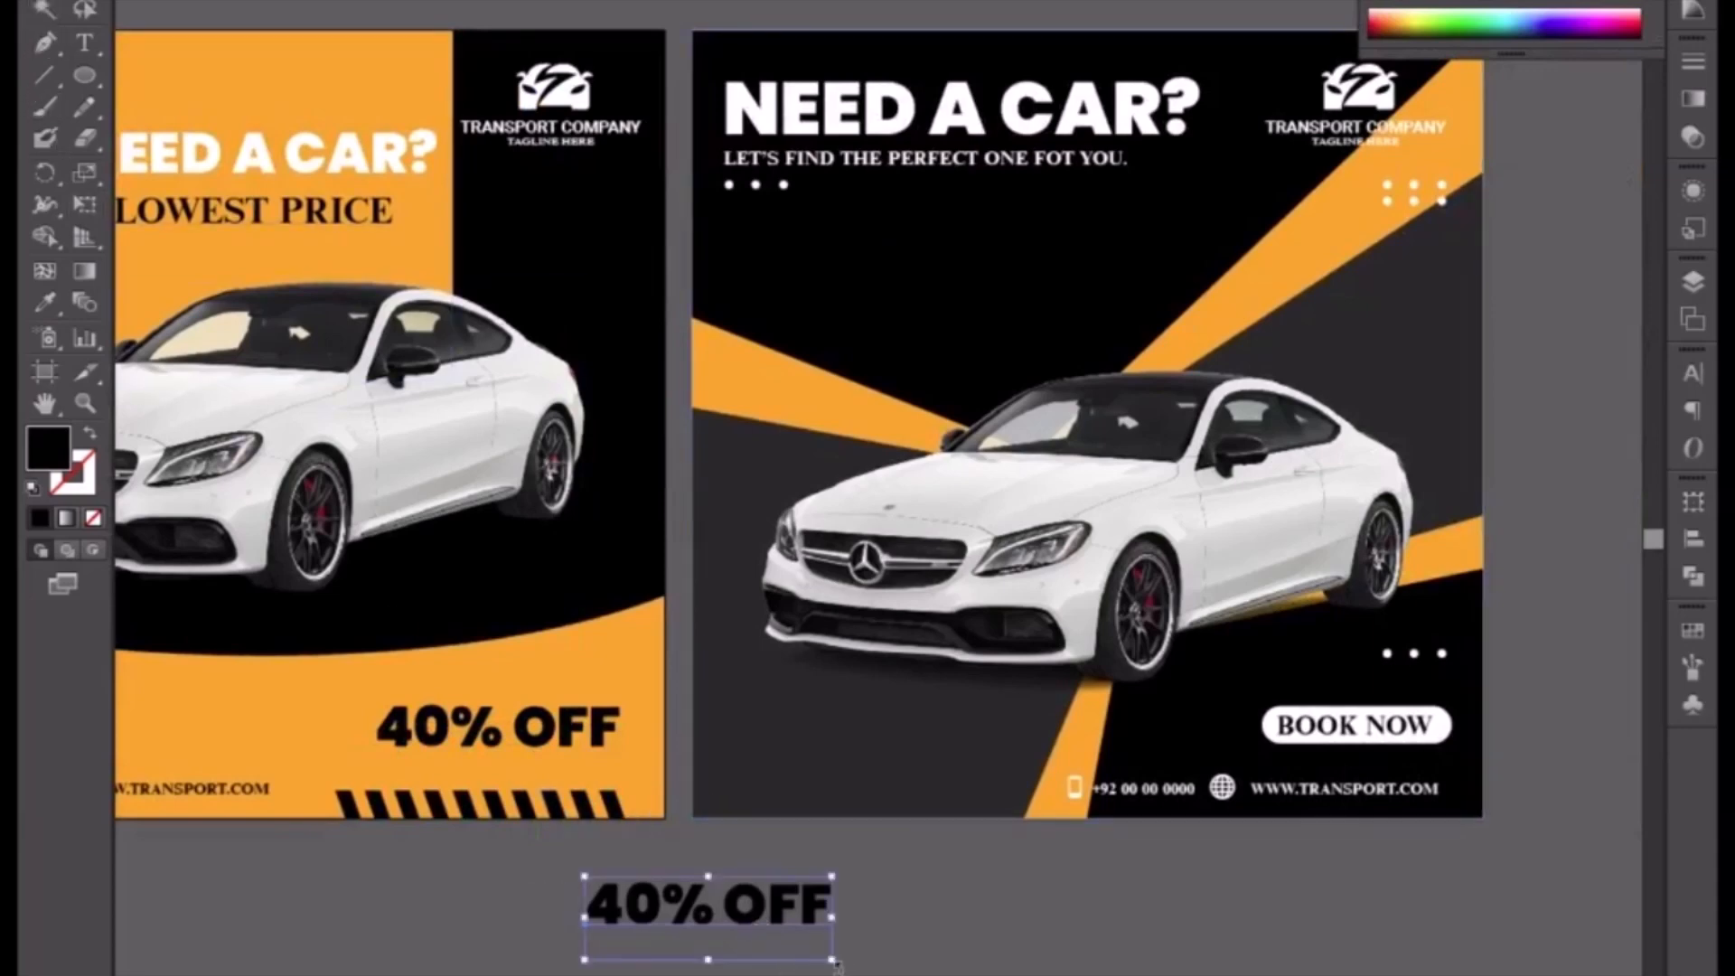
{"action": "left_click_drag", "start_coordinate": [845, 966], "coordinate": [862, 920]}
{"action": "left_click_drag", "start_coordinate": [662, 926], "coordinate": [795, 761]}
{"action": "left_click_drag", "start_coordinate": [748, 839], "coordinate": [797, 768]}
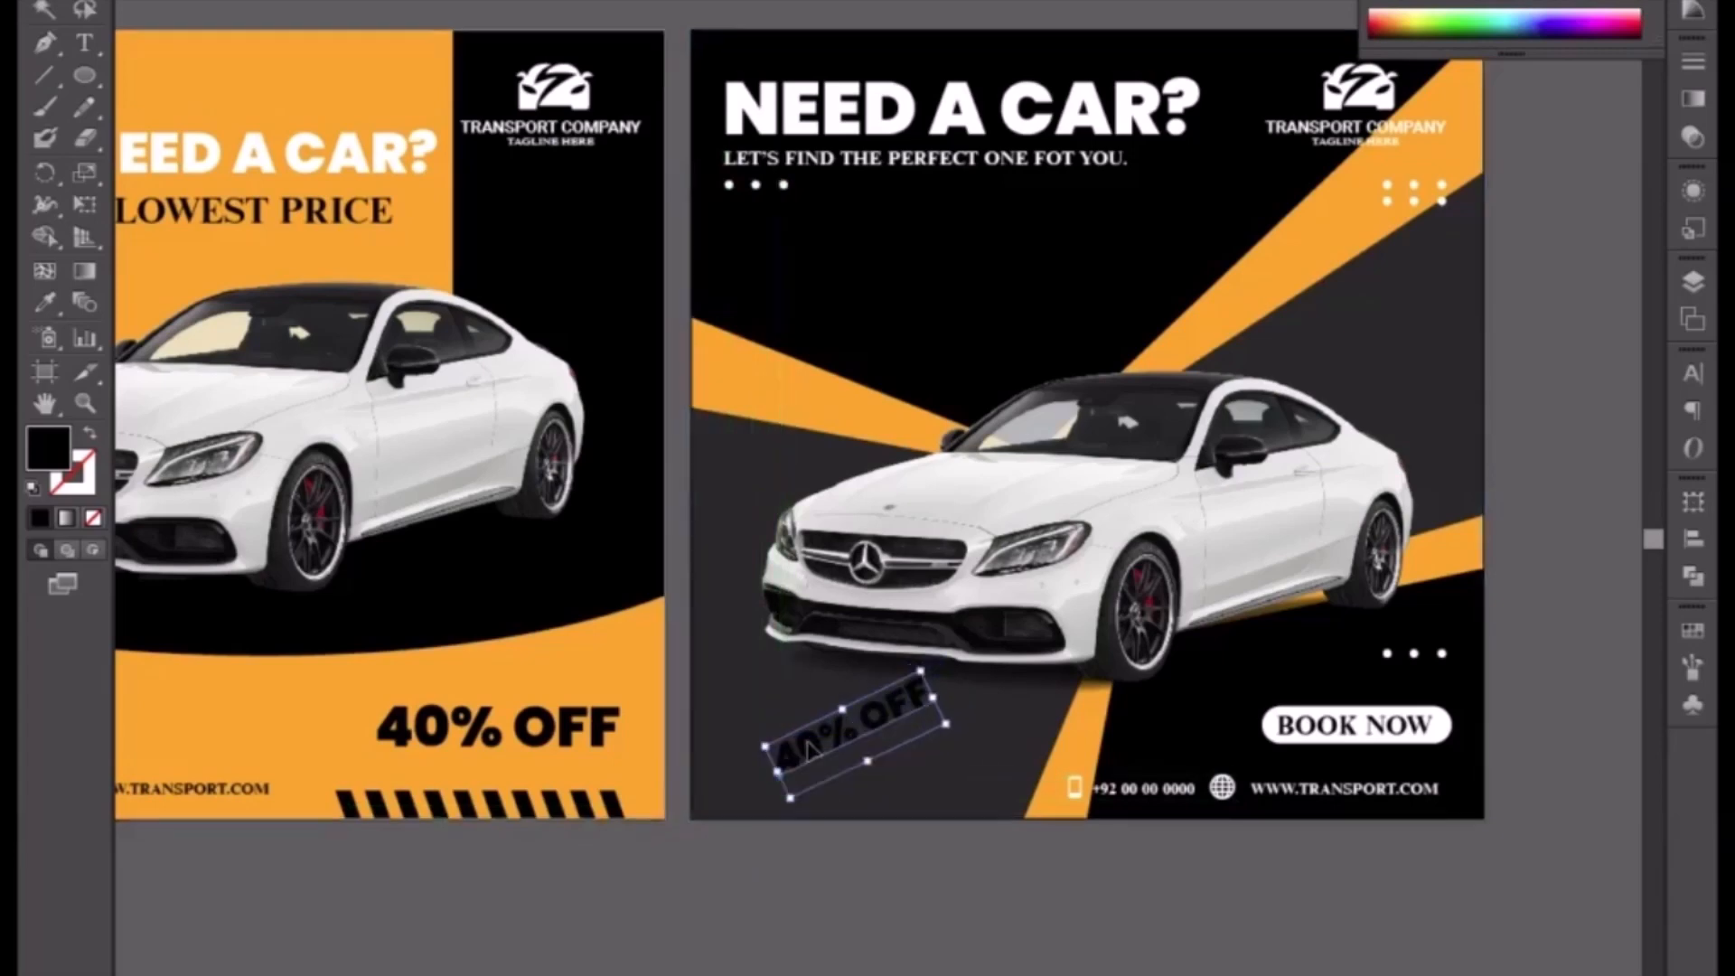
Step: Color the slanted 40% OFF text white and nudge it six steps to the left
{"action": "left_click", "coordinate": [1406, 0]}
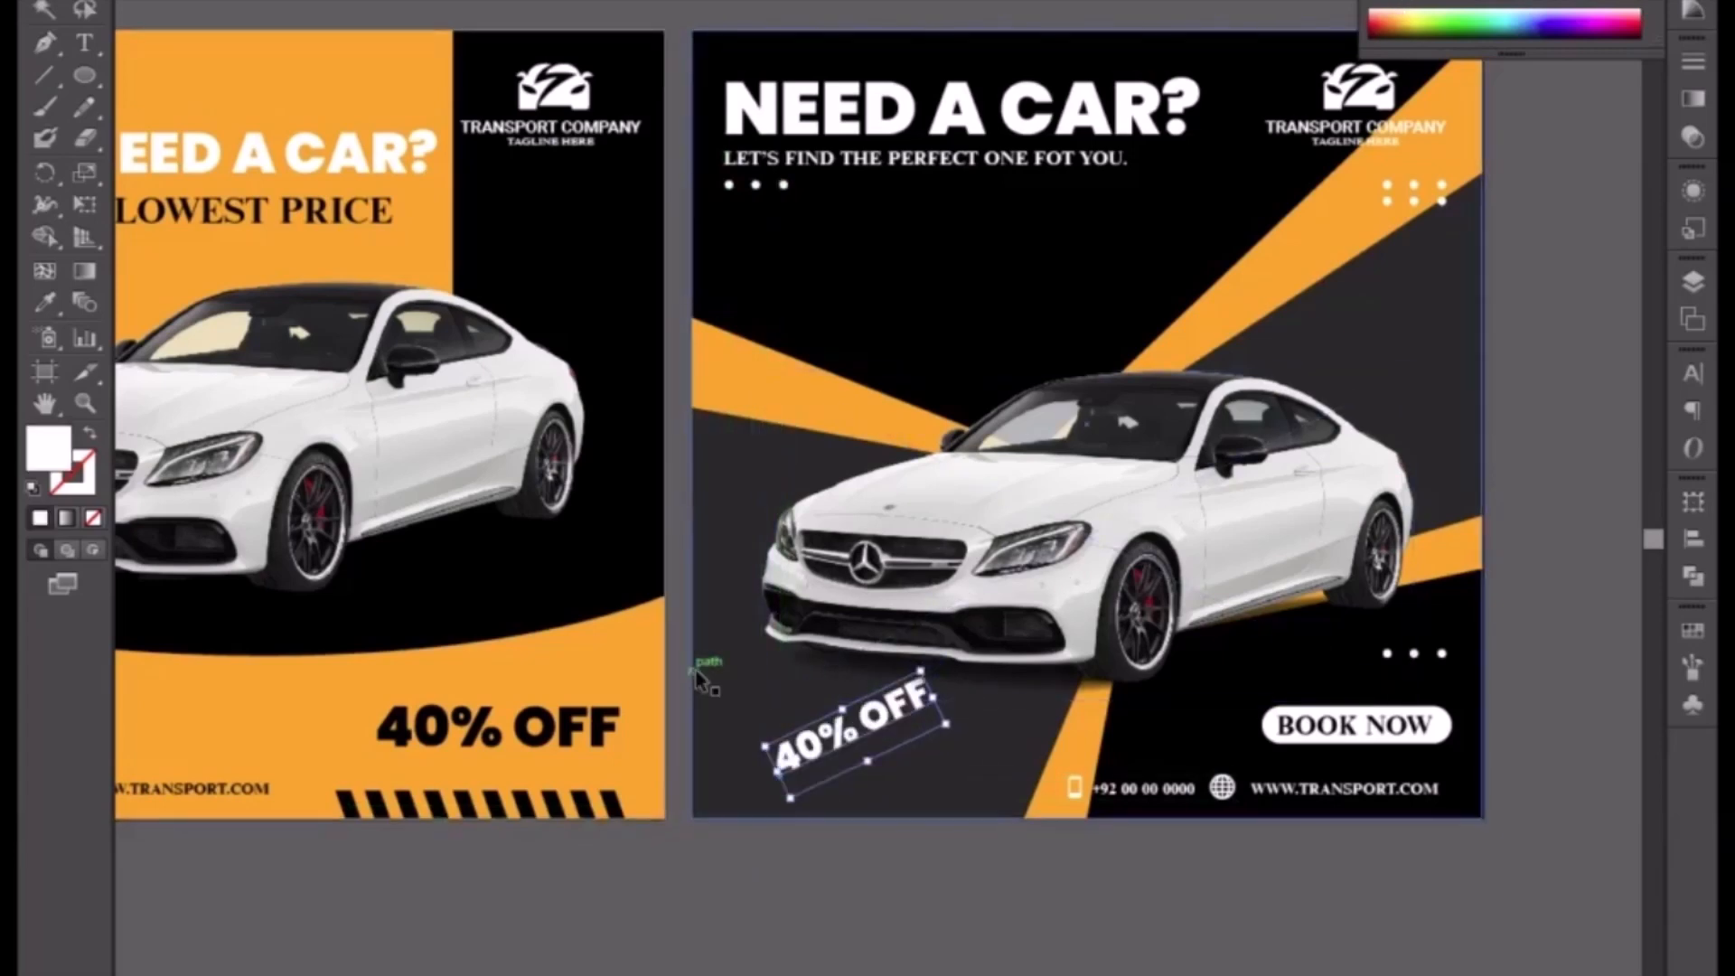
{"action": "key", "text": "Left"}
{"action": "key", "text": "Left"}
{"action": "key", "text": "Left"}
{"action": "key", "text": "Left"}
{"action": "key", "text": "Left"}
{"action": "key", "text": "Left"}
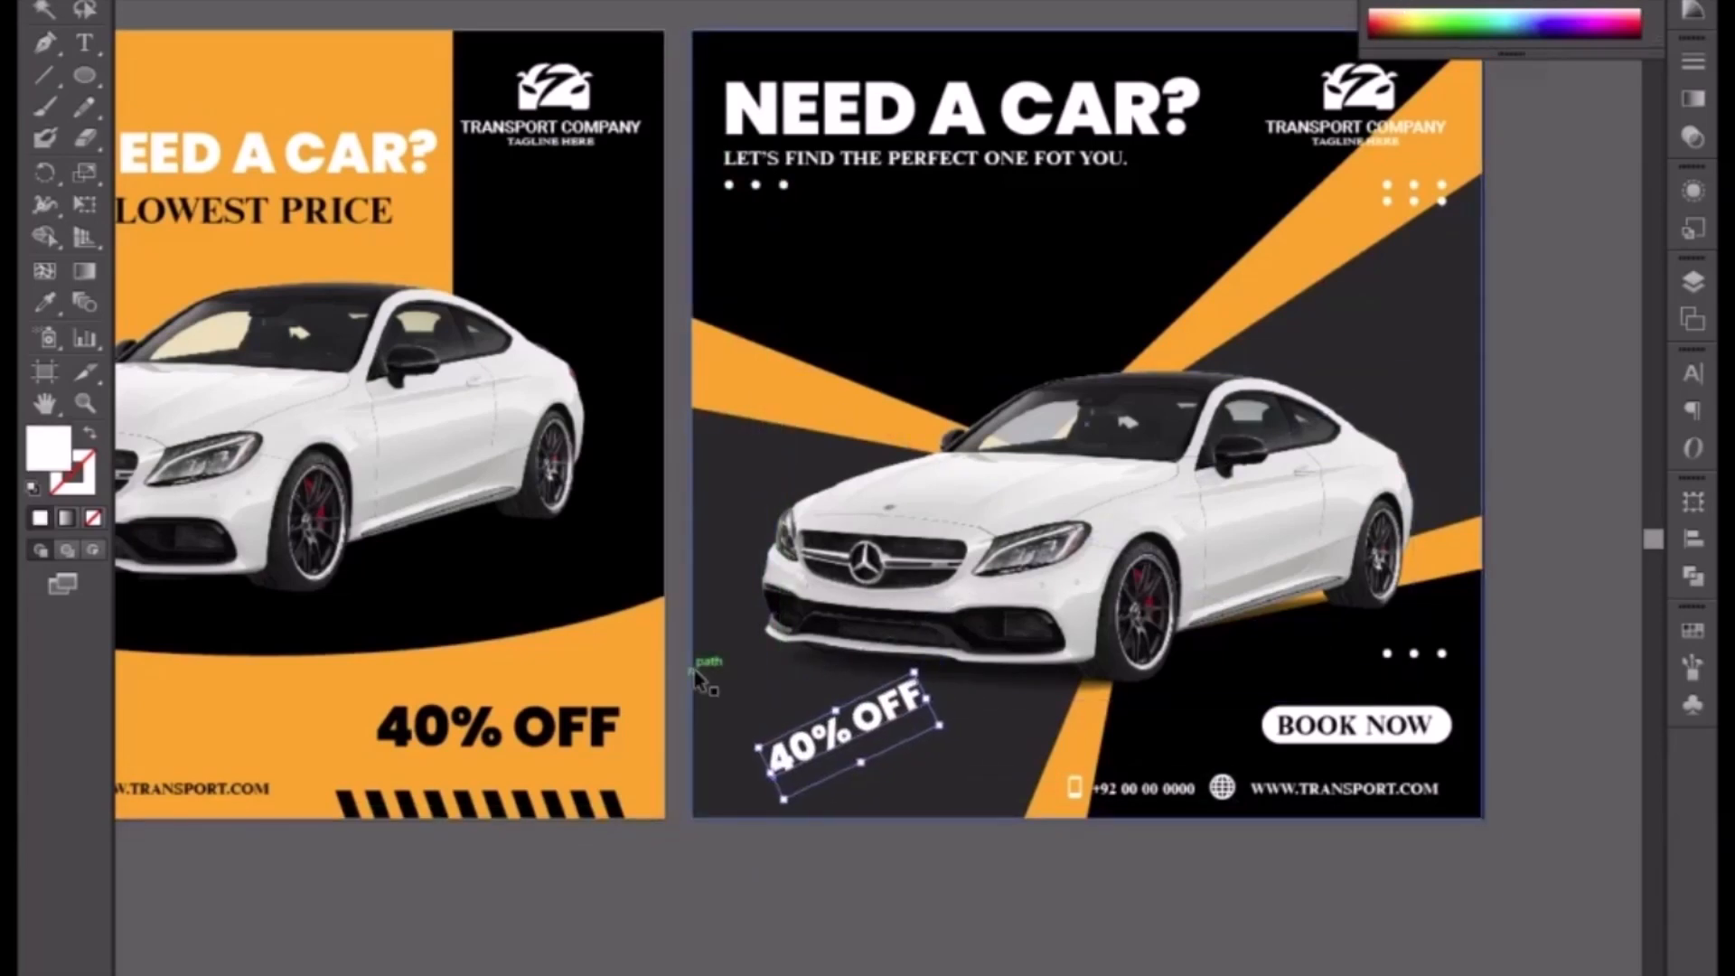
{"action": "key", "text": "Left"}
{"action": "key", "text": "Left"}
{"action": "key", "text": "Left"}
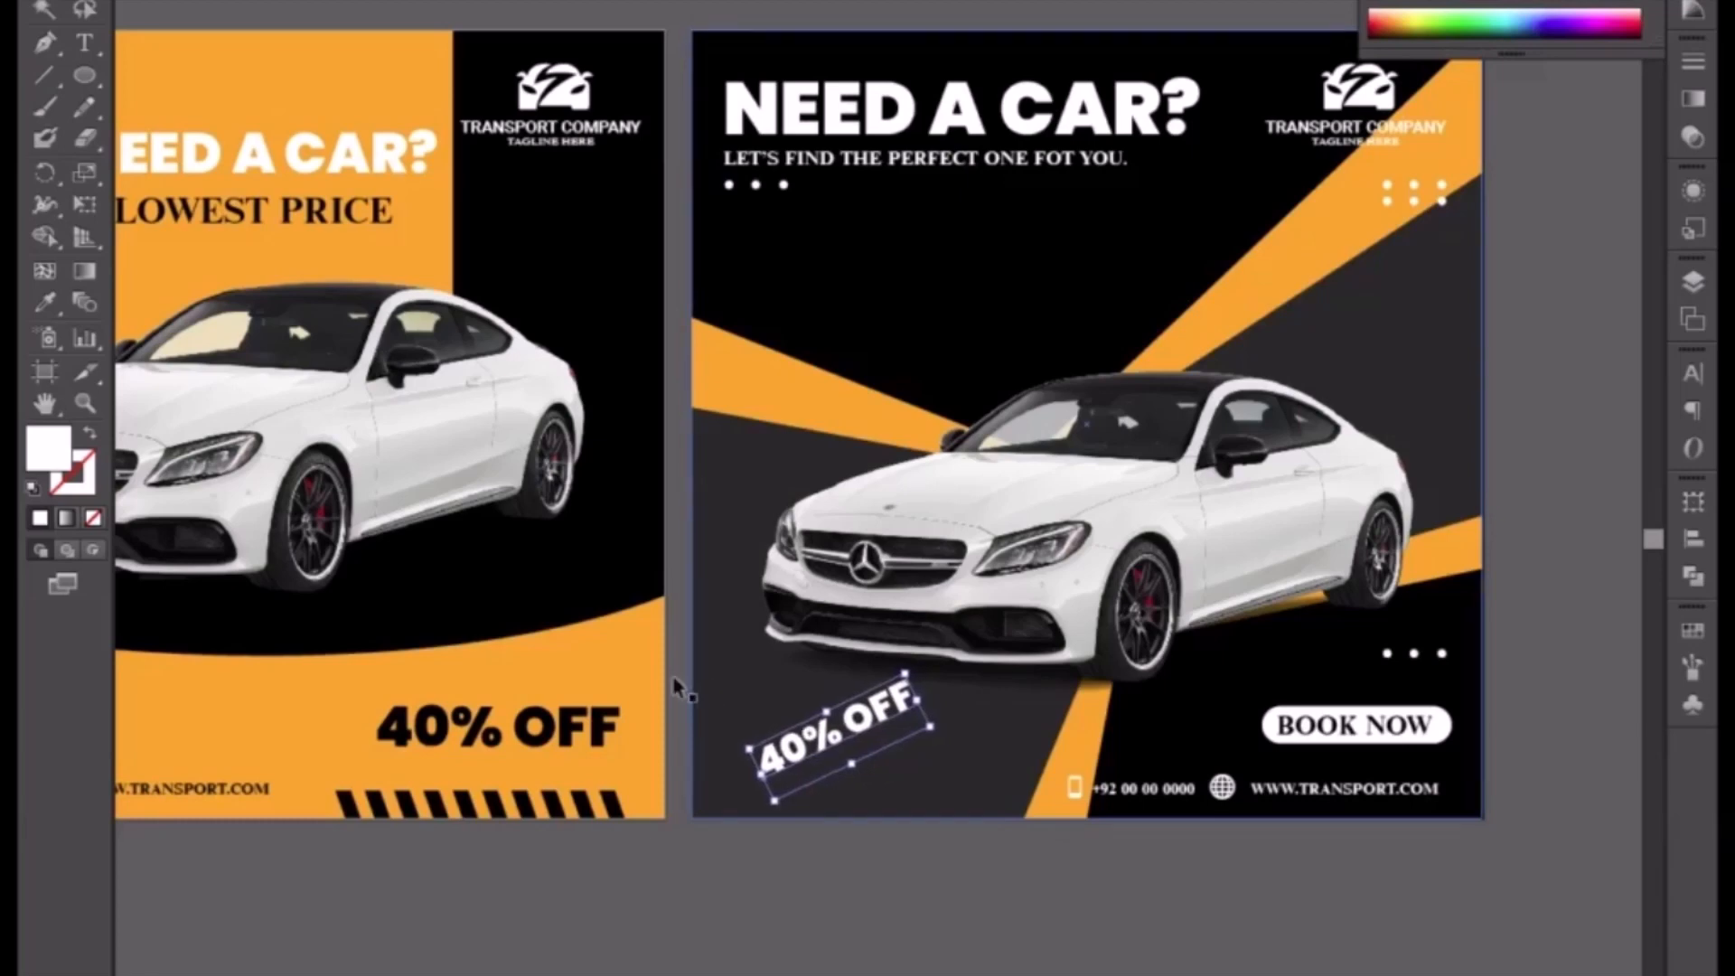
Step: Duplicate the first flyer's LOWEST PRICE text below the artboards
{"action": "left_click_drag", "start_coordinate": [338, 515], "coordinate": [502, 529]}
{"action": "left_click", "coordinate": [445, 237]}
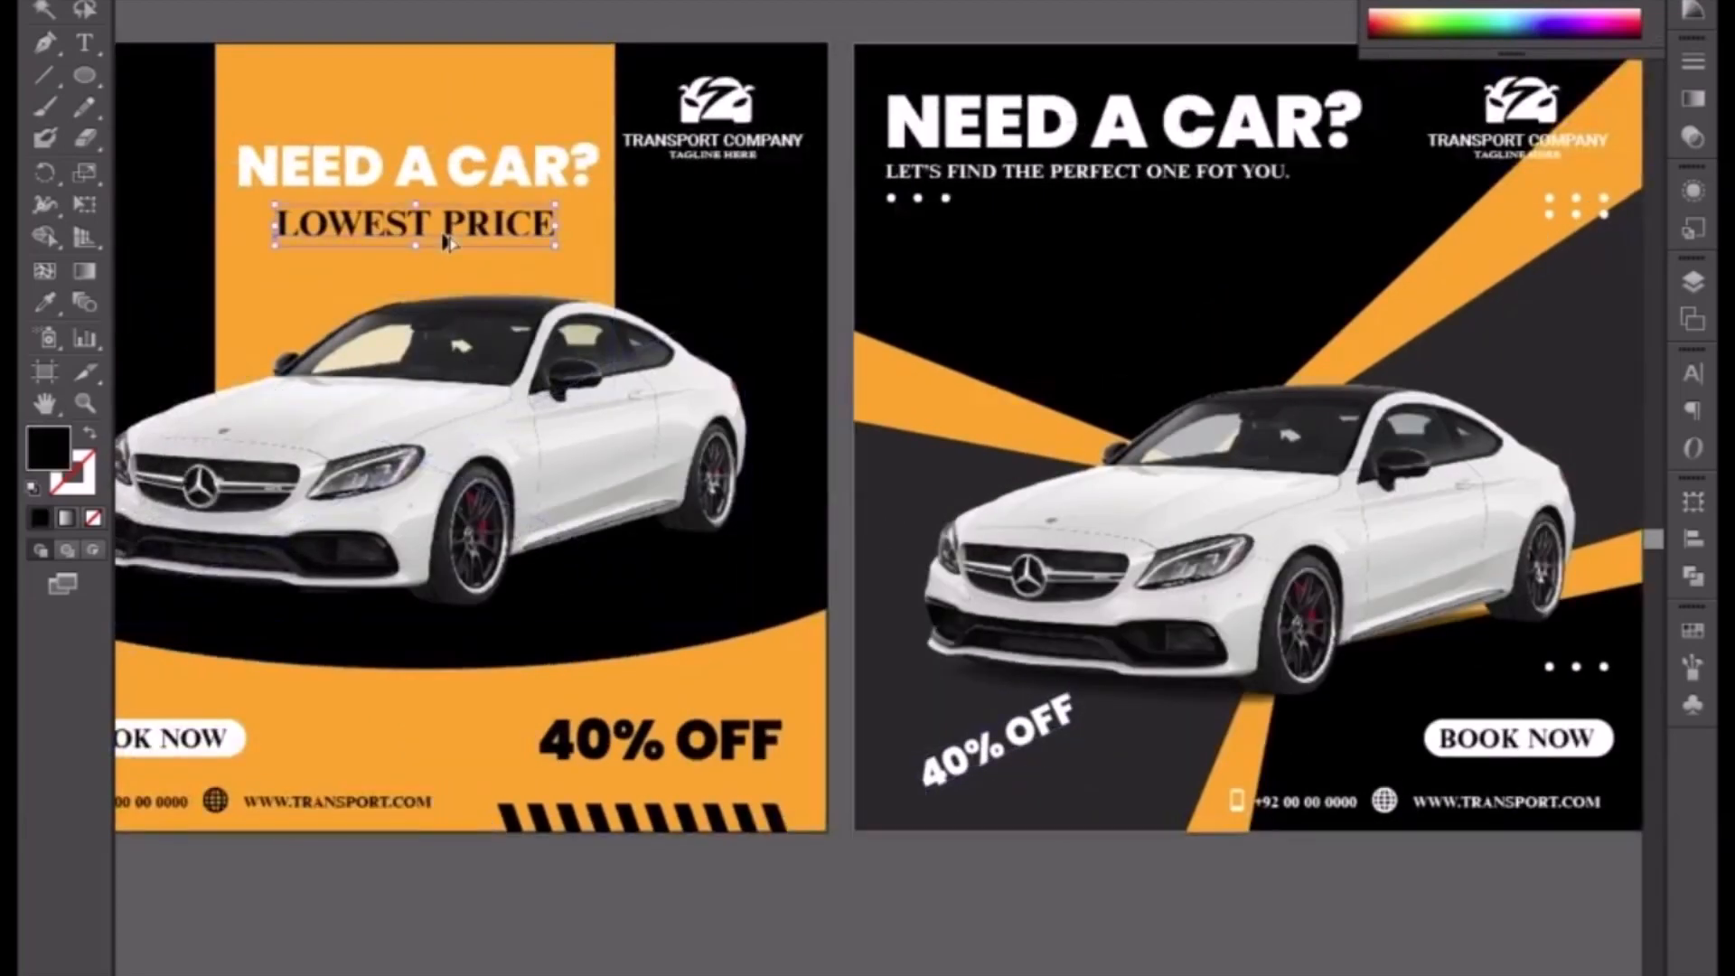
{"action": "left_click_drag", "start_coordinate": [449, 243], "coordinate": [931, 947]}
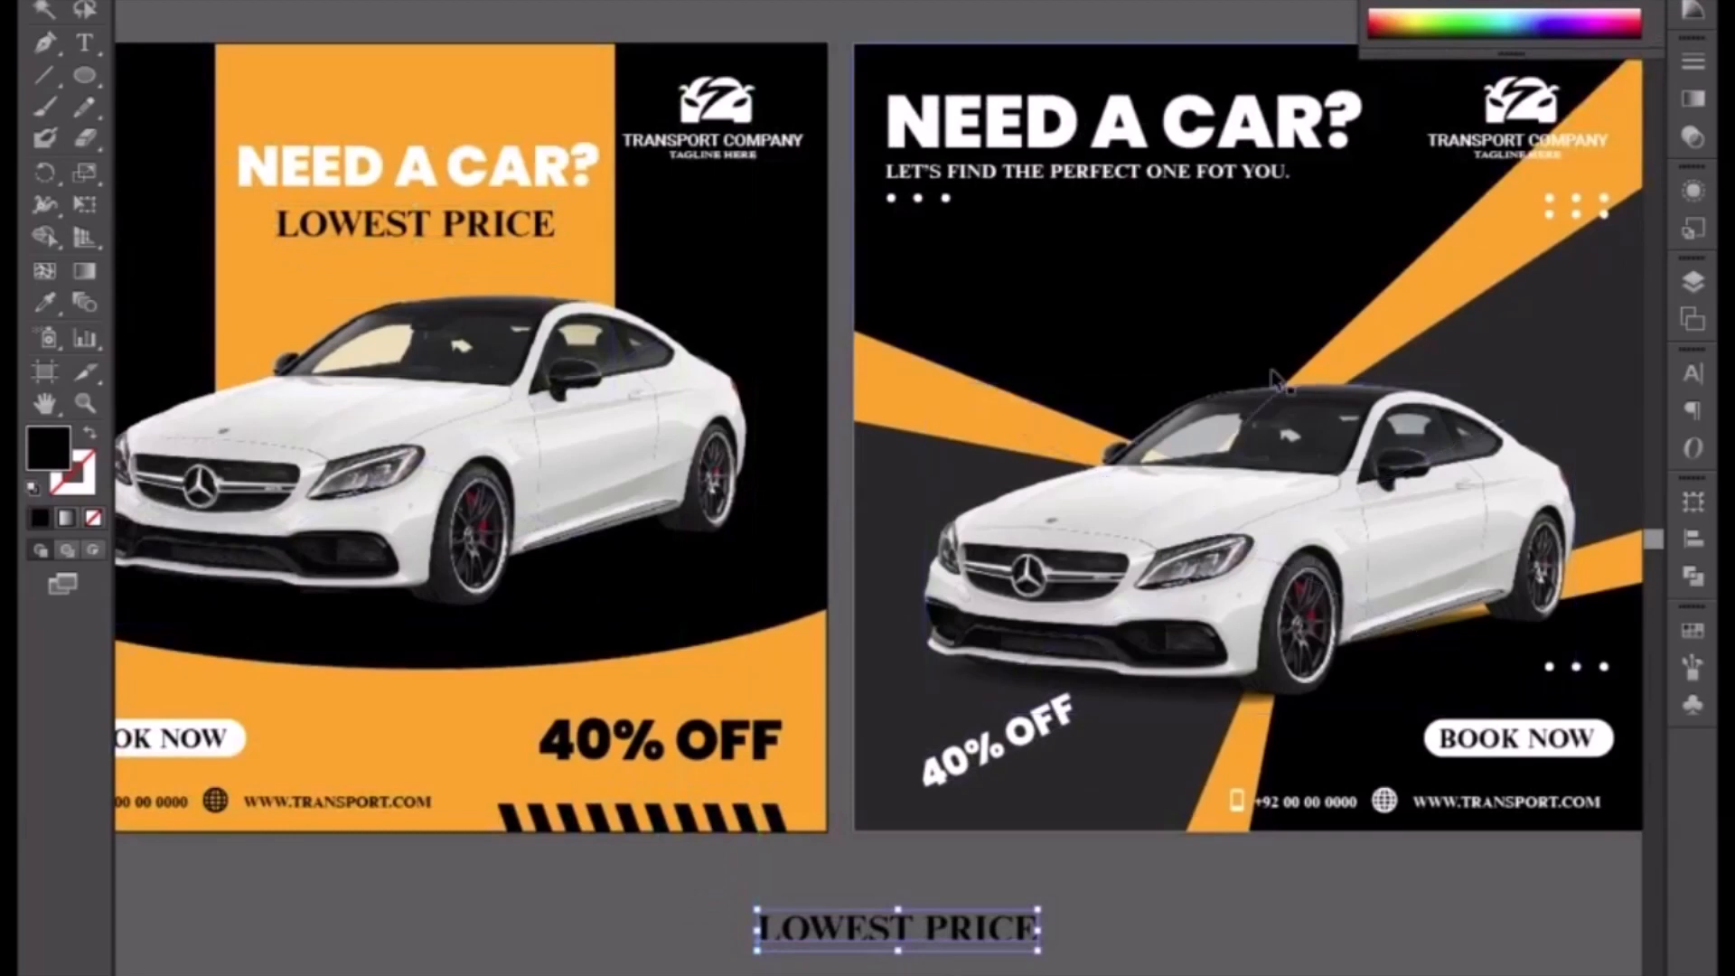
Step: Sample the flyer's orange with the Eyedropper to recolor the slanted 40% OFF text
{"action": "left_click", "coordinate": [1048, 750]}
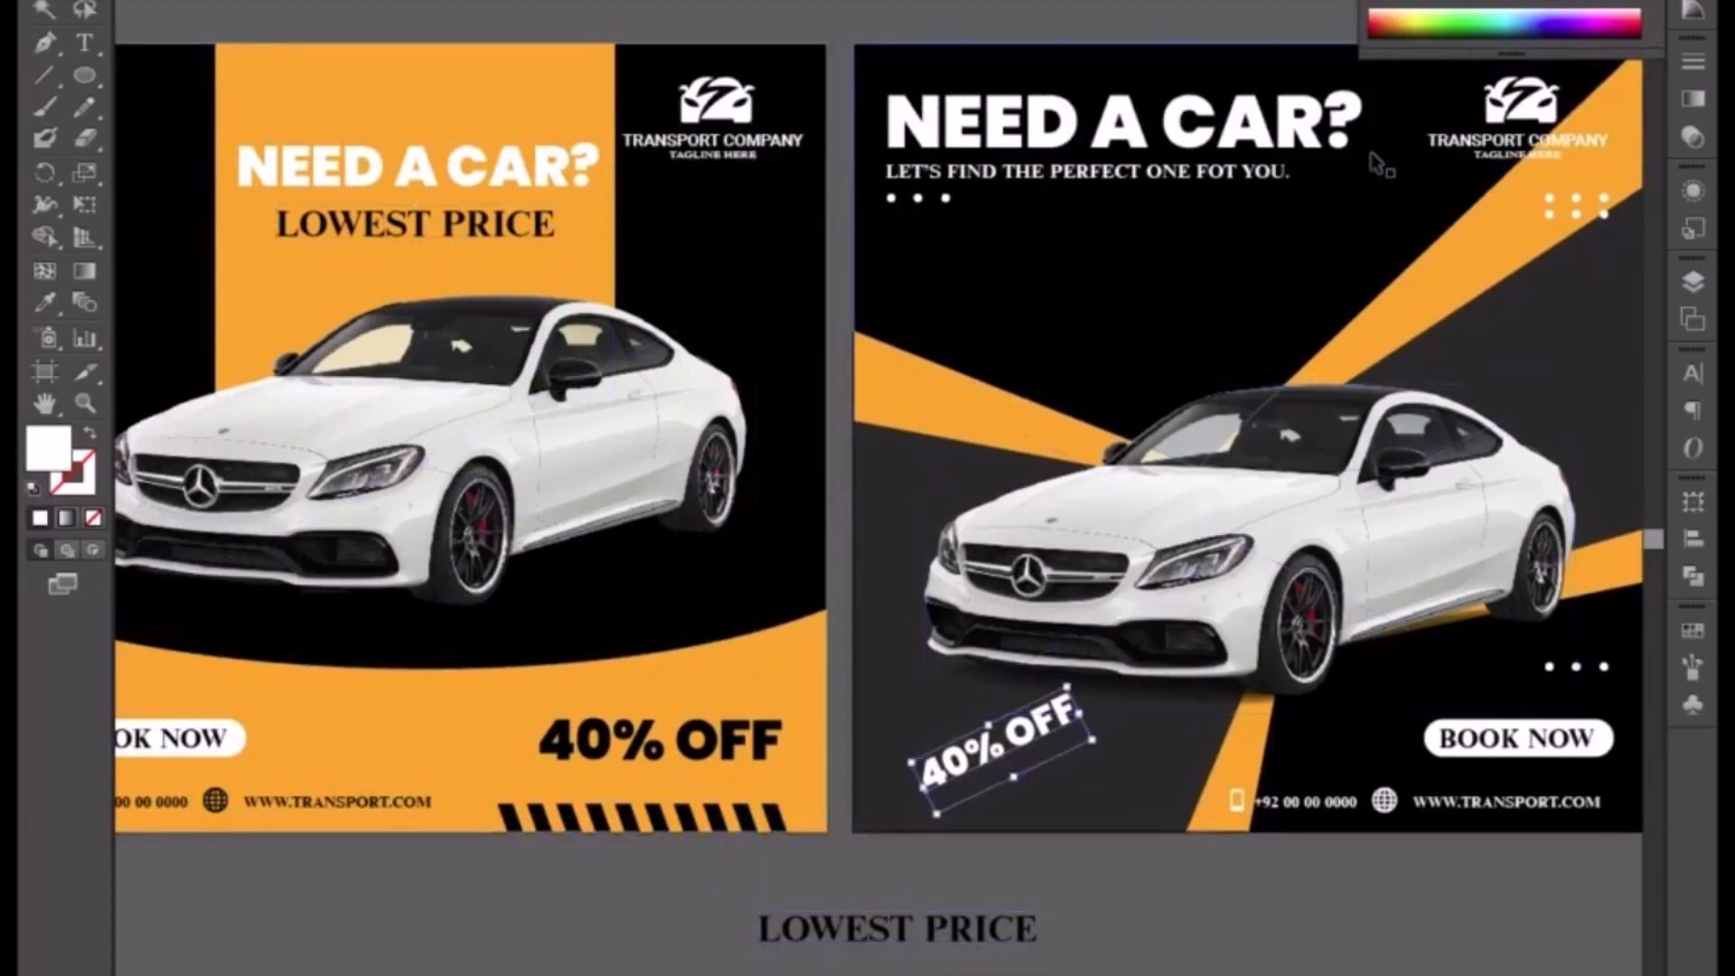
{"action": "left_click", "coordinate": [46, 303]}
{"action": "left_click", "coordinate": [358, 118]}
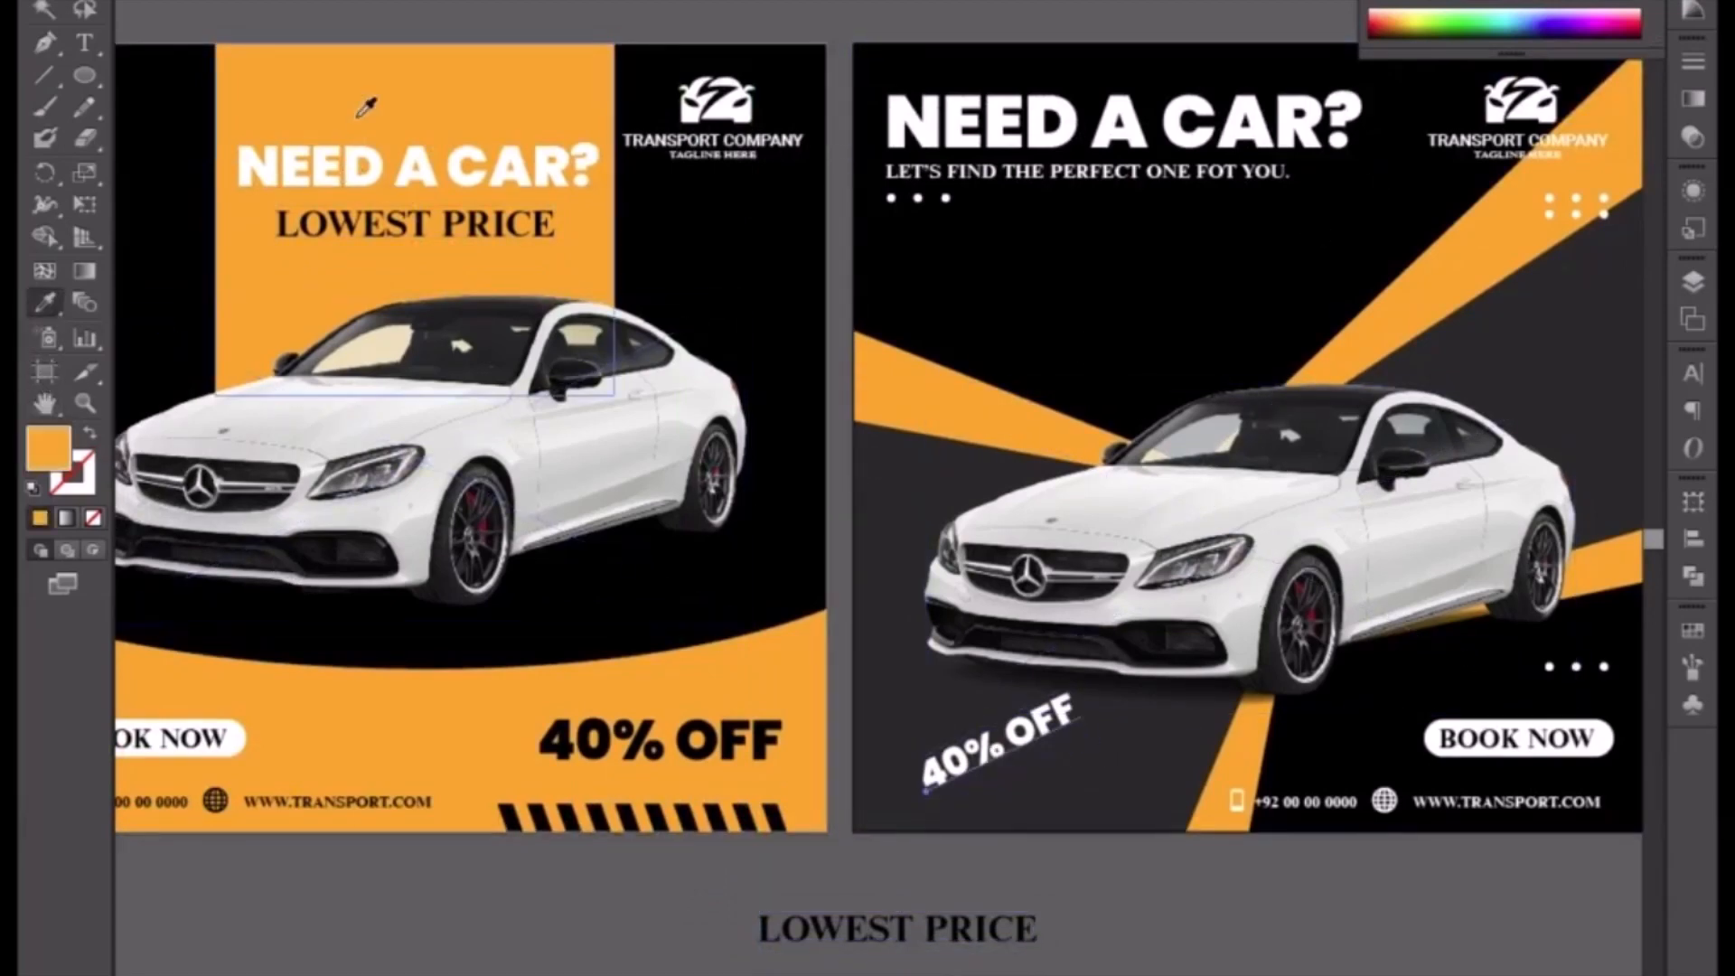
{"action": "left_click", "coordinate": [79, 2]}
Step: Color the copied LOWEST PRICE text white and start replacing its wording, beginning with SA
{"action": "left_click", "coordinate": [844, 930]}
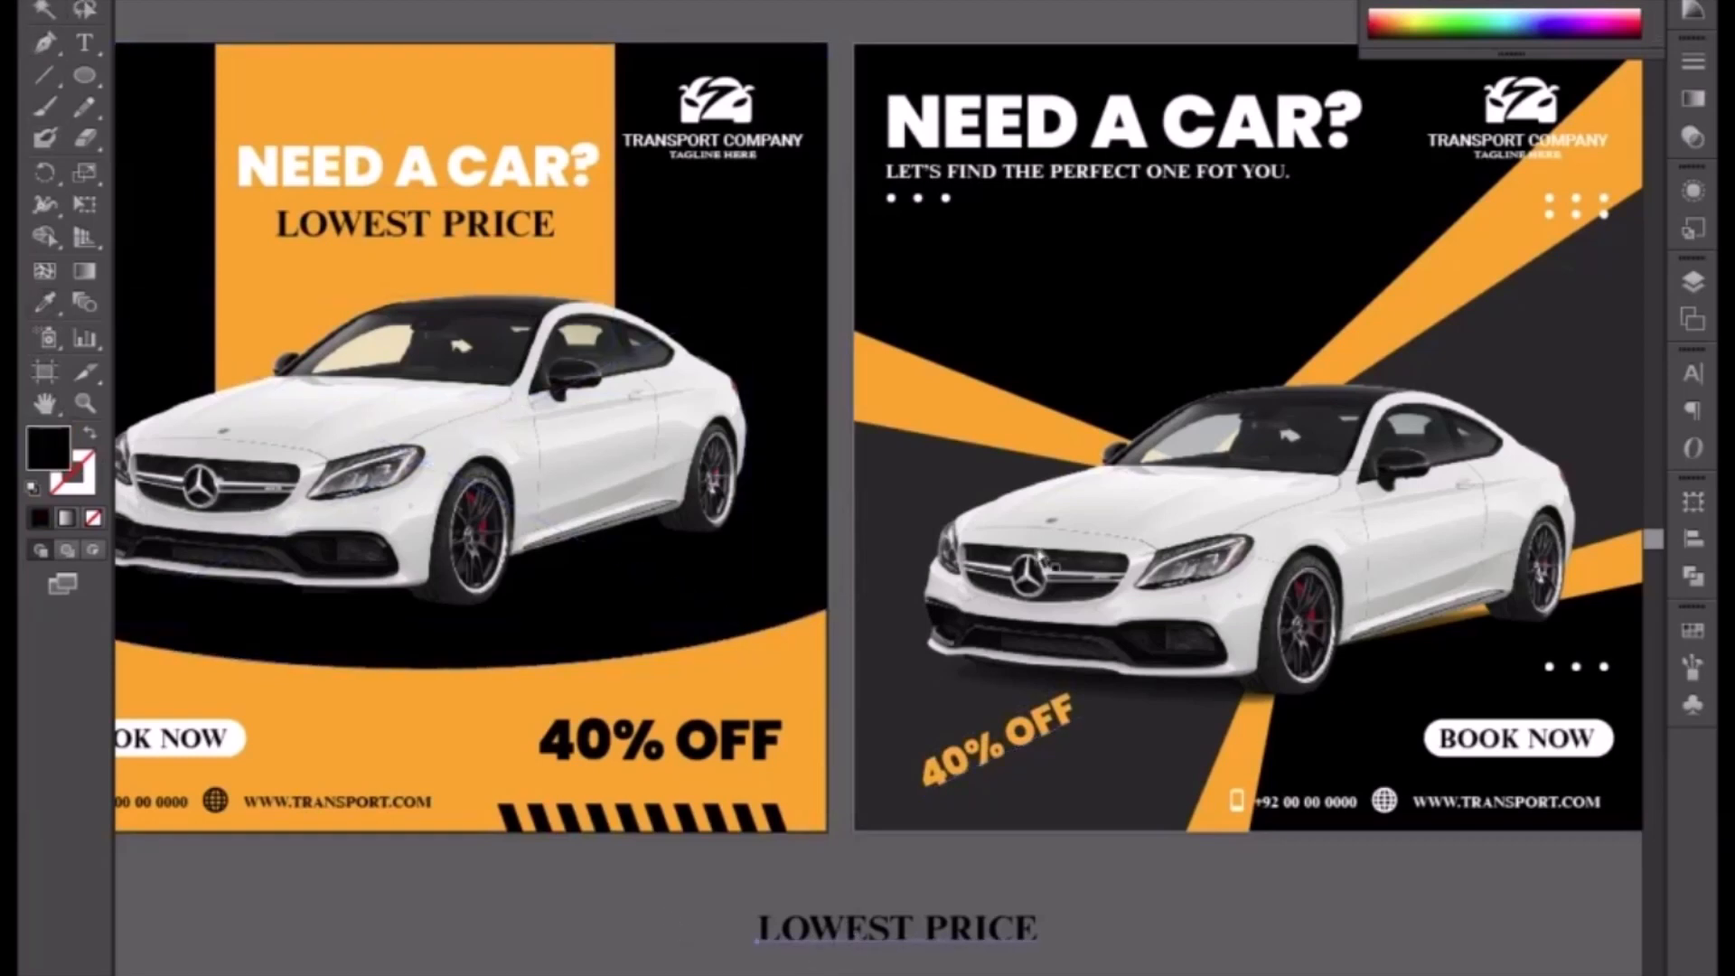
{"action": "left_click", "coordinate": [1418, 1]}
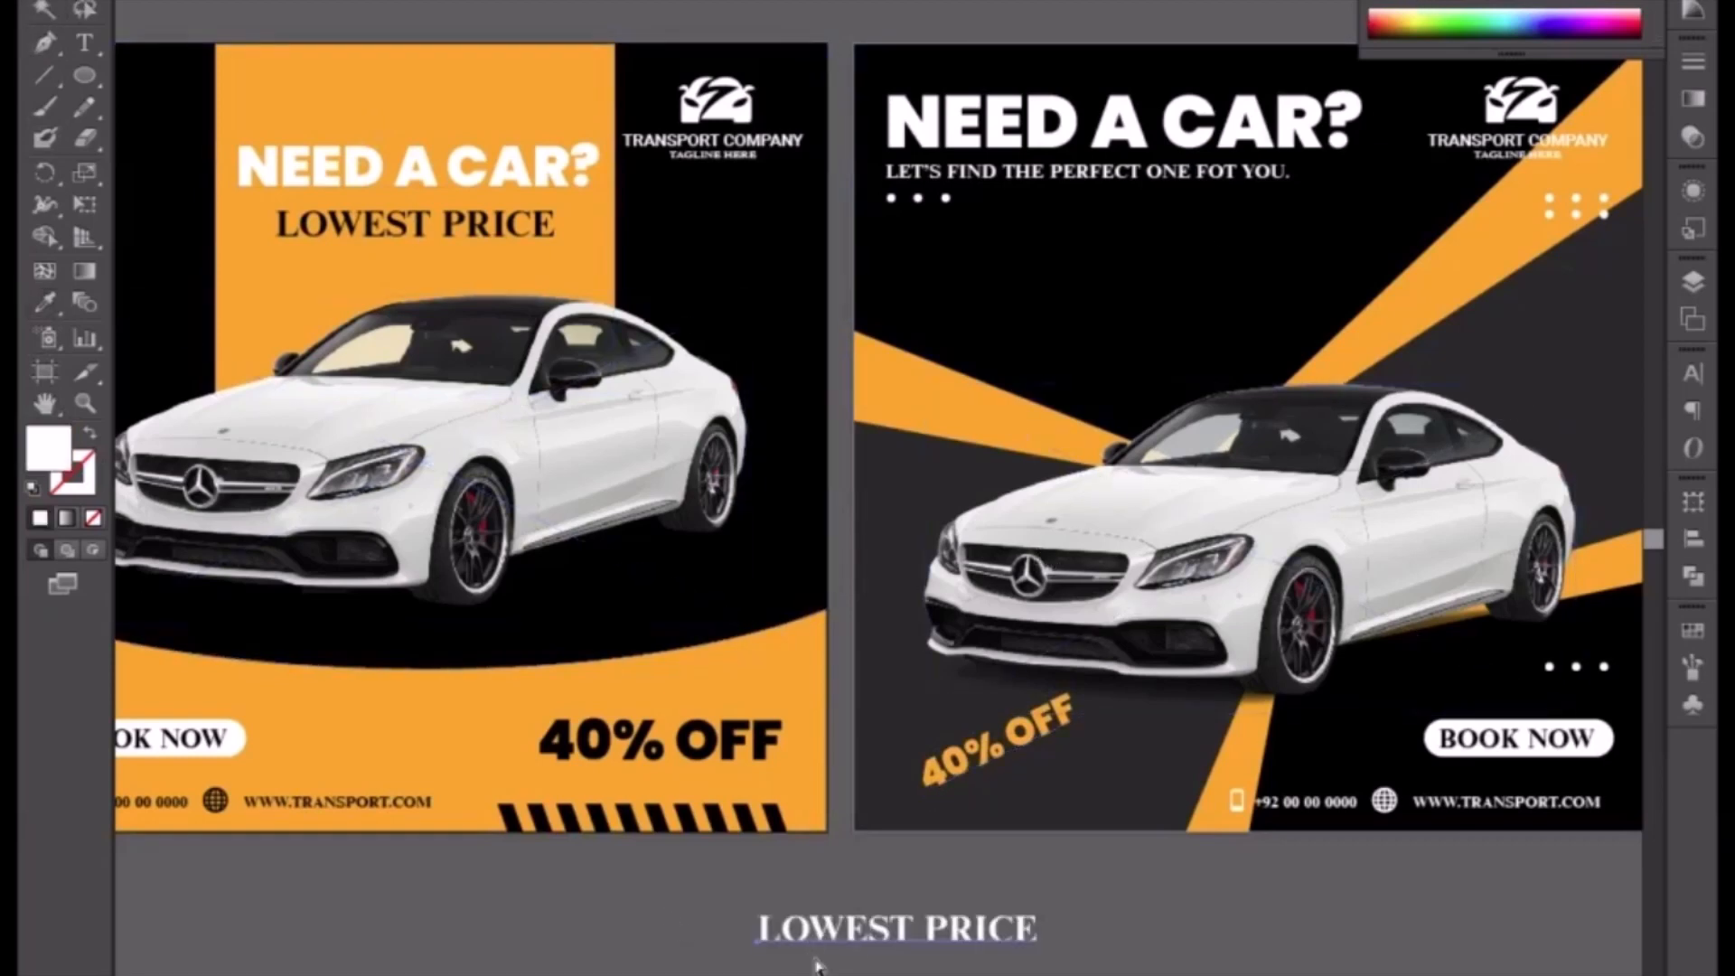
{"action": "double_click", "coordinate": [831, 934]}
{"action": "key", "text": "ctrl+a"}
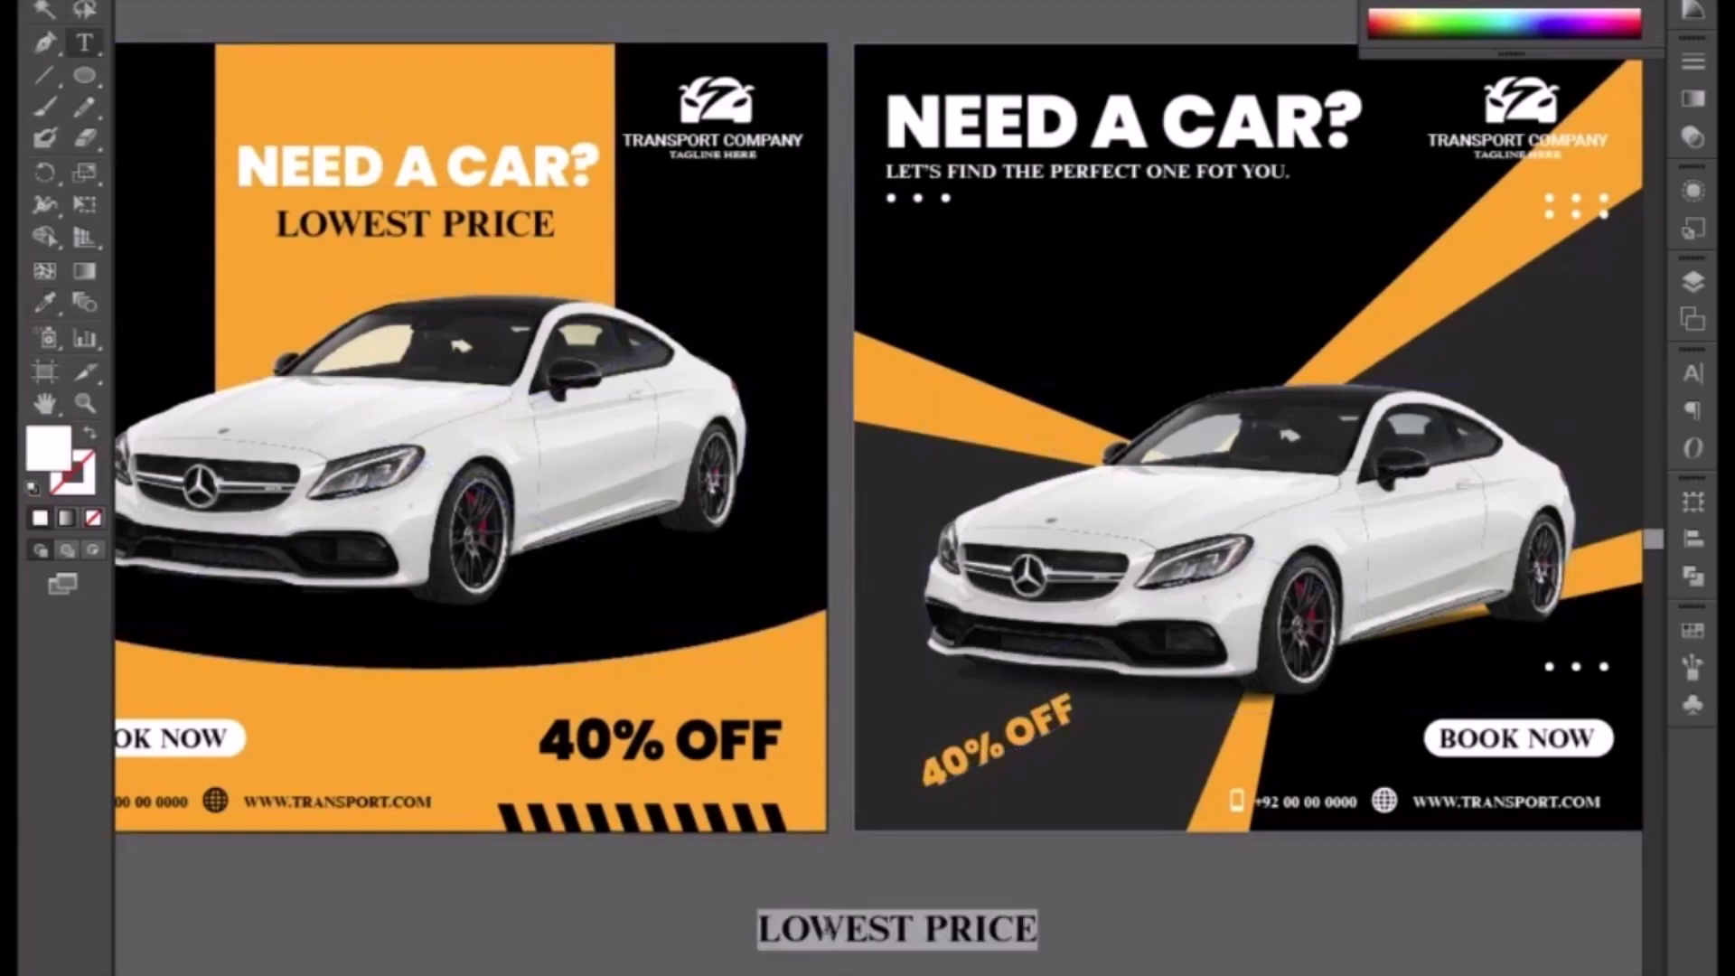
{"action": "type", "text": "SA"}
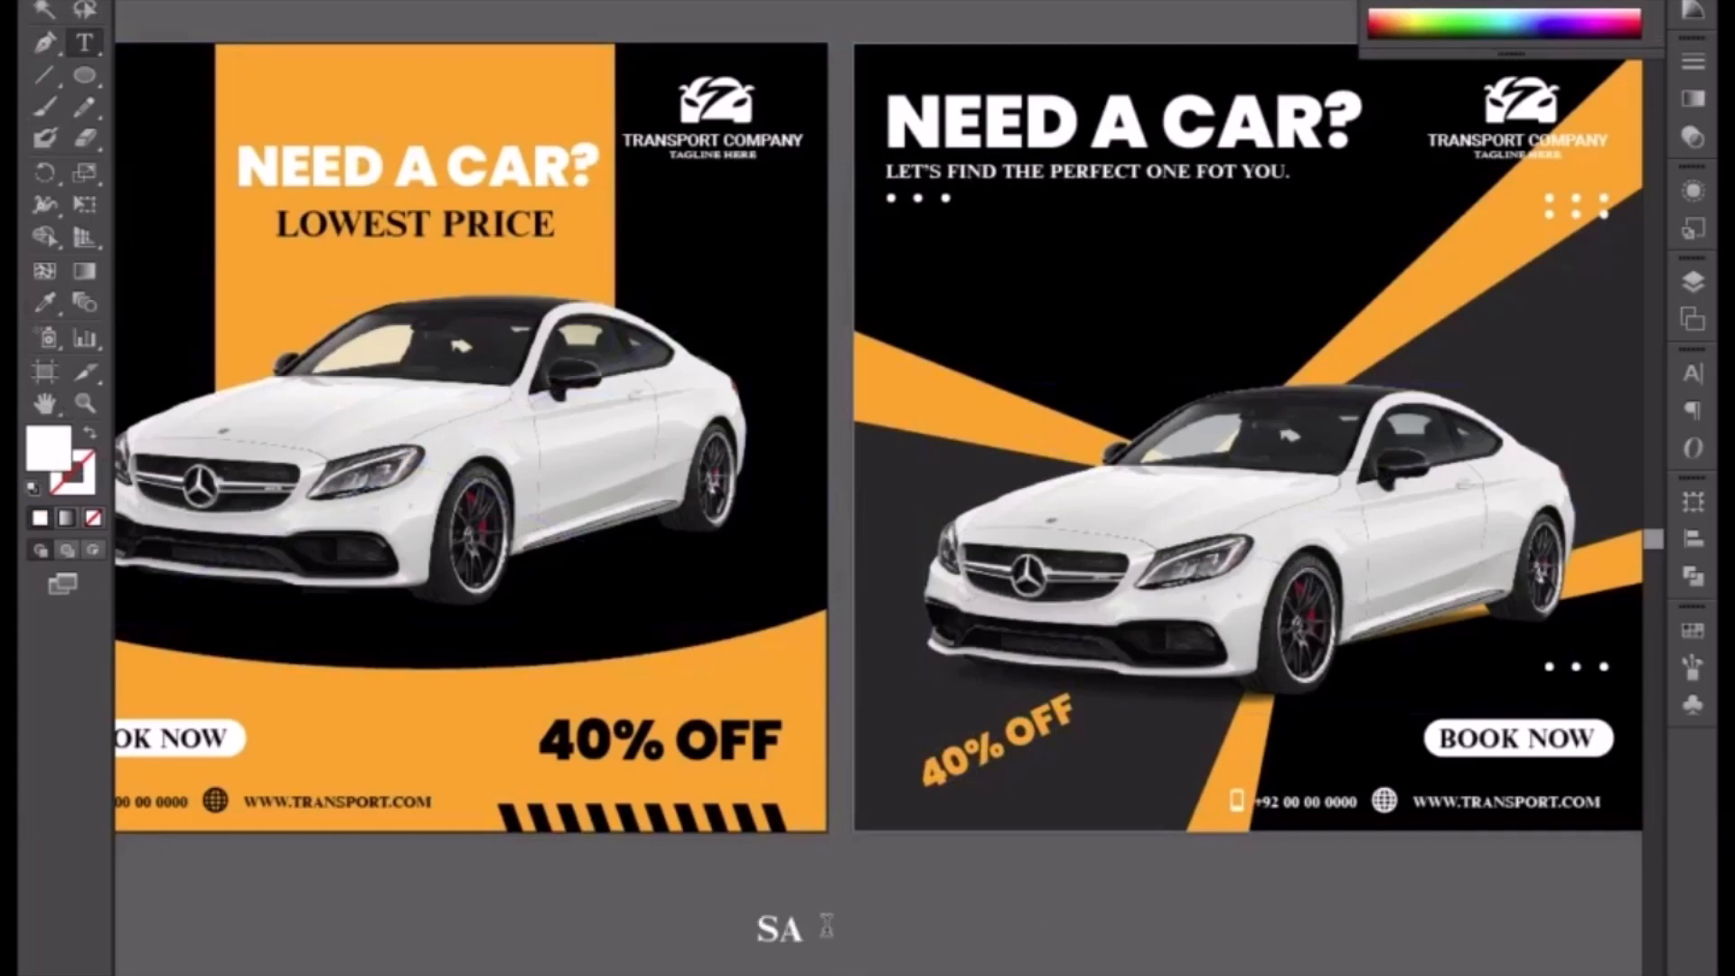